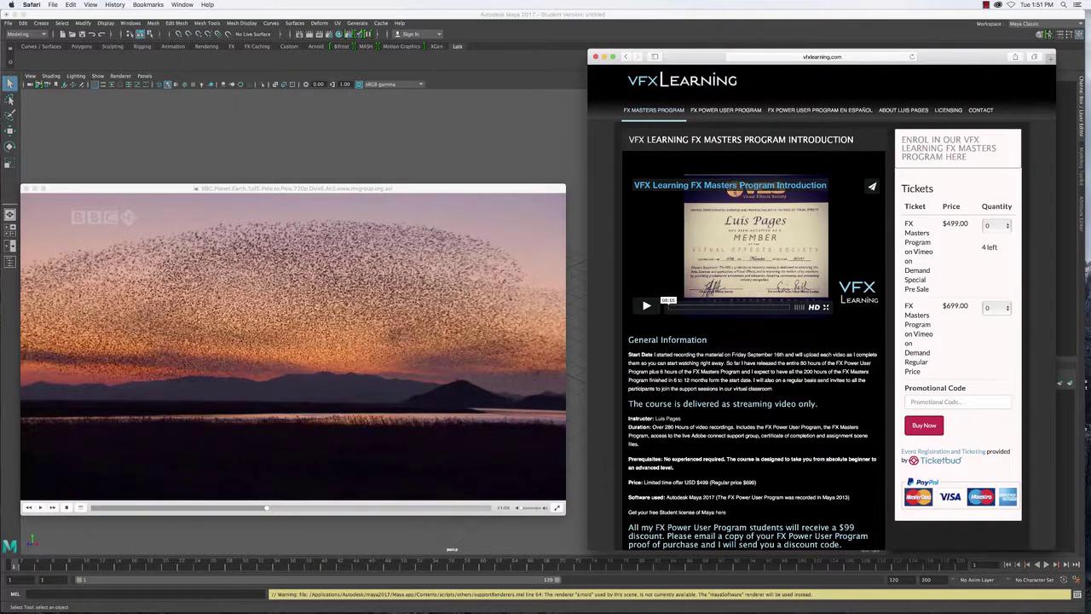
# Review the FX Masters Program page on vfxlearning.com, including its course levels, topics covered and effects covered.
pyautogui.scroll(-15, 699, 389)
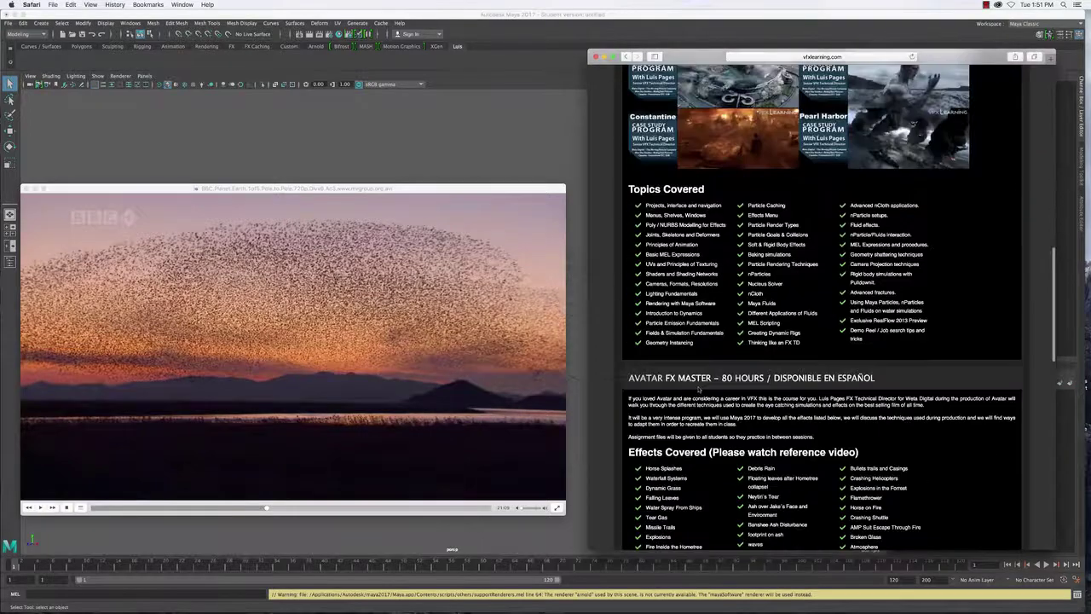
pyautogui.scroll(-10, 699, 388)
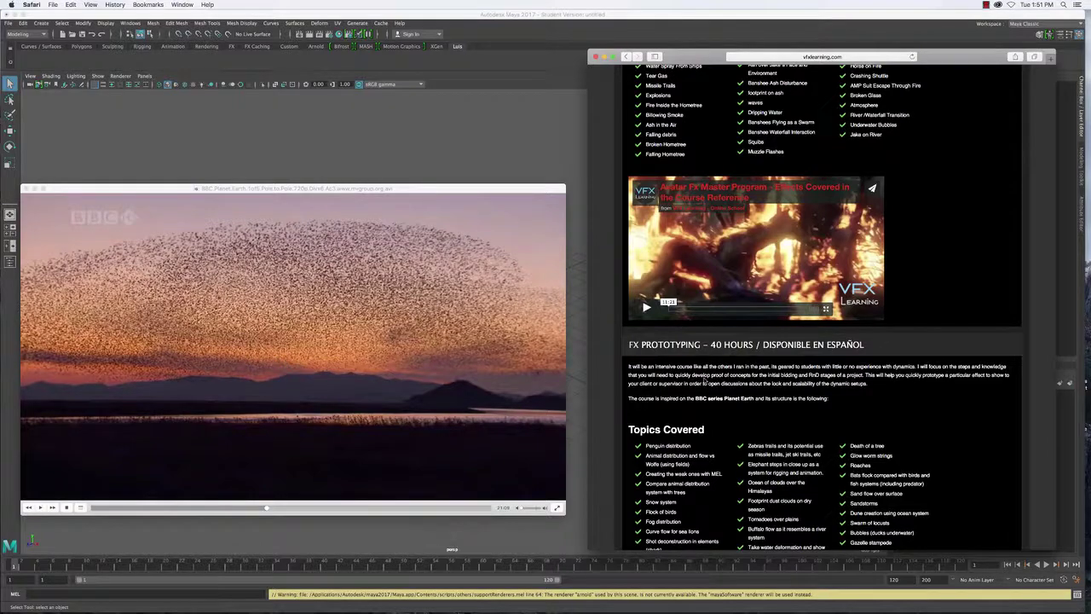
pyautogui.scroll(15, 704, 381)
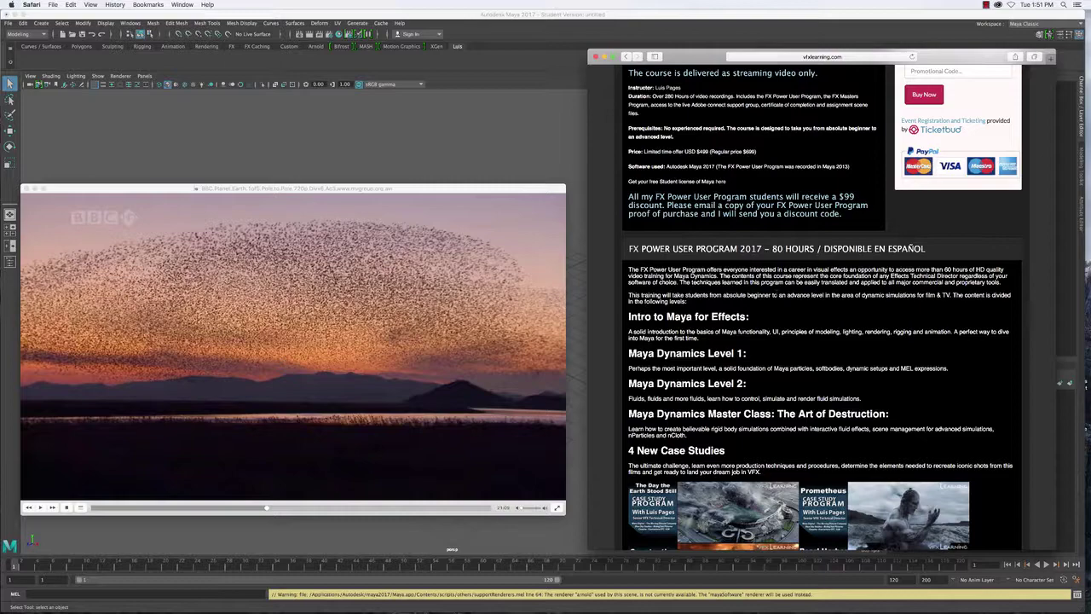
pyautogui.scroll(-10, 804, 347)
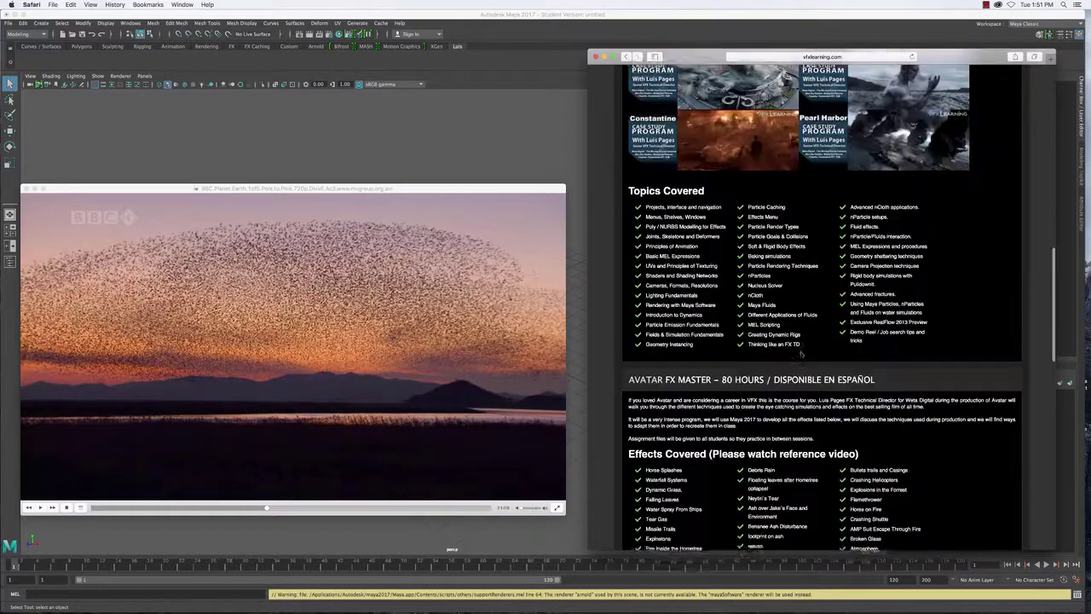
pyautogui.scroll(-5, 839, 315)
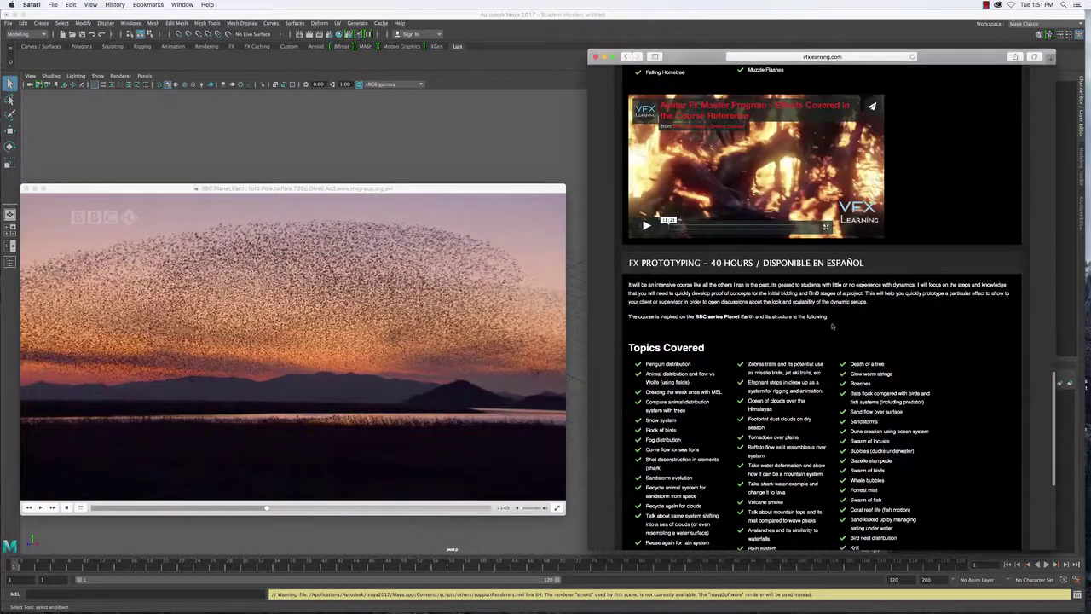
pyautogui.scroll(6, 831, 331)
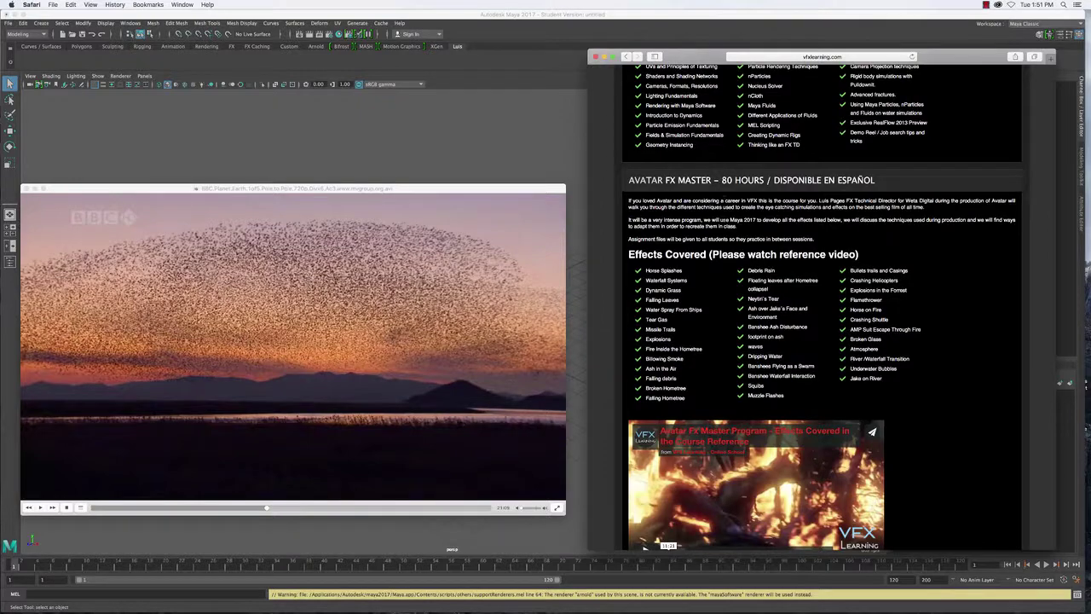
pyautogui.scroll(10, 822, 307)
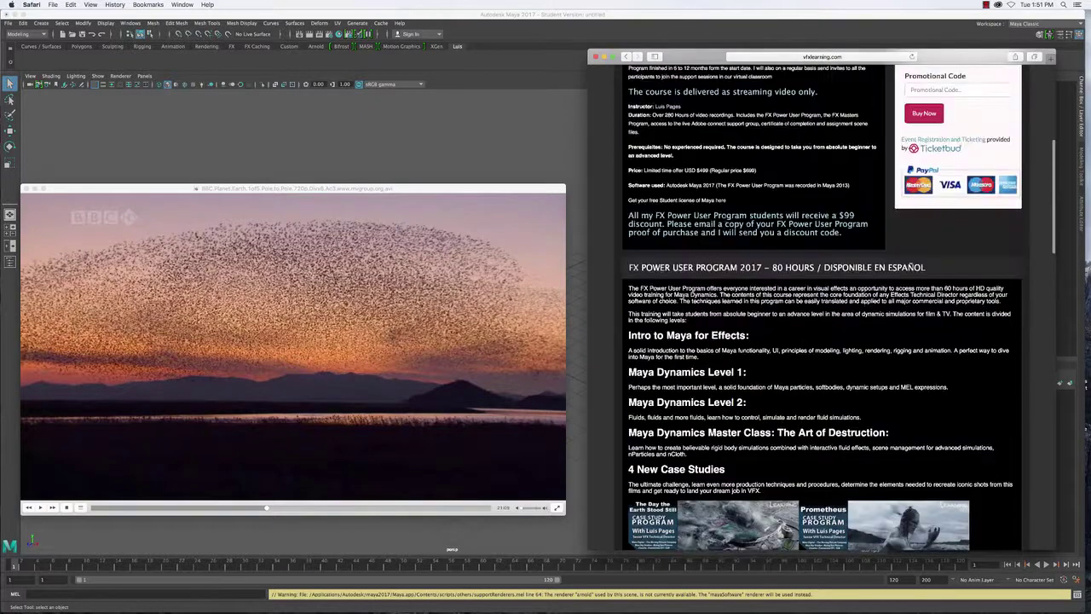
pyautogui.scroll(-2, 726, 222)
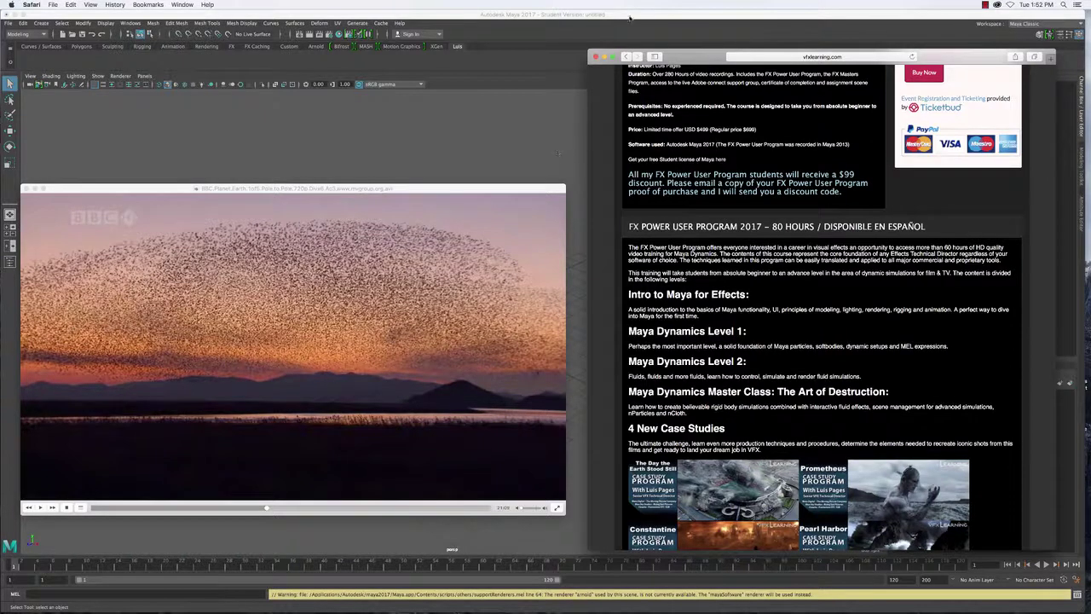
# Close the browser window and move the Planet Earth video player window over the right part of the Maya viewport.
pyautogui.click(595, 57)
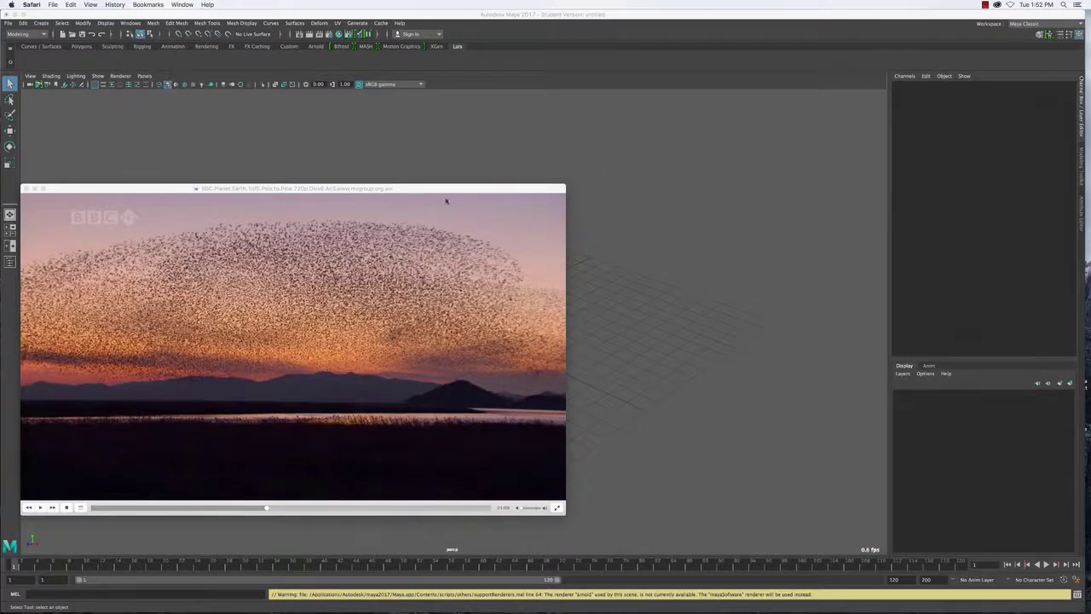
pyautogui.click(428, 192)
pyautogui.moveTo(428, 192); pyautogui.dragTo(741, 100)
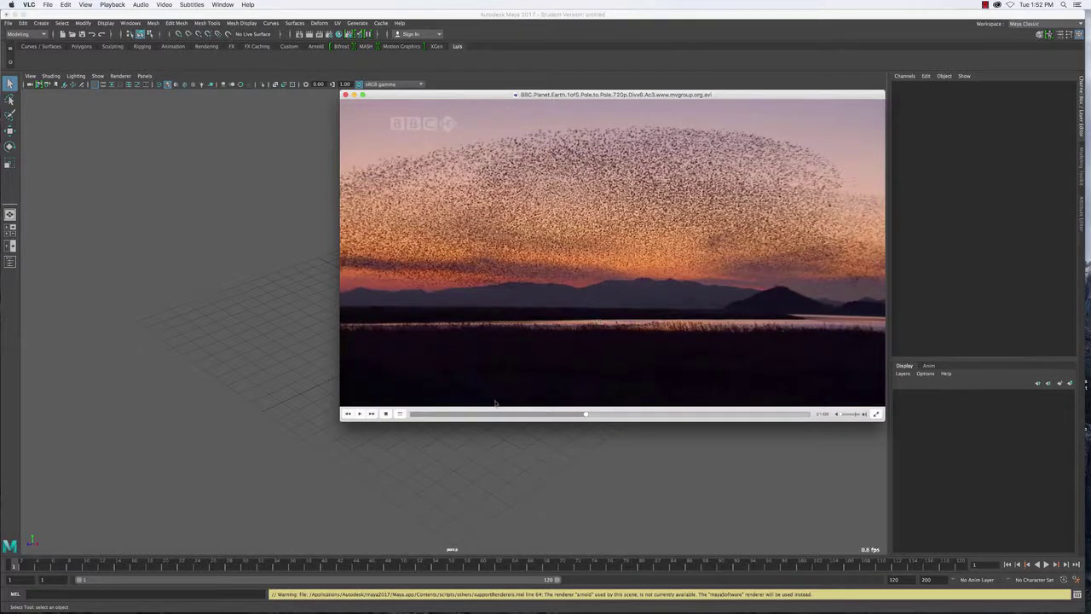
# Play the bird flock sequence in the Planet Earth reference video and pause it at the forest shot.
pyautogui.click(359, 414)
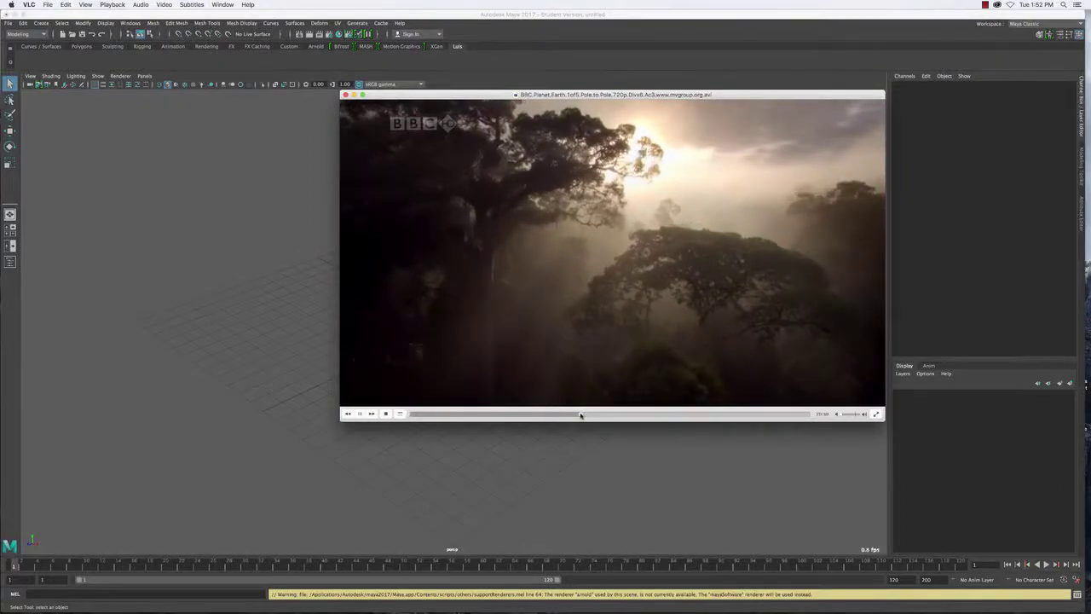
pyautogui.click(579, 414)
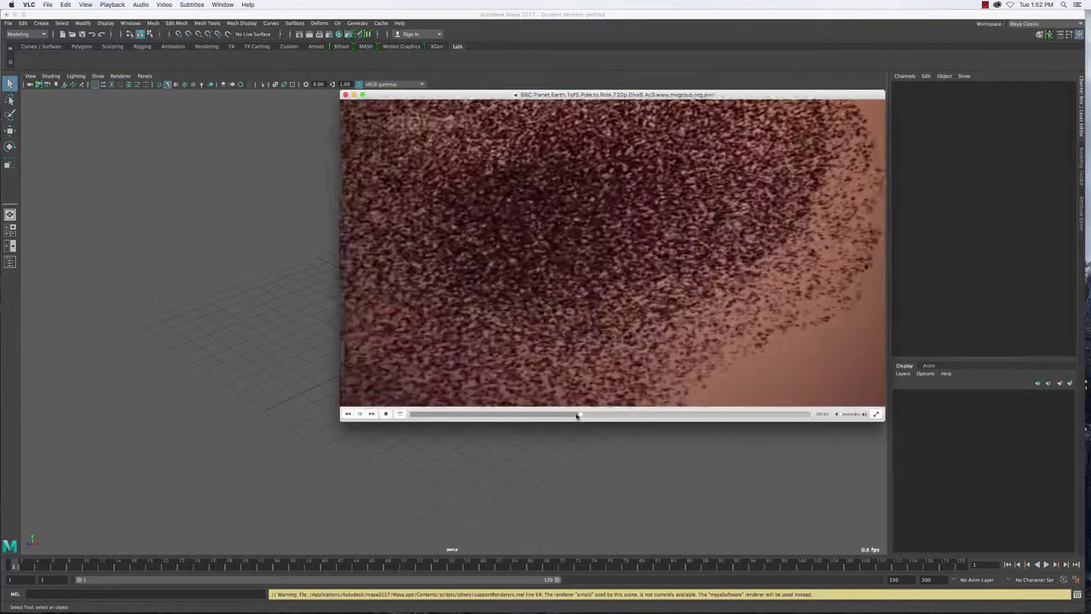
pyautogui.moveTo(578, 415); pyautogui.dragTo(580, 415)
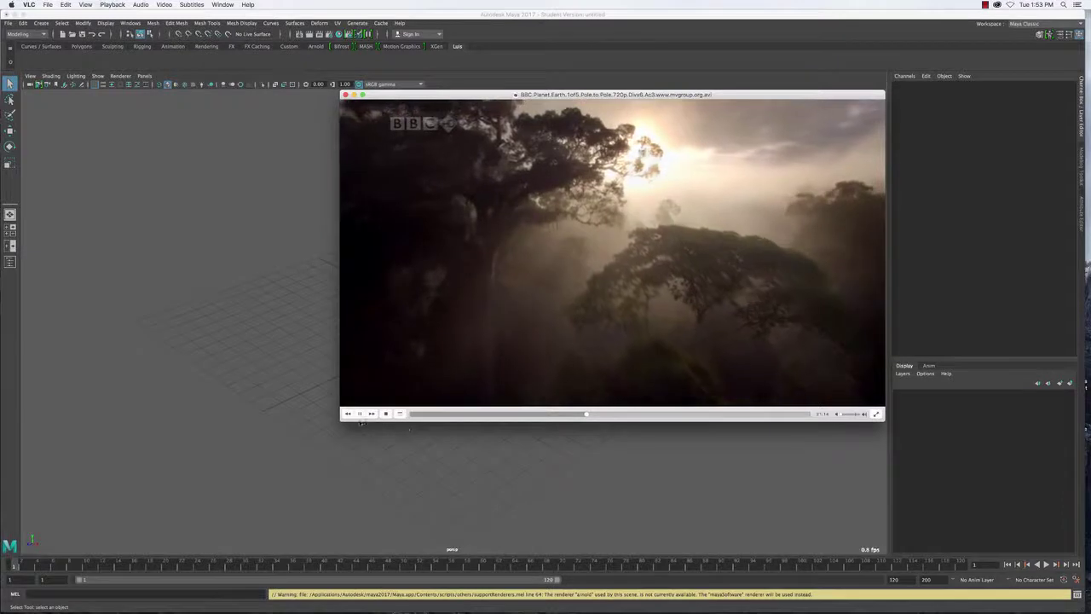
pyautogui.click(359, 414)
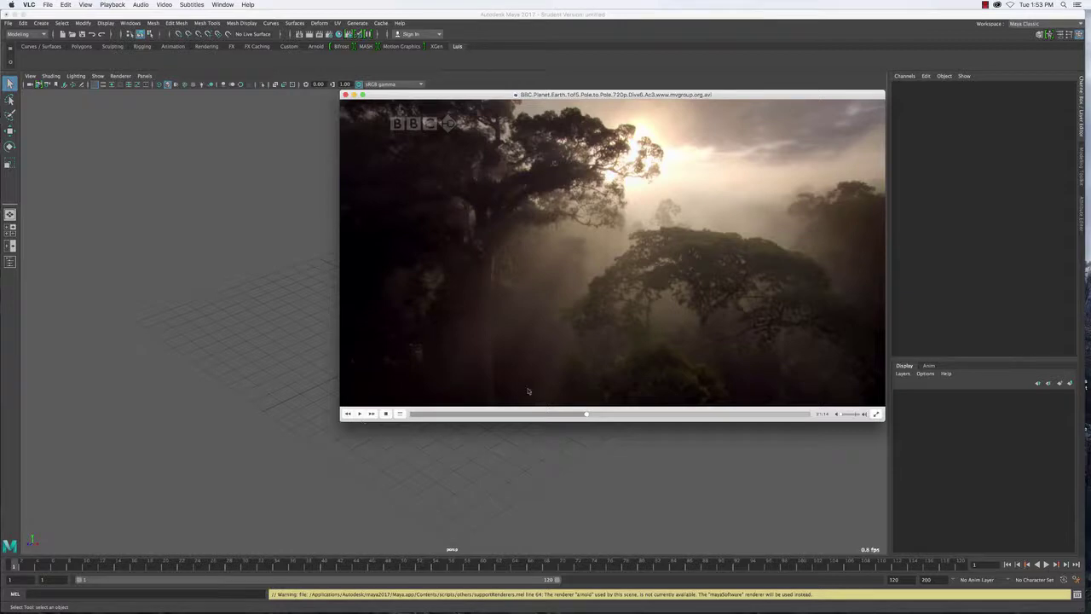
# Go back to a frame of the bird flock in the paused reference video, and minimize the player.
pyautogui.click(579, 414)
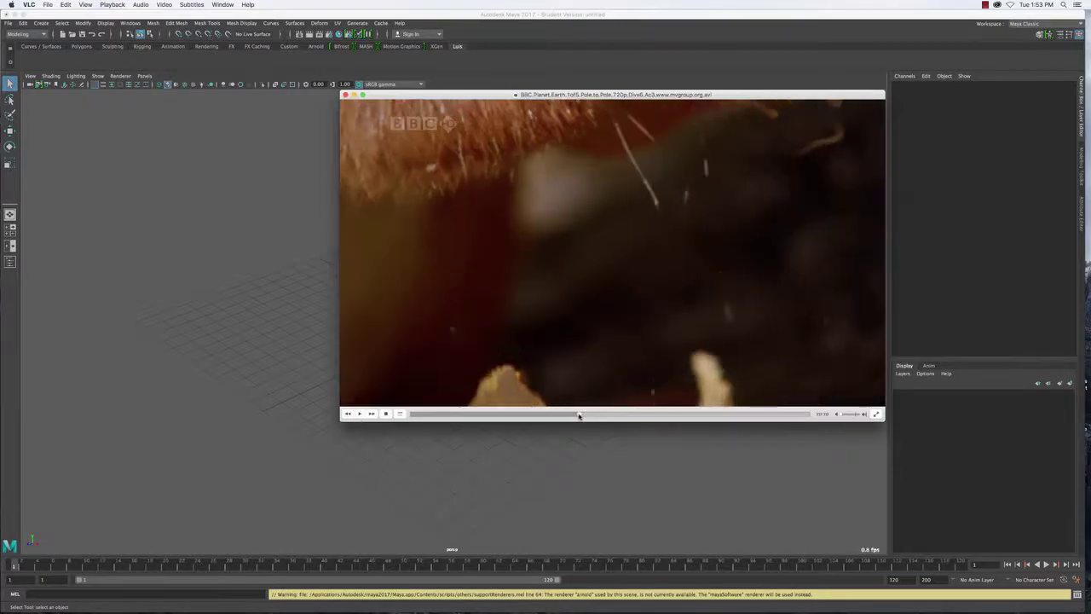
pyautogui.click(582, 415)
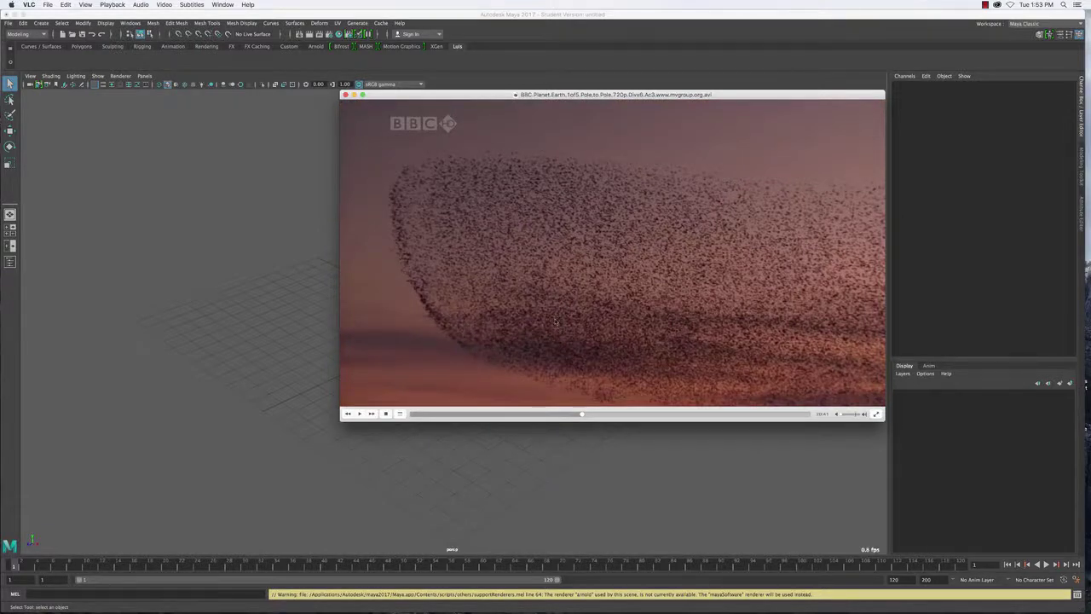
pyautogui.moveTo(438, 109); pyautogui.dragTo(393, 93)
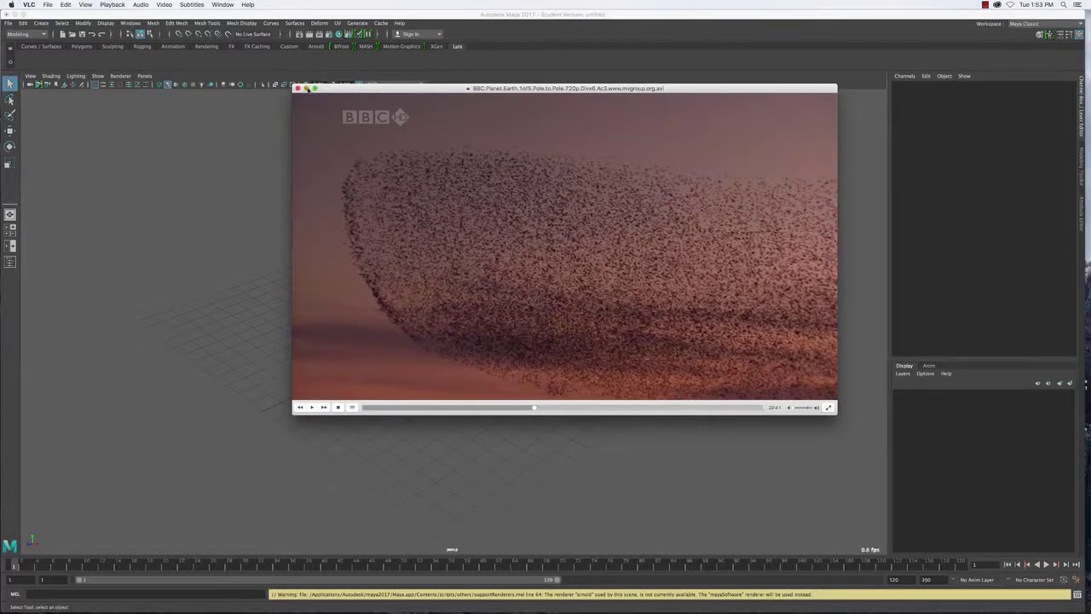
pyautogui.click(306, 88)
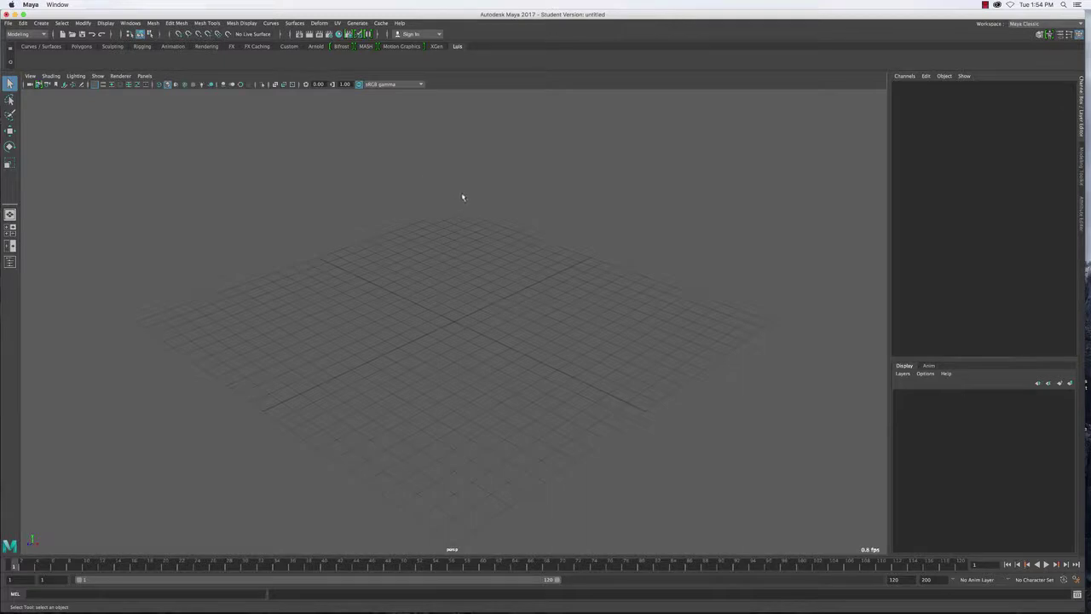
# Switch Maya's menu set from Modeling to FX.
pyautogui.keyDown('alt'); pyautogui.moveTo(574, 288); pyautogui.dragTo(541, 300); pyautogui.keyUp('alt')
pyautogui.keyDown('alt'); pyautogui.moveTo(492, 319); pyautogui.dragTo(479, 348); pyautogui.keyUp('alt')
pyautogui.click(29, 38)
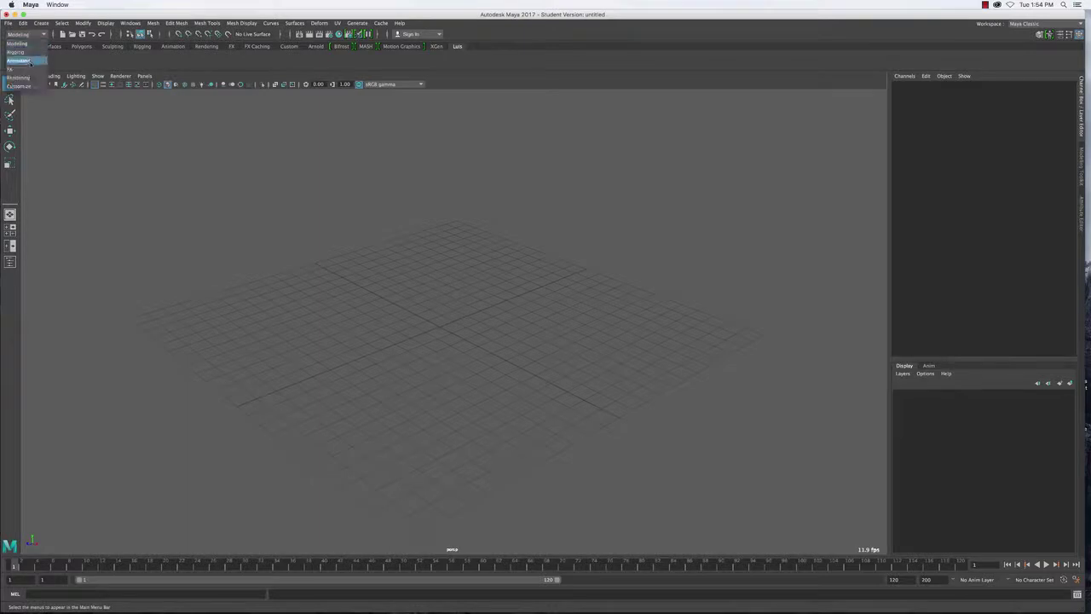
pyautogui.click(24, 68)
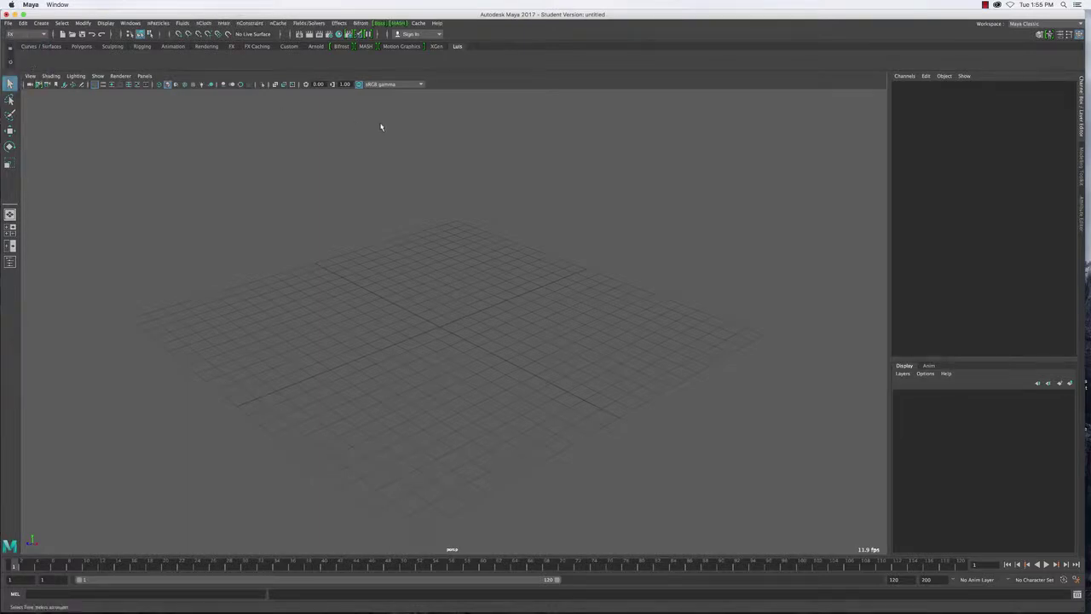
# Create a legacy particle emitter at the origin of the scene and select it.
pyautogui.click(162, 23)
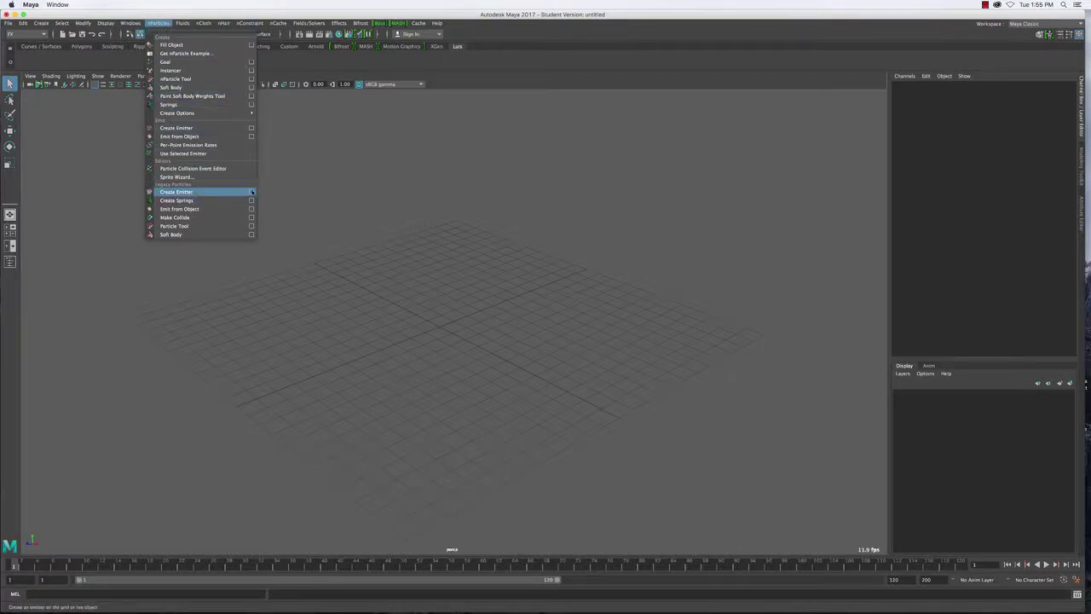
pyautogui.click(198, 193)
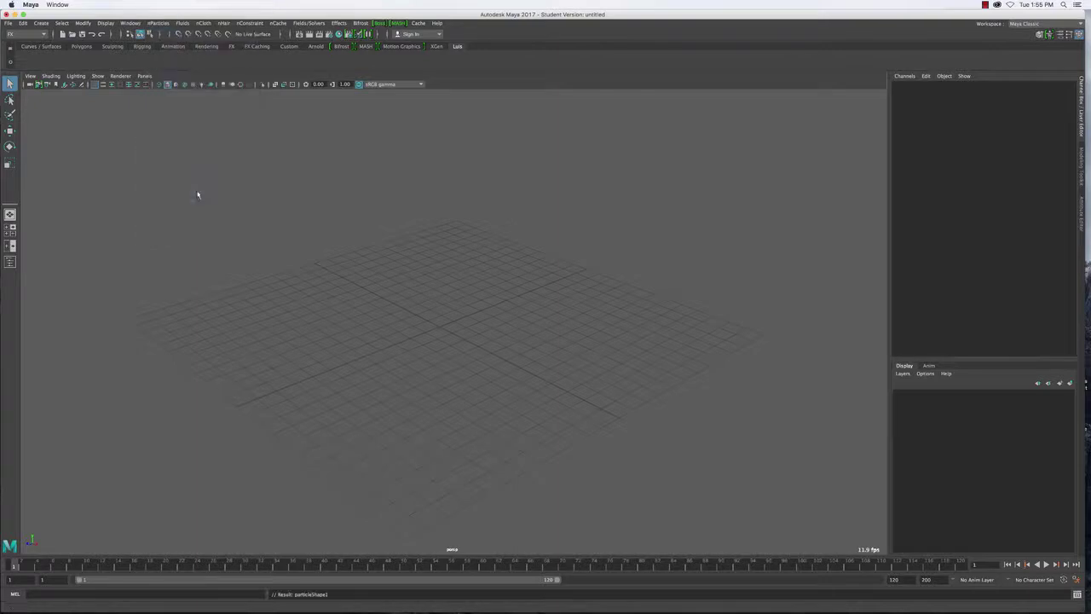
pyautogui.keyDown('alt'); pyautogui.moveTo(519, 324); pyautogui.dragTo(538, 329); pyautogui.keyUp('alt')
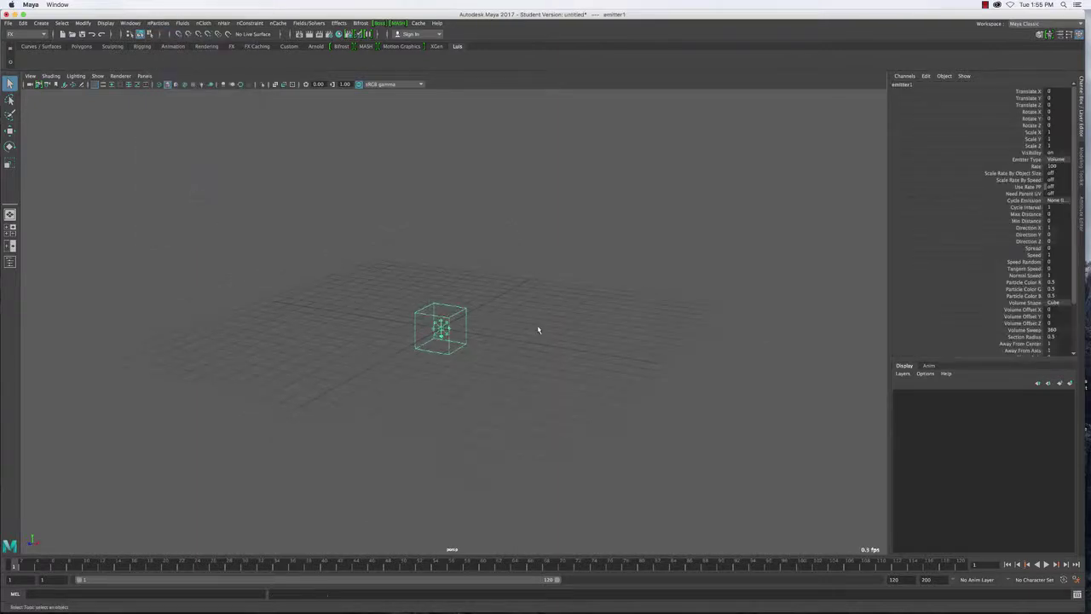
pyautogui.moveTo(390, 291); pyautogui.dragTo(484, 387)
# Reset the legacy particle emitter's creation options to their defaults and close the options window without creating another emitter.
pyautogui.click(158, 23)
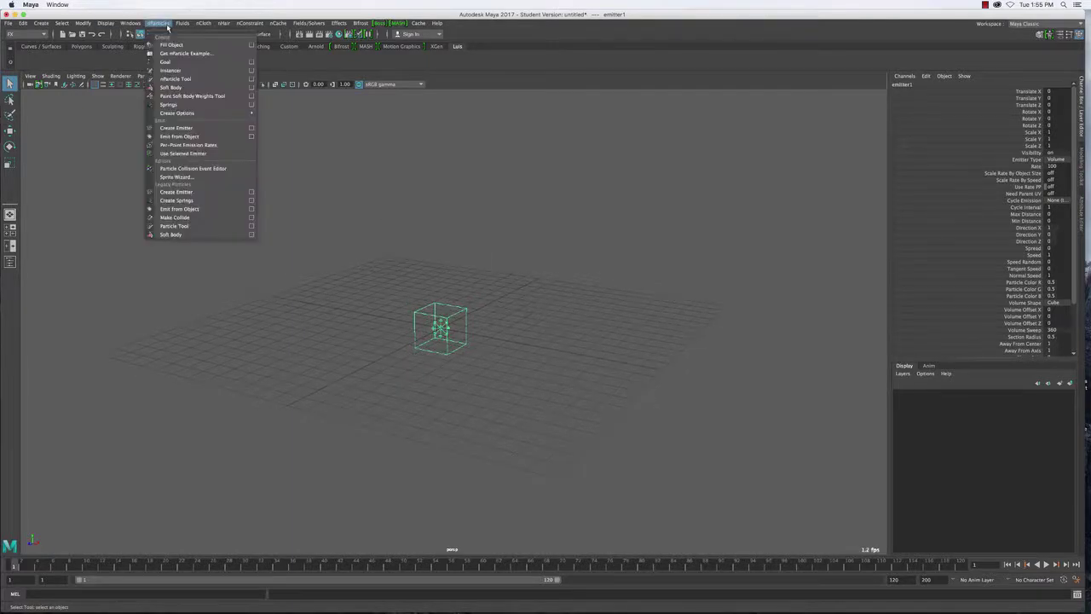
pyautogui.click(250, 192)
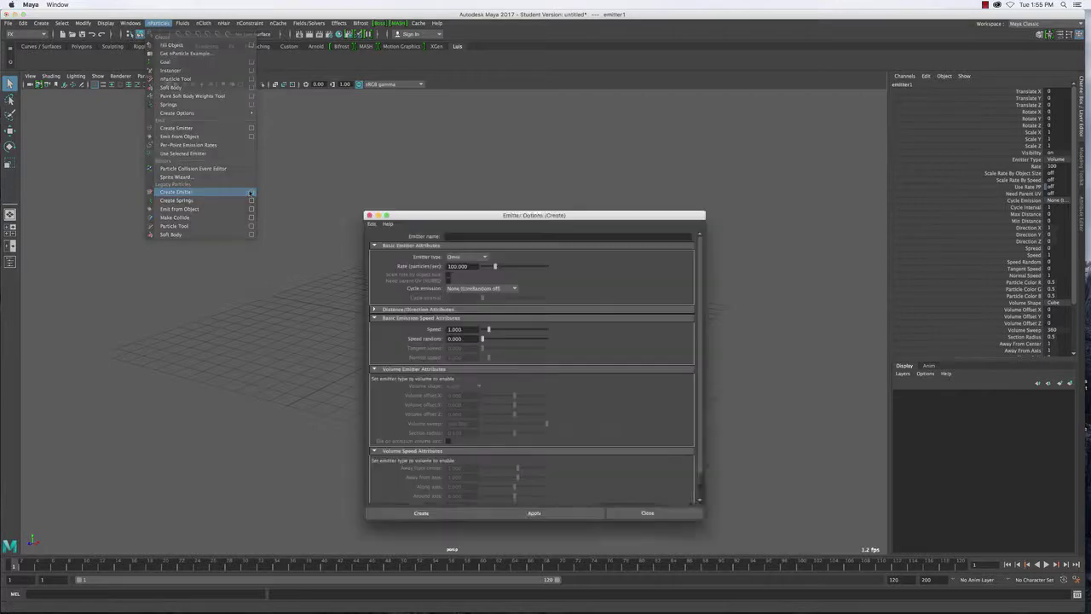
pyautogui.click(372, 224)
pyautogui.click(394, 244)
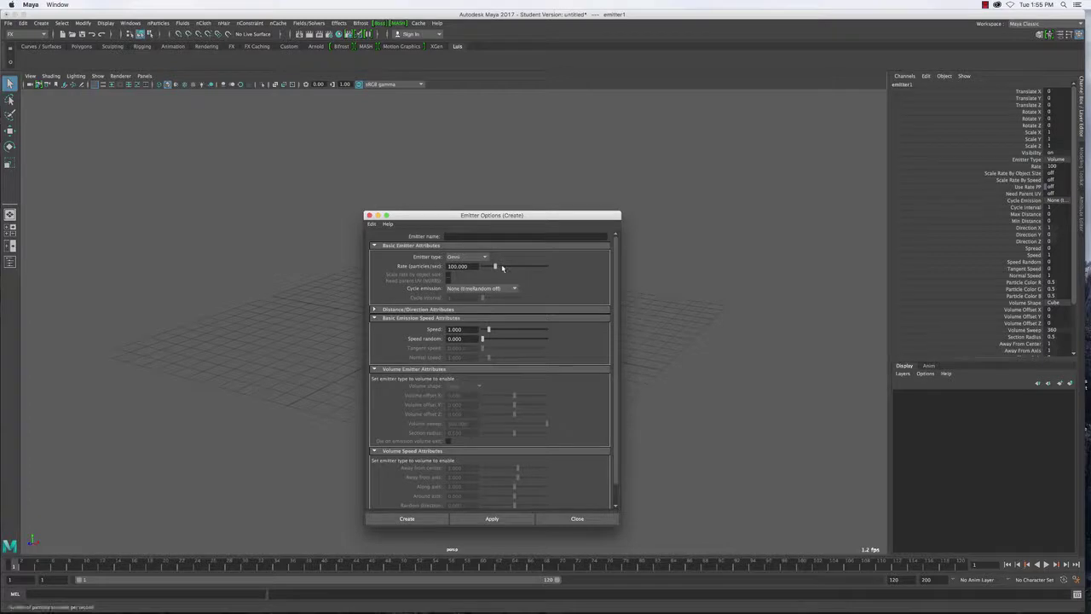
pyautogui.click(369, 214)
# Select the cube emitter and set the playback end frame to 1200.
pyautogui.moveTo(402, 290); pyautogui.dragTo(508, 403)
pyautogui.keyDown('alt'); pyautogui.moveTo(438, 331); pyautogui.dragTo(460, 367); pyautogui.keyUp('alt')
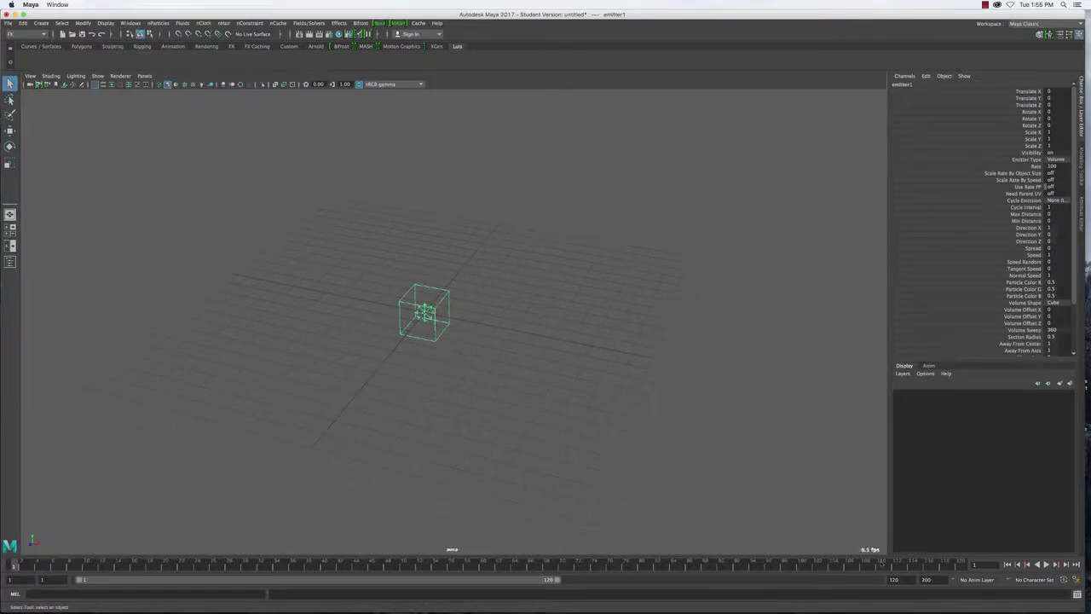
pyautogui.click(894, 580)
pyautogui.write('1200')
pyautogui.press('Return')
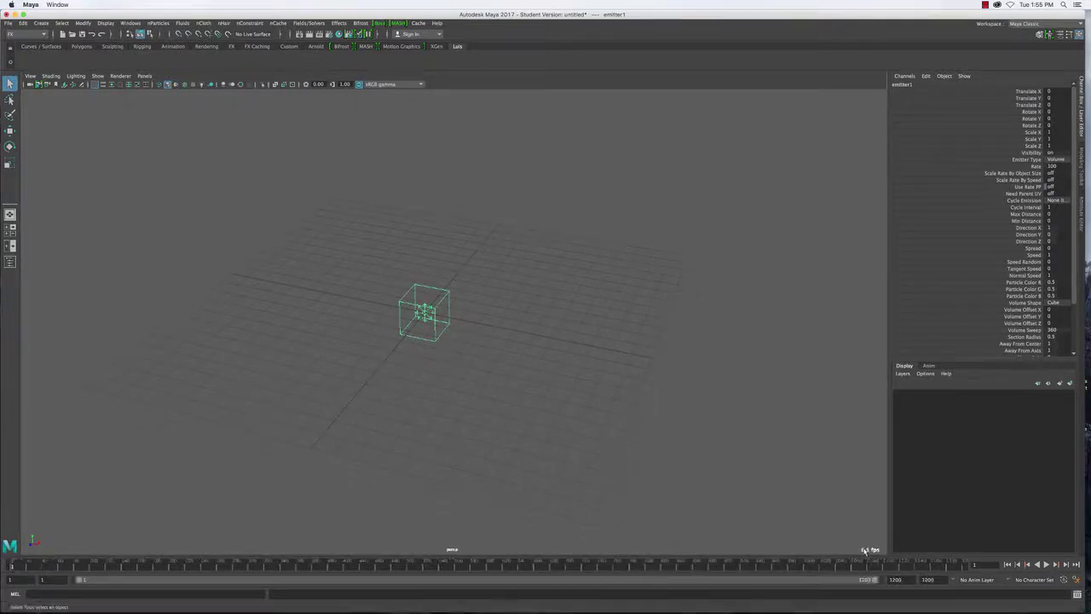
# Play the particle simulation from the start, stop it at frame 184 and inspect the emitted particles.
pyautogui.click(1047, 565)
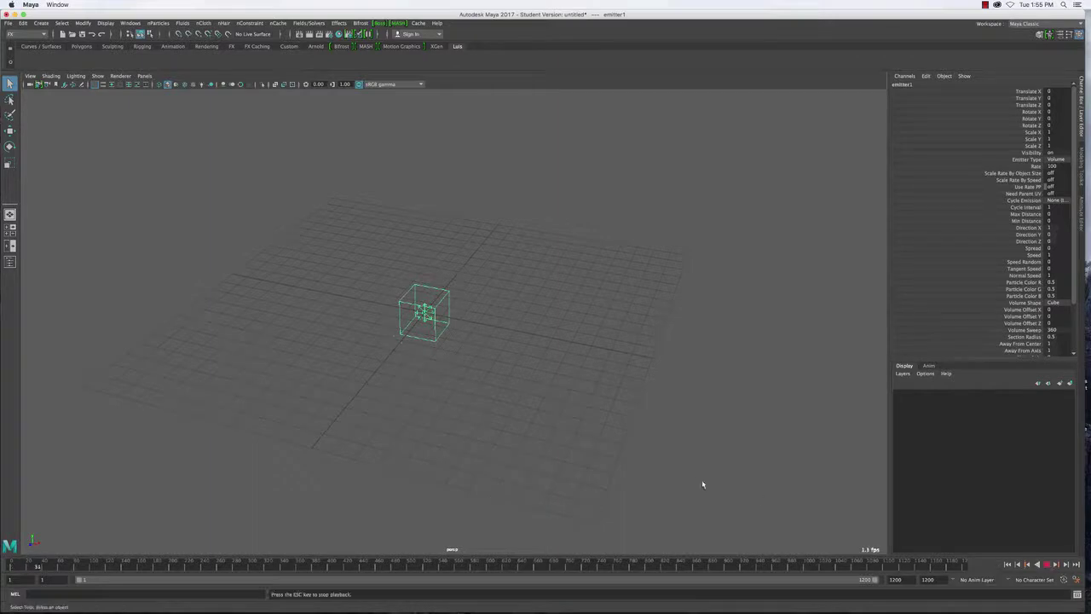
pyautogui.press('Escape')
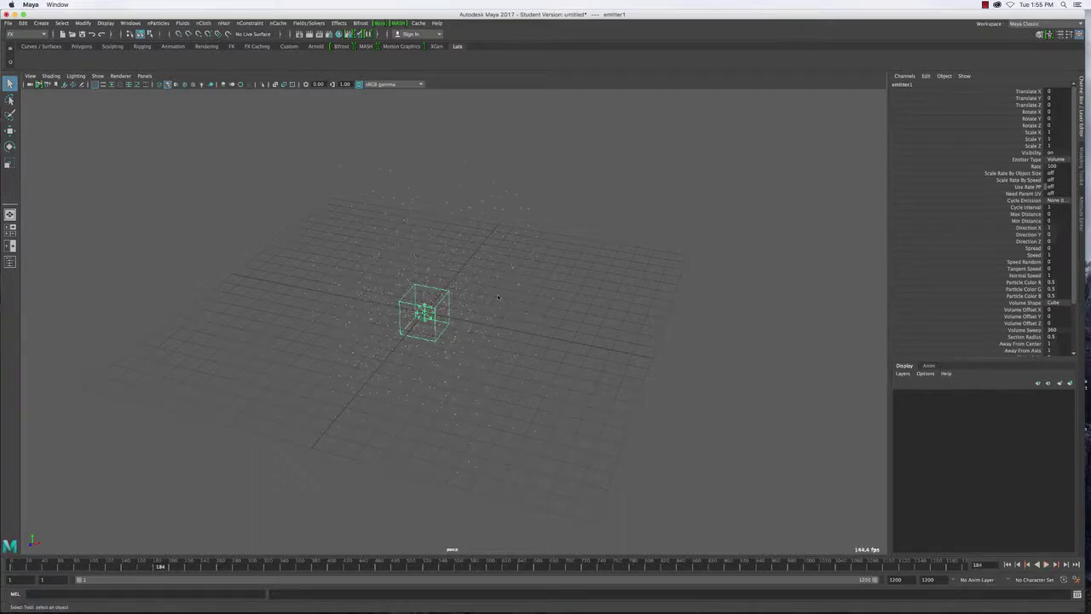
pyautogui.keyDown('alt'); pyautogui.moveTo(499, 299); pyautogui.dragTo(502, 277); pyautogui.keyUp('alt')
# Select the emitted particle object and hide the viewport grid.
pyautogui.moveTo(199, 162); pyautogui.dragTo(459, 211)
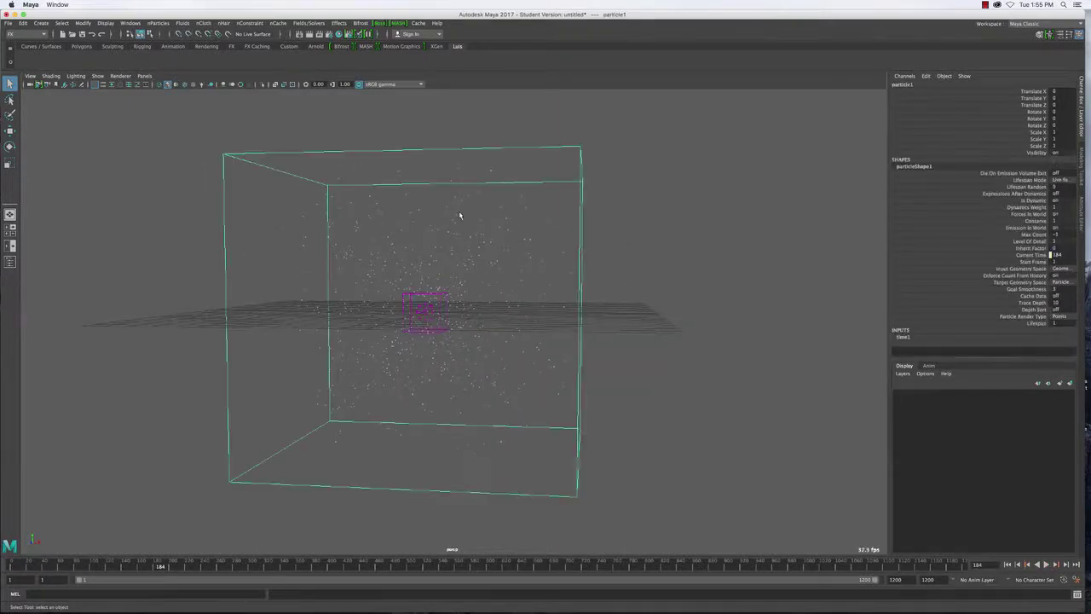
pyautogui.click(102, 88)
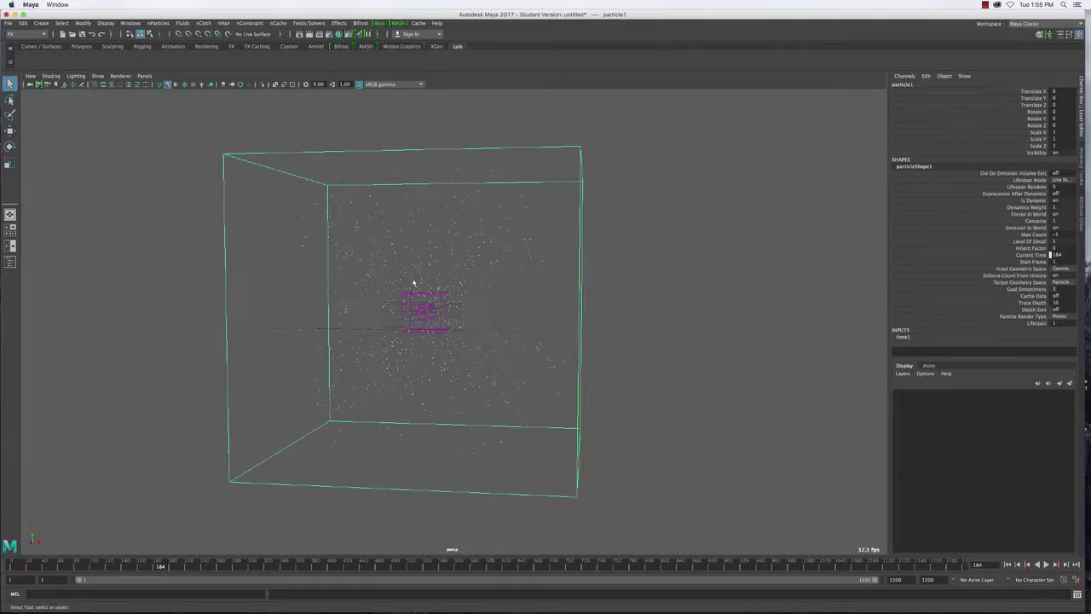
pyautogui.keyDown('alt'); pyautogui.moveTo(414, 287); pyautogui.dragTo(474, 282); pyautogui.keyUp('alt')
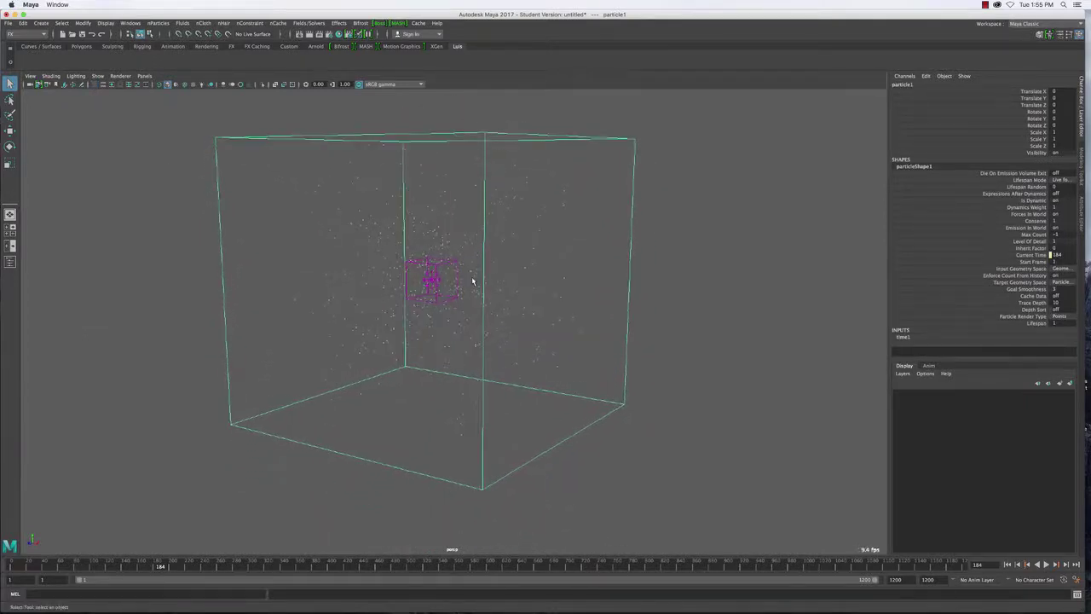
# Reselect the particle object and switch the viewport to wireframe display.
pyautogui.click(694, 332)
pyautogui.click(455, 210)
pyautogui.press('4')
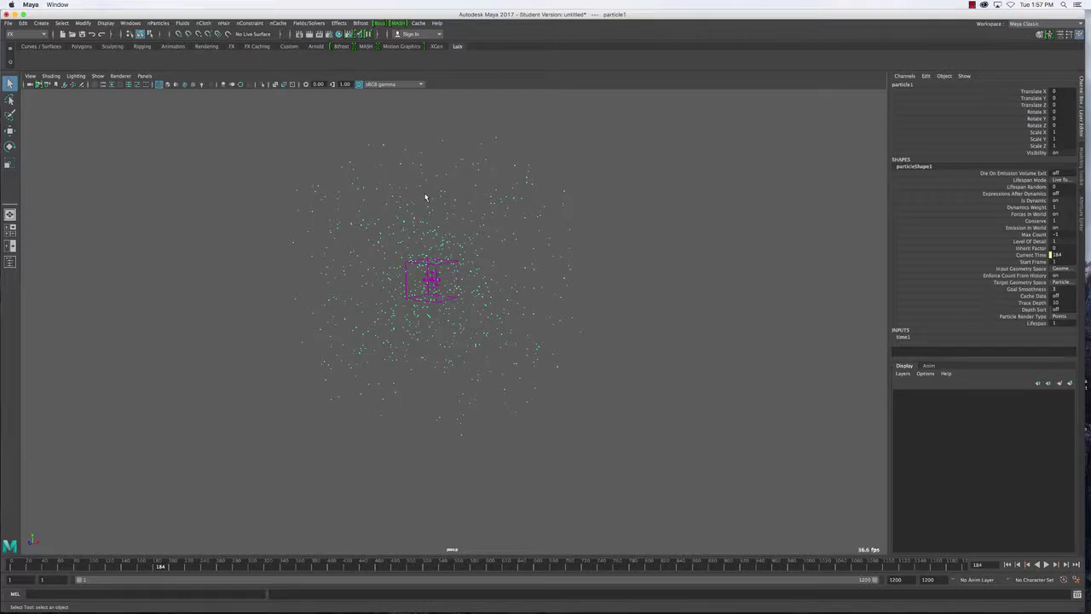
pyautogui.keyDown('alt'); pyautogui.moveTo(536, 292); pyautogui.dragTo(535, 329); pyautogui.keyUp('alt')
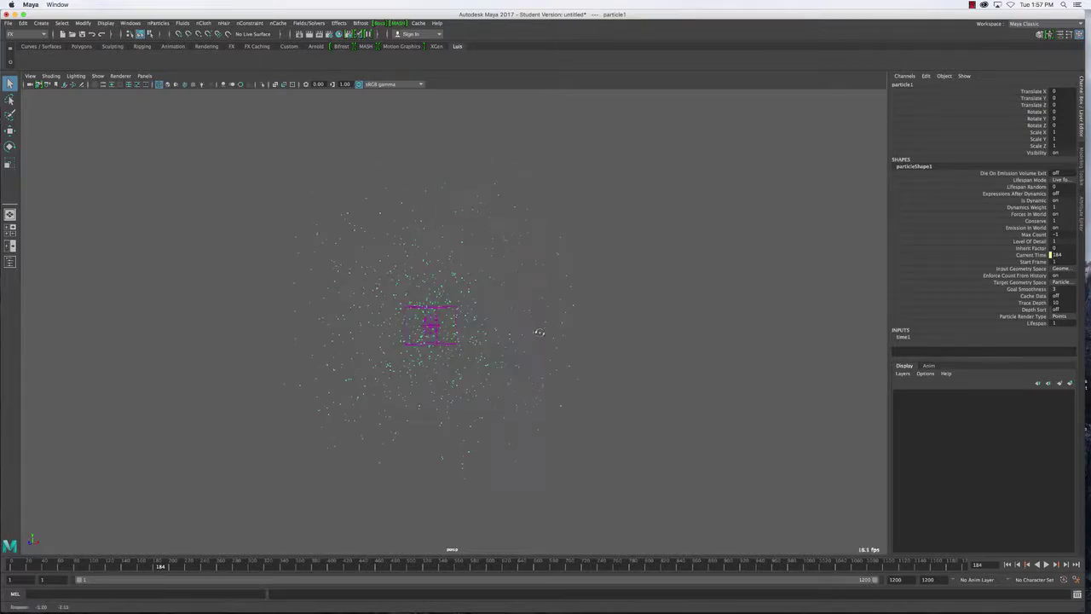
# Continue playing the simulation, stop it at frame 384 and select the emitted particles to inspect their spread.
pyautogui.scroll(-5, 536, 353)
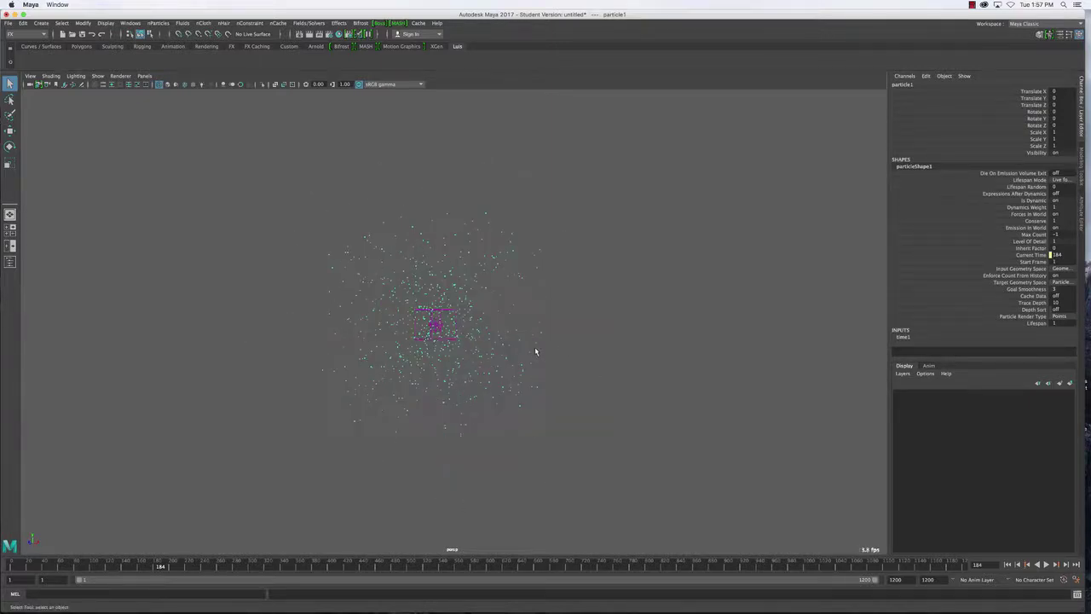
pyautogui.keyDown('alt'); pyautogui.moveTo(518, 302); pyautogui.dragTo(479, 282, button='middle'); pyautogui.keyUp('alt')
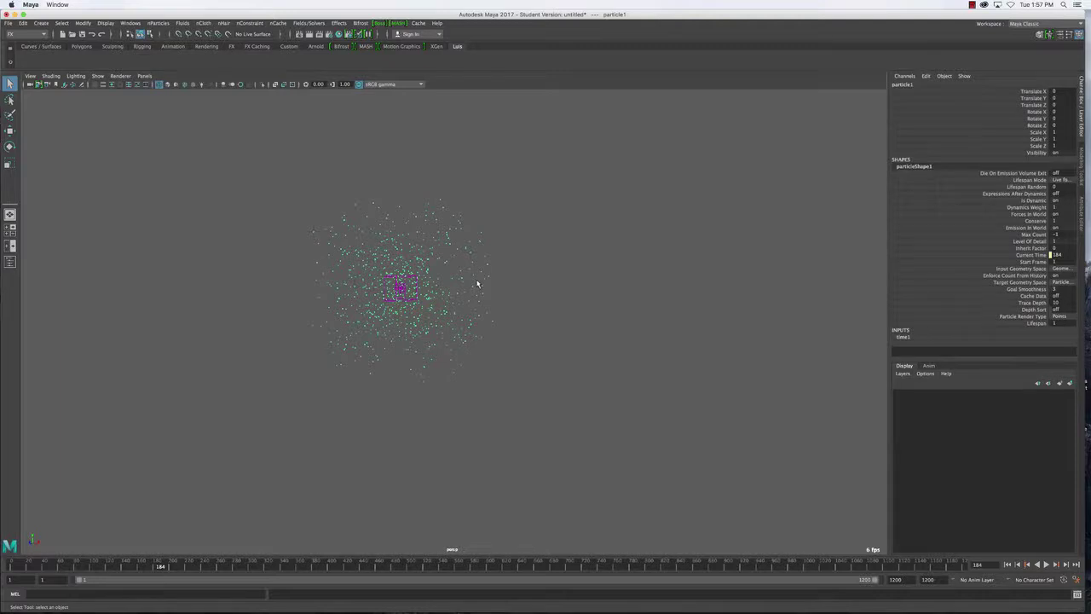
pyautogui.moveTo(333, 223); pyautogui.dragTo(467, 248)
pyautogui.click(1047, 566)
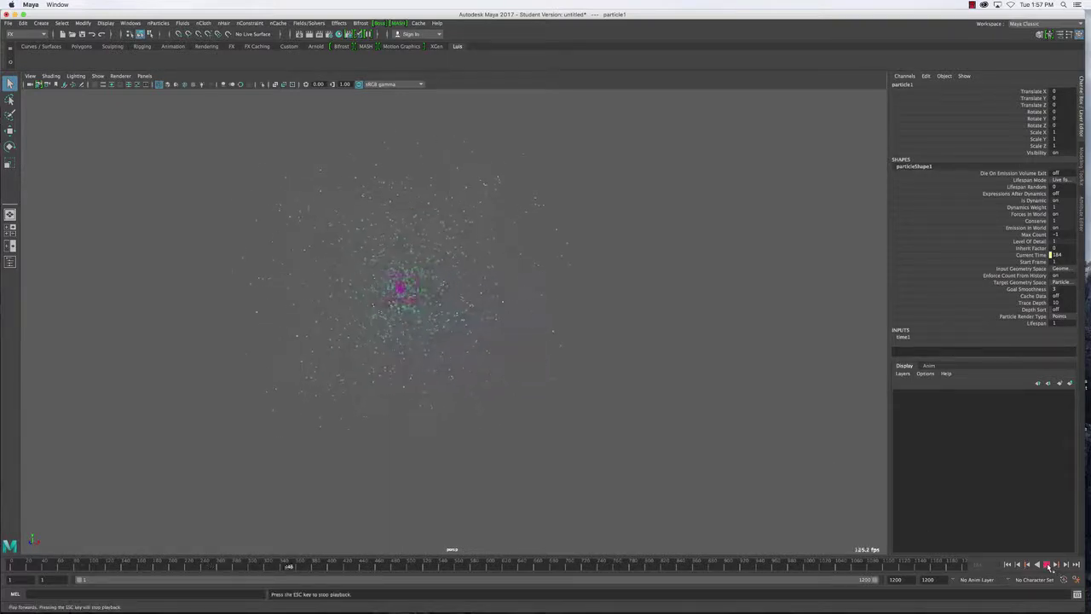
pyautogui.click(1047, 565)
pyautogui.moveTo(241, 393); pyautogui.dragTo(535, 448)
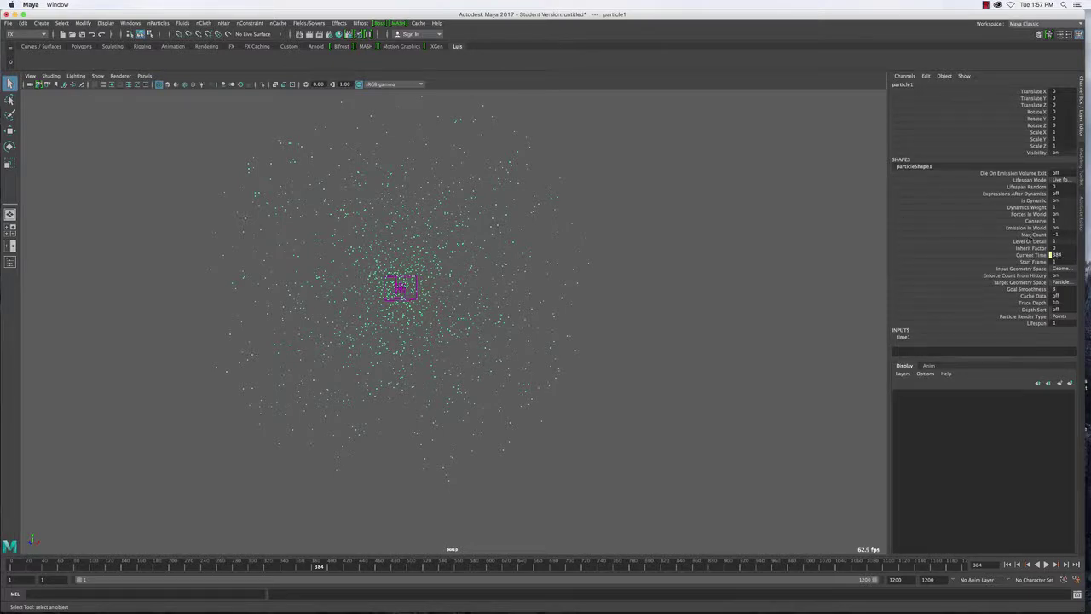
# Frame the particle object and set the particle shape's Max Count to 1500.
pyautogui.click(1031, 235)
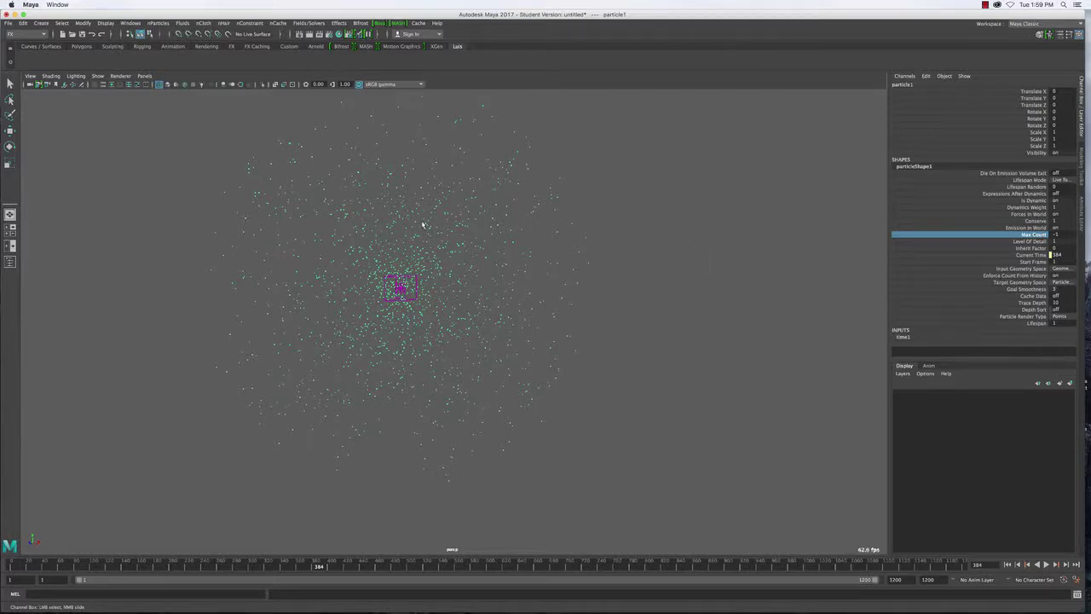
pyautogui.press('f')
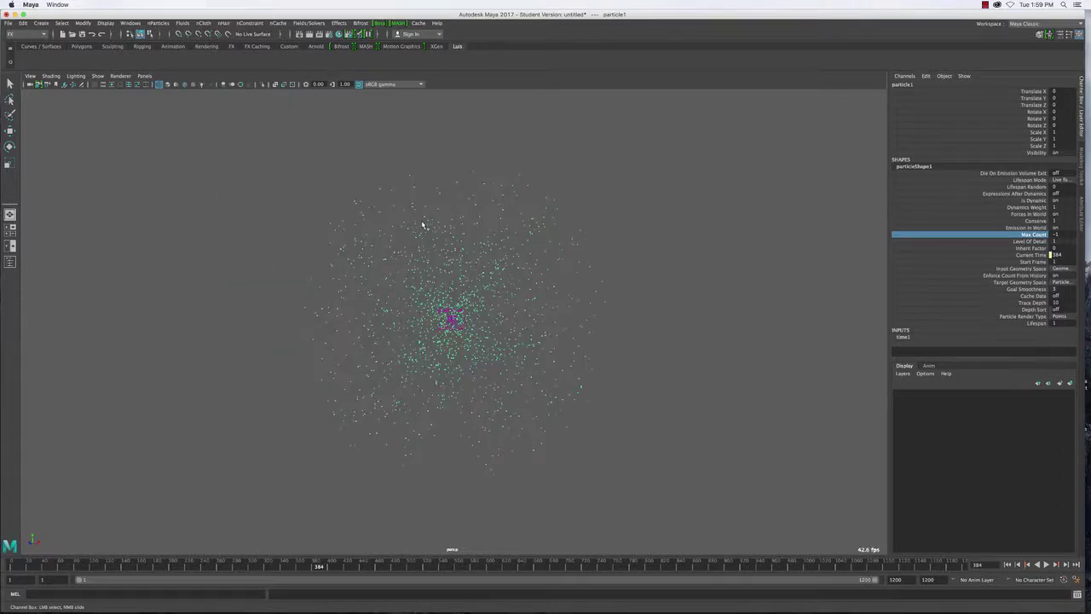
pyautogui.hotkey('ctrl', 'a')
pyautogui.click(937, 92)
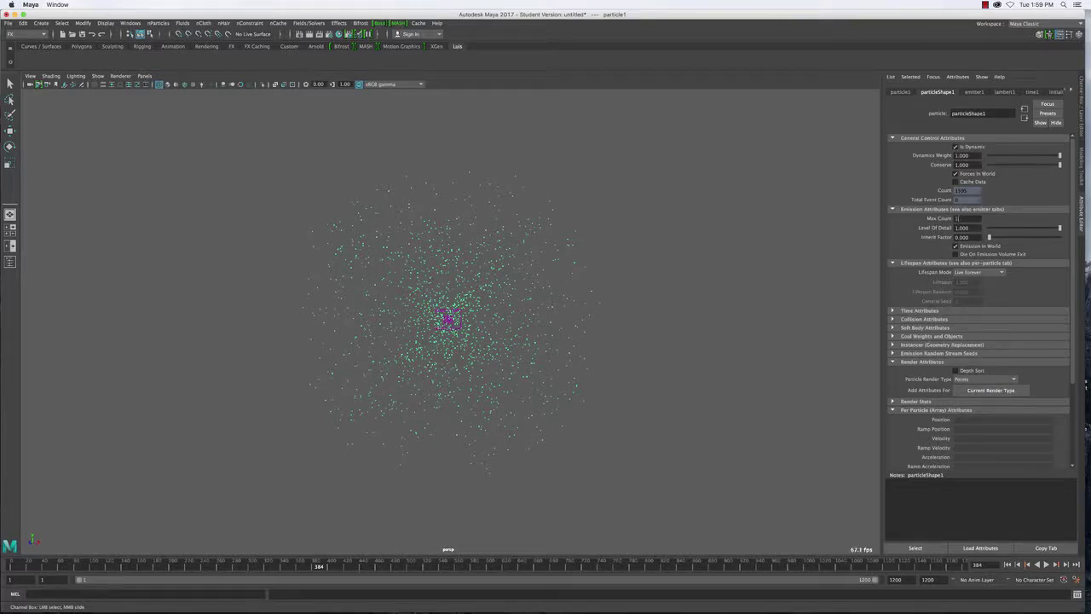
pyautogui.write('500')
# Replay the simulation from the start and stop it at frame 590 to check the particle limit.
pyautogui.hotkey('alt', 'shift', 'v')
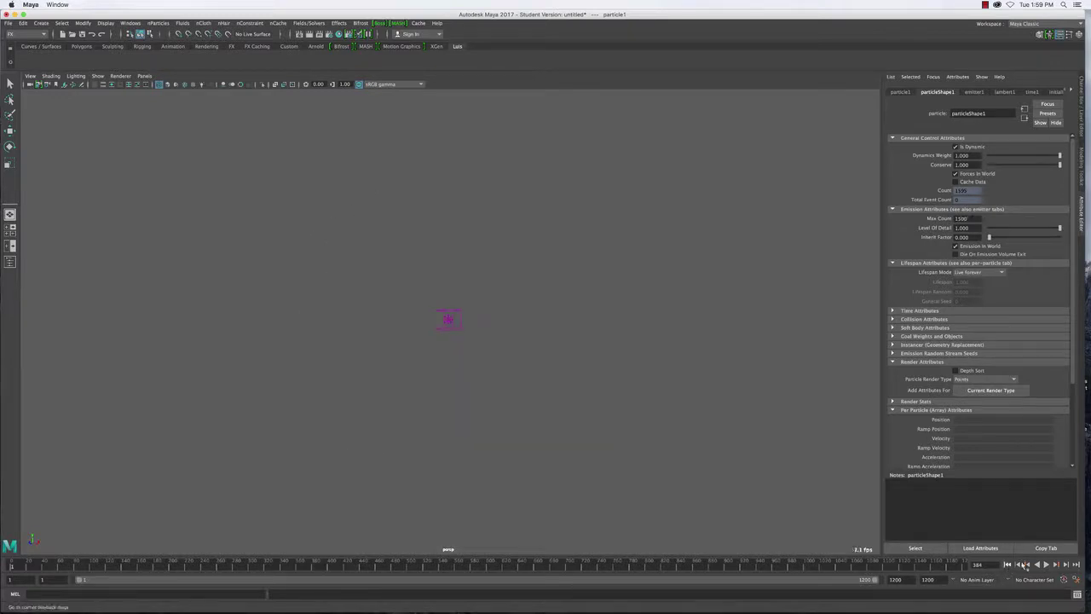
pyautogui.hotkey('alt', 'v')
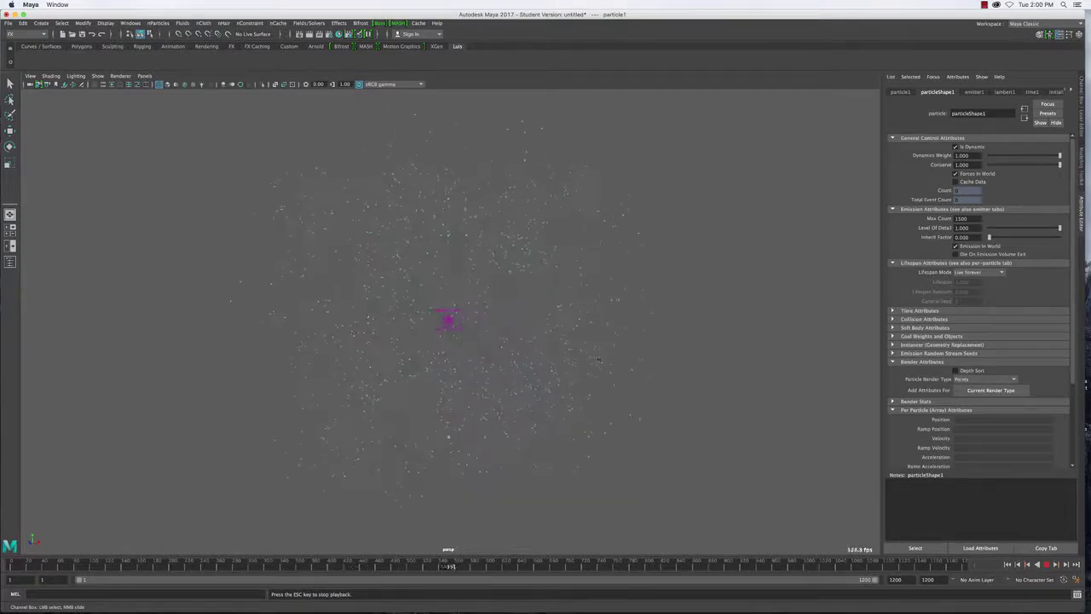
pyautogui.press('Escape')
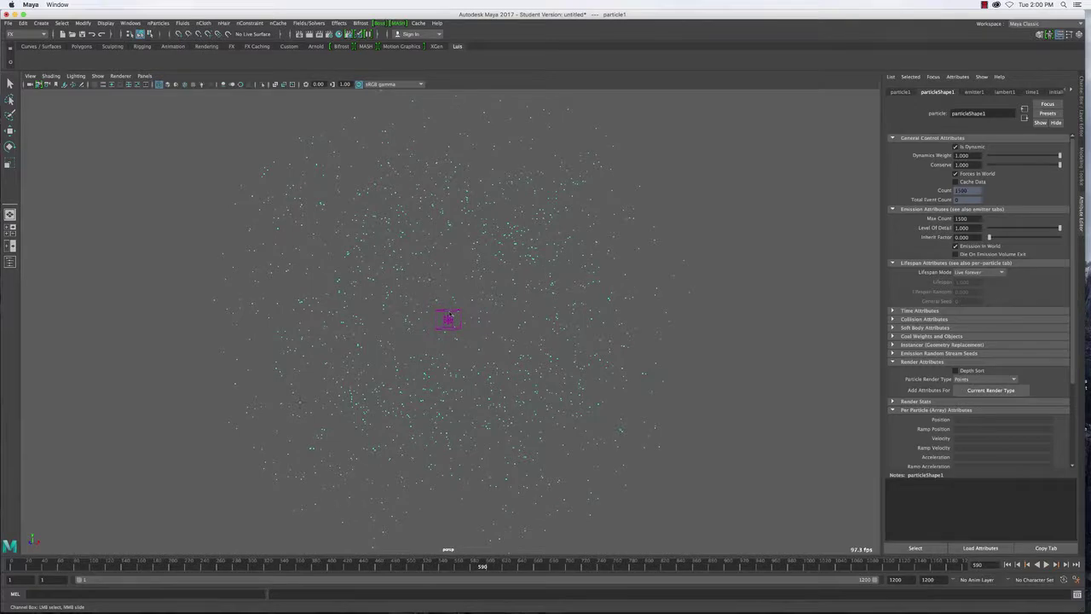
# Select the cube emitter and raise its Rate (Particles/Sec).
pyautogui.click(448, 319)
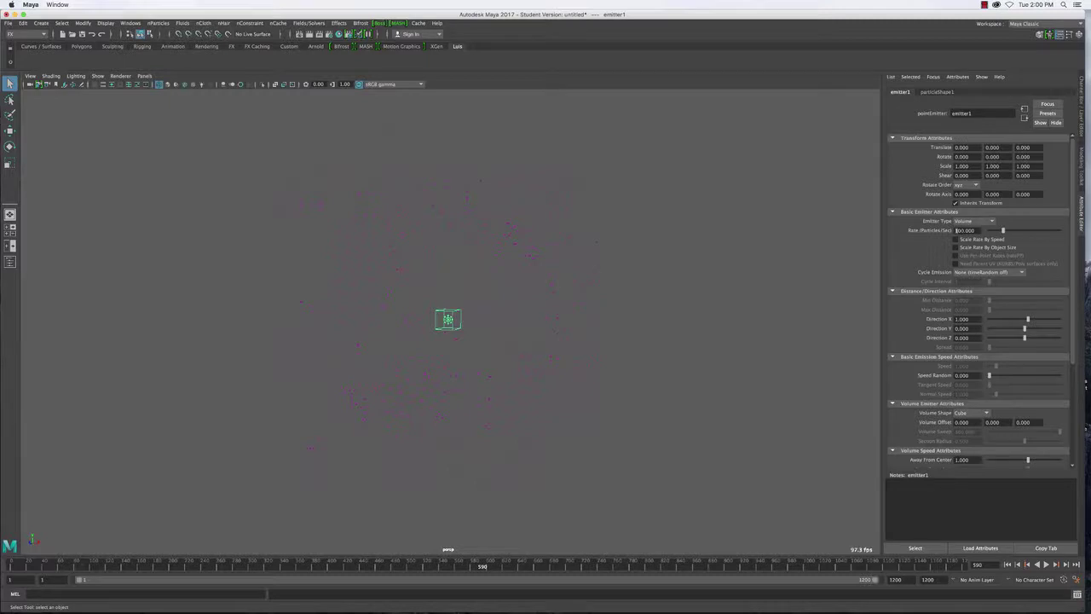
pyautogui.click(955, 230)
pyautogui.write('100')
pyautogui.press('Return')
# Replay the simulation from the start, stop it at frame 400 and inspect the selected particles from another angle.
pyautogui.click(1007, 564)
pyautogui.click(1046, 564)
pyautogui.press('Escape')
pyautogui.moveTo(482, 373); pyautogui.dragTo(507, 439)
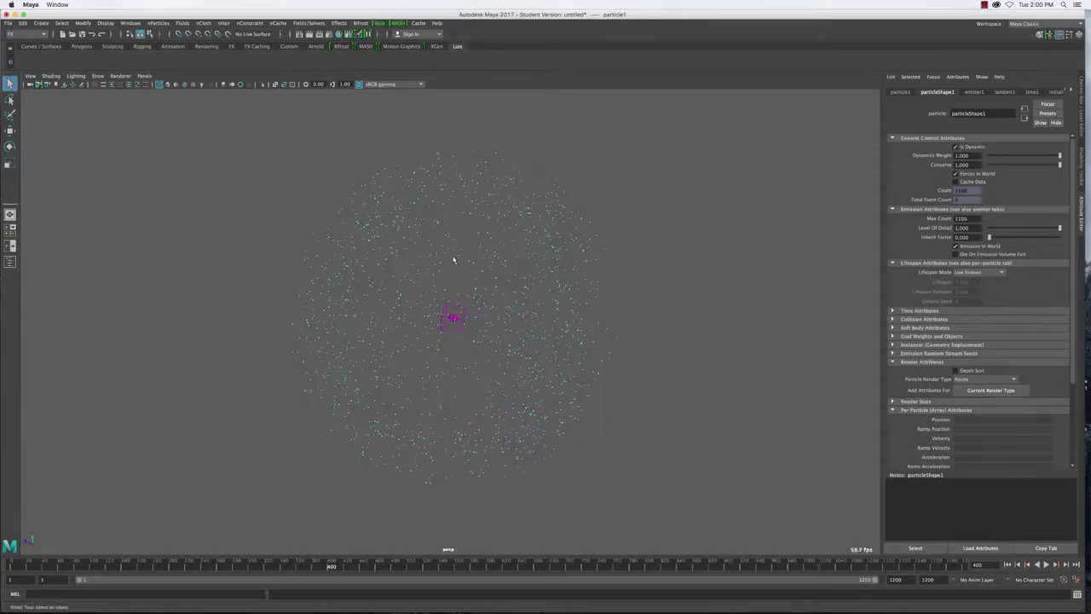
pyautogui.keyDown('alt'); pyautogui.moveTo(454, 259); pyautogui.dragTo(465, 324); pyautogui.keyUp('alt')
pyautogui.keyDown('alt'); pyautogui.moveTo(489, 343); pyautogui.dragTo(500, 352, button='right'); pyautogui.keyUp('alt')
pyautogui.scroll(-5, 500, 352)
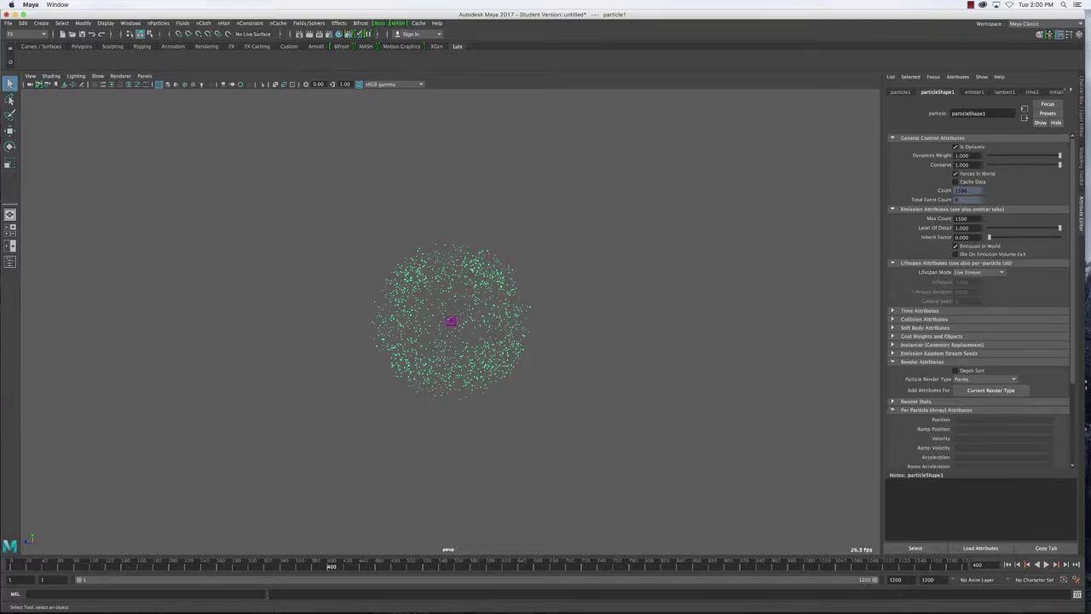
# Reselect the particle object and set its Conserve value to 0.98.
pyautogui.click(1082, 106)
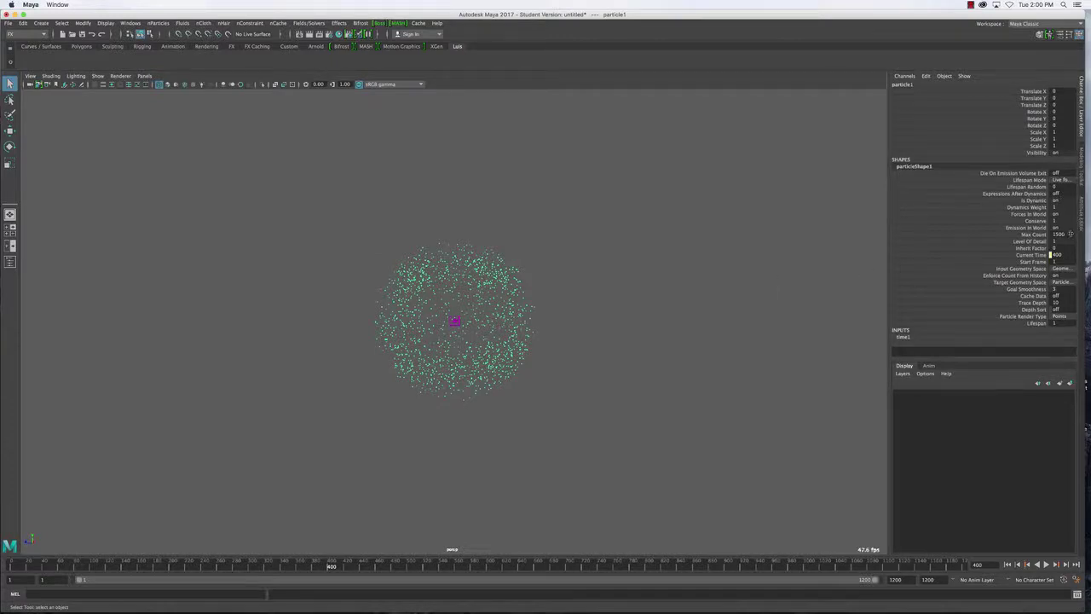
pyautogui.click(471, 221)
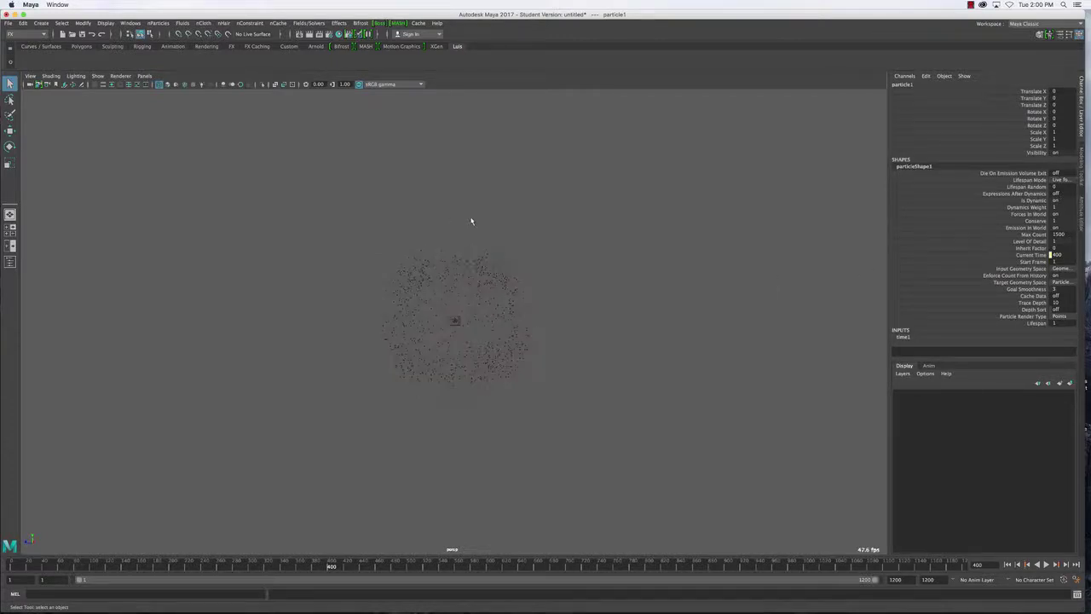
pyautogui.click(461, 256)
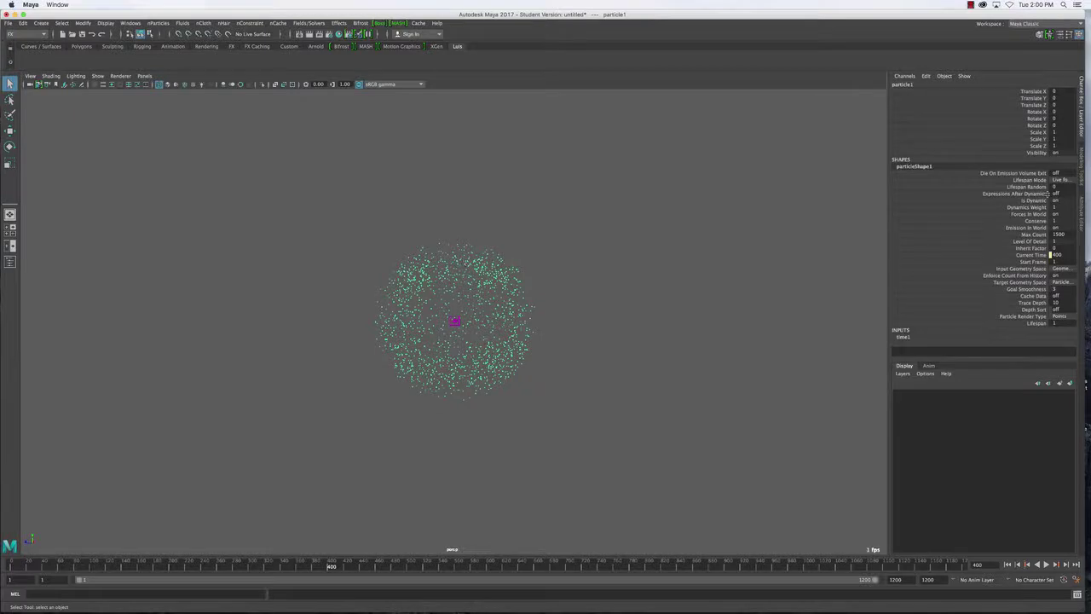
pyautogui.doubleClick(1066, 221)
pyautogui.write('0.98')
pyautogui.press('Return')
# Replay the simulation twice from the start to check the particles' slowdown, stopping the second run at frame 133.
pyautogui.click(1008, 565)
pyautogui.click(1047, 565)
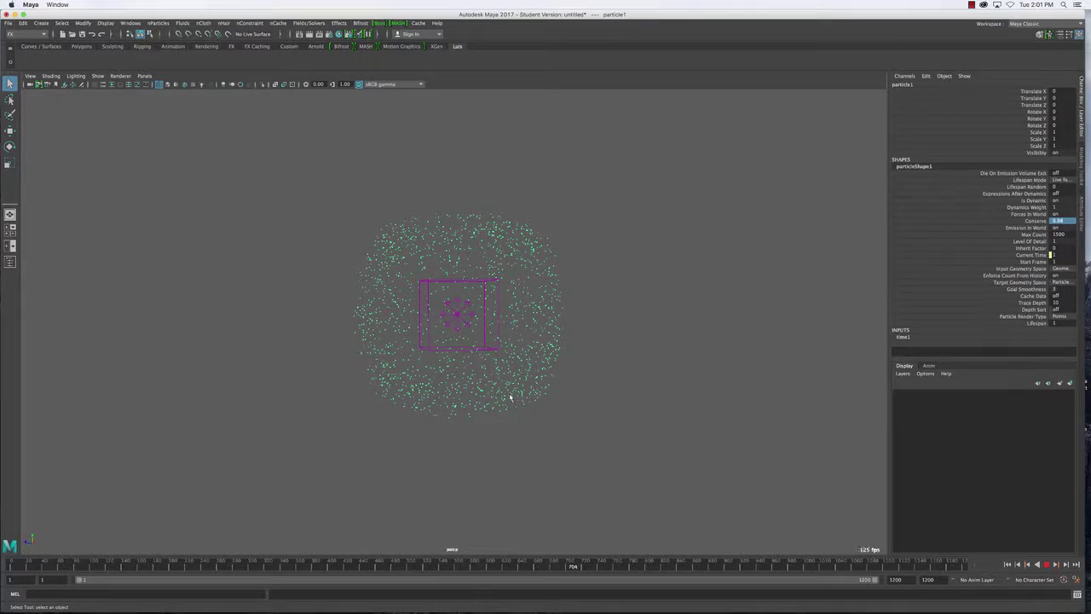
pyautogui.press('Escape')
pyautogui.click(1008, 564)
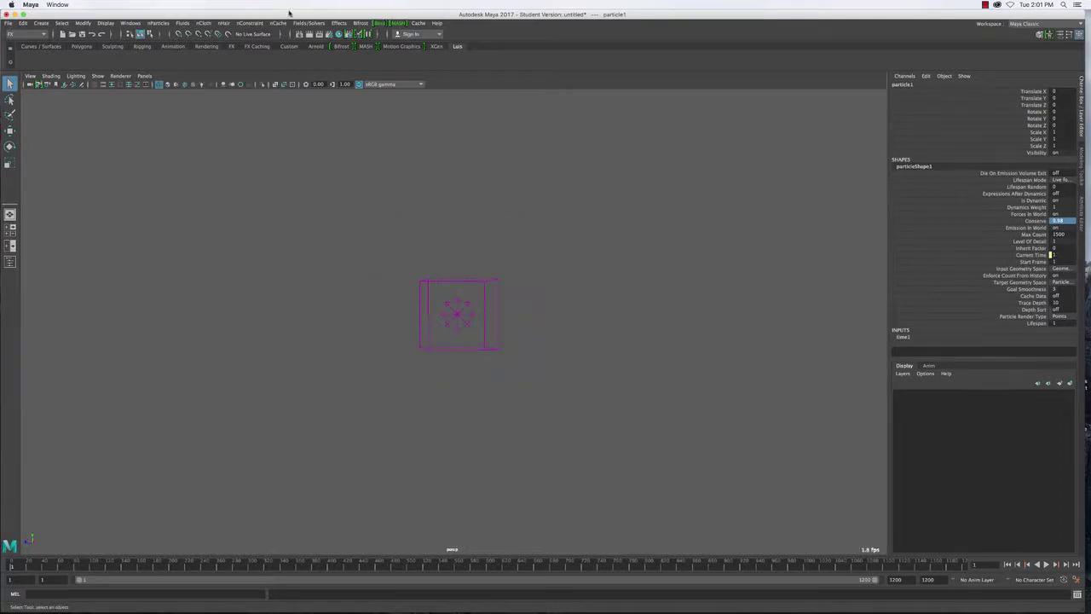
pyautogui.click(1047, 564)
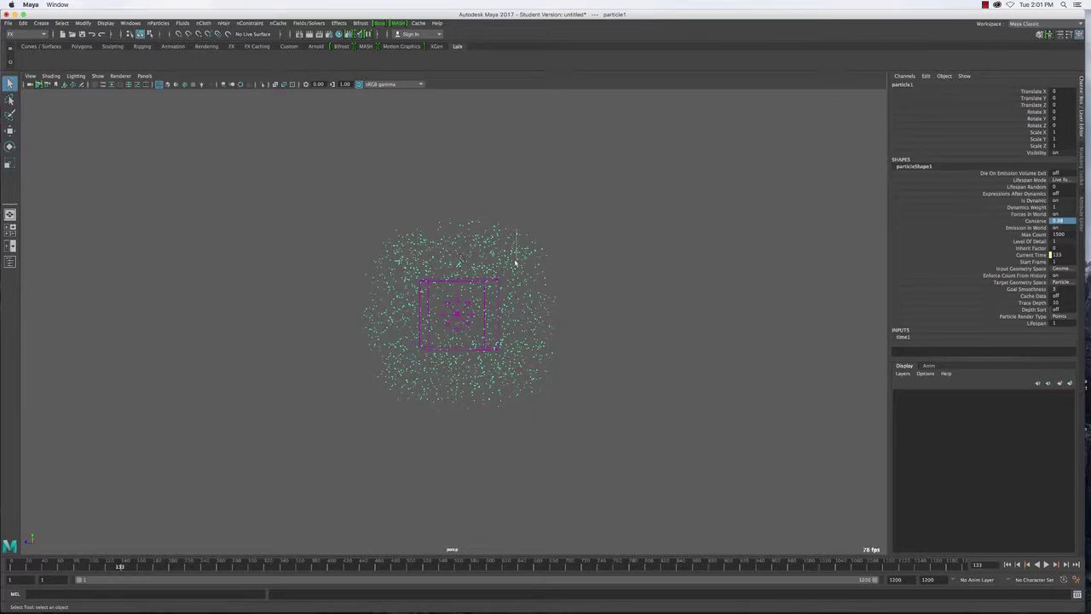
# Add a turbulence field to the selected particles and rename it turbulenceHigh.
pyautogui.click(307, 24)
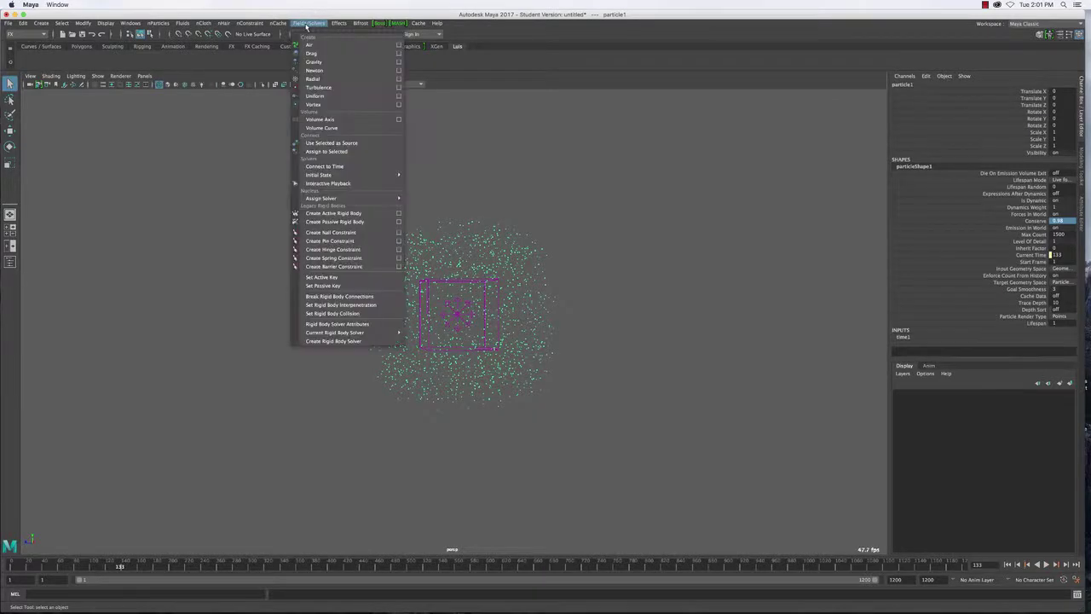
pyautogui.click(317, 87)
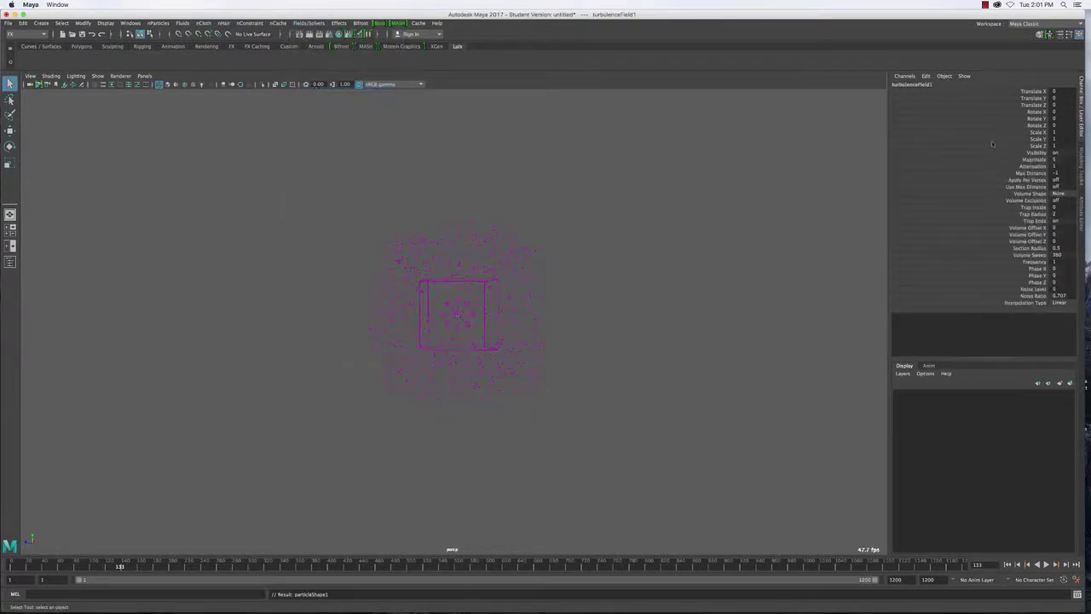
pyautogui.click(968, 84)
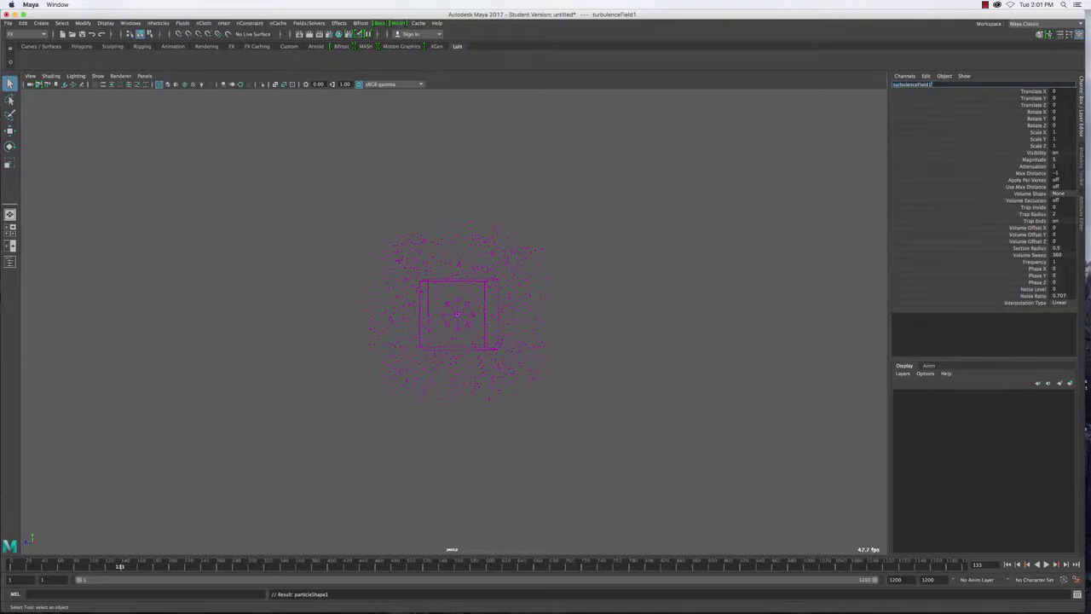
pyautogui.press('BackSpace')
pyautogui.press('BackSpace')
pyautogui.press('BackSpace')
pyautogui.write('High')
pyautogui.press('Return')
# Set the turbulenceHigh field's Attenuation to 0 and Magnitude to 25.
pyautogui.click(1066, 167)
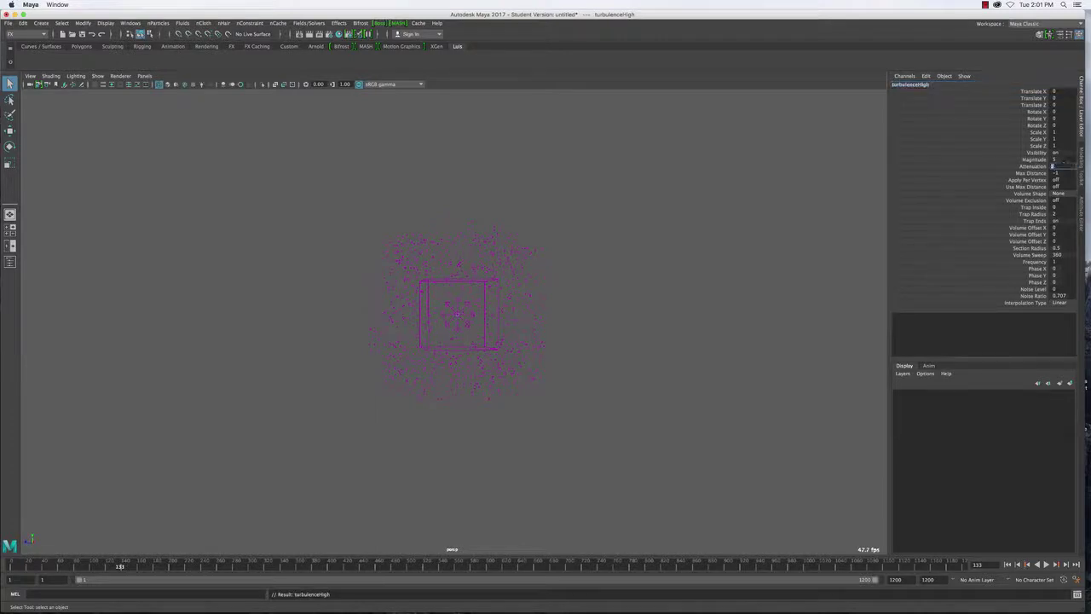
pyautogui.doubleClick(1058, 166)
pyautogui.click(1058, 160)
pyautogui.write('2')
pyautogui.press('Return')
pyautogui.write('5')
pyautogui.press('Return')
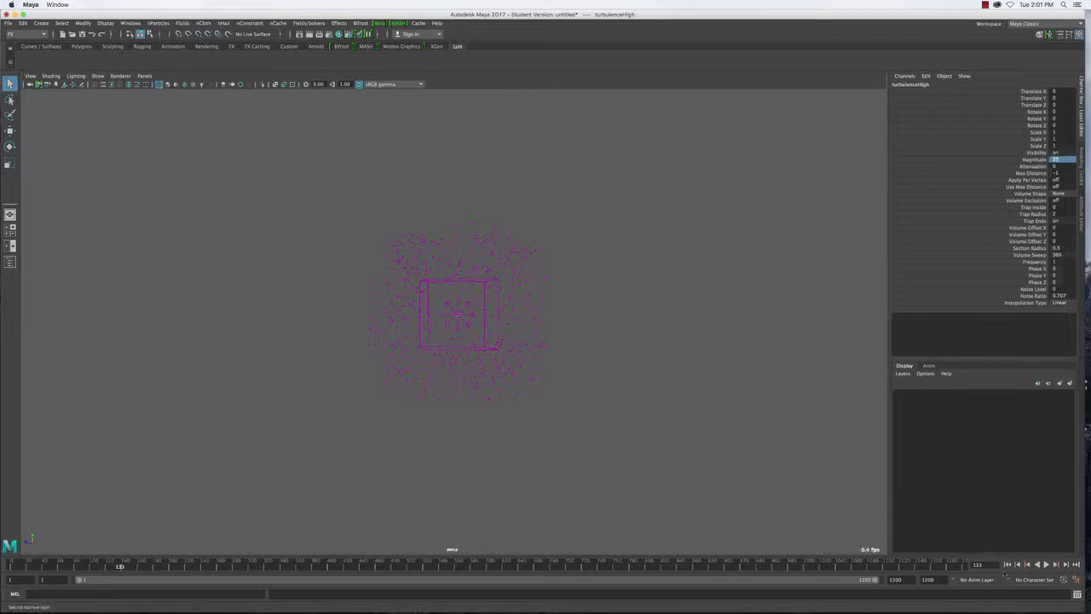
# Select the particle object, replay the simulation from the start and stop at frame 1058 to inspect the turbulence's effect.
pyautogui.click(514, 245)
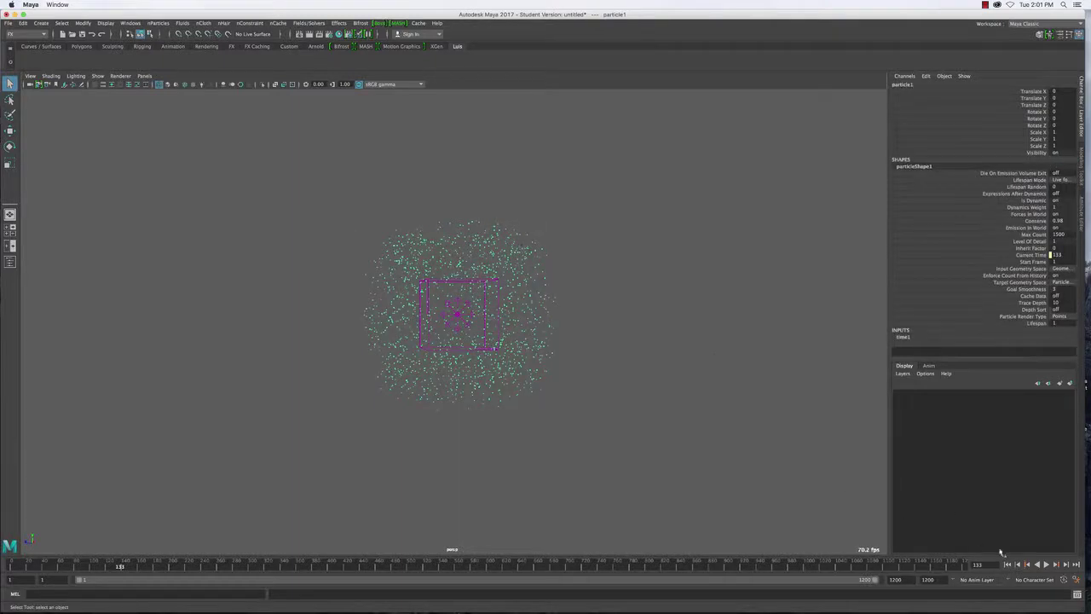
pyautogui.click(1008, 565)
pyautogui.click(1047, 564)
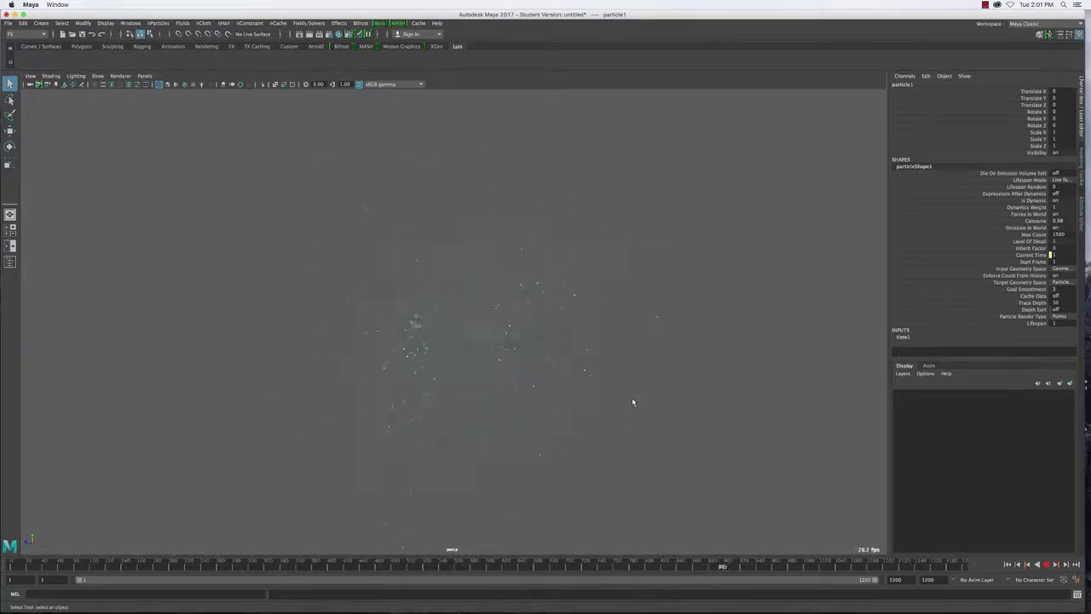
pyautogui.press('Escape')
pyautogui.keyDown('alt'); pyautogui.moveTo(561, 385); pyautogui.dragTo(599, 402, button='right'); pyautogui.keyUp('alt')
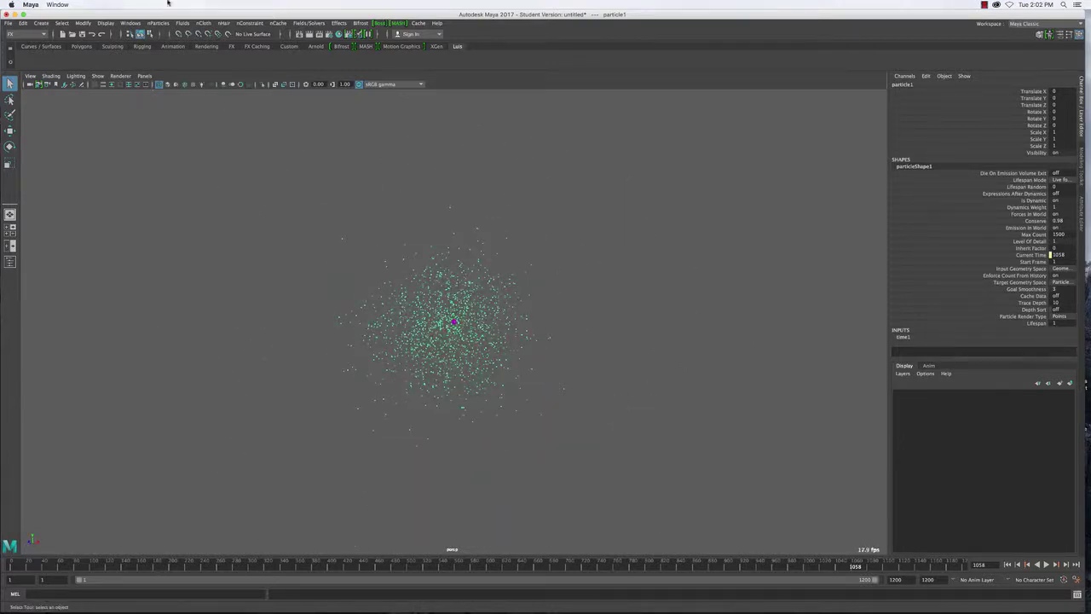
# Open the Outliner, select the turbulenceHigh field and select its Phase X attribute.
pyautogui.click(131, 23)
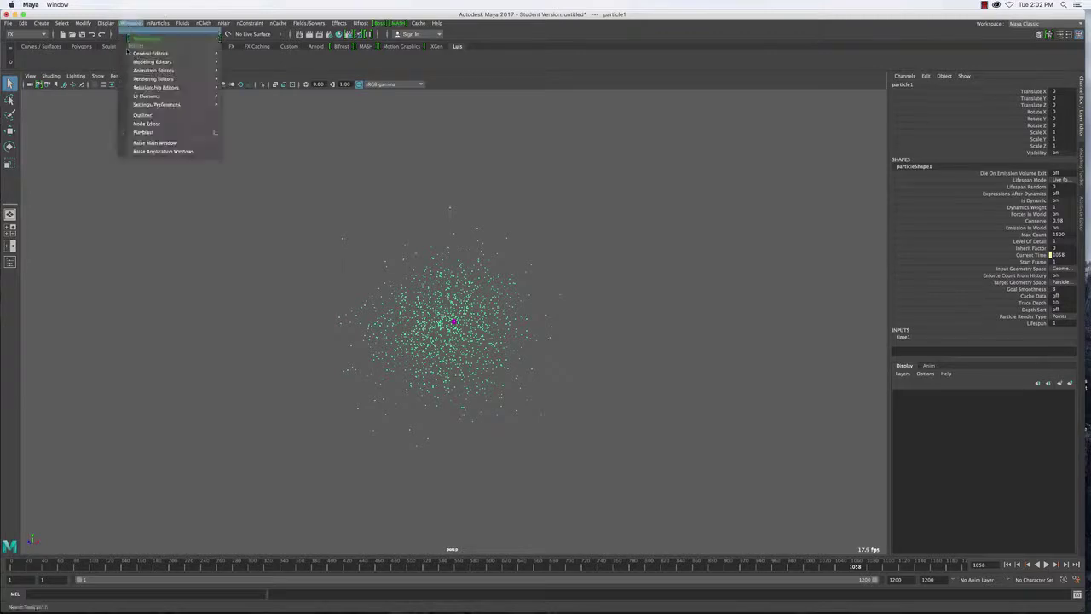
pyautogui.click(141, 115)
pyautogui.click(142, 170)
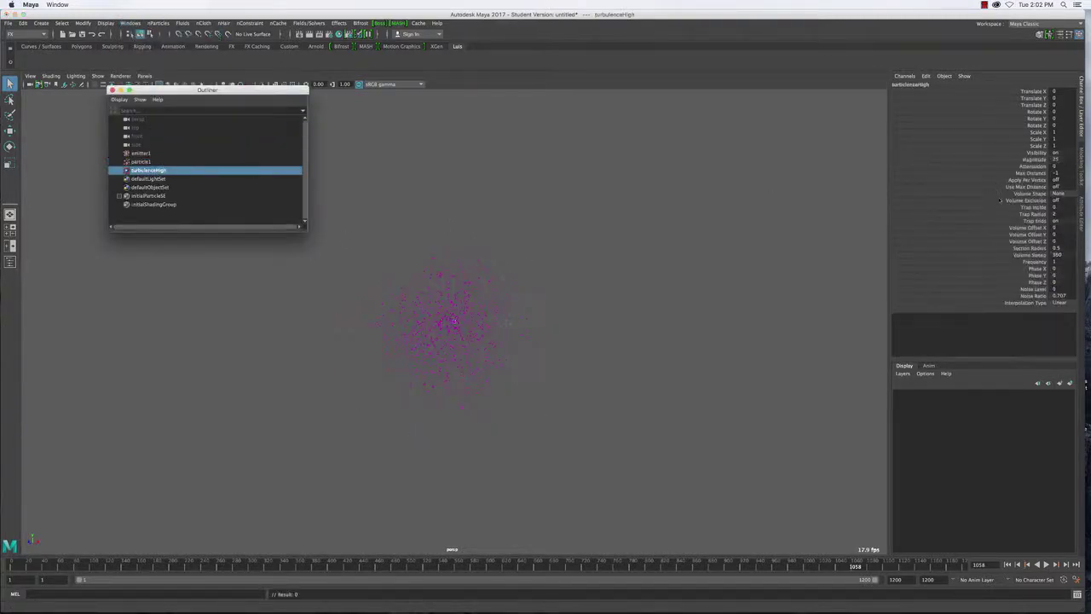
pyautogui.rightClick(1036, 268)
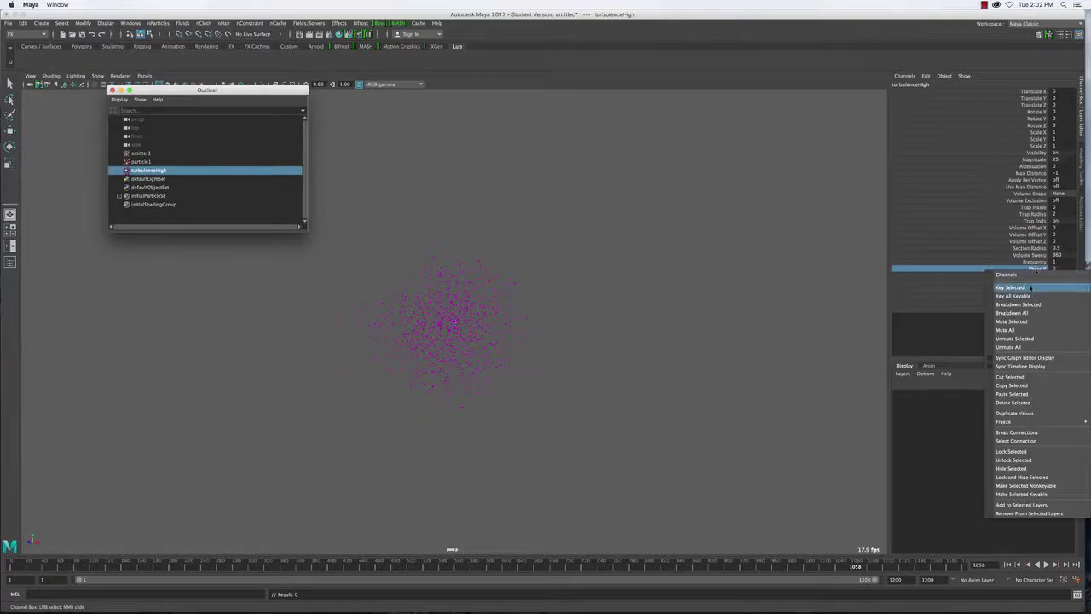
pyautogui.click(1031, 288)
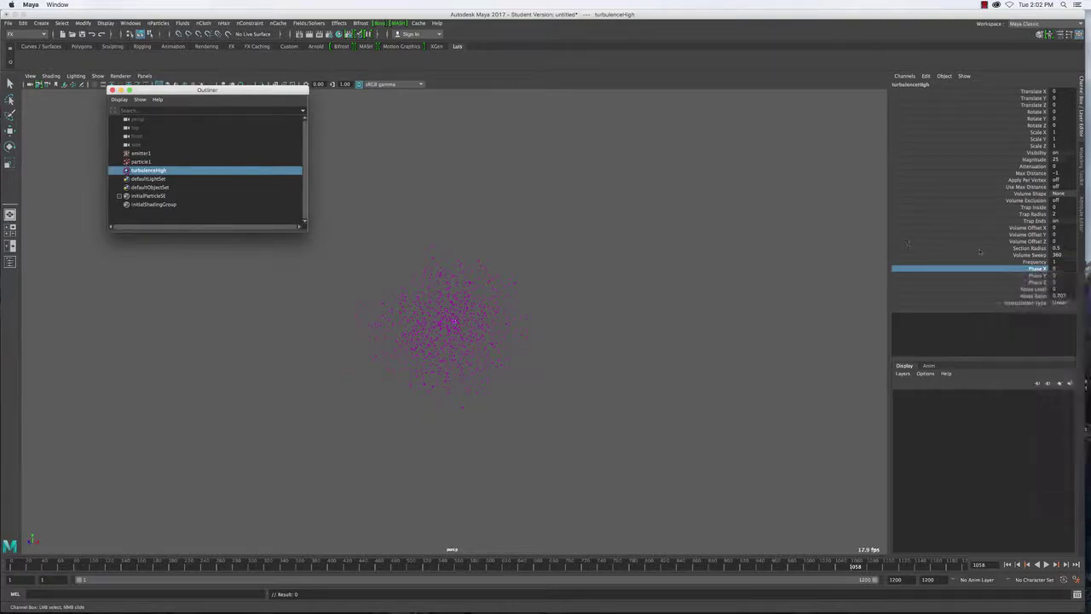
# Start a new expression on the turbulenceHigh field's Phase X and enter turbulenceHigh.phaseX = time*12;.
pyautogui.hotkey('ctrl', 'a')
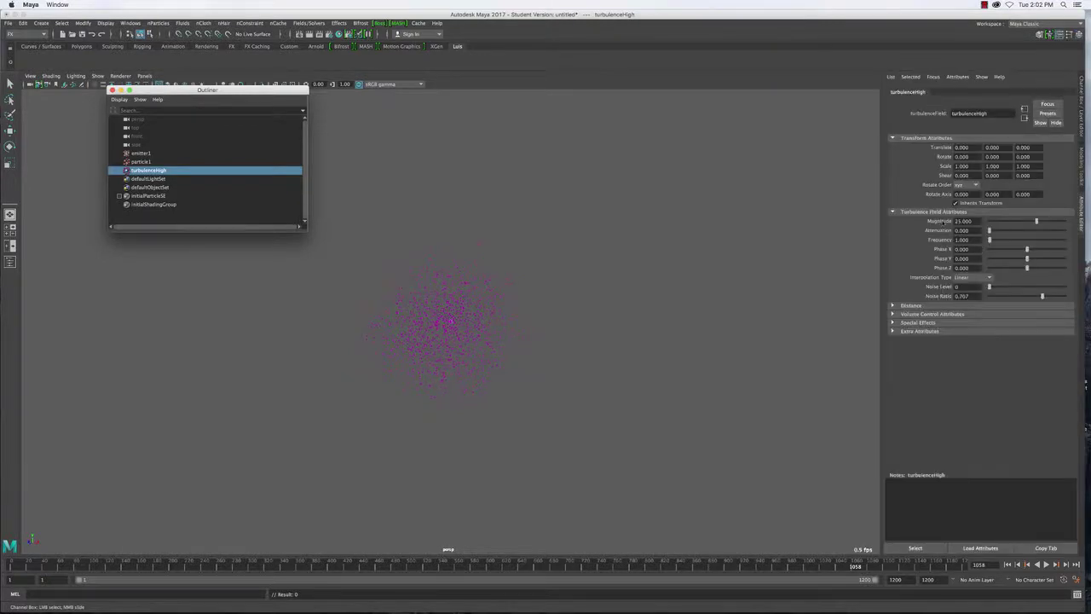
pyautogui.rightClick(949, 249)
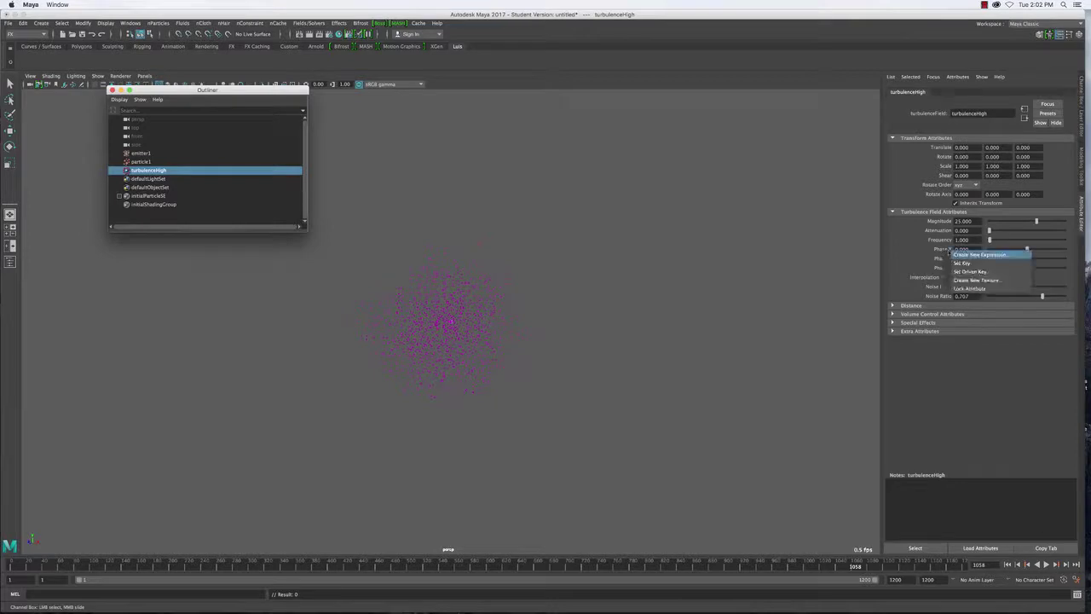
pyautogui.click(956, 254)
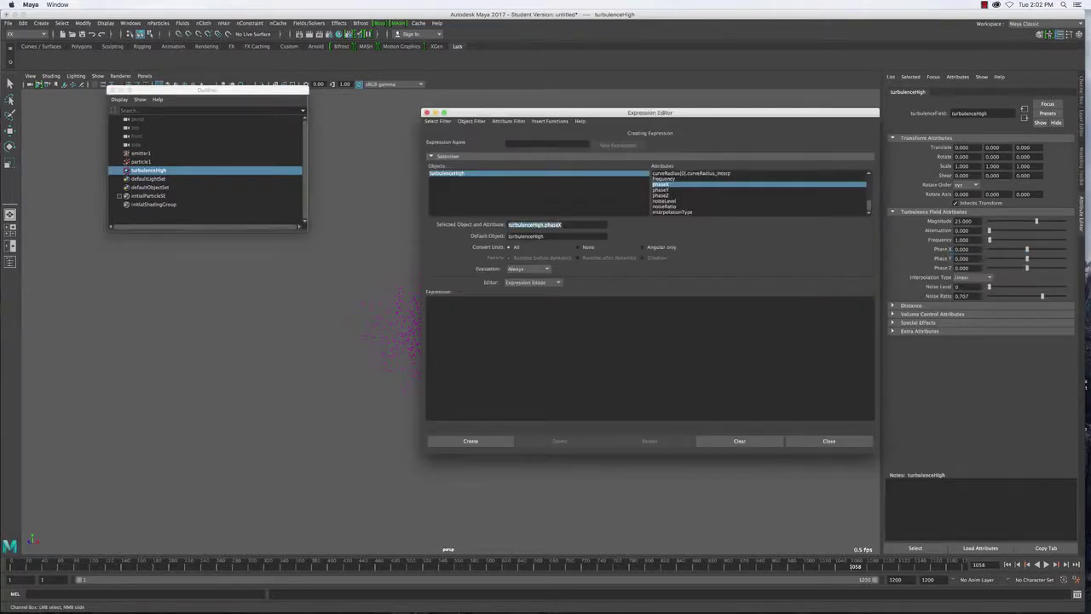
pyautogui.click(452, 300)
pyautogui.hotkey('ctrl', 'v')
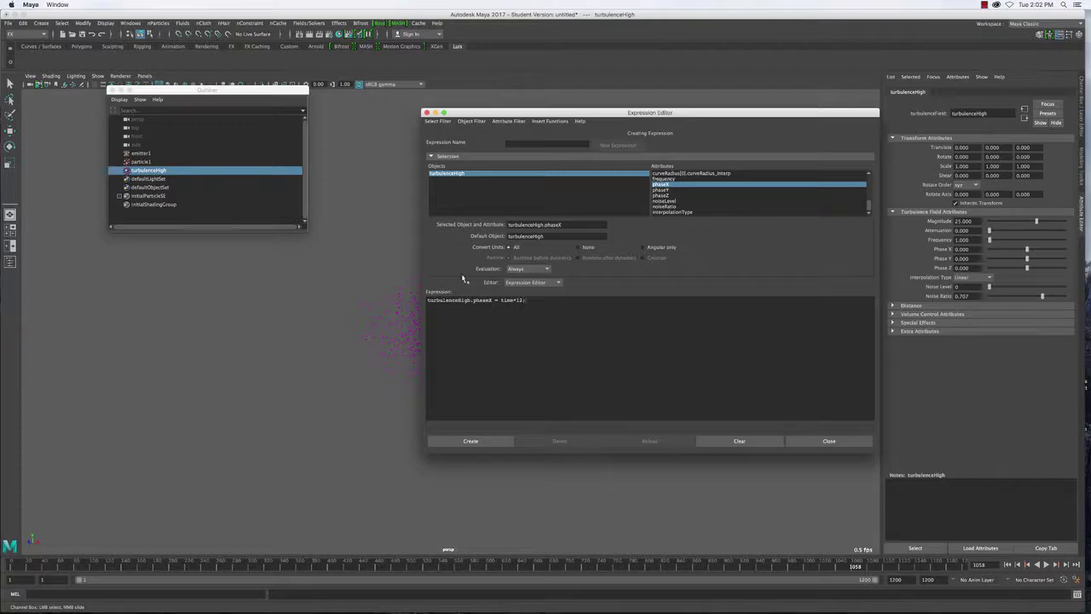
# Duplicate the line for the other axes as phaseY = time+34*15; and phaseZ = time+45*42;, and create the expression.
pyautogui.tripleClick(481, 301)
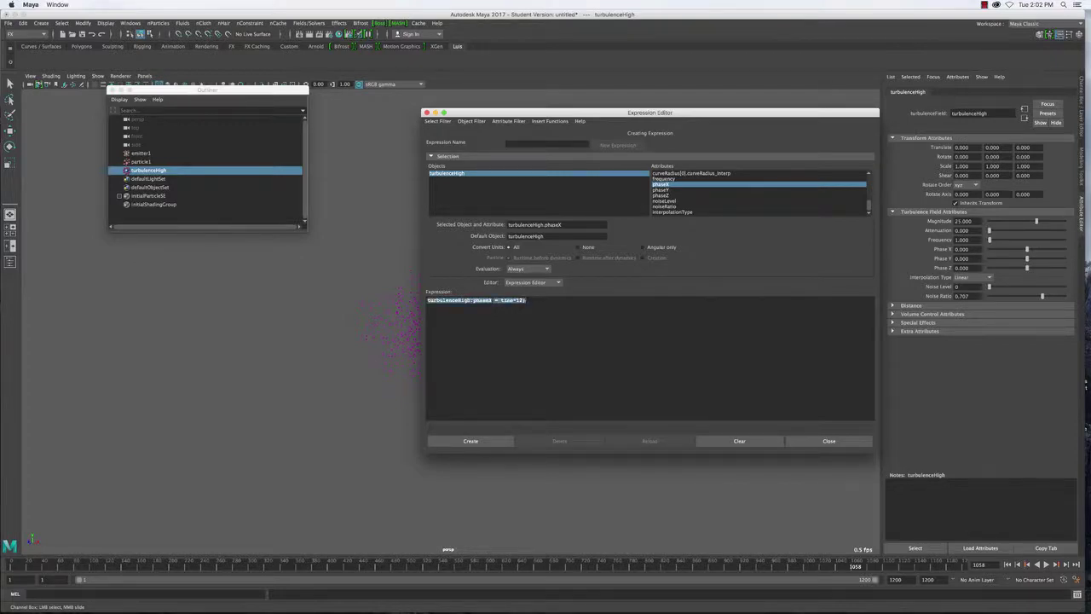
pyautogui.click(526, 300)
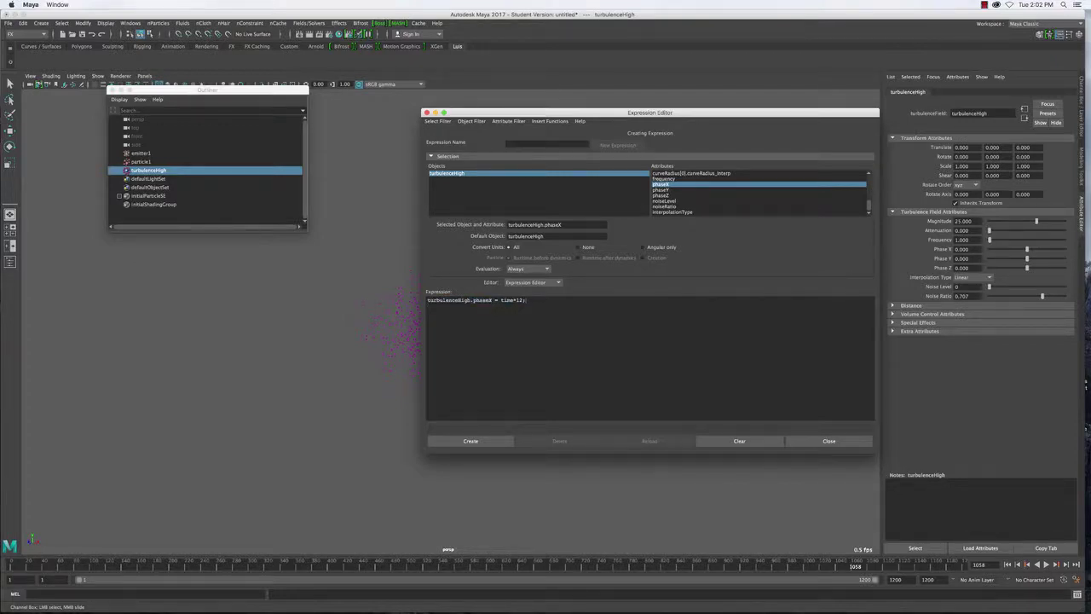
pyautogui.press('super+v')
pyautogui.press('super+v')
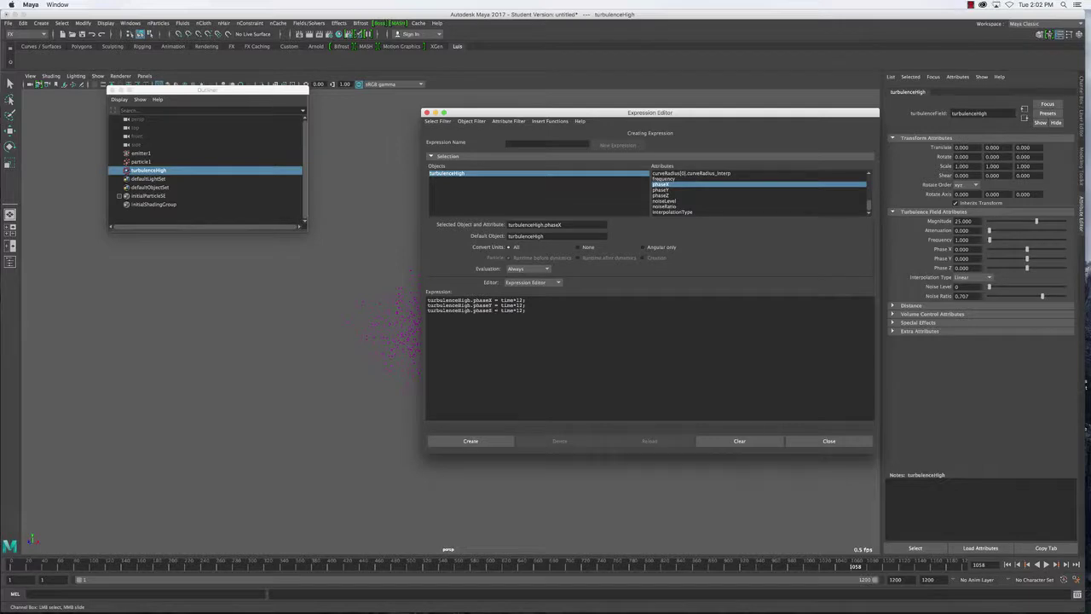
pyautogui.write('*')
pyautogui.write('38')
pyautogui.write('*')
pyautogui.write('45')
pyautogui.click(471, 441)
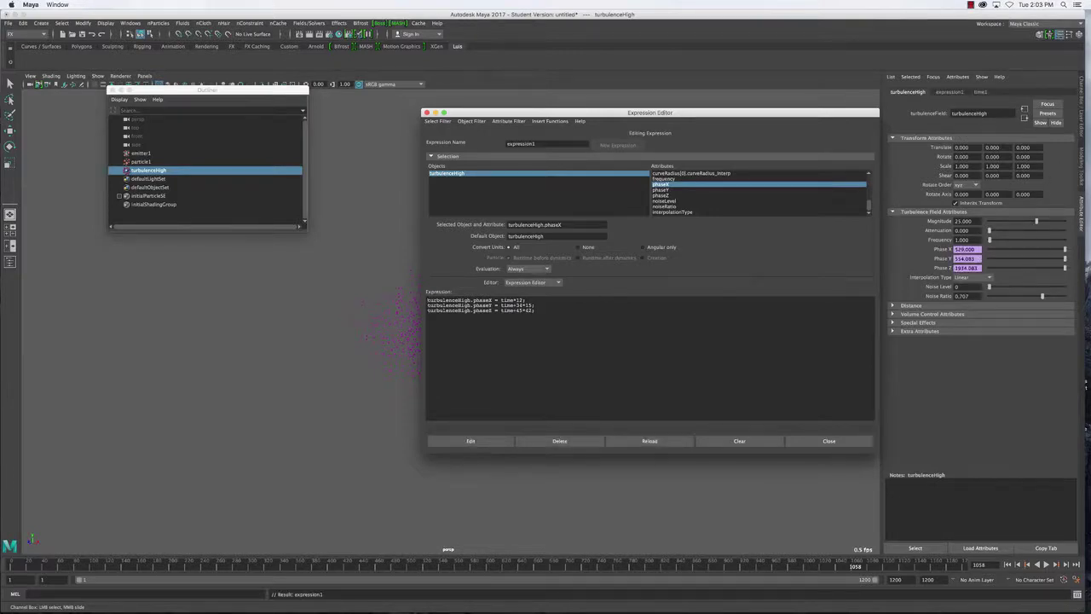
# Copy the whole turbulenceHigh phase expression and close the Expression Editor.
pyautogui.press('super+a')
pyautogui.press('super+c')
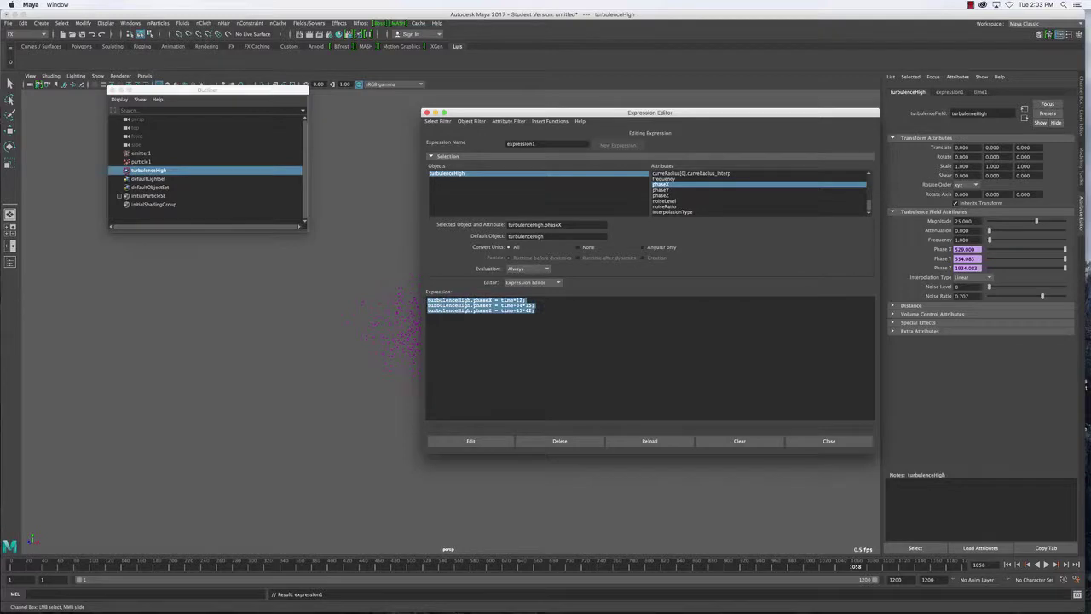
pyautogui.click(826, 443)
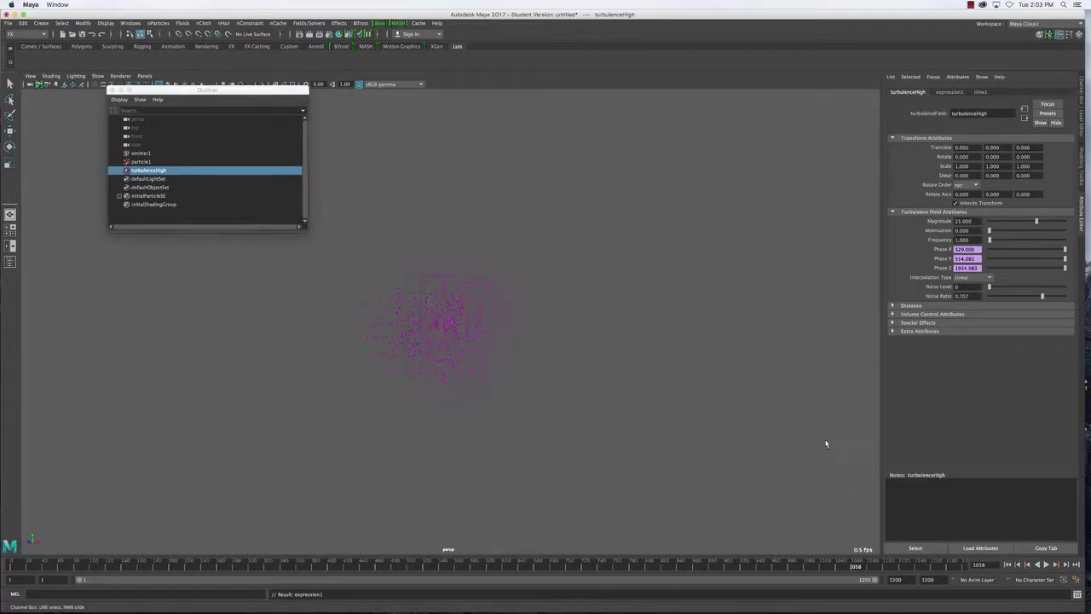
# Select particle1, replay the simulation from the start and stop at frame 999 to inspect the phase animation.
pyautogui.click(141, 161)
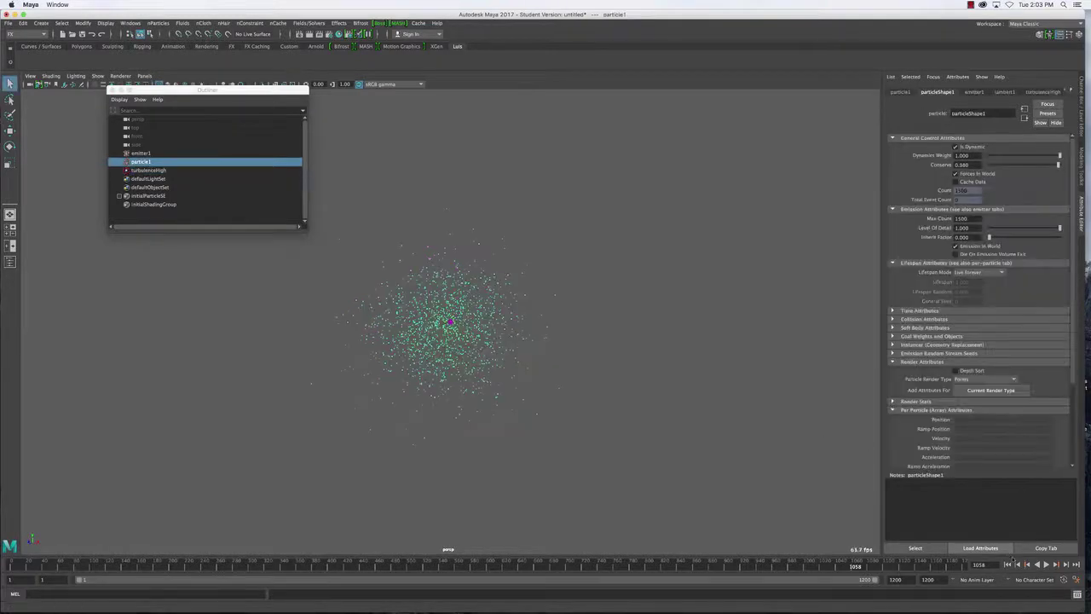
pyautogui.click(1017, 564)
pyautogui.click(1046, 564)
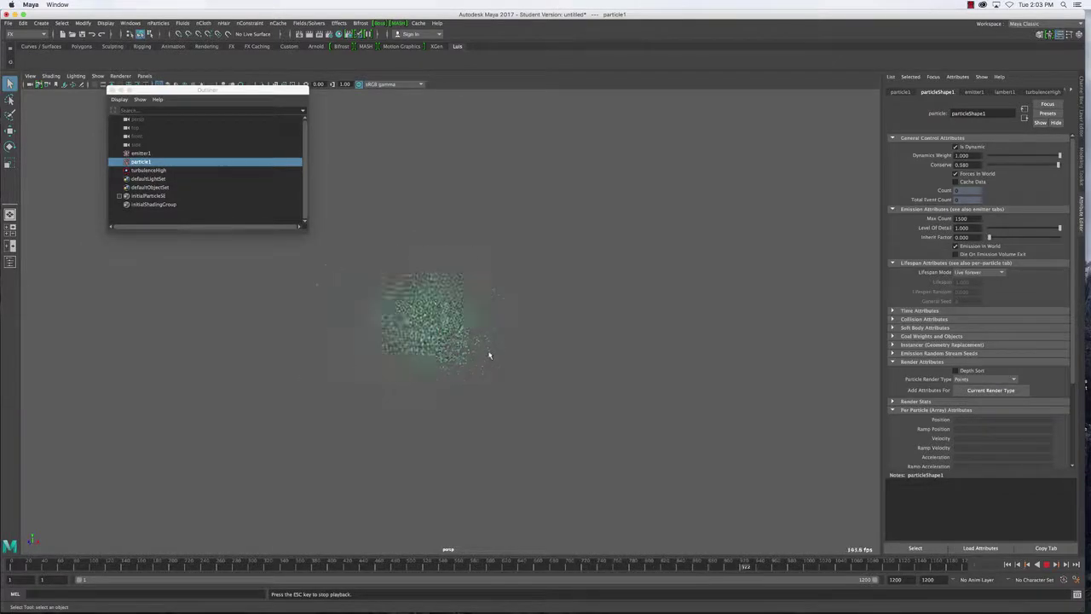
pyautogui.press('Escape')
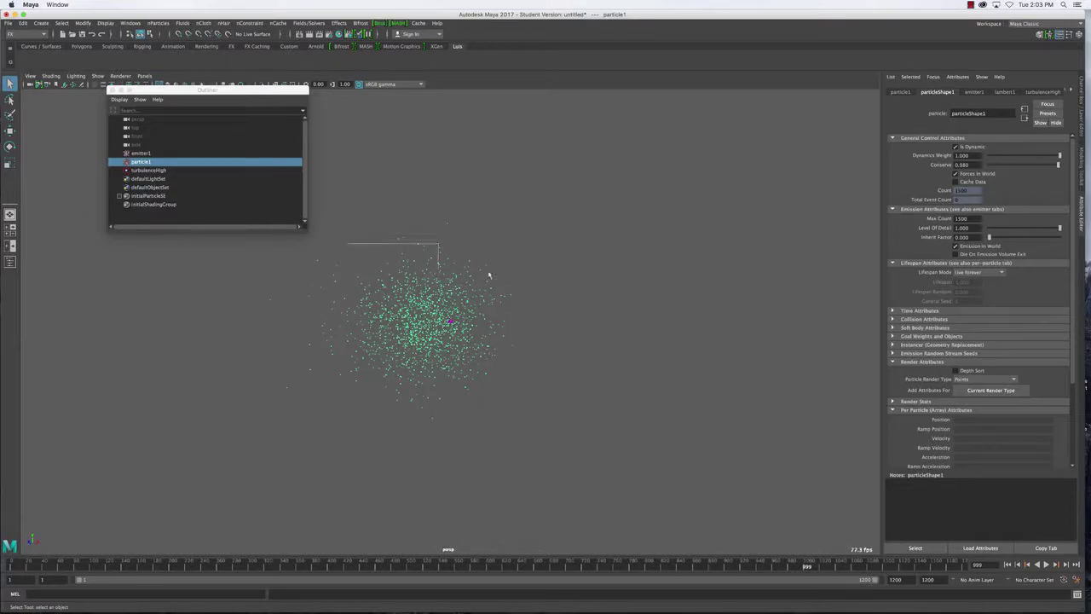
# Add a second turbulence field to the selected particles and rename it turbulenceLow.
pyautogui.click(309, 24)
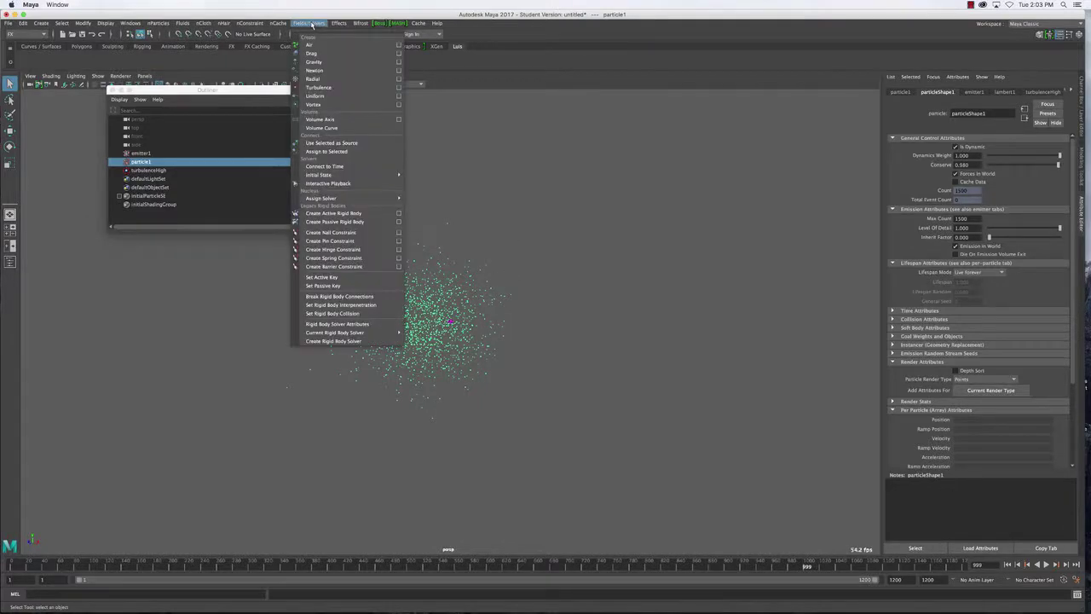
pyautogui.click(332, 82)
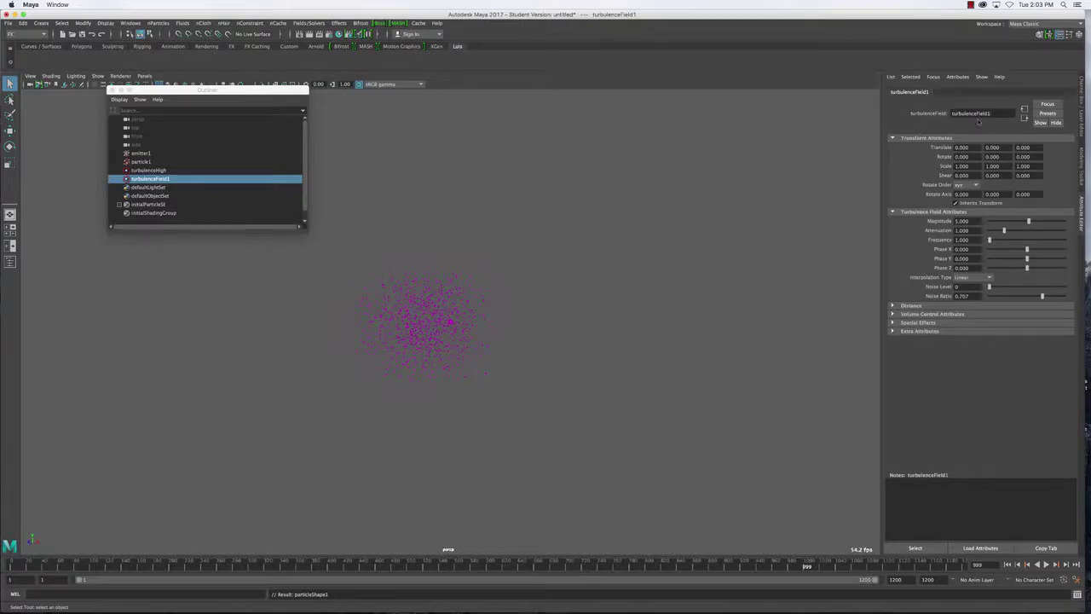
pyautogui.press('BackSpace')
pyautogui.press('BackSpace')
pyautogui.press('BackSpace')
pyautogui.press('BackSpace')
pyautogui.write('Low')
pyautogui.press('Return')
# Set the turbulenceLow field's Attenuation to 0.
pyautogui.click(962, 230)
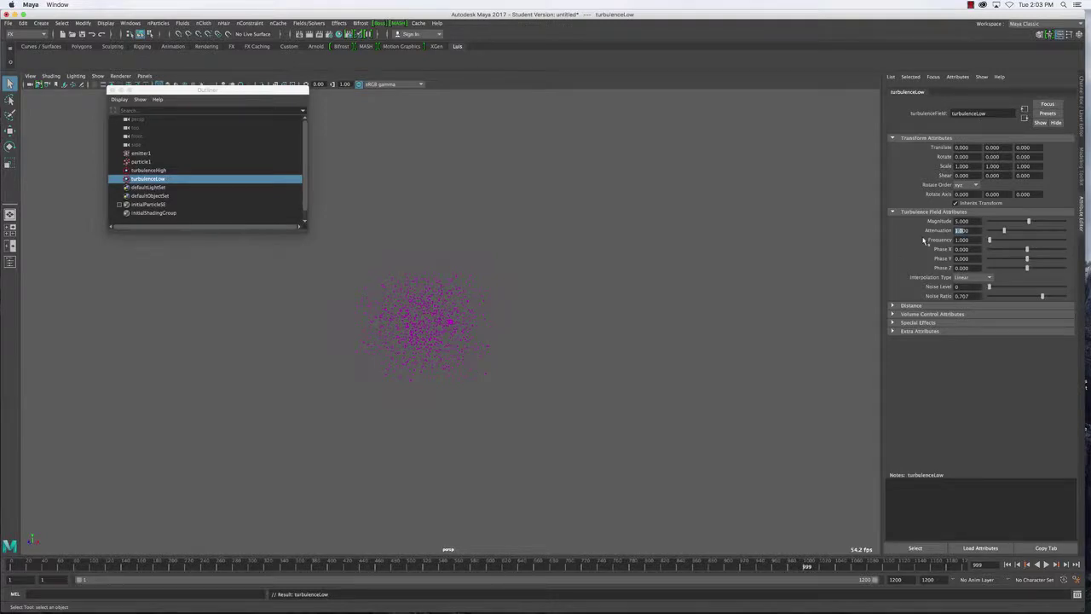
pyautogui.press('Return')
pyautogui.click(962, 230)
pyautogui.write('0')
pyautogui.press('Return')
# Start a new expression on the turbulenceLow field's Phase X and paste the copied phase lines.
pyautogui.rightClick(943, 253)
pyautogui.click(959, 253)
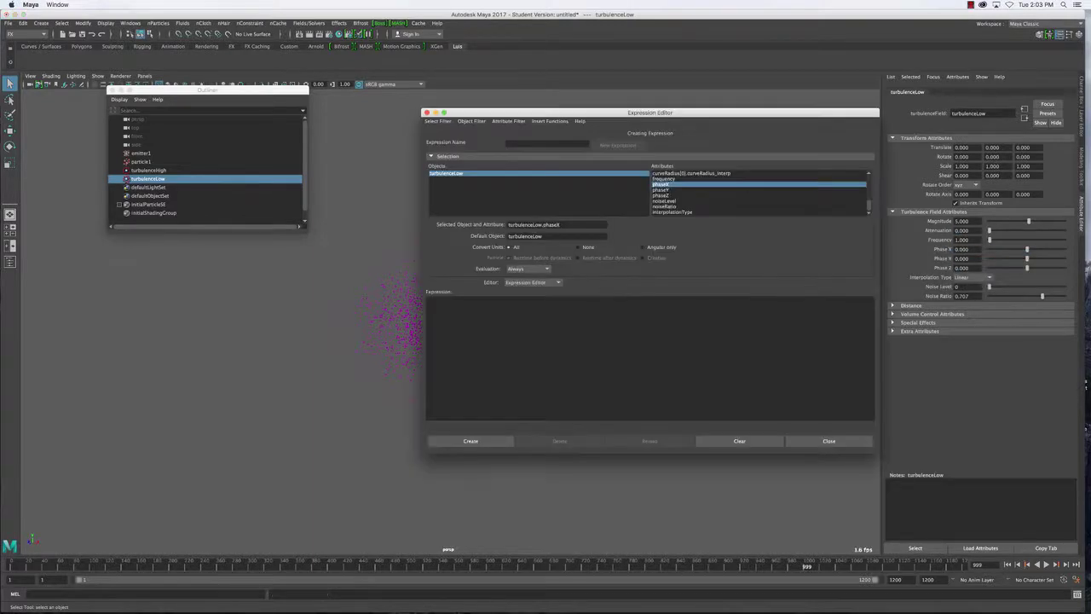
pyautogui.press('super+v')
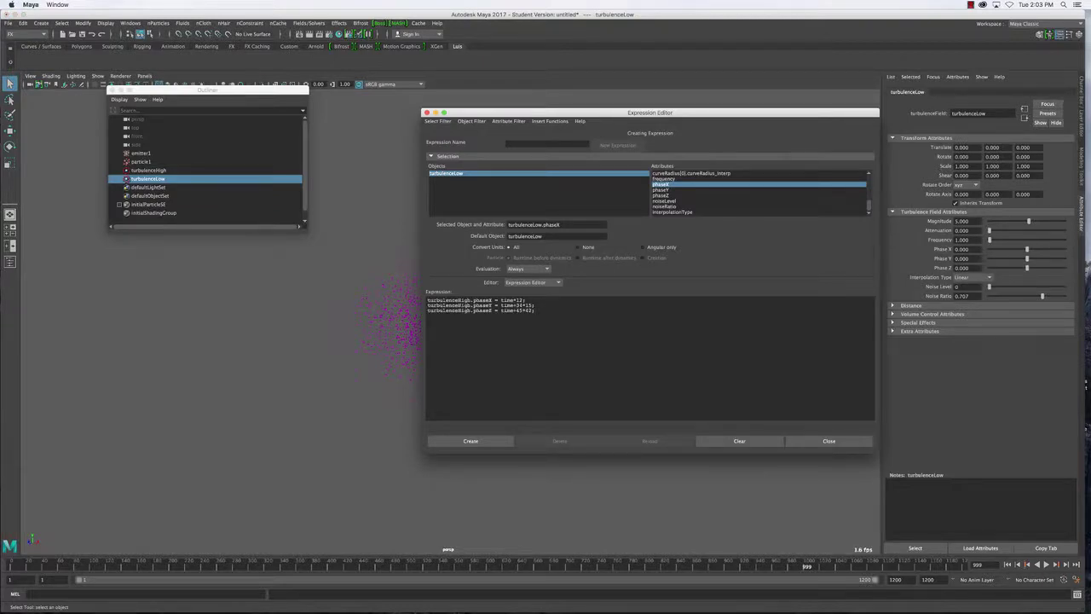
# Change the object name in all three pasted expression lines to turbulenceLow.
pyautogui.write('Low')
pyautogui.press('BackSpace')
pyautogui.press('BackSpace')
pyautogui.press('BackSpace')
pyautogui.press('BackSpace')
pyautogui.write('Low')
pyautogui.click(471, 310)
pyautogui.press('BackSpace')
pyautogui.press('BackSpace')
pyautogui.press('BackSpace')
pyautogui.press('BackSpace')
pyautogui.write('Low')
# Reassign the three lines to phaseY, phaseZ and phaseX, create the turbulenceLow expression and close the editor.
pyautogui.press('BackSpace')
pyautogui.write('Y')
pyautogui.press('BackSpace')
pyautogui.write('Z')
pyautogui.click(474, 440)
pyautogui.click(471, 441)
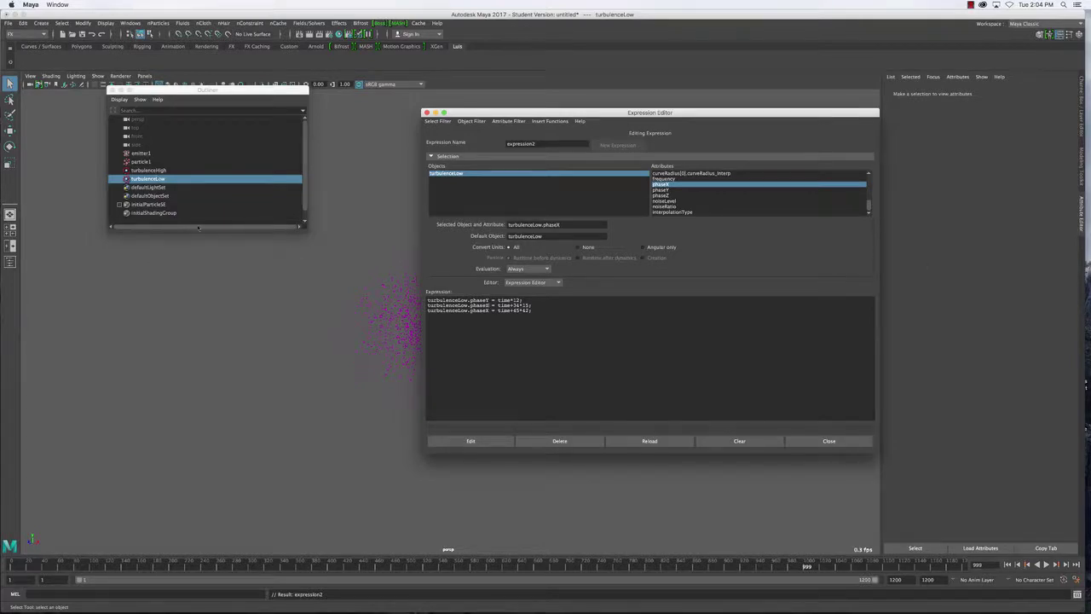
pyautogui.click(148, 179)
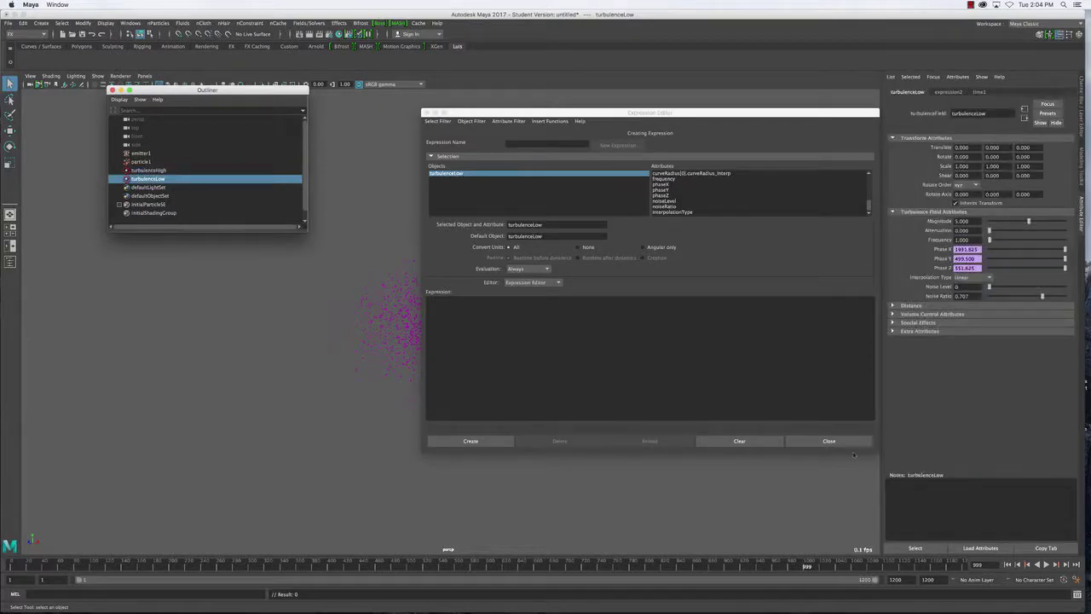
pyautogui.click(829, 441)
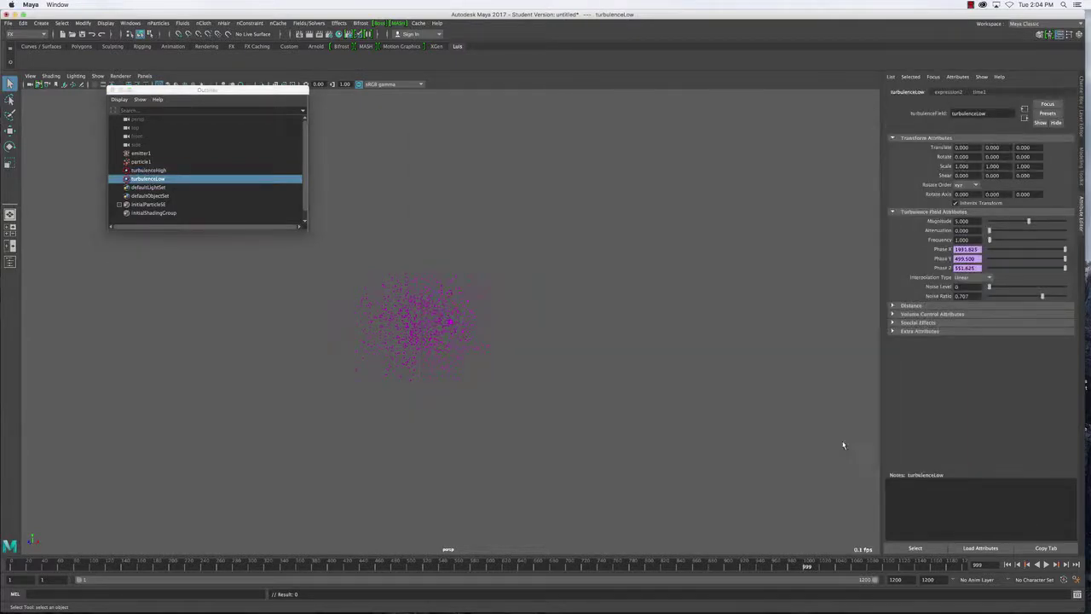
# Set turbulenceHigh's Magnitude to 0, and turbulenceLow's Magnitude to 25 and Frequency to 0.01.
pyautogui.click(154, 170)
pyautogui.click(973, 222)
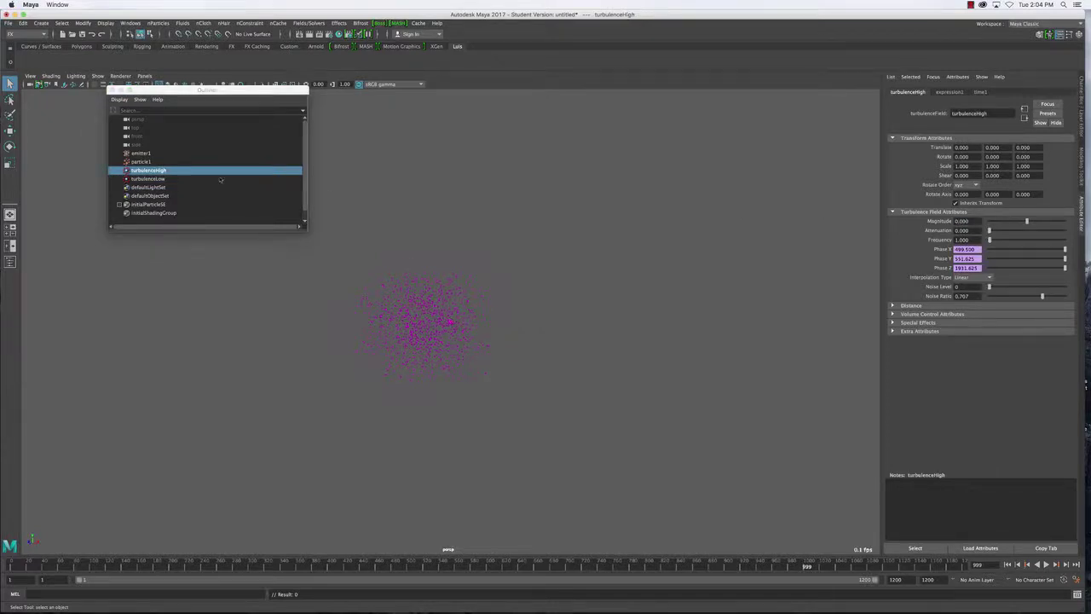
pyautogui.click(220, 179)
pyautogui.click(973, 222)
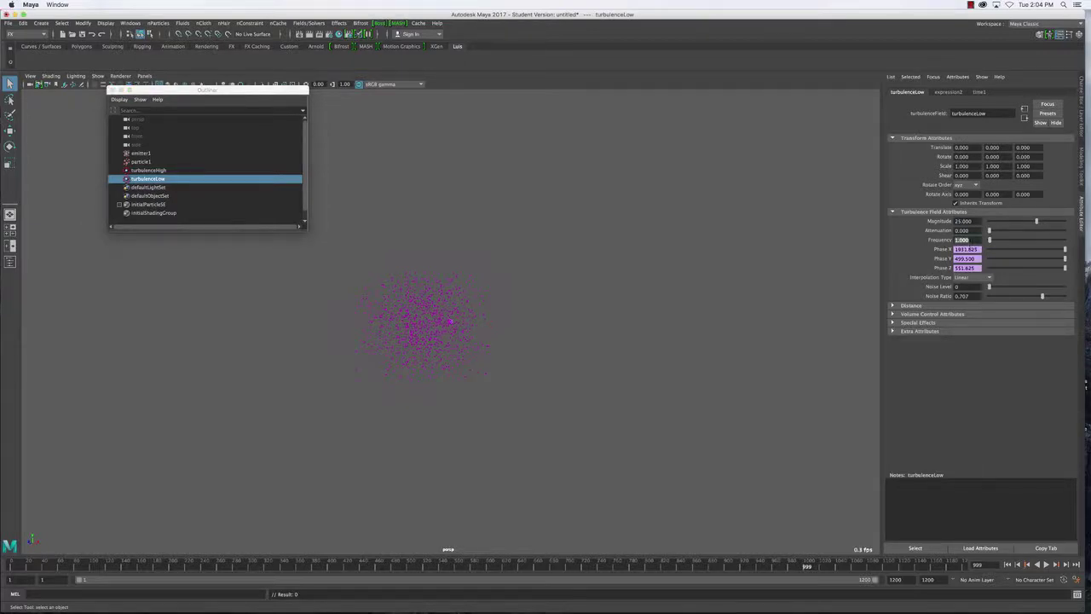
# Replay the simulation from the start, select the particle object and play again up to frame 230 to examine the flock motion.
pyautogui.click(1011, 564)
pyautogui.click(1046, 564)
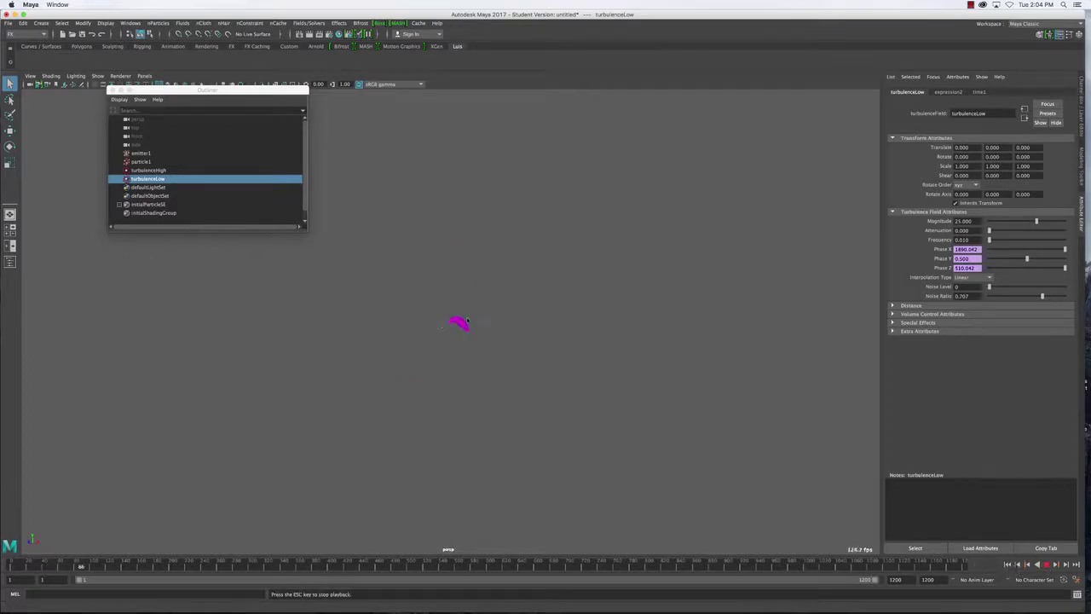
pyautogui.moveTo(430, 268); pyautogui.dragTo(502, 299)
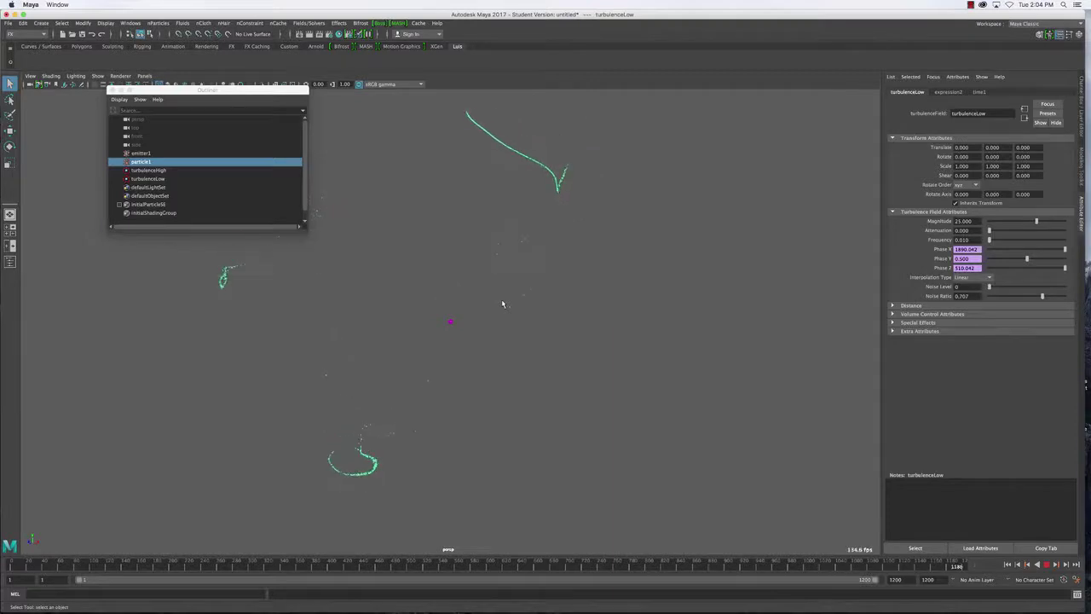
pyautogui.click(451, 320)
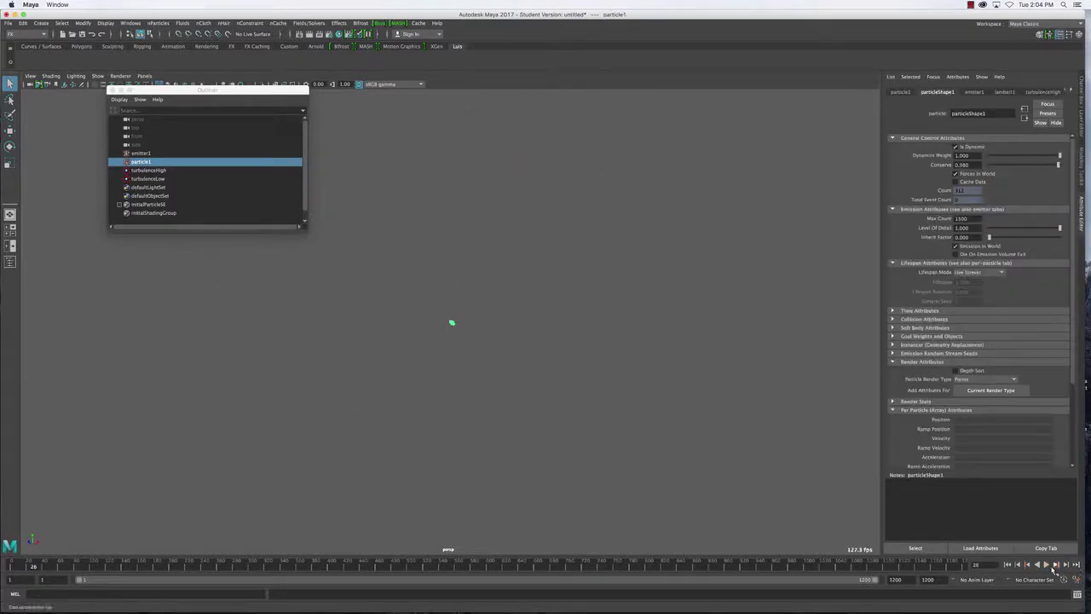
pyautogui.click(1049, 565)
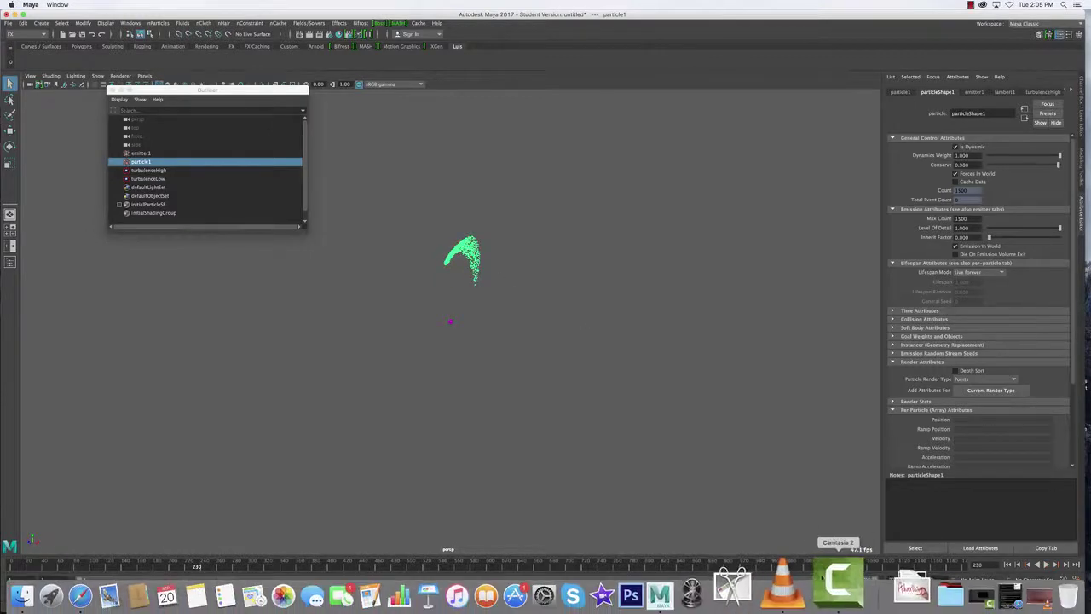
# Switch to VLC, review the Planet Earth bird flock footage beside the simulation, and minimize the player.
pyautogui.click(789, 585)
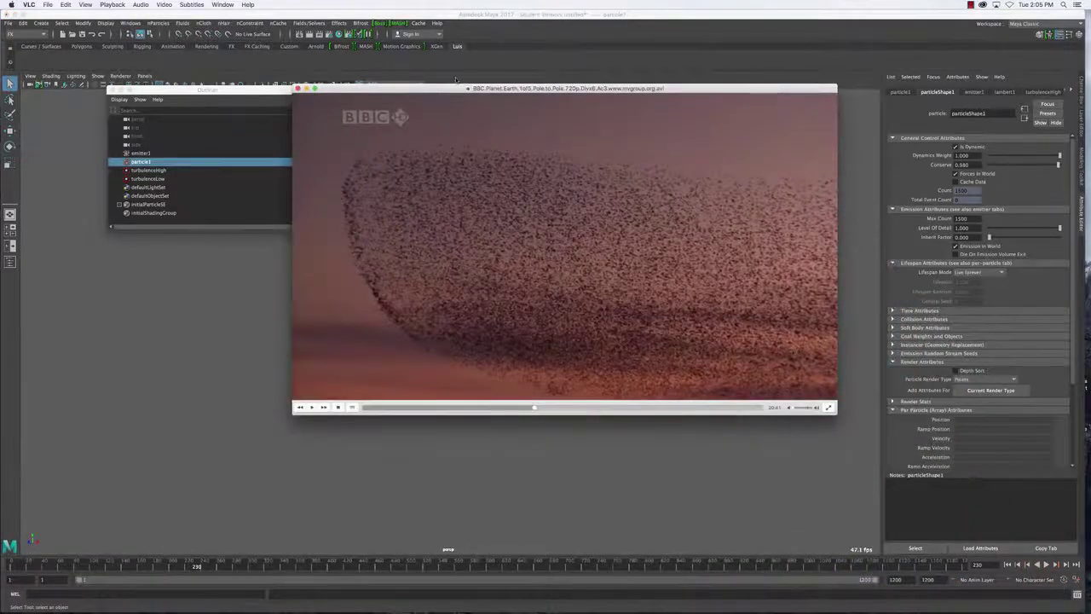
pyautogui.moveTo(460, 88); pyautogui.dragTo(692, 20)
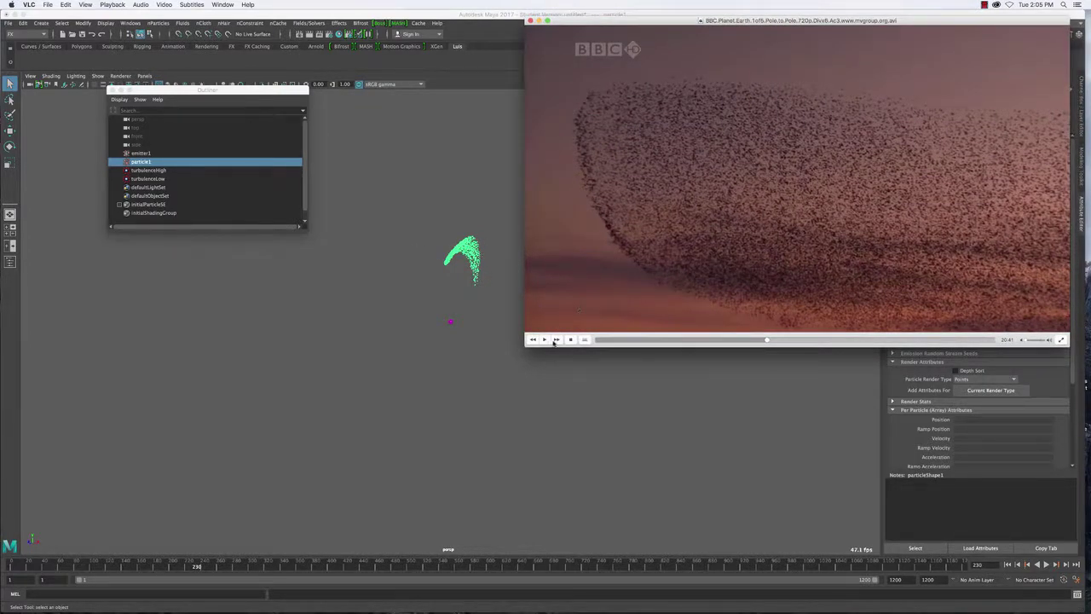
pyautogui.click(546, 340)
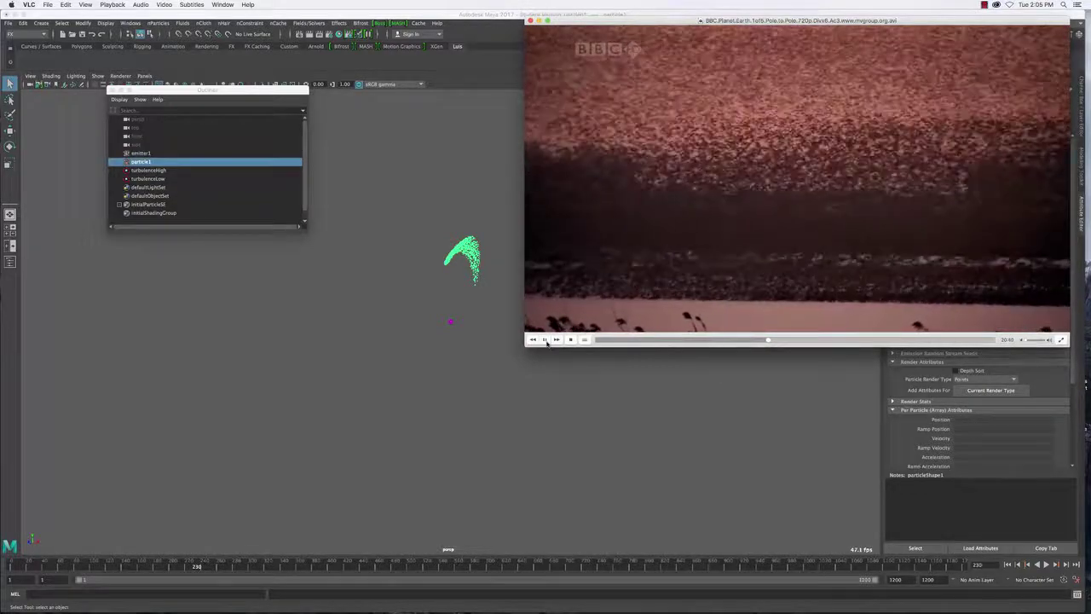
pyautogui.click(545, 339)
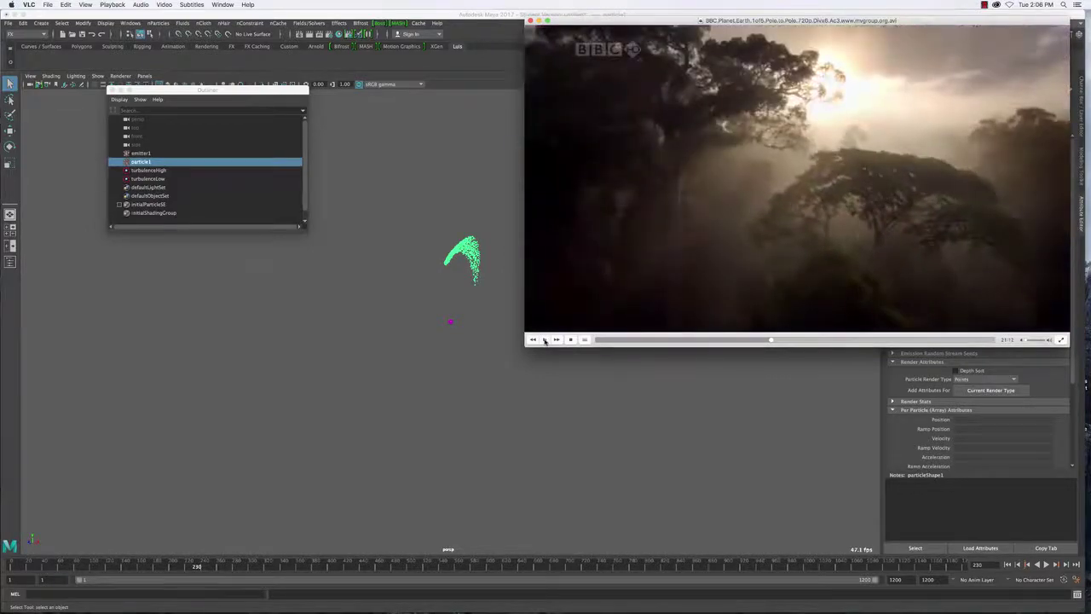
pyautogui.click(763, 341)
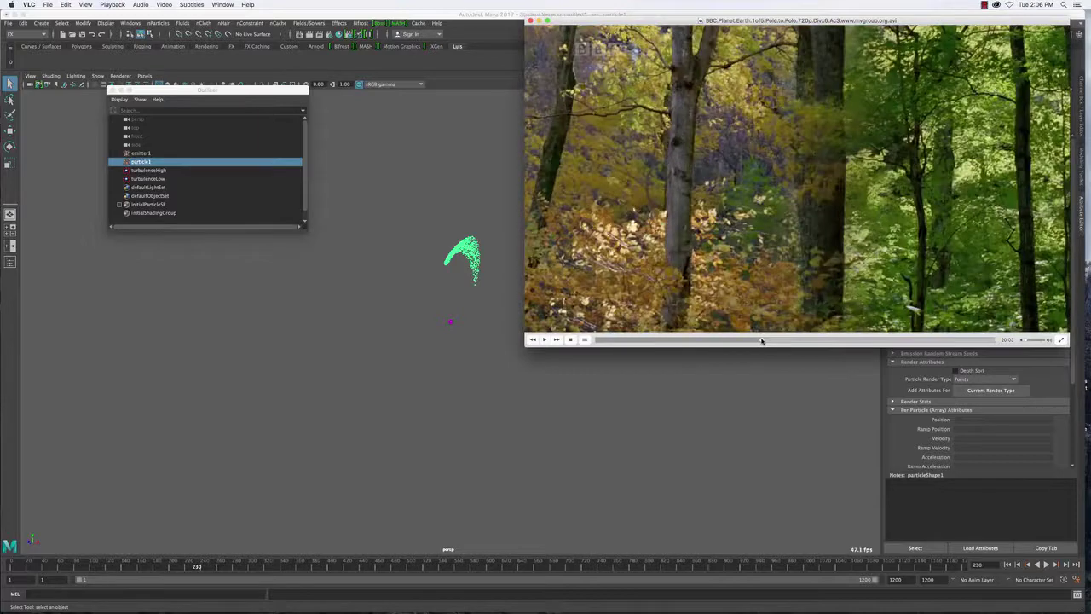
pyautogui.moveTo(762, 341); pyautogui.dragTo(765, 340)
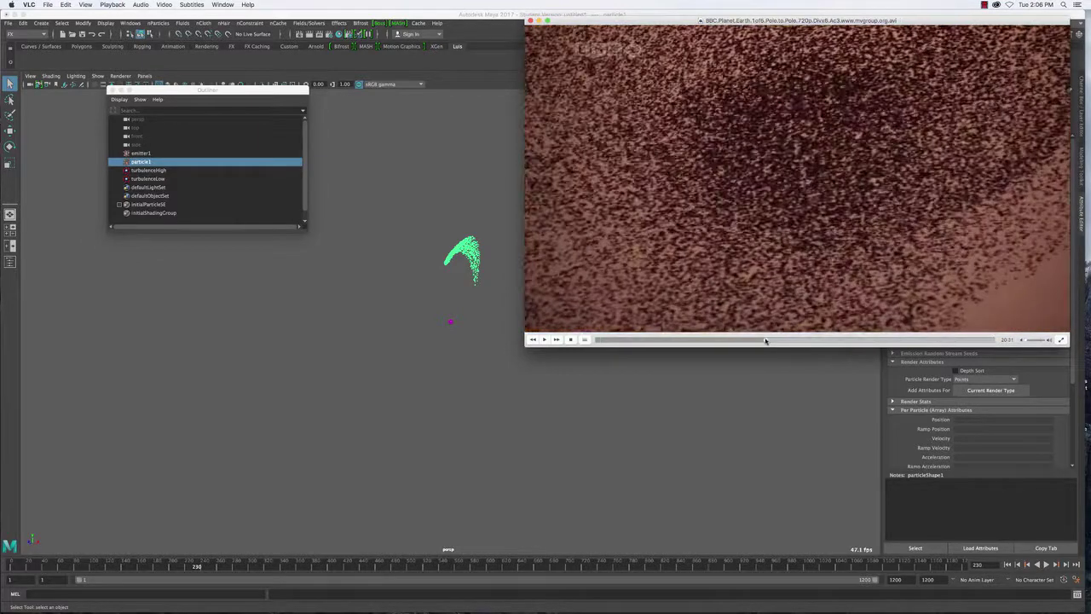
pyautogui.click(538, 20)
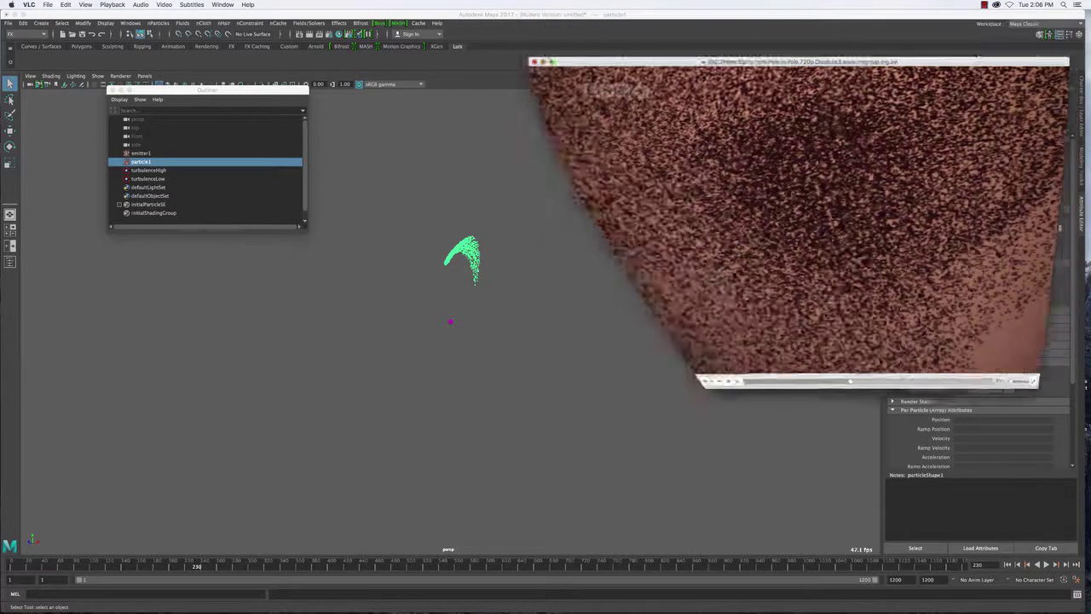
# Play the low-frequency simulation onward from frame 230, stop it, and set turbulenceHigh's Magnitude to 25.
pyautogui.click(1047, 565)
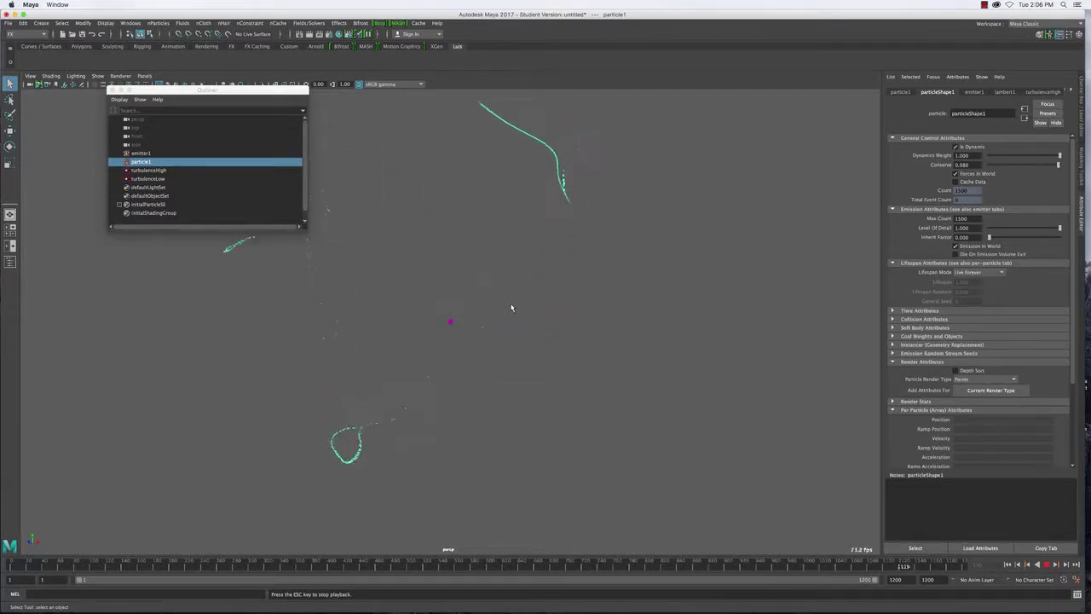
pyautogui.press('Escape')
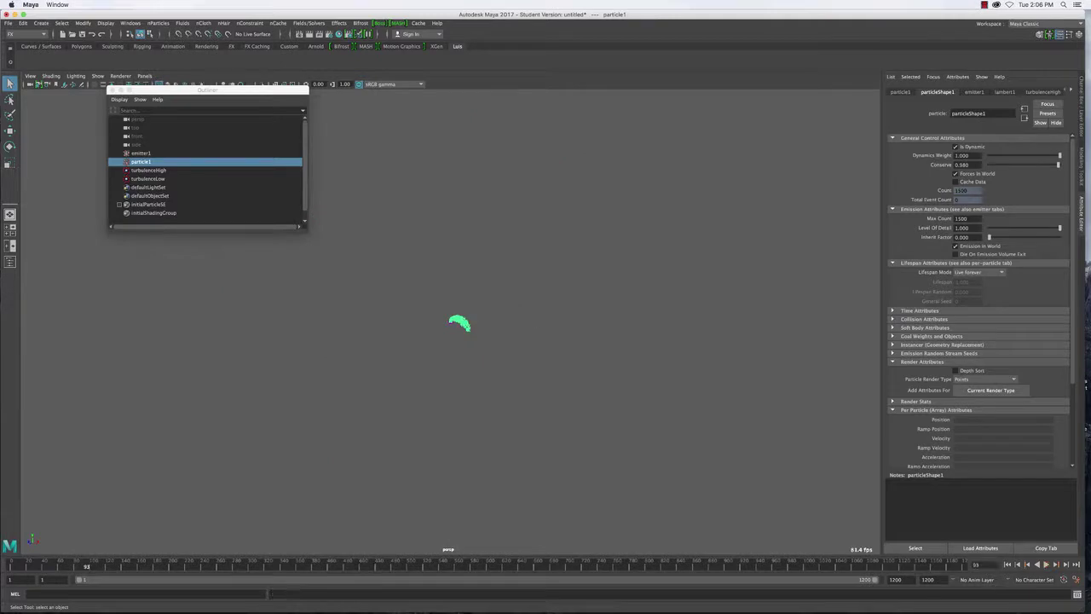
pyautogui.click(170, 171)
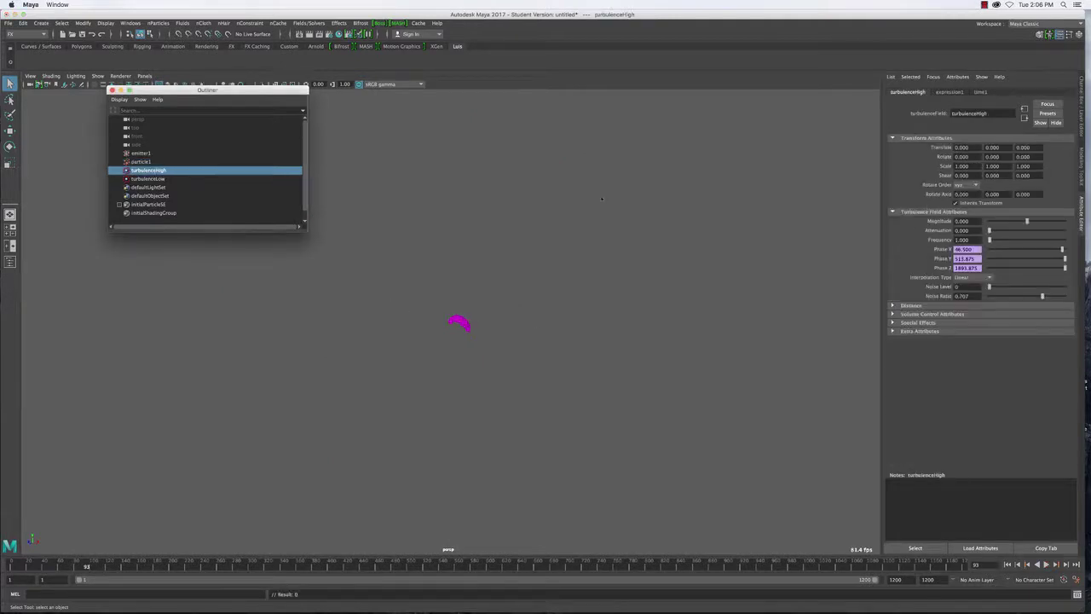
pyautogui.click(969, 221)
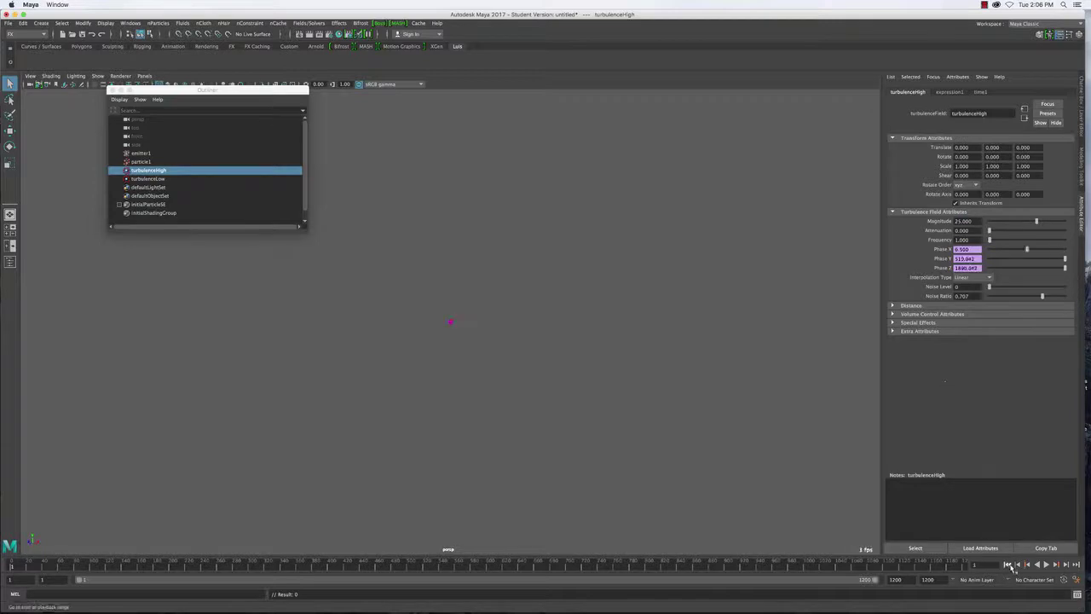
# Play the simulation from the start with both turbulence fields active, select the particles, and extend the playback range to frame 3000.
pyautogui.click(1046, 564)
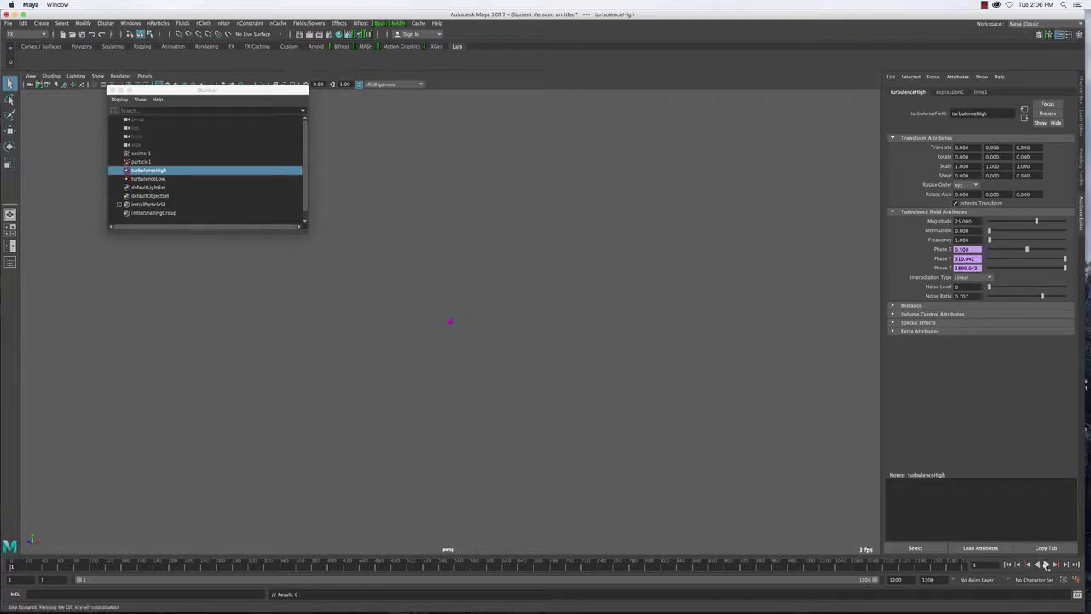
pyautogui.click(461, 328)
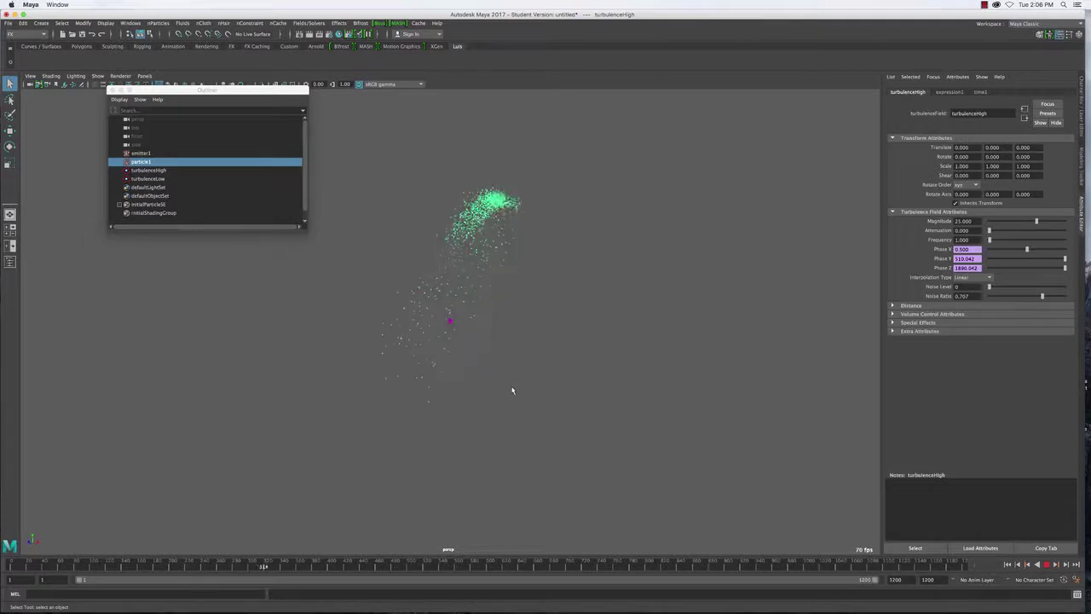
pyautogui.press('Escape')
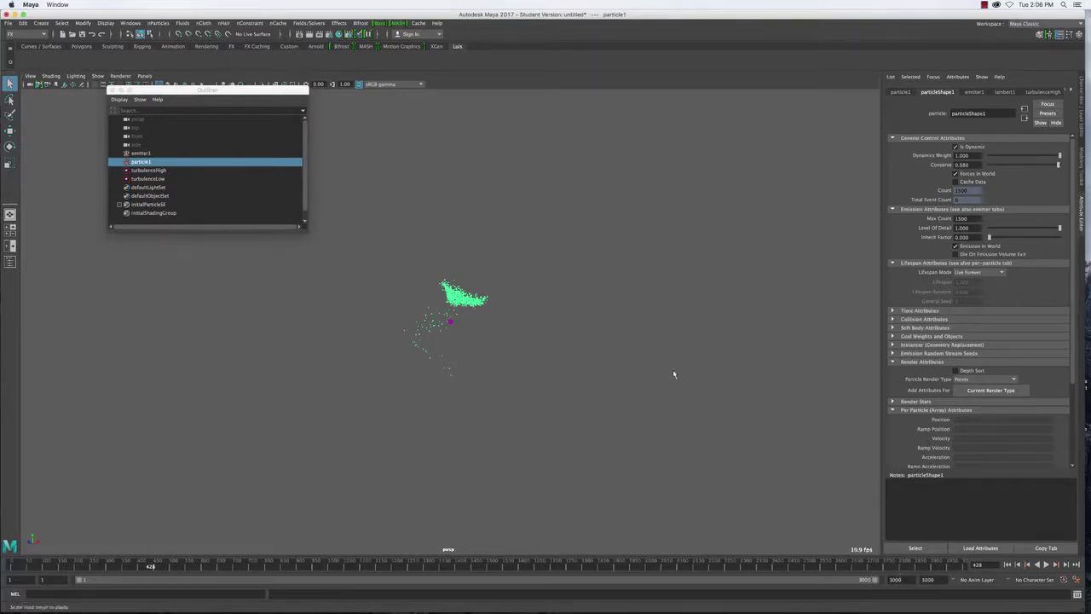
# Continue playback in stages up to frame 2409 and examine the flock's shape from several angles.
pyautogui.click(1054, 565)
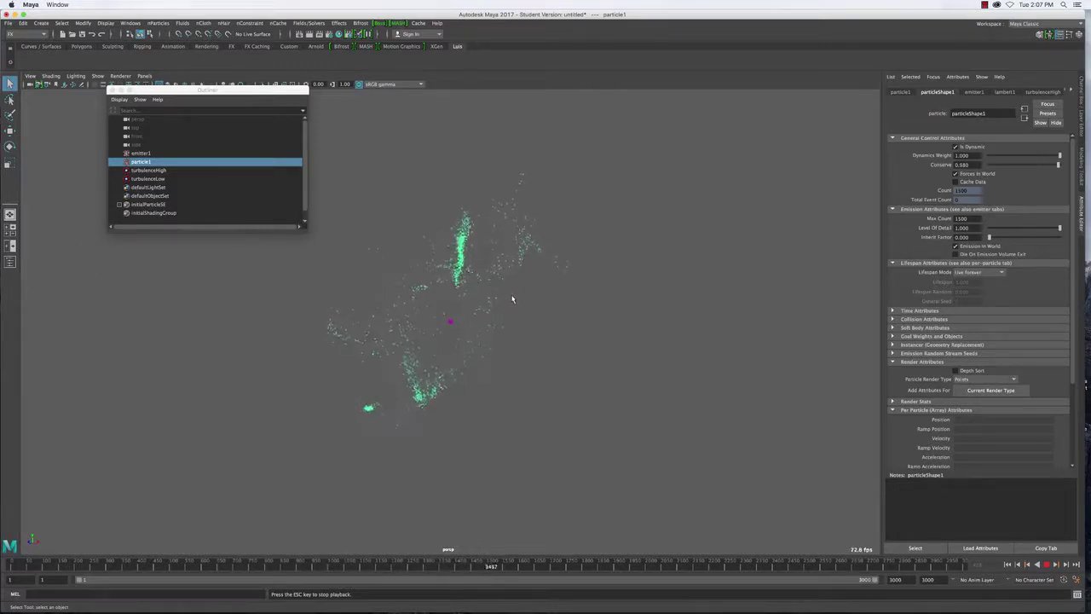
pyautogui.press('Escape')
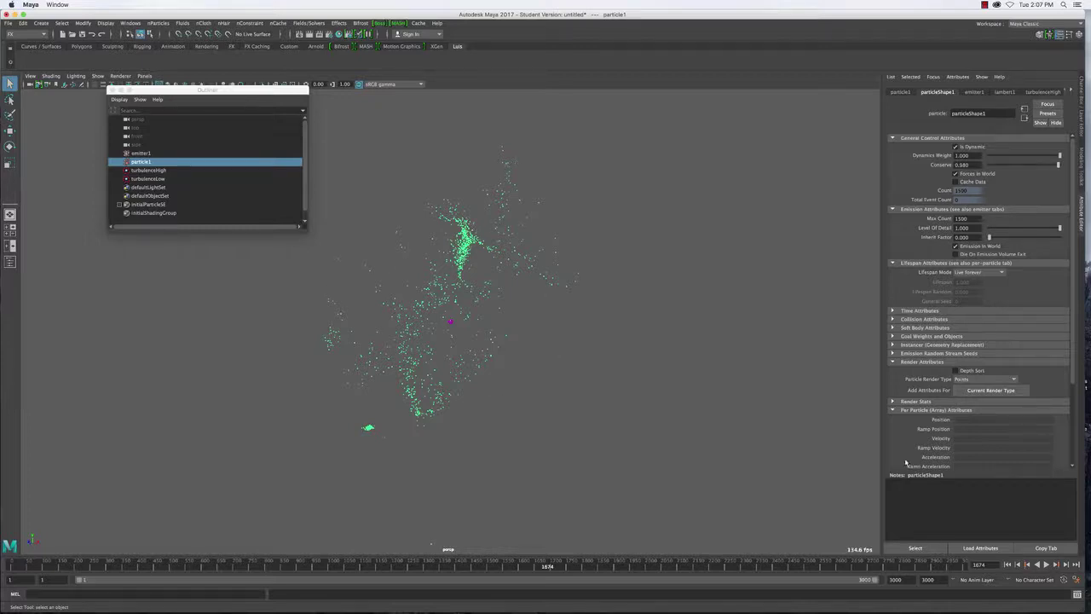
pyautogui.click(1047, 564)
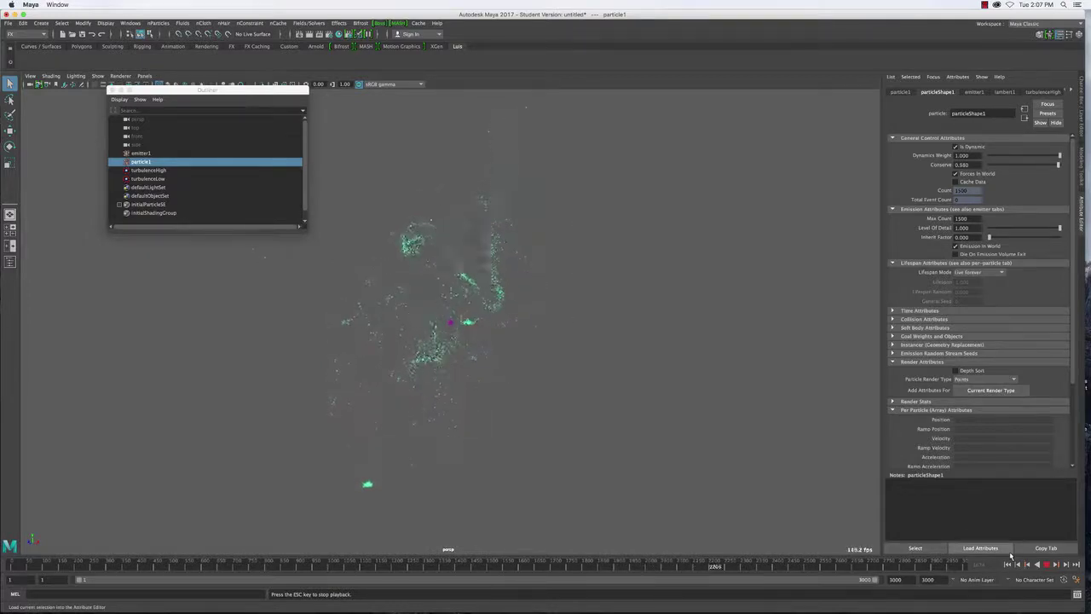
pyautogui.press('Escape')
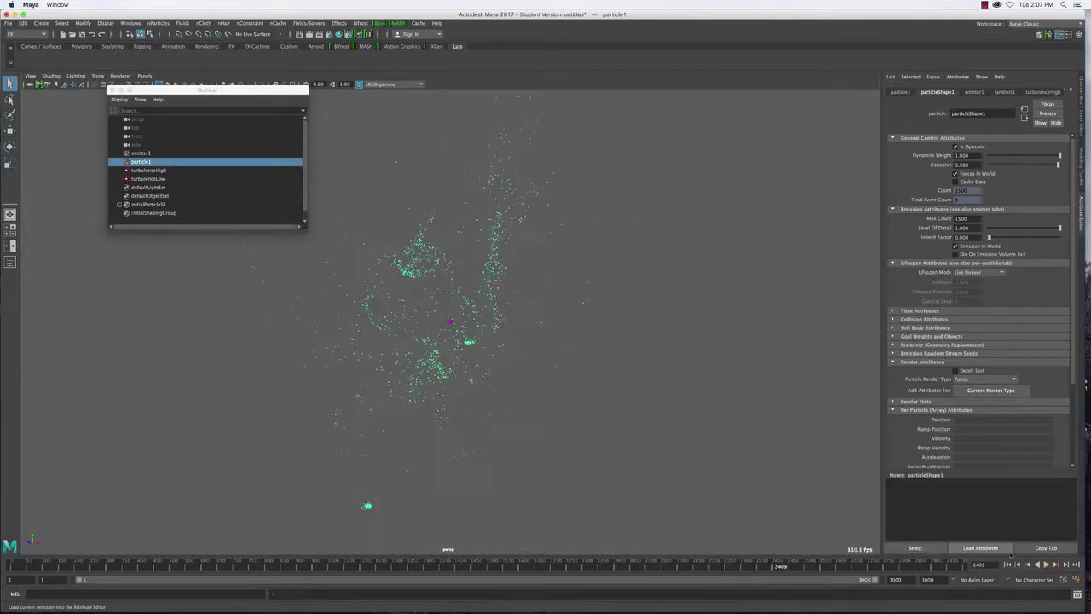
pyautogui.keyDown('alt'); pyautogui.moveTo(511, 367); pyautogui.dragTo(449, 396); pyautogui.keyUp('alt')
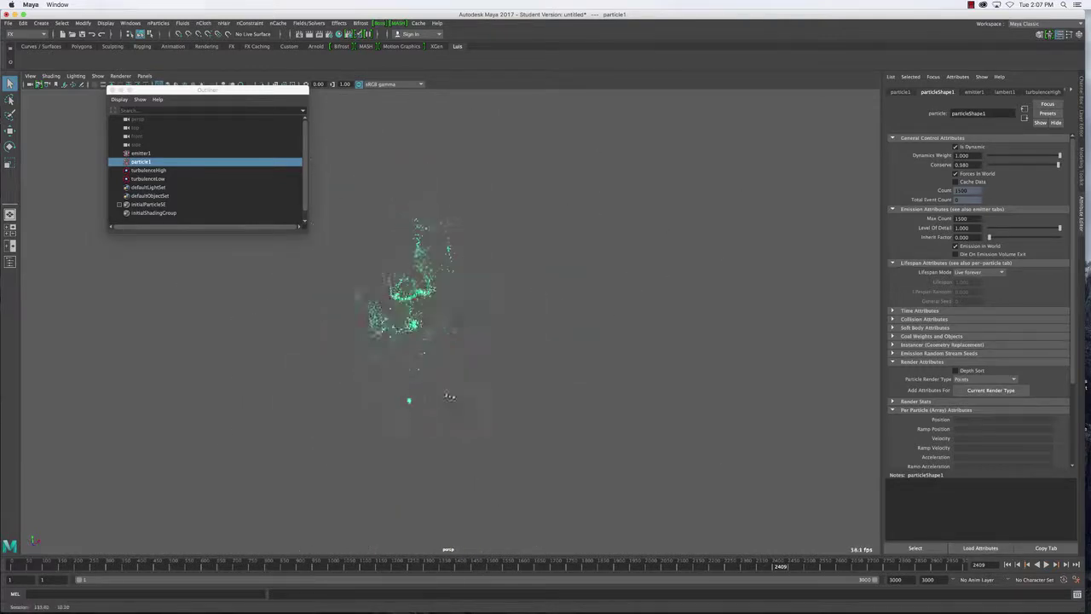
pyautogui.keyDown('alt'); pyautogui.moveTo(515, 366); pyautogui.dragTo(264, 376); pyautogui.keyUp('alt')
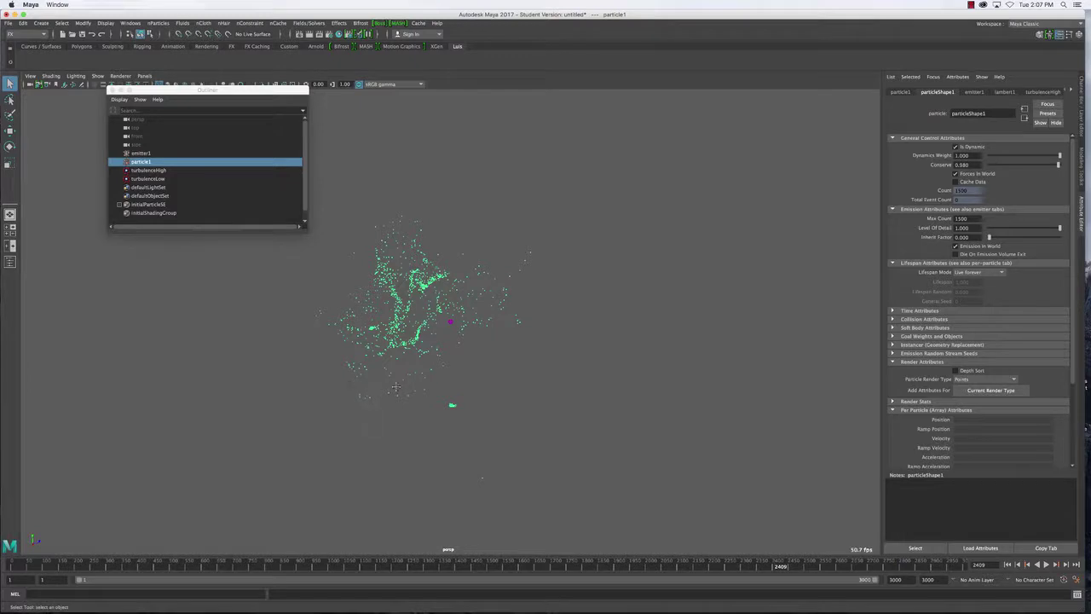
pyautogui.keyDown('alt'); pyautogui.moveTo(396, 387); pyautogui.dragTo(482, 389, button='middle'); pyautogui.keyUp('alt')
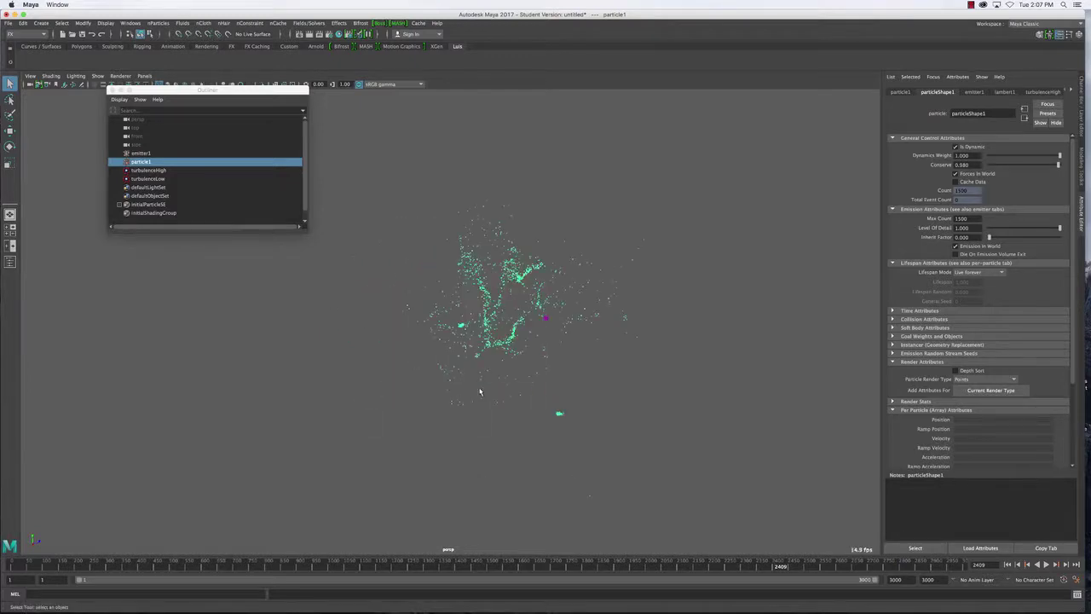
pyautogui.moveTo(480, 392)
pyautogui.keyDown('alt'); pyautogui.mouseDown()
pyautogui.moveTo(409, 368)
pyautogui.moveTo(428, 414)
pyautogui.moveTo(417, 356)
pyautogui.mouseUp(); pyautogui.keyUp('alt')
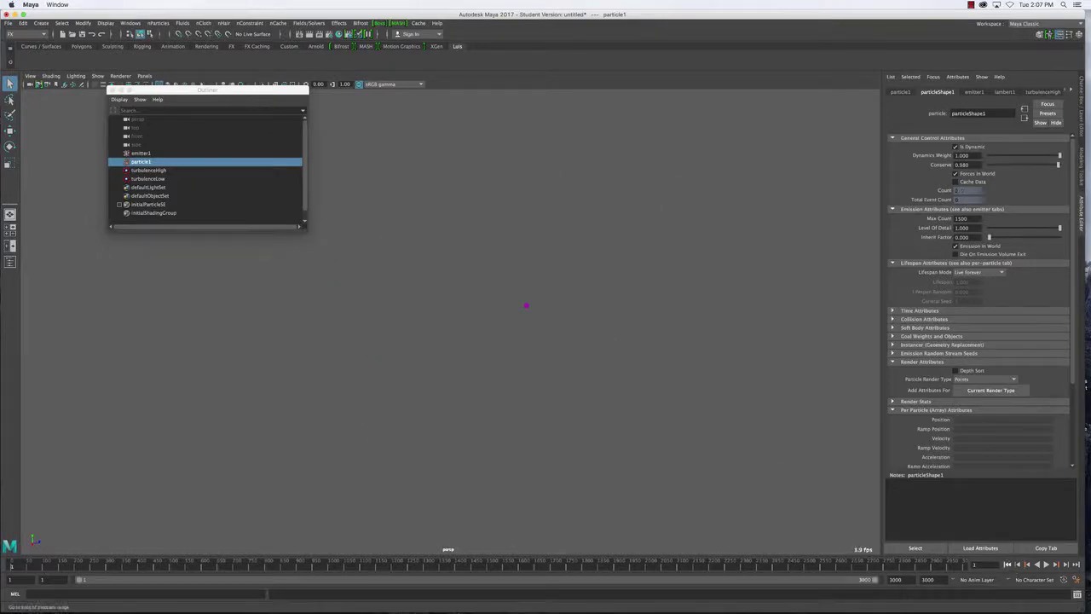
# Rewind to frame 1 and set the Magnitude of both turbulenceHigh and turbulenceLow to 0.
pyautogui.hotkey('alt', 'shift', 'v')
pyautogui.click(136, 171)
pyautogui.keyDown('shift'); pyautogui.click(140, 178); pyautogui.keyUp('shift')
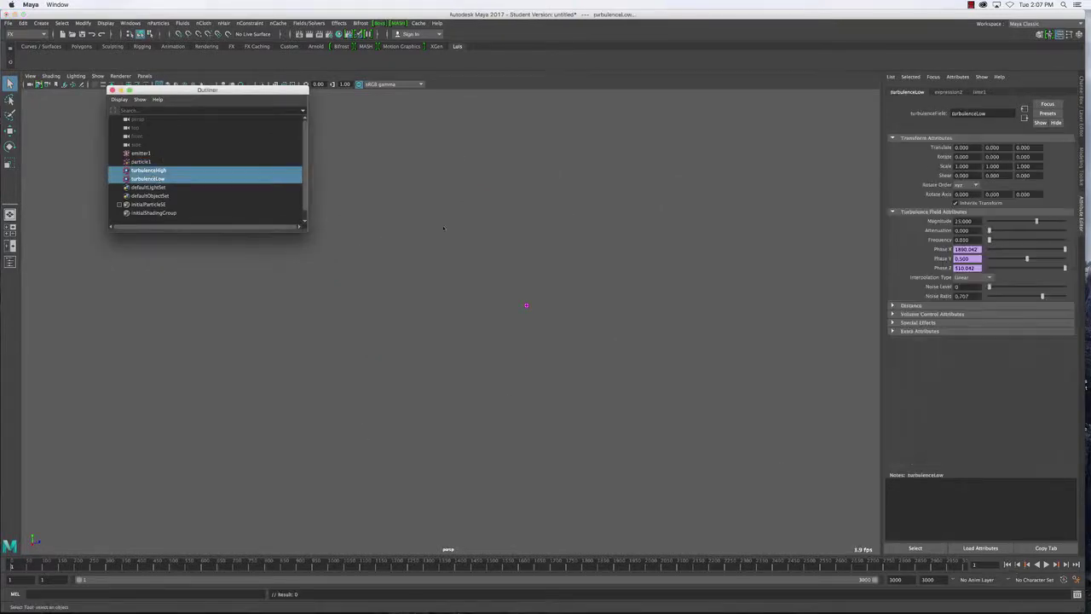
pyautogui.click(974, 221)
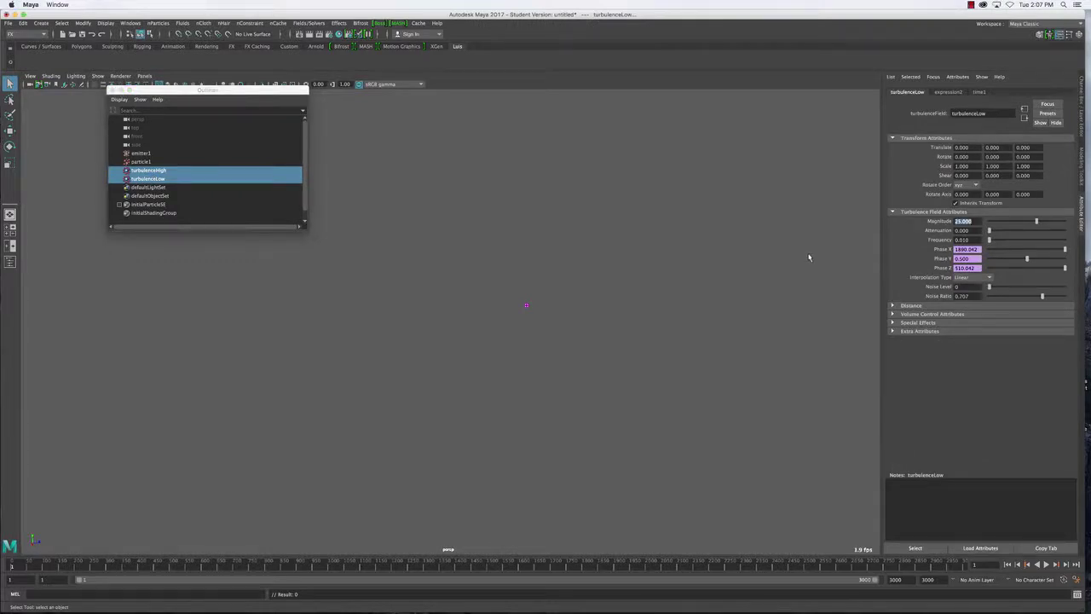
pyautogui.write('0')
pyautogui.press('Return')
# Play the simulation with both fields at zero magnitude and the particles selected, examining their motion up to frame 1882.
pyautogui.click(1047, 564)
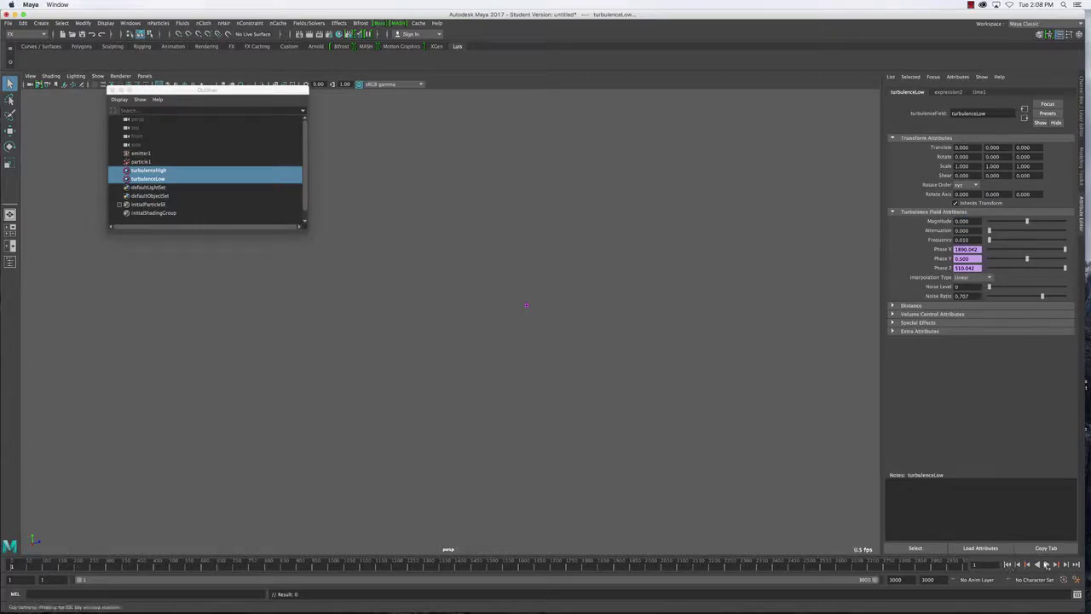
pyautogui.click(526, 304)
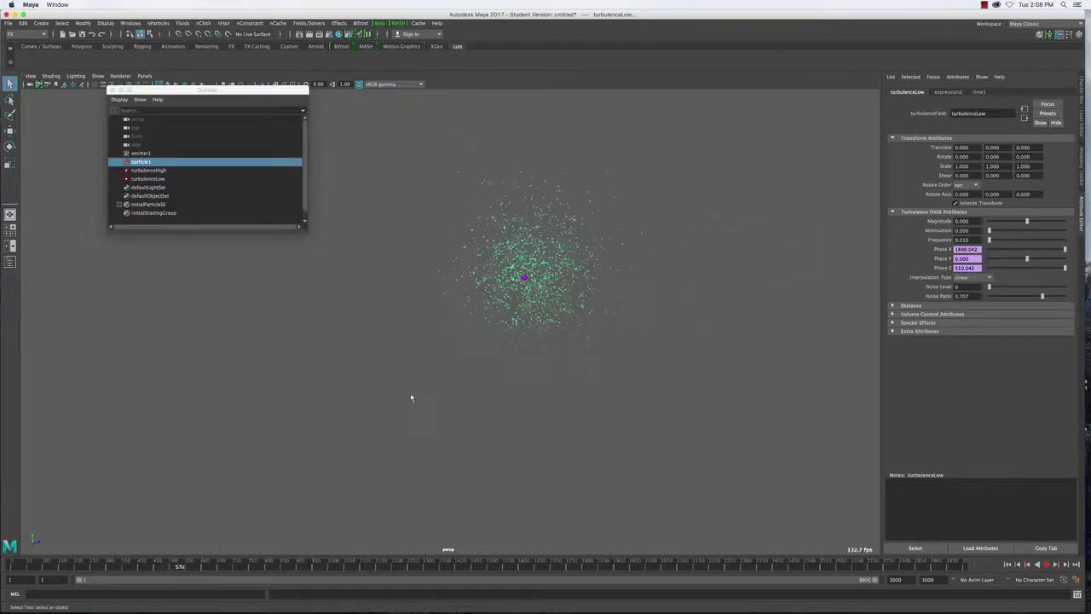
pyautogui.click(356, 423)
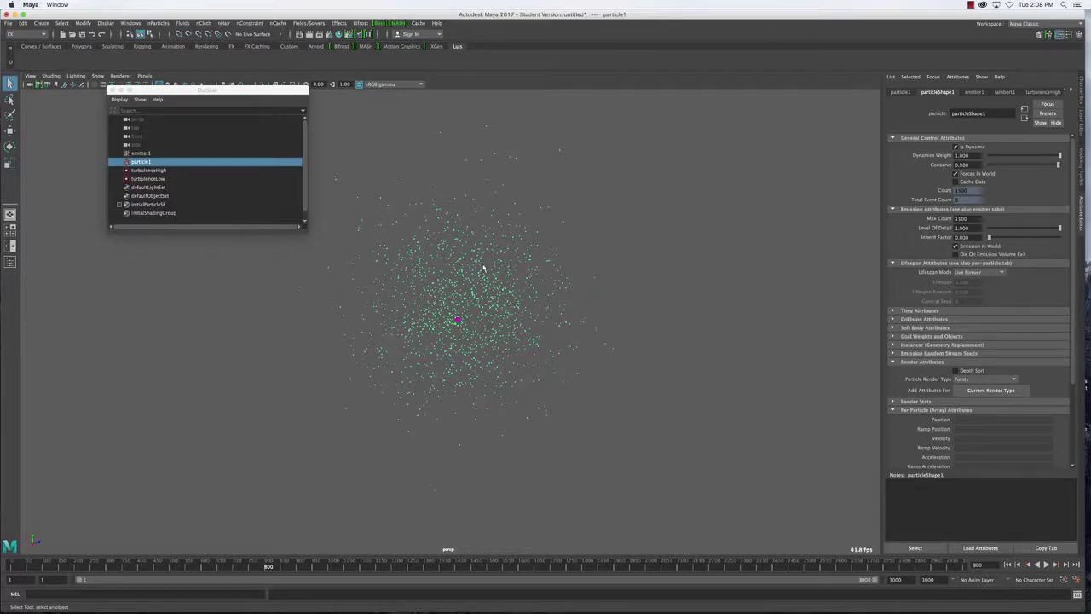
pyautogui.click(1047, 564)
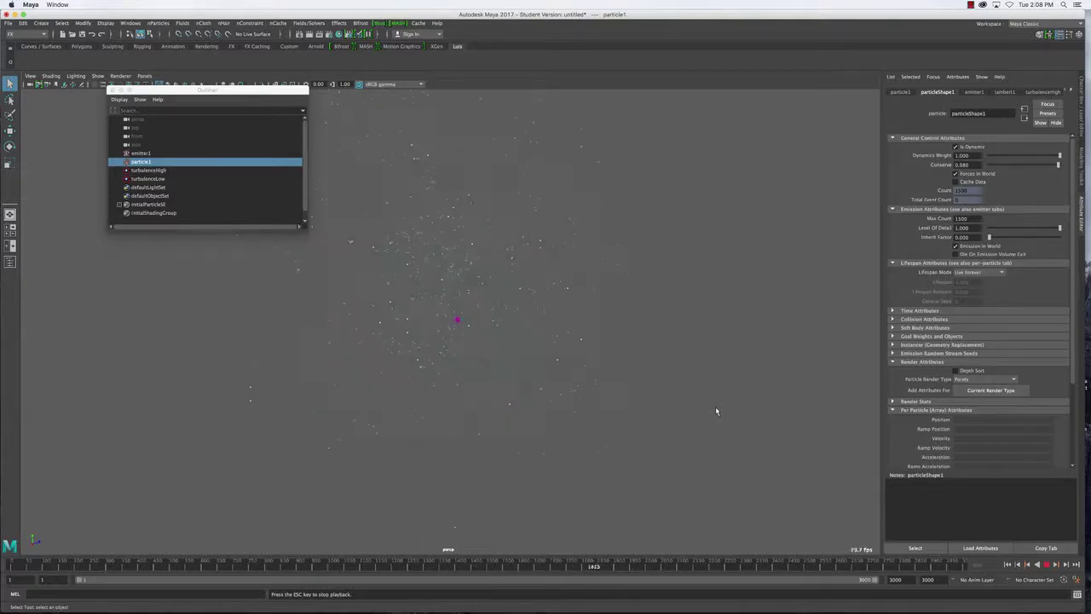
pyautogui.press('Escape')
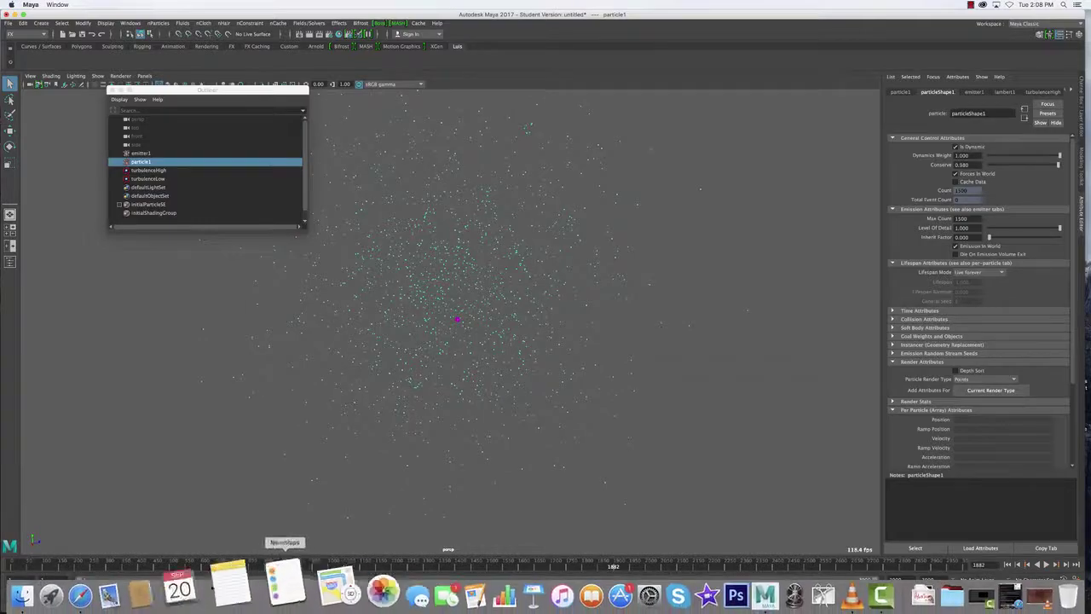
# Switch to Safari, review the flying banshees in the Avatar FX Master reference video on vfxlearning.com, pause it and minimize the browser.
pyautogui.click(127, 584)
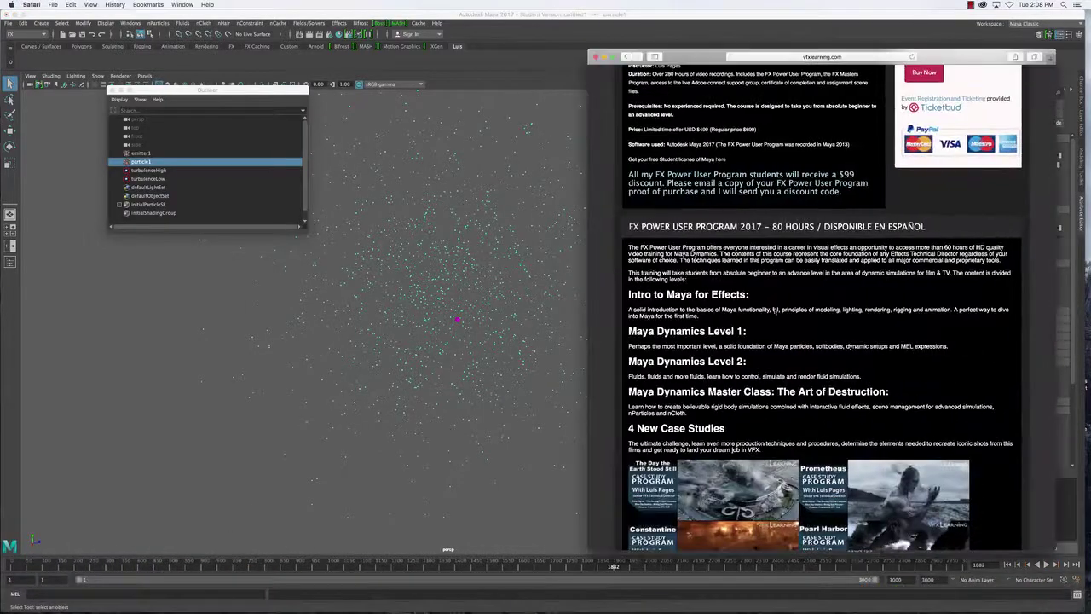
pyautogui.scroll(-10, 822, 306)
pyautogui.scroll(-1, 823, 307)
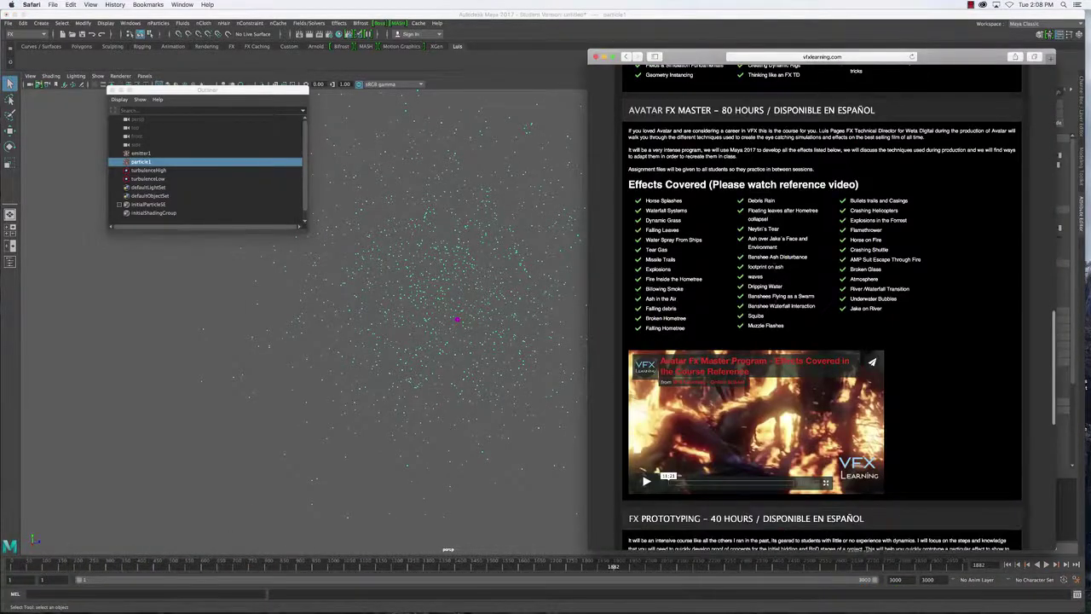
pyautogui.click(689, 482)
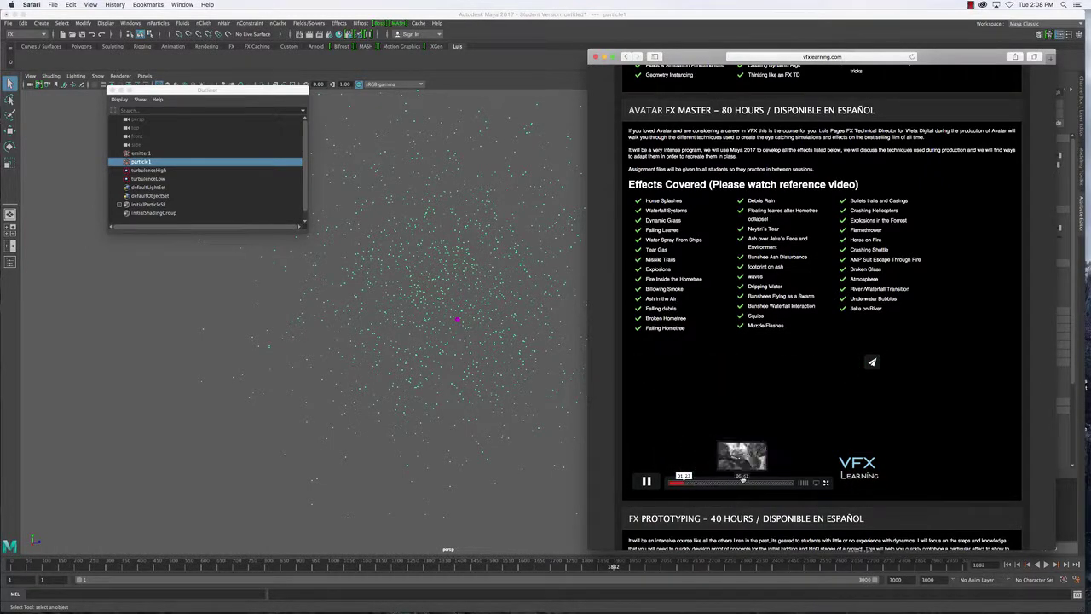
pyautogui.click(751, 483)
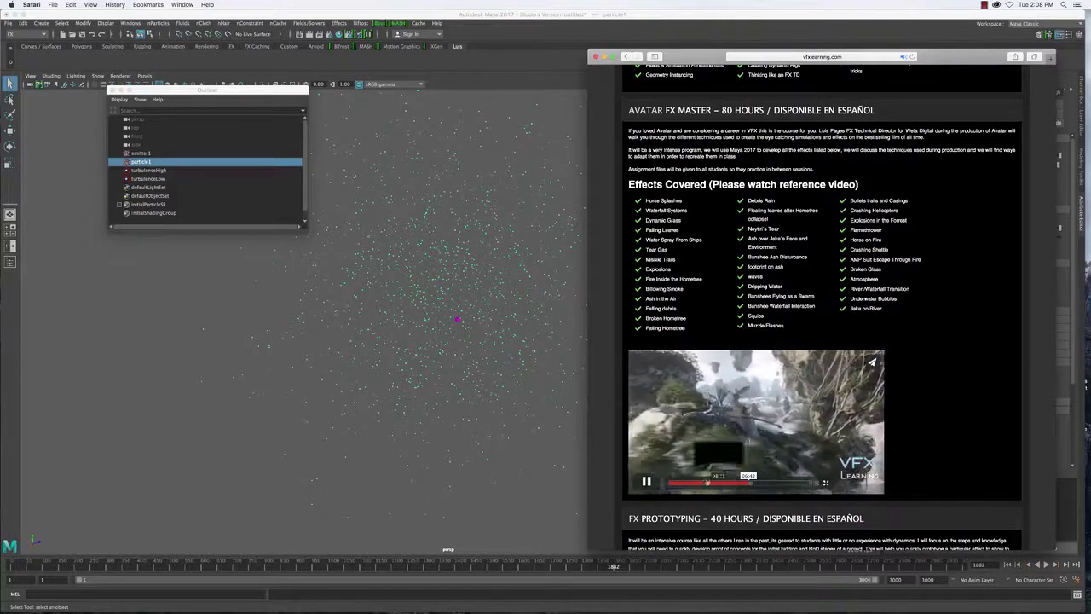
pyautogui.click(647, 481)
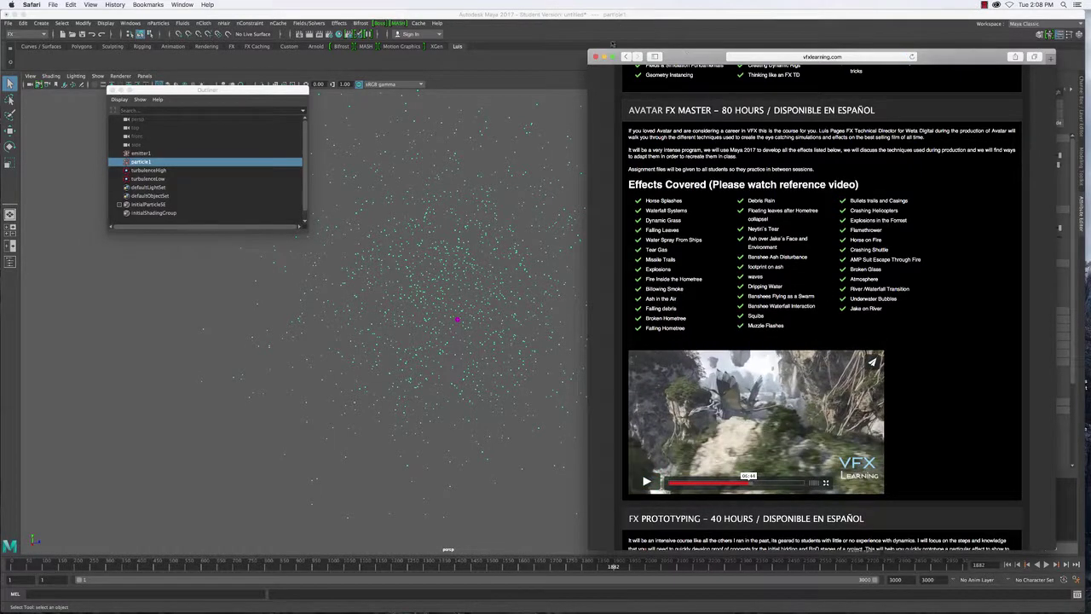
pyautogui.click(605, 57)
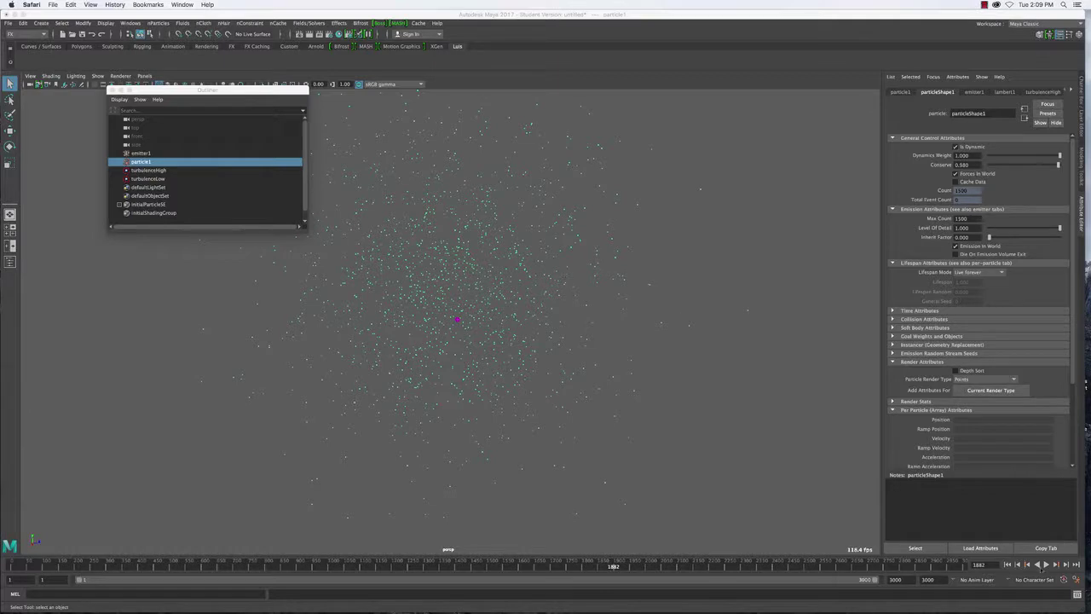
# Resume playback from frame 1882 to examine the particle spread up to frame 2654, and rewind to frame 1.
pyautogui.click(1045, 565)
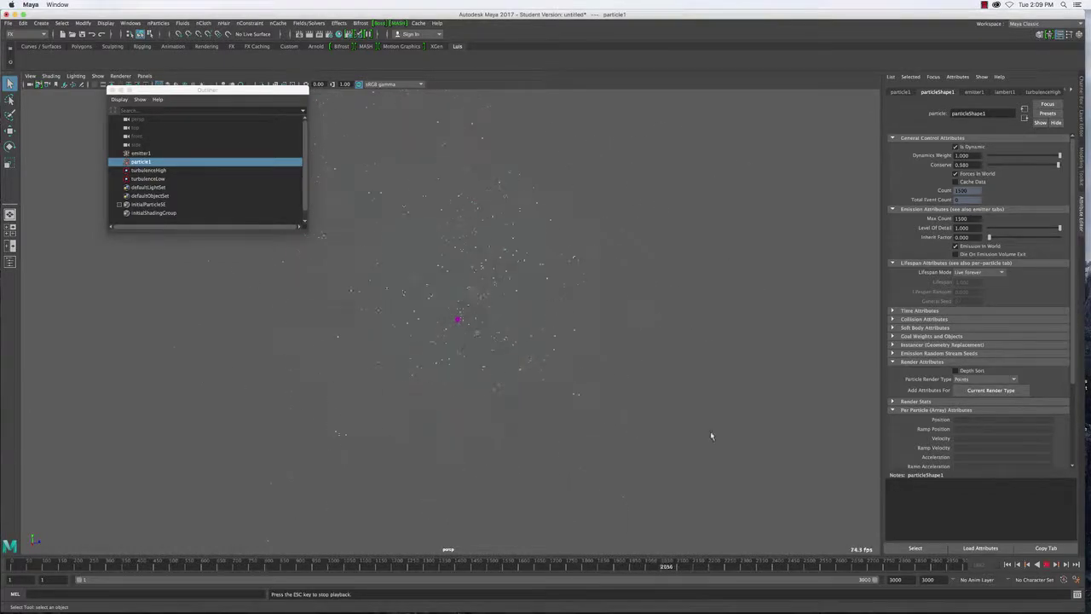
pyautogui.press('Escape')
pyautogui.click(1047, 566)
pyautogui.click(1047, 566)
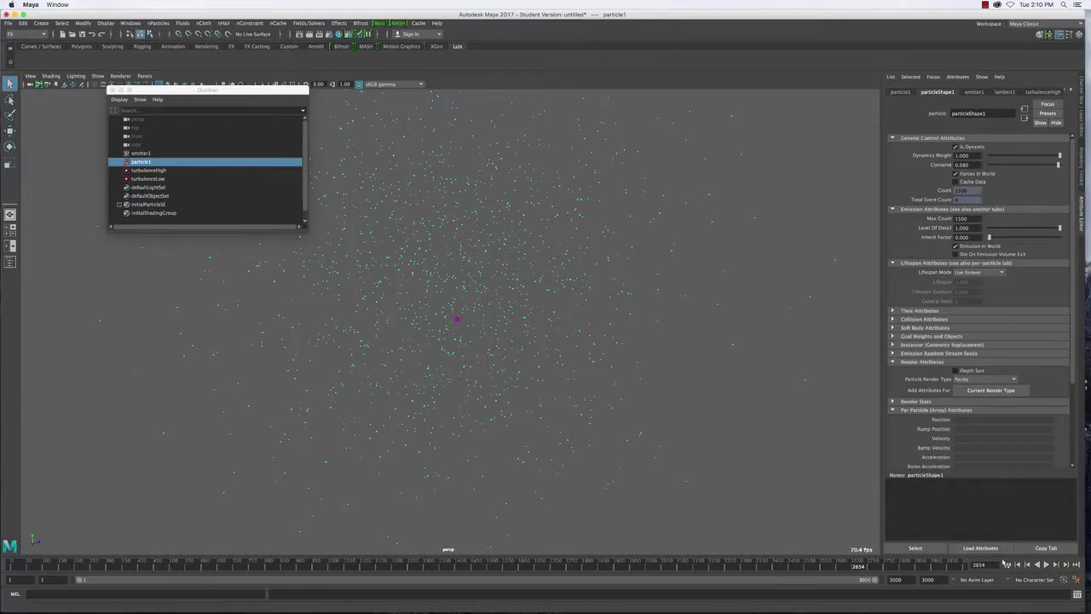
pyautogui.click(1007, 565)
# Save the scene as a new Maya Binary file named fxMasterLesson4_swarm in the fxMasters scenes folder.
pyautogui.click(7, 23)
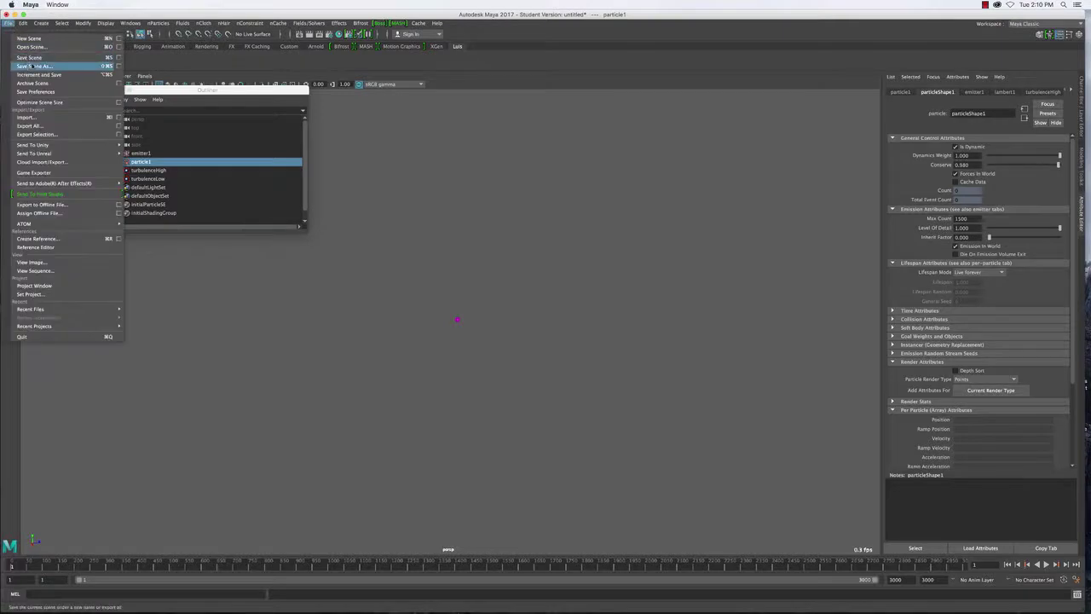
pyautogui.click(32, 65)
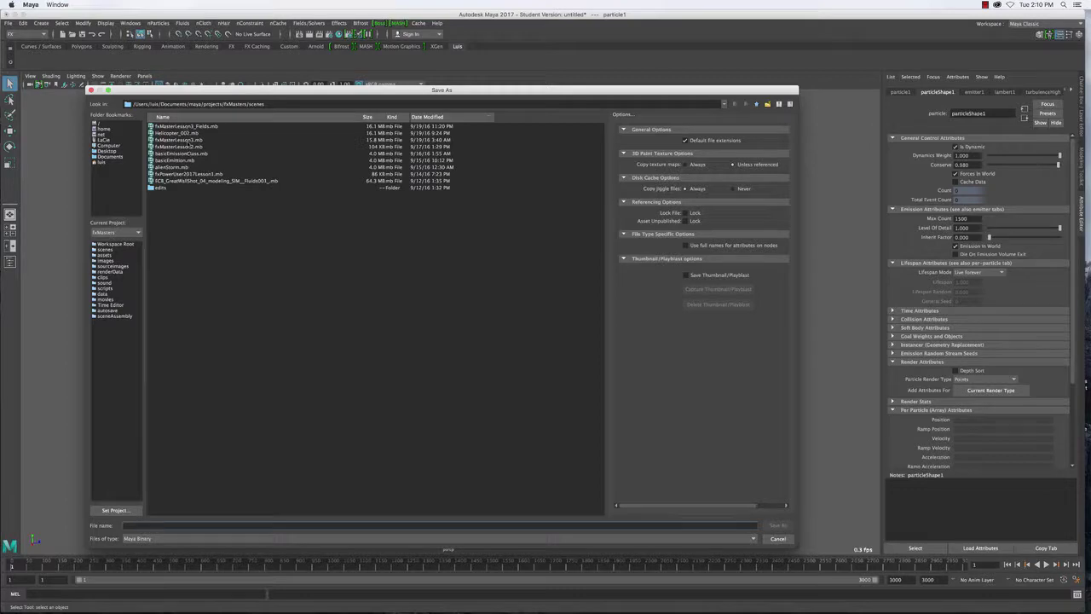
pyautogui.click(189, 140)
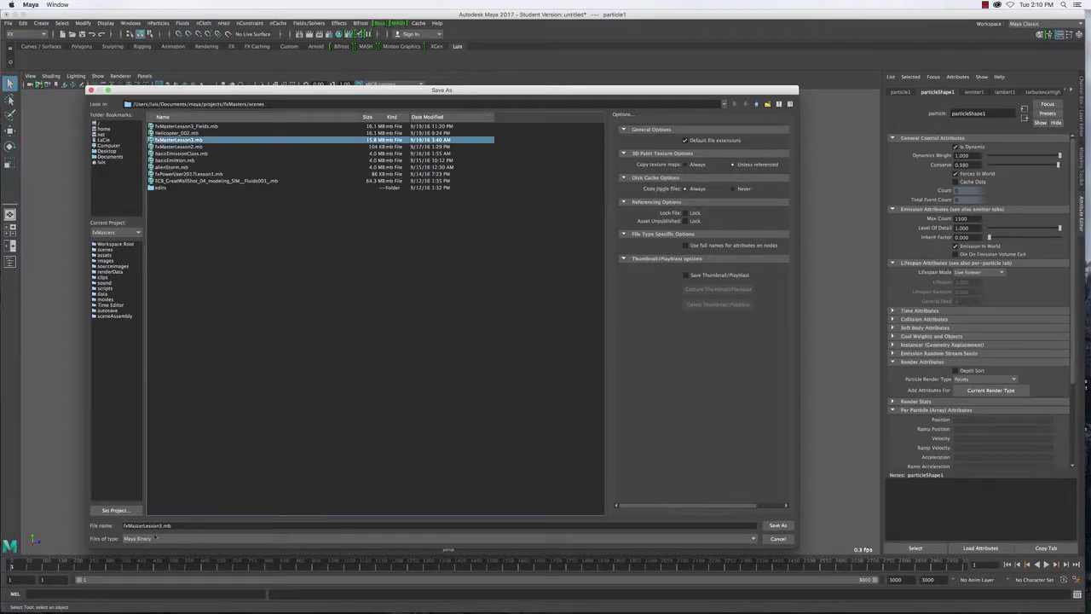
pyautogui.doubleClick(146, 525)
pyautogui.write('fxMasterLesson4')
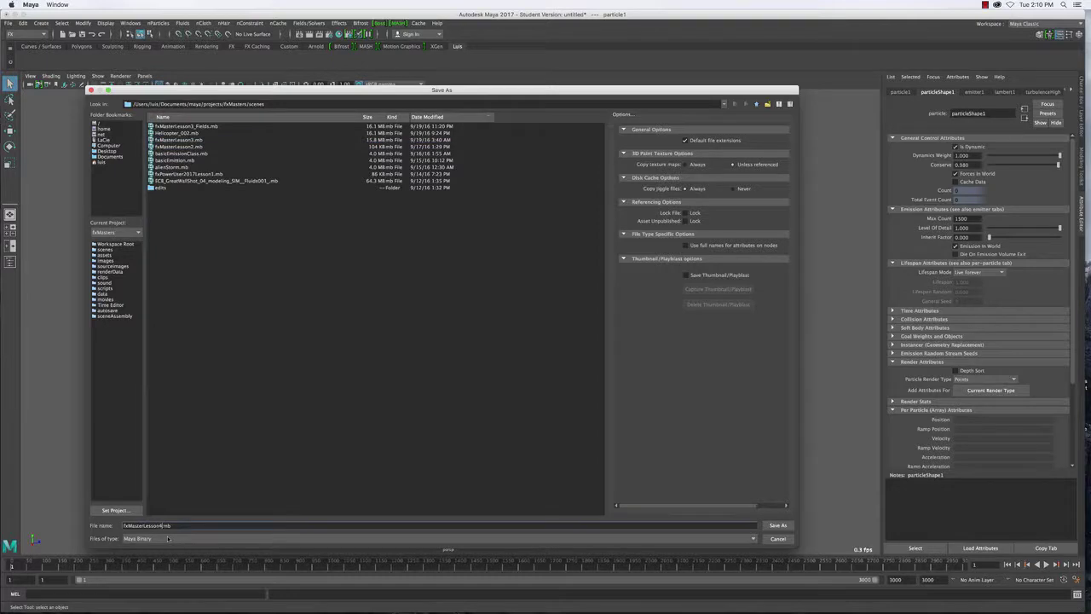
pyautogui.write('_swarm')
pyautogui.click(777, 526)
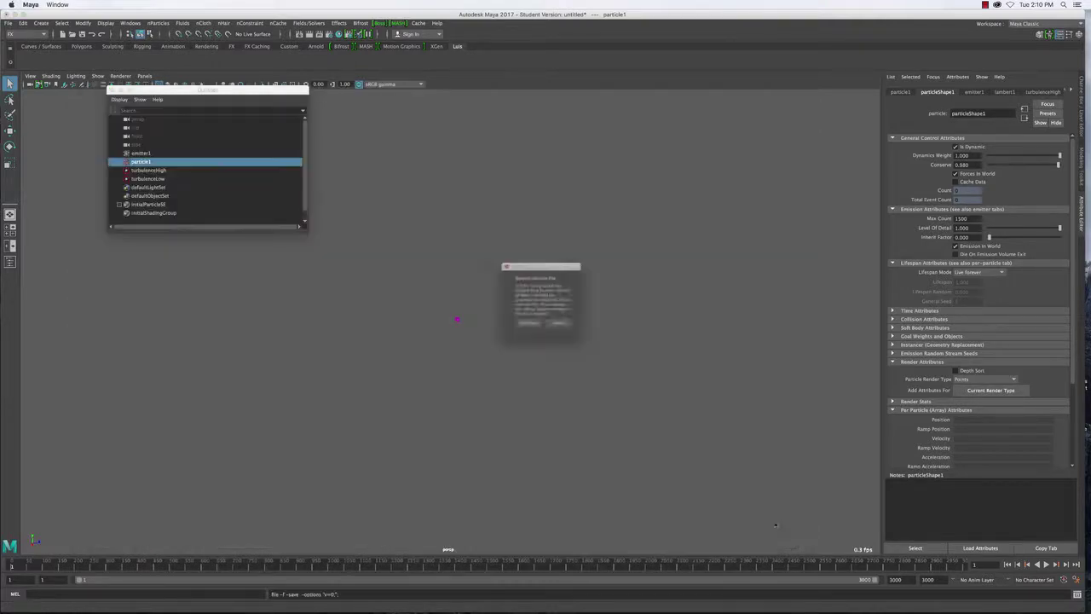
pyautogui.click(527, 327)
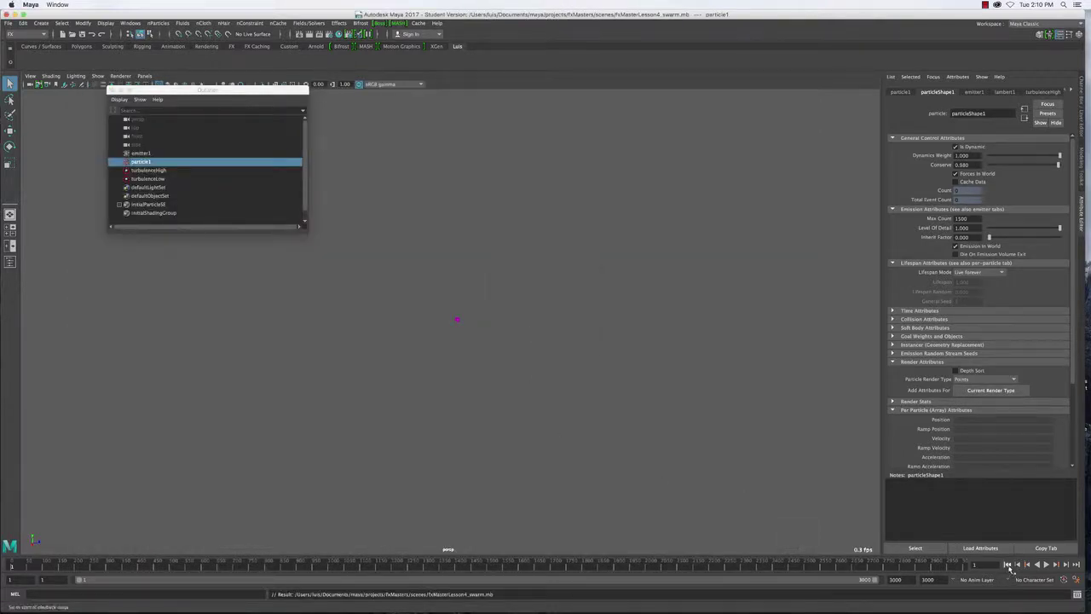
# Play the simulation to frame 597 and examine the settings of turbulenceHigh and turbulenceLow, ending with the particles selected.
pyautogui.click(1047, 564)
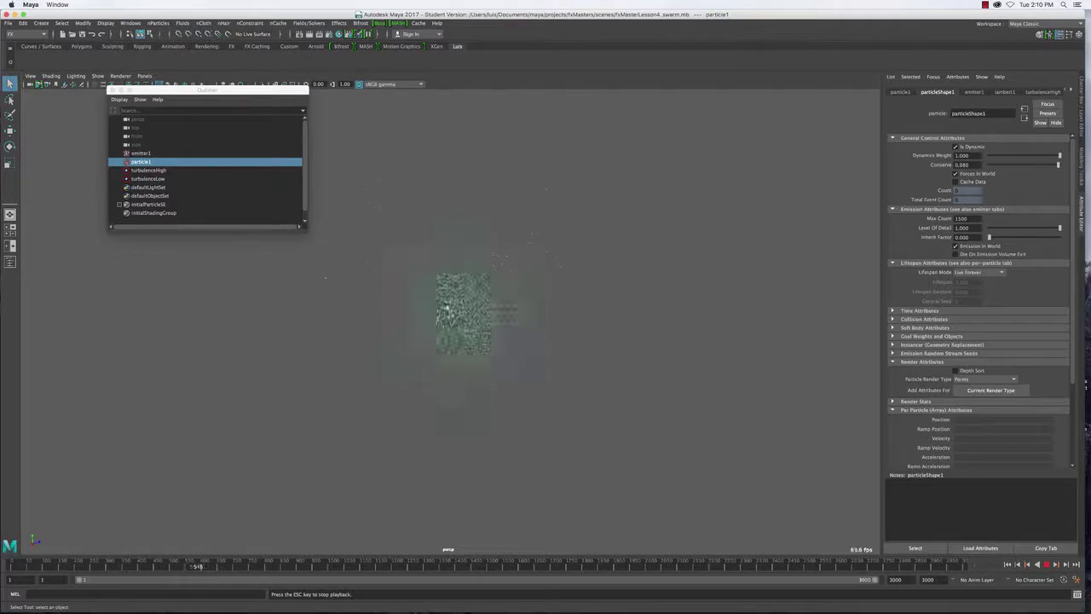
pyautogui.press('Escape')
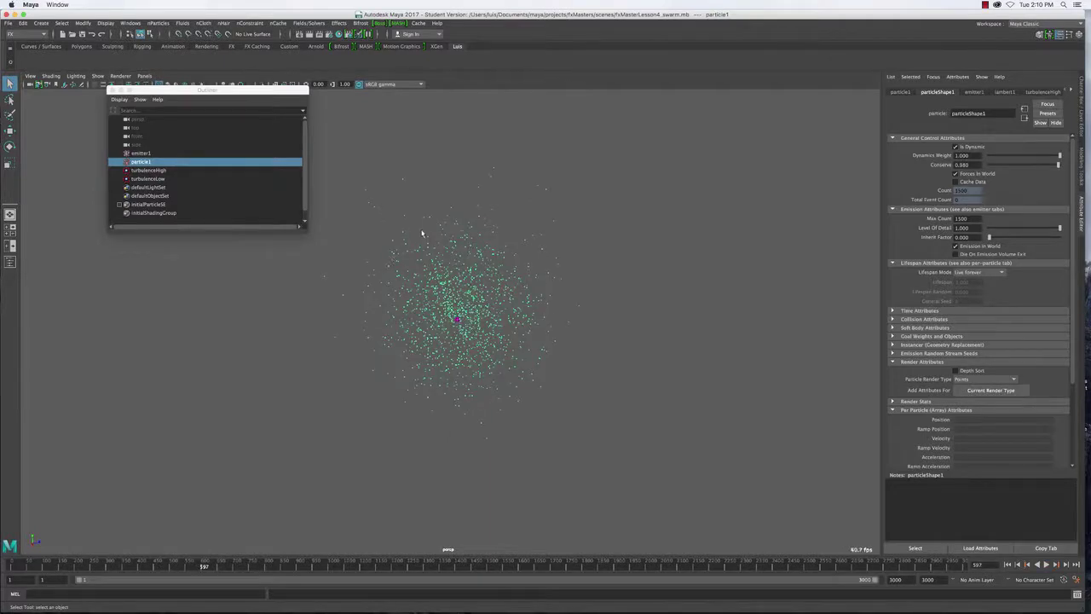
pyautogui.click(152, 170)
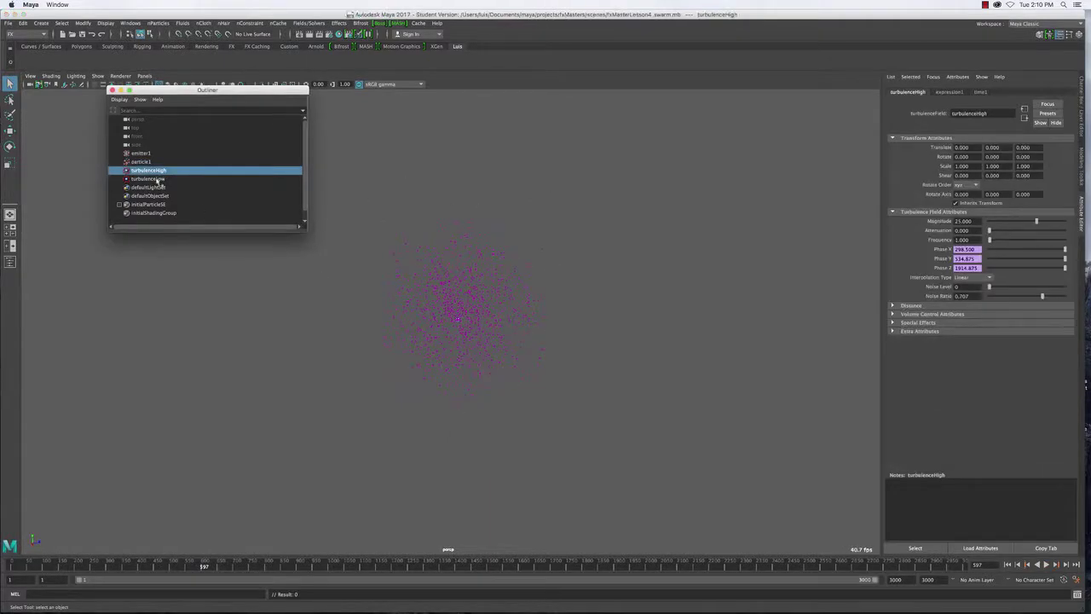
pyautogui.click(157, 179)
pyautogui.click(156, 172)
pyautogui.click(485, 258)
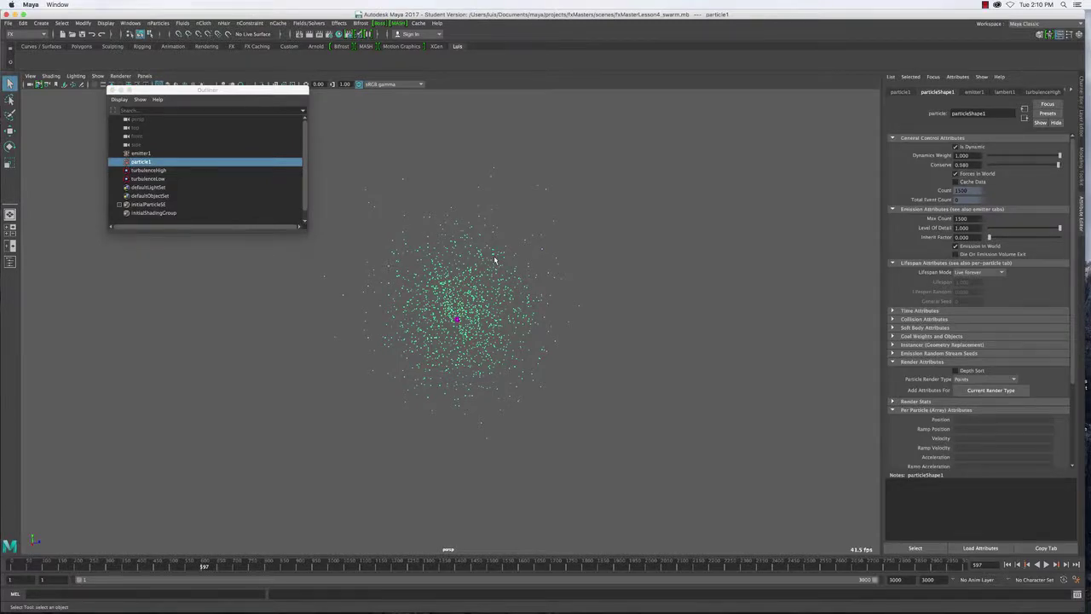
pyautogui.click(151, 171)
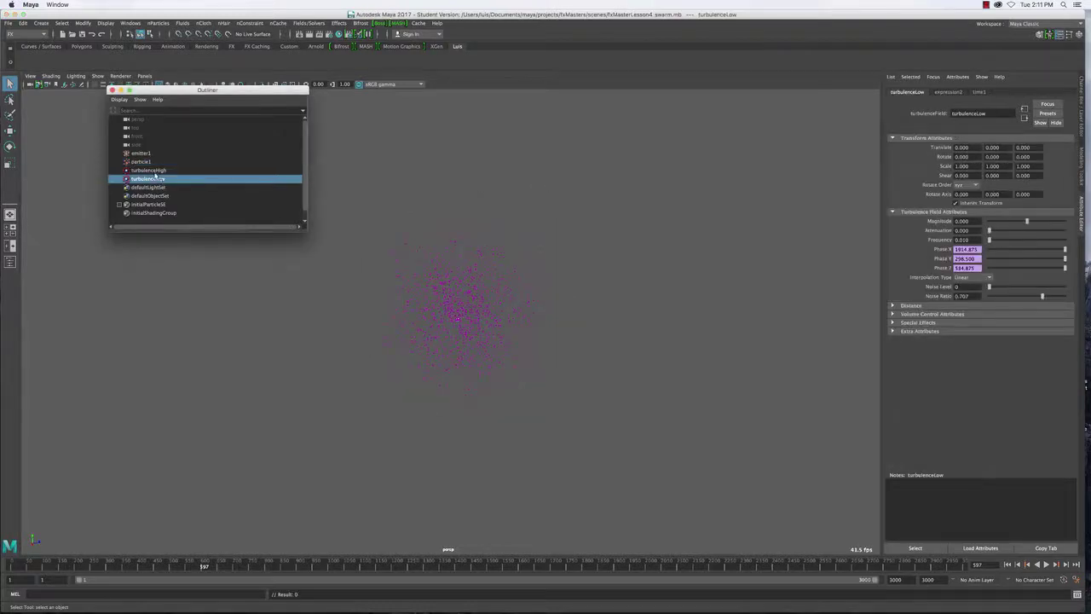
pyautogui.click(488, 253)
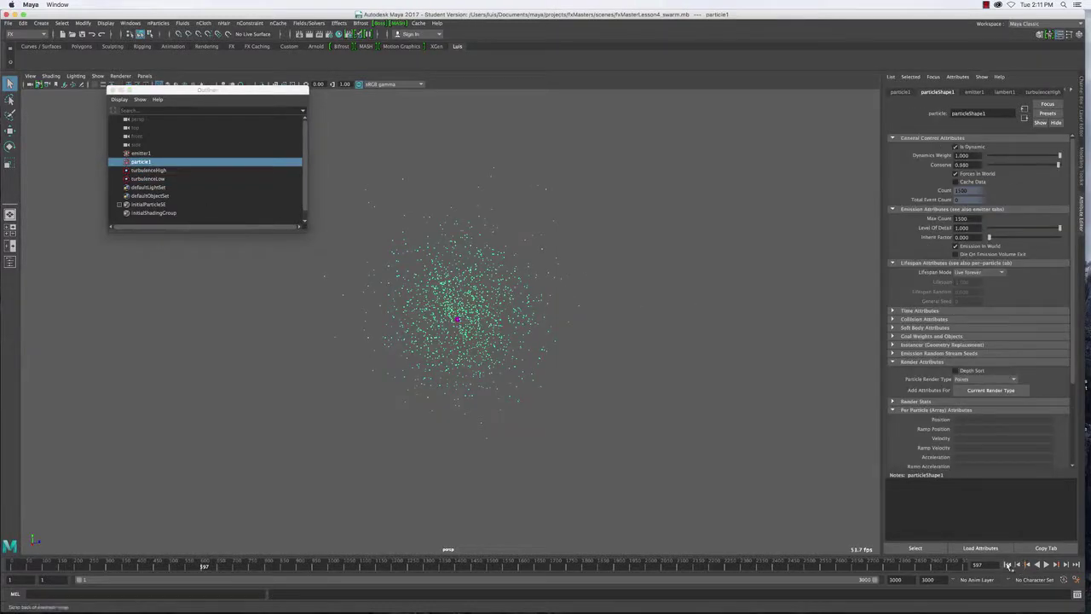
# Rewind to frame 1 and replay the simulation to frame 892, examining how the particles scatter.
pyautogui.click(1009, 565)
pyautogui.click(1047, 565)
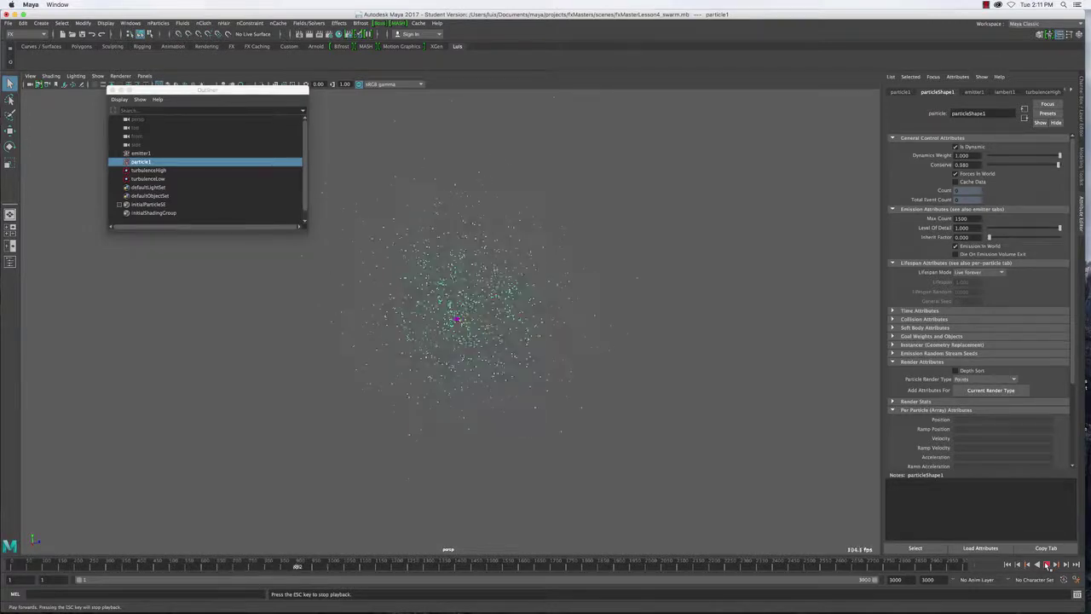
pyautogui.click(1047, 565)
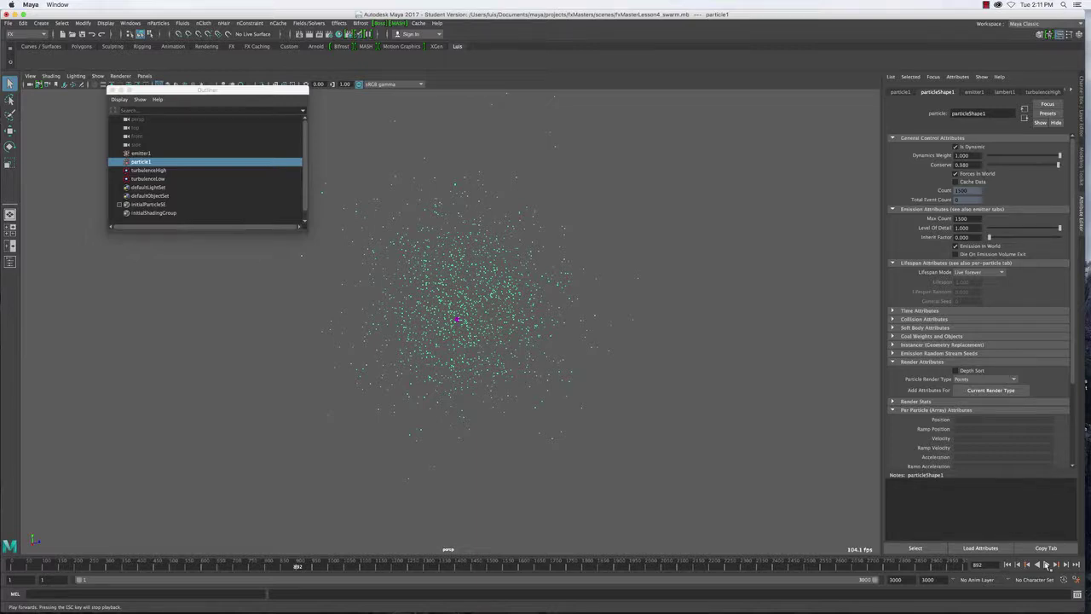
# Zero turbulenceHigh's Magnitude, and set the Magnitude of turbulenceHigh and turbulenceLow together to 0.5.
pyautogui.click(146, 171)
pyautogui.click(964, 221)
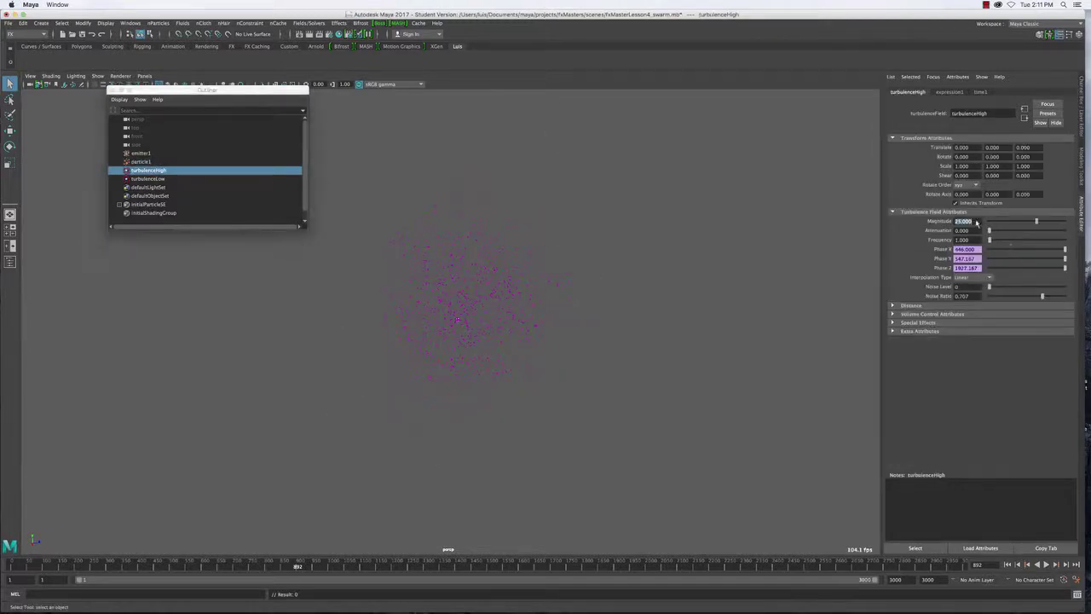
pyautogui.write('0')
pyautogui.press('Return')
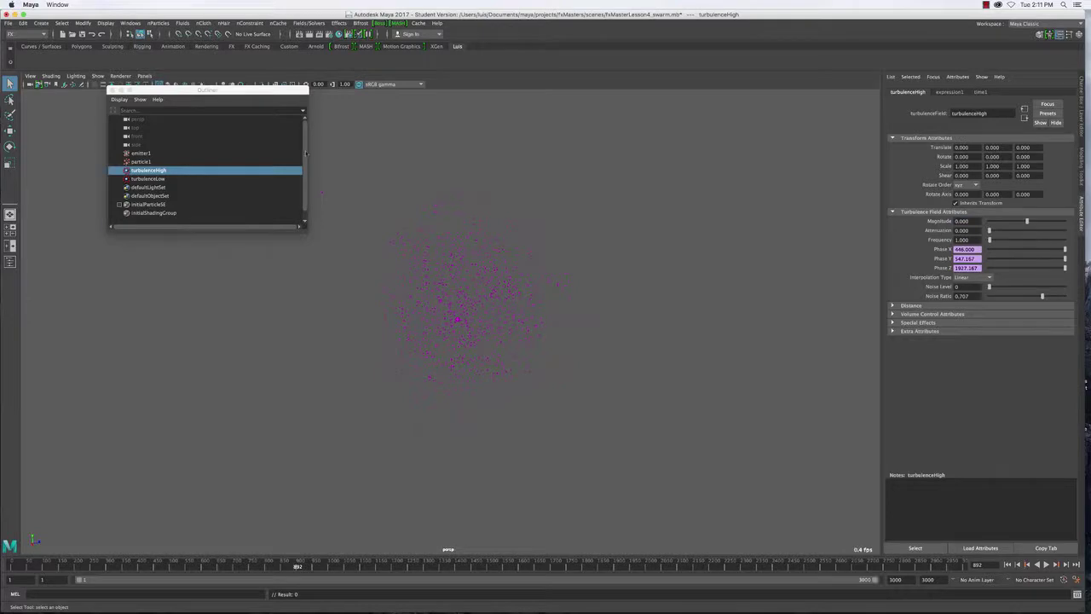
pyautogui.keyDown('shift'); pyautogui.click(147, 179); pyautogui.keyUp('shift')
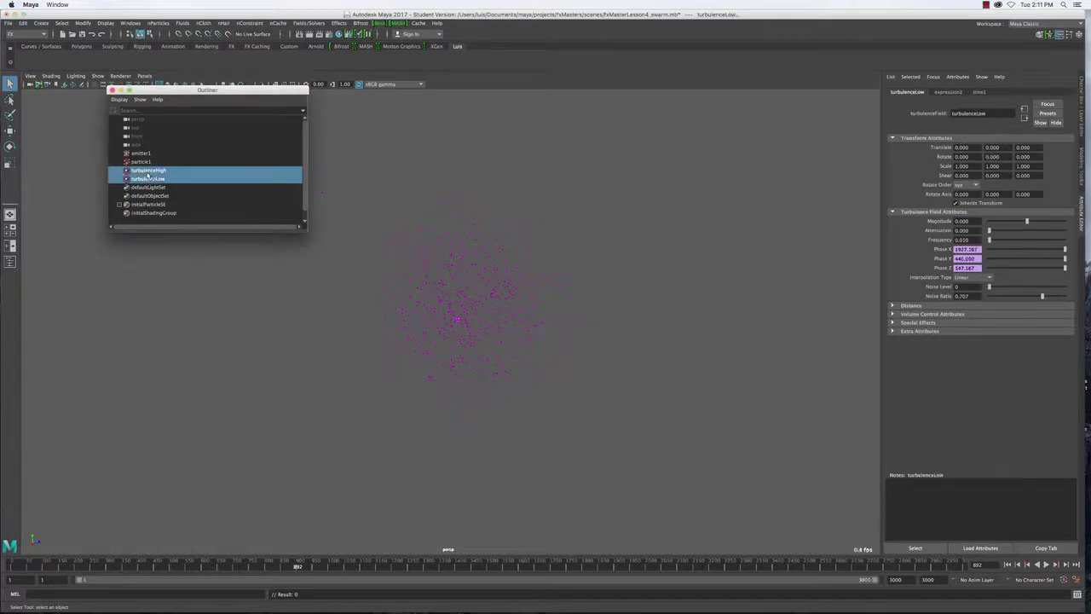
pyautogui.click(1084, 112)
pyautogui.click(1057, 159)
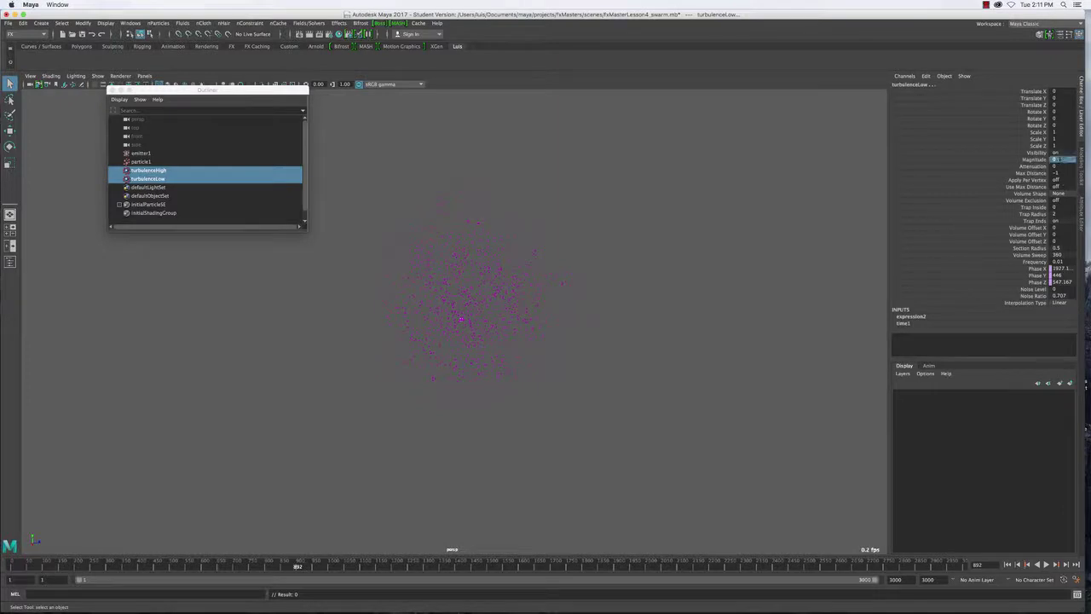
pyautogui.write('0.5')
pyautogui.press('Return')
# Select the particles, rewind to frame 1 and play to frame 429, examining the shape of the emitted cloud.
pyautogui.click(502, 274)
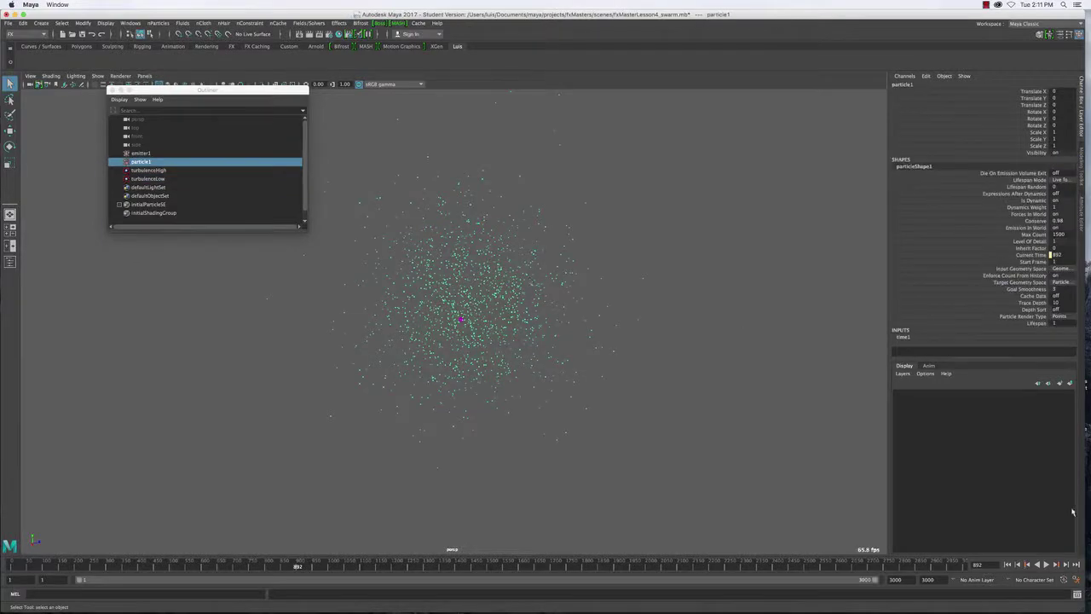
pyautogui.click(1007, 564)
pyautogui.click(1046, 564)
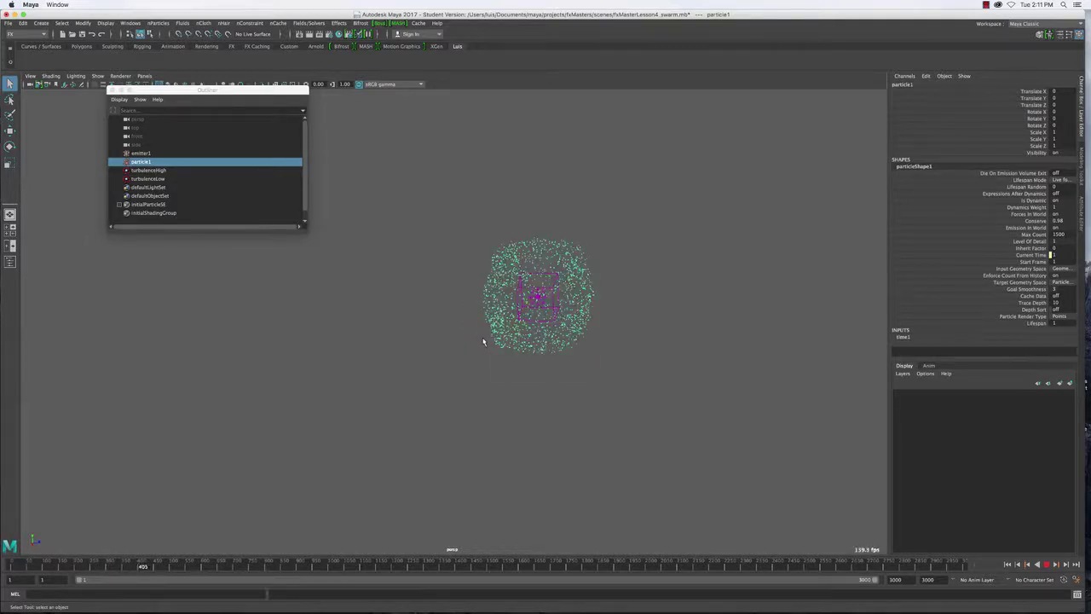
pyautogui.press('Escape')
pyautogui.moveTo(482, 341)
pyautogui.keyDown('alt'); pyautogui.mouseDown()
pyautogui.moveTo(432, 342)
pyautogui.moveTo(467, 356)
pyautogui.mouseUp(); pyautogui.keyUp('alt')
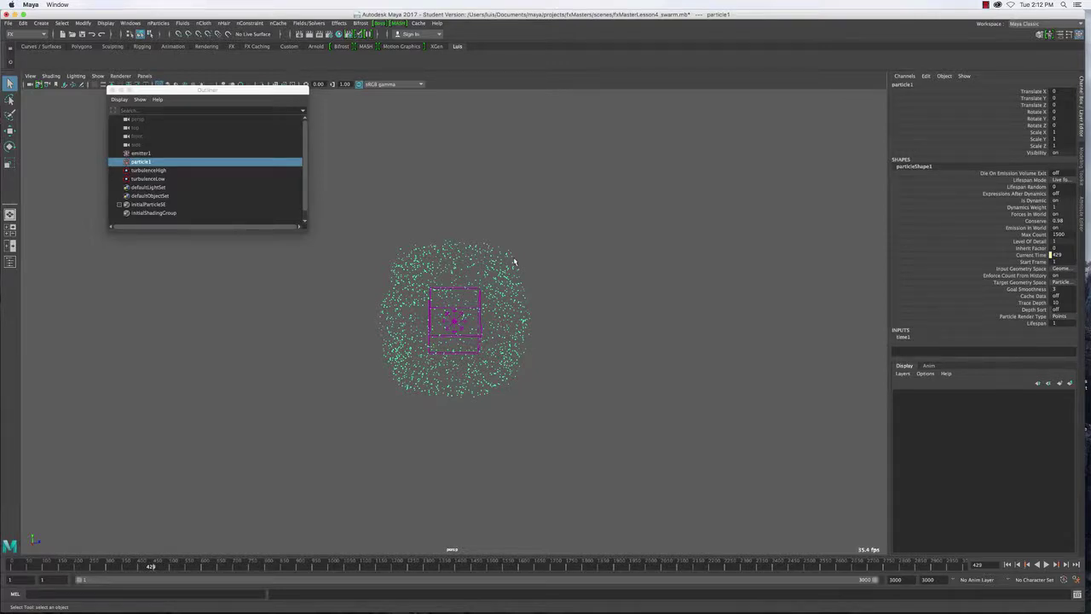
# Create two locators and move them along Z to opposite sides of the particle cloud, the first at about Z 12.93.
pyautogui.click(41, 23)
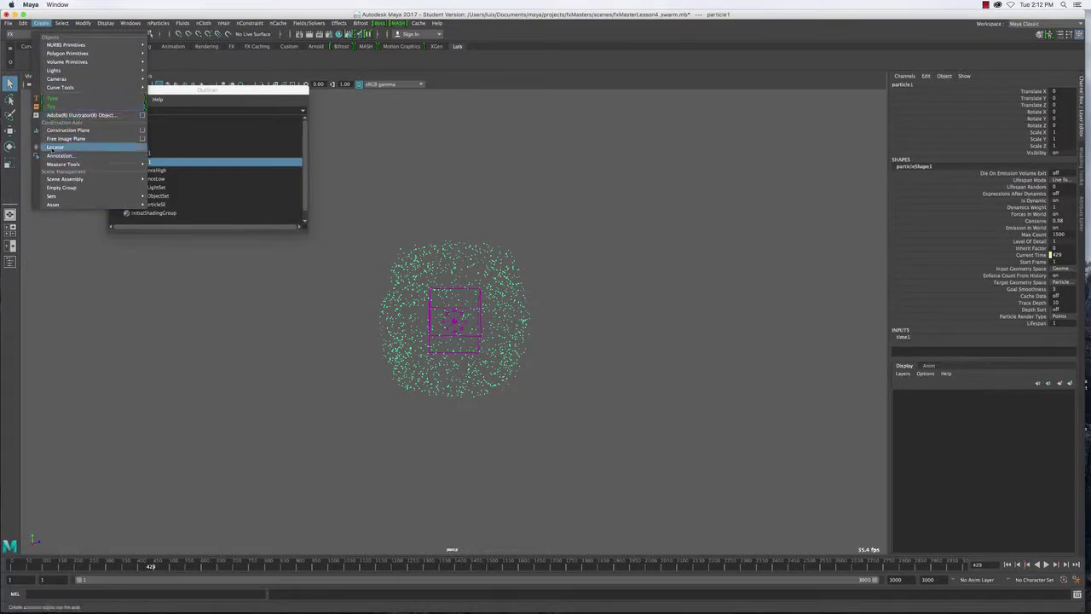
pyautogui.click(54, 147)
pyautogui.press('w')
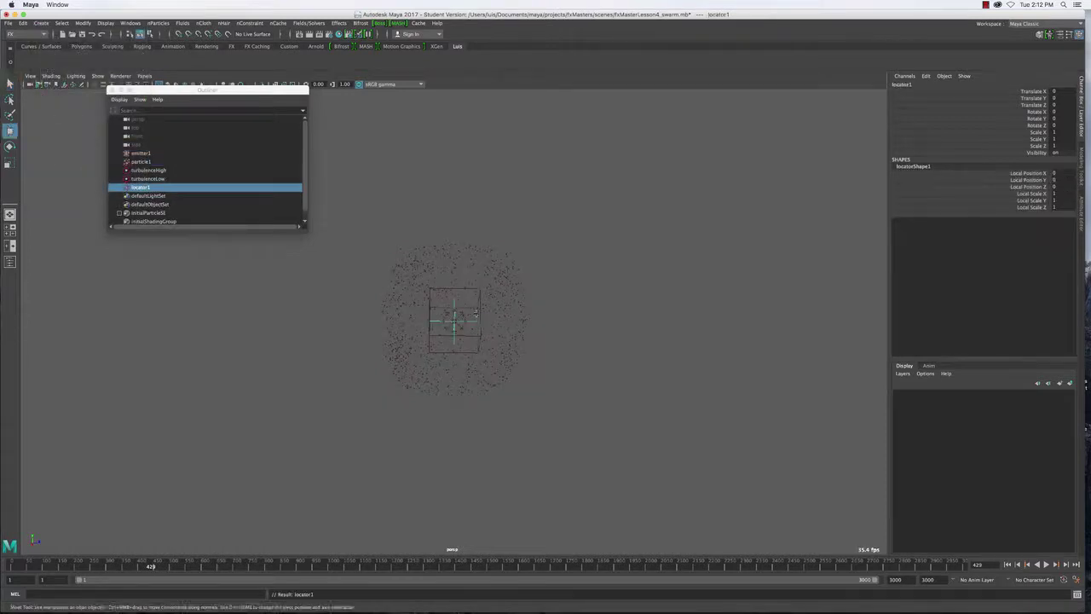
pyautogui.moveTo(486, 322); pyautogui.dragTo(813, 373)
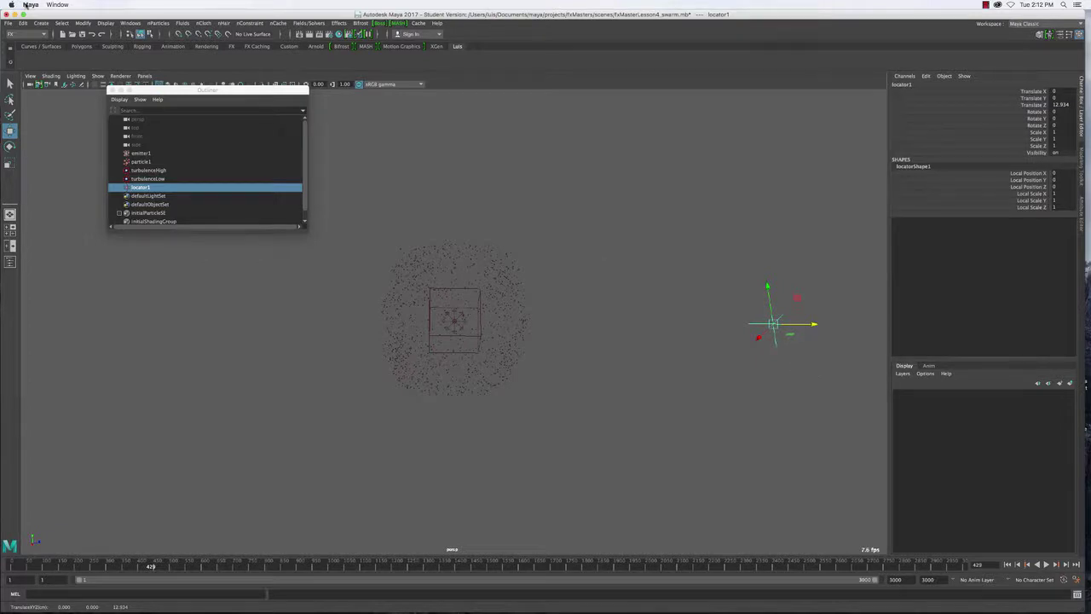
pyautogui.click(41, 23)
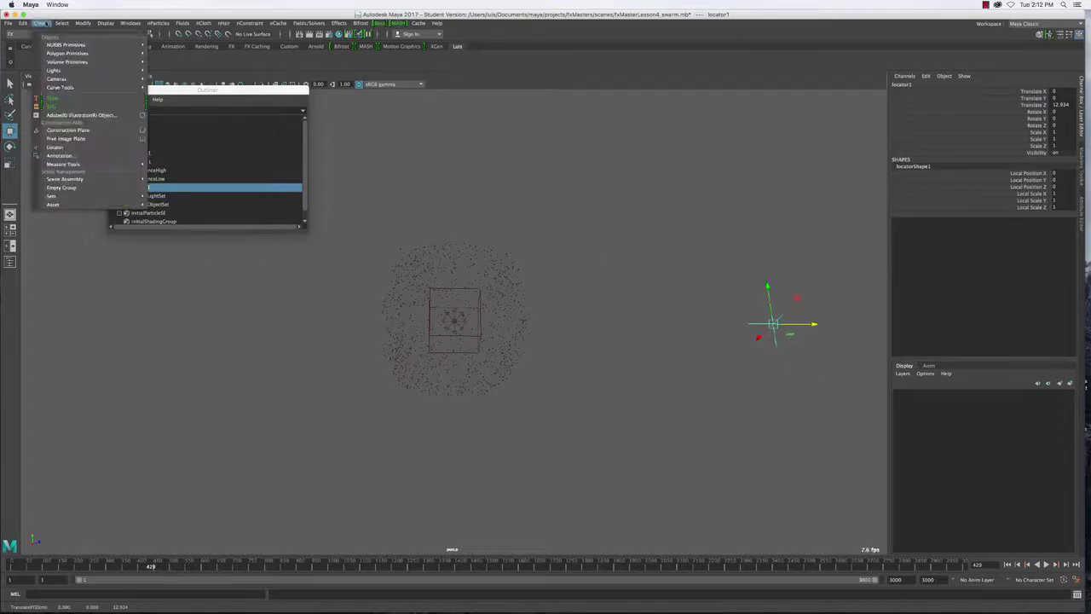
pyautogui.click(71, 146)
pyautogui.moveTo(499, 329); pyautogui.dragTo(185, 320)
# Select the particles and the first locator, and make that locator the particles' goal with a goal weight of 0.5.
pyautogui.moveTo(395, 227); pyautogui.dragTo(504, 268)
pyautogui.keyDown('shift'); pyautogui.moveTo(740, 286); pyautogui.dragTo(833, 396); pyautogui.keyUp('shift')
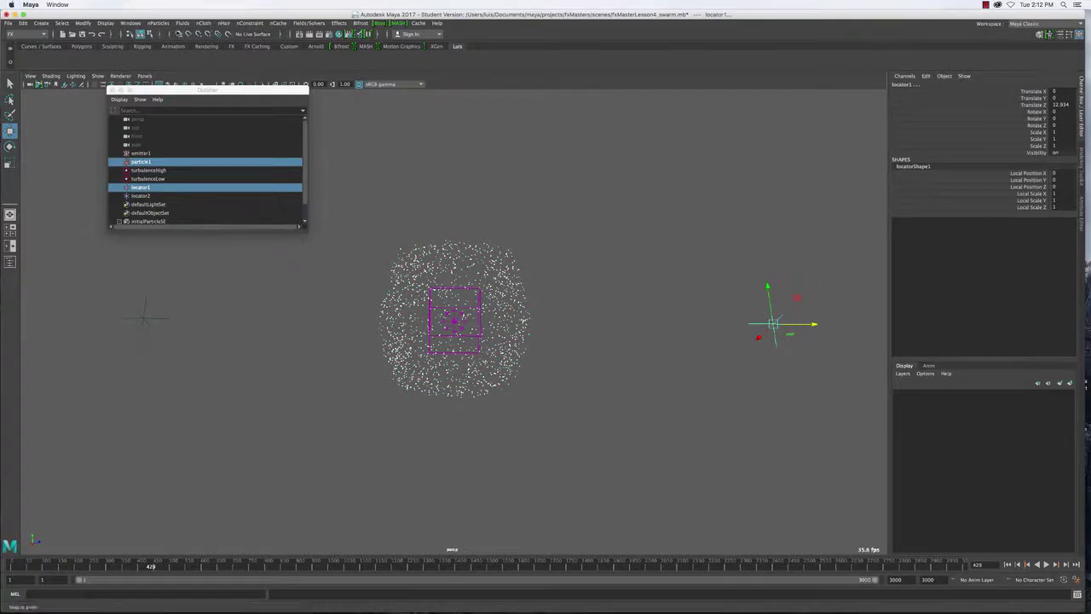
pyautogui.click(164, 24)
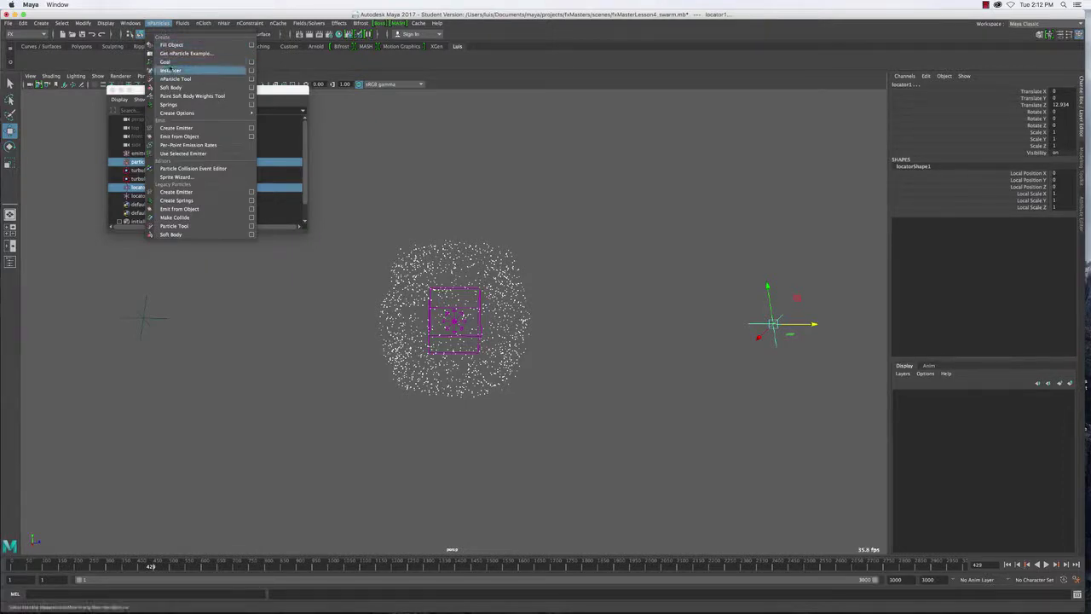
pyautogui.click(250, 62)
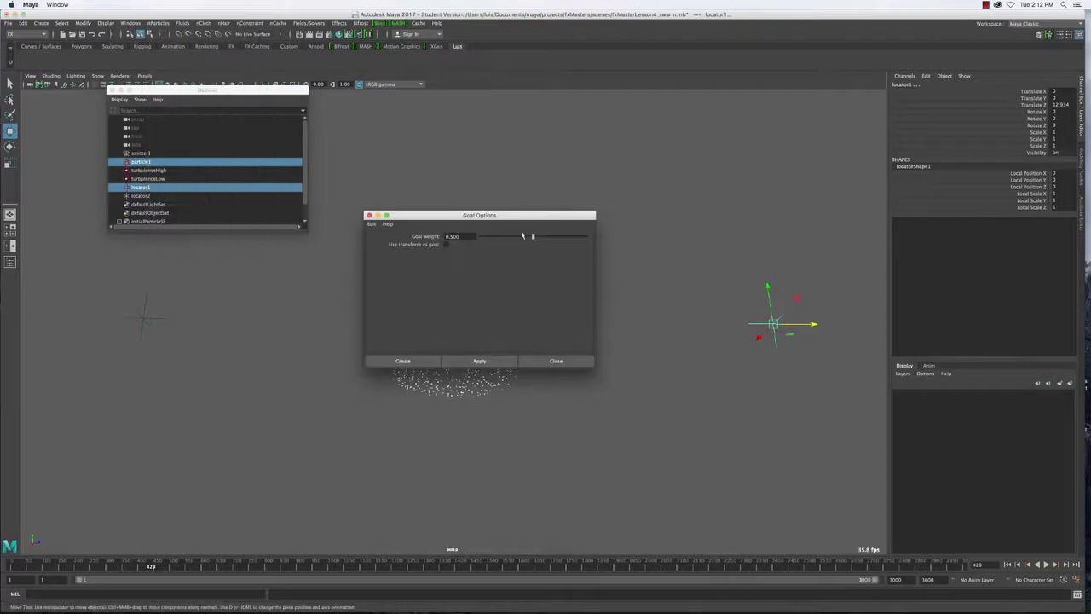
pyautogui.moveTo(432, 216); pyautogui.dragTo(576, 74)
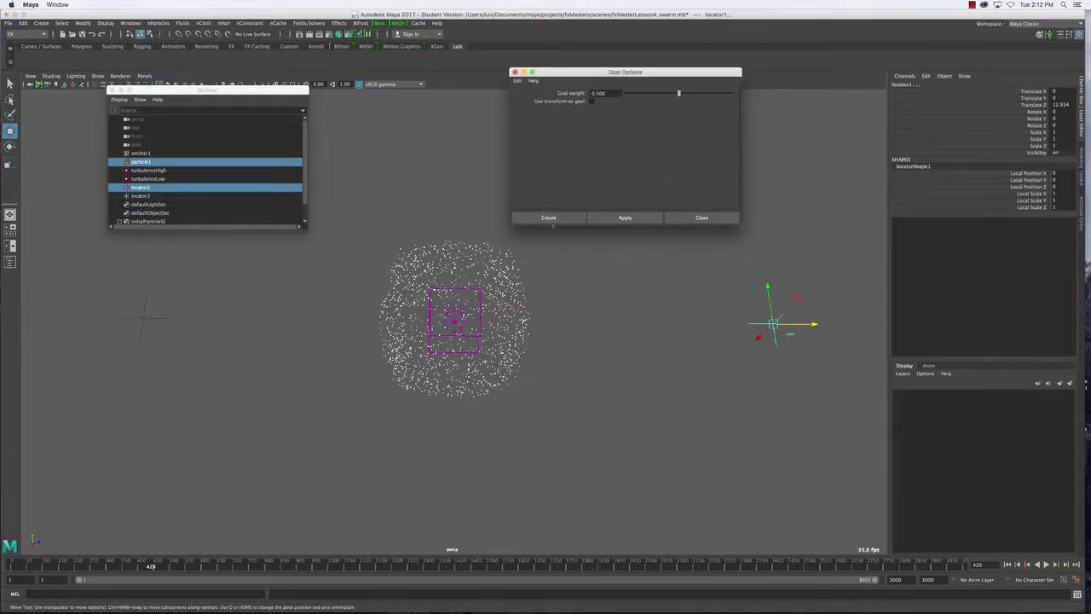
pyautogui.click(552, 219)
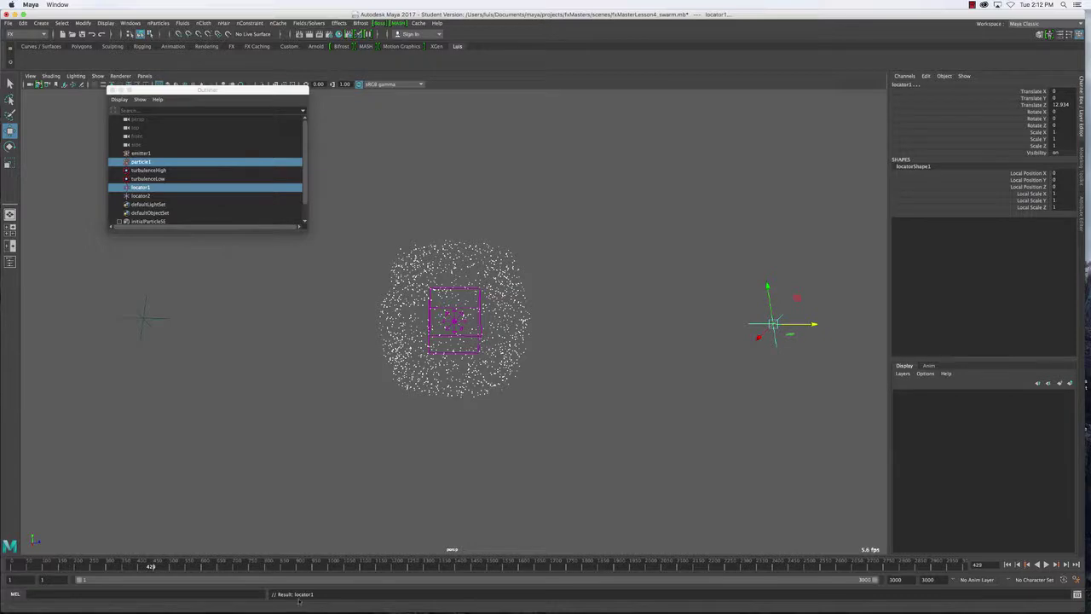
# Select the particles to review their goal attributes, deselect them, play the simulation and return to frame 1.
pyautogui.click(545, 266)
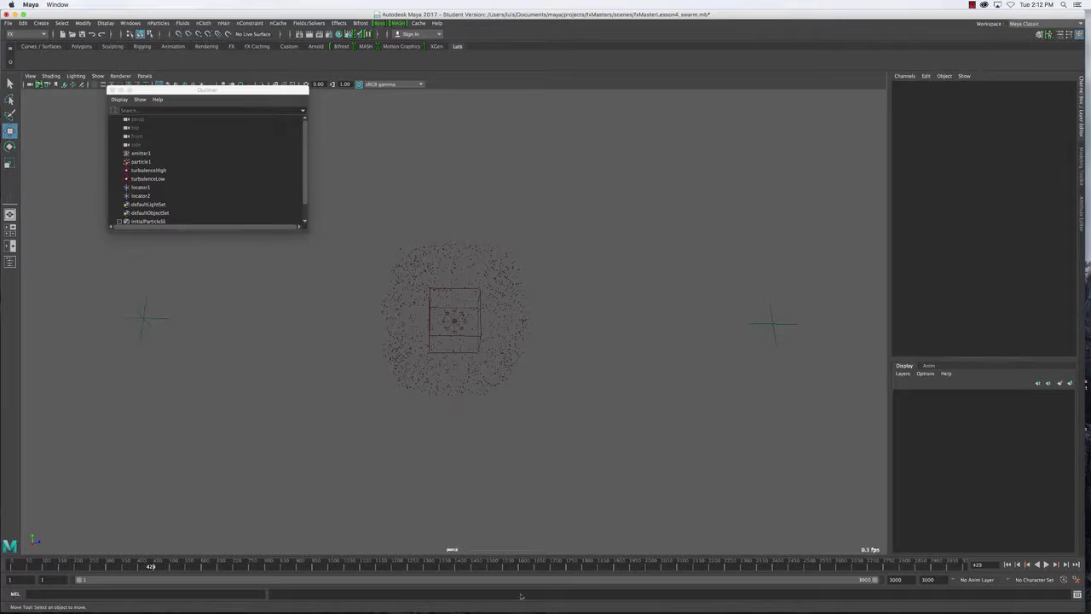
pyautogui.click(439, 256)
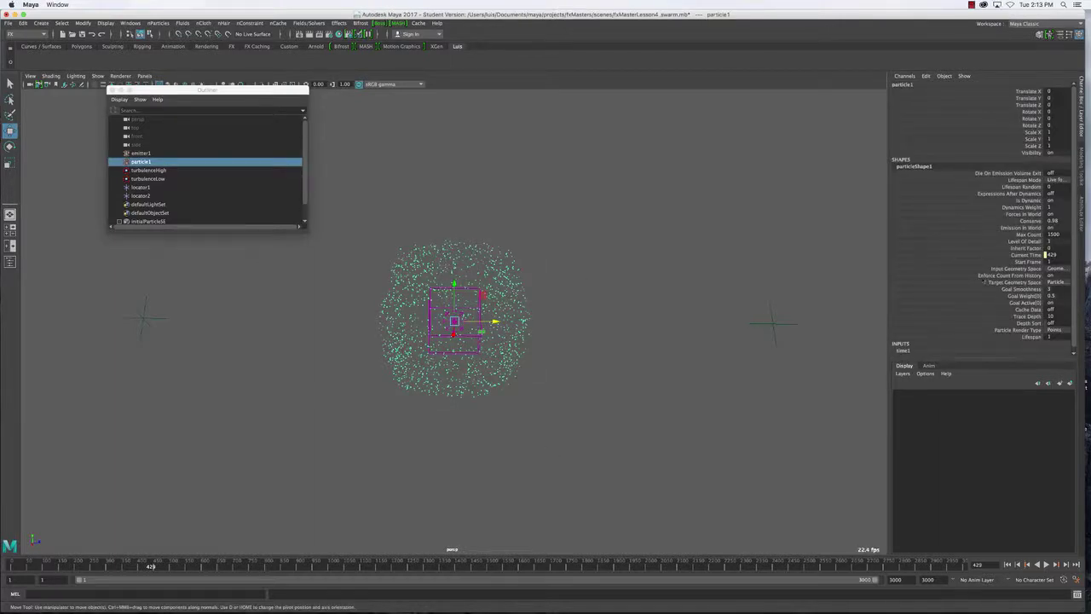
pyautogui.scroll(-1, 984, 282)
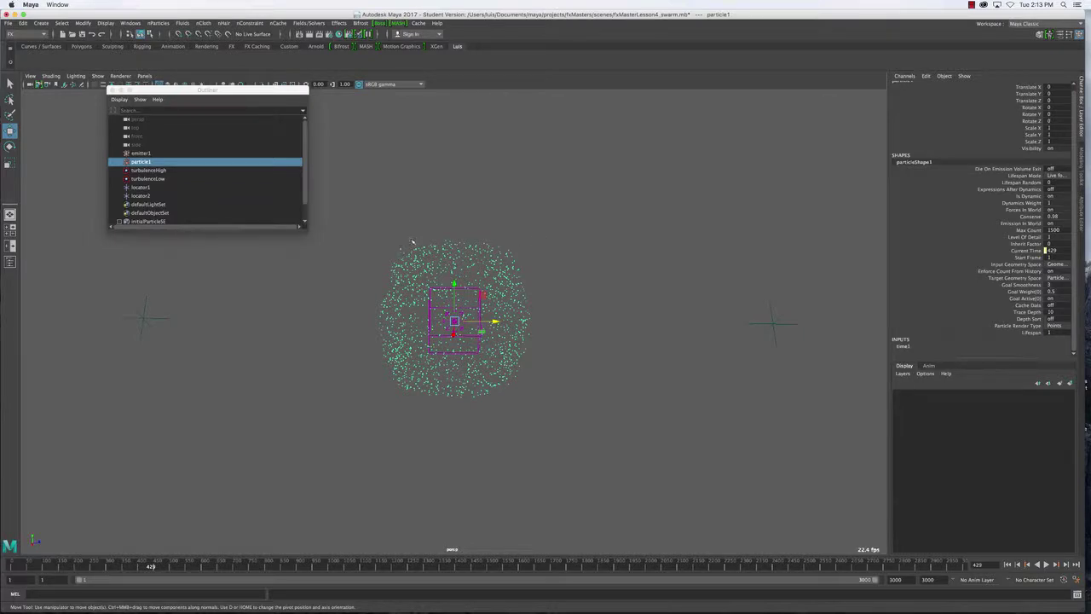
pyautogui.click(843, 443)
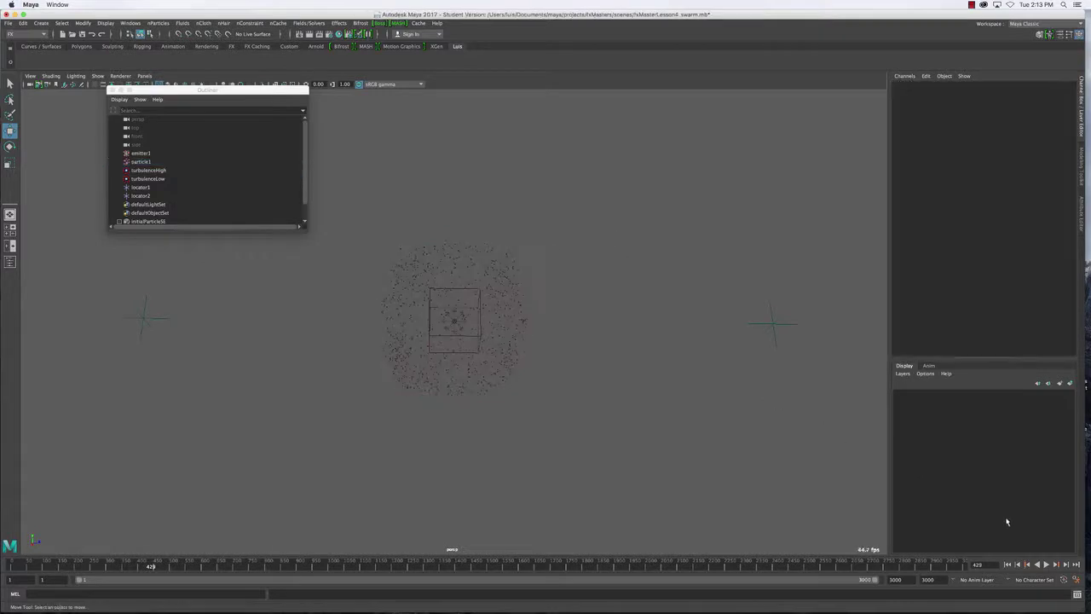
pyautogui.click(1047, 565)
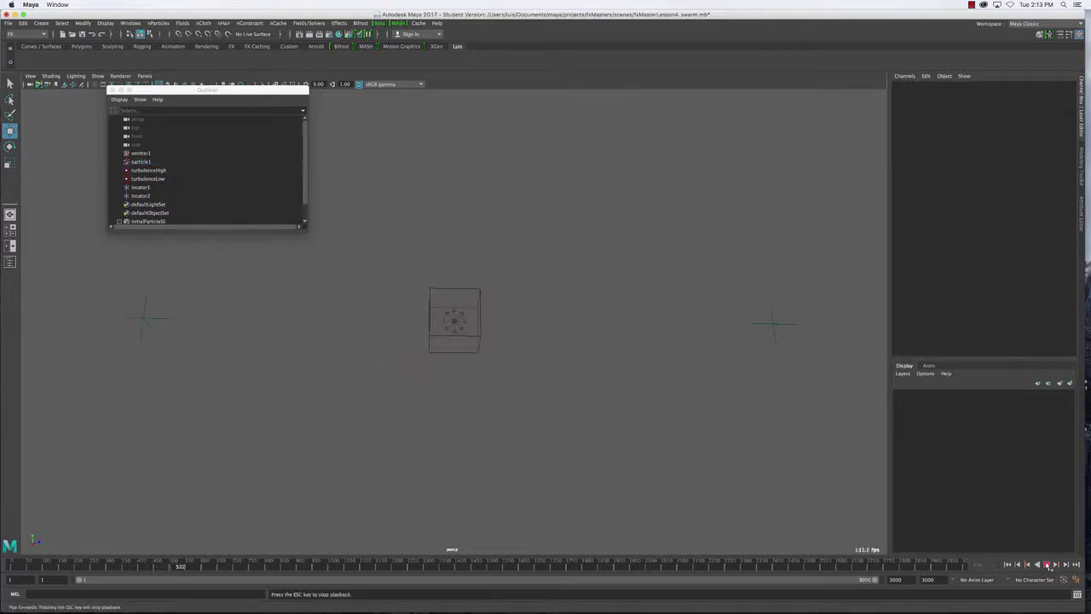
pyautogui.click(1047, 564)
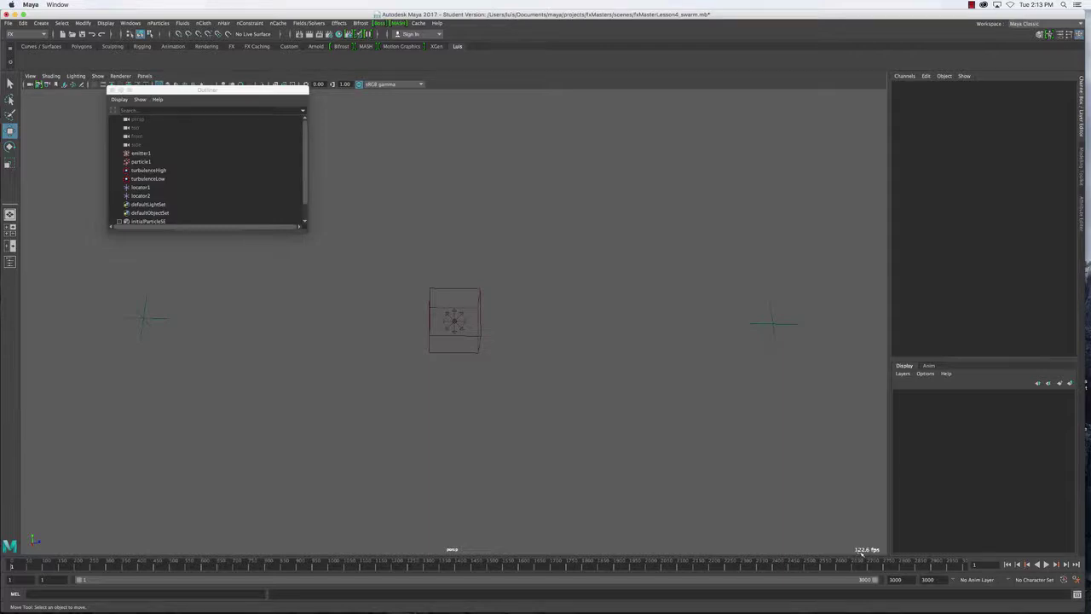
# Set the maximum playback speed to Real-time [24 fps] and save the preferences.
pyautogui.click(1076, 579)
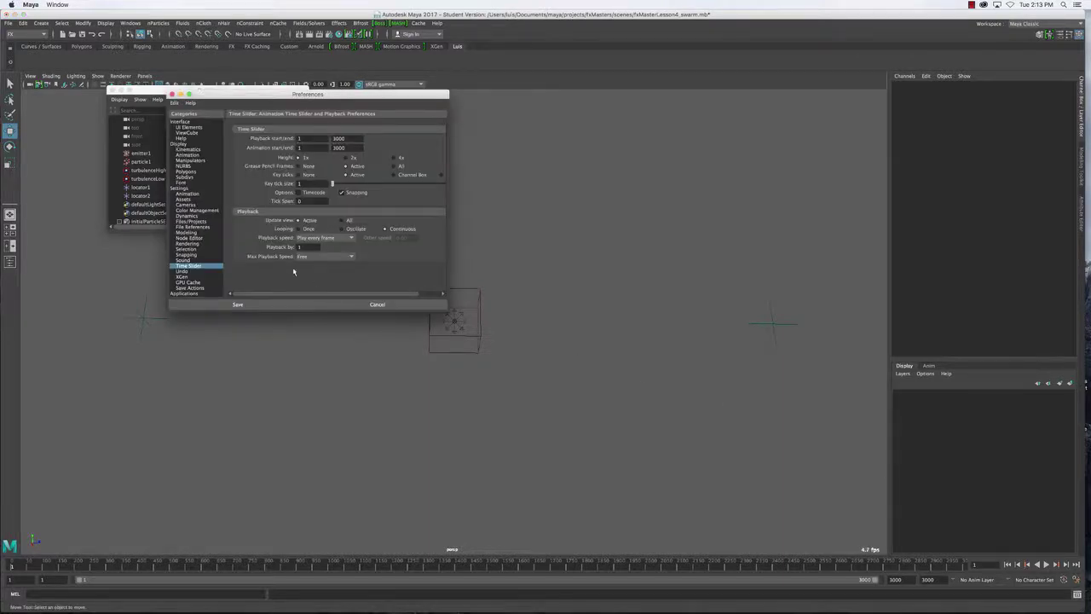
pyautogui.click(313, 257)
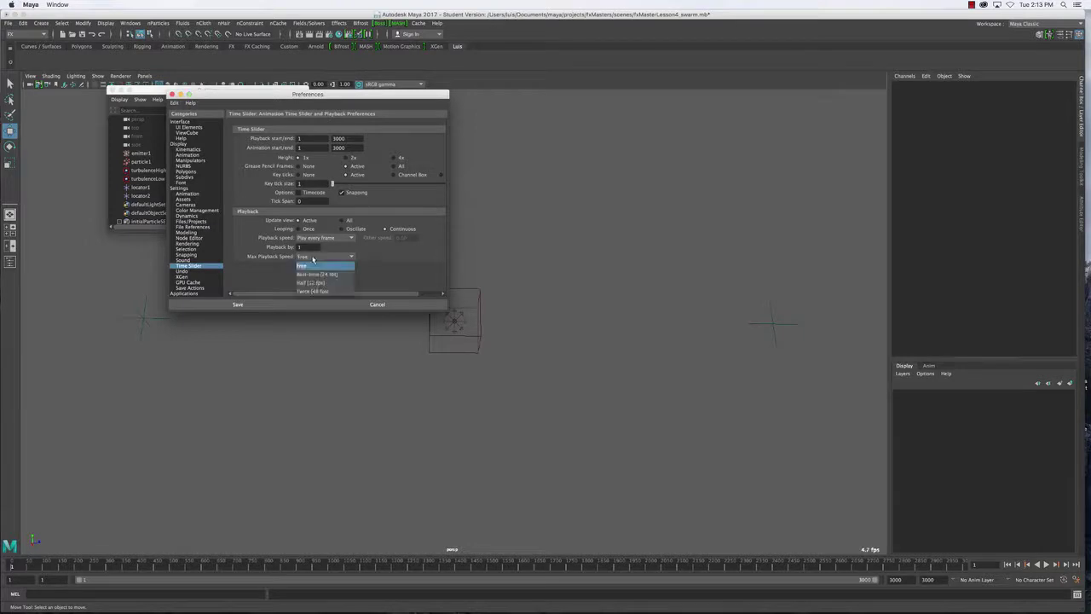
pyautogui.click(317, 274)
pyautogui.click(288, 303)
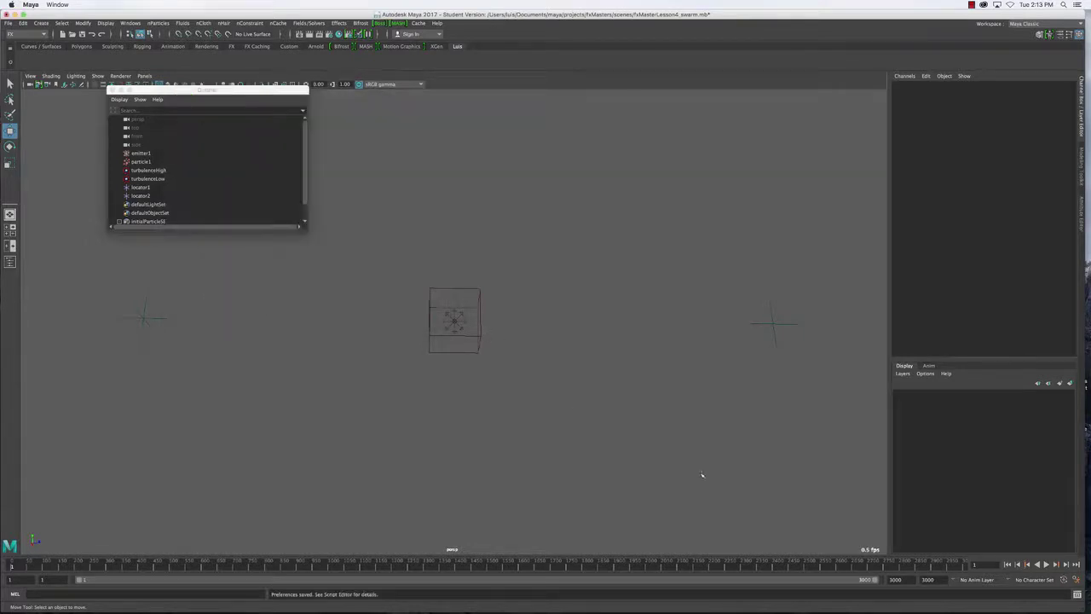
# Play the simulation to frame 94, examining how the particles gather around and overshoot the first locator.
pyautogui.click(1047, 565)
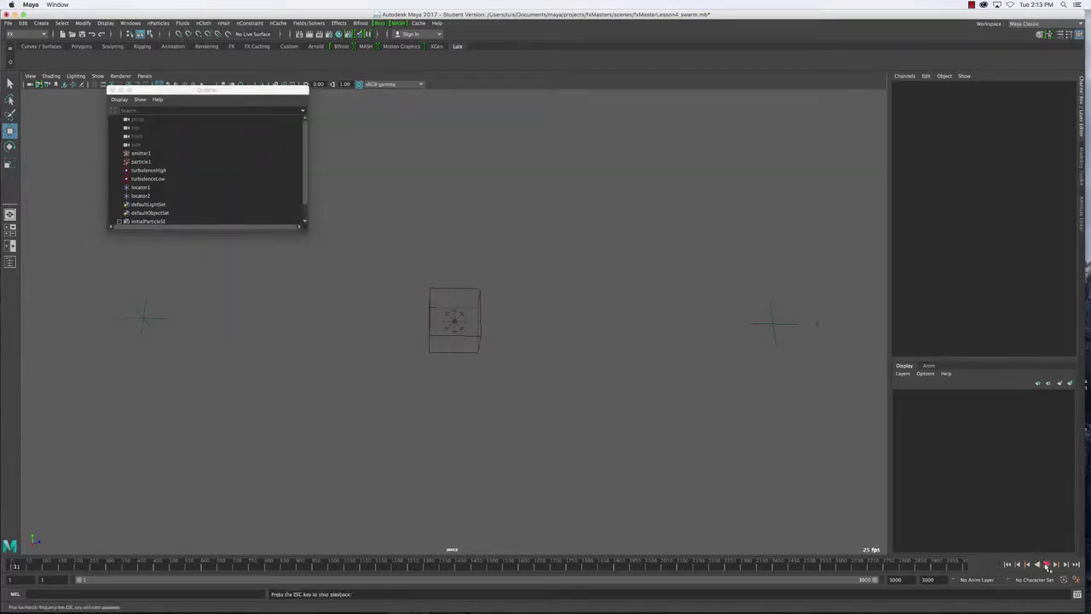
pyautogui.moveTo(655, 276); pyautogui.dragTo(690, 373)
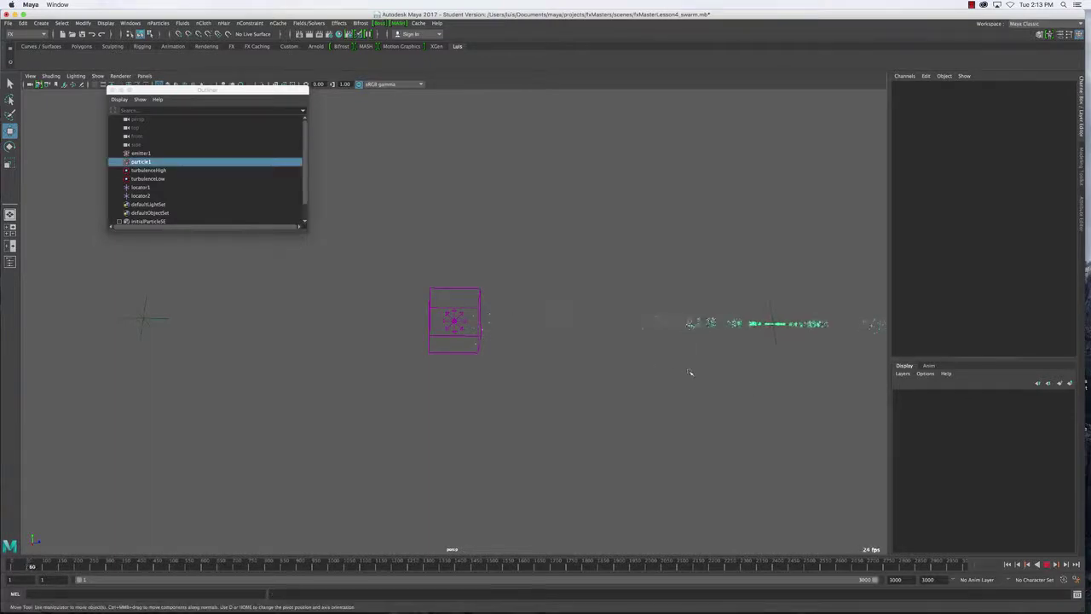
pyautogui.keyDown('alt'); pyautogui.moveTo(699, 390); pyautogui.dragTo(601, 395, button='right'); pyautogui.keyUp('alt')
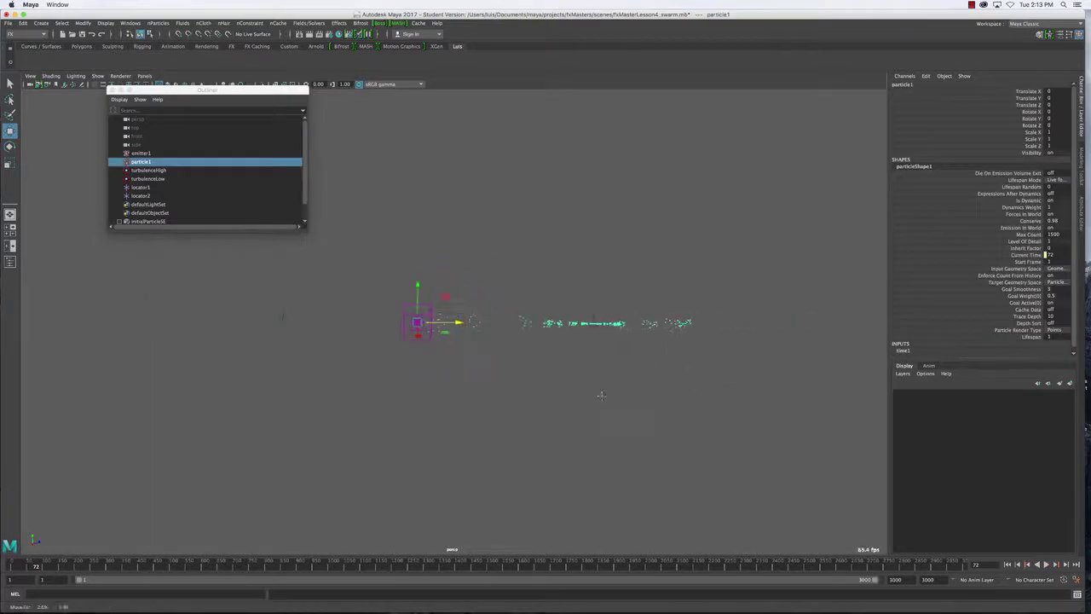
pyautogui.scroll(5, 604, 401)
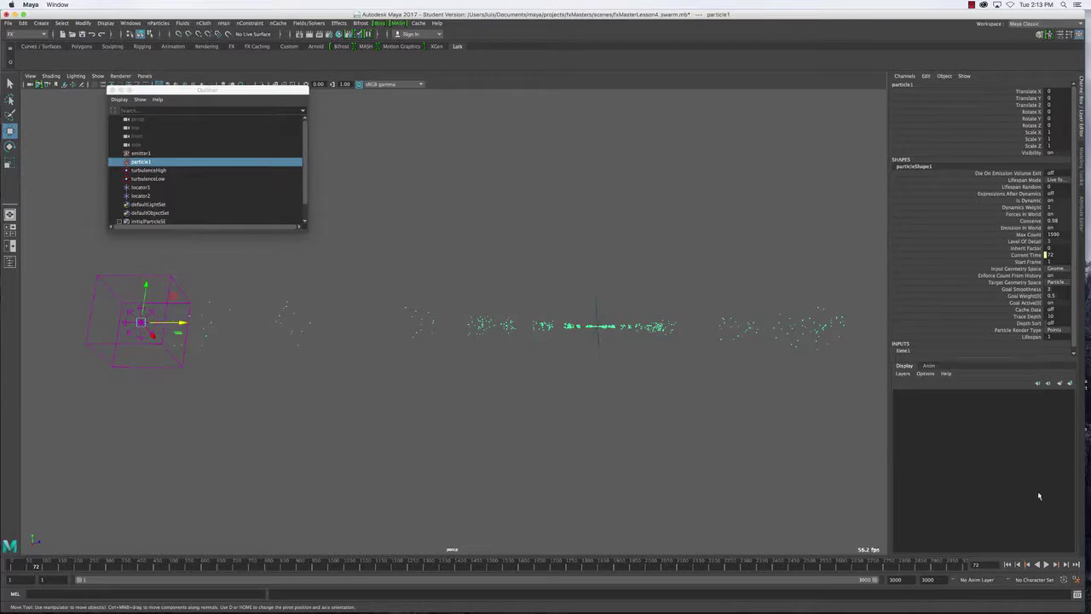
pyautogui.click(1047, 565)
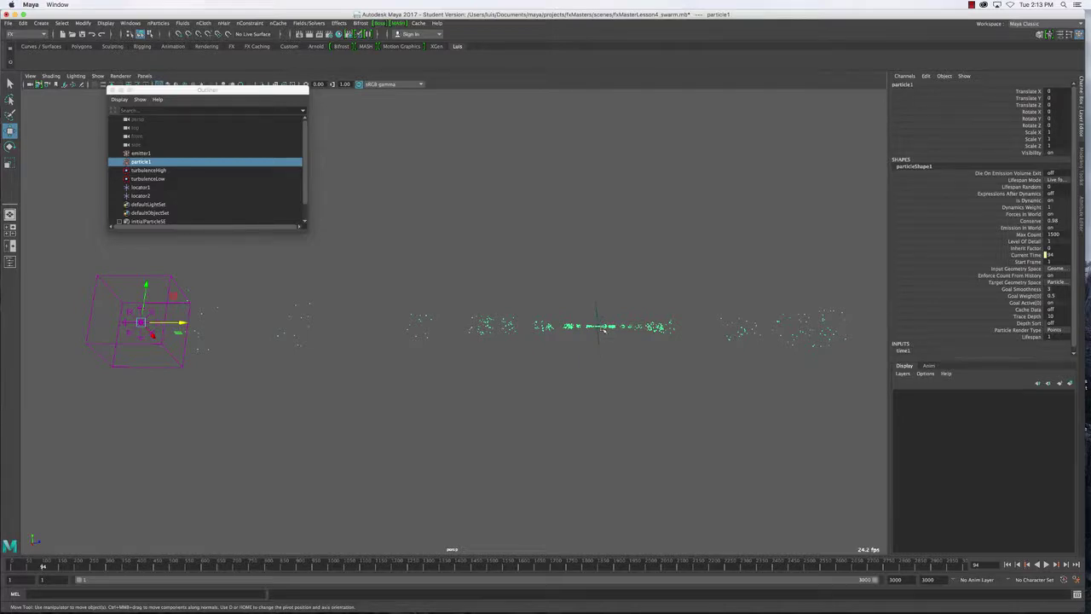
pyautogui.click(604, 300)
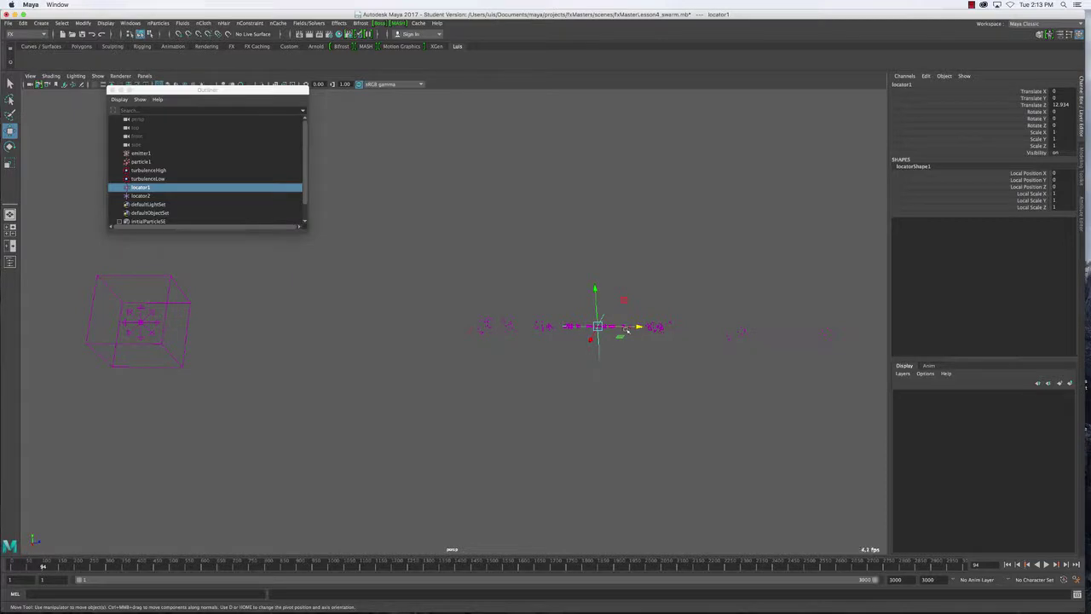
pyautogui.click(586, 312)
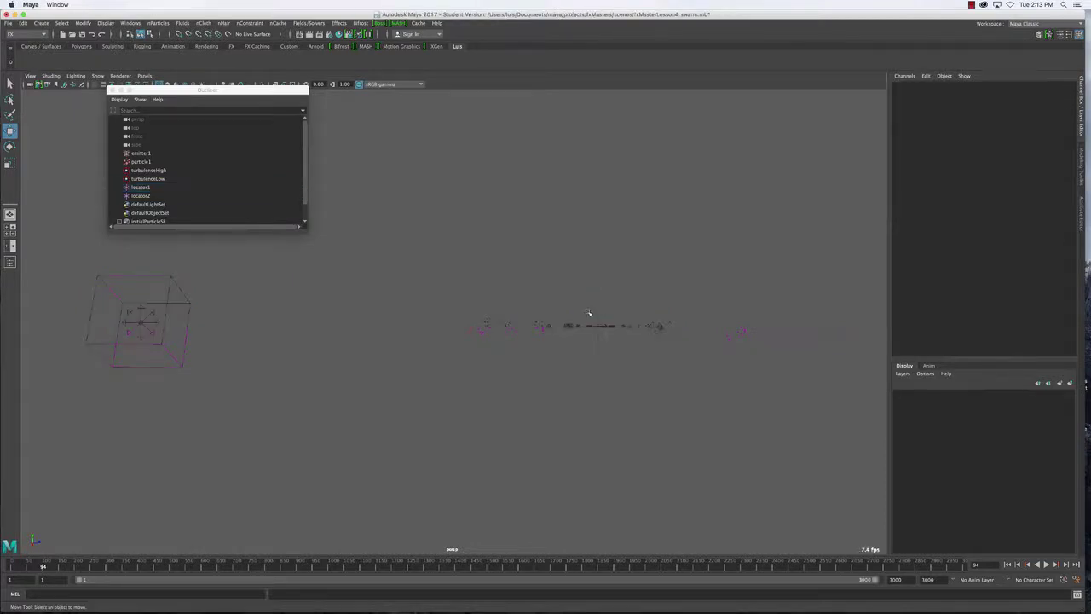
# Select the particles and set their Goal Weight[0] to 0.1.
pyautogui.moveTo(472, 305); pyautogui.dragTo(494, 375)
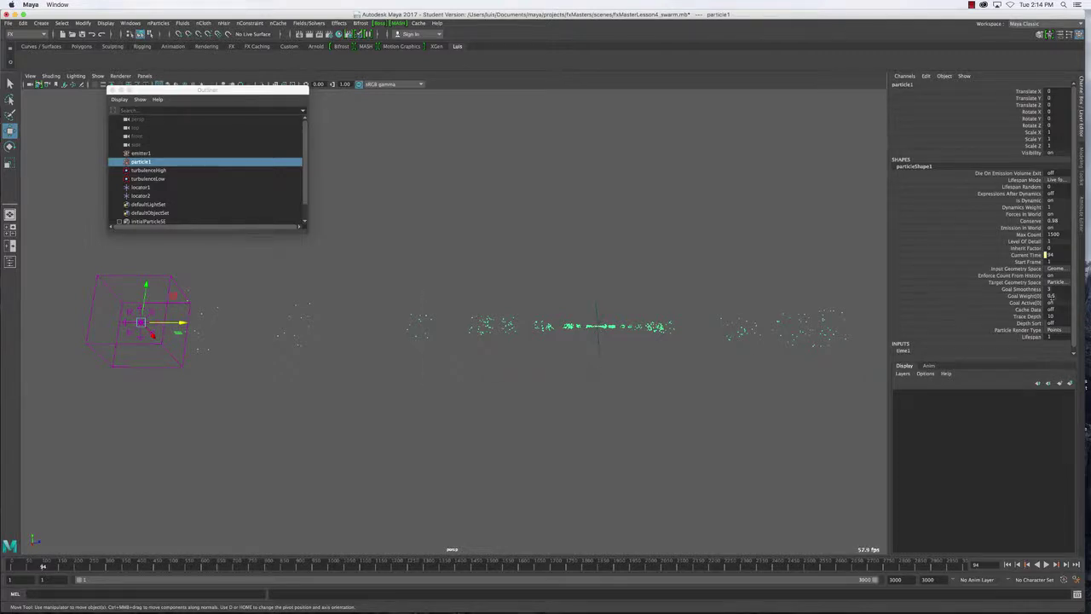
pyautogui.doubleClick(1053, 296)
pyautogui.write('0.3')
# Replay the simulation from frame 1, examining the particles' motion around the first locator from several angles.
pyautogui.click(1008, 564)
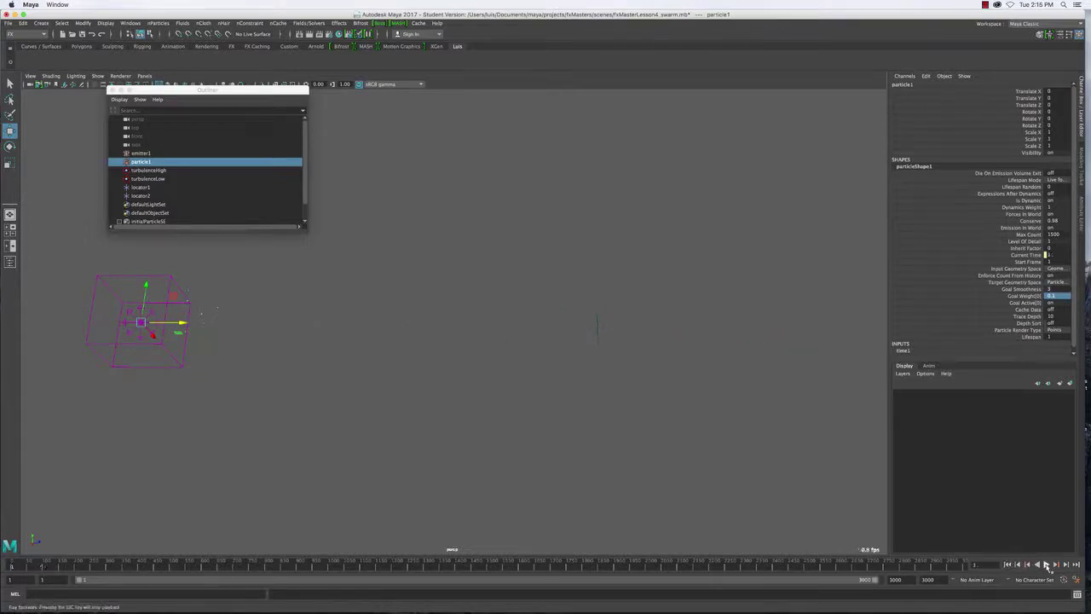
pyautogui.click(1047, 564)
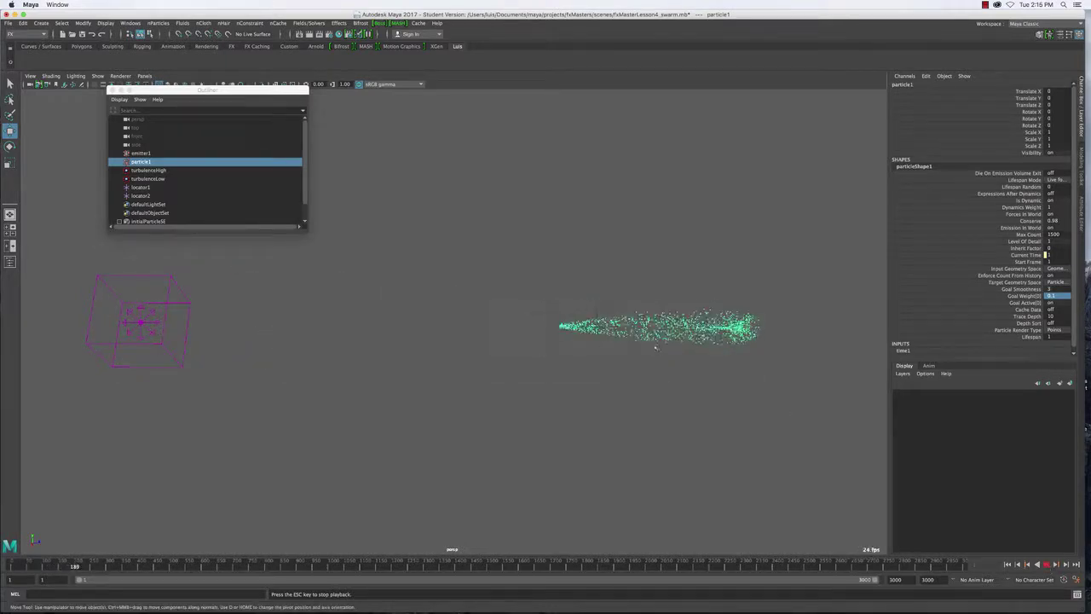
pyautogui.keyDown('alt'); pyautogui.moveTo(629, 380); pyautogui.dragTo(639, 439); pyautogui.keyUp('alt')
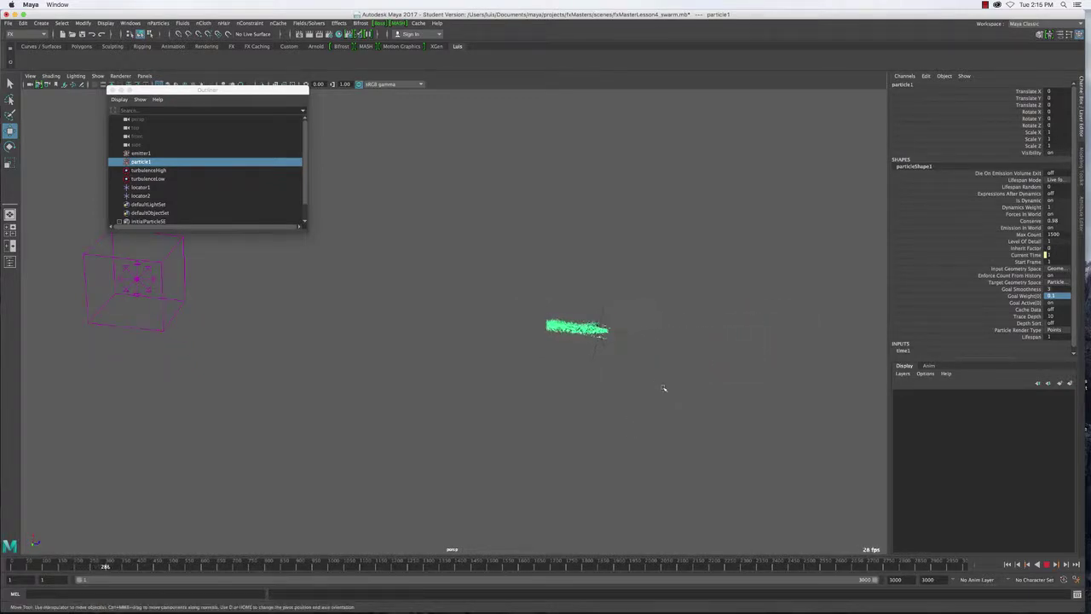
pyautogui.click(630, 309)
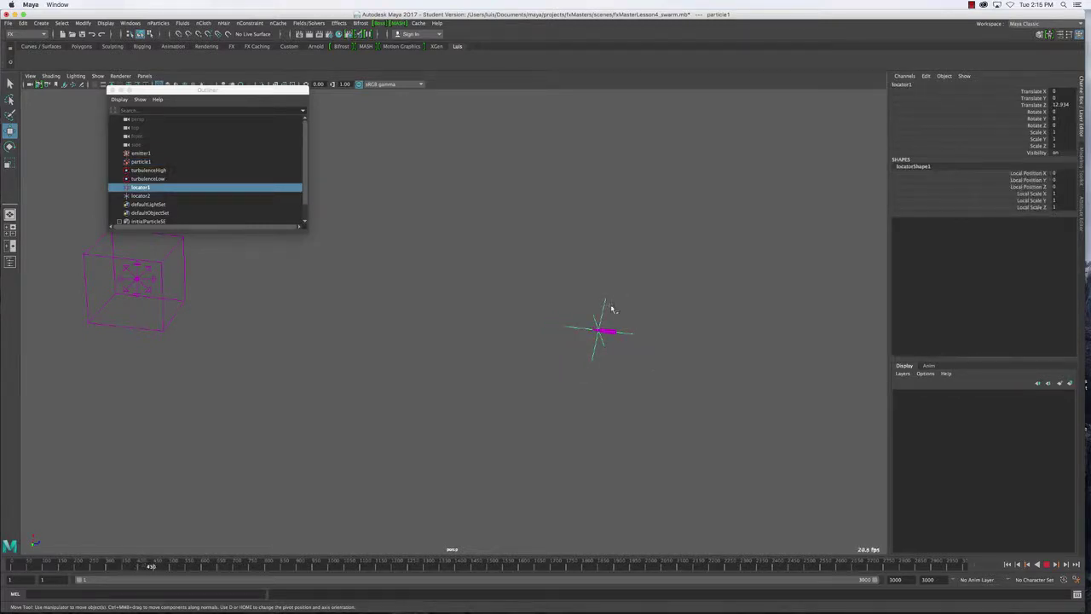
pyautogui.keyDown('alt'); pyautogui.moveTo(611, 309); pyautogui.dragTo(618, 293); pyautogui.keyUp('alt')
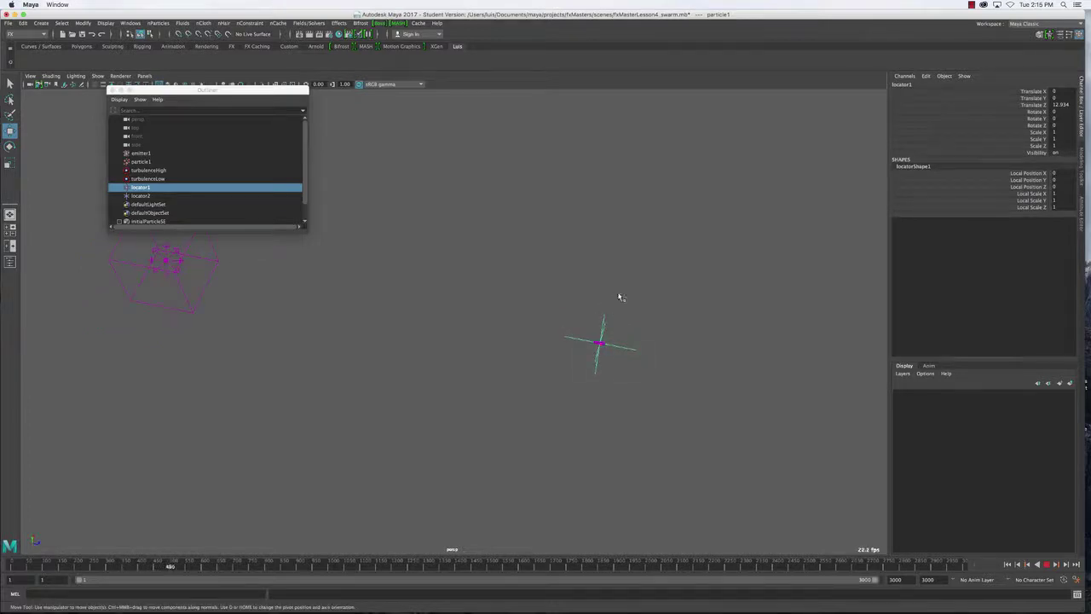
# Stop at frame 600 and move the first locator along X to about 6.83.
pyautogui.click(10, 101)
pyautogui.click(11, 115)
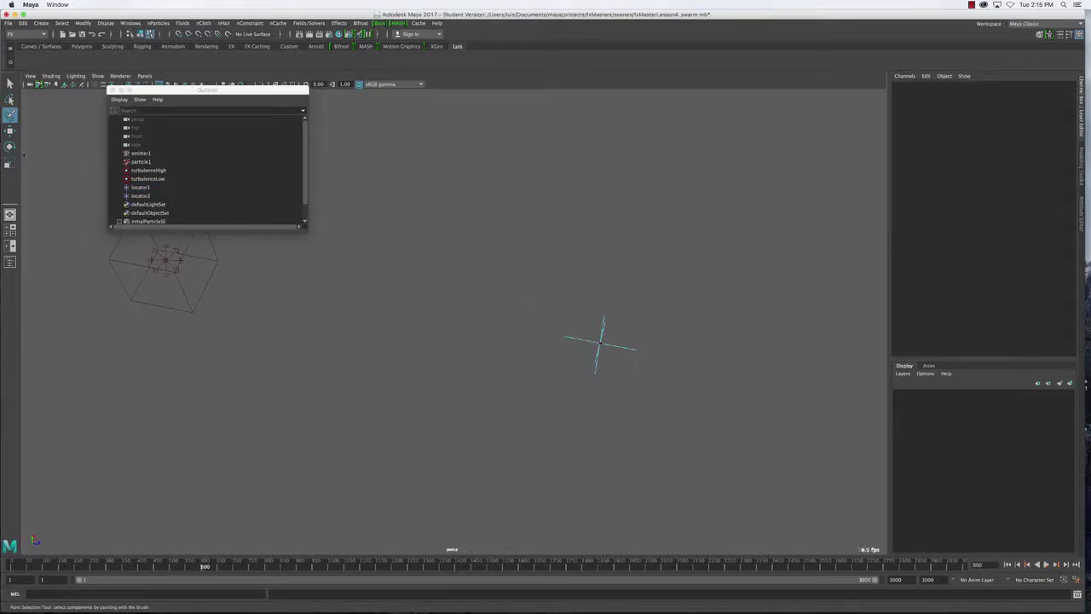
pyautogui.click(10, 146)
pyautogui.click(11, 162)
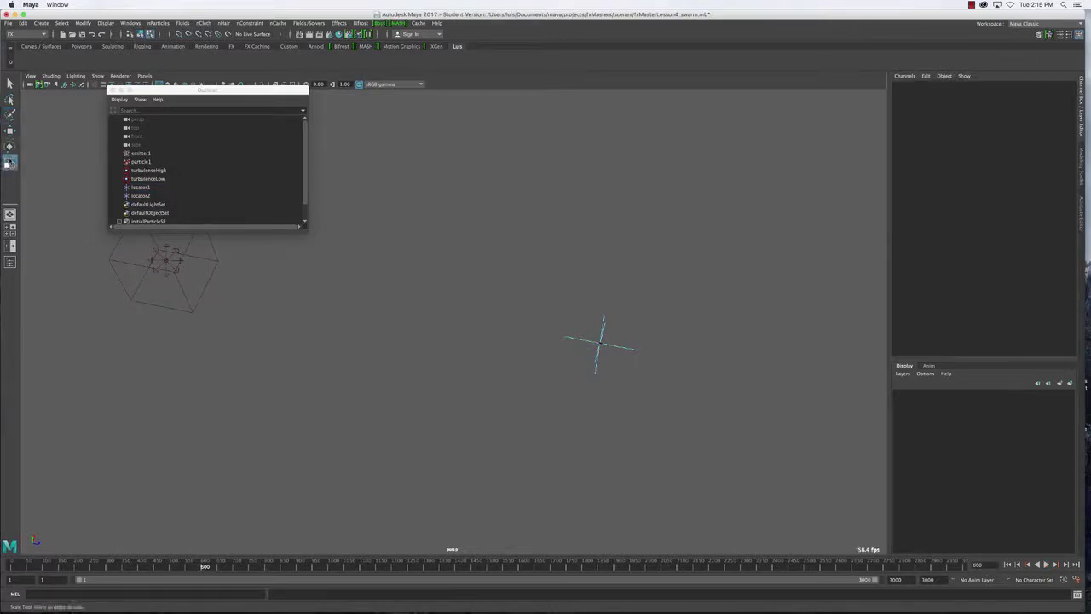
pyautogui.click(599, 317)
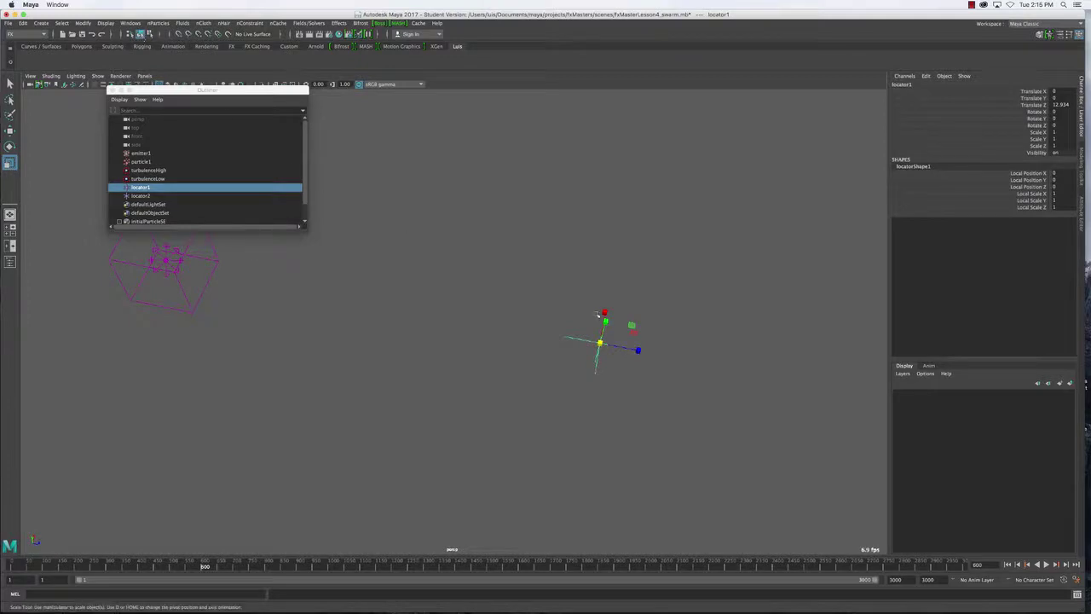
pyautogui.press('w')
pyautogui.moveTo(608, 308); pyautogui.dragTo(632, 158)
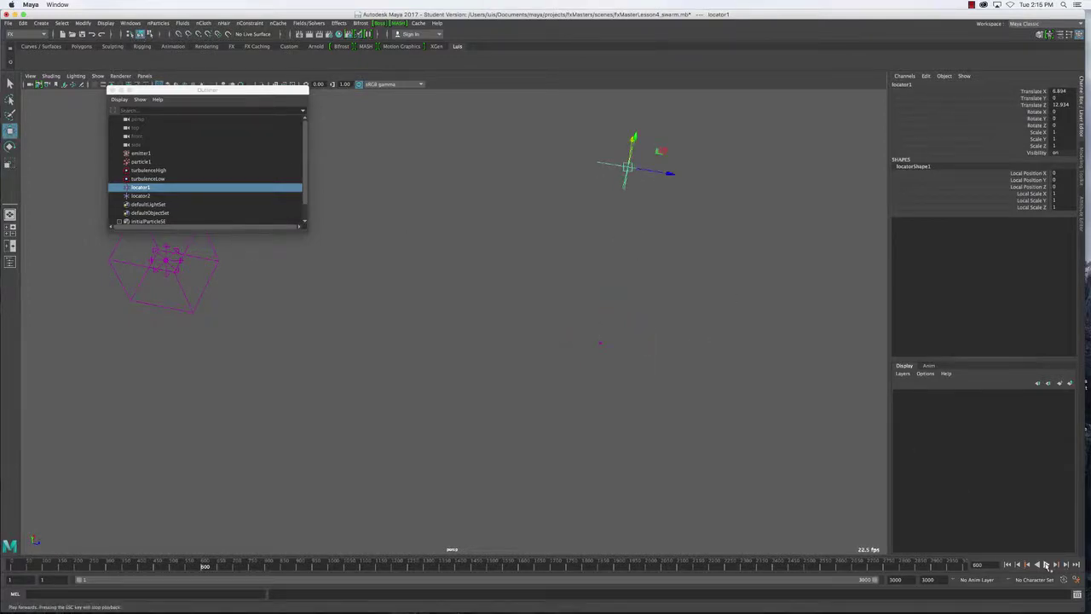
# Select the particles and play on from frame 600, watching how they follow the relocated first locator.
pyautogui.moveTo(595, 330); pyautogui.dragTo(618, 359)
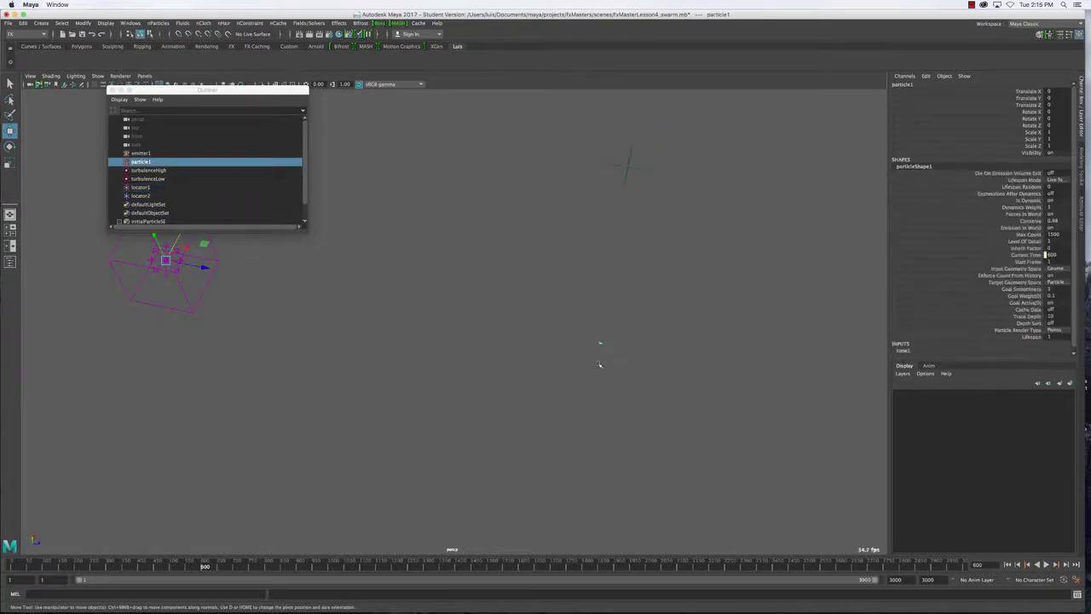
pyautogui.click(1047, 564)
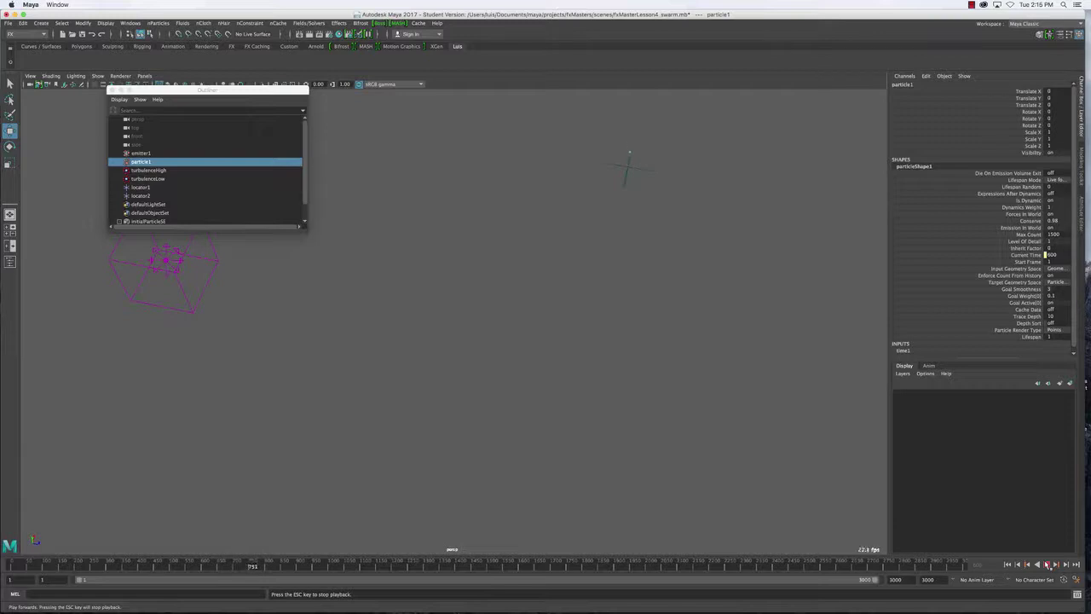
pyautogui.click(1047, 564)
# Rewind to frame 1 and move the first locator back along X to about 0.1.
pyautogui.click(1008, 565)
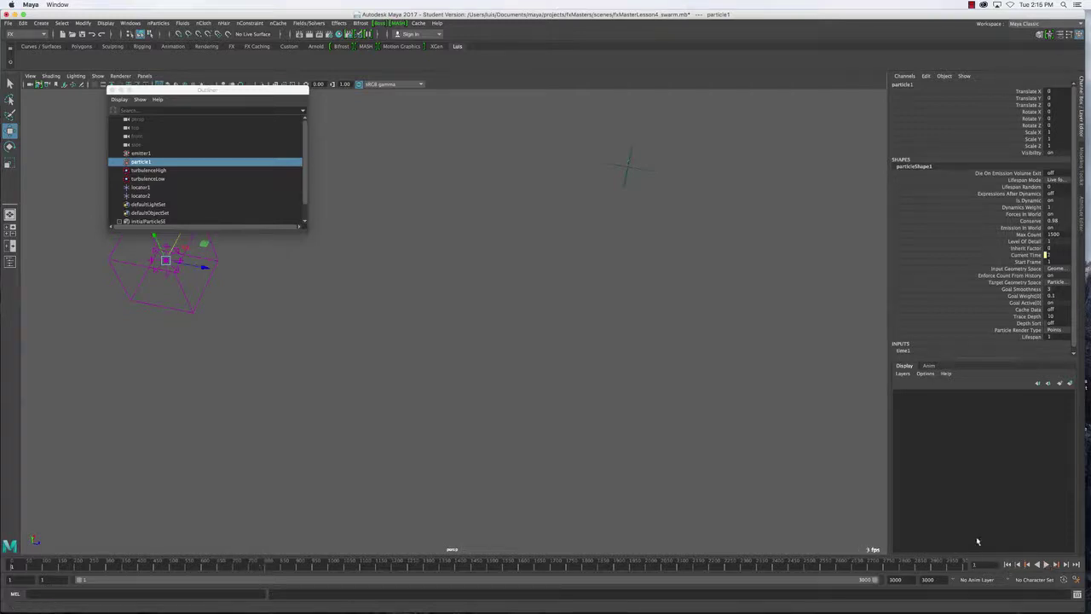
pyautogui.click(628, 166)
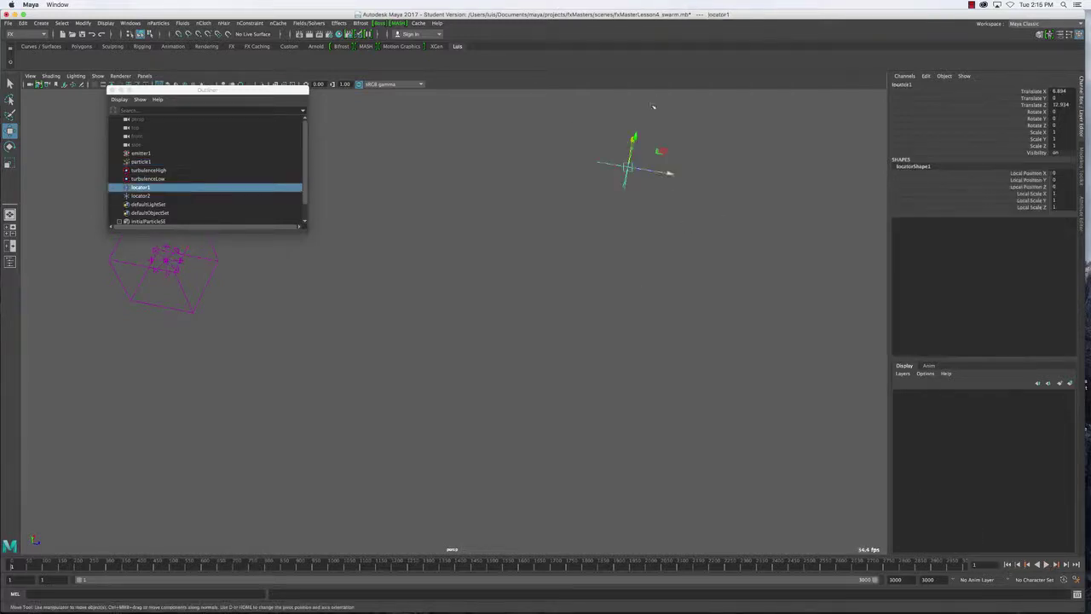
pyautogui.moveTo(635, 137); pyautogui.dragTo(701, 324)
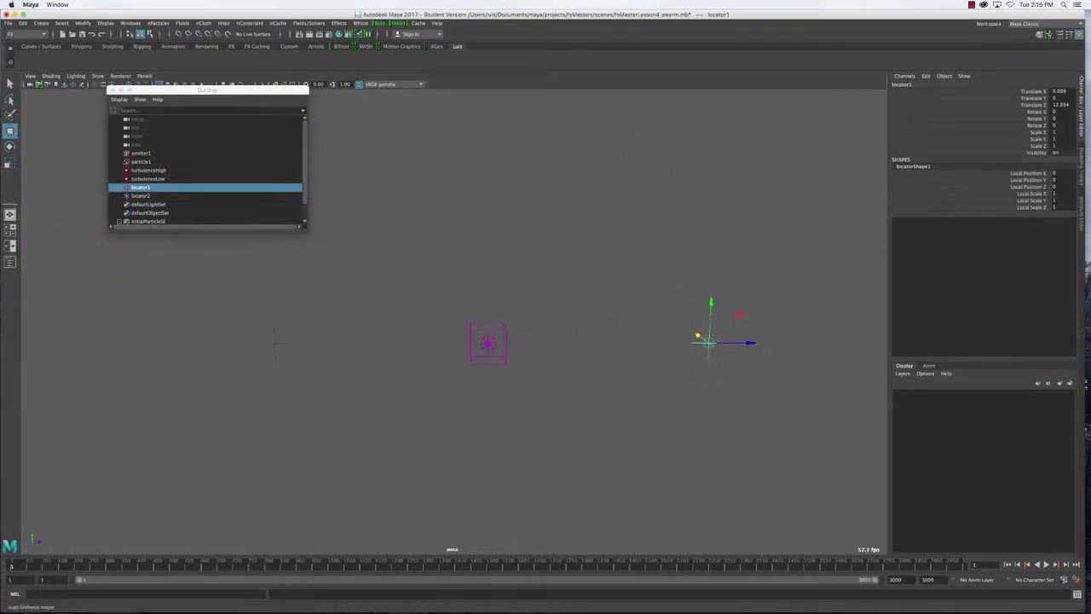
# Play to frame 24, select the particles and the second locator, and make that locator a goal of the particles.
pyautogui.click(1046, 564)
pyautogui.press('Escape')
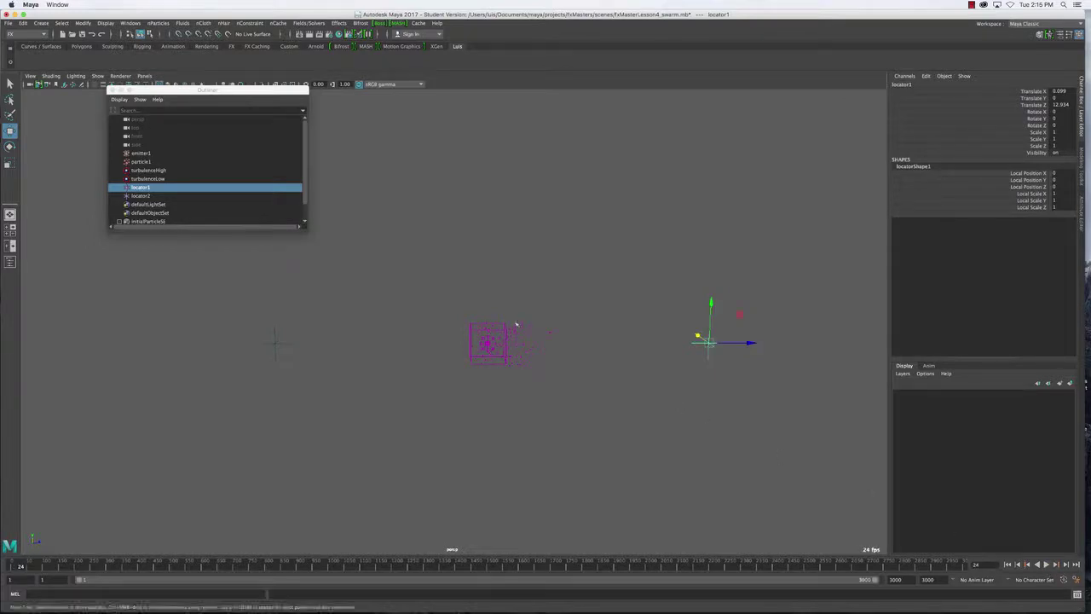
pyautogui.click(528, 340)
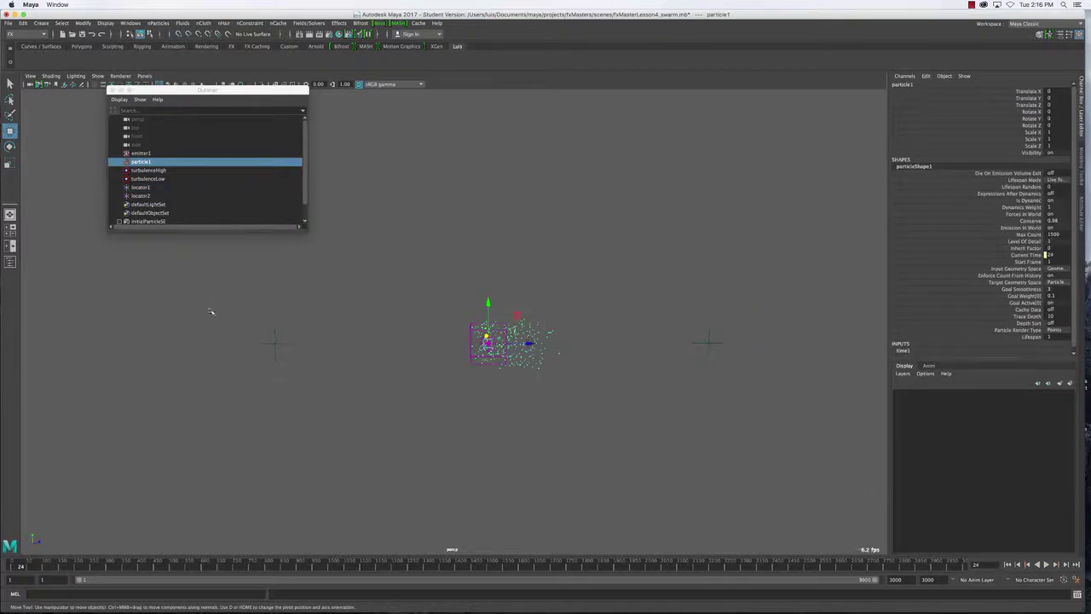
pyautogui.keyDown('shift'); pyautogui.moveTo(212, 312); pyautogui.dragTo(316, 365); pyautogui.keyUp('shift')
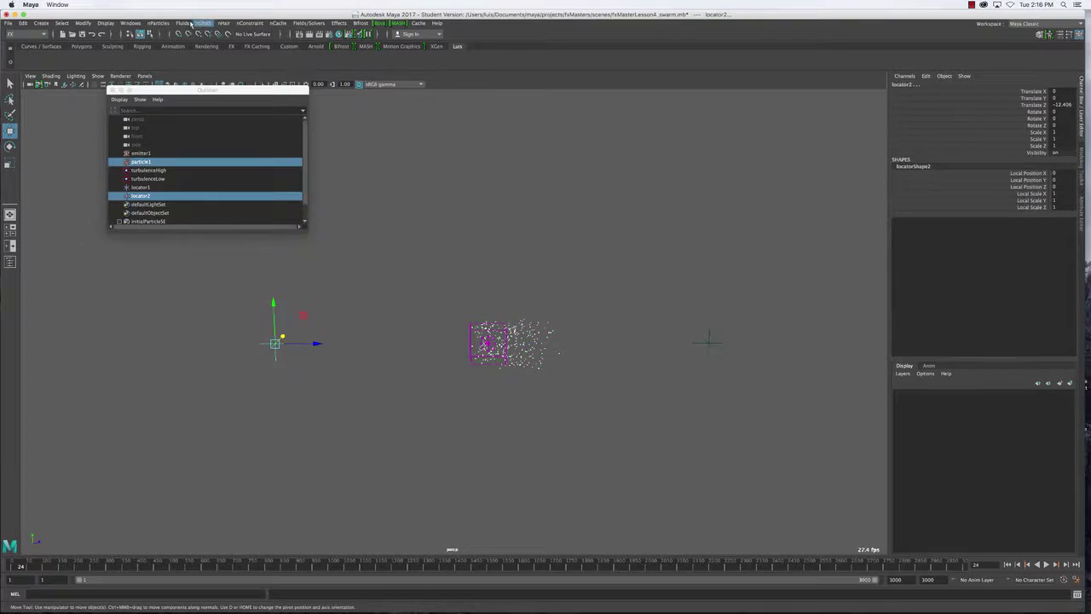
pyautogui.click(157, 23)
pyautogui.click(165, 62)
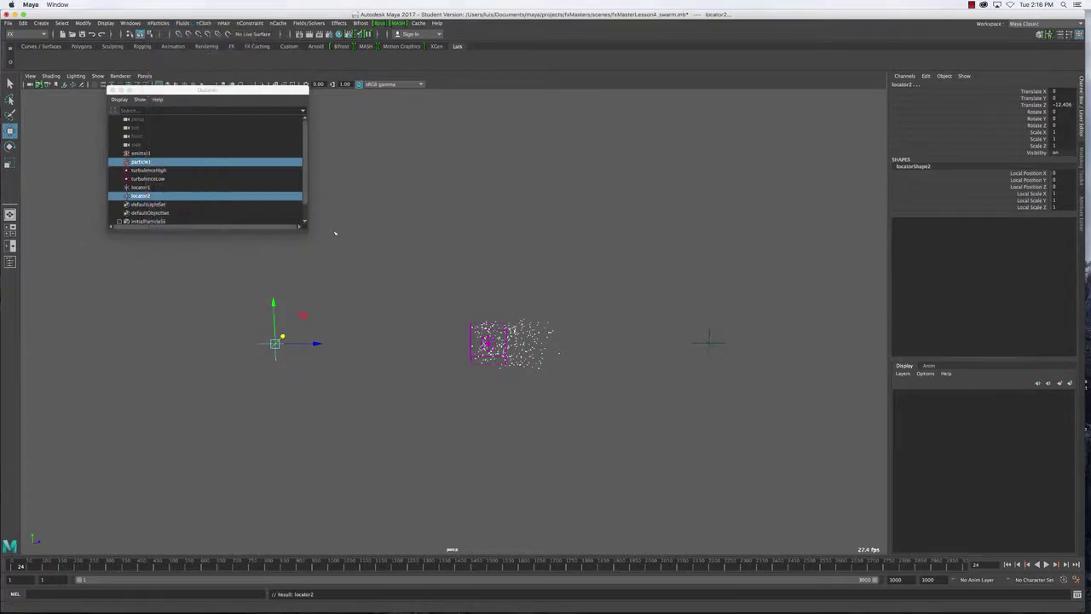
# Select the particles and examine their Goal Weight and Goal Active attributes for the two locator goals.
pyautogui.click(143, 162)
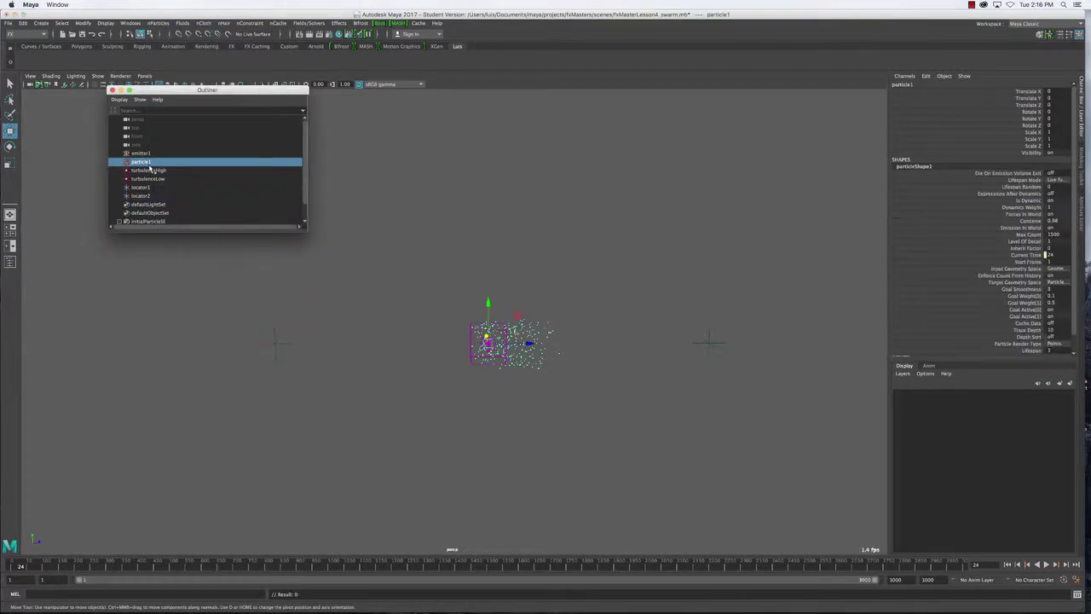
pyautogui.click(1027, 296)
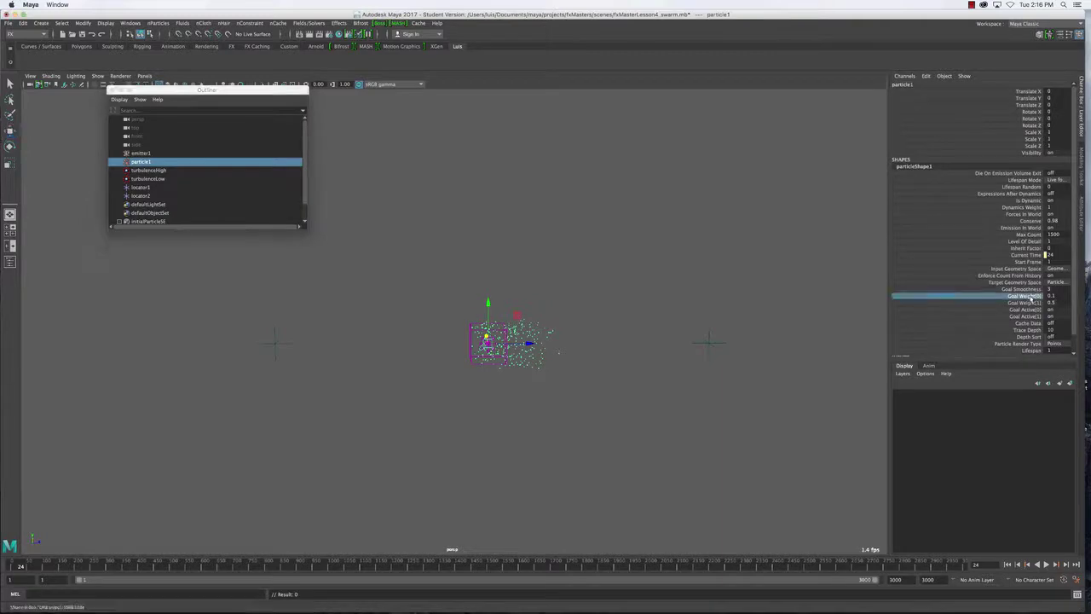
pyautogui.click(1031, 304)
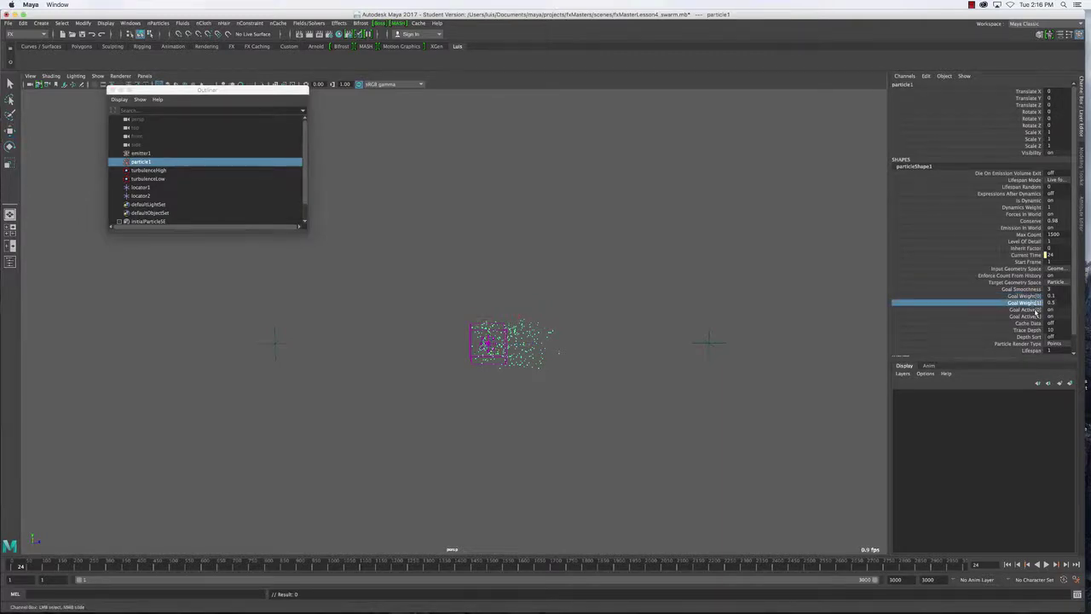
pyautogui.click(1031, 311)
pyautogui.click(1030, 317)
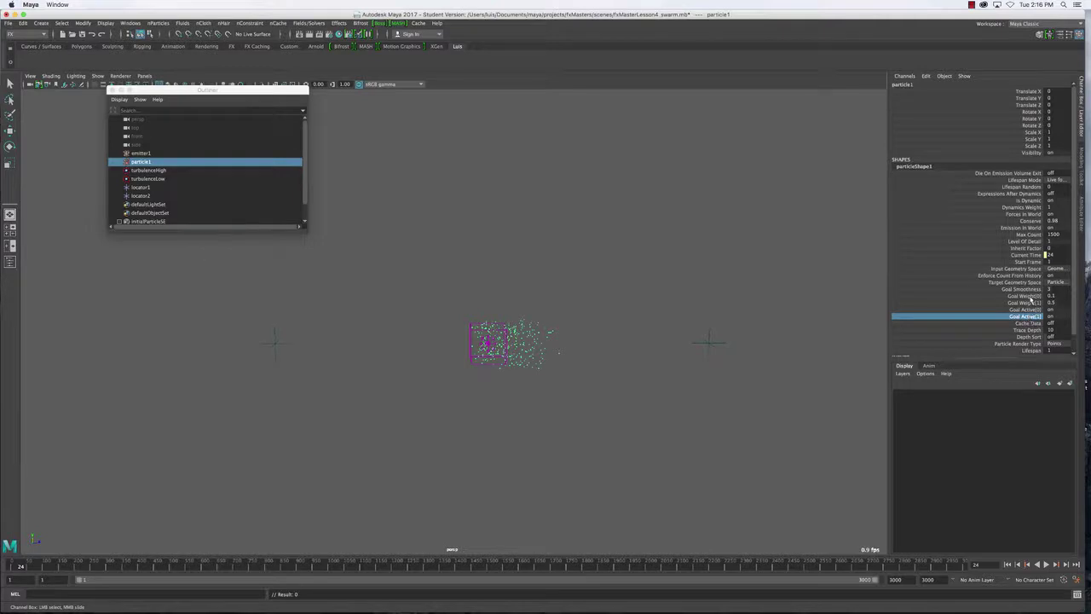
pyautogui.click(1032, 296)
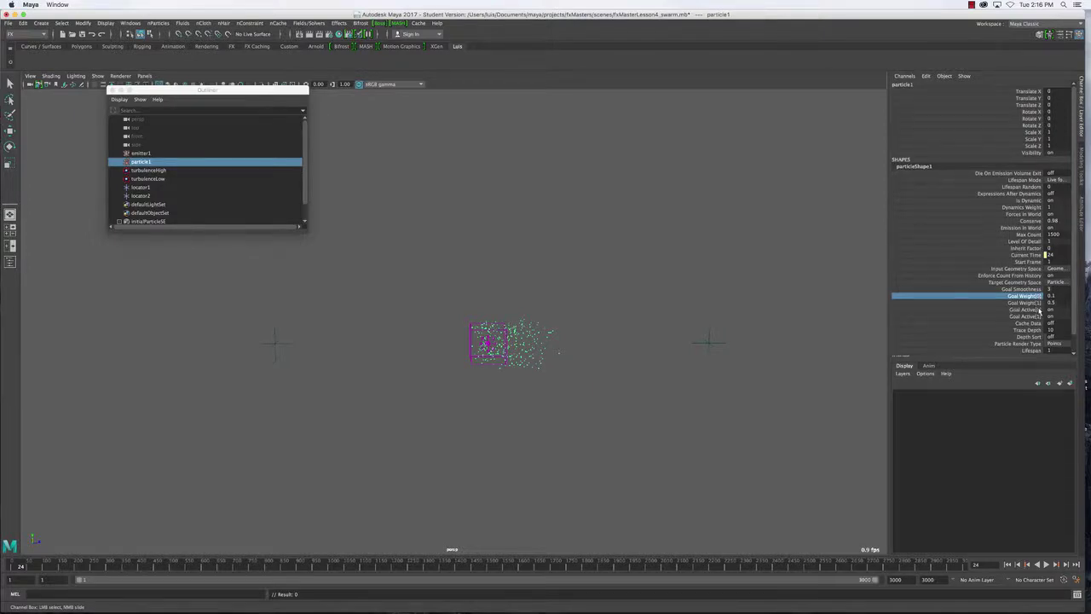
pyautogui.click(1030, 304)
pyautogui.click(1027, 296)
pyautogui.click(1031, 303)
pyautogui.click(1028, 297)
pyautogui.click(1030, 303)
pyautogui.click(1029, 296)
pyautogui.click(1034, 309)
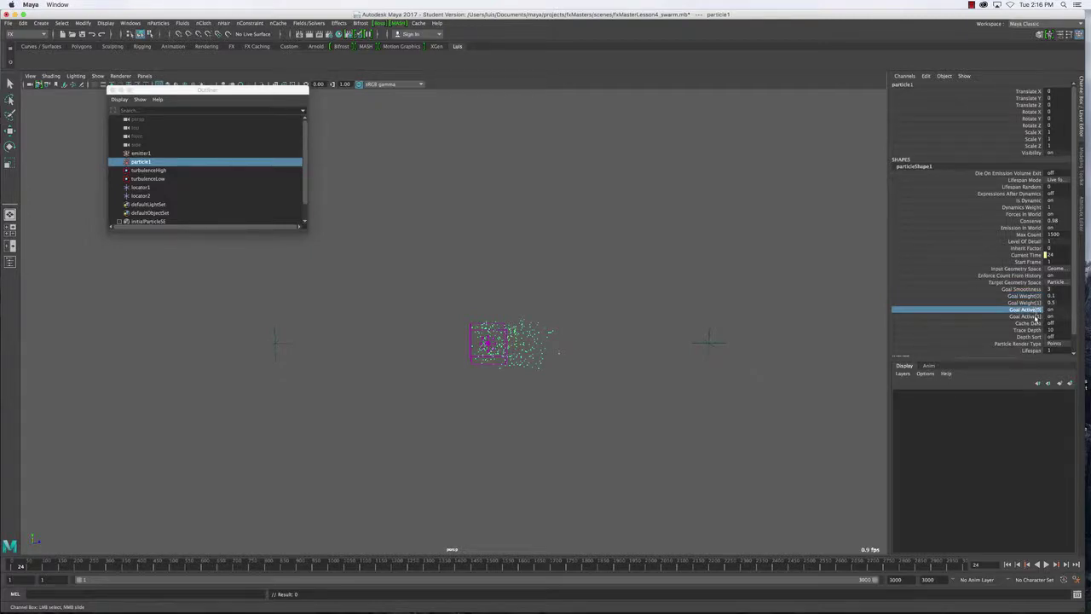
pyautogui.click(1035, 316)
pyautogui.click(1035, 312)
pyautogui.click(1035, 316)
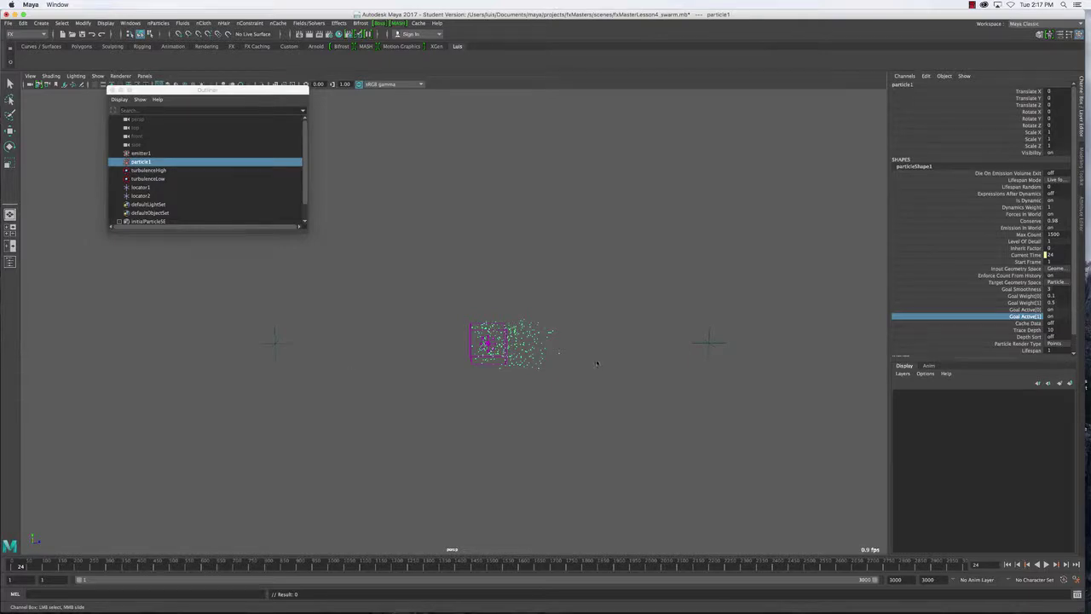
# Replay the simulation from frame 1 to frame 180, watching how the particles respond to both goals.
pyautogui.click(1009, 564)
pyautogui.click(1047, 565)
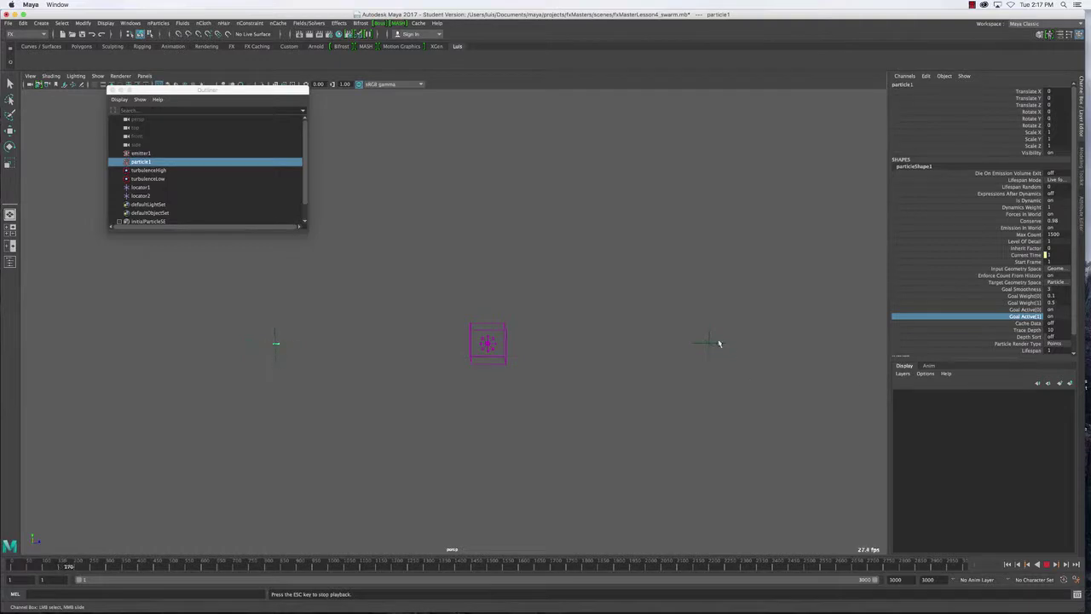
pyautogui.press('Escape')
# Move the first locator up along Y to about 11.7 and play on to frame 214.
pyautogui.moveTo(700, 327); pyautogui.dragTo(735, 360)
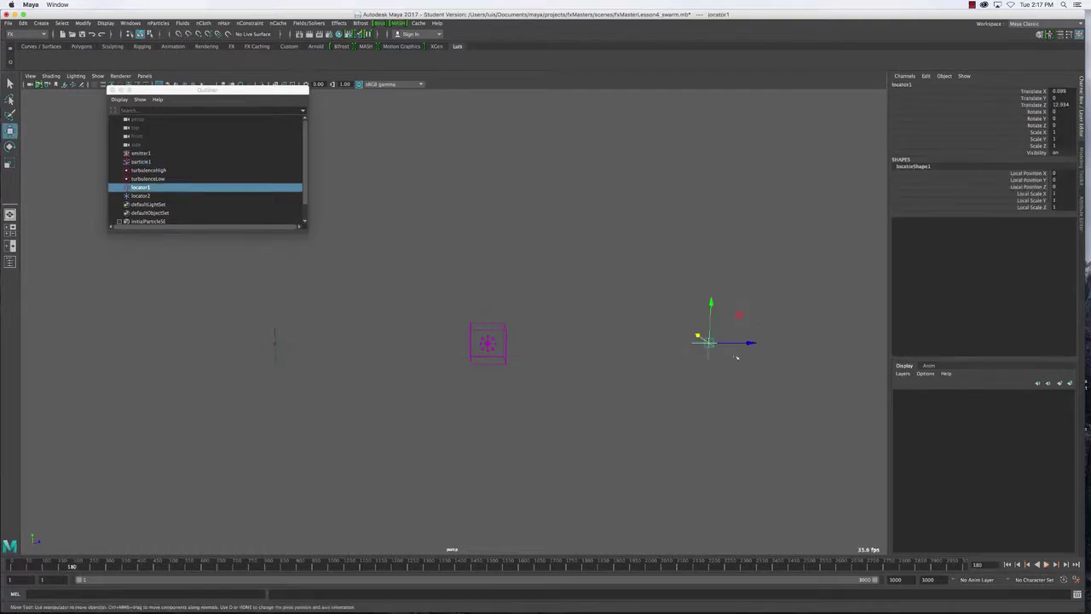
pyautogui.moveTo(712, 304); pyautogui.dragTo(721, 101)
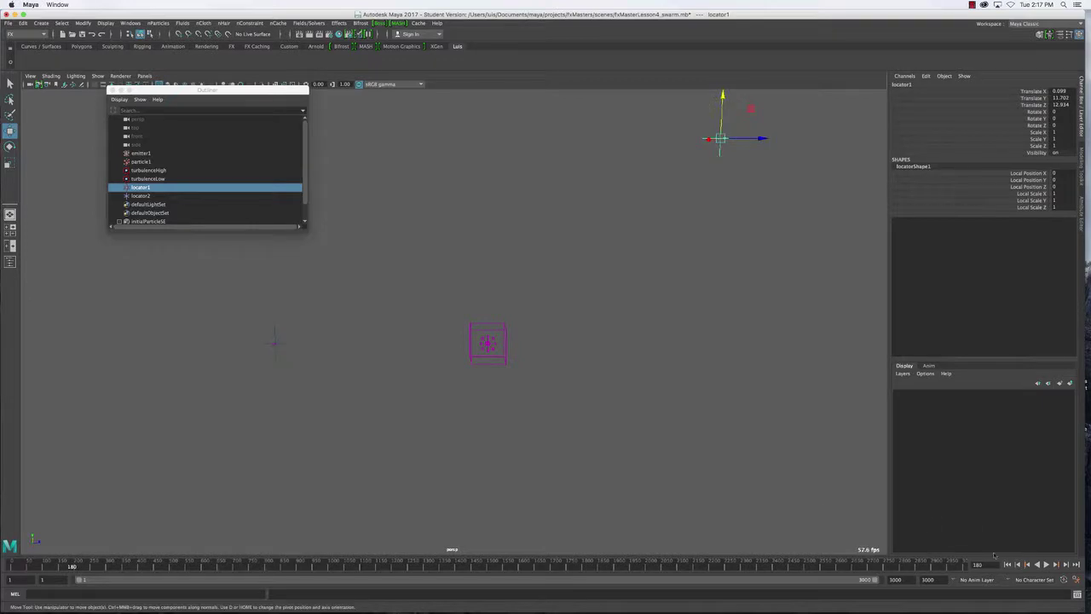
pyautogui.click(1046, 564)
pyautogui.click(1046, 564)
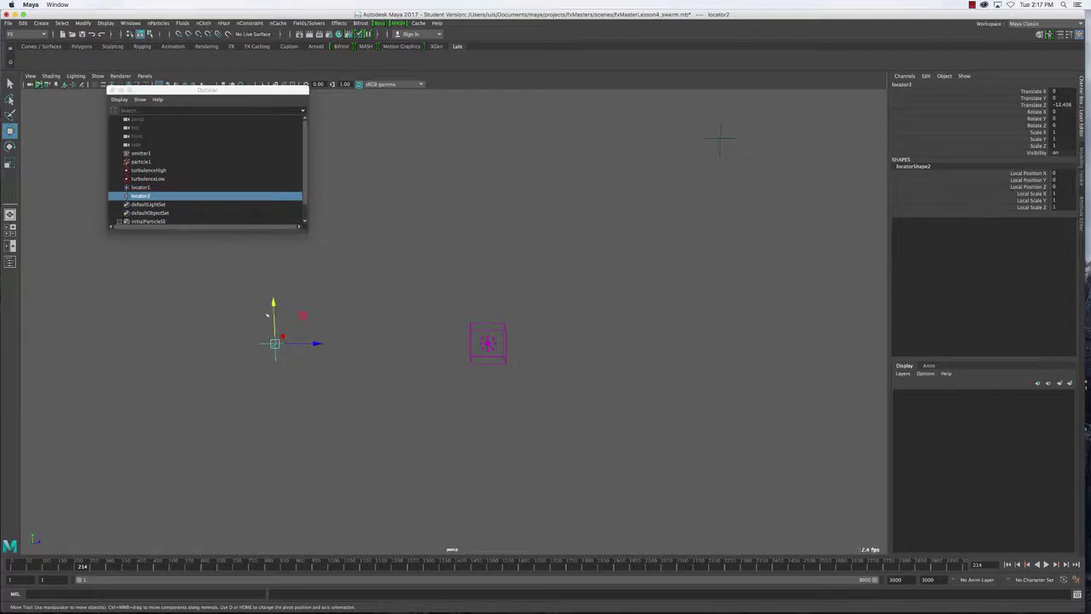
# Set the particles' Goal Weight[1] to 0.15 and replay the simulation from the start to about frame 69.
pyautogui.click(141, 161)
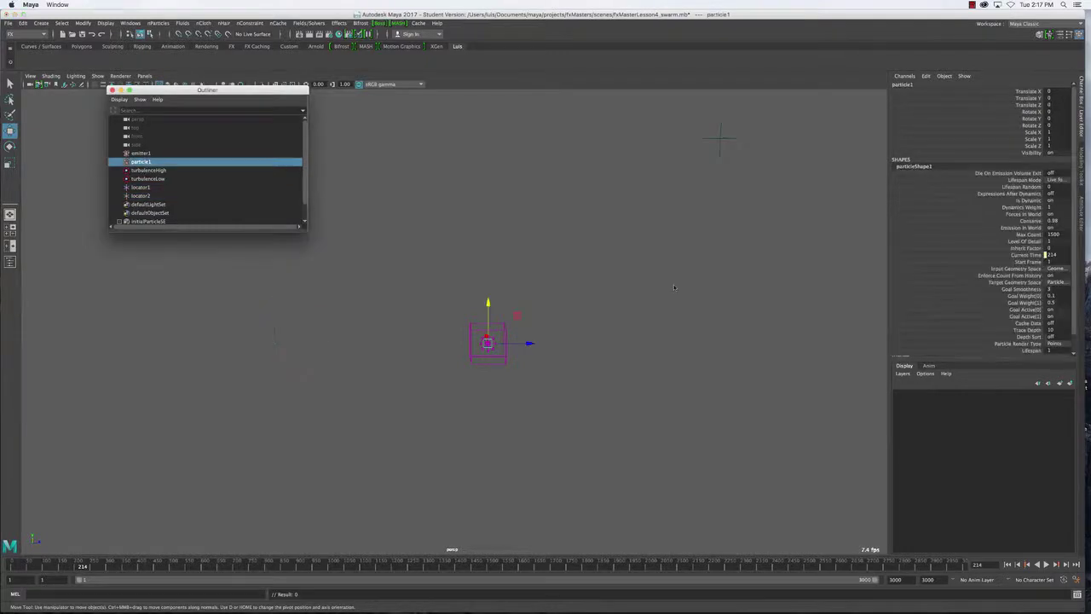
pyautogui.scroll(-1, 1001, 324)
pyautogui.doubleClick(1052, 287)
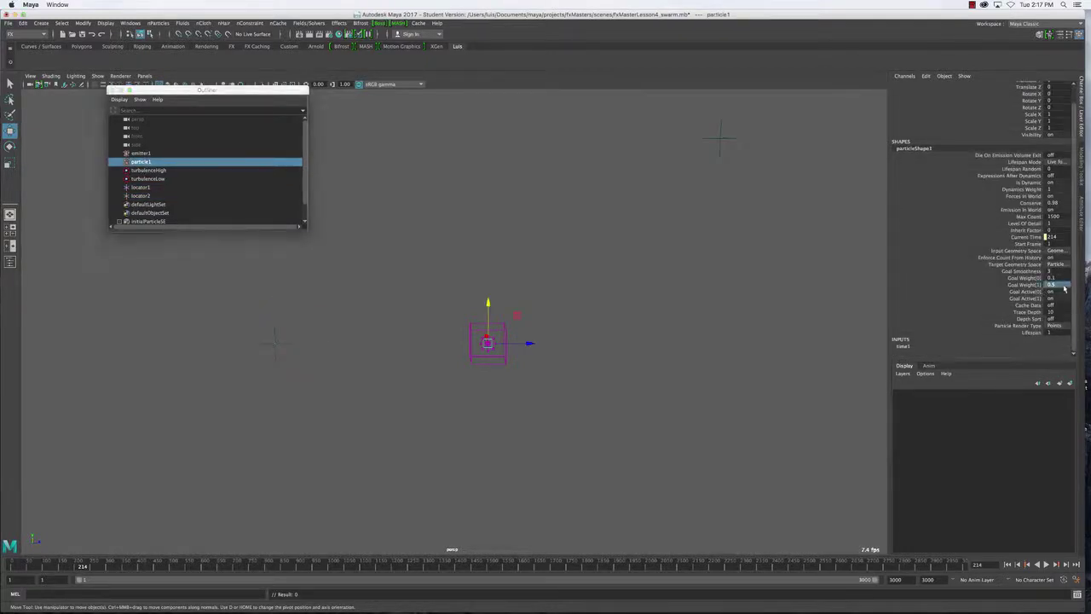
pyautogui.write('0.')
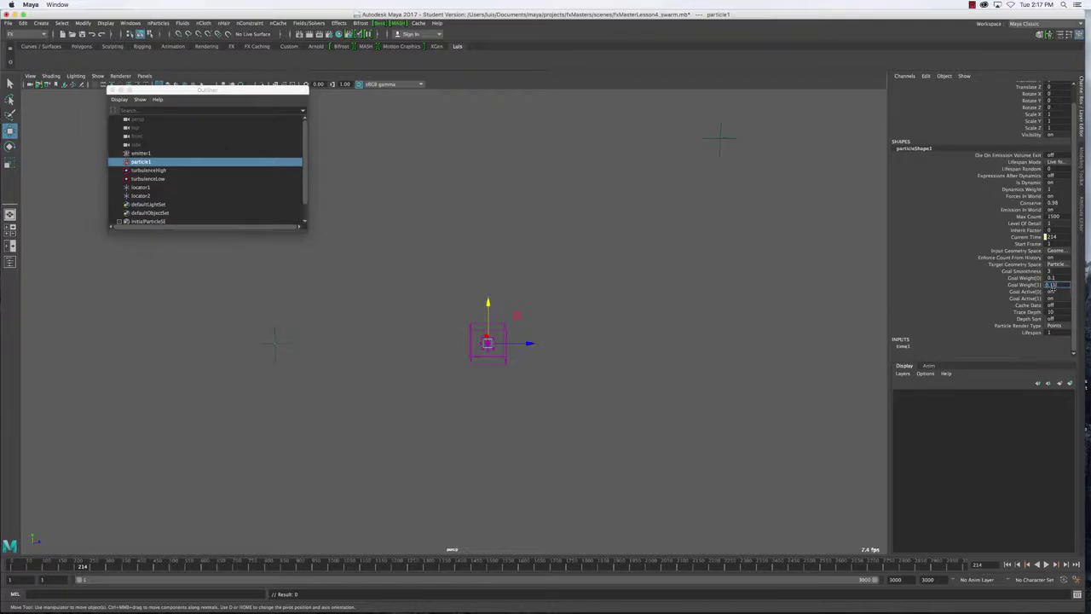
pyautogui.press('Return')
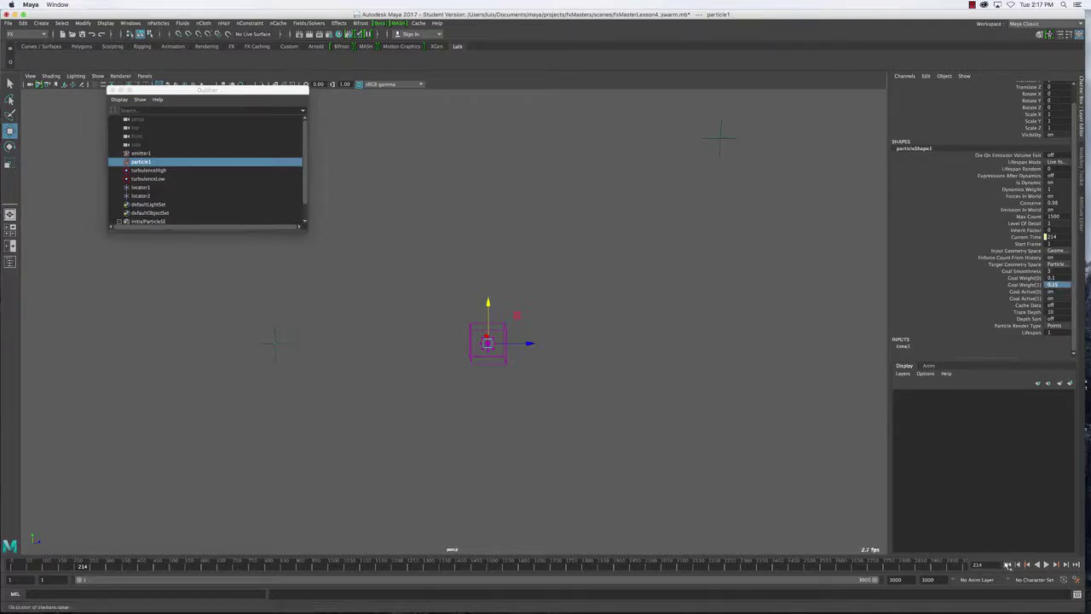
pyautogui.click(1047, 564)
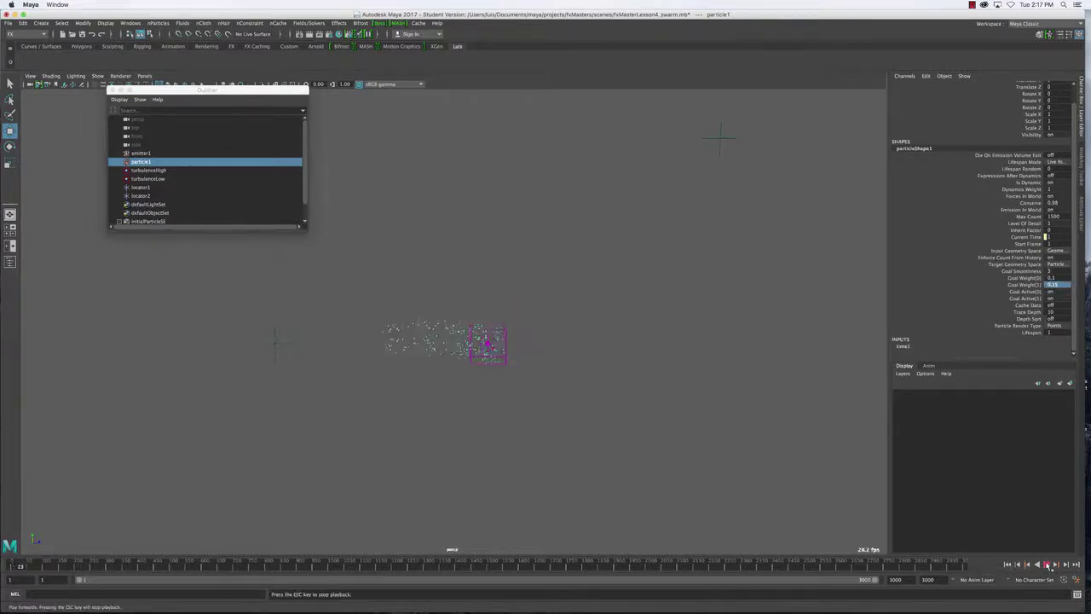
pyautogui.click(1047, 564)
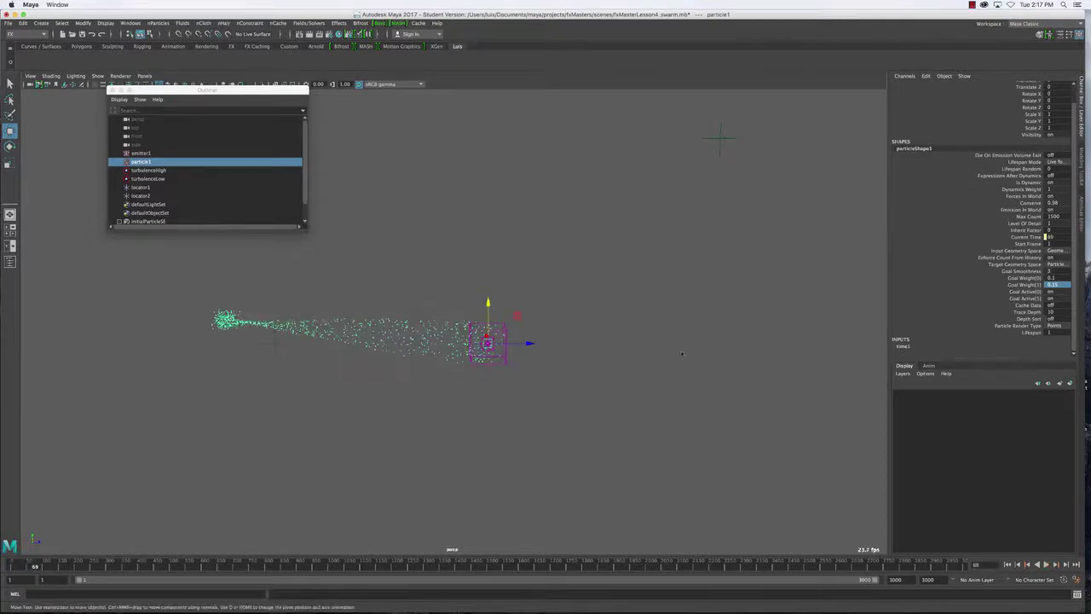
# Move the first locator down along Y to about -12.6 and play on to frame 181.
pyautogui.click(721, 137)
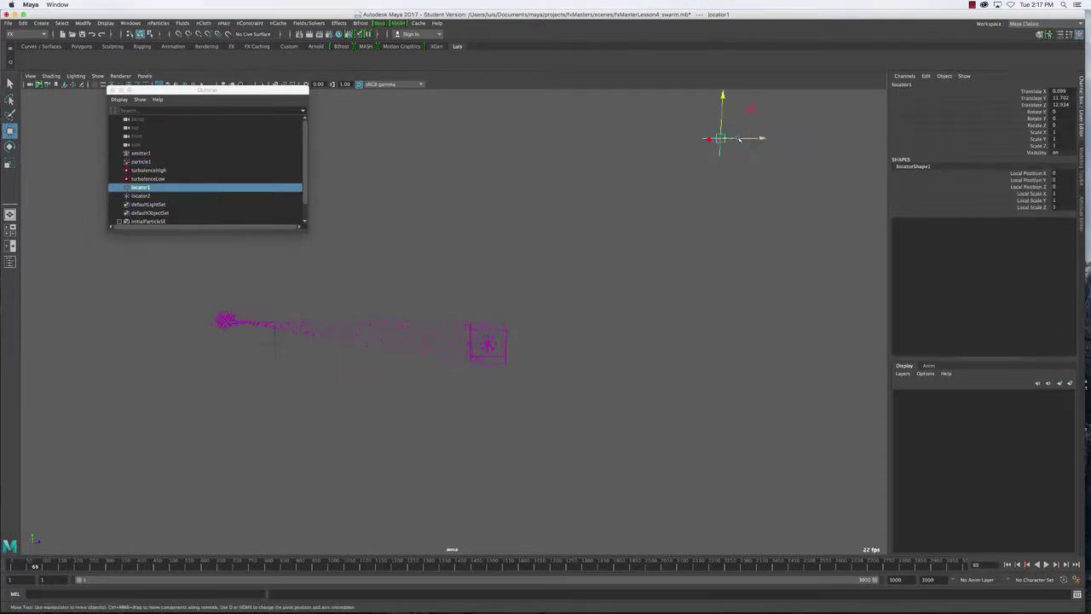
pyautogui.moveTo(723, 96); pyautogui.dragTo(723, 505)
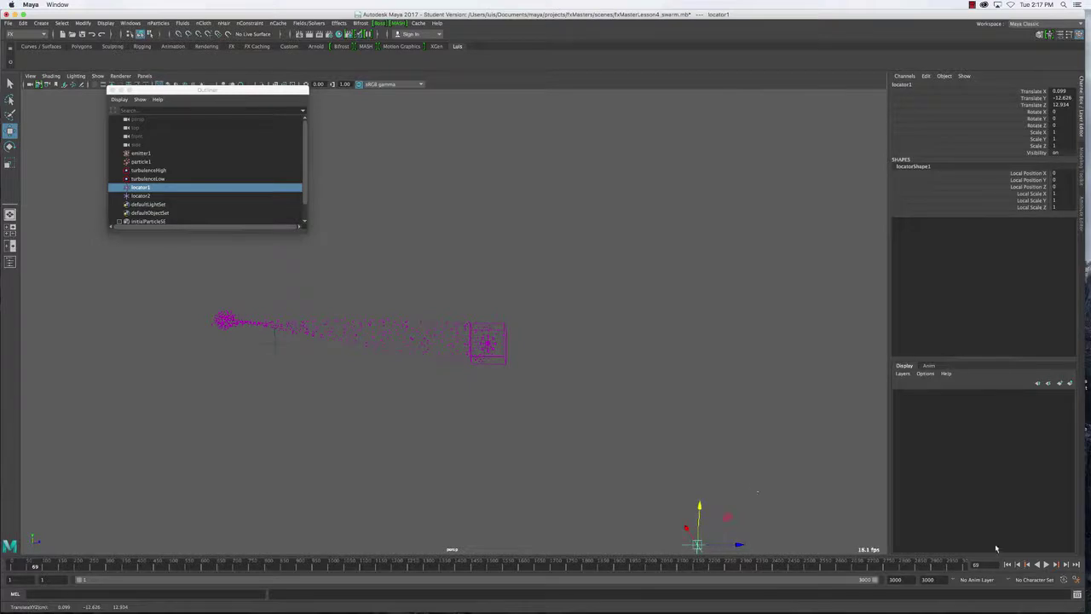
pyautogui.click(1046, 565)
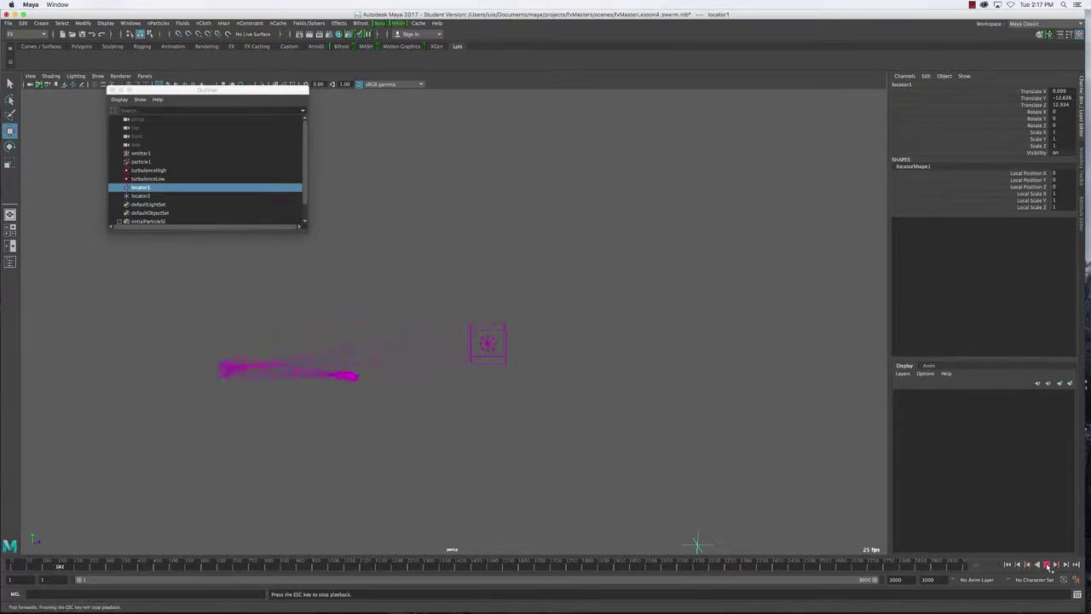
pyautogui.click(1047, 565)
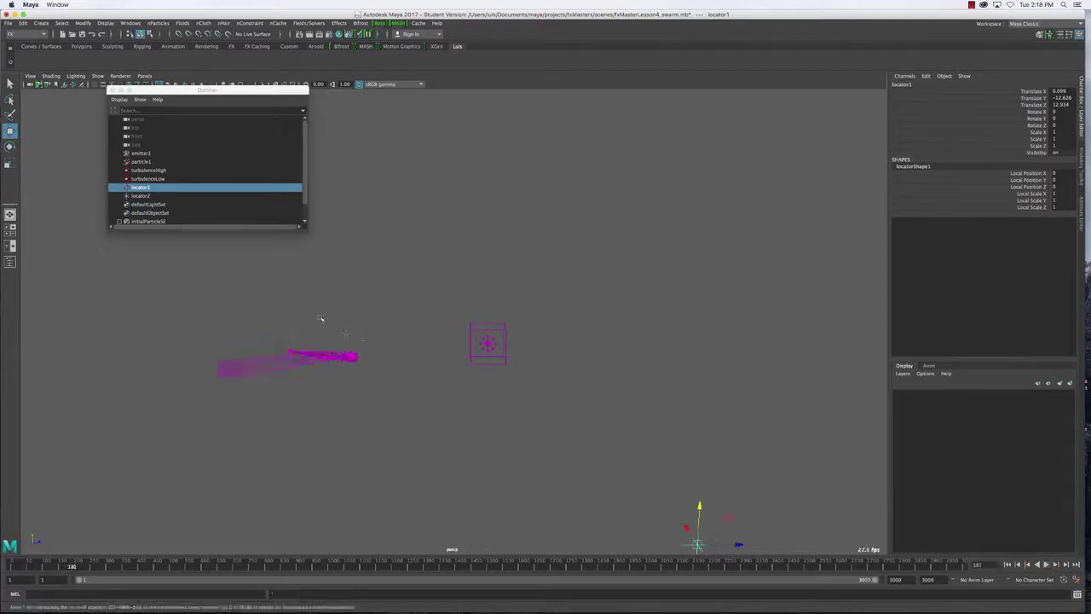
# Move the second locator along Z to about 10.7 and play on to frame 262.
pyautogui.click(276, 343)
pyautogui.moveTo(312, 344); pyautogui.dragTo(709, 344)
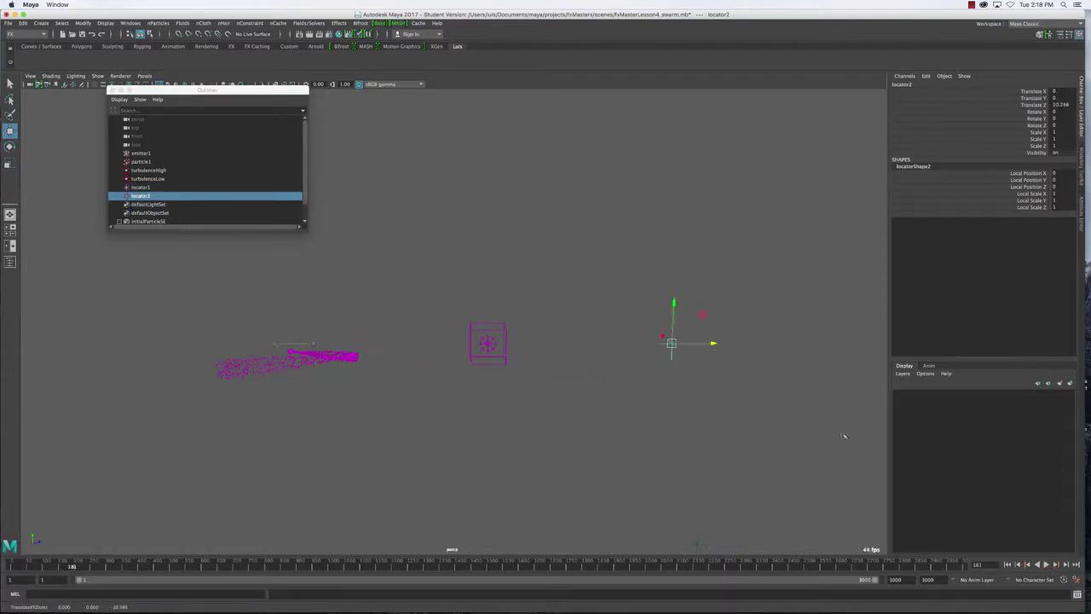
pyautogui.click(1046, 565)
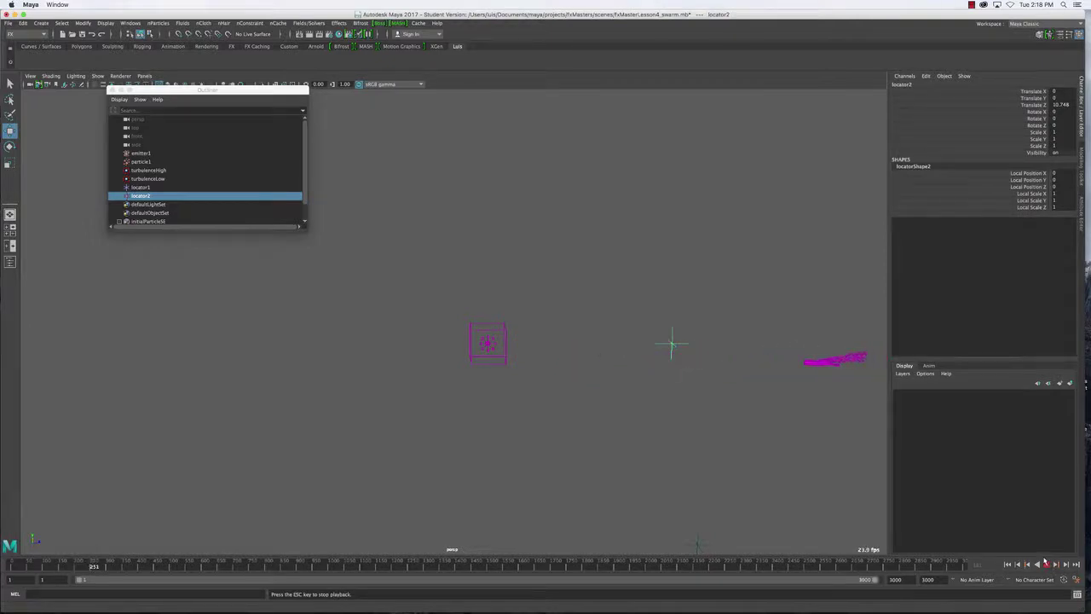
pyautogui.click(1047, 564)
# Move the first locator to about 5.57 in Y and about -12.5 in Z, and play on to frame 414.
pyautogui.click(695, 537)
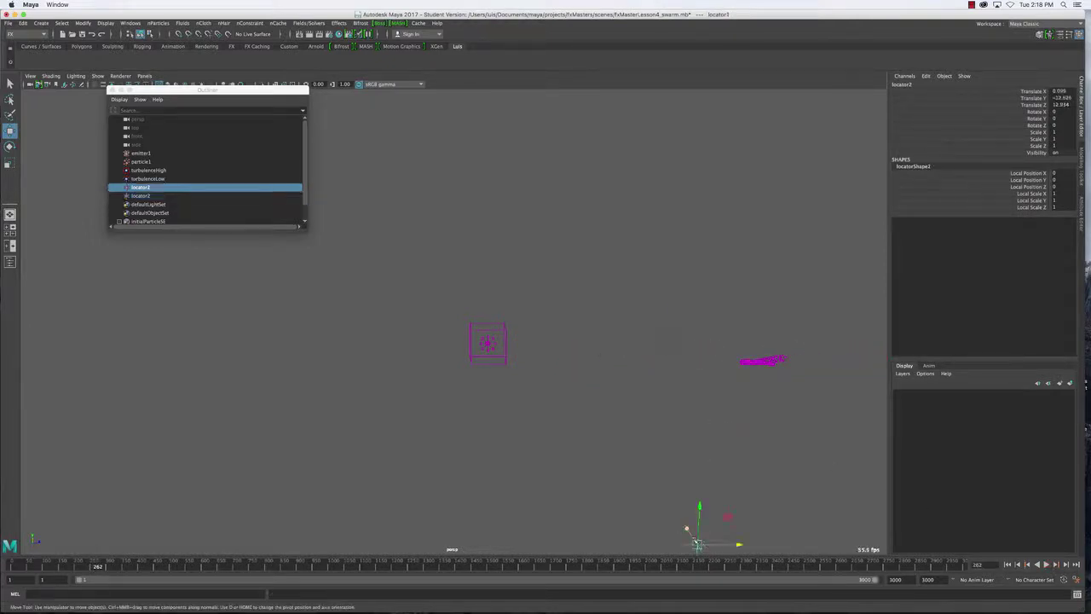
pyautogui.moveTo(693, 522); pyautogui.dragTo(678, 246)
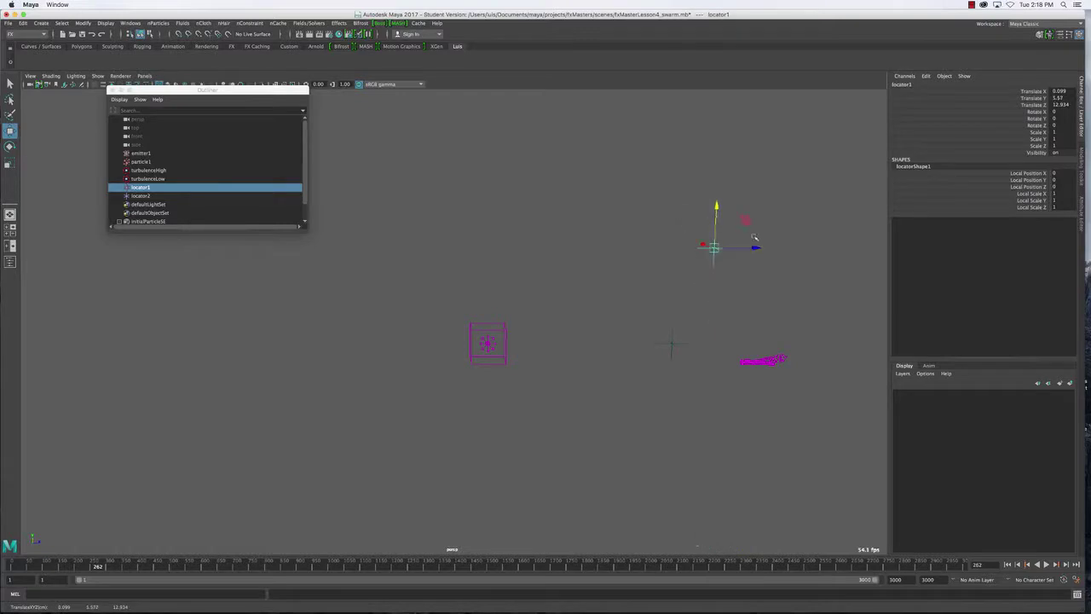
pyautogui.moveTo(753, 246); pyautogui.dragTo(313, 248)
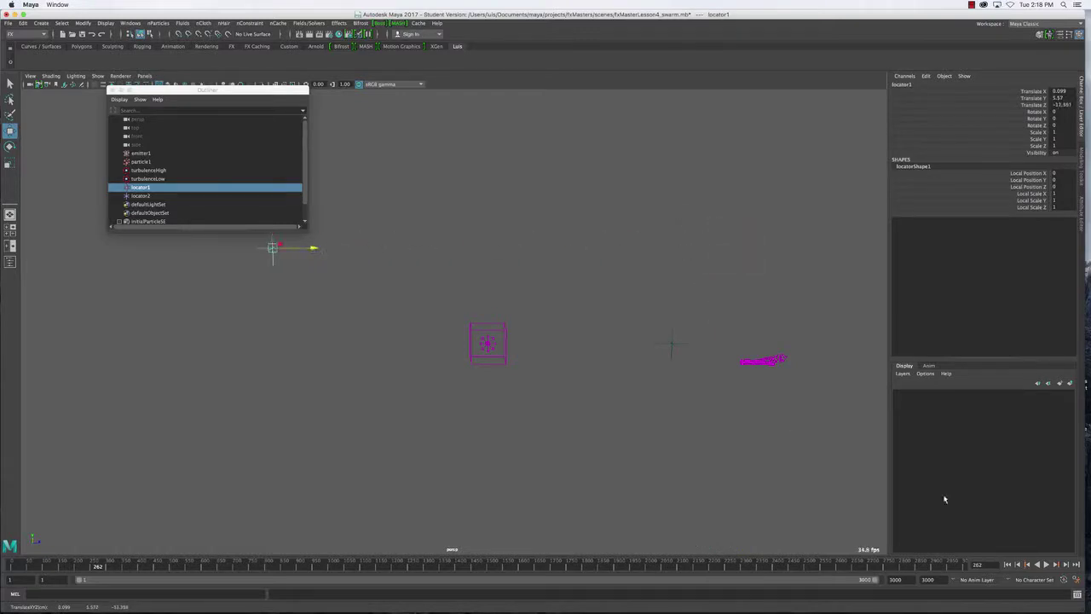
pyautogui.click(1047, 565)
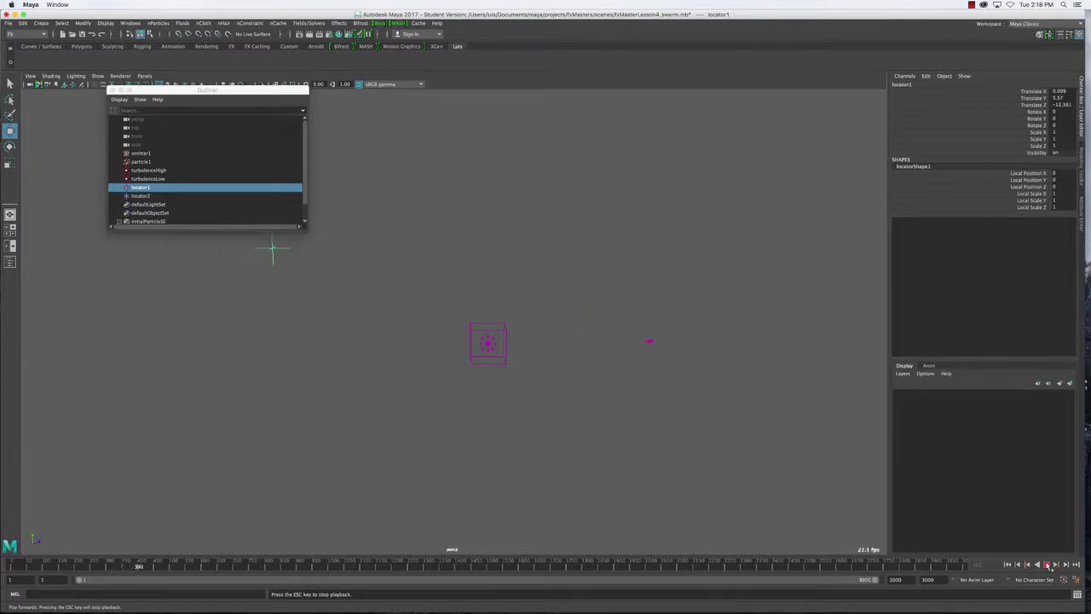
pyautogui.click(1047, 565)
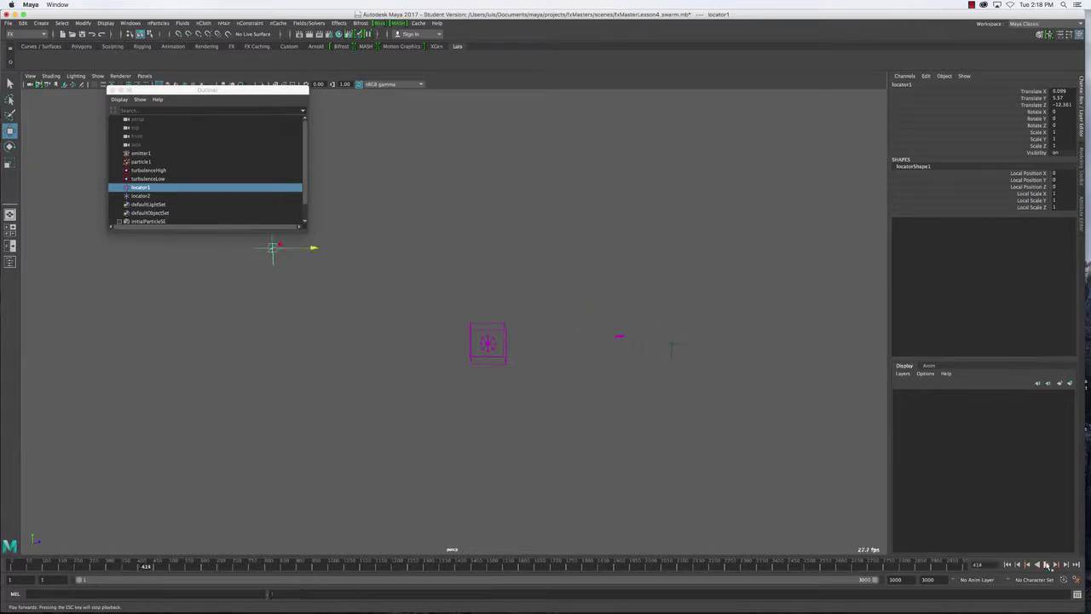
# Delete both goal locators from the scene.
pyautogui.click(288, 289)
pyautogui.click(277, 255)
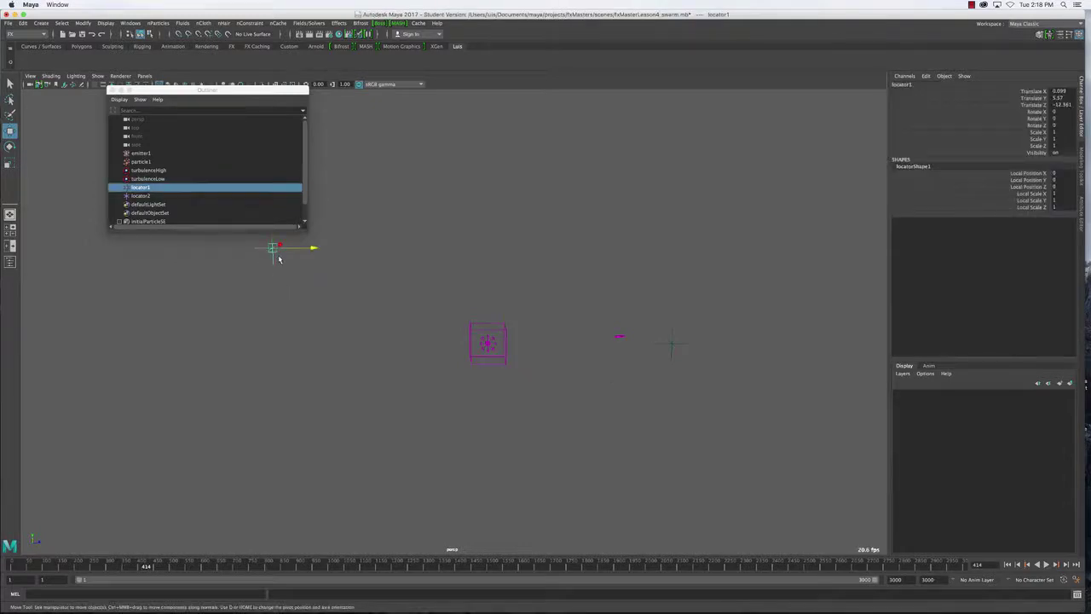
pyautogui.click(294, 281)
pyautogui.moveTo(669, 297); pyautogui.dragTo(705, 386)
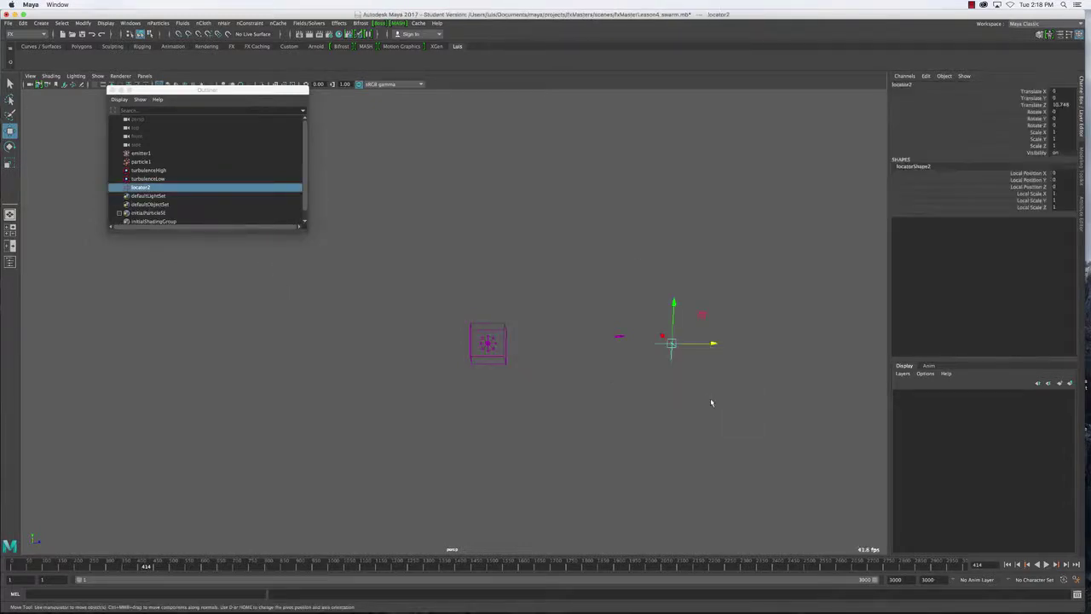
pyautogui.press('Delete')
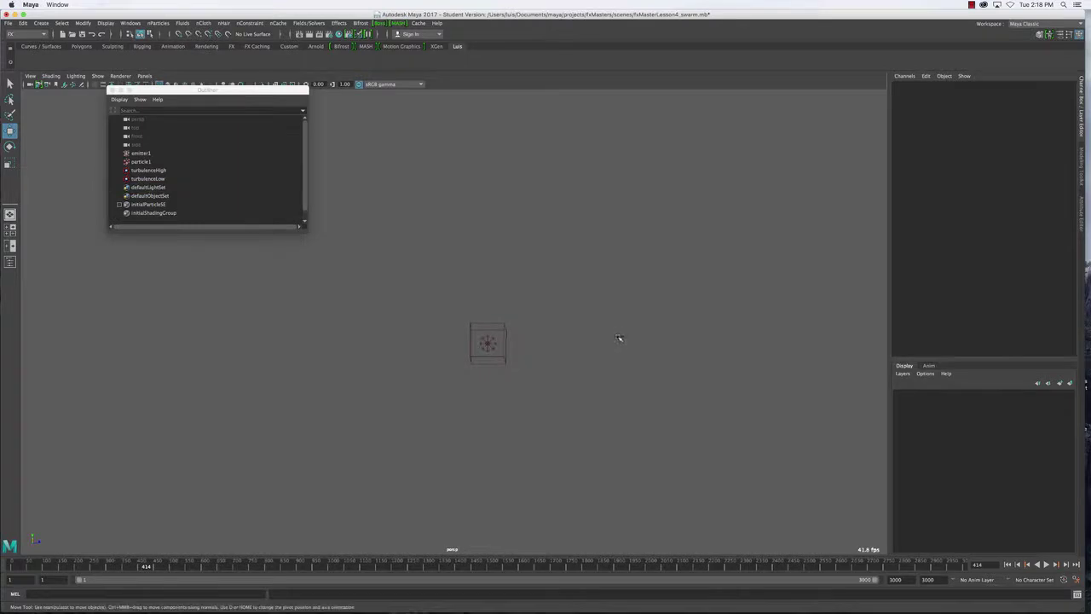
# Select the particles, play on from frame 414 to about frame 562 without the locators, and rewind to frame 1.
pyautogui.click(619, 338)
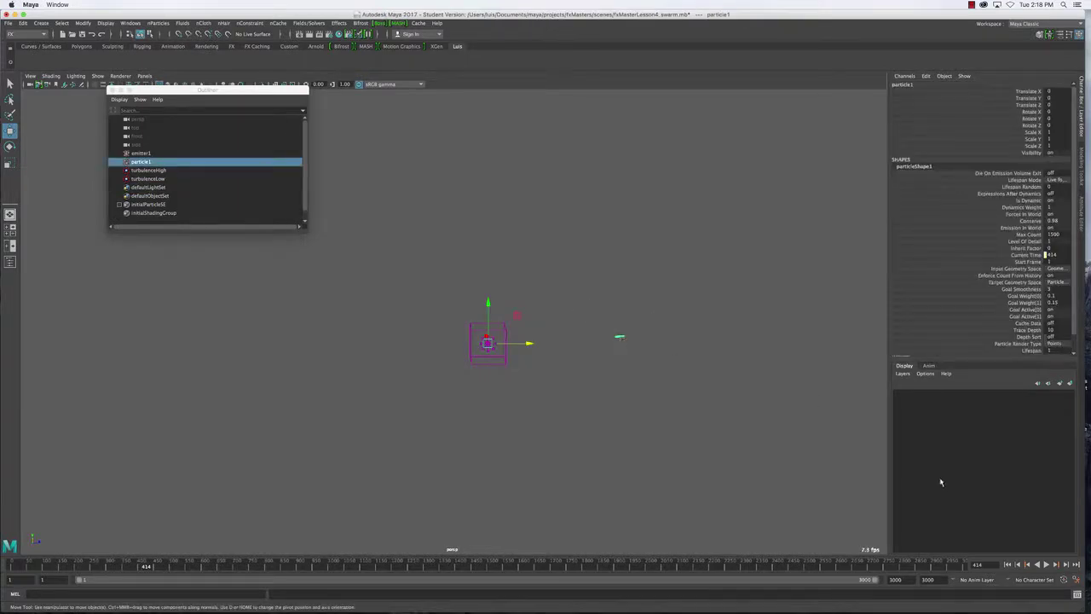
pyautogui.click(1047, 566)
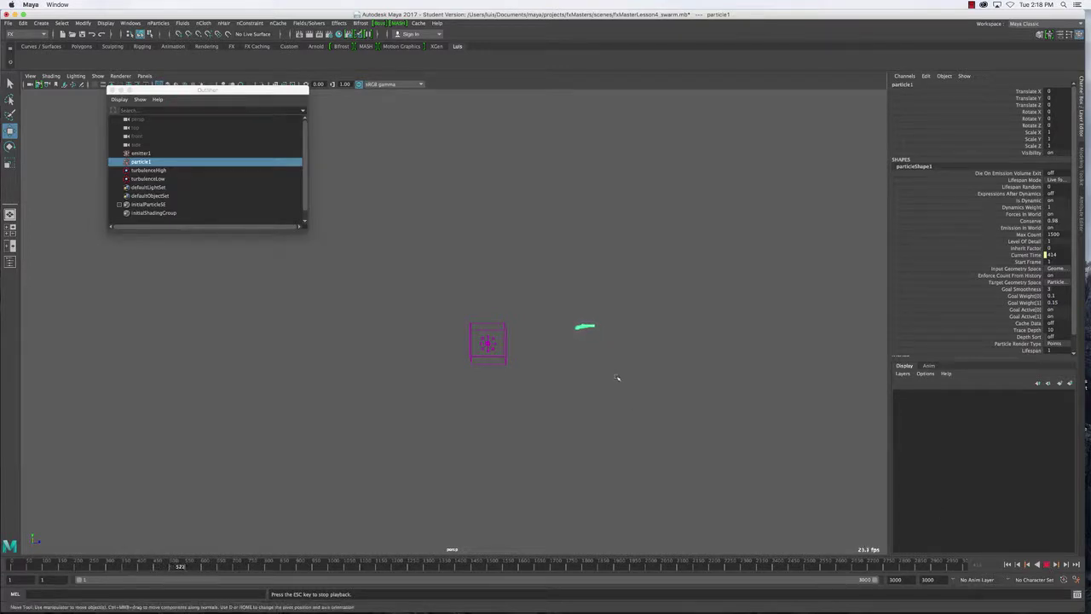
pyautogui.press('Escape')
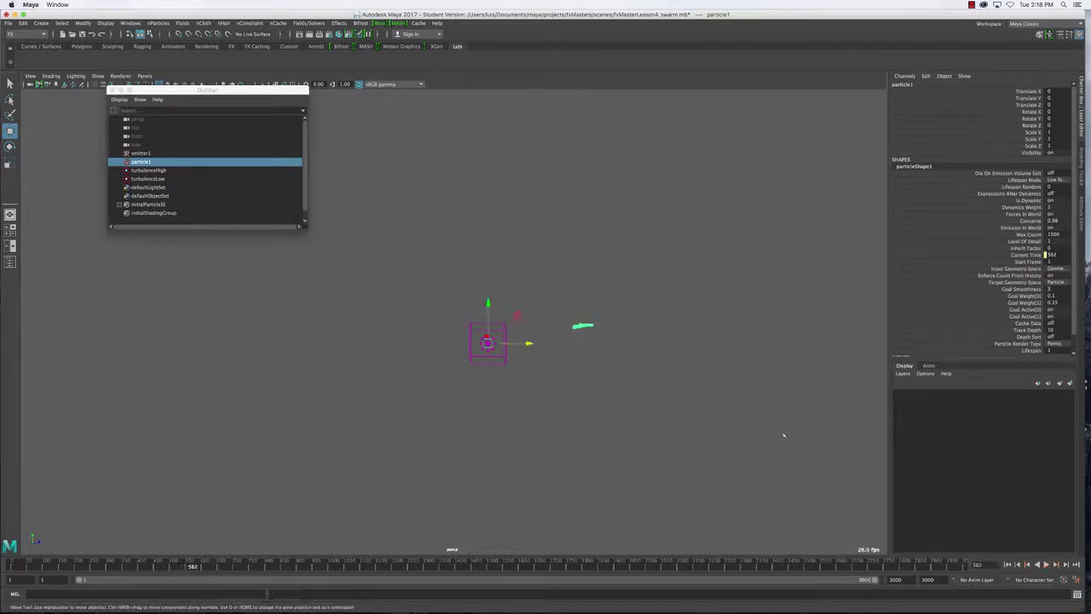
pyautogui.click(1008, 564)
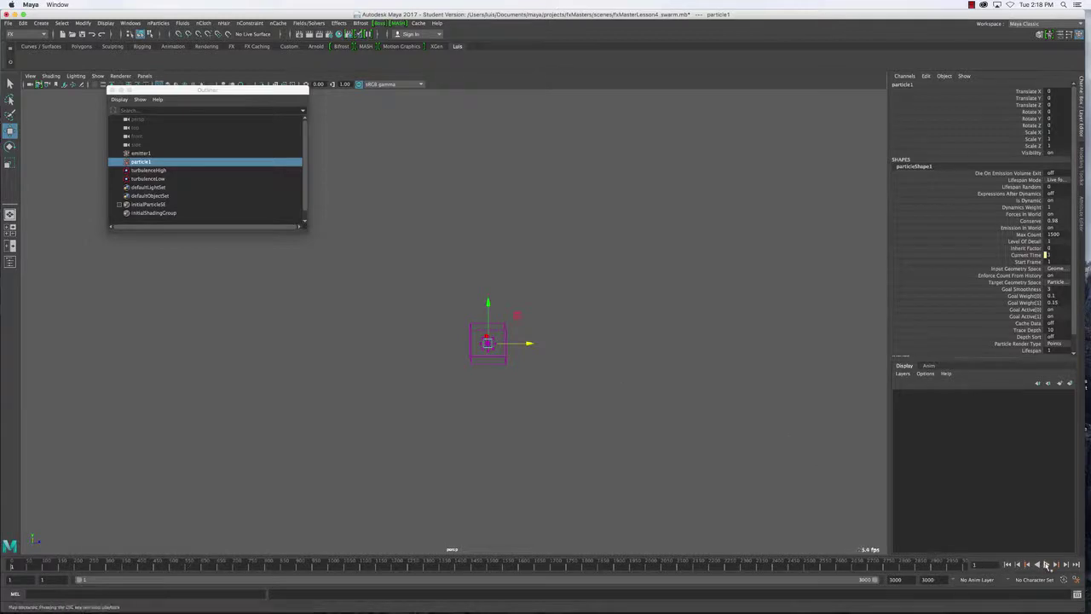
# Play the particle simulation without any goals and rewind it to frame 1.
pyautogui.click(1047, 565)
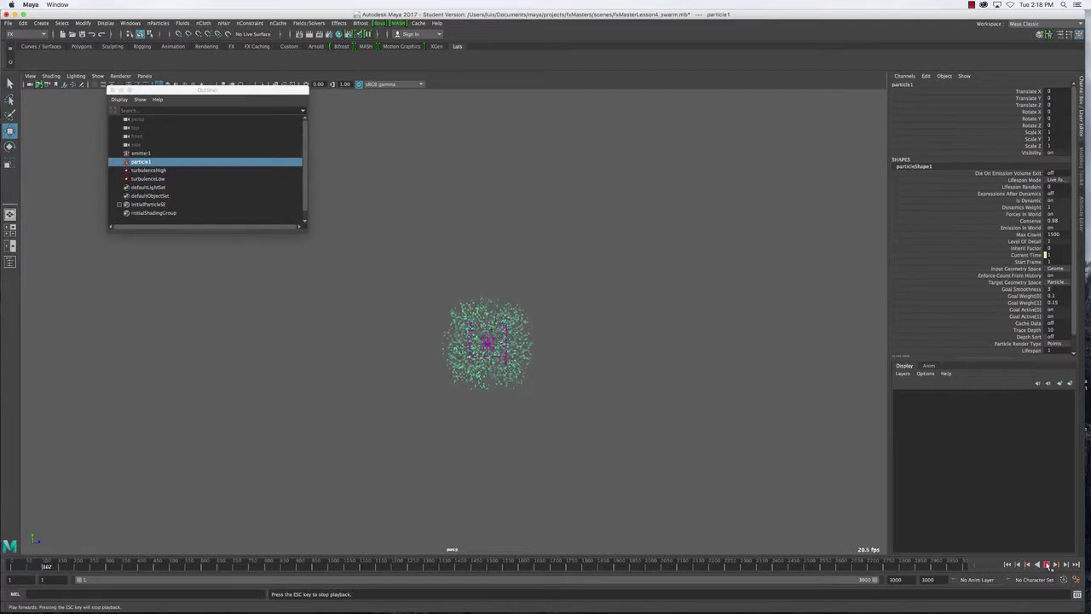
pyautogui.click(1047, 565)
pyautogui.click(1011, 565)
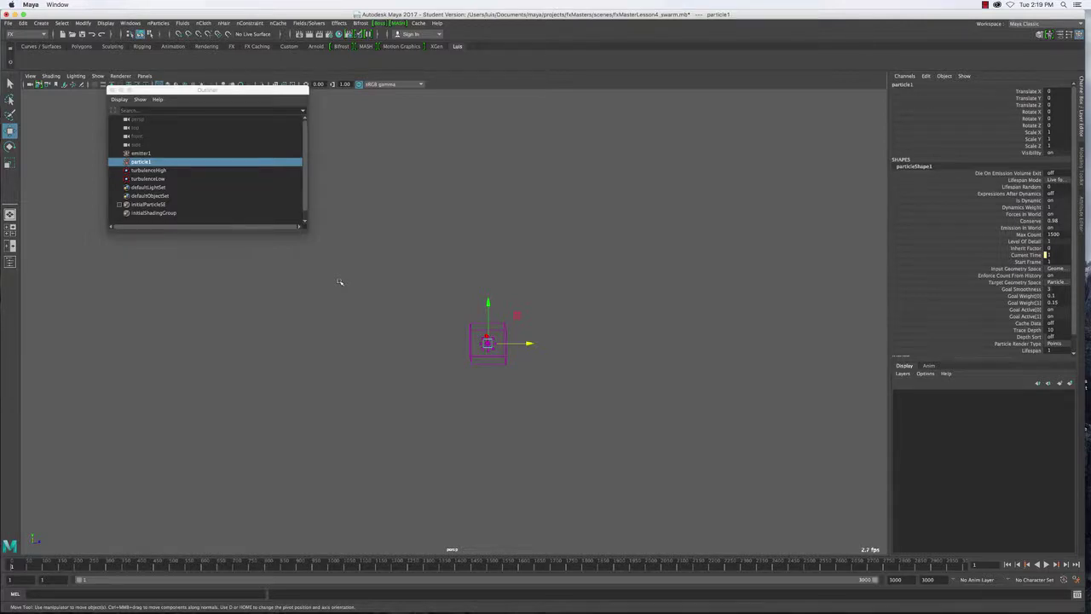
# Try an nParticle emitter moved along Z to about 6.4, and play the simulation to frame 42.
pyautogui.click(378, 238)
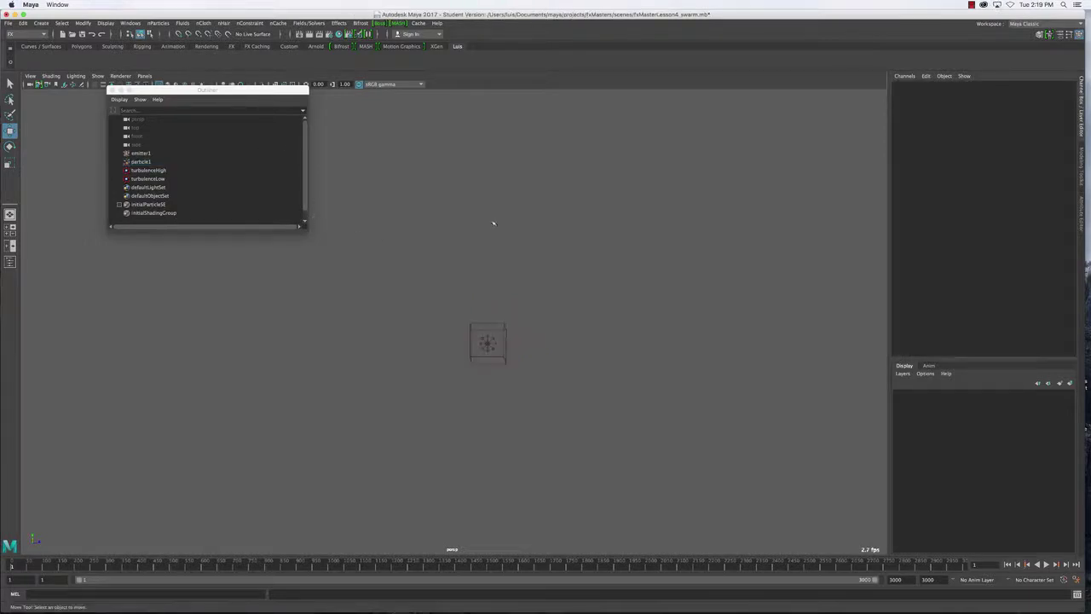
pyautogui.click(161, 24)
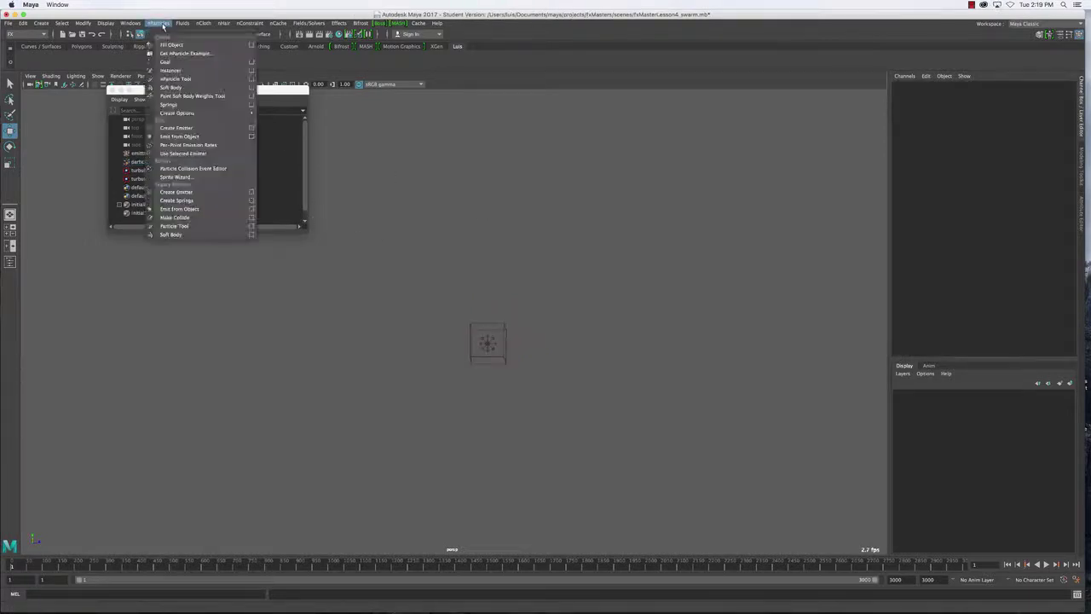
pyautogui.click(175, 128)
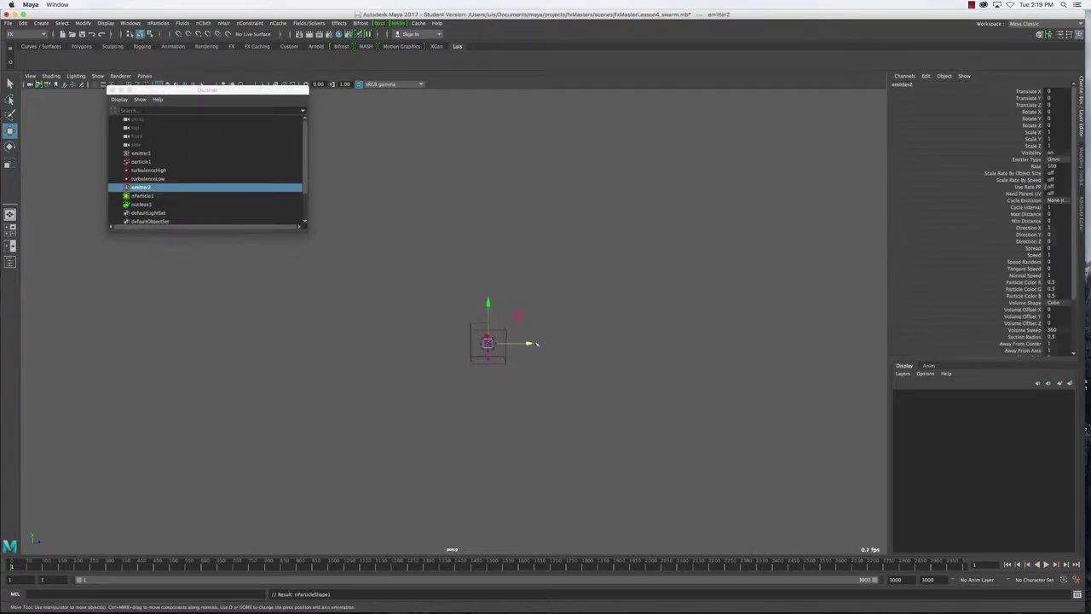
pyautogui.moveTo(529, 344); pyautogui.dragTo(637, 345)
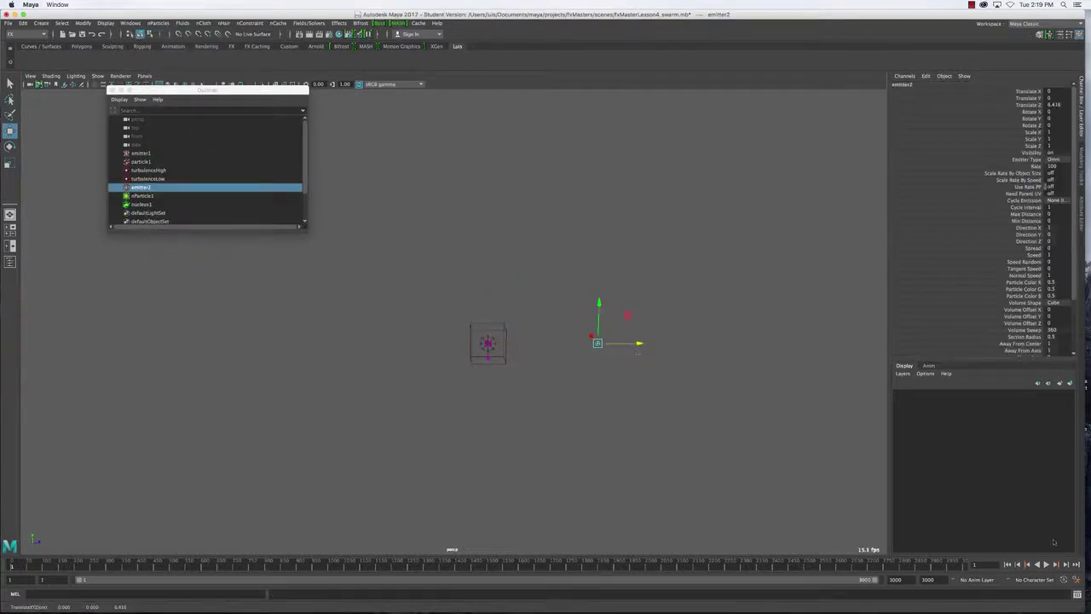
pyautogui.click(1046, 564)
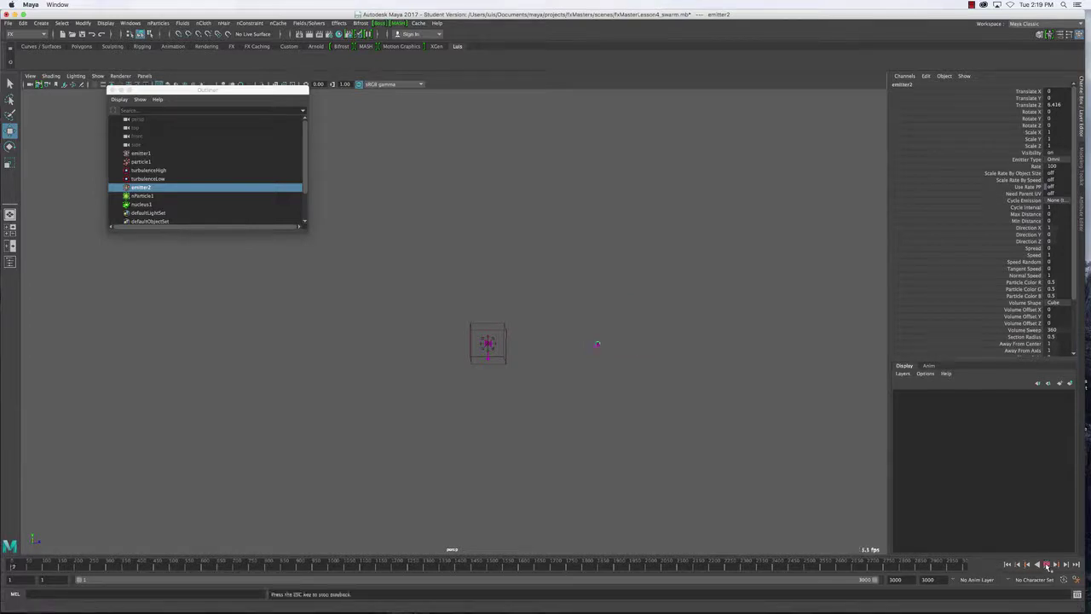
pyautogui.press('Escape')
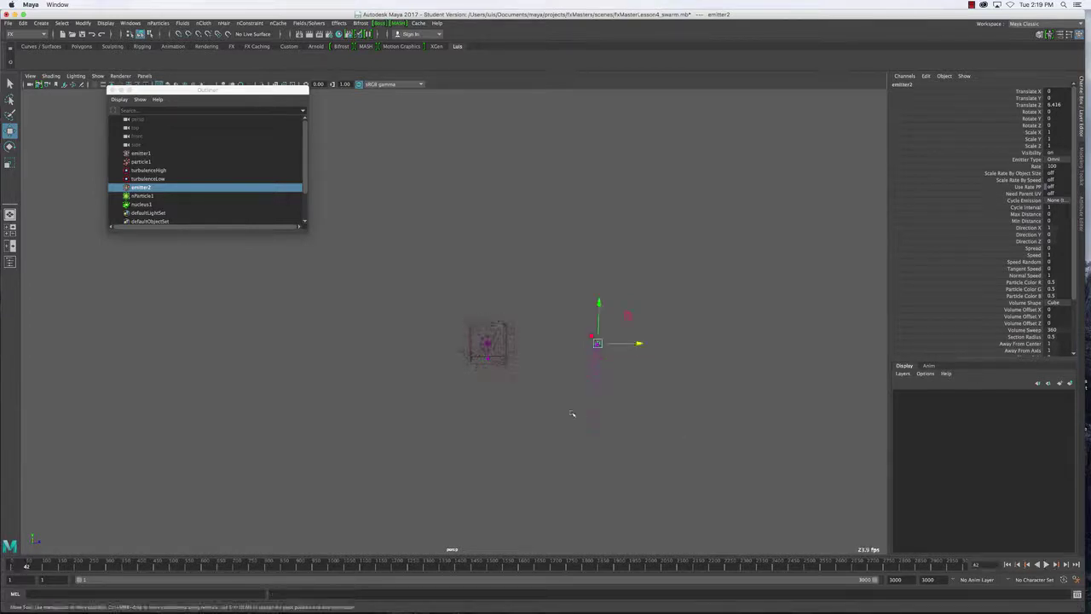
# Delete the nParticle object, its nucleus solver and its emitter from the scene.
pyautogui.click(597, 416)
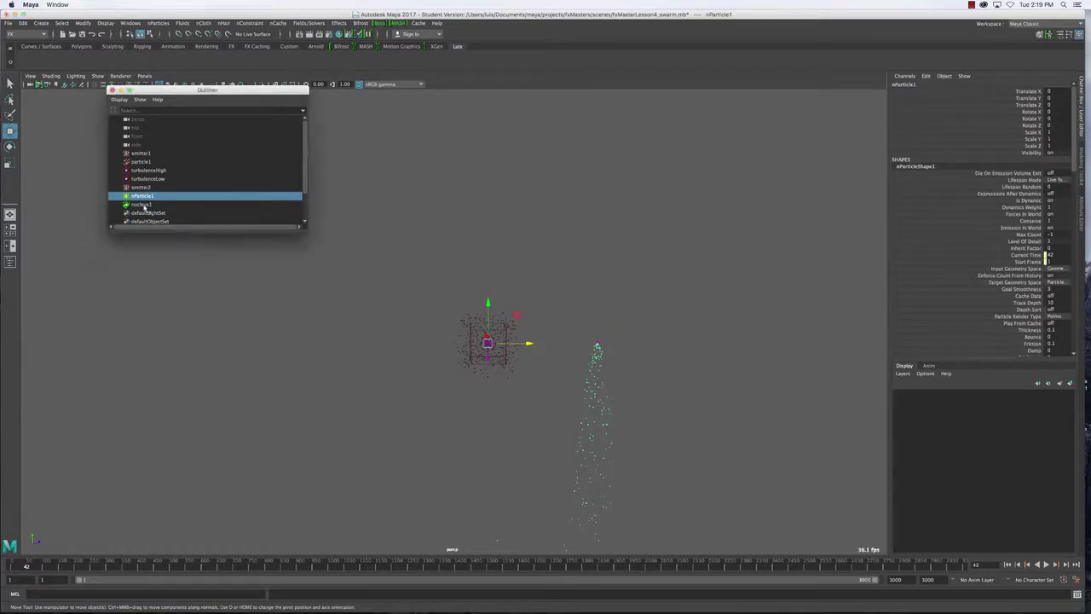
pyautogui.keyDown('ctrl'); pyautogui.click(143, 205); pyautogui.keyUp('ctrl')
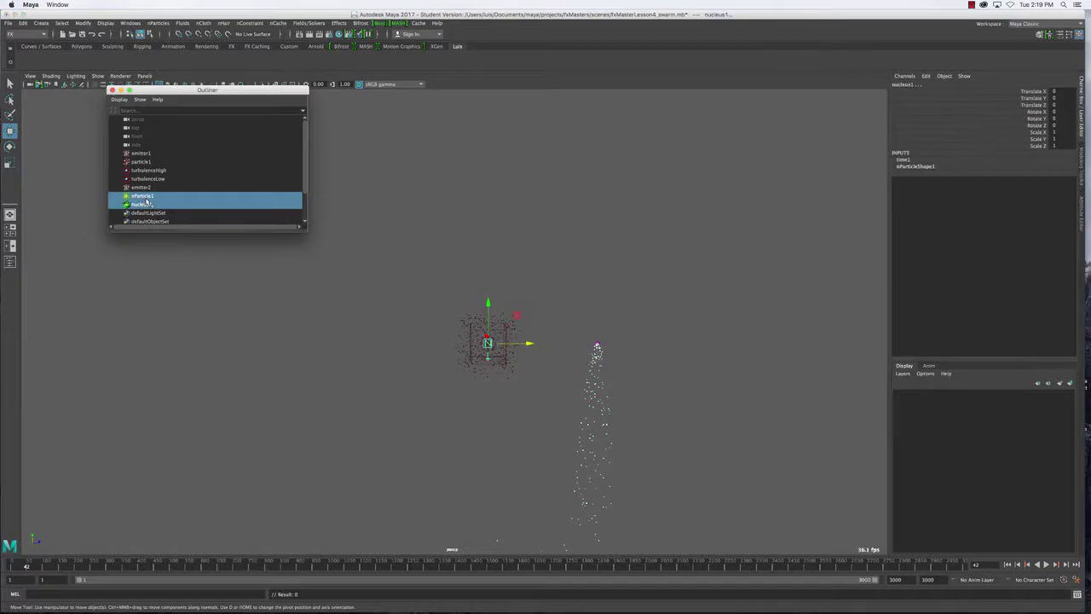
pyautogui.press('Delete')
pyautogui.click(145, 189)
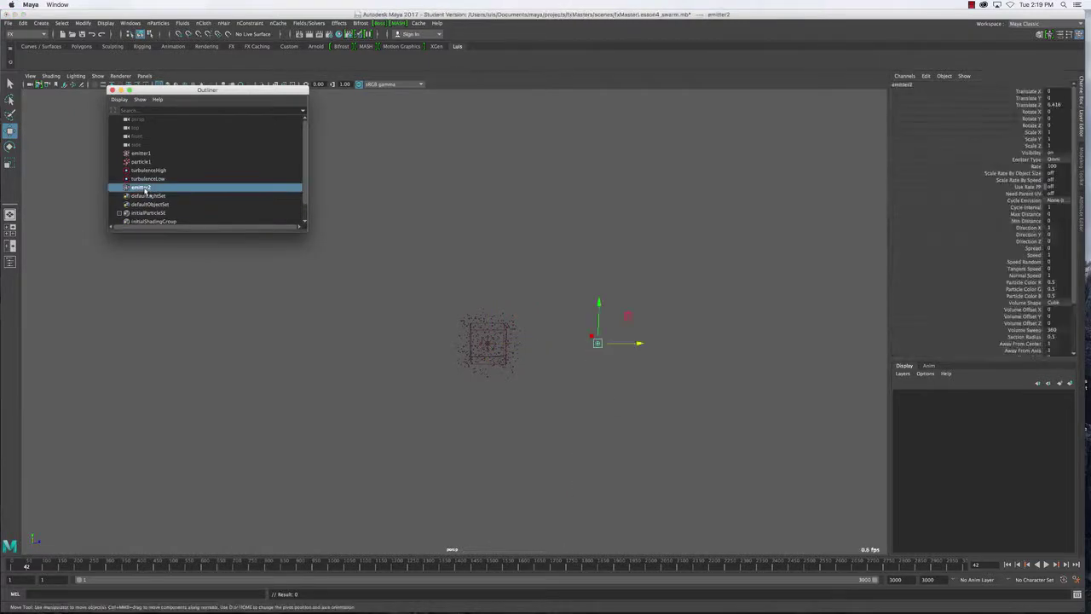
pyautogui.press('Delete')
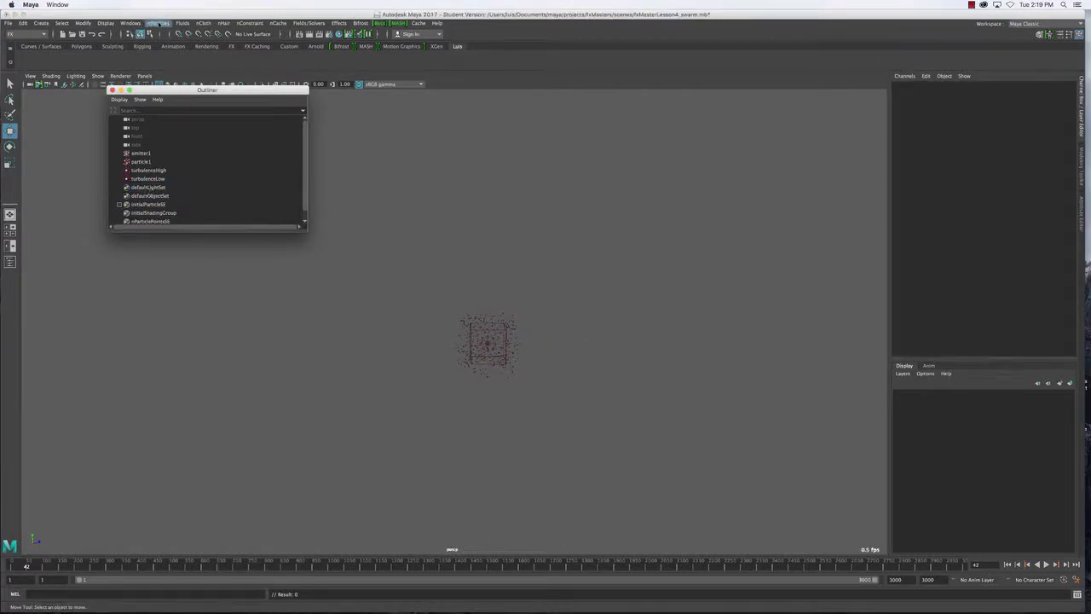
# Create a legacy particle emitter, move it along Z to about 7.48, and play from frame 1 to frame 56.
pyautogui.click(159, 23)
pyautogui.click(191, 193)
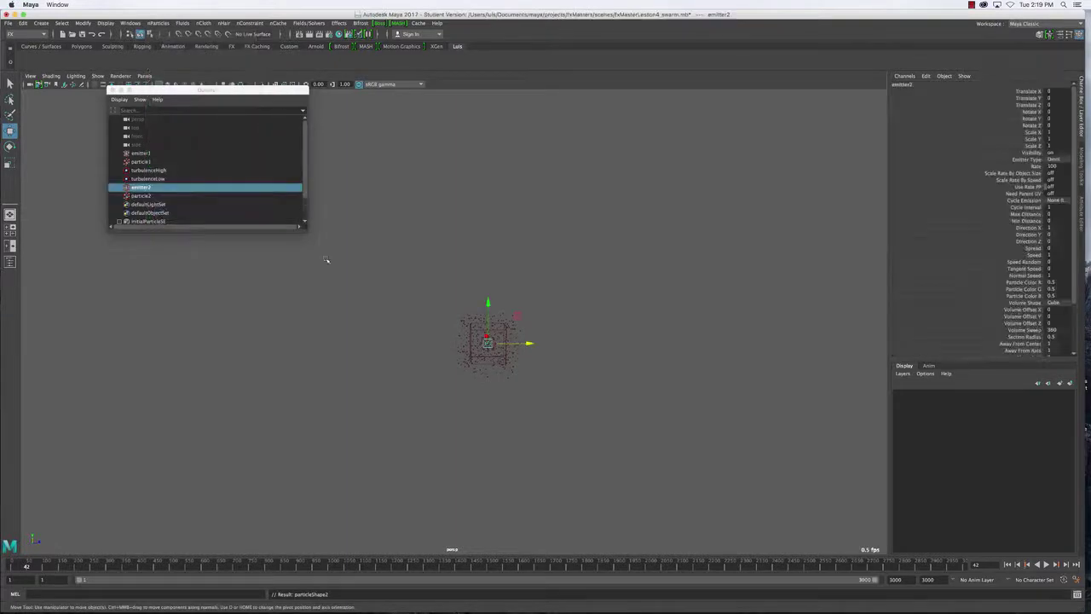
pyautogui.moveTo(530, 344); pyautogui.dragTo(652, 344)
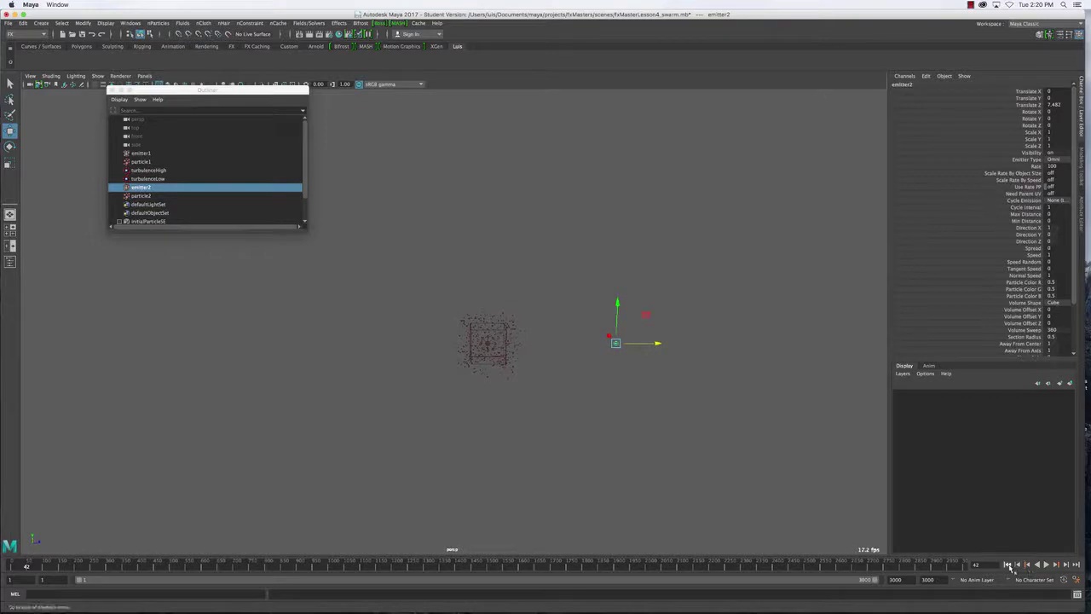
pyautogui.click(1008, 565)
pyautogui.click(1047, 564)
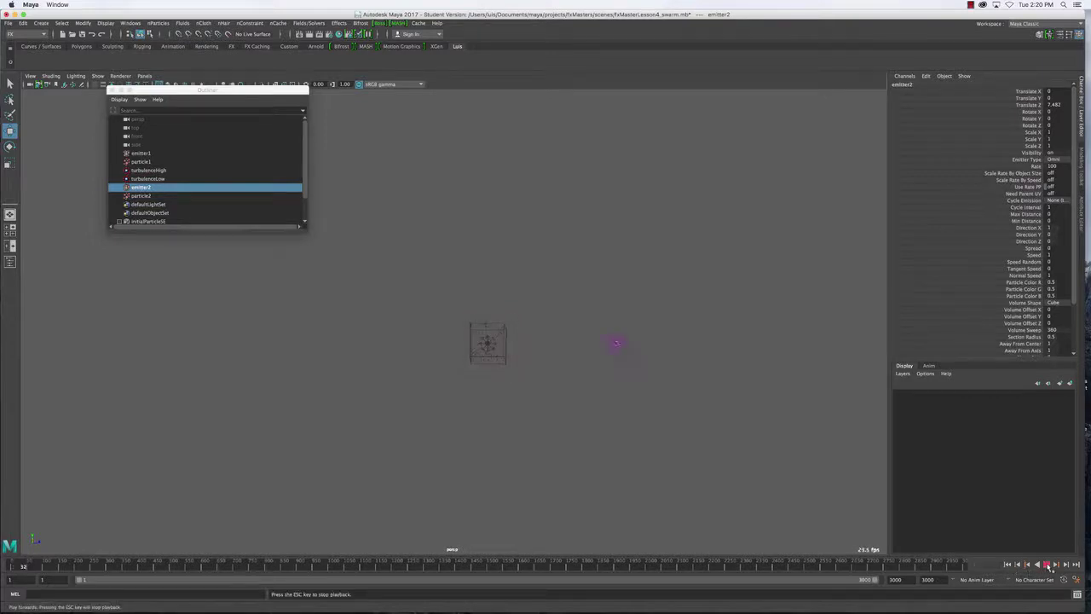
pyautogui.press('Escape')
pyautogui.click(543, 279)
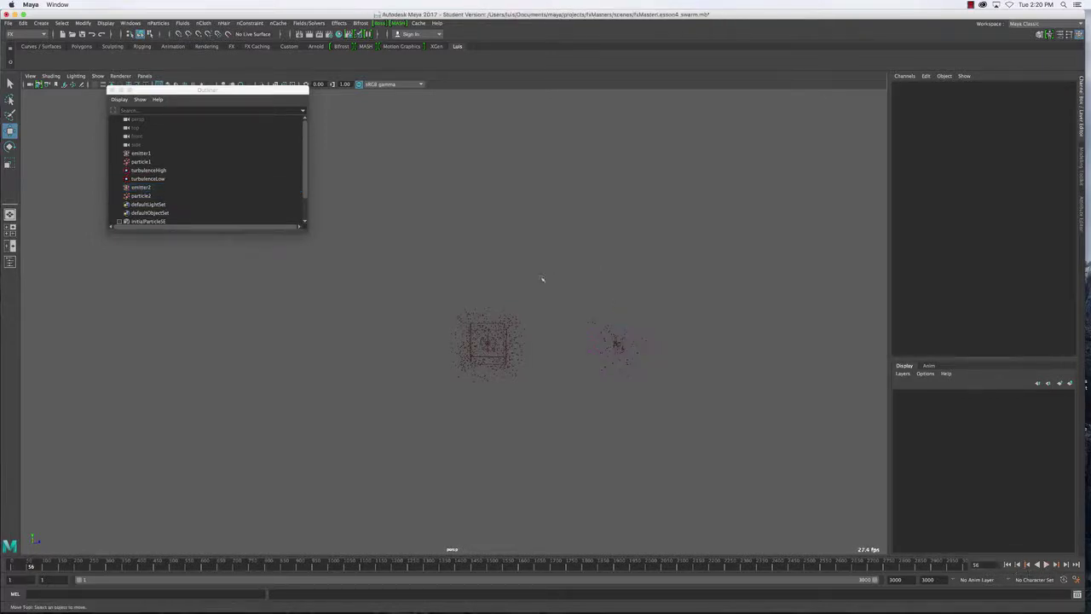
# Rename the original particle object swarm and its emitter swarmEmitter.
pyautogui.click(485, 313)
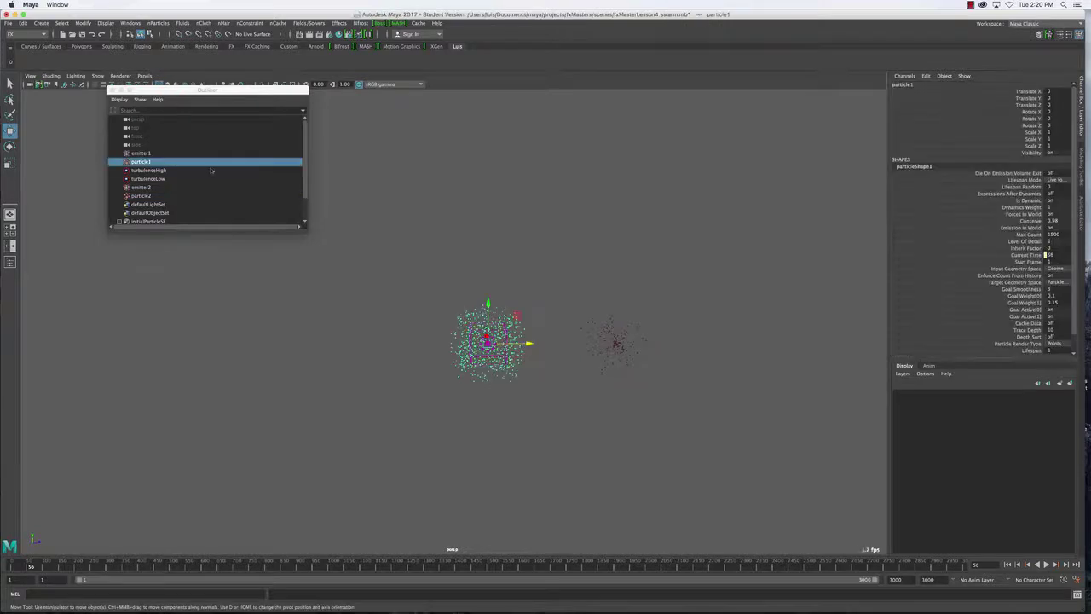
pyautogui.doubleClick(138, 161)
pyautogui.write('swarm')
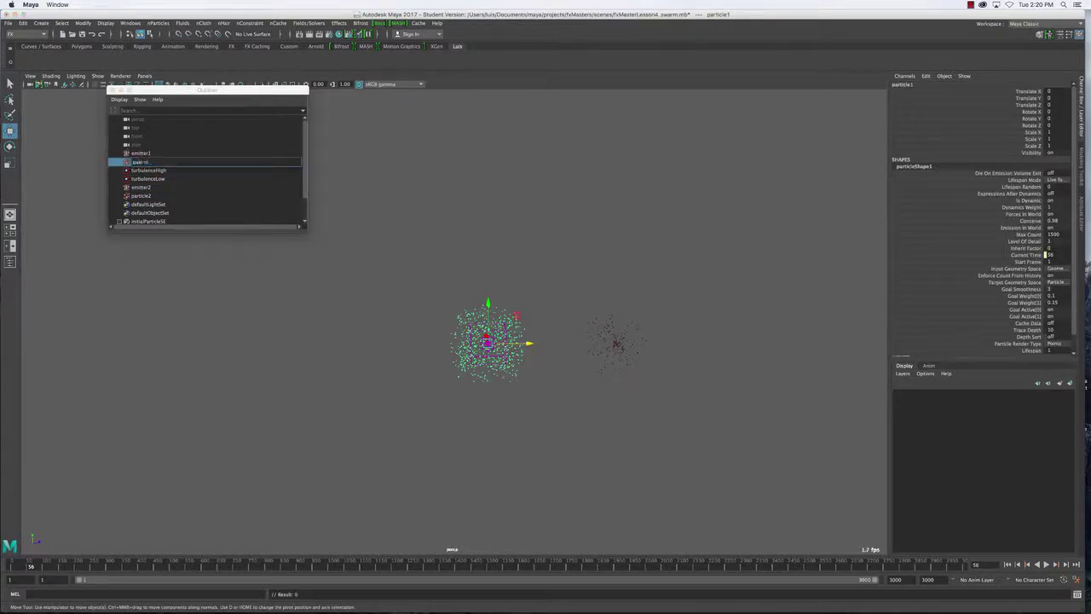
pyautogui.press('Return')
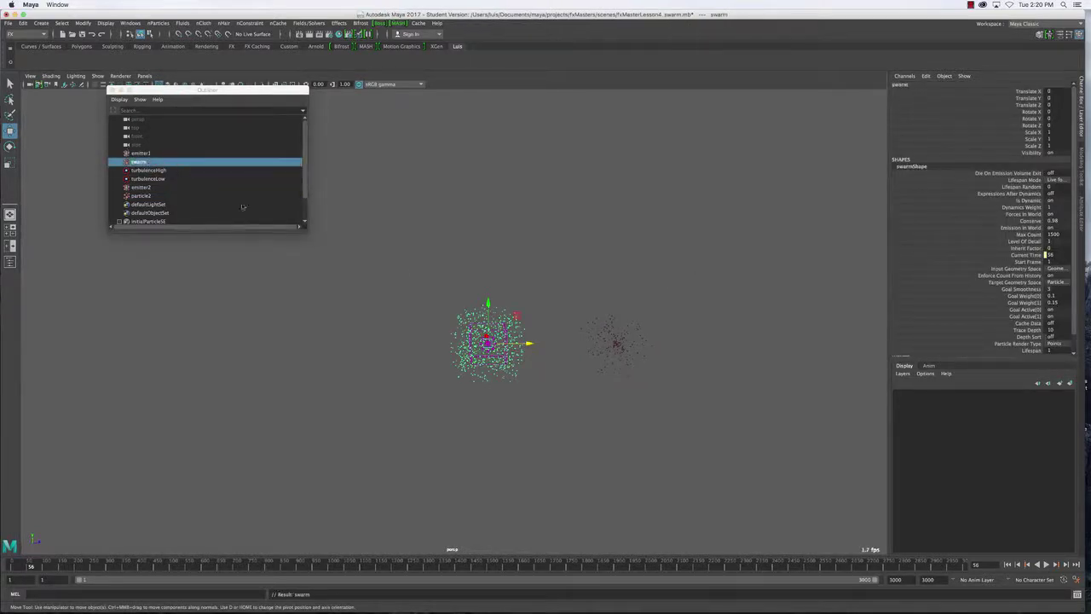
pyautogui.click(139, 152)
pyautogui.doubleClick(139, 153)
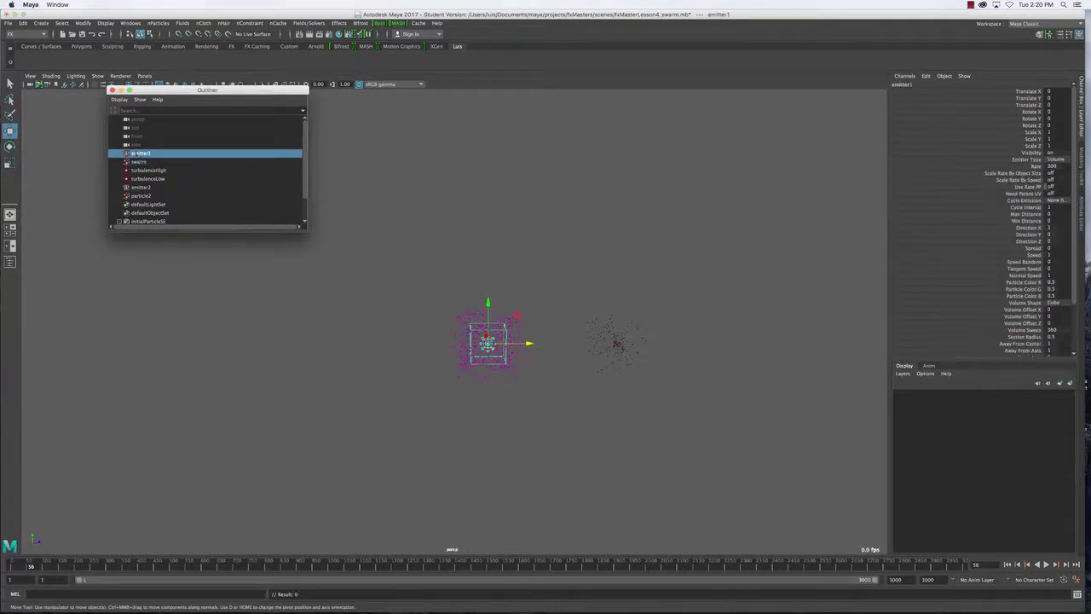
pyautogui.write('e')
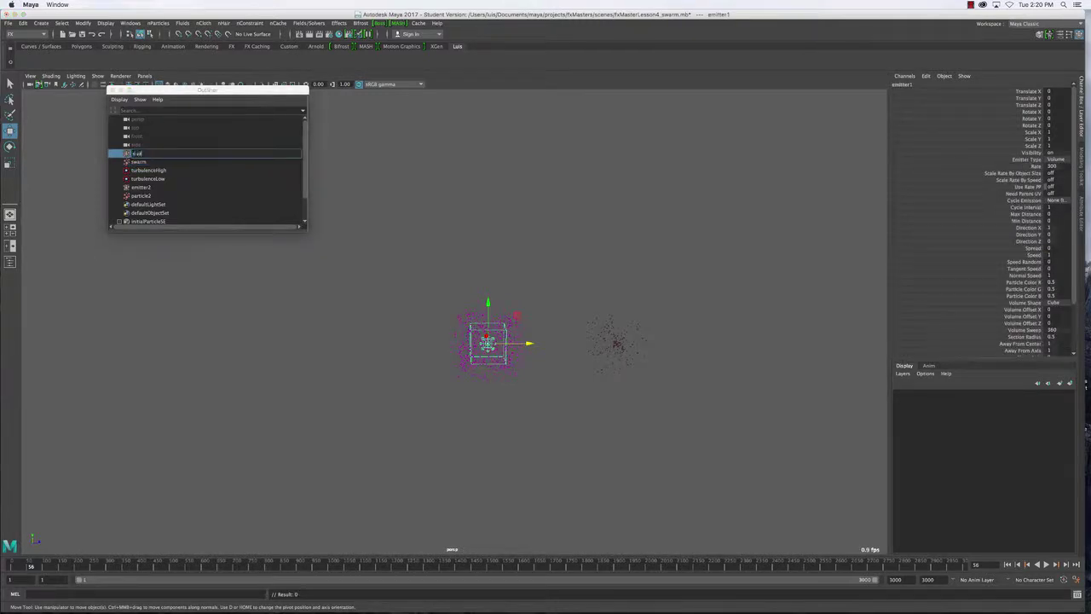
pyautogui.press('Return')
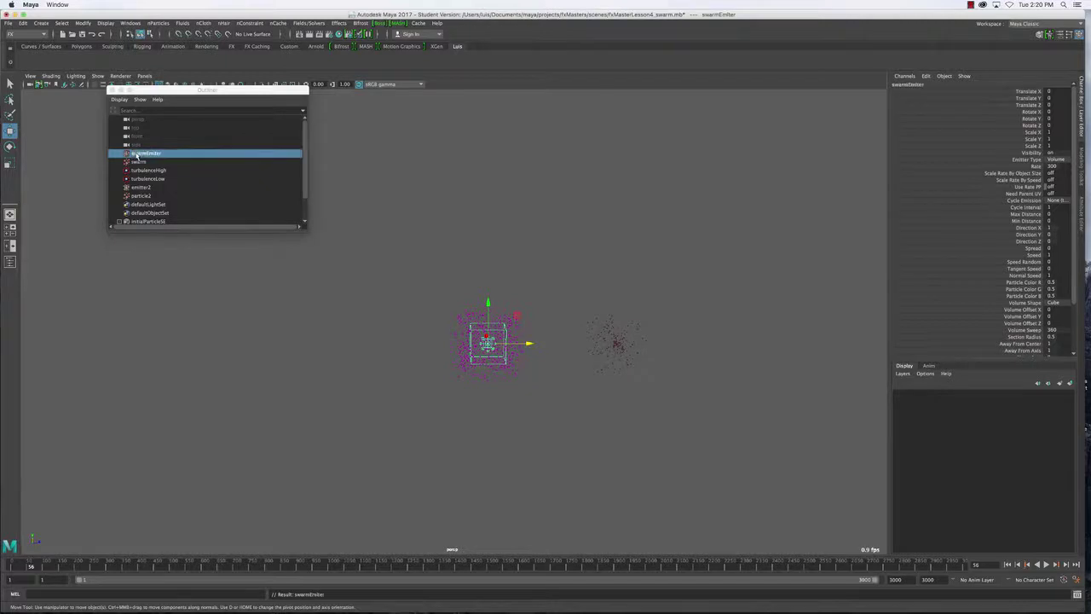
# Rename the new legacy particle object leader and its emitter leaderEmitter.
pyautogui.click(578, 310)
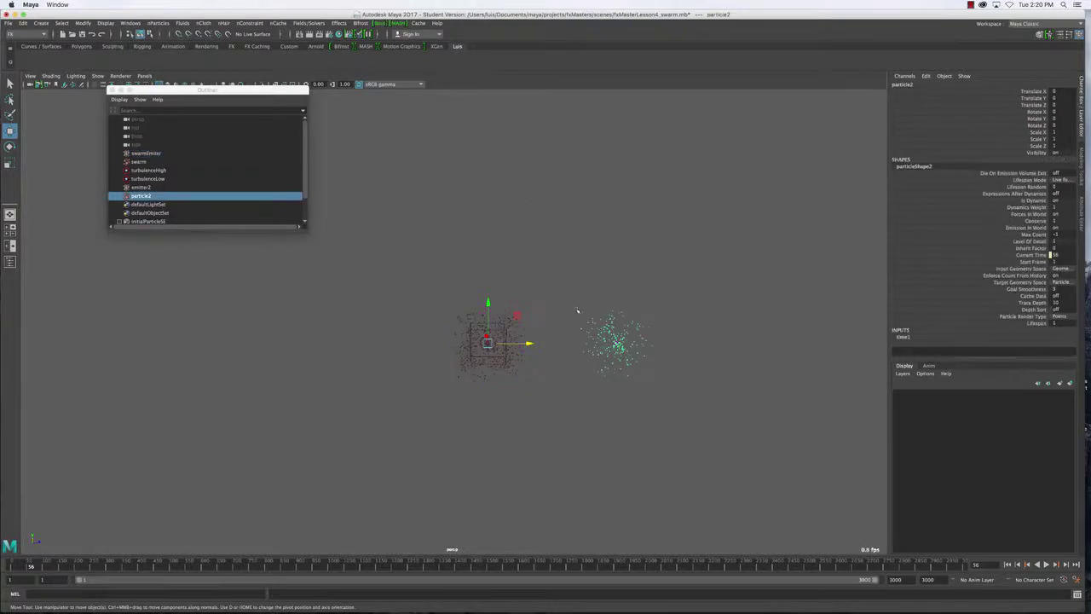
pyautogui.doubleClick(141, 195)
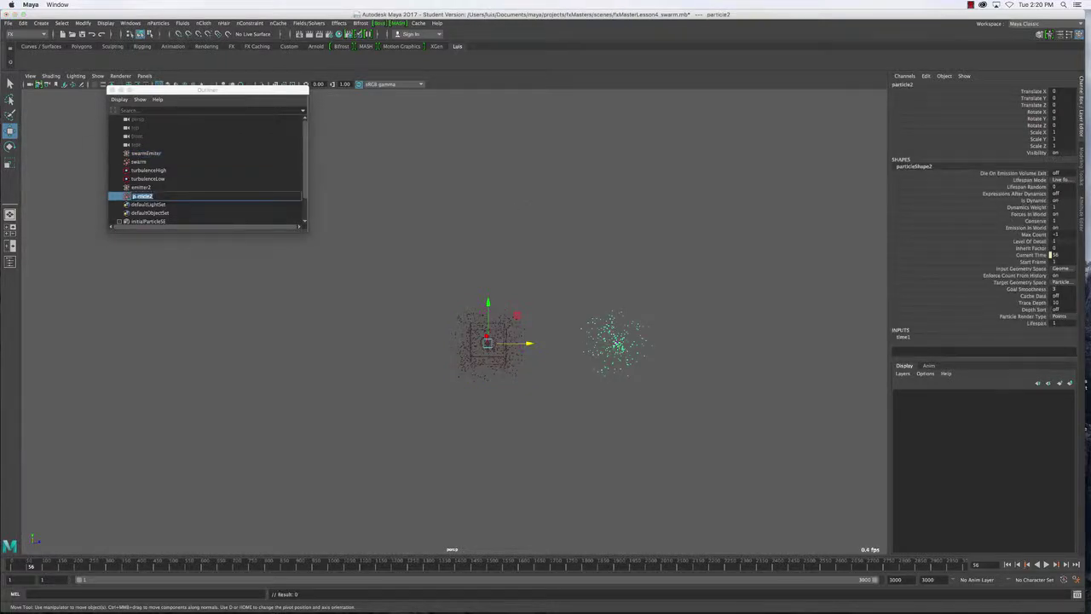
pyautogui.write('s')
pyautogui.write('er')
pyautogui.press('Return')
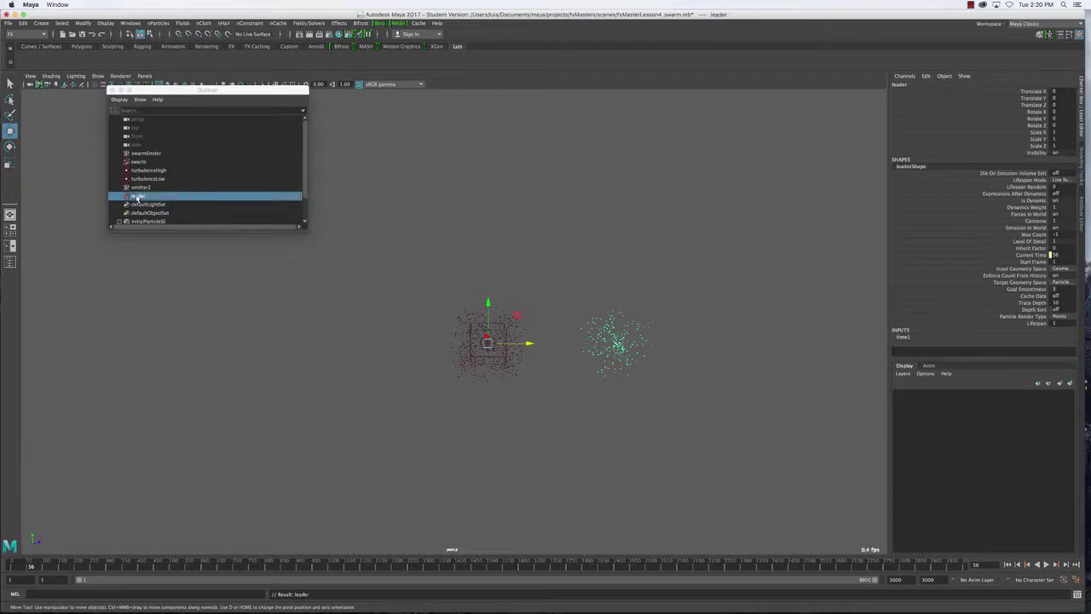
pyautogui.click(137, 187)
pyautogui.doubleClick(137, 187)
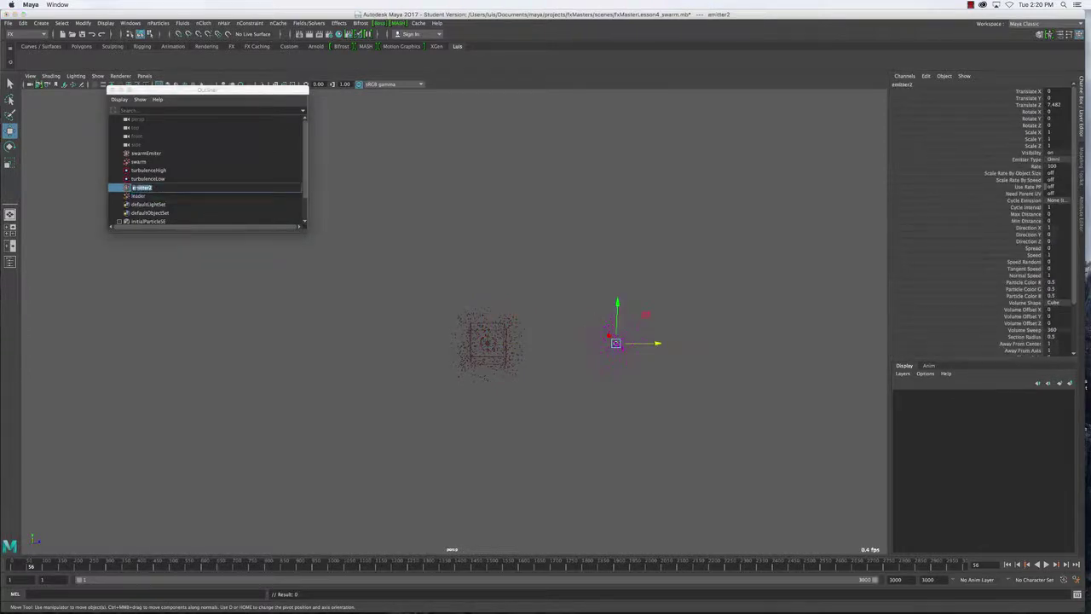
pyautogui.press('Right')
pyautogui.write('leader')
pyautogui.press('Return')
# Set the leader particles' Max Count to 3 and play the simulation from frame 1 to frame 91.
pyautogui.click(140, 196)
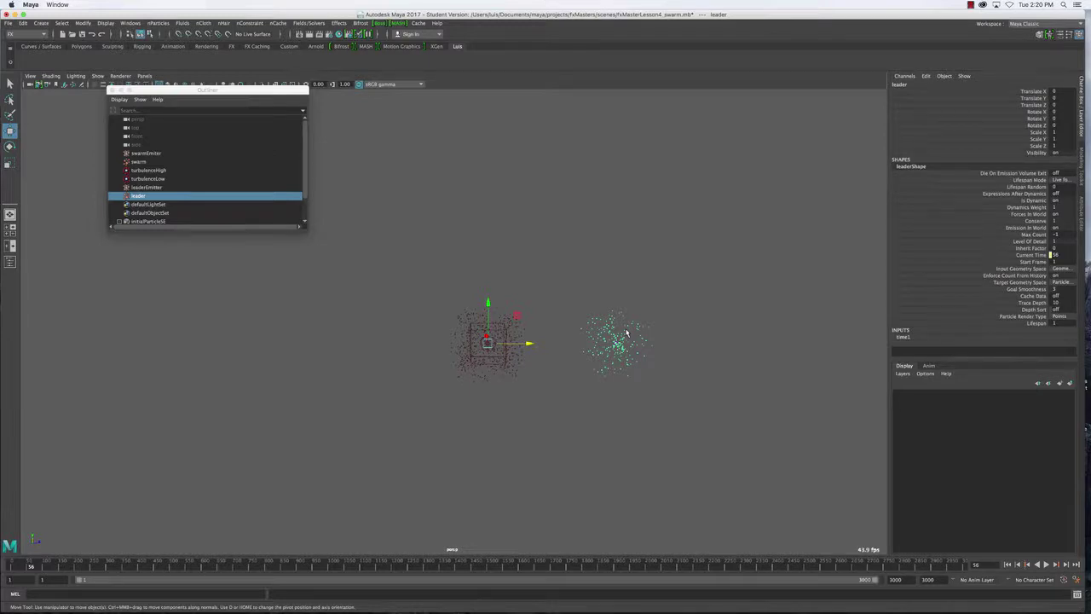
pyautogui.hotkey('ctrl', 'a')
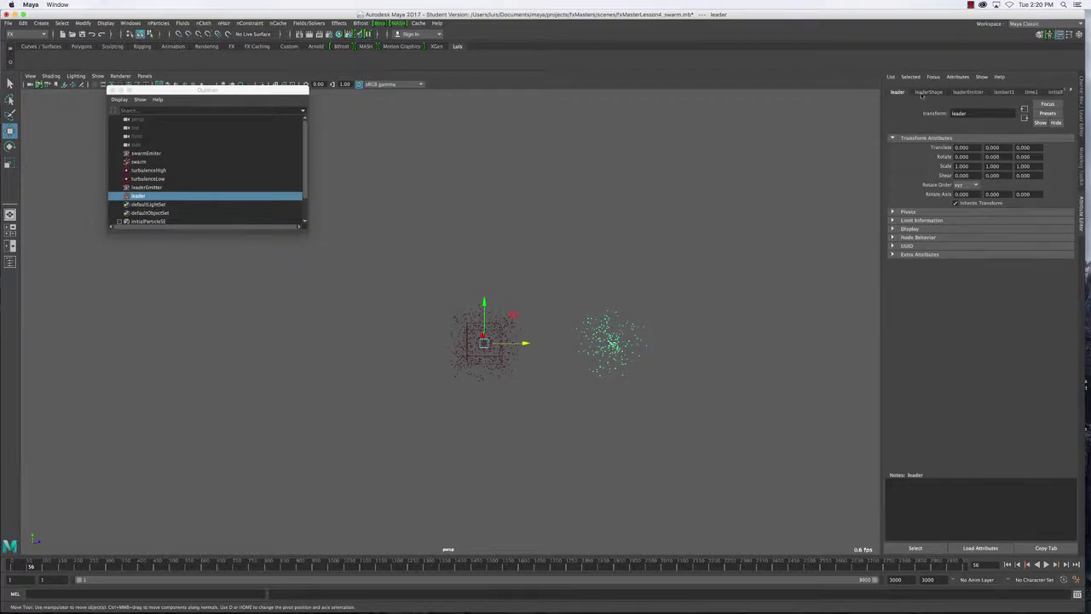
pyautogui.click(926, 92)
pyautogui.click(959, 218)
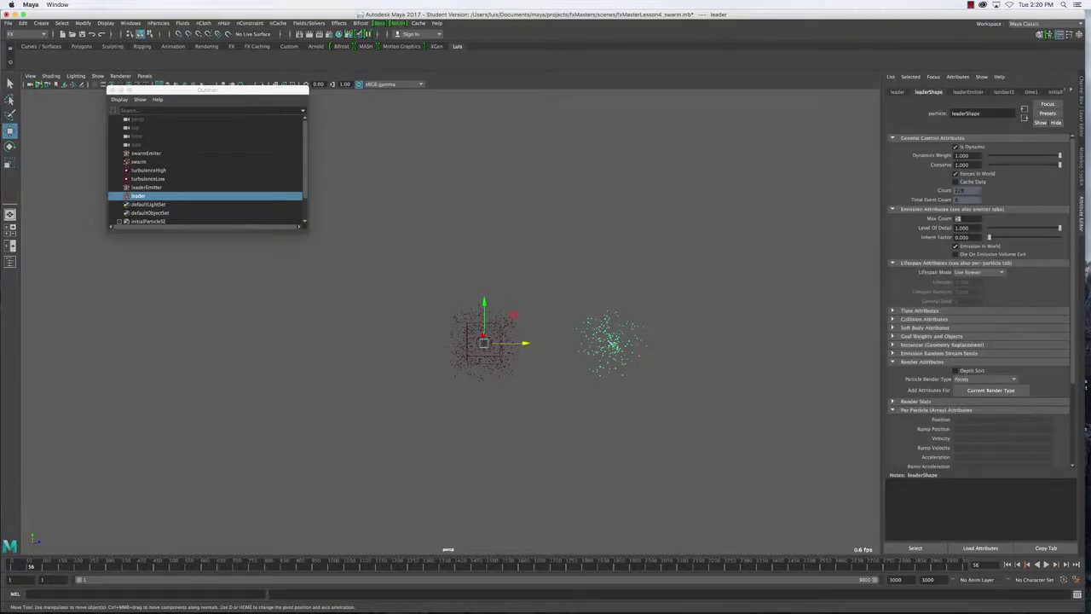
pyautogui.write('1')
pyautogui.click(1008, 564)
pyautogui.click(1047, 564)
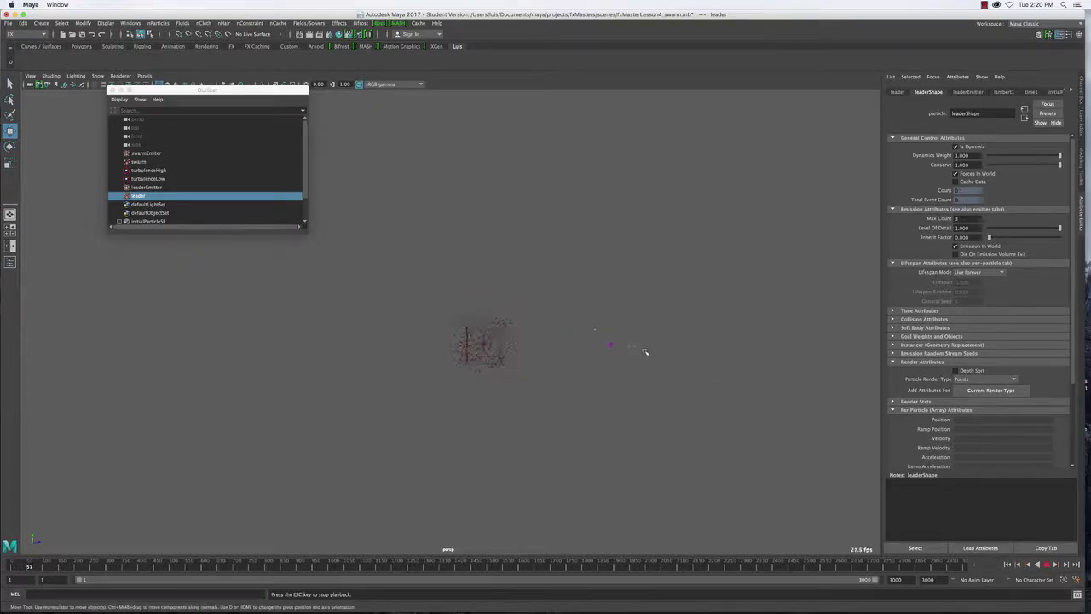
pyautogui.press('Escape')
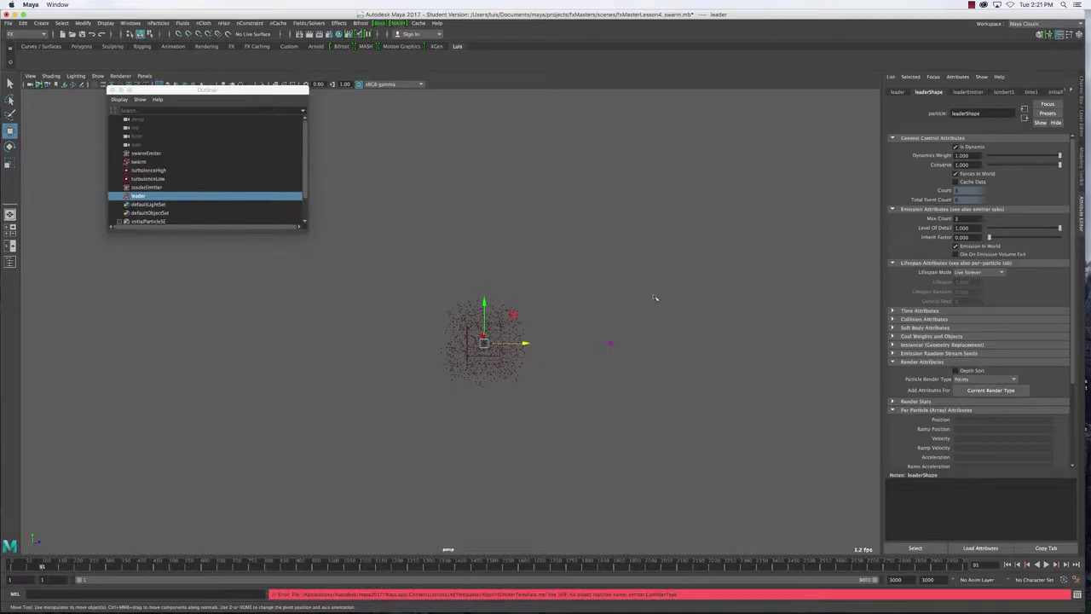
# Make the leader particles a goal for the swarm particles and play the simulation from frame 1.
pyautogui.click(503, 309)
pyautogui.click(503, 308)
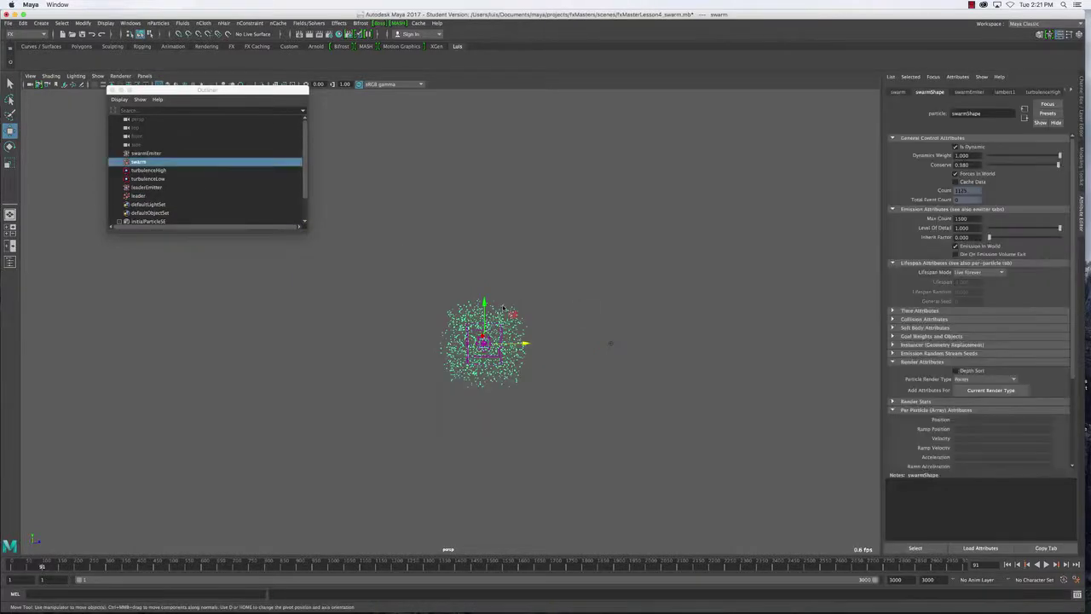
pyautogui.keyDown('shift'); pyautogui.click(581, 323); pyautogui.keyUp('shift')
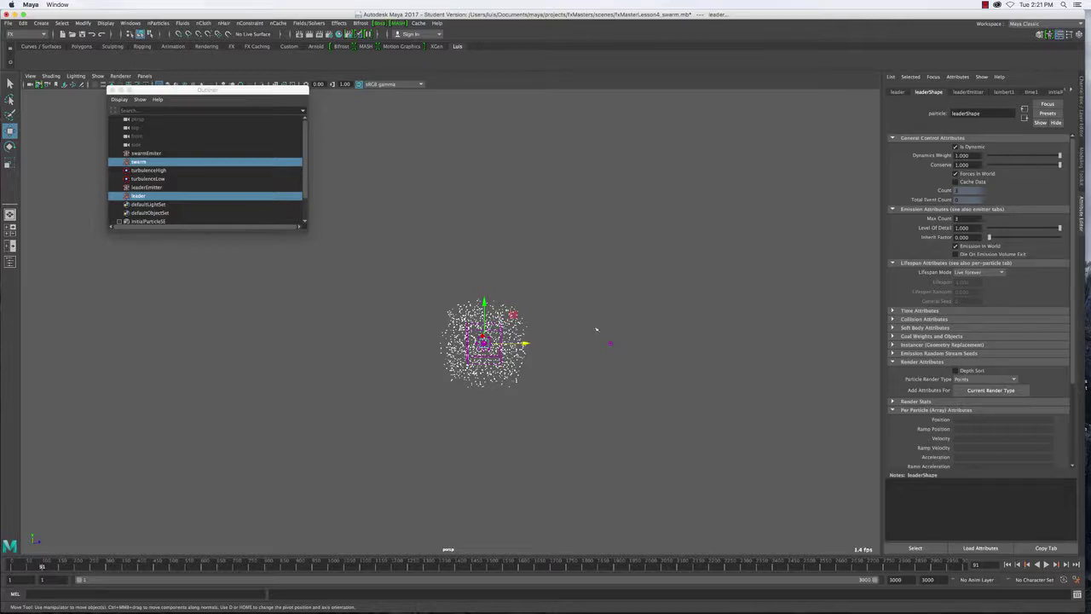
pyautogui.click(159, 23)
pyautogui.click(272, 97)
pyautogui.click(1008, 564)
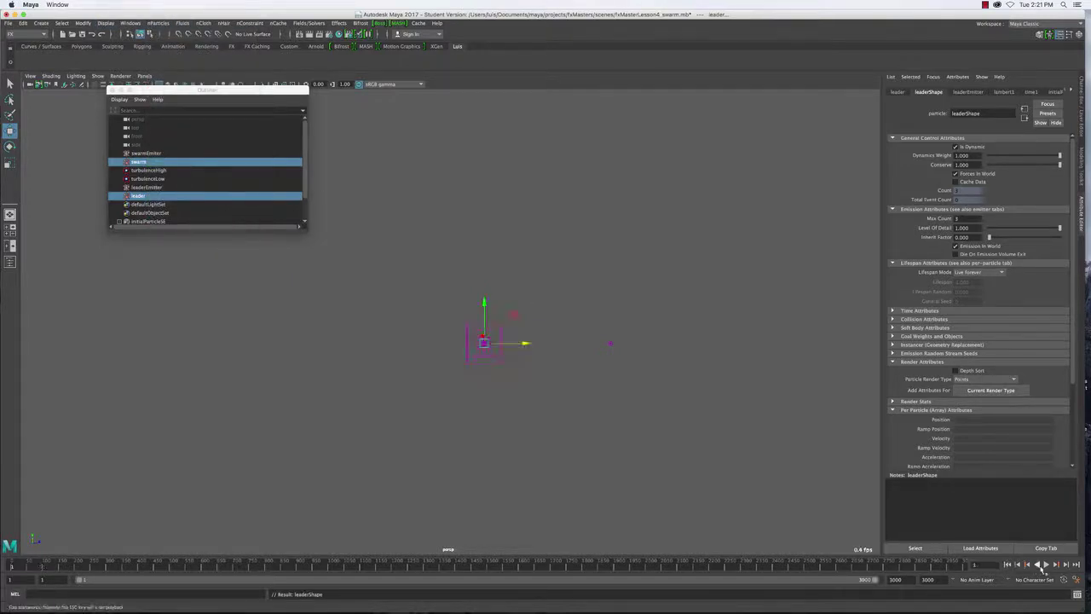
pyautogui.click(1047, 565)
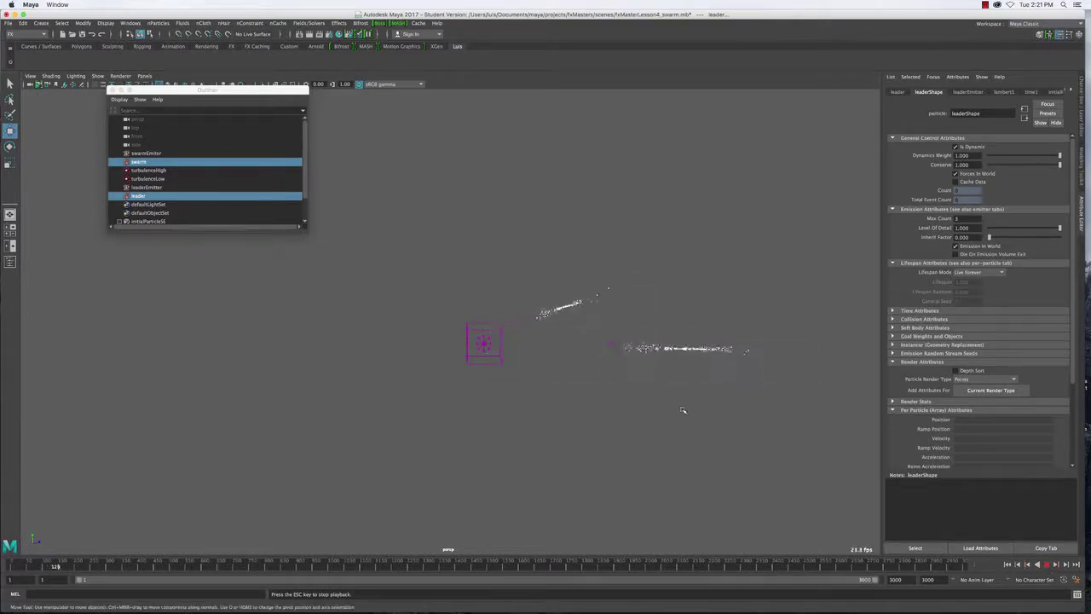
# Stop the simulation at frame 157 and examine how the swarm particles gather around the leader goals.
pyautogui.press('Escape')
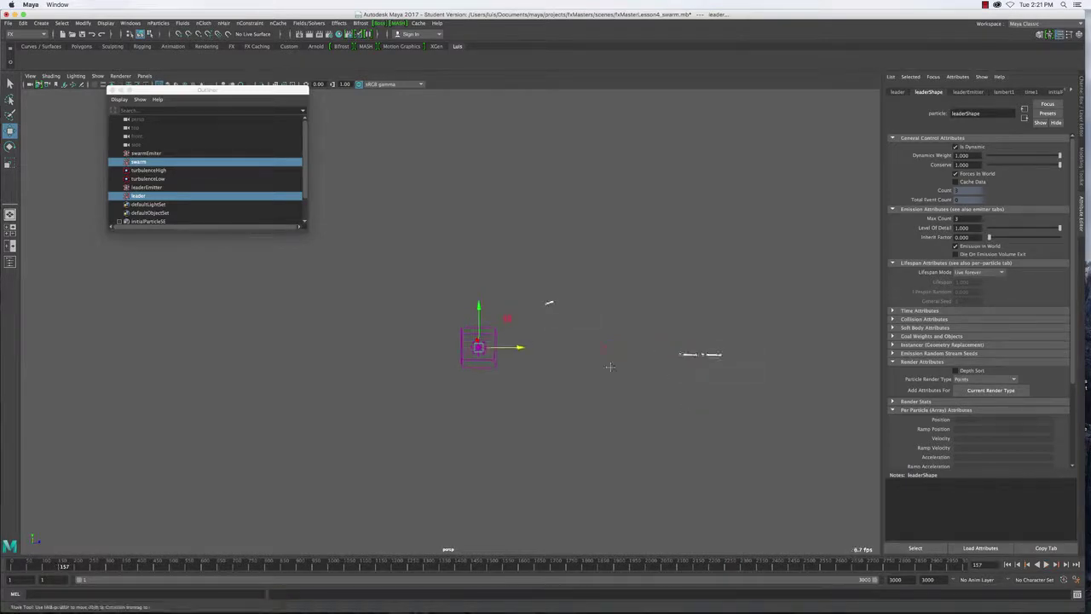
pyautogui.keyDown('alt'); pyautogui.moveTo(545, 401); pyautogui.dragTo(641, 320); pyautogui.keyUp('alt')
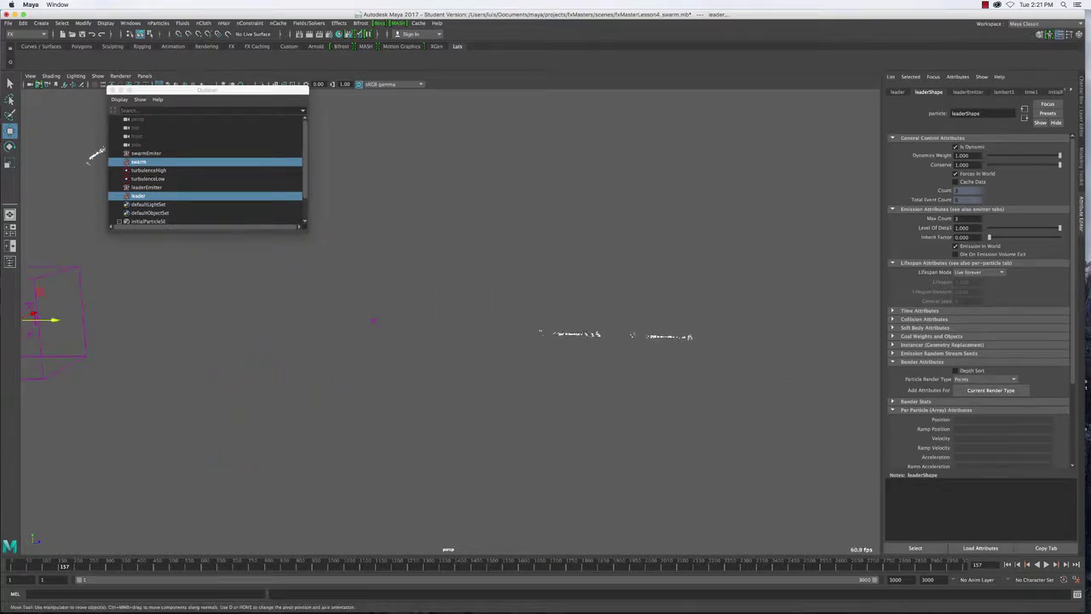
pyautogui.keyDown('alt'); pyautogui.moveTo(93, 156); pyautogui.dragTo(440, 343); pyautogui.keyUp('alt')
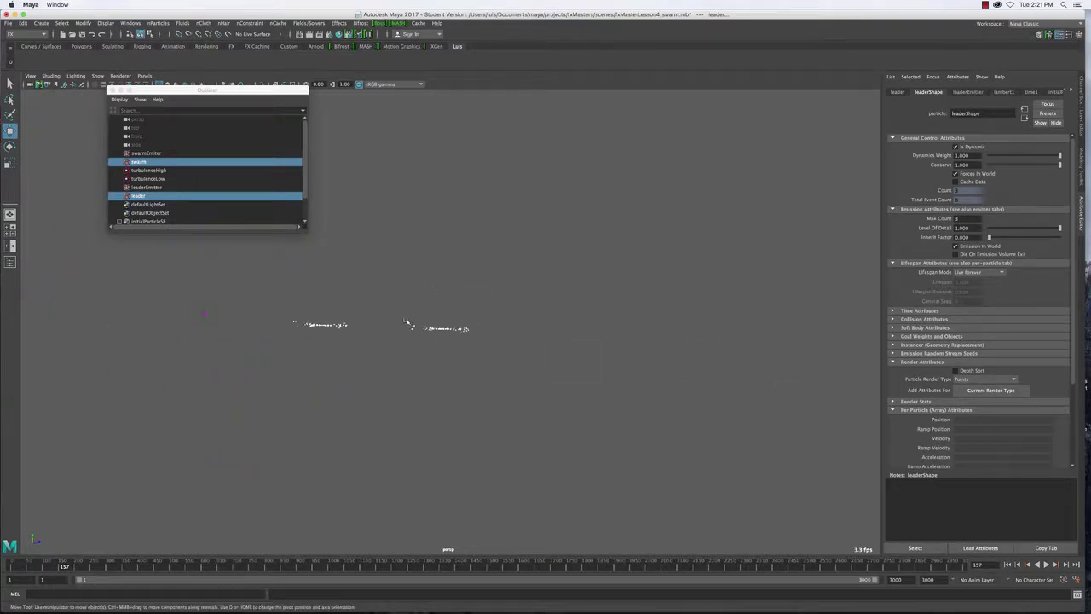
pyautogui.keyDown('alt'); pyautogui.moveTo(484, 306); pyautogui.dragTo(456, 271); pyautogui.keyUp('alt')
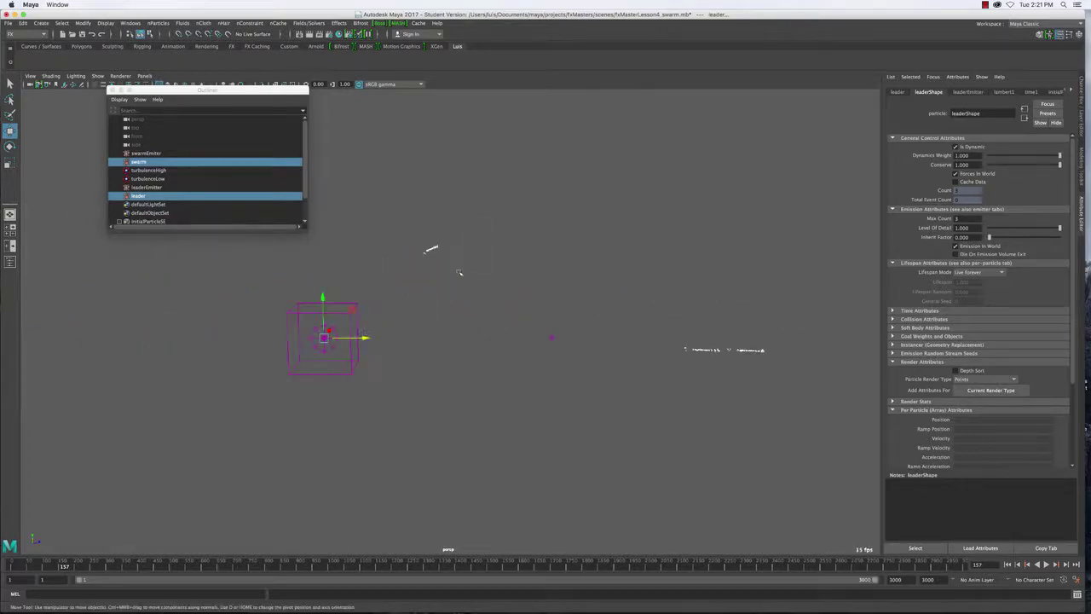
# Inspect the swarm particles' goal weight channels and review the deletable attributes of swarmShape without deleting any.
pyautogui.click(437, 248)
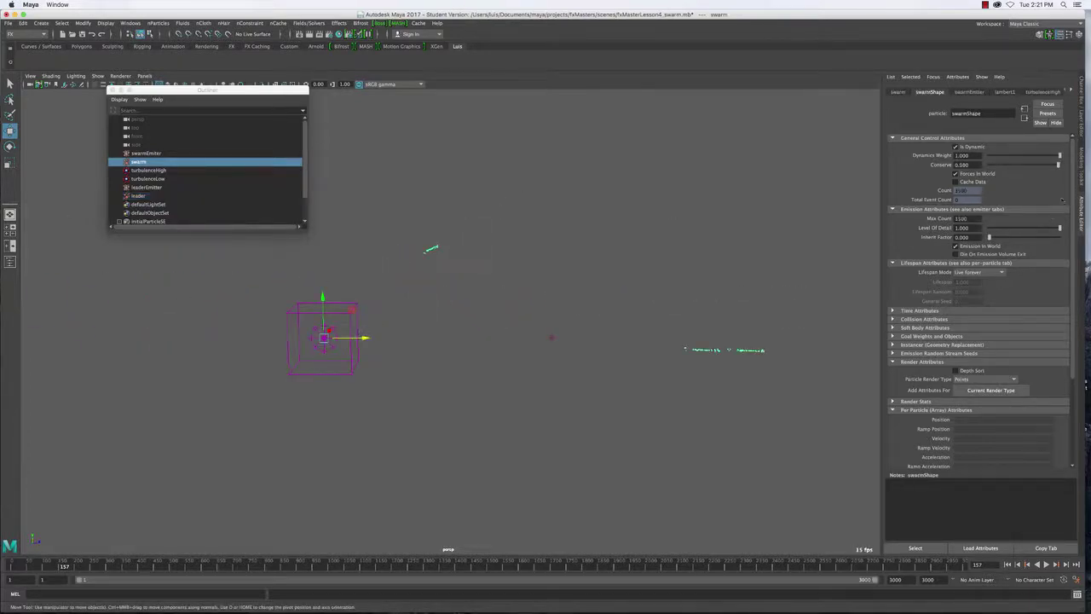
pyautogui.hotkey('ctrl', 'a')
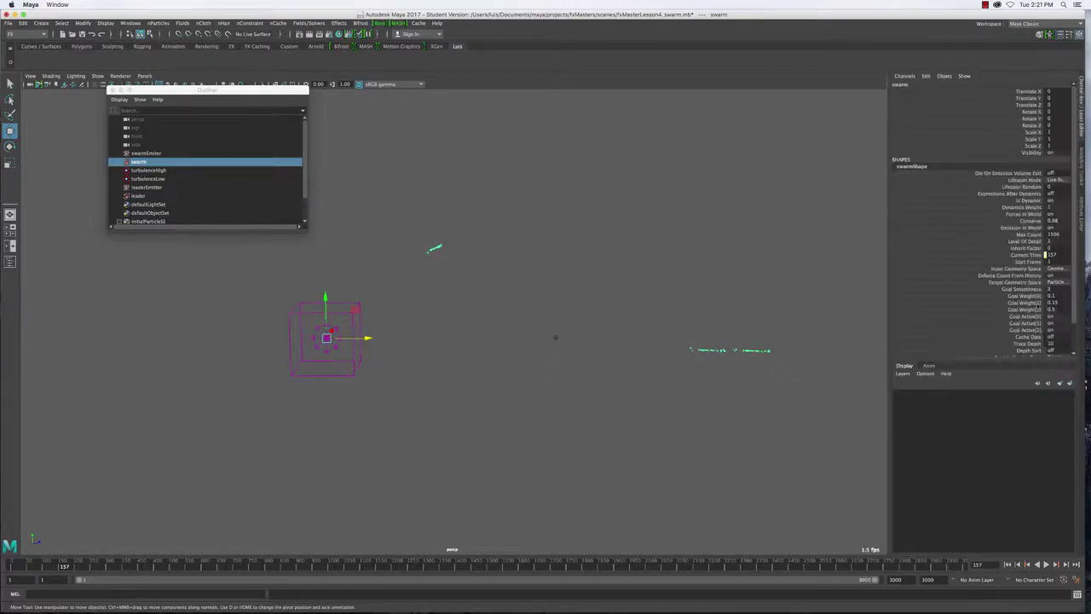
pyautogui.scroll(-3, 1037, 305)
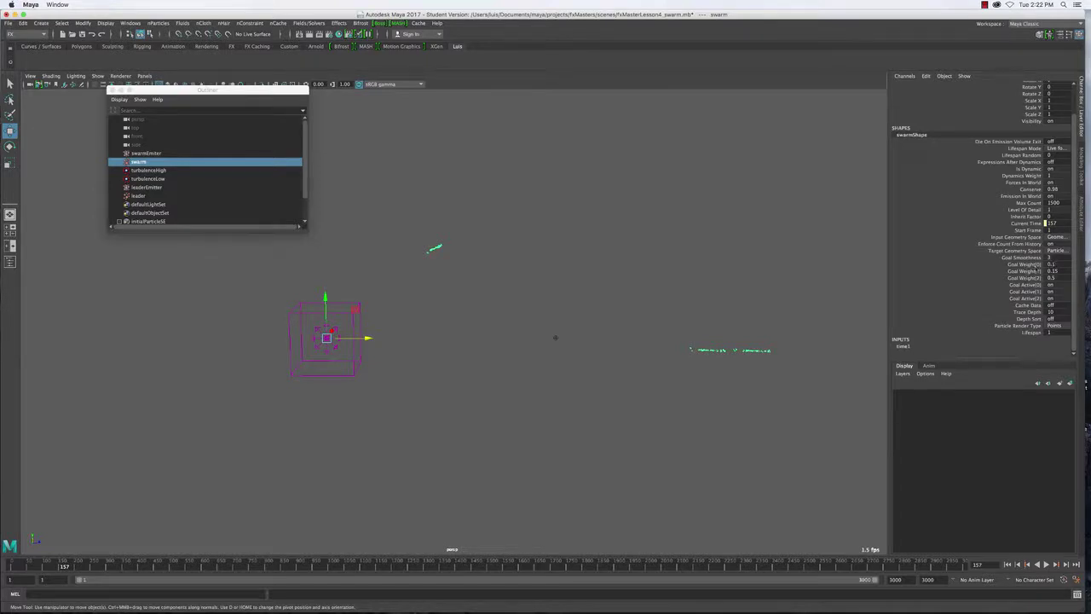
pyautogui.click(85, 23)
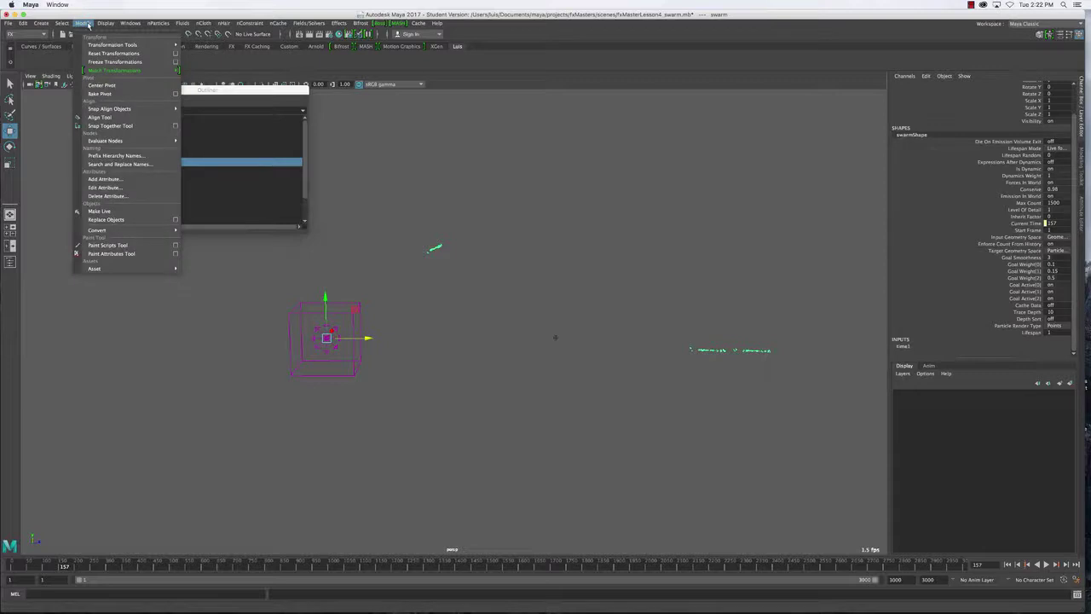
pyautogui.click(106, 196)
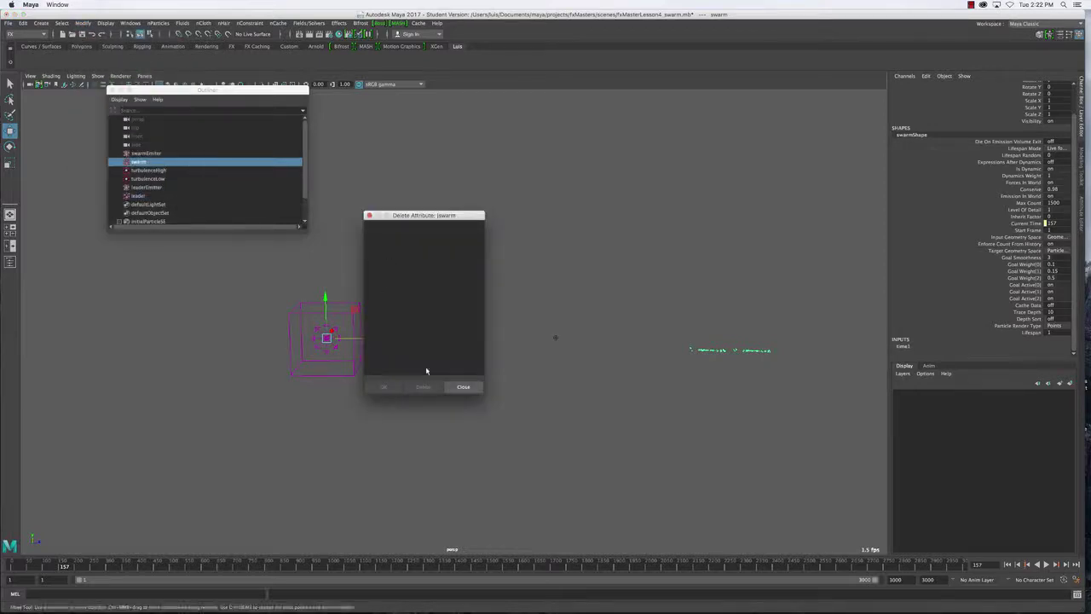
pyautogui.click(129, 164)
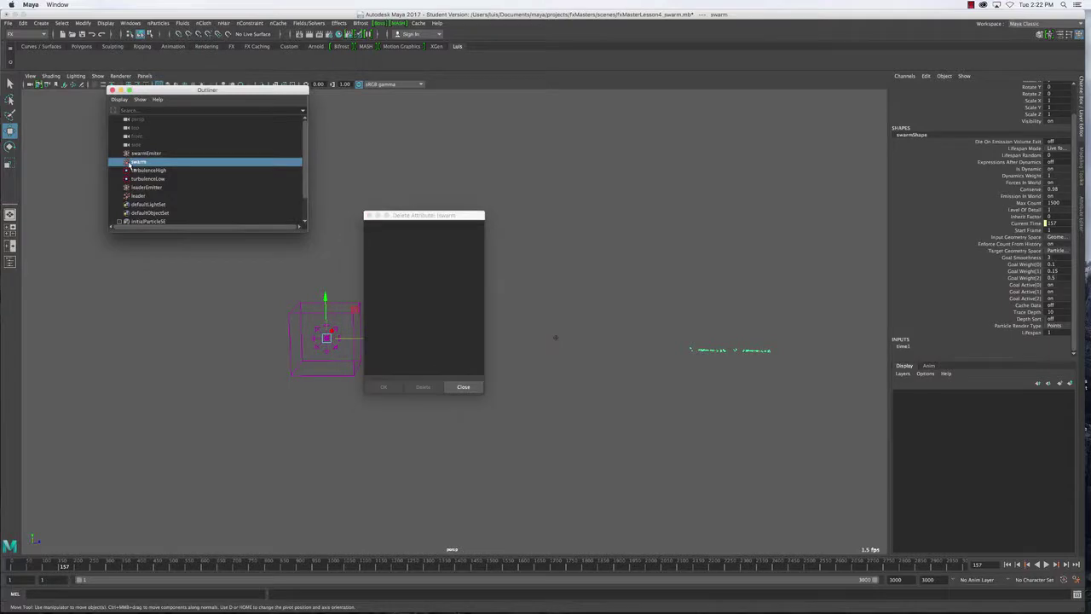
pyautogui.click(128, 164)
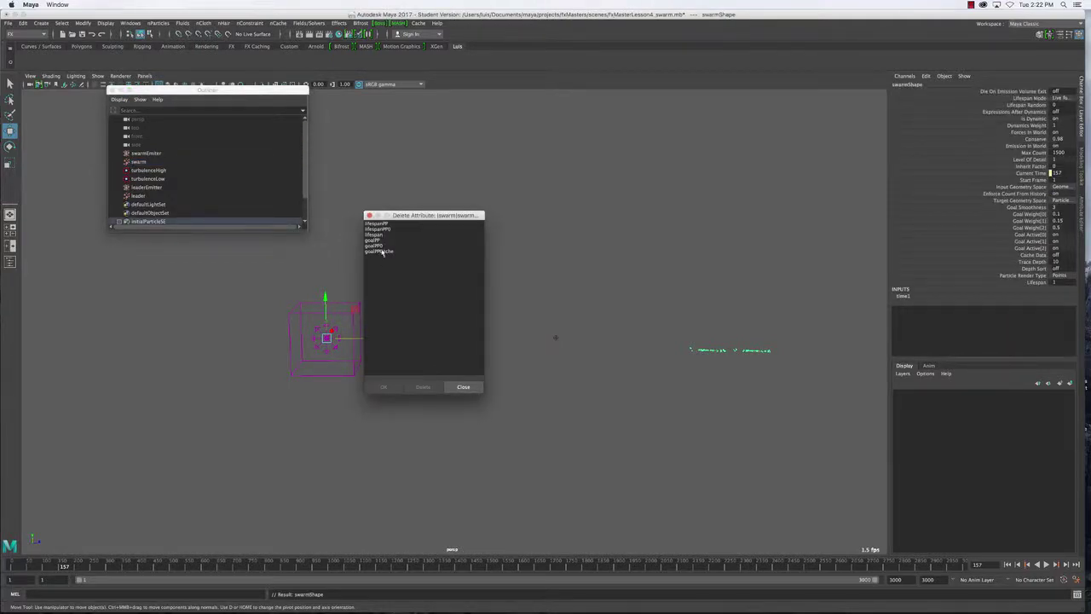
pyautogui.click(463, 387)
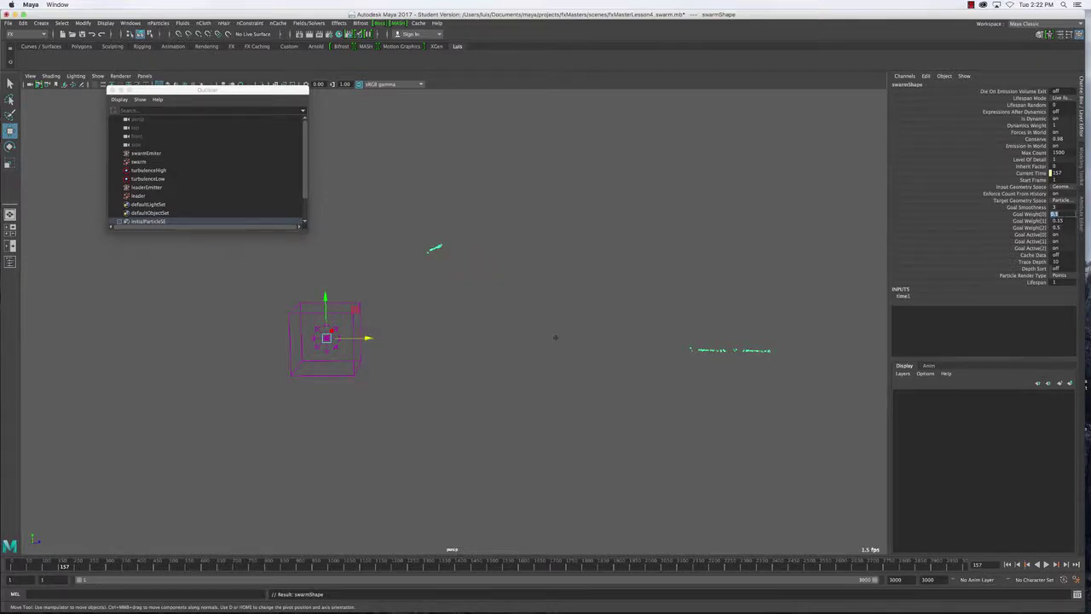
# Set swarmShape's Goal Weight[0] and Goal Weight[1] to 0 and Goal Weight[2] to 0.1.
pyautogui.doubleClick(1062, 221)
pyautogui.click(1030, 228)
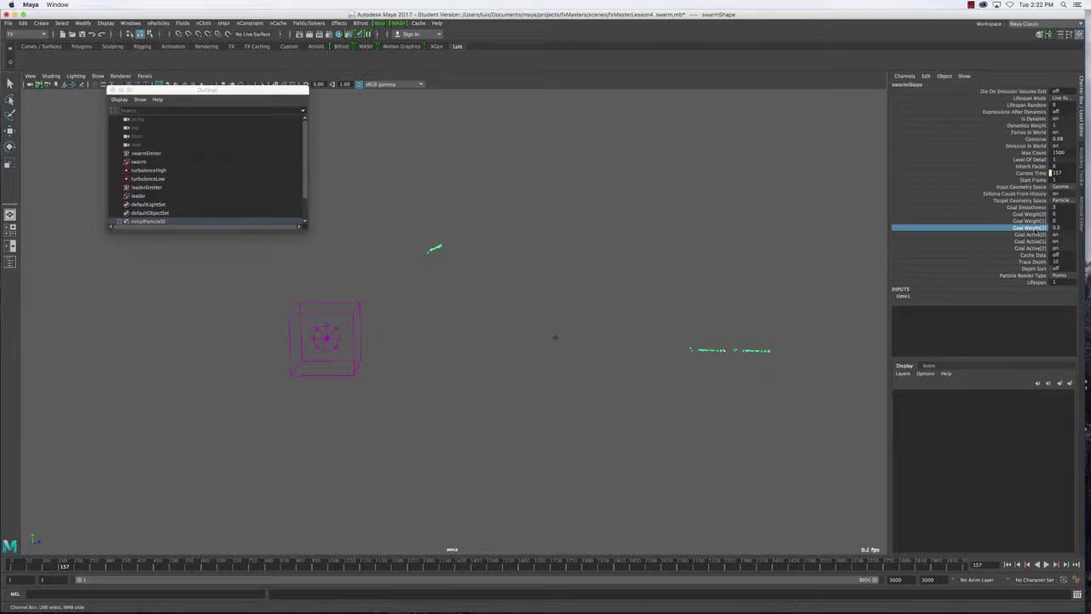
pyautogui.doubleClick(1057, 228)
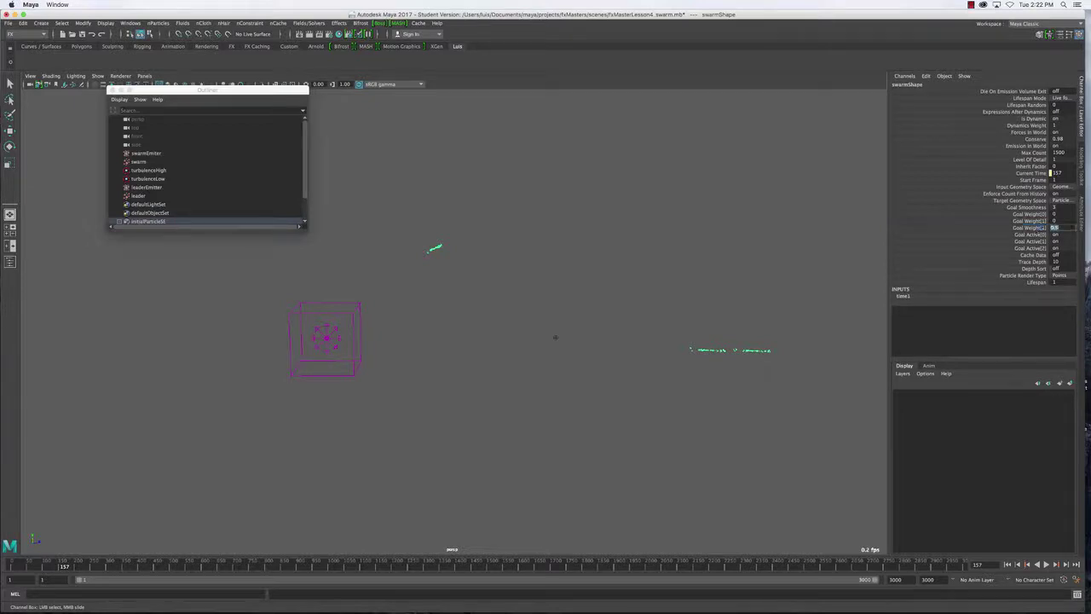
pyautogui.write('0.1')
pyautogui.click(692, 367)
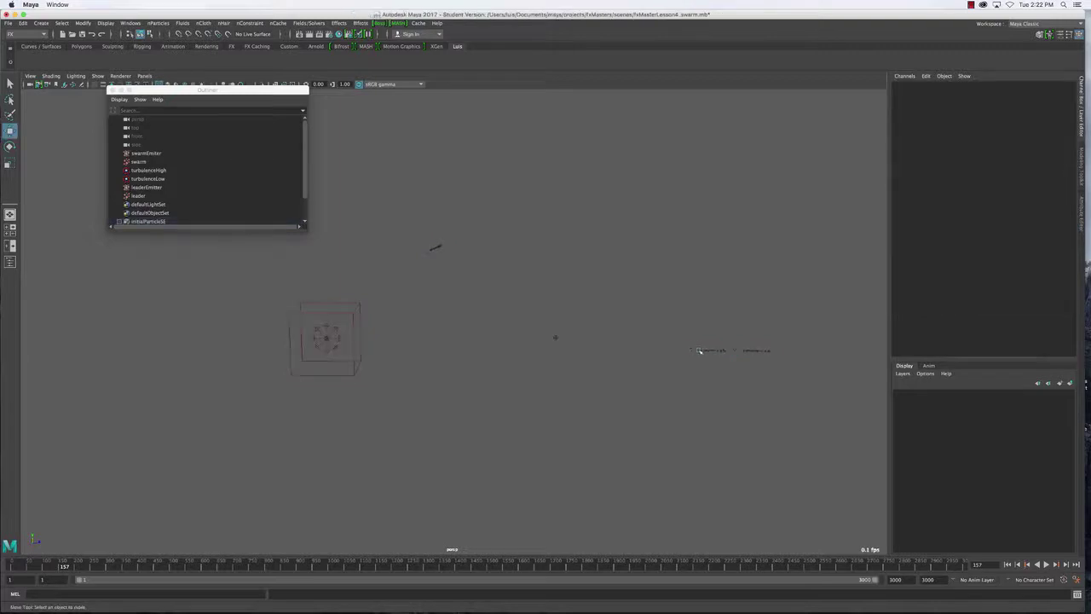
# Select the swarm particles and play the simulation from frame 1 to frame 263.
pyautogui.moveTo(678, 339); pyautogui.dragTo(789, 430)
pyautogui.press('w')
pyautogui.click(1007, 564)
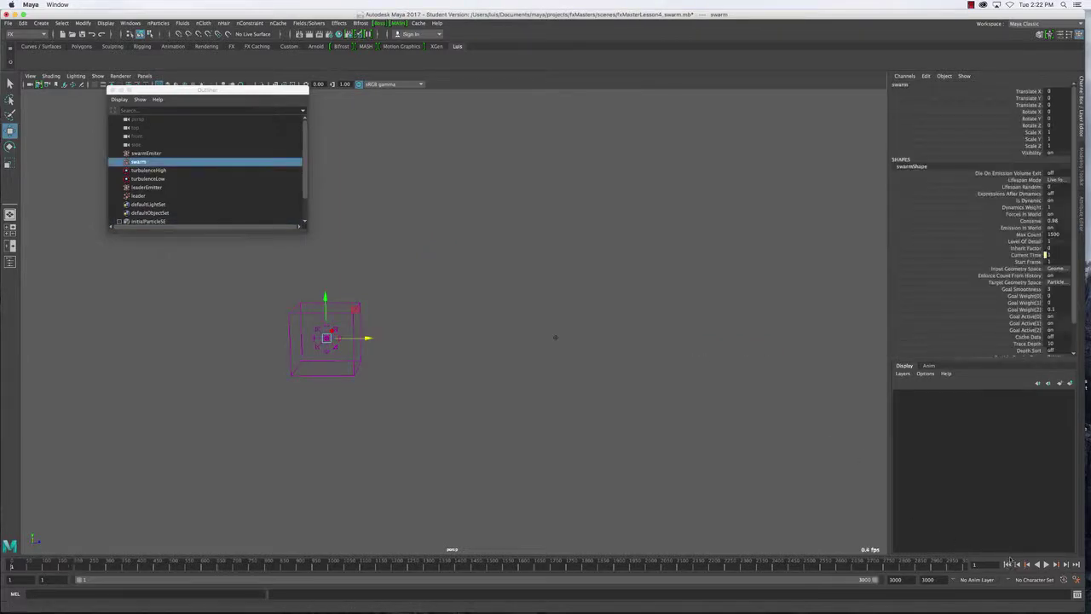
pyautogui.click(1047, 564)
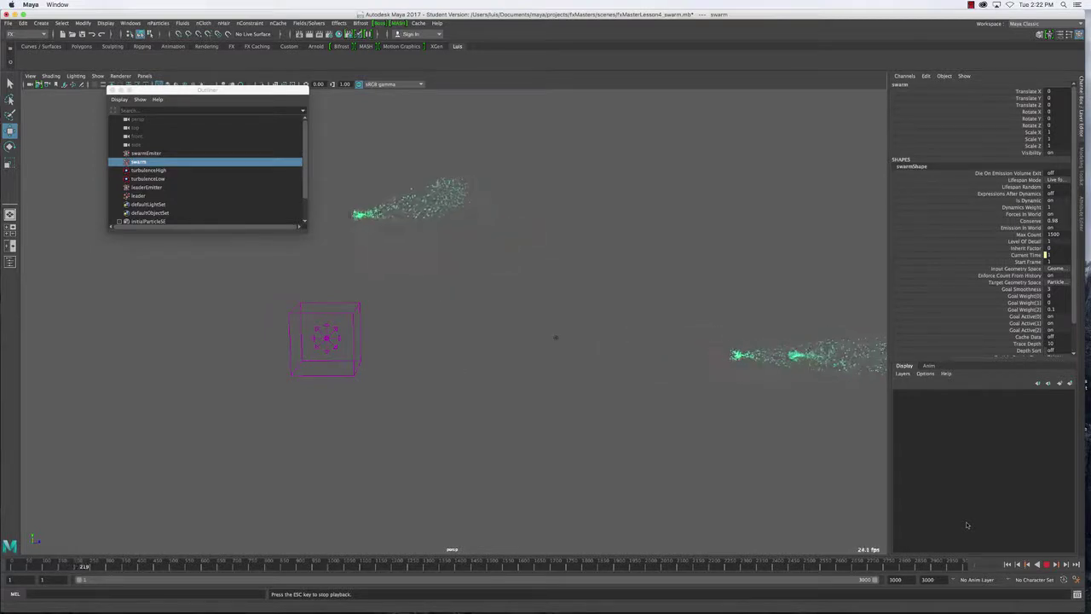
pyautogui.press('Escape')
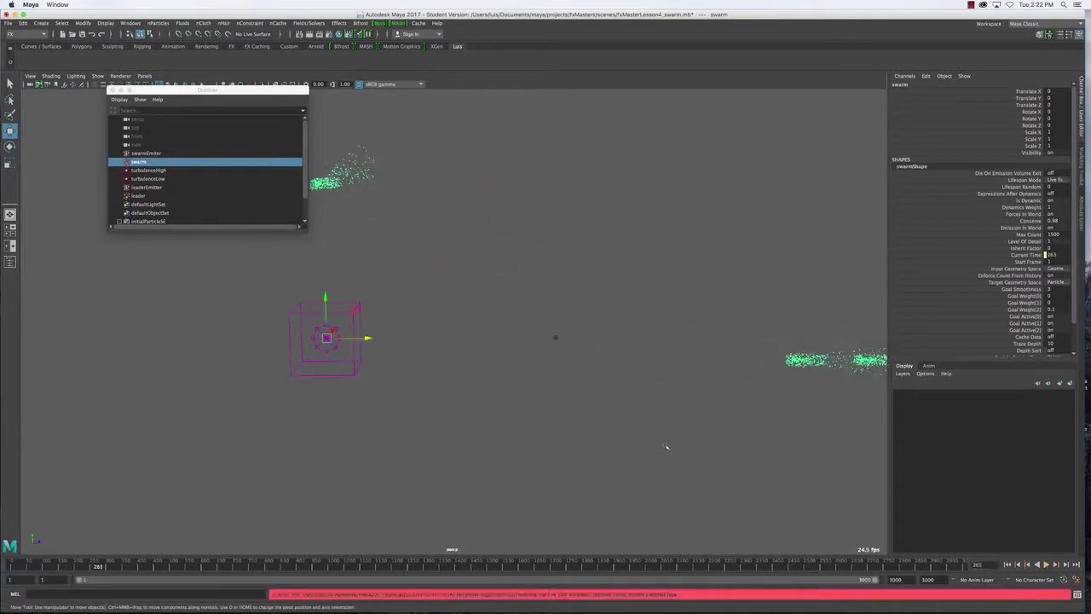
# Read the error history in an enlarged Script Editor and close the editor.
pyautogui.moveTo(228, 90); pyautogui.dragTo(95, 353)
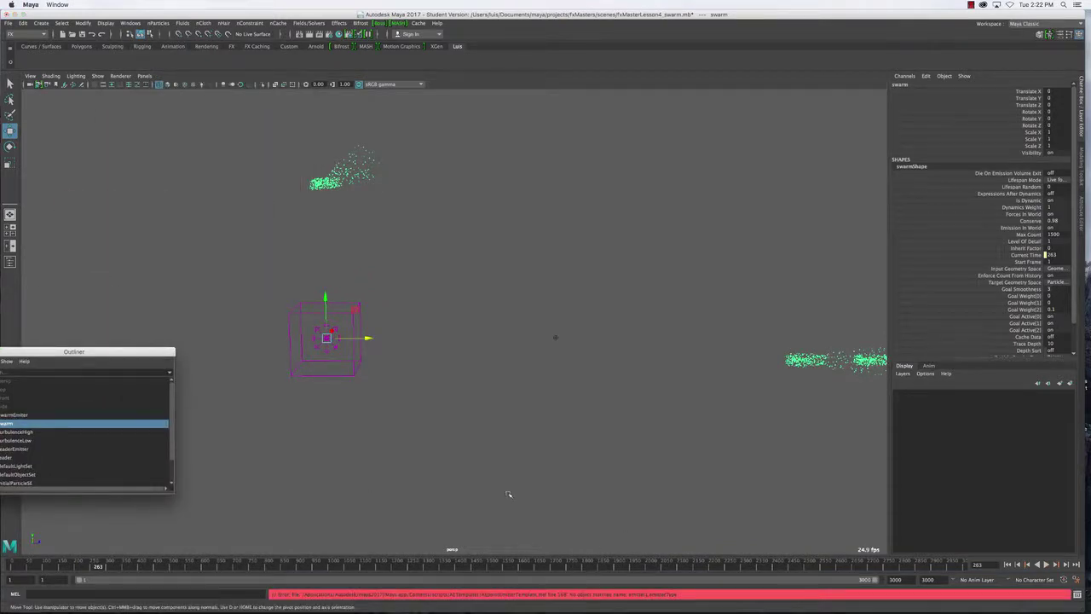
pyautogui.click(1077, 594)
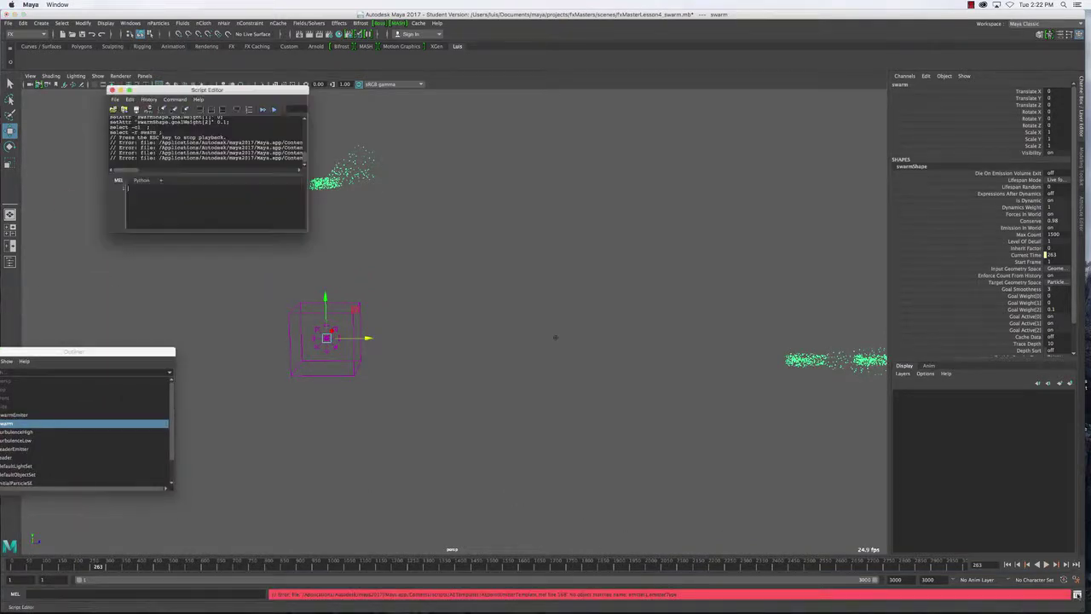
pyautogui.moveTo(307, 231); pyautogui.dragTo(883, 476)
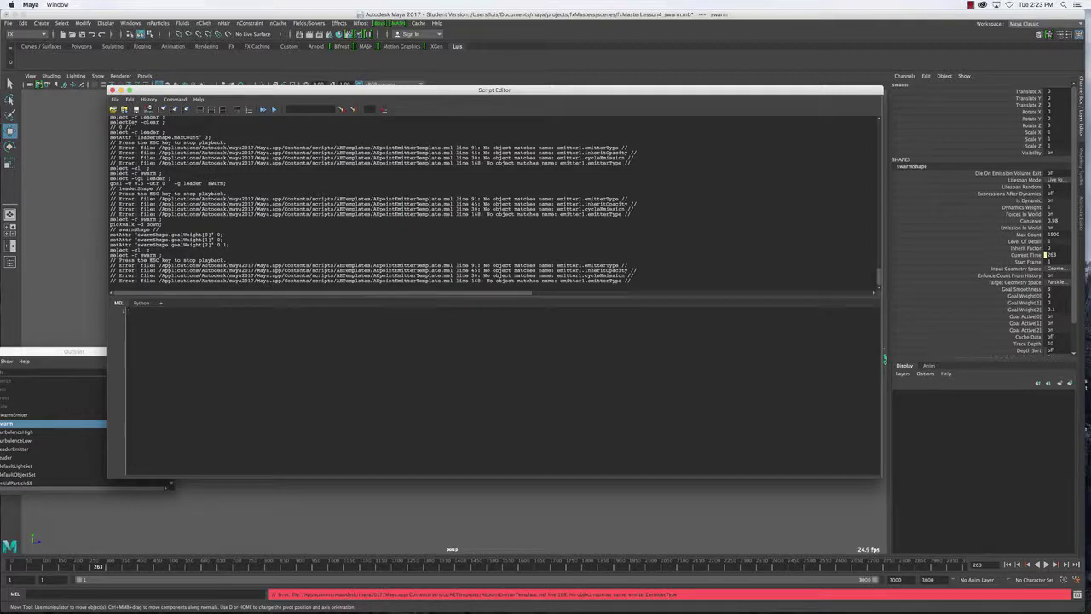
pyautogui.click(113, 89)
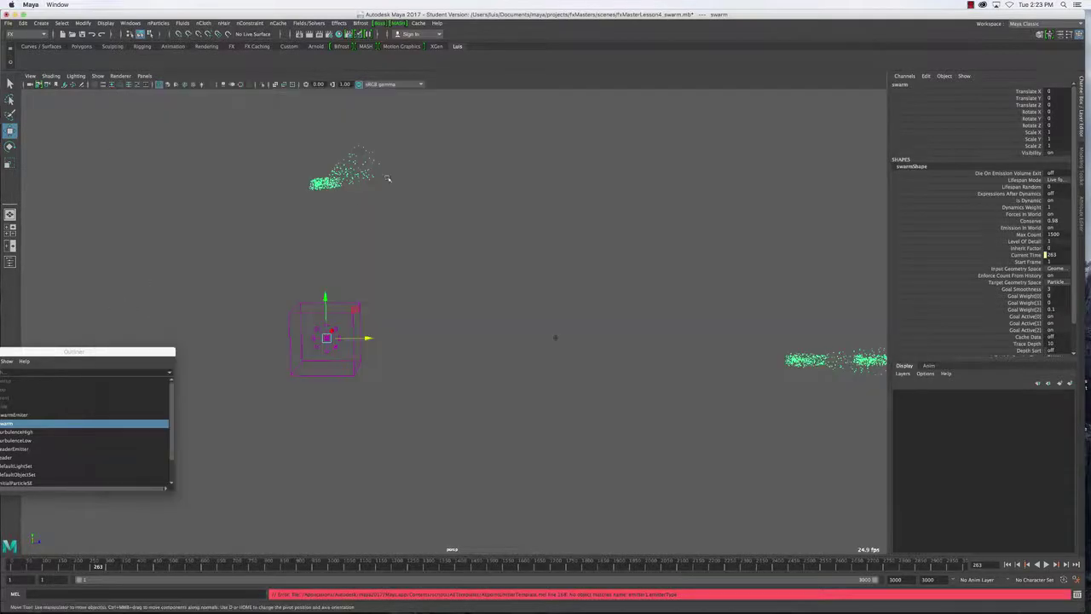
# Set the leader particles' Particle Render Type to Spheres.
pyautogui.keyDown('alt'); pyautogui.moveTo(685, 347); pyautogui.dragTo(555, 373); pyautogui.keyUp('alt')
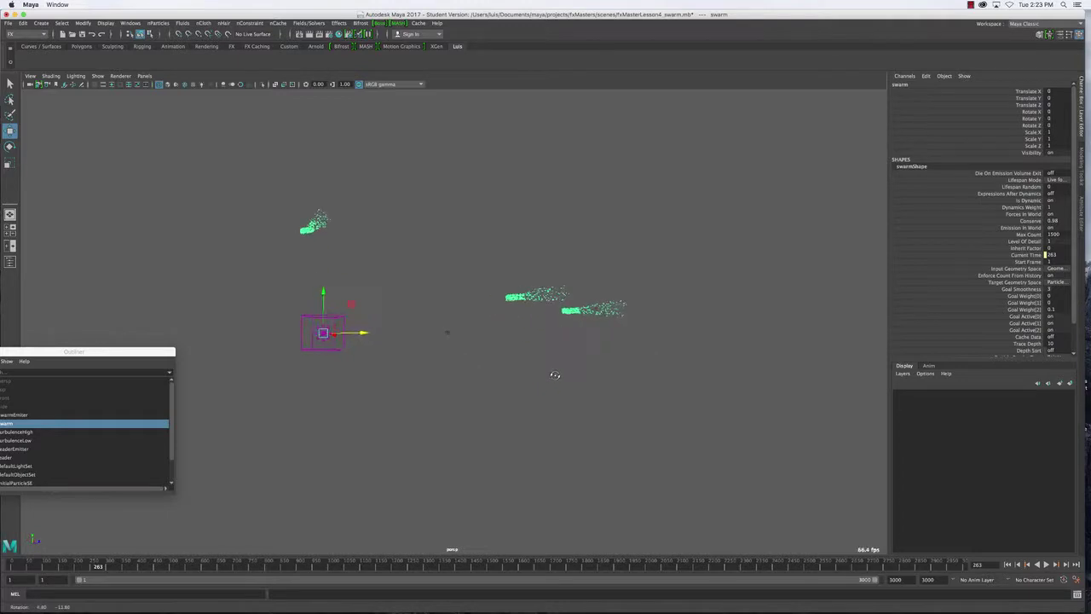
pyautogui.click(304, 223)
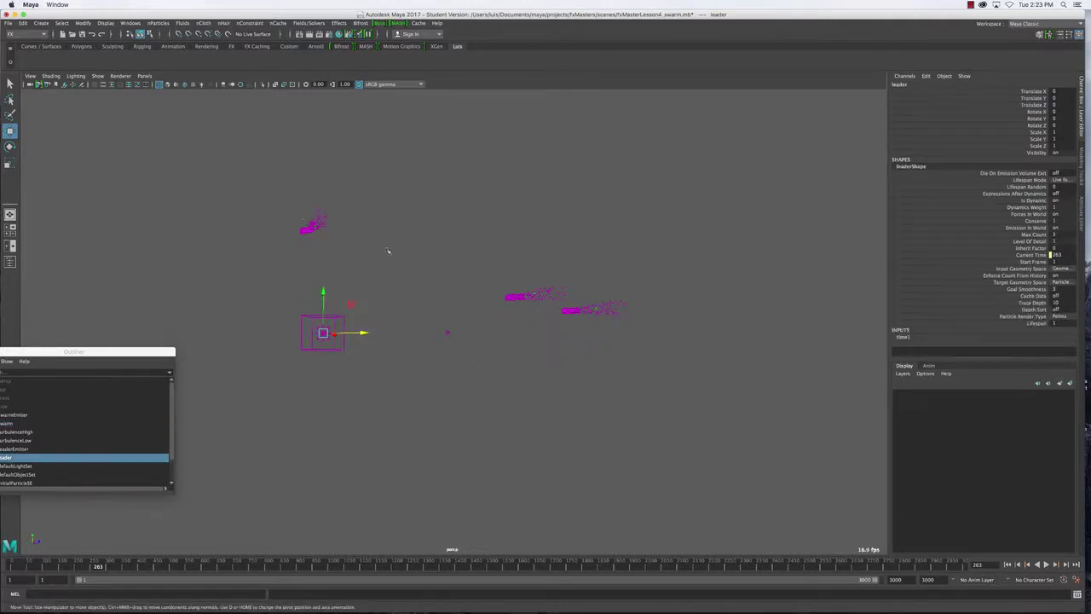
pyautogui.click(1061, 316)
pyautogui.click(1058, 357)
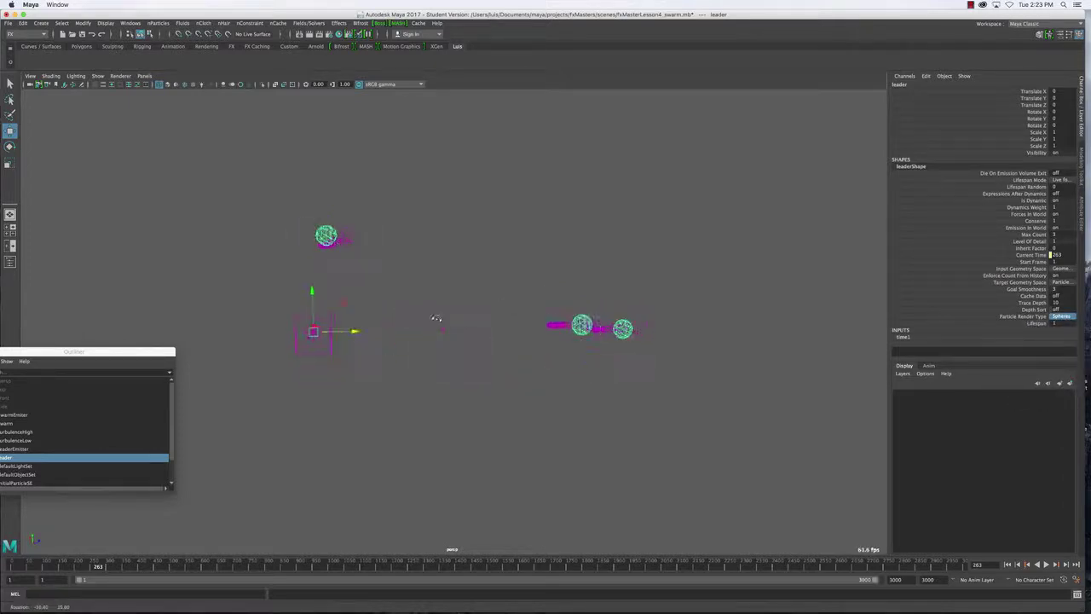
# Select the swarm particles and continue the simulation from frame 263 to frame 370.
pyautogui.click(592, 324)
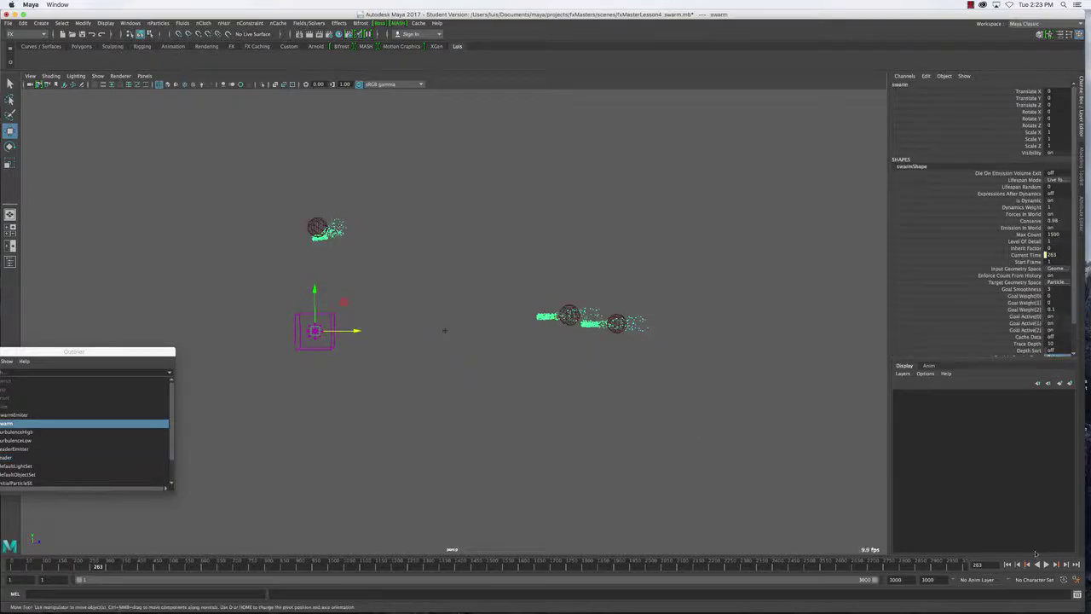
pyautogui.click(1046, 564)
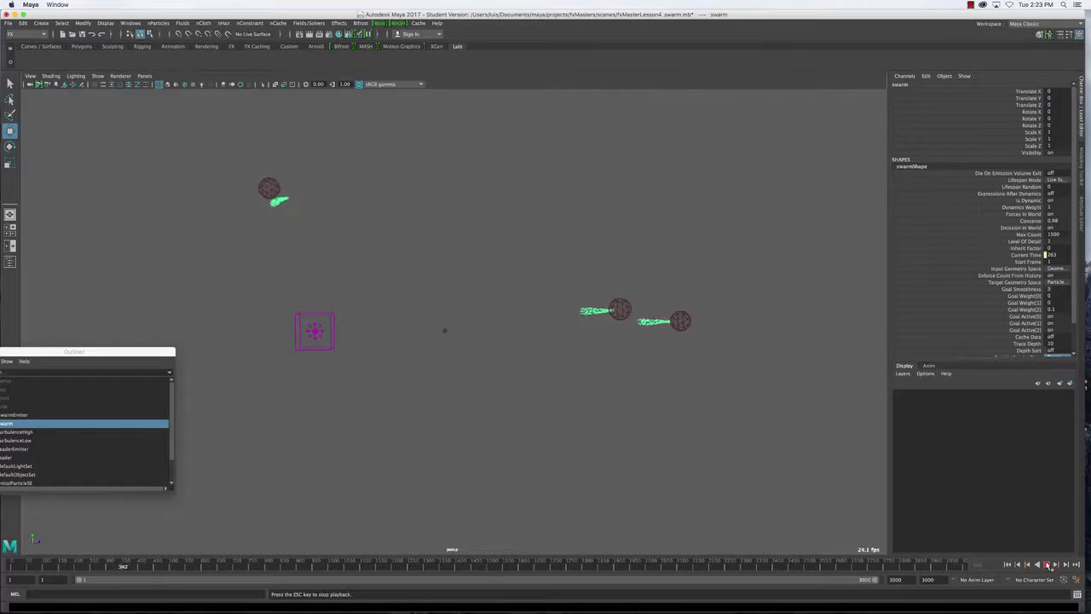
pyautogui.click(1047, 565)
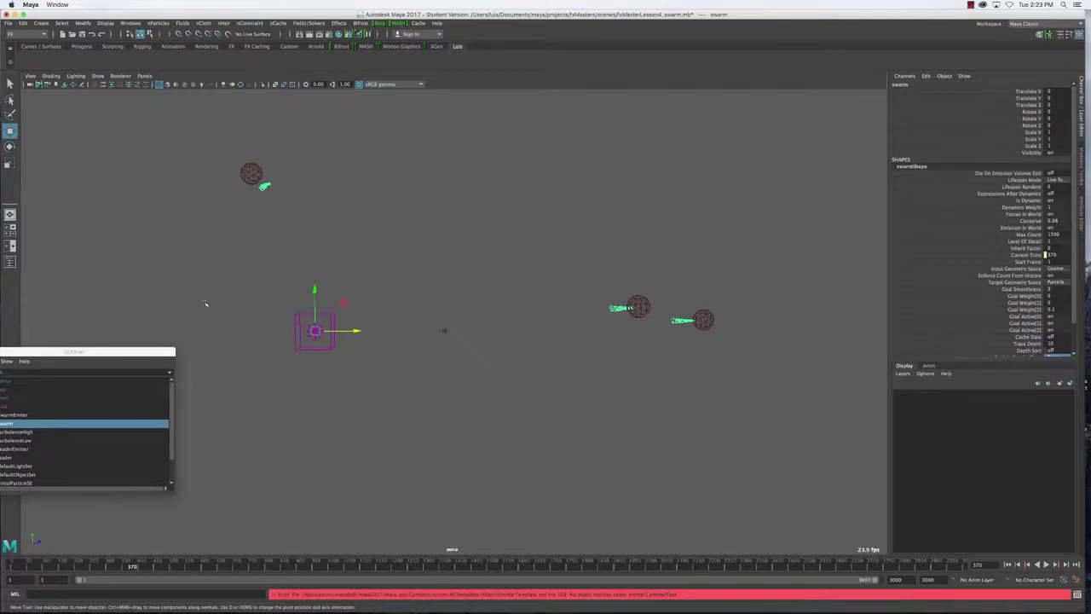
# Set the Magnitude of turbulenceHigh and turbulenceLow to 25 and play the simulation from frame 1.
pyautogui.moveTo(91, 356); pyautogui.dragTo(154, 237)
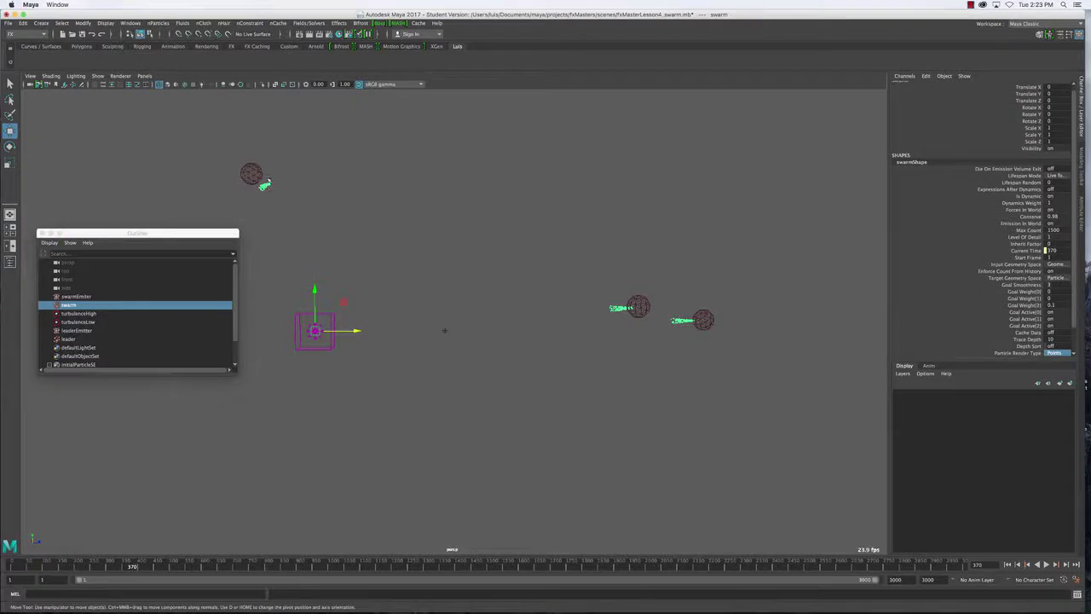
pyautogui.moveTo(111, 314); pyautogui.dragTo(105, 322)
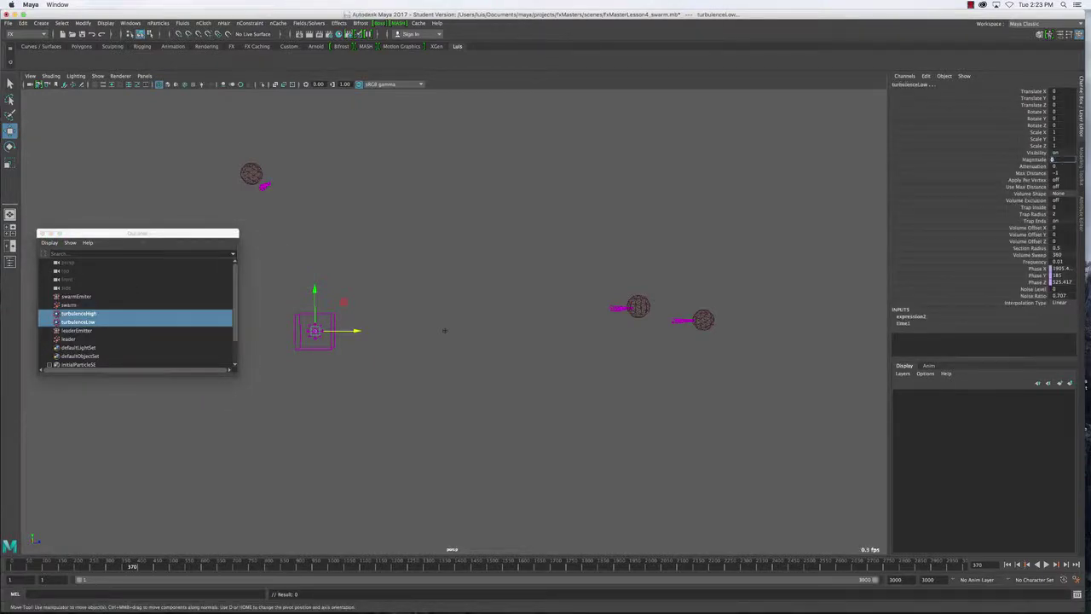
pyautogui.press('Return')
pyautogui.click(1006, 566)
pyautogui.click(1046, 565)
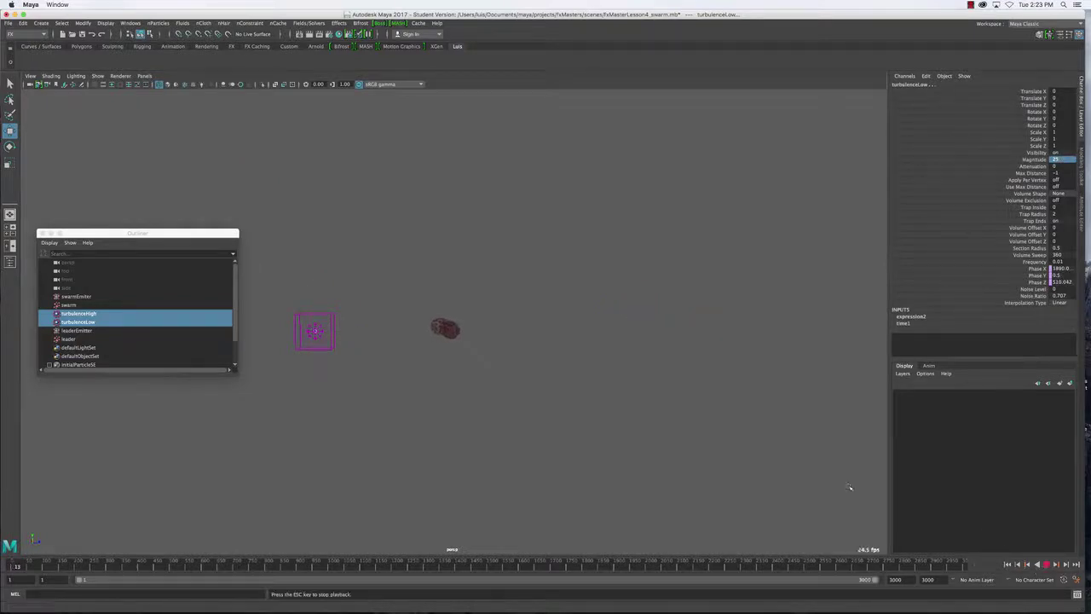
# Select the swarm particles, move the Outliner clear of them and continue the simulation to frame 169.
pyautogui.moveTo(275, 366); pyautogui.dragTo(326, 393)
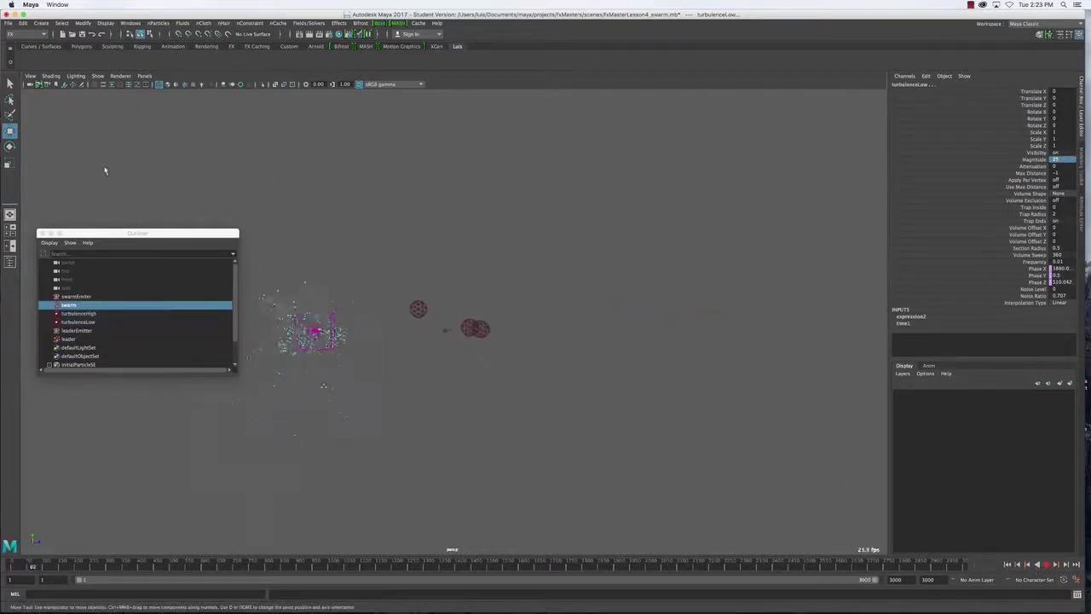
pyautogui.moveTo(151, 228); pyautogui.dragTo(731, 324)
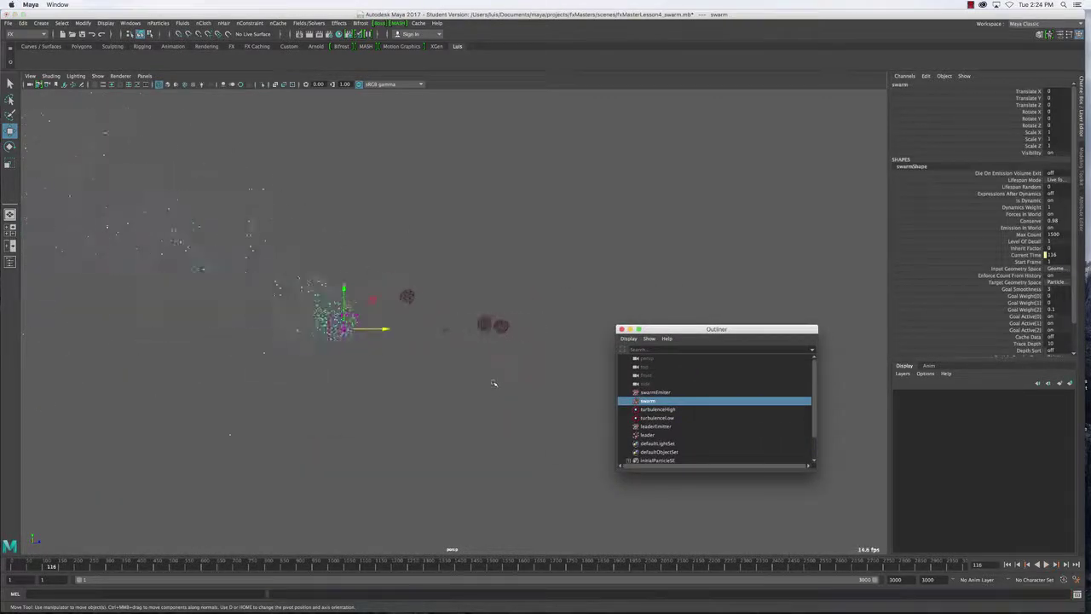
pyautogui.keyDown('alt'); pyautogui.moveTo(493, 385); pyautogui.dragTo(464, 371); pyautogui.keyUp('alt')
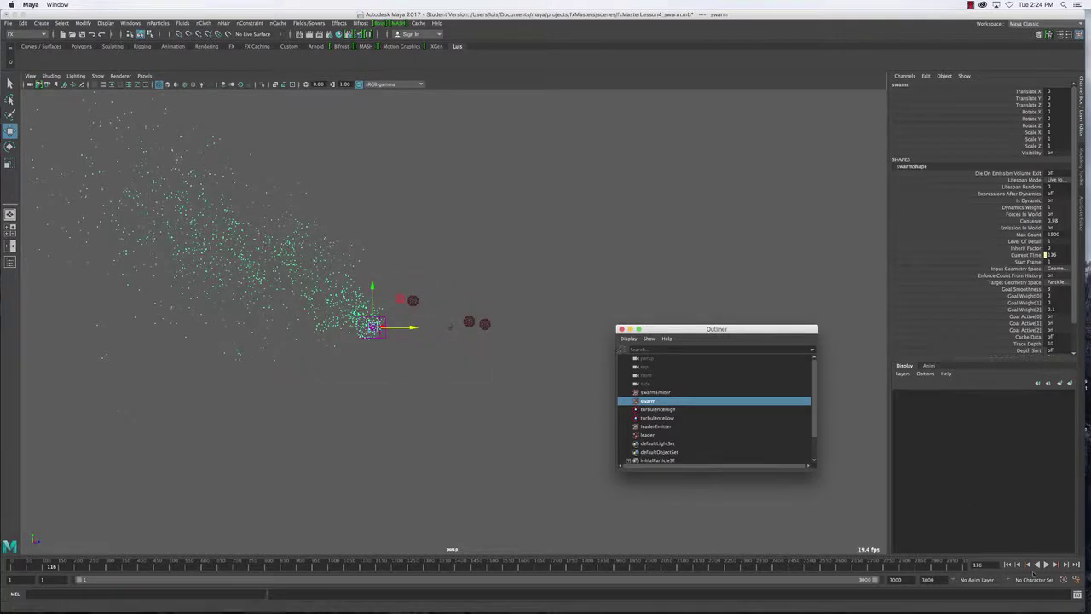
pyautogui.click(1046, 565)
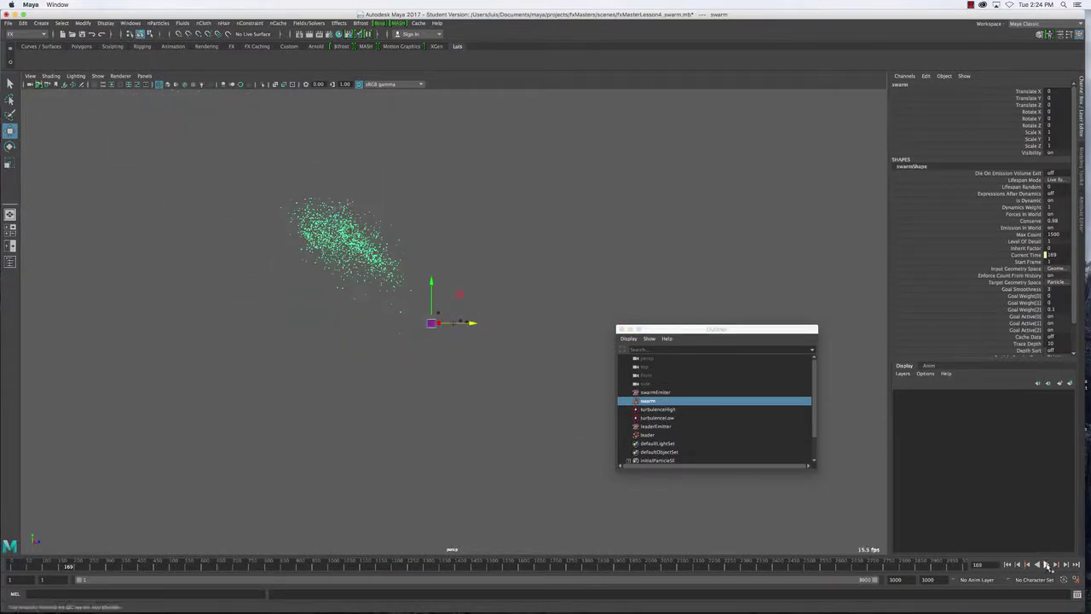
# Continue the simulation from frame 169 to frame 369 and select the leader particles.
pyautogui.click(1047, 566)
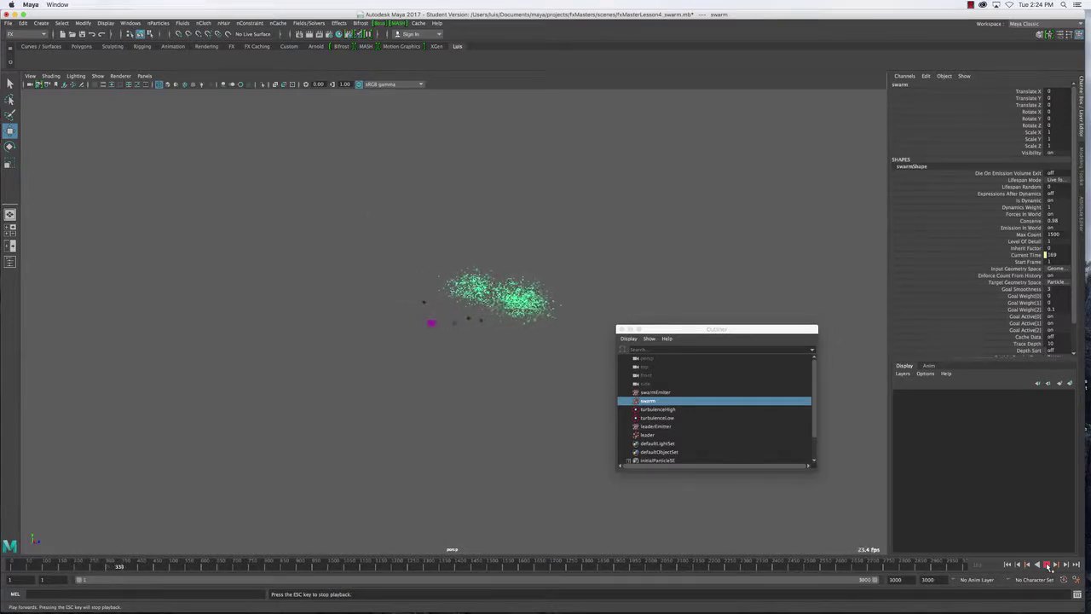
pyautogui.click(1048, 565)
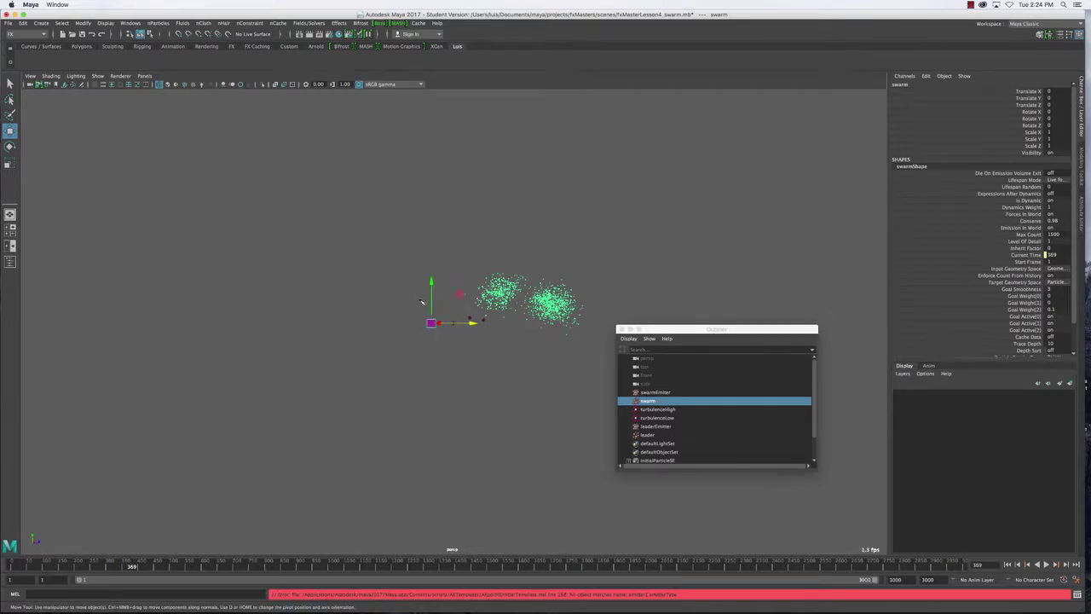
pyautogui.click(426, 321)
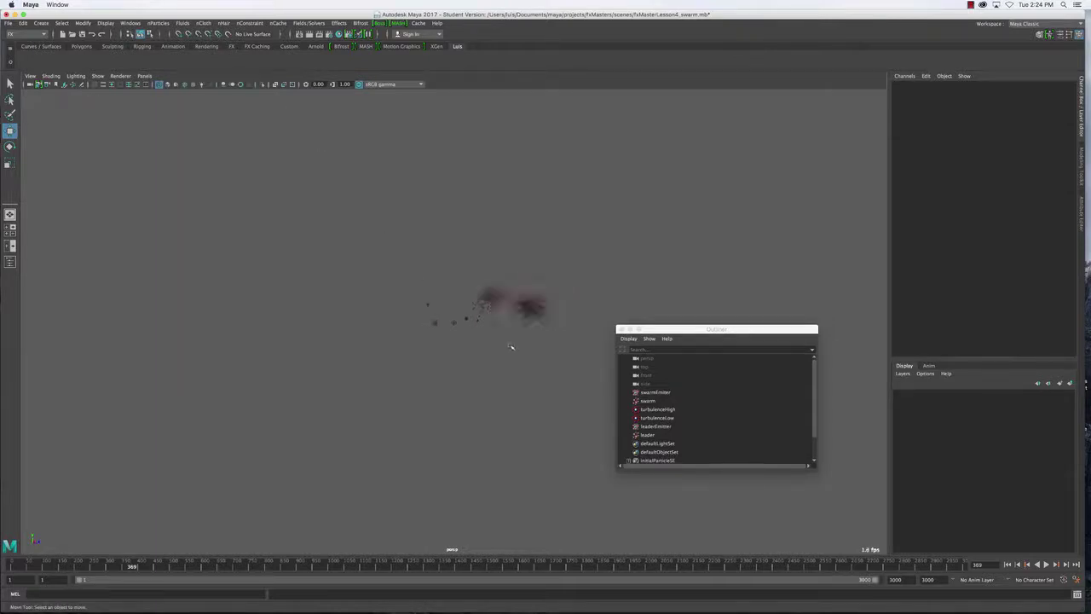
pyautogui.click(491, 312)
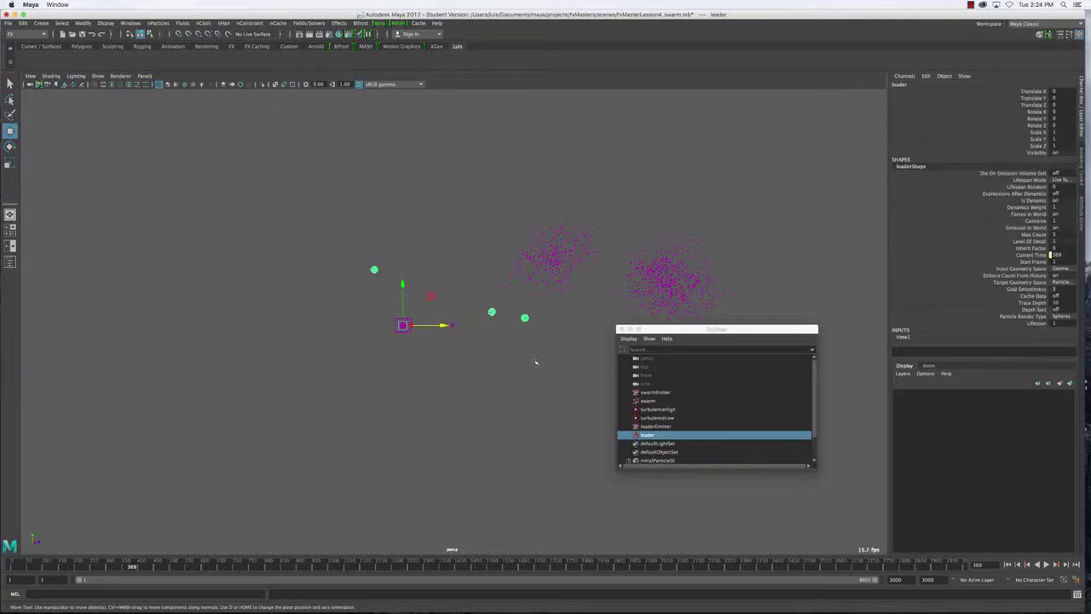
# Select the swarm and leader particles in turn to compare their positions, and resume the simulation from frame 369 with the swarm selected.
pyautogui.keyDown('alt'); pyautogui.moveTo(536, 361); pyautogui.dragTo(463, 365); pyautogui.keyUp('alt')
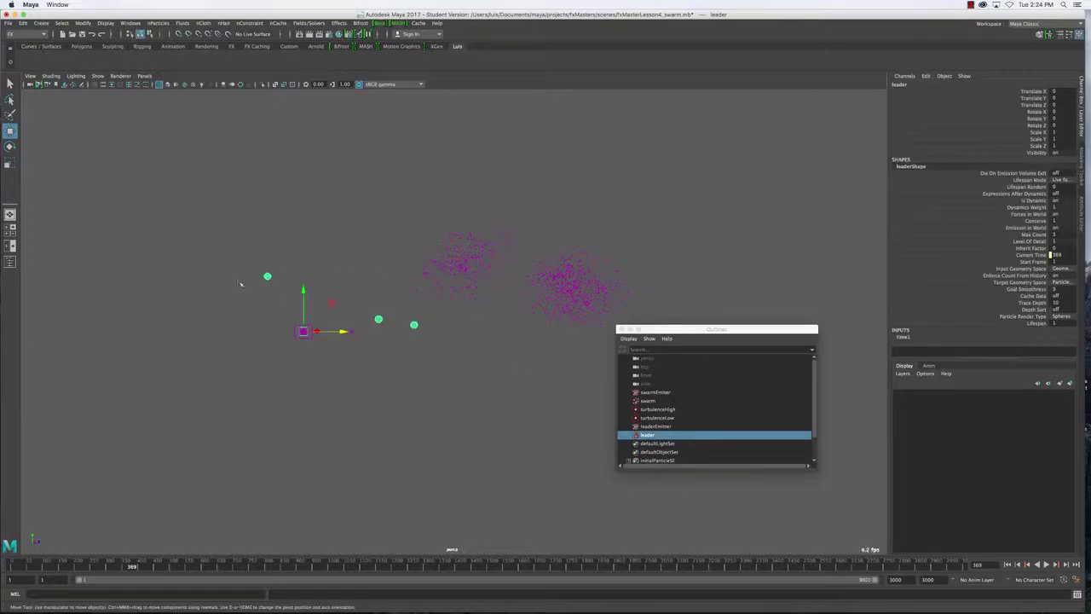
pyautogui.moveTo(463, 229); pyautogui.dragTo(560, 290)
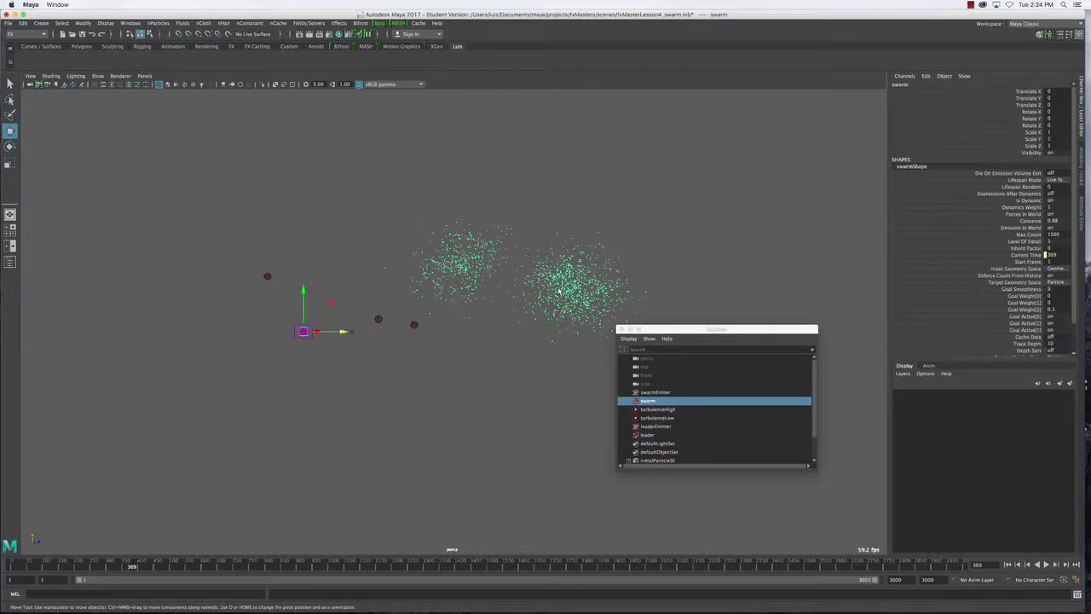
pyautogui.moveTo(228, 264); pyautogui.dragTo(293, 314)
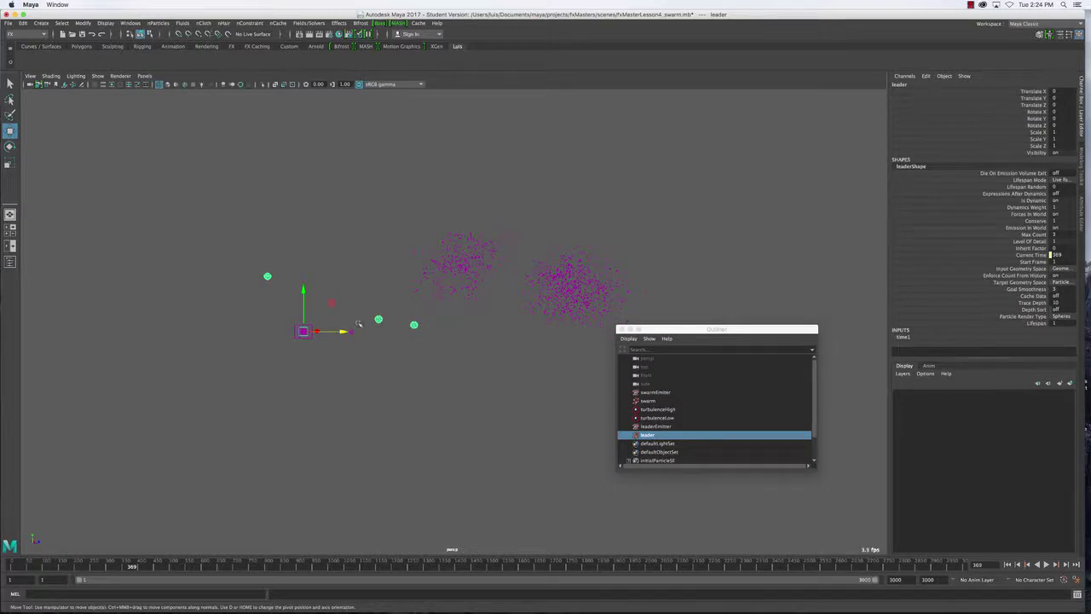
pyautogui.click(461, 241)
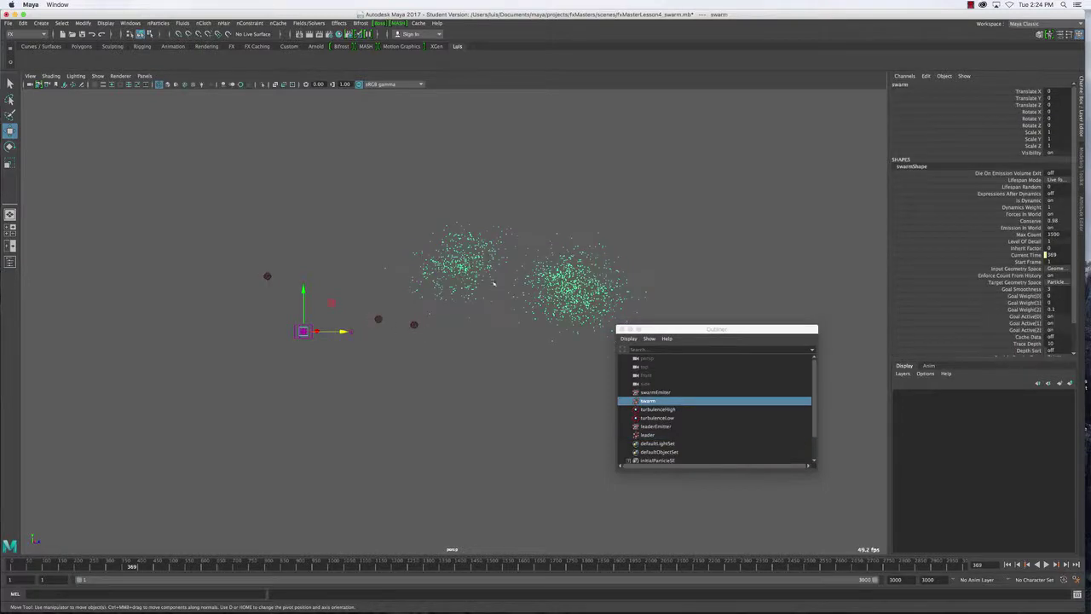
pyautogui.press('f')
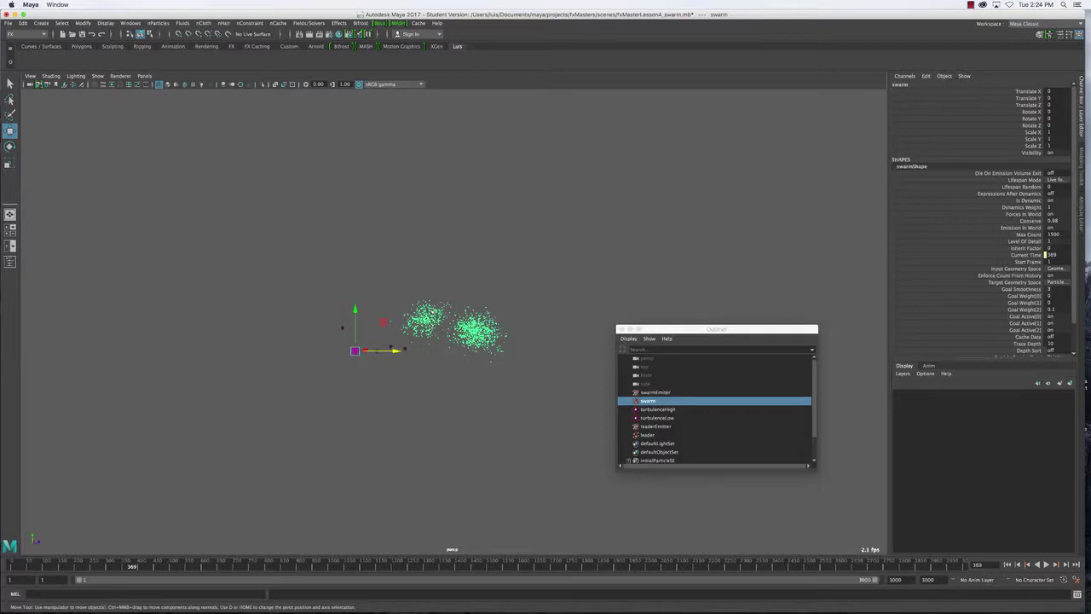
pyautogui.click(1046, 564)
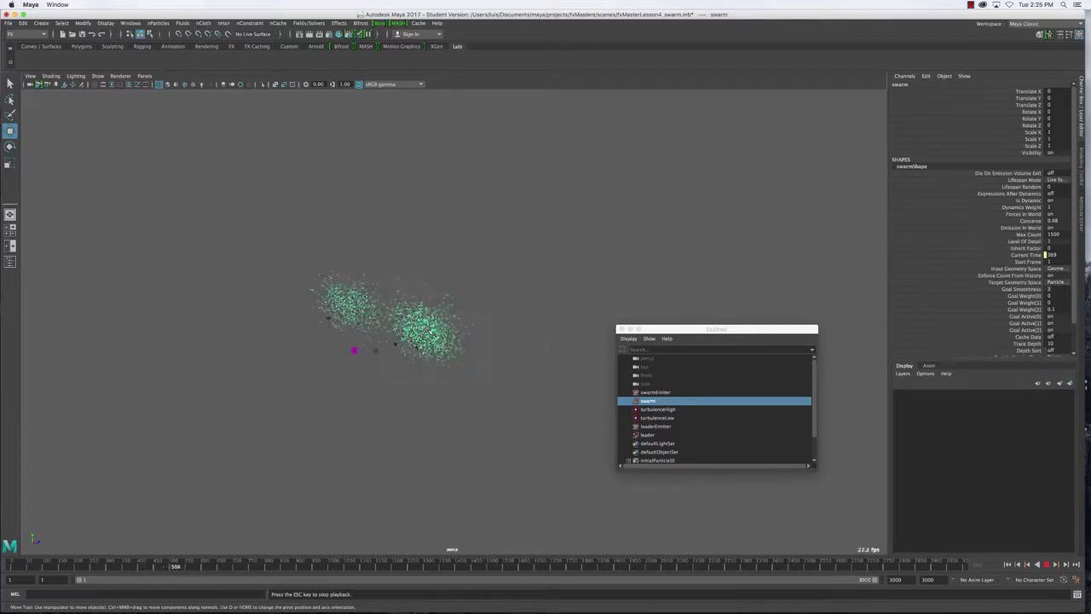
# Stop the playback and set the swarm's Goal Weight[2] to 0.25.
pyautogui.press('Escape')
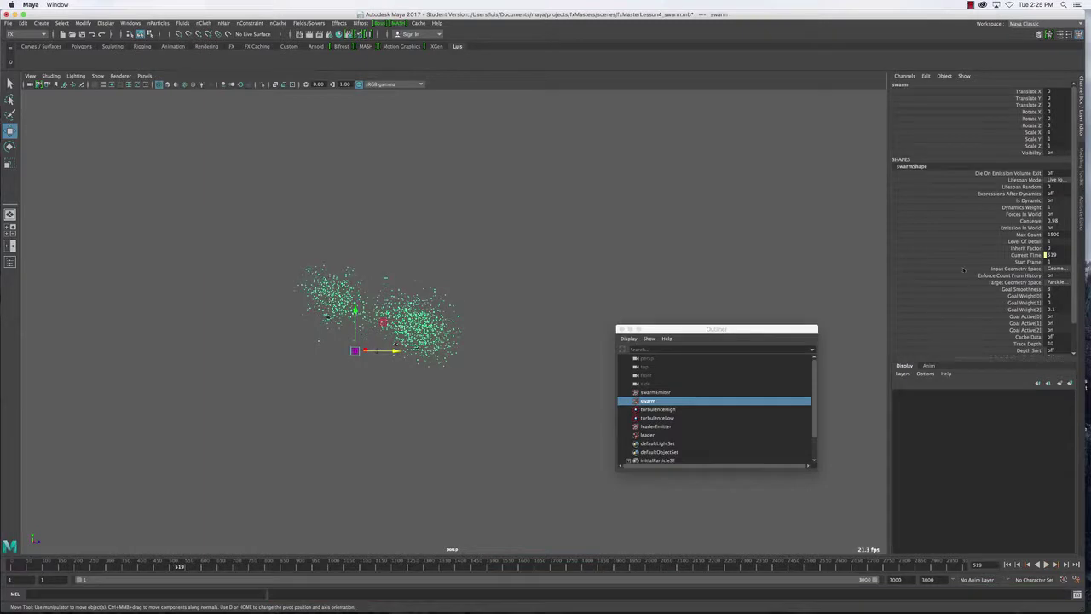
pyautogui.click(1051, 310)
pyautogui.write('0.2')
pyautogui.press('Return')
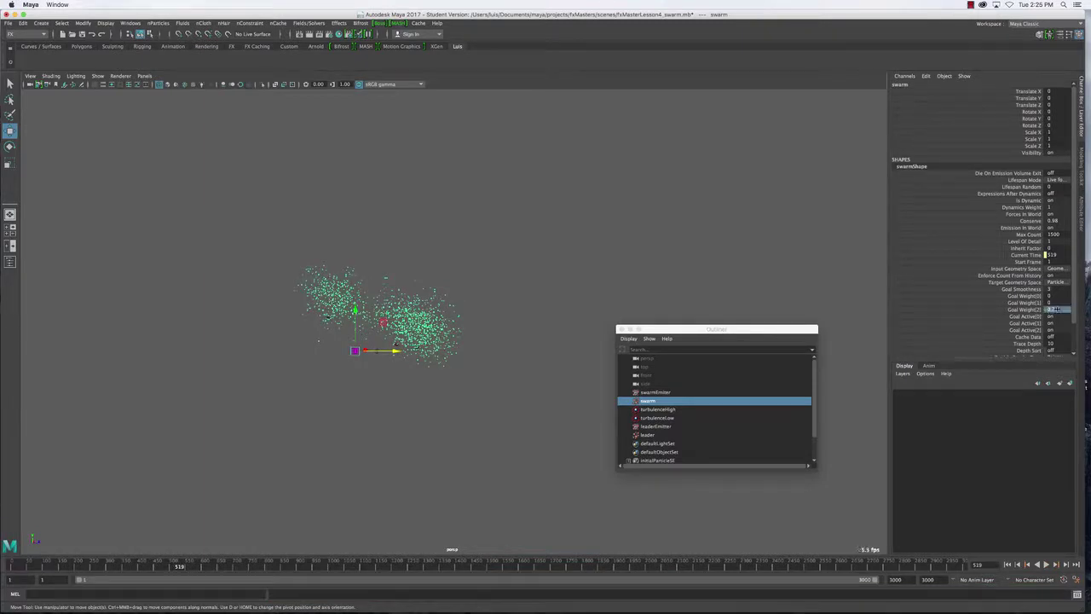
# Replay the simulation from the first frame with the Outliner moved clear of the particles, and rewind it.
pyautogui.click(1018, 565)
pyautogui.click(1046, 564)
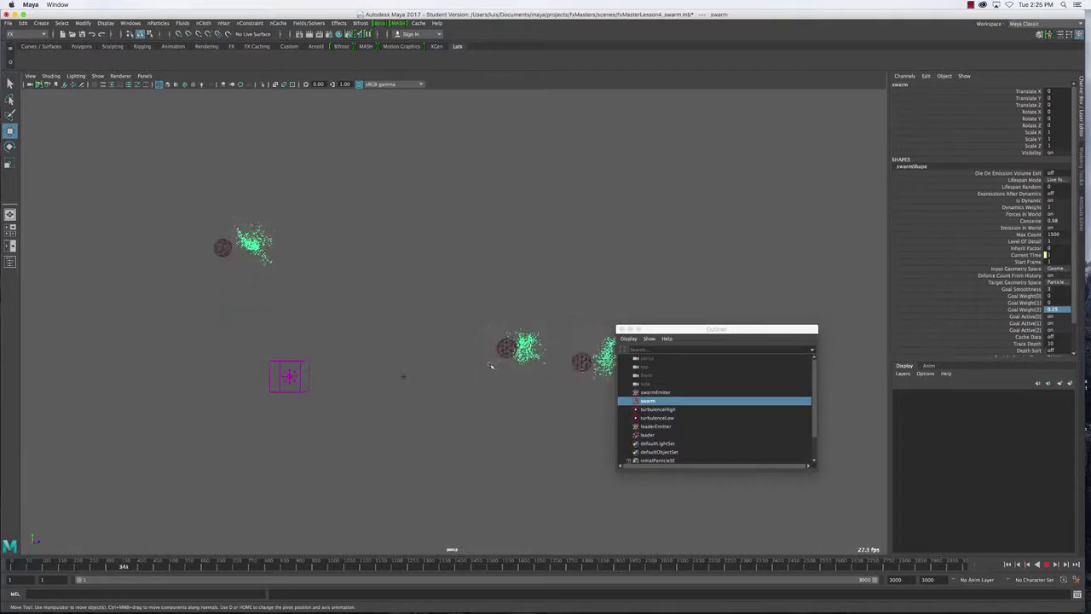
pyautogui.moveTo(699, 329); pyautogui.dragTo(772, 74)
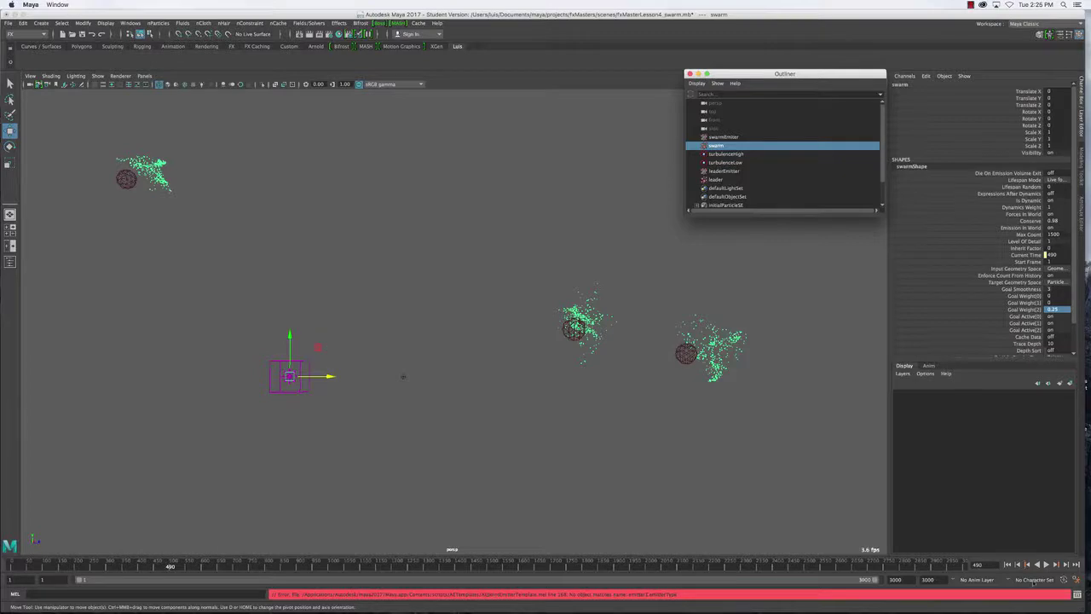
pyautogui.click(1007, 564)
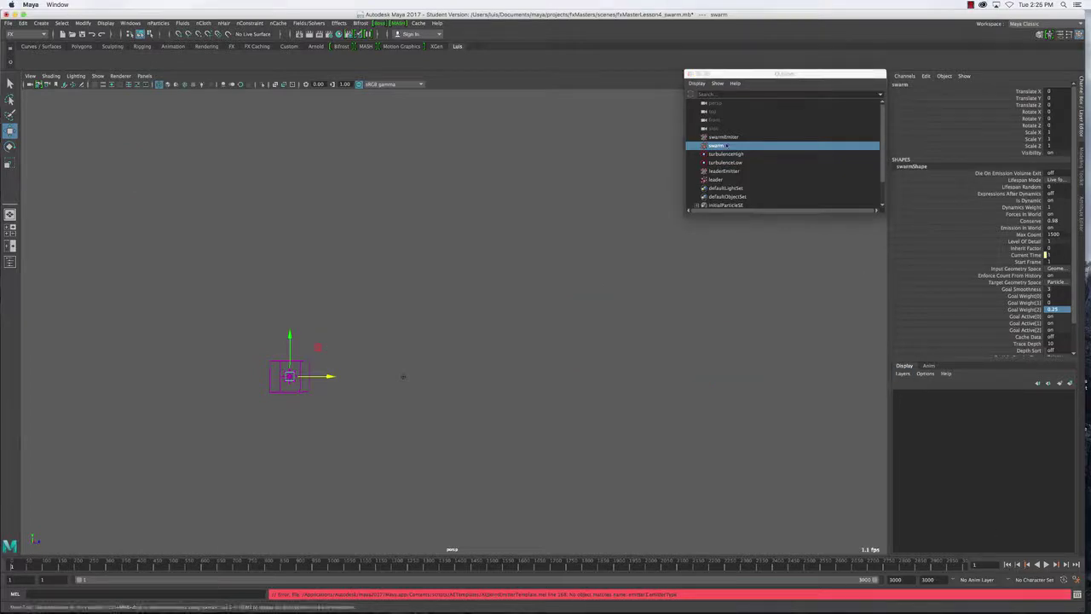
# Select leaderEmitter in the Outliner and examine its emitter attributes and those of leaderShape.
pyautogui.scroll(-1, 726, 156)
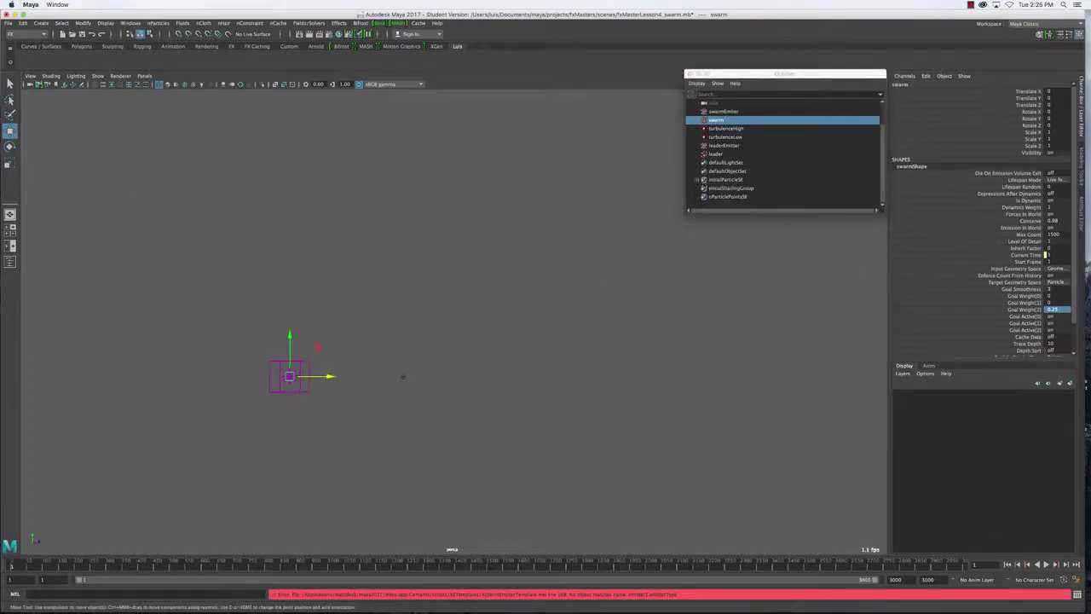
pyautogui.click(698, 180)
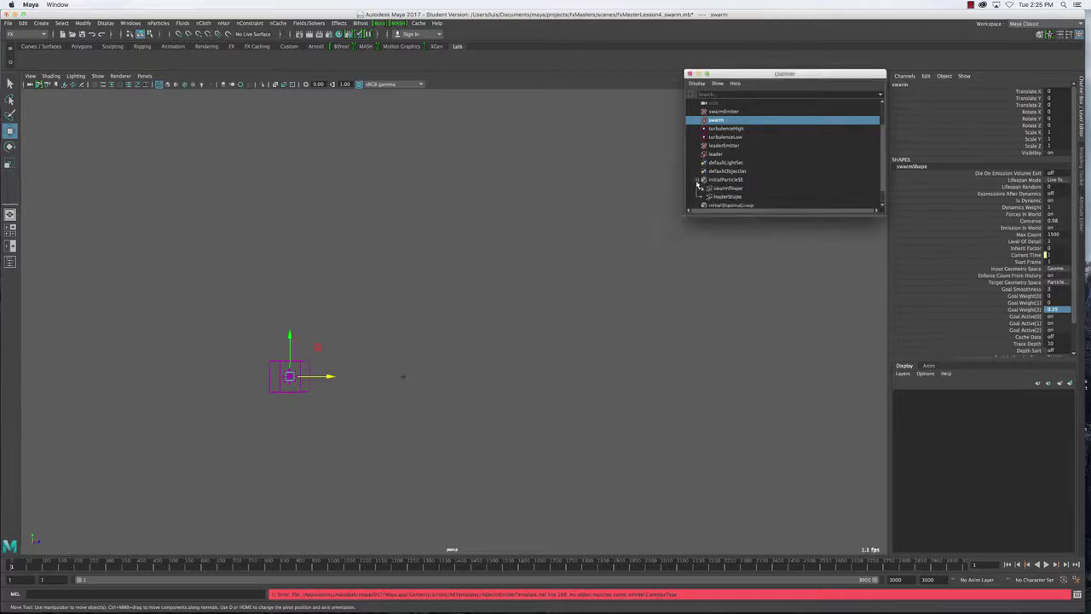
pyautogui.click(697, 180)
pyautogui.click(719, 154)
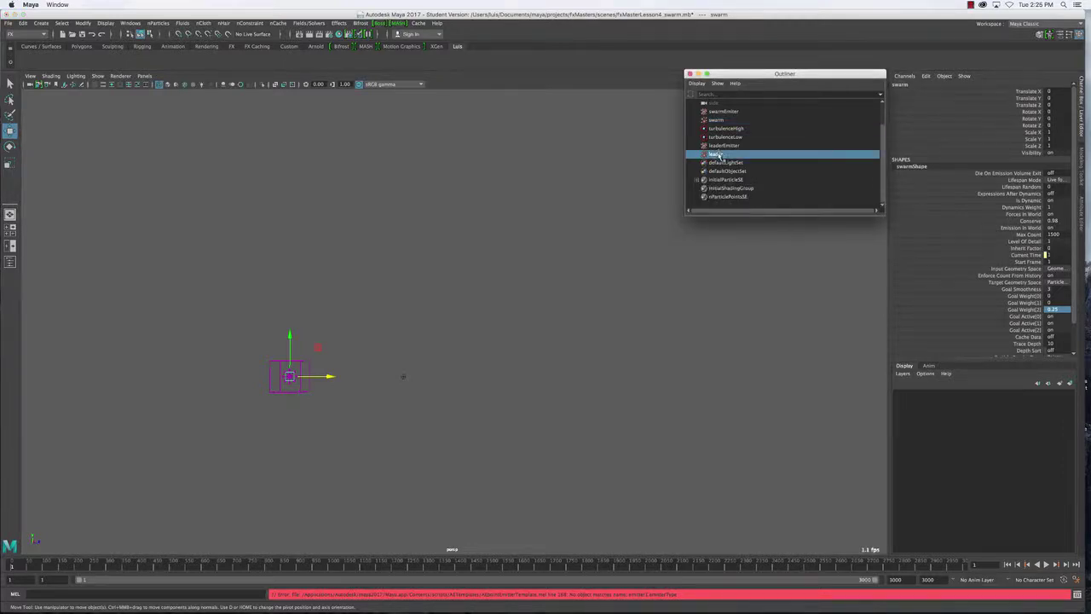
pyautogui.click(721, 146)
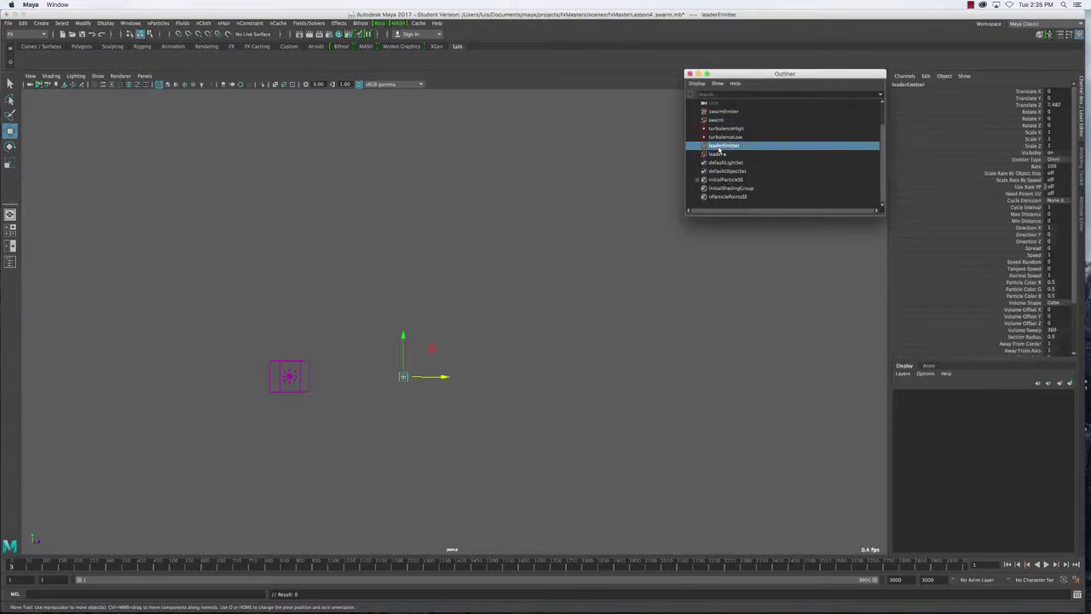
pyautogui.hotkey('ctrl', 'a')
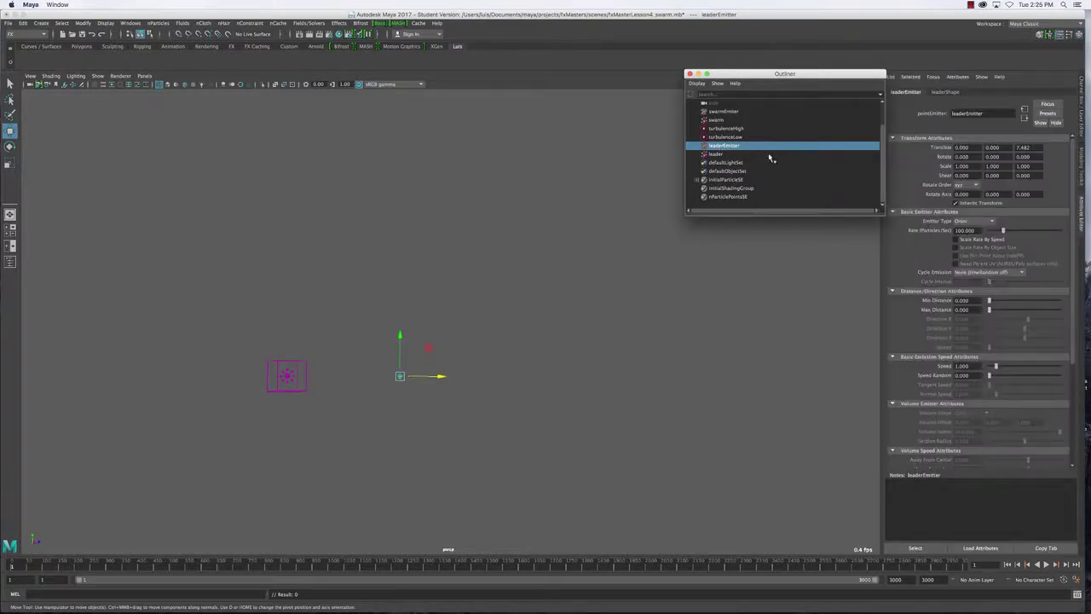
pyautogui.click(945, 92)
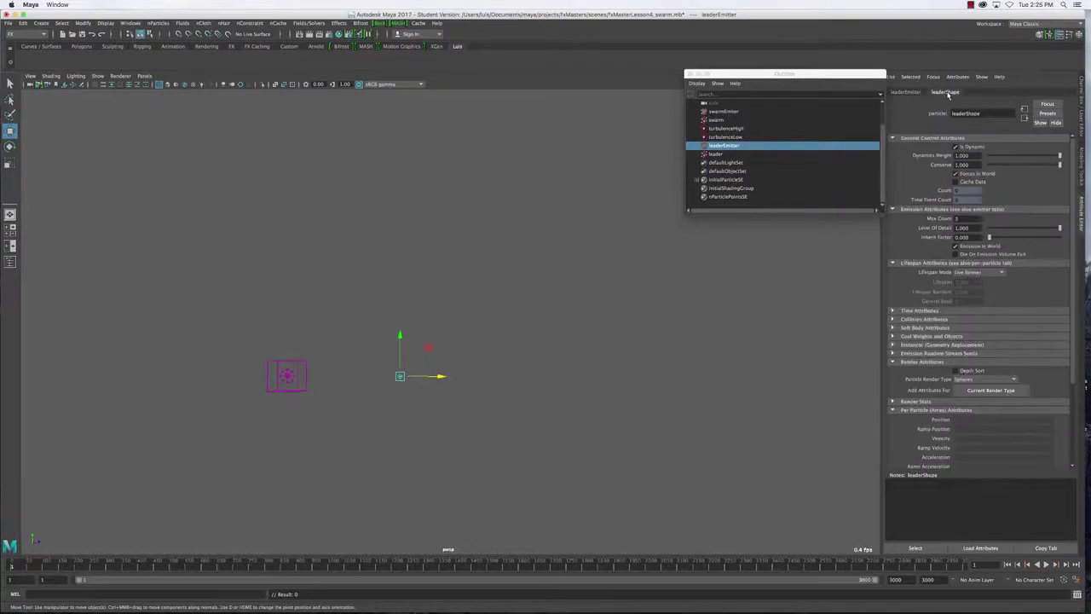
pyautogui.click(904, 92)
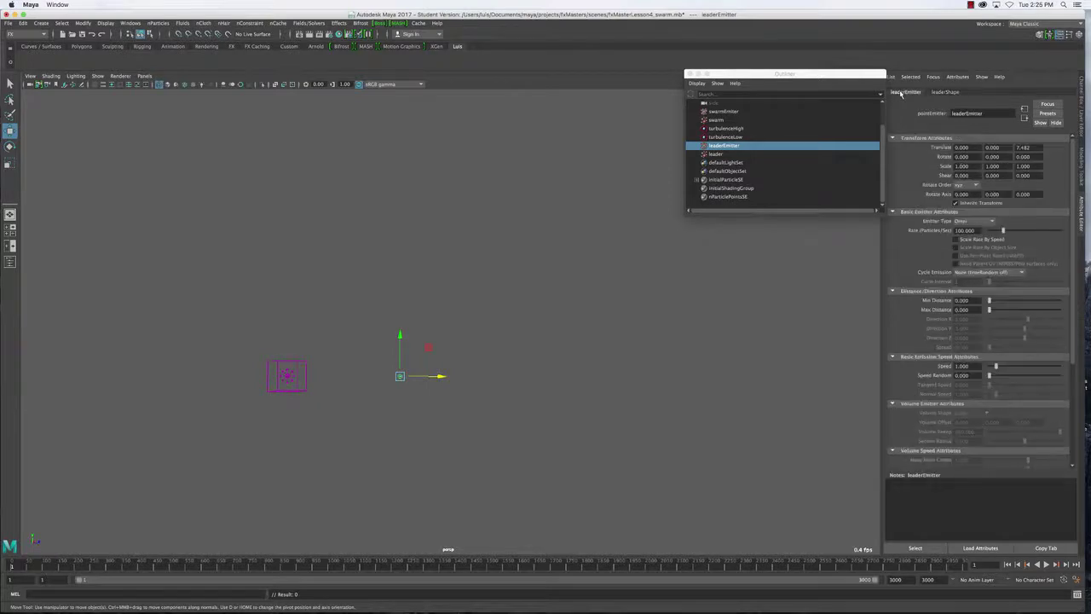
# Compare leaderEmitter's name and channel values with its detailed attributes and the connected leaderShape.
pyautogui.doubleClick(966, 114)
pyautogui.click(1080, 115)
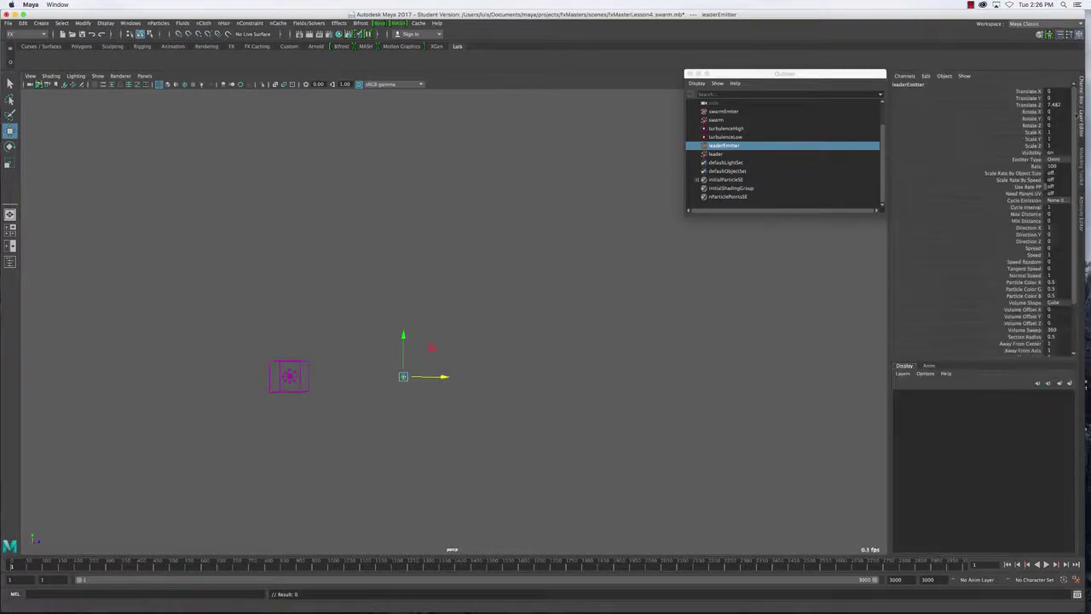
pyautogui.doubleClick(932, 87)
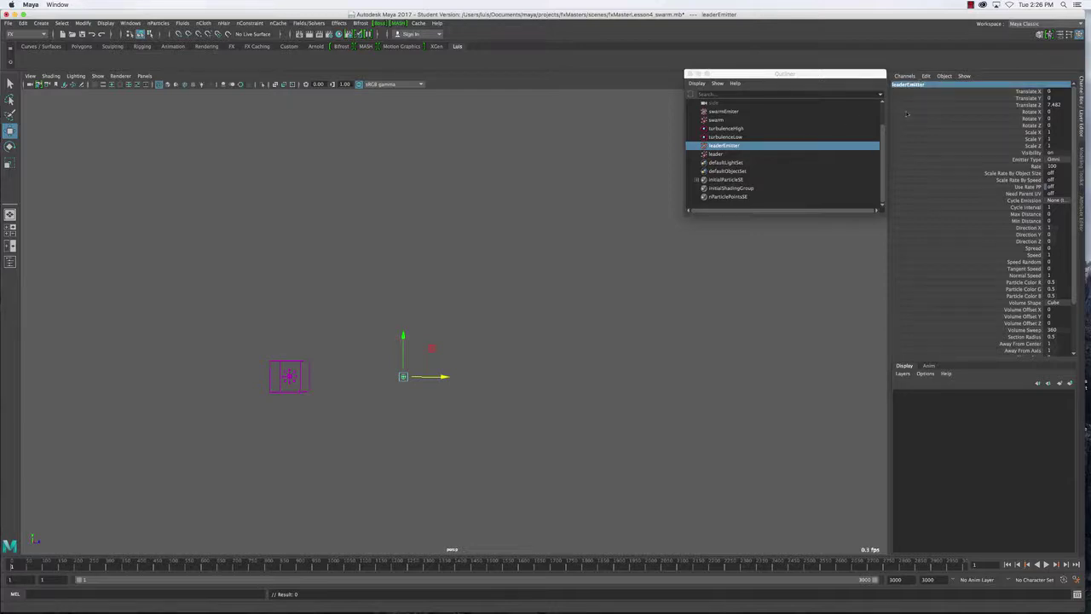
pyautogui.click(1086, 94)
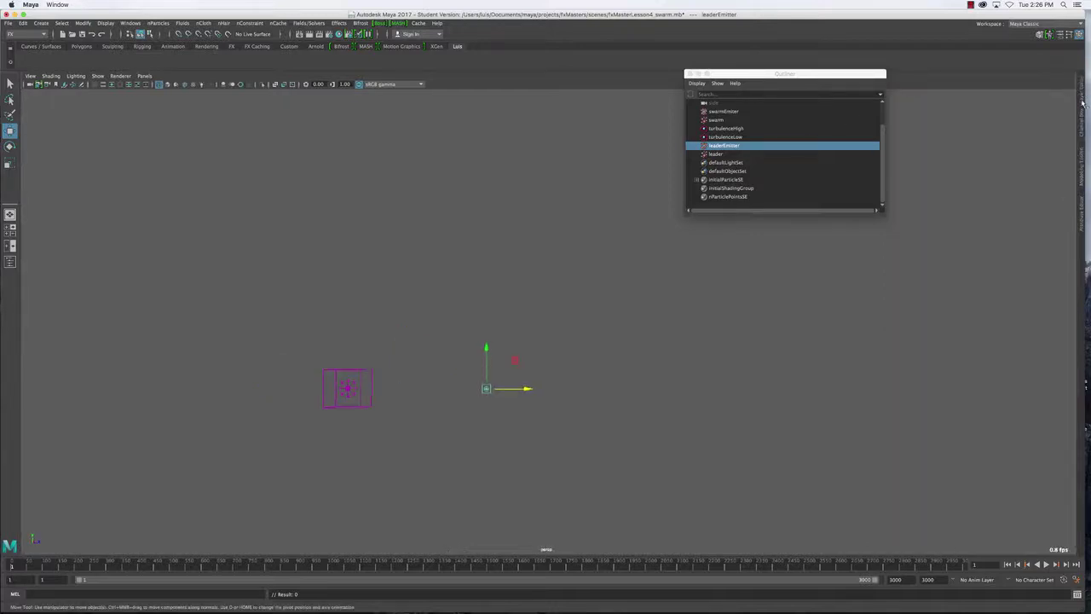
pyautogui.click(1082, 102)
pyautogui.click(1084, 201)
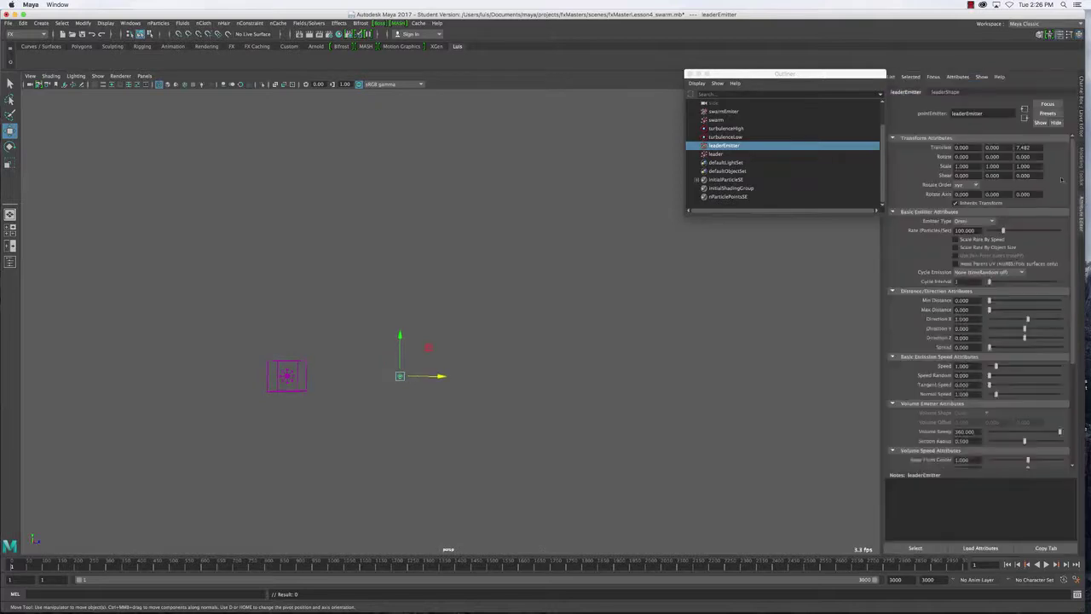
pyautogui.click(949, 91)
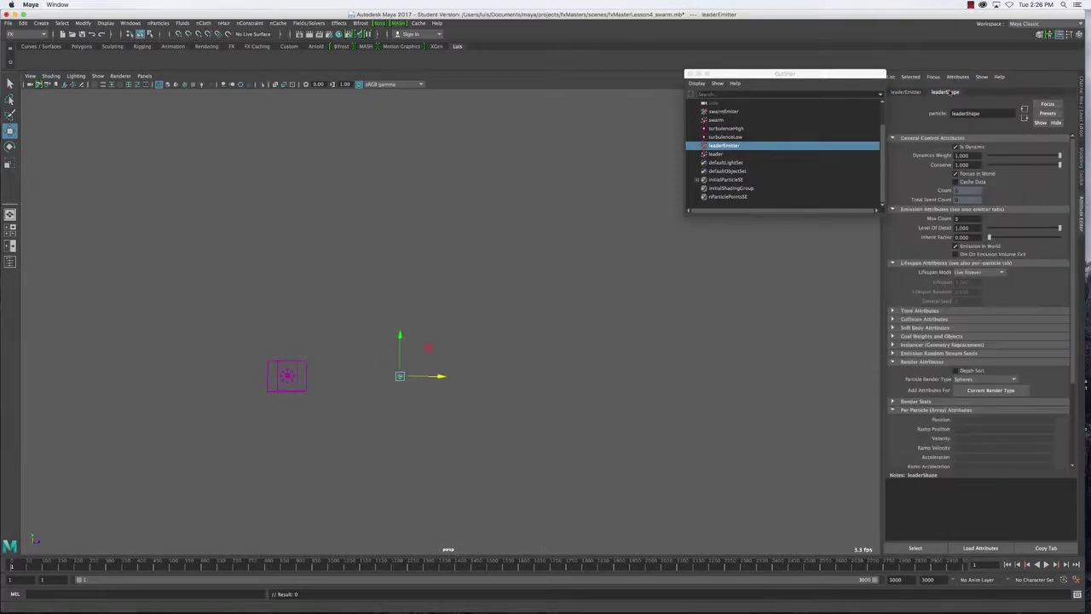
# Inspect the swarm particle object and the swarmEmitter's emission attributes.
pyautogui.click(720, 120)
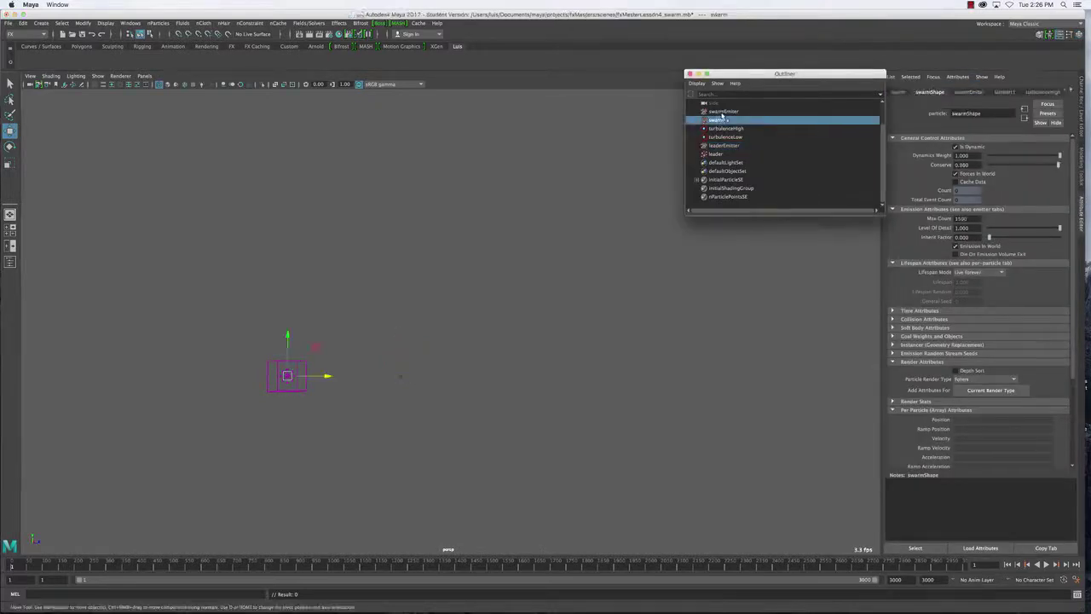
pyautogui.click(722, 112)
pyautogui.click(906, 92)
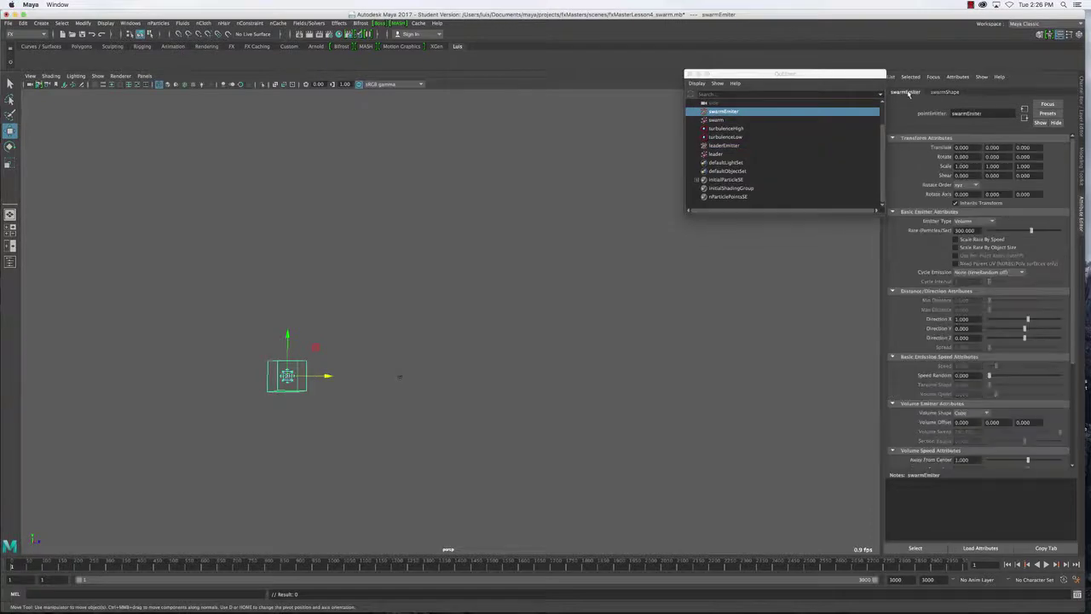
# Clear the selection, play the simulation to frame 35, and select the swarm particles in the viewport.
pyautogui.click(783, 416)
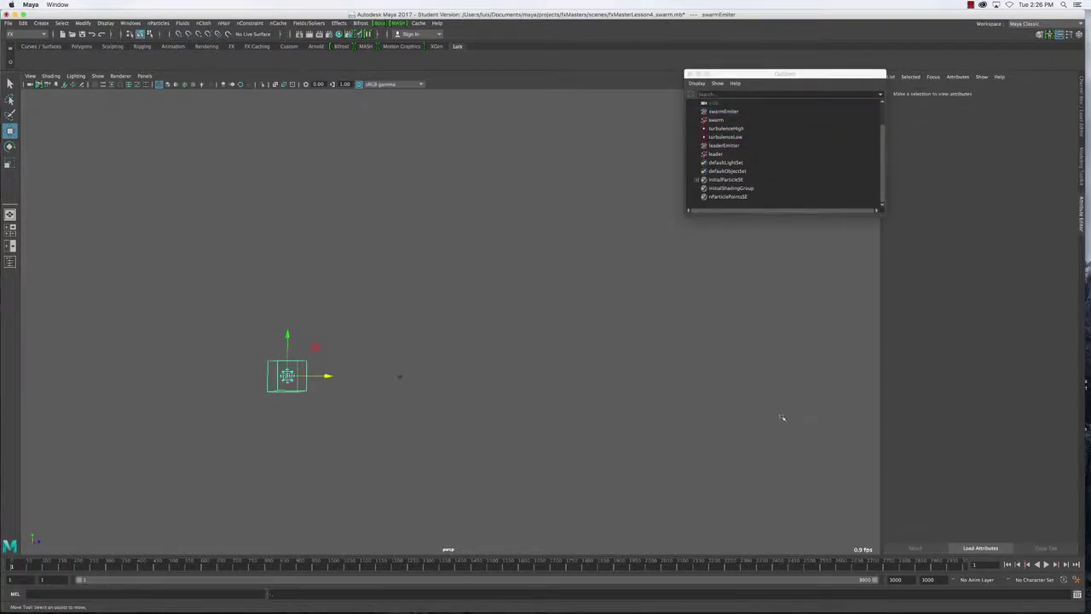
pyautogui.click(1049, 565)
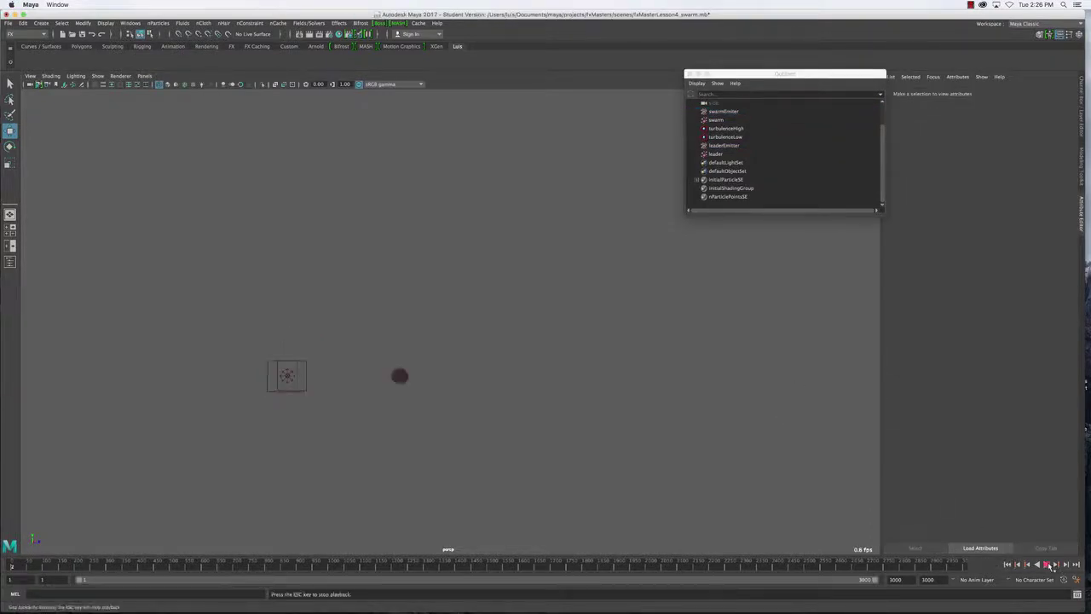
pyautogui.click(1049, 565)
pyautogui.click(1048, 565)
pyautogui.click(1049, 566)
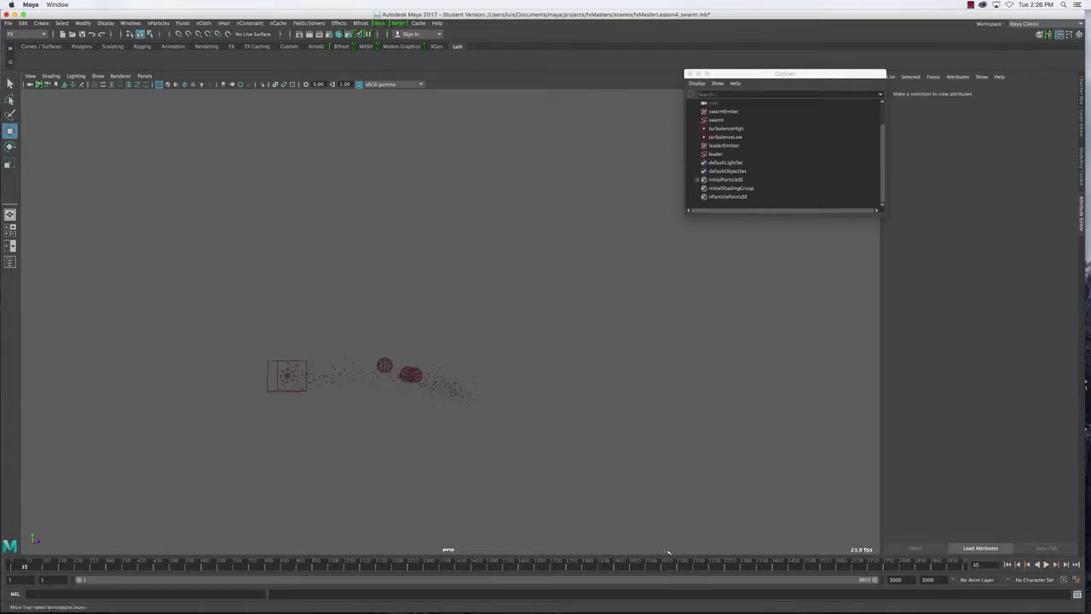
pyautogui.moveTo(485, 432); pyautogui.dragTo(486, 434)
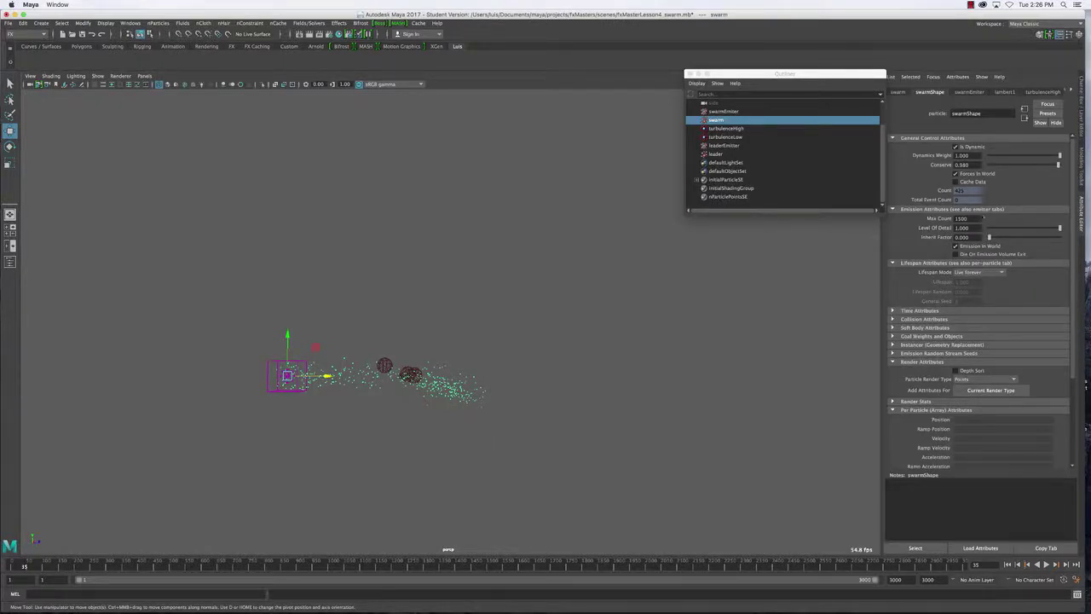
# Review the swarm's channels and the swarmEmitter's channels and attributes, with the Outliner moved aside.
pyautogui.click(1082, 122)
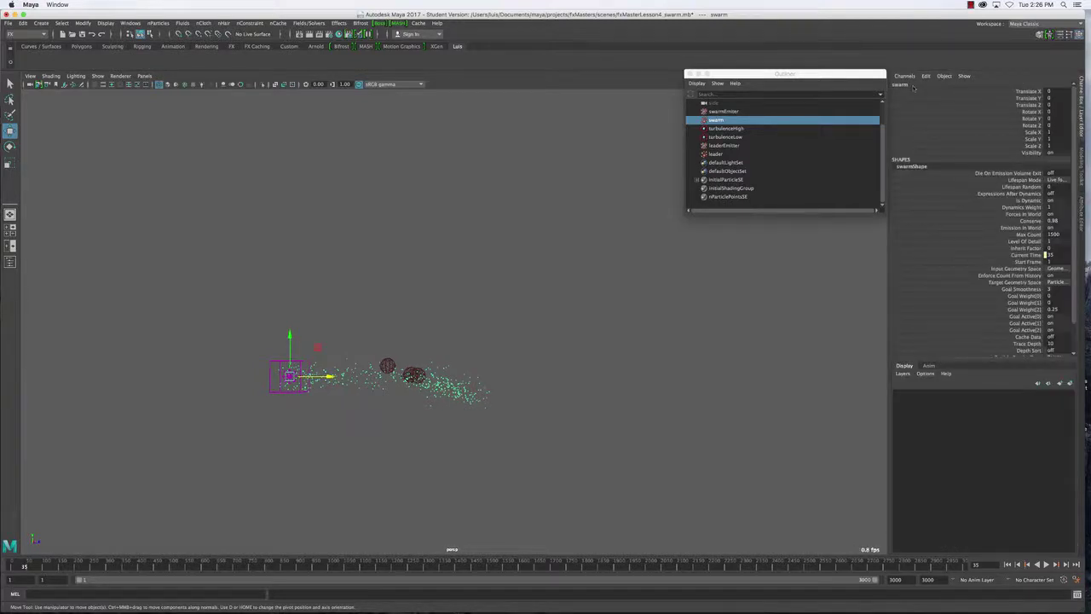
pyautogui.click(722, 111)
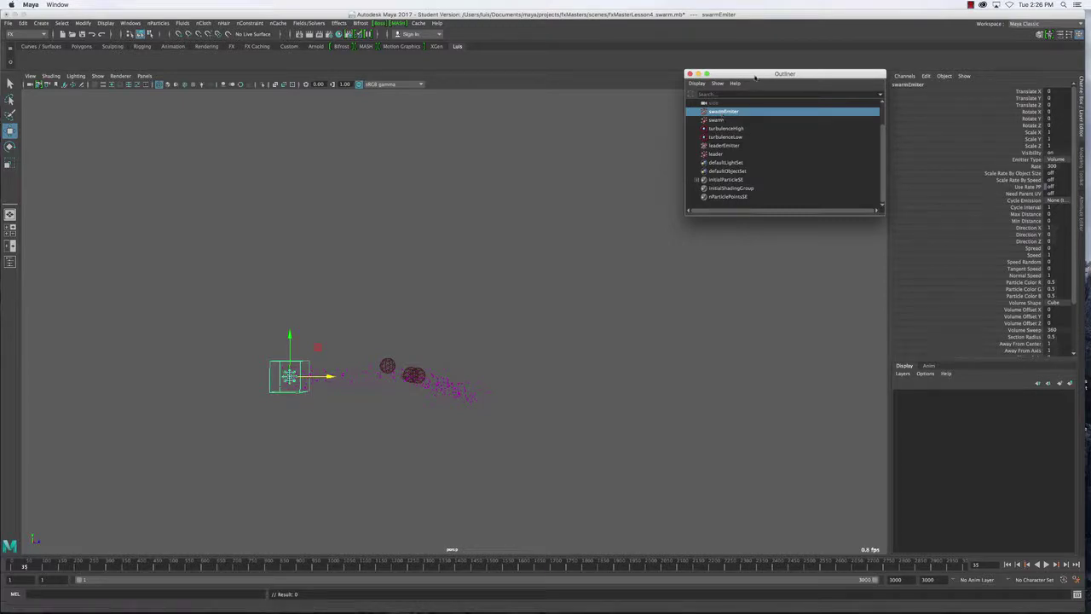
pyautogui.moveTo(757, 74); pyautogui.dragTo(606, 82)
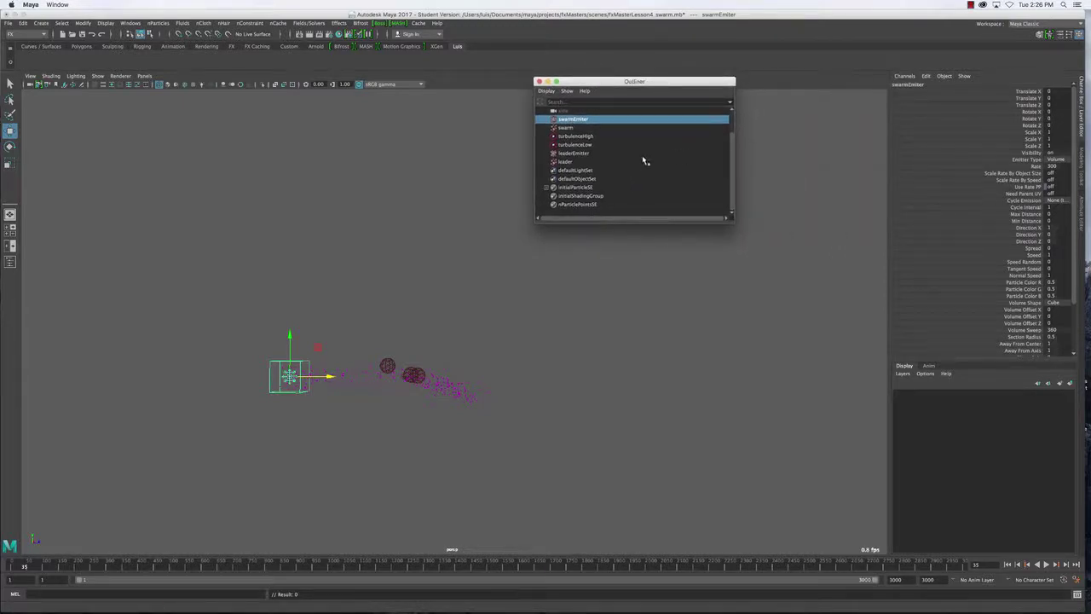
pyautogui.click(1085, 136)
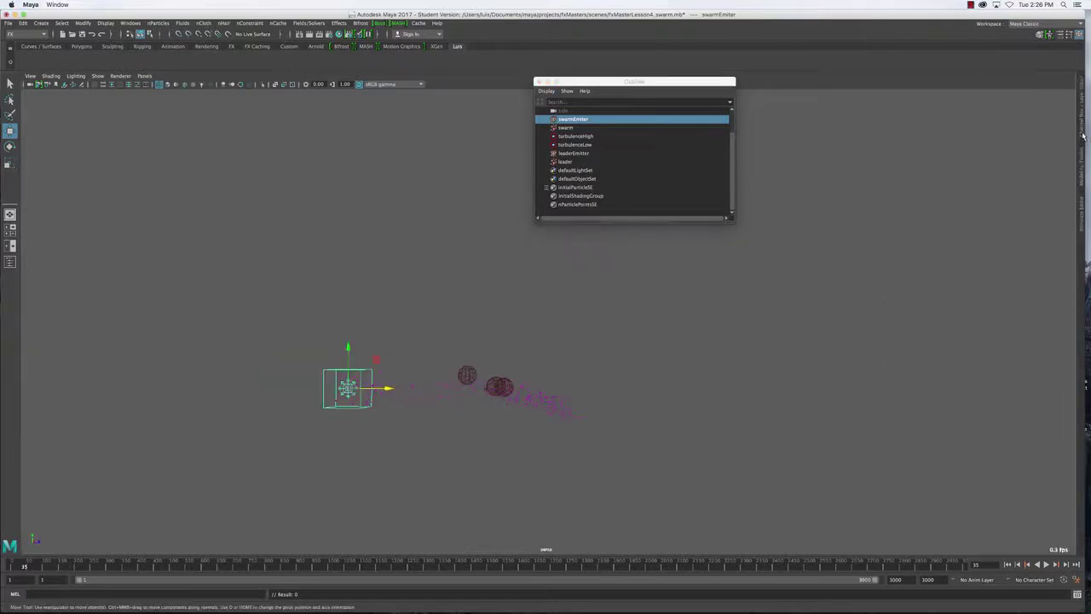
pyautogui.click(1084, 226)
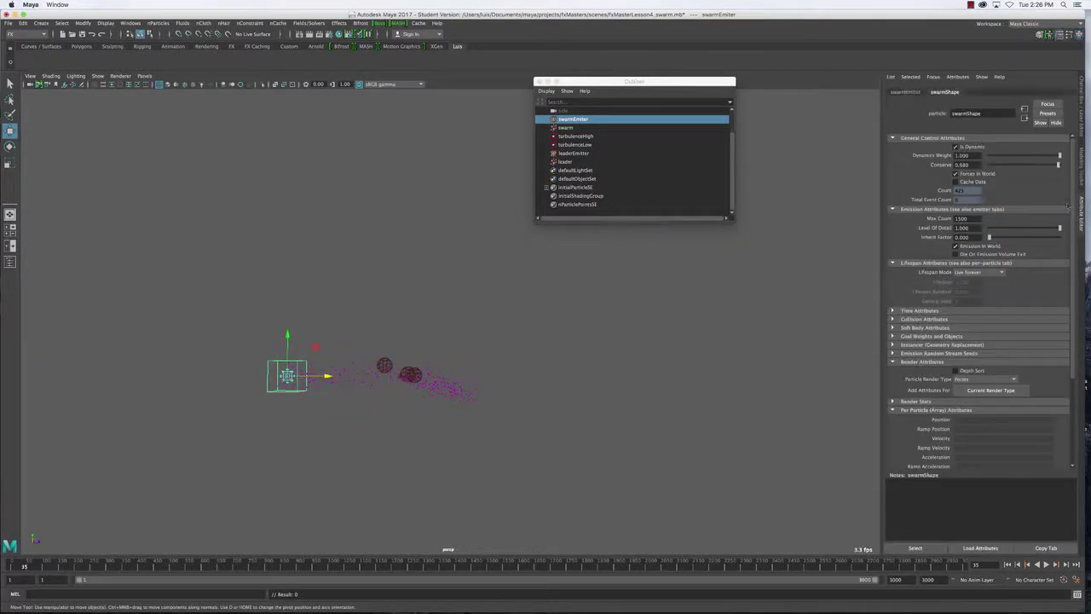
pyautogui.click(906, 93)
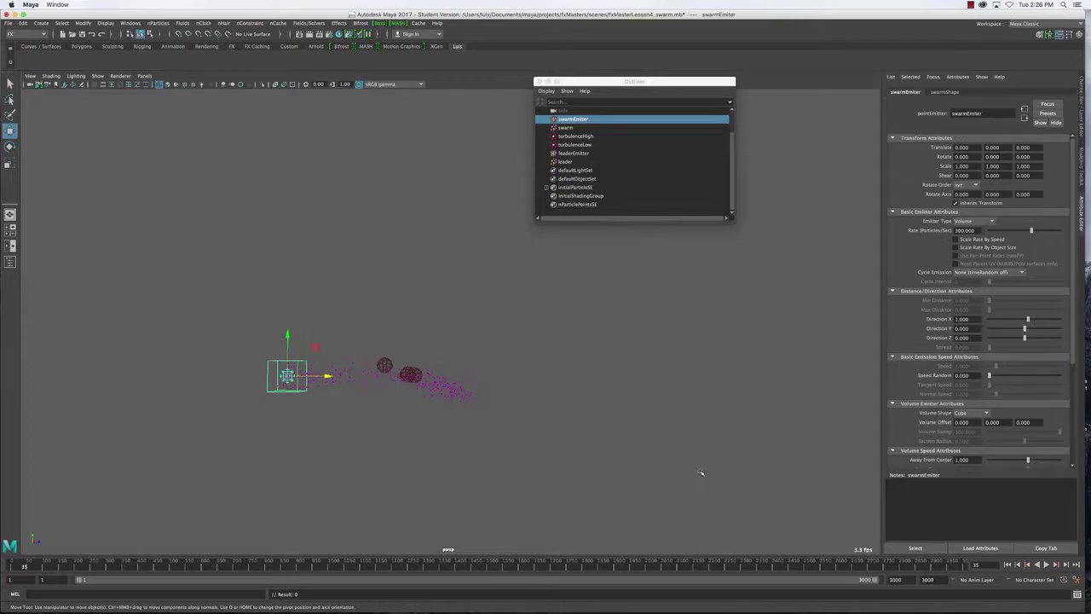
# Select the swarm particles and replay the simulation from the first frame, stopping at frame 33.
pyautogui.click(456, 386)
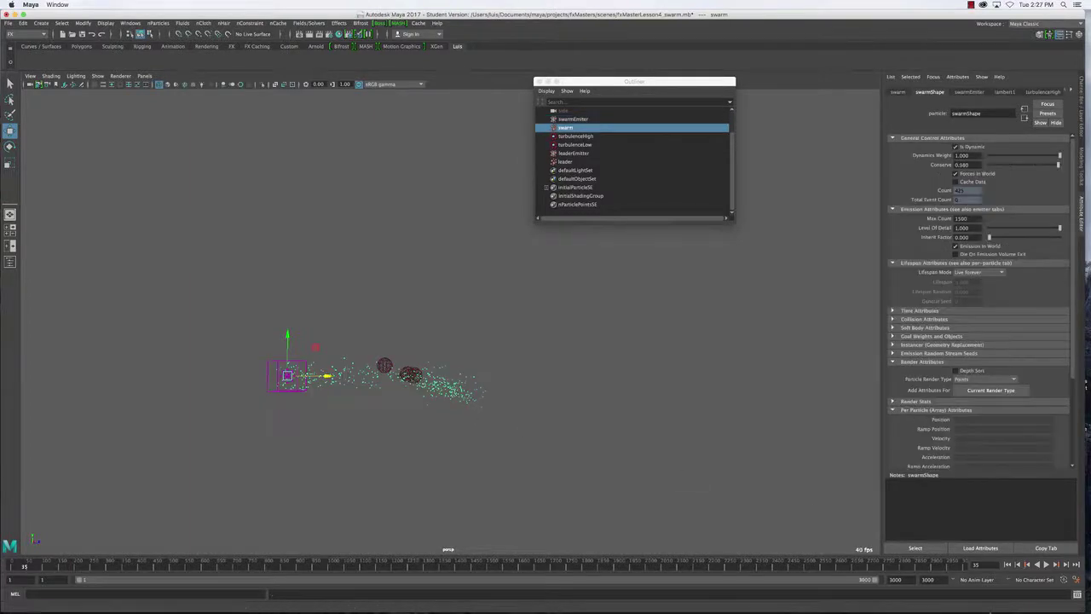
pyautogui.click(1007, 565)
pyautogui.click(1047, 564)
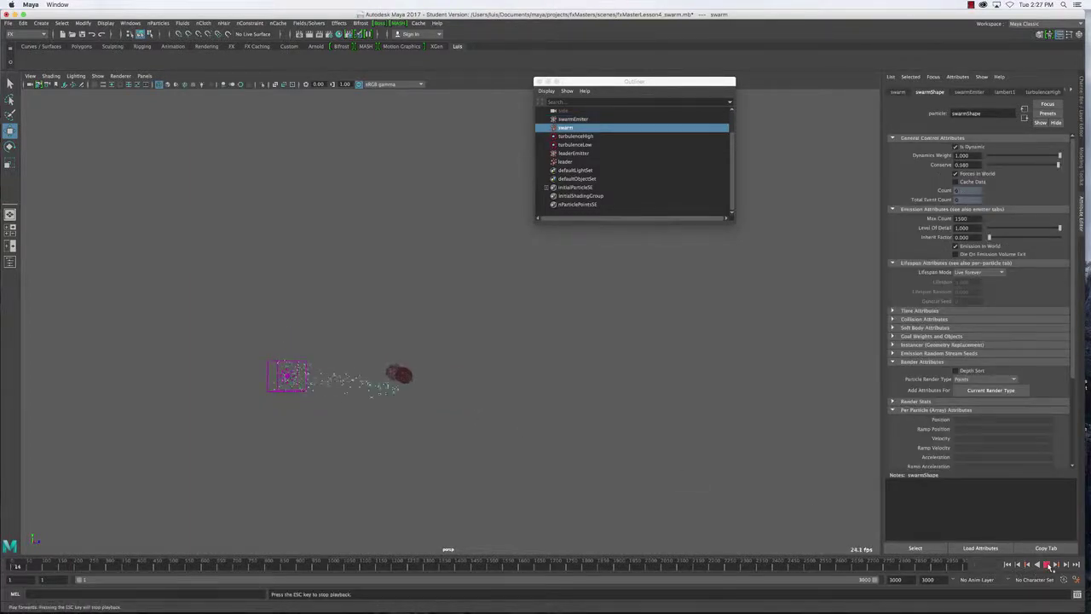
pyautogui.click(1048, 564)
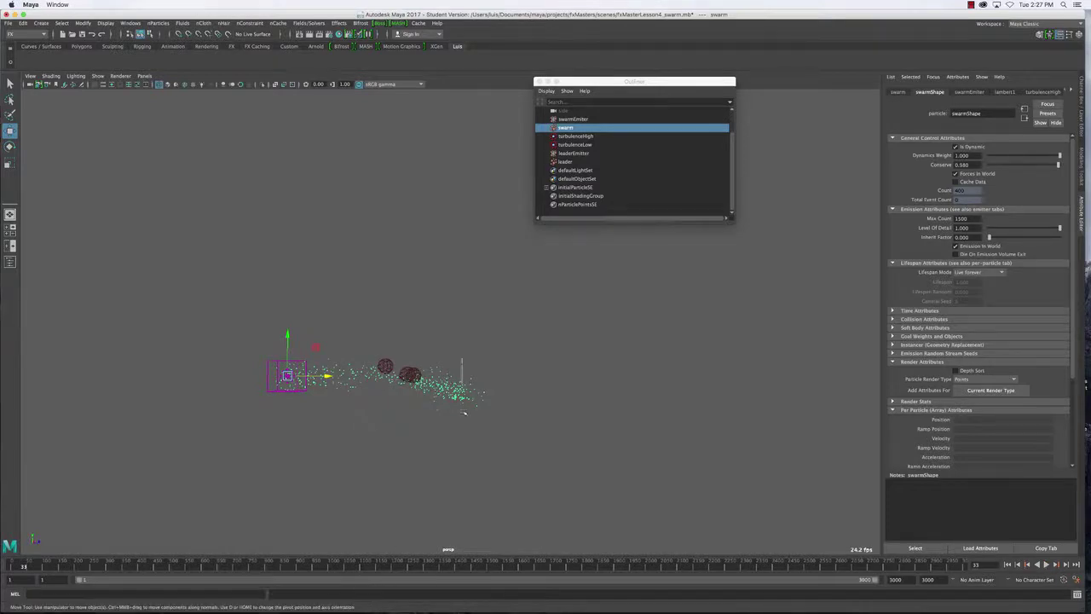
# Return to frame 1 and save the scene, accepting the student version notice.
pyautogui.click(1007, 565)
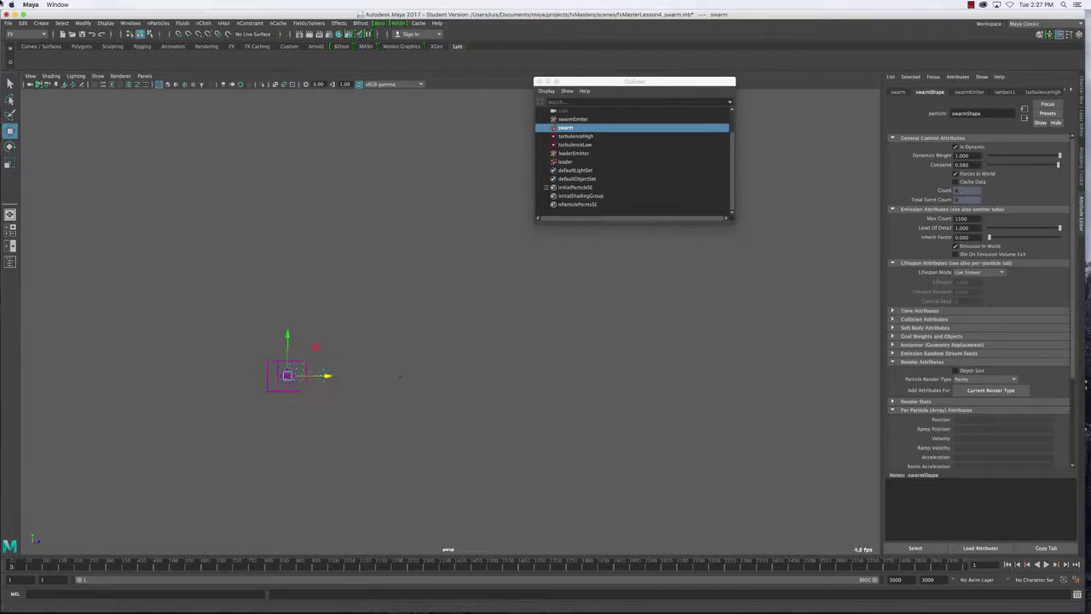
pyautogui.press('super+s')
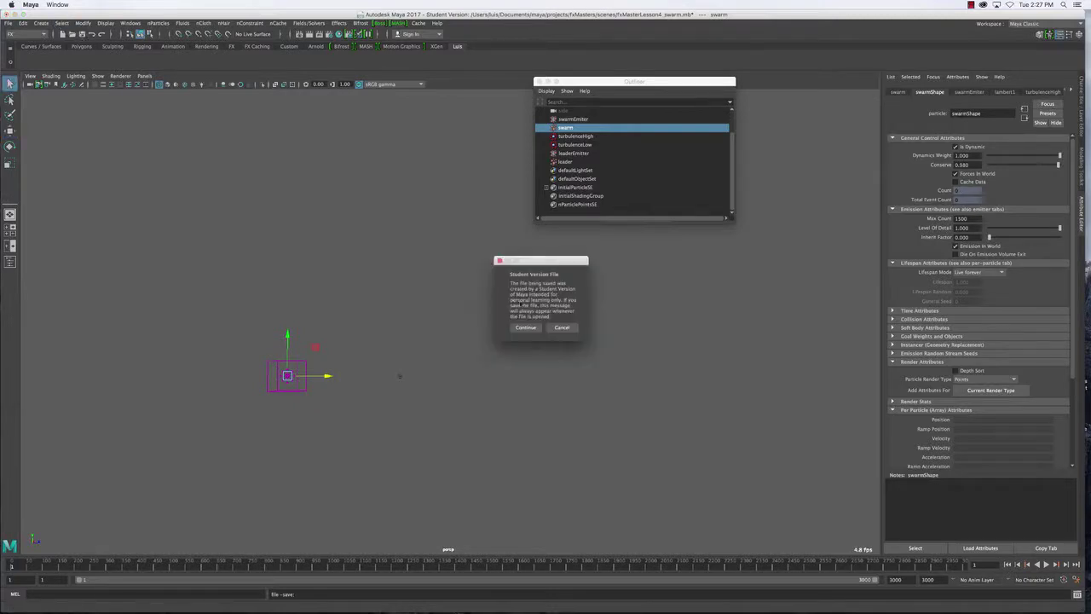
pyautogui.click(526, 327)
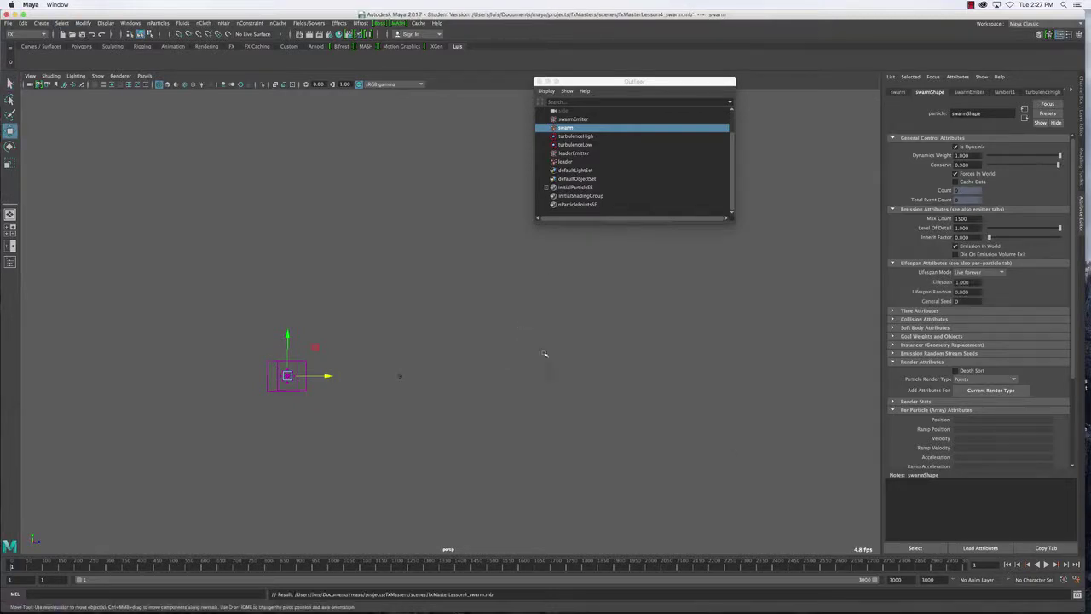
# Play the simulation to frame 123 and select the leader particles in the viewport.
pyautogui.click(1046, 565)
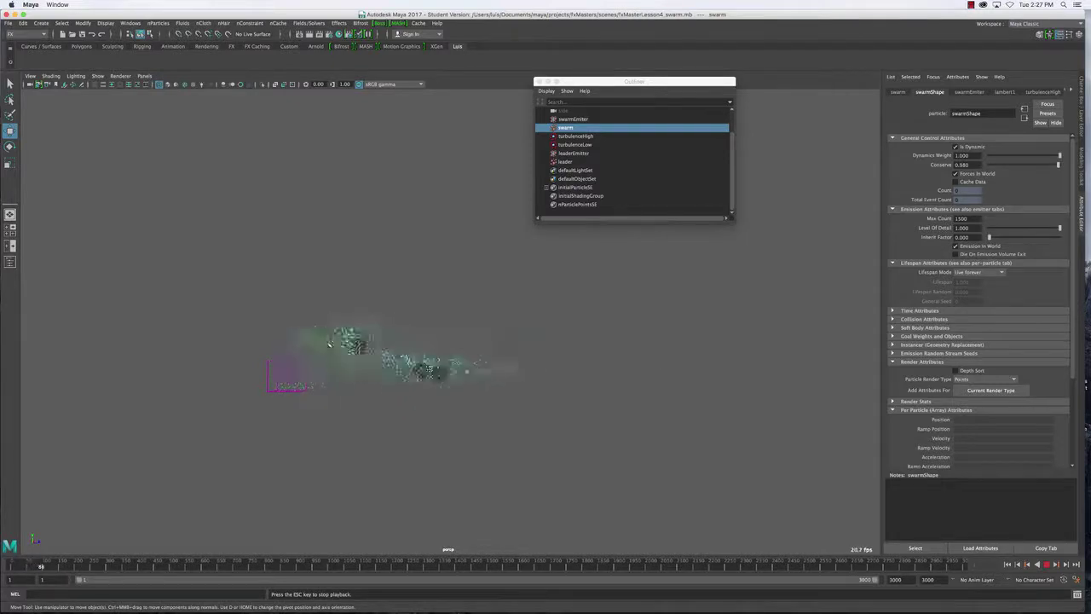
pyautogui.press('Escape')
pyautogui.click(342, 335)
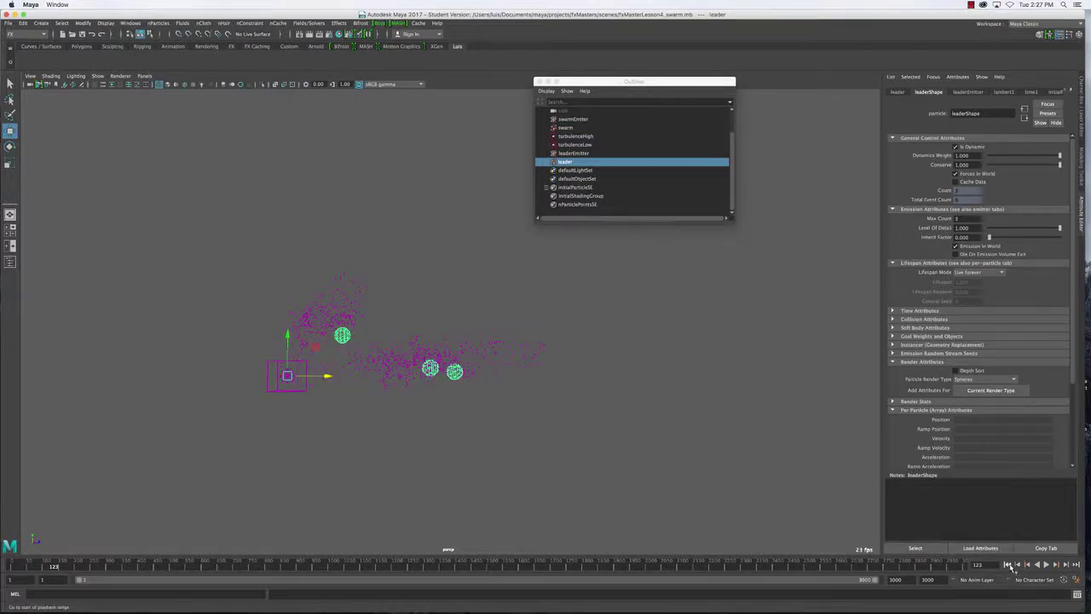
# Add a turbulence field to the selected leader particles and rename it turbulenceLeader.
pyautogui.click(310, 23)
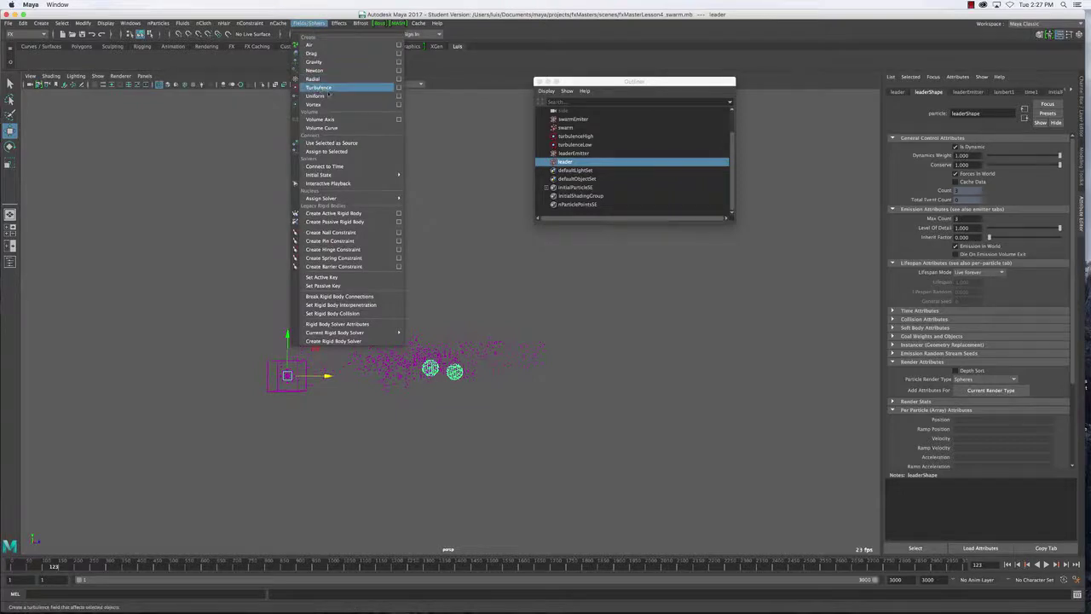
pyautogui.click(346, 88)
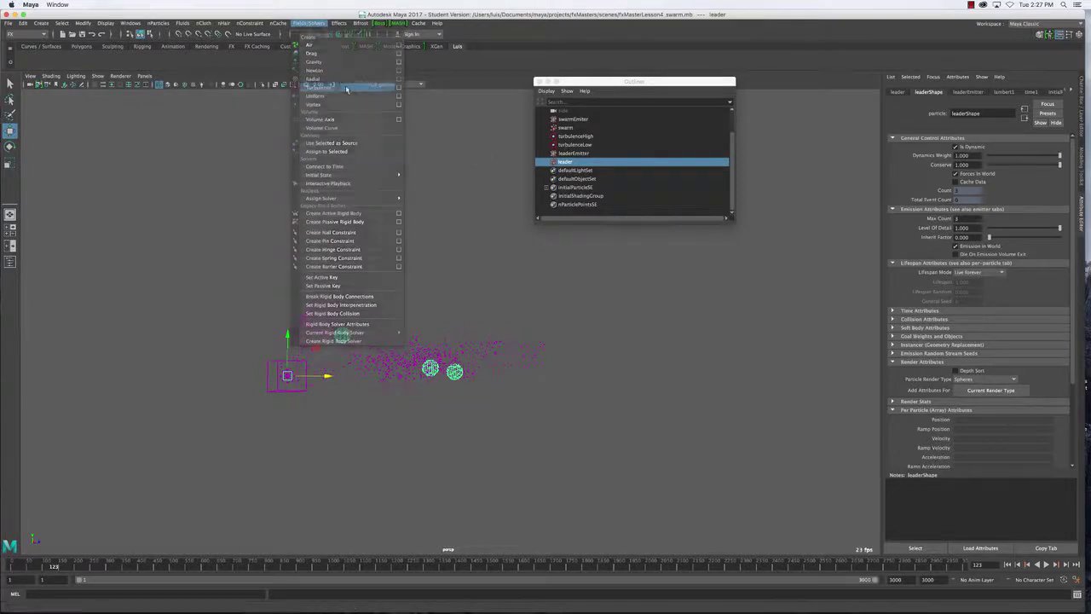
pyautogui.doubleClick(602, 172)
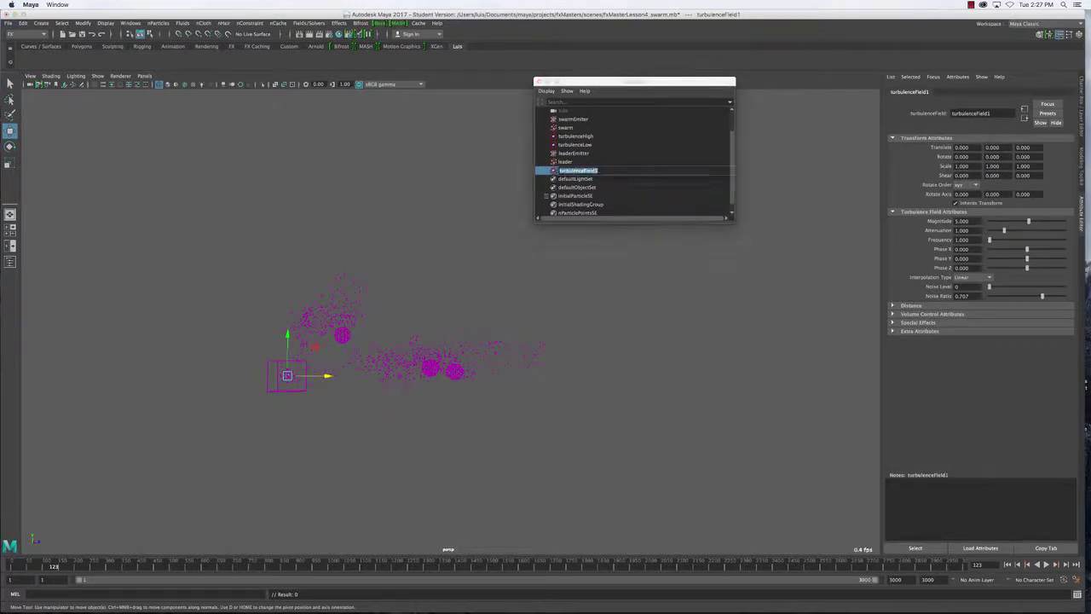
pyautogui.click(598, 170)
pyautogui.write('Leader')
pyautogui.press('Return')
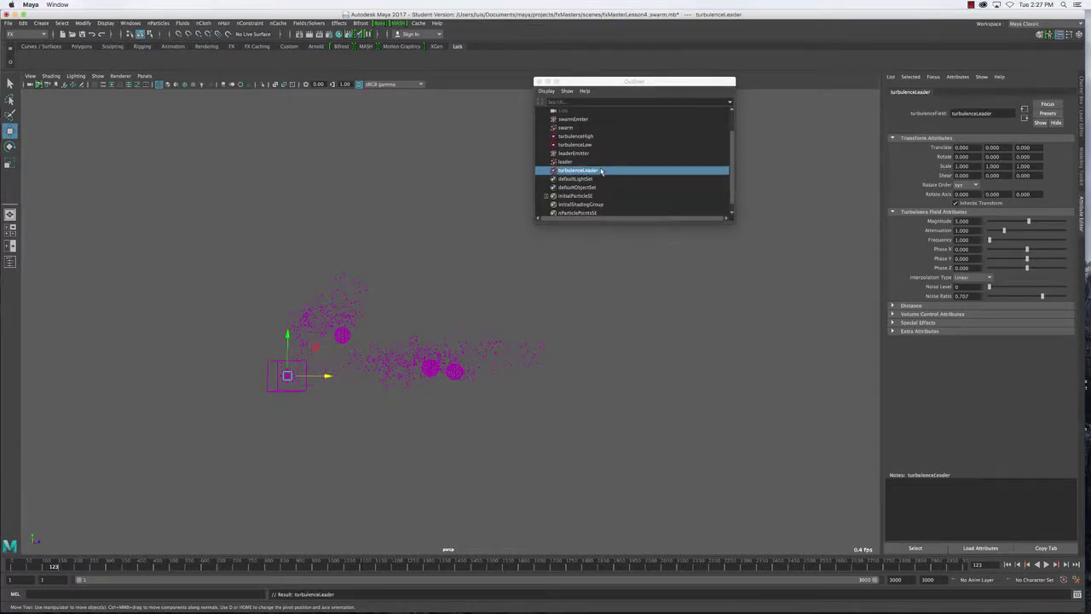
# Set turbulenceLeader's attenuation to 0, frequency to 0 and magnitude to 10.
pyautogui.doubleClick(962, 230)
pyautogui.write('0')
pyautogui.press('Return')
pyautogui.doubleClick(961, 239)
pyautogui.write('0')
pyautogui.press('Return')
pyautogui.doubleClick(961, 221)
pyautogui.write('10')
pyautogui.press('Return')
# Set the Conserve value of the leader particles to 0.98.
pyautogui.click(564, 161)
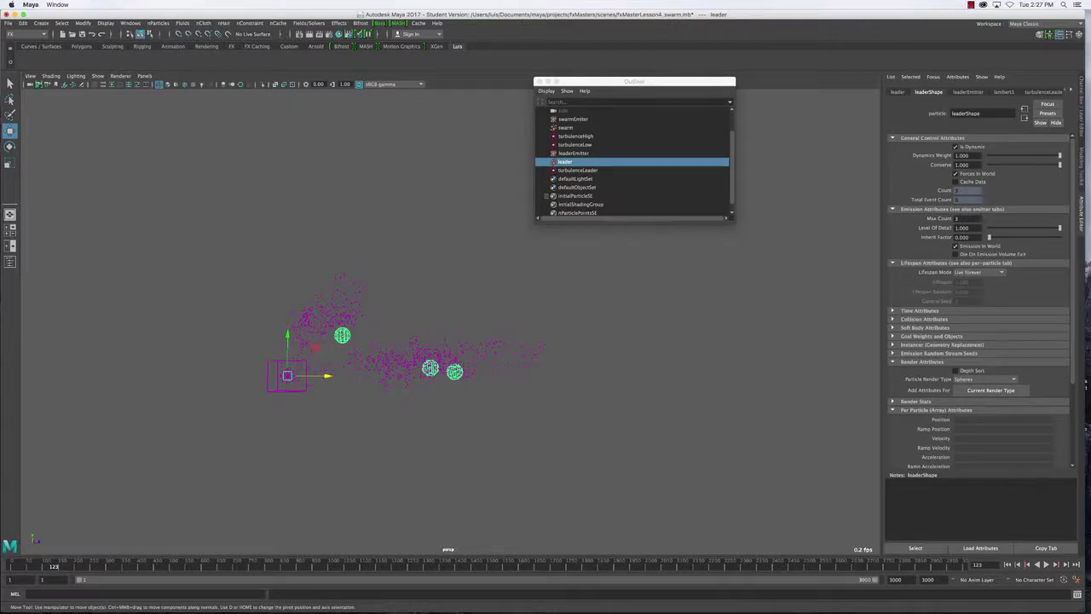
pyautogui.click(963, 165)
pyautogui.write('0.08')
# Replay the simulation from the first frame, select the swarm during playback, and stop at frame 355.
pyautogui.click(1008, 564)
pyautogui.click(1047, 564)
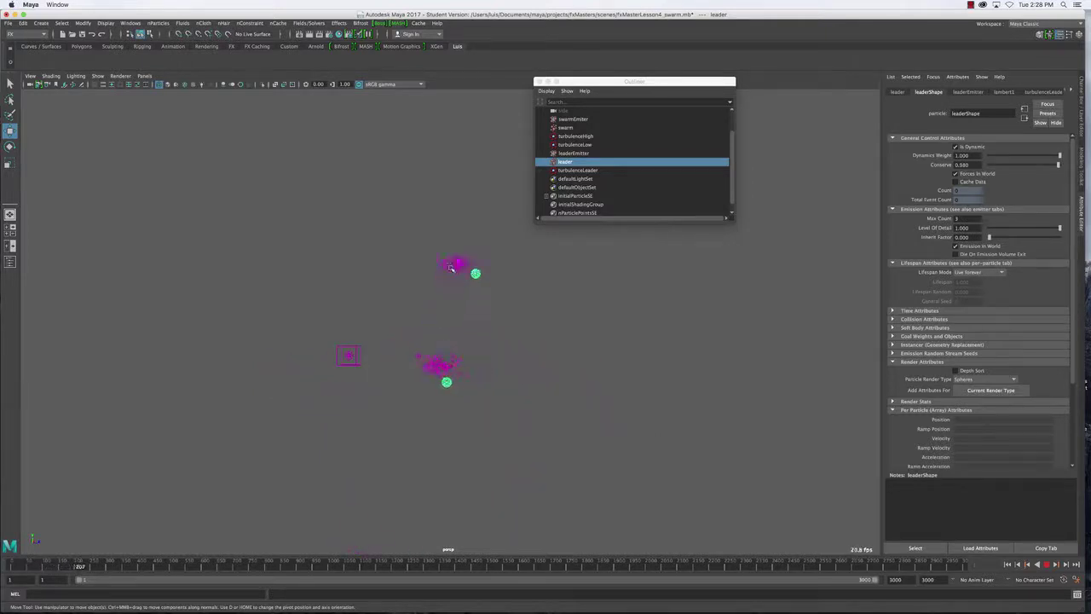
pyautogui.click(435, 372)
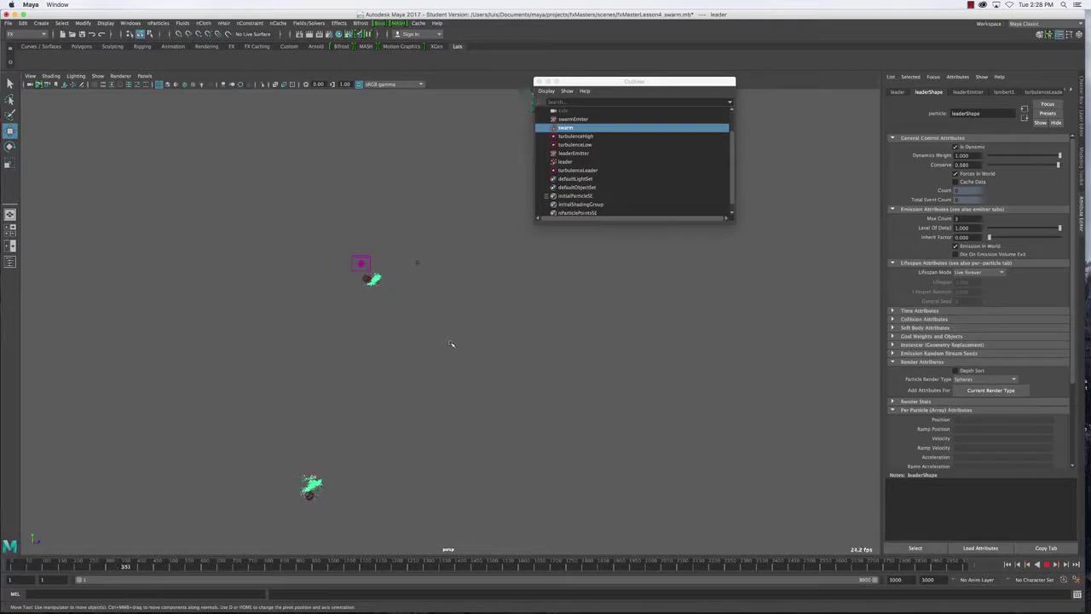
pyautogui.press('Escape')
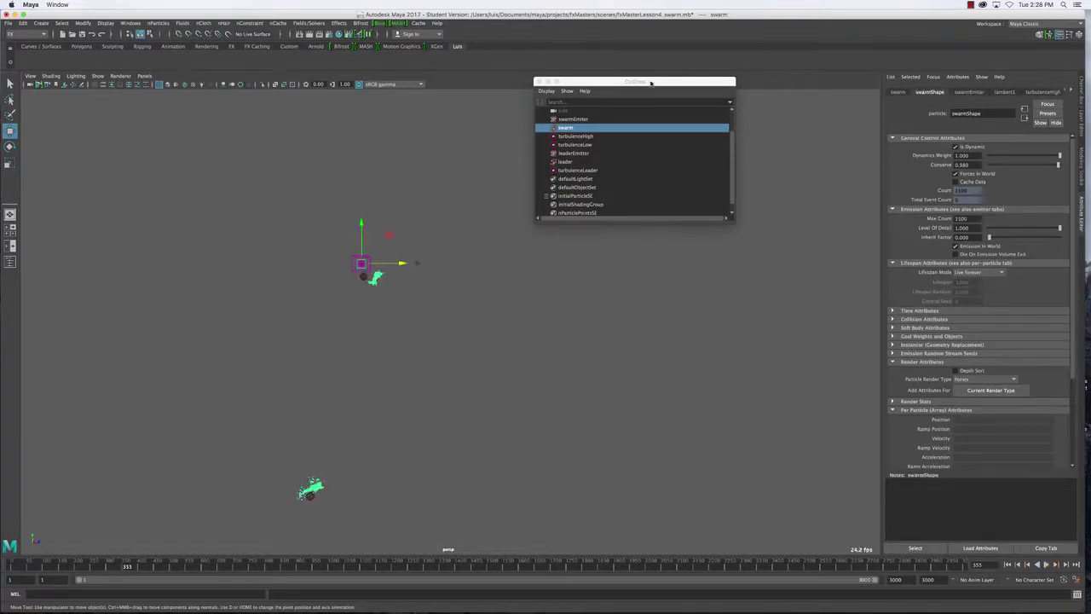
# Move the Outliner aside, switch to VLC to view the swarm reference footage, and dismiss the video window.
pyautogui.moveTo(650, 83); pyautogui.dragTo(888, 92)
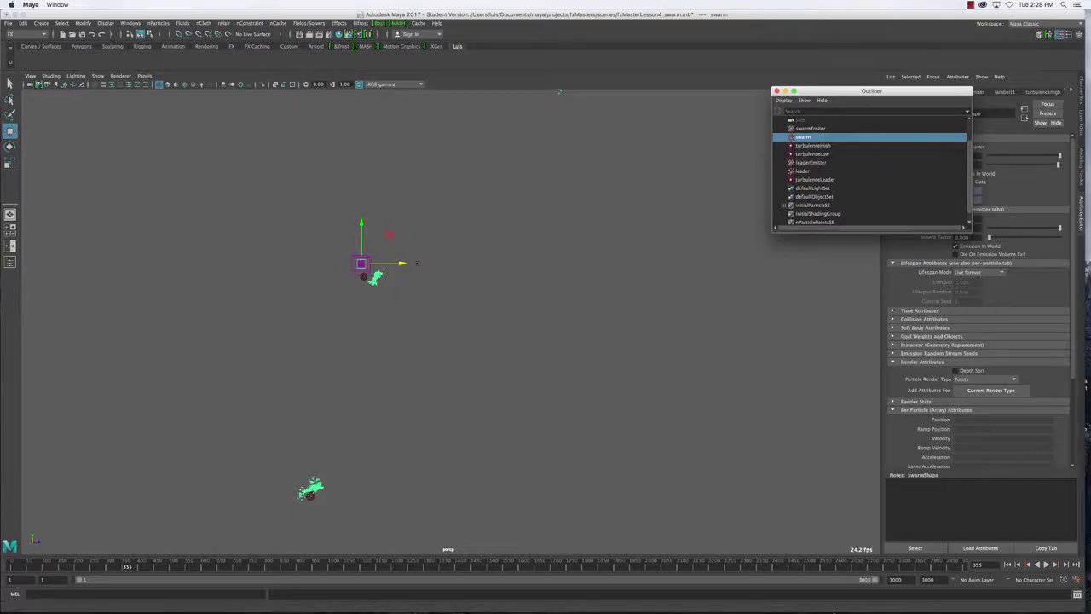
pyautogui.click(793, 587)
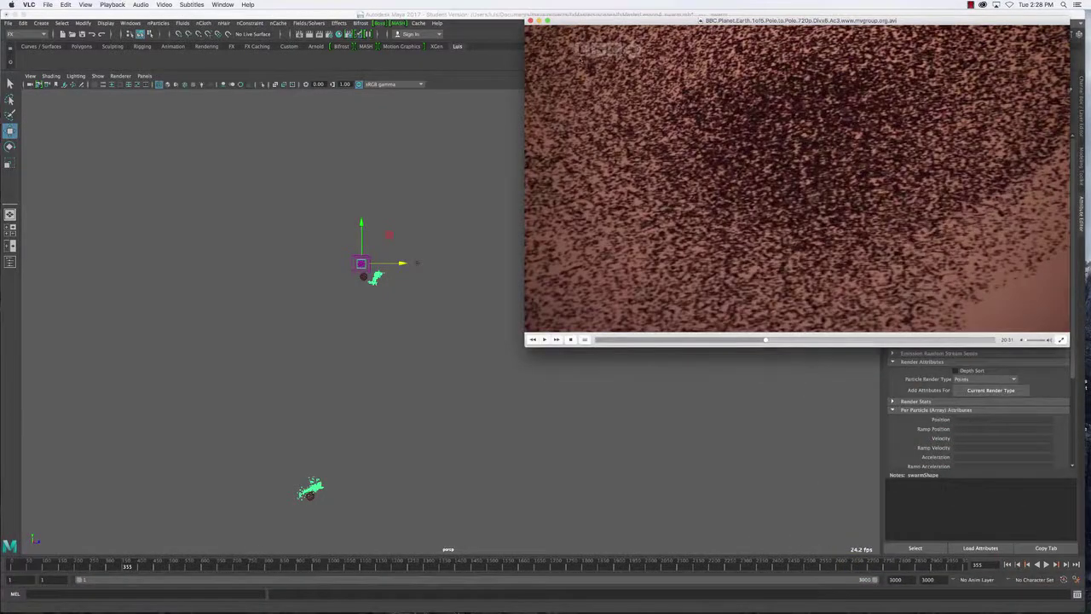
pyautogui.click(540, 19)
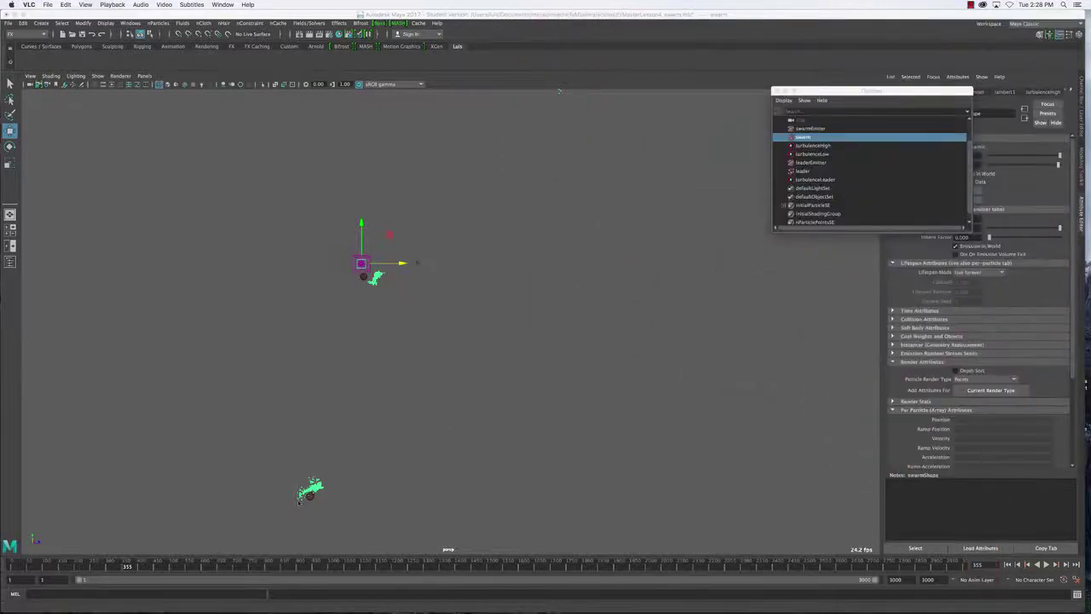
# Select the leader particles, add a radial field to them, and move the Outliner clear of the Attribute Editor.
pyautogui.click(802, 171)
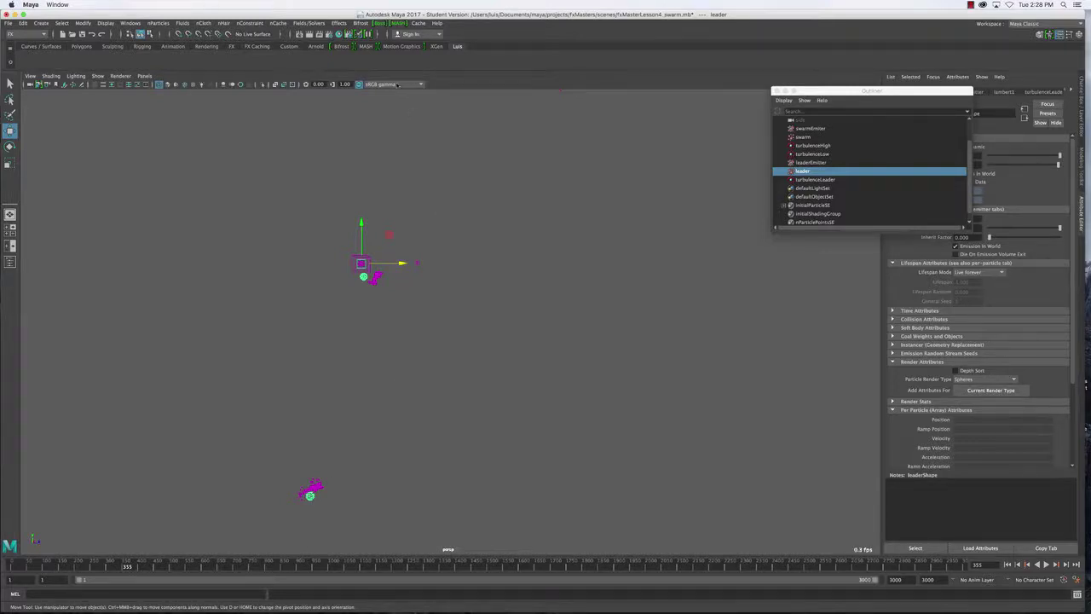
pyautogui.click(308, 23)
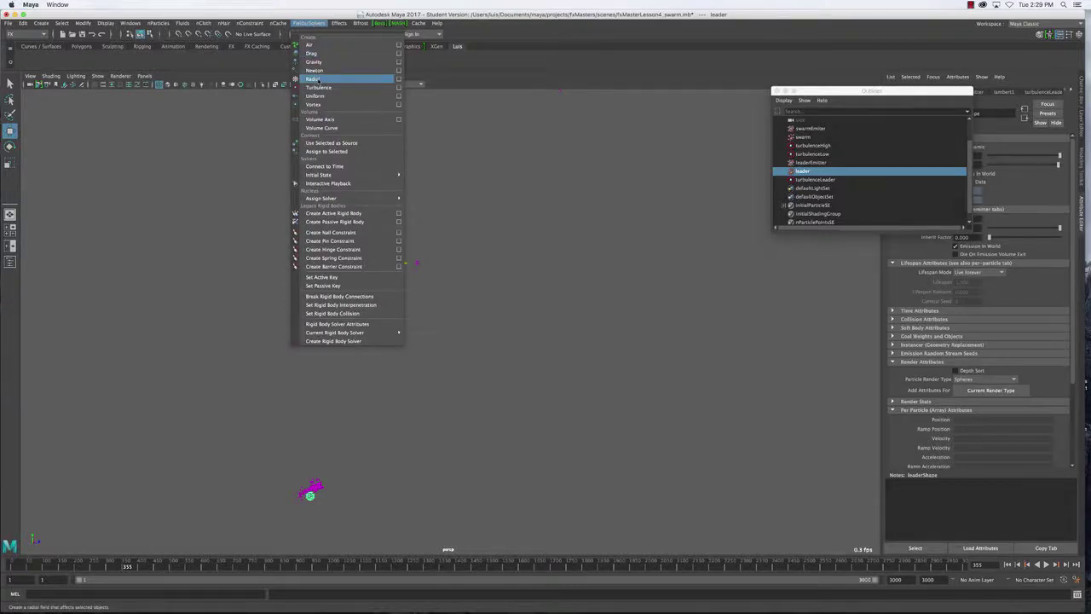
pyautogui.click(315, 79)
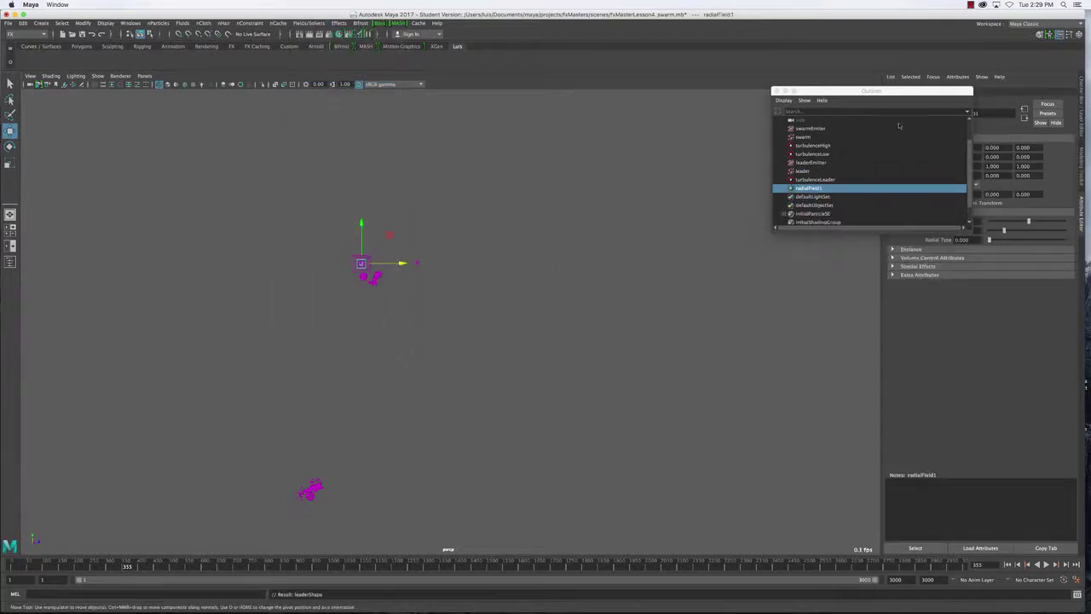
pyautogui.moveTo(885, 93); pyautogui.dragTo(671, 92)
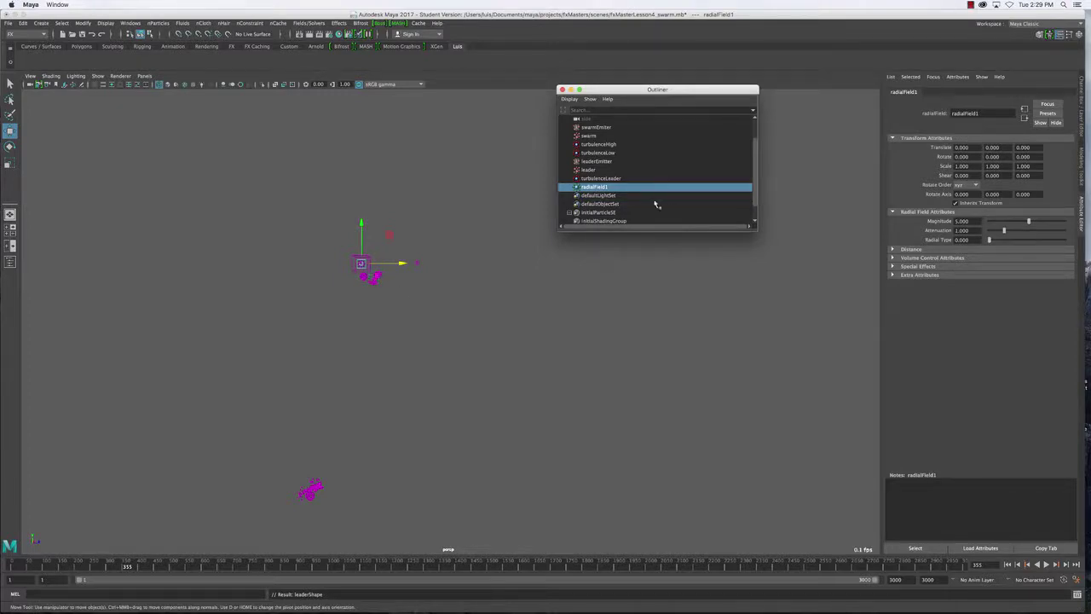
# Move the radial field along Z to about -5.9.
pyautogui.click(596, 187)
pyautogui.moveTo(403, 265); pyautogui.dragTo(361, 264)
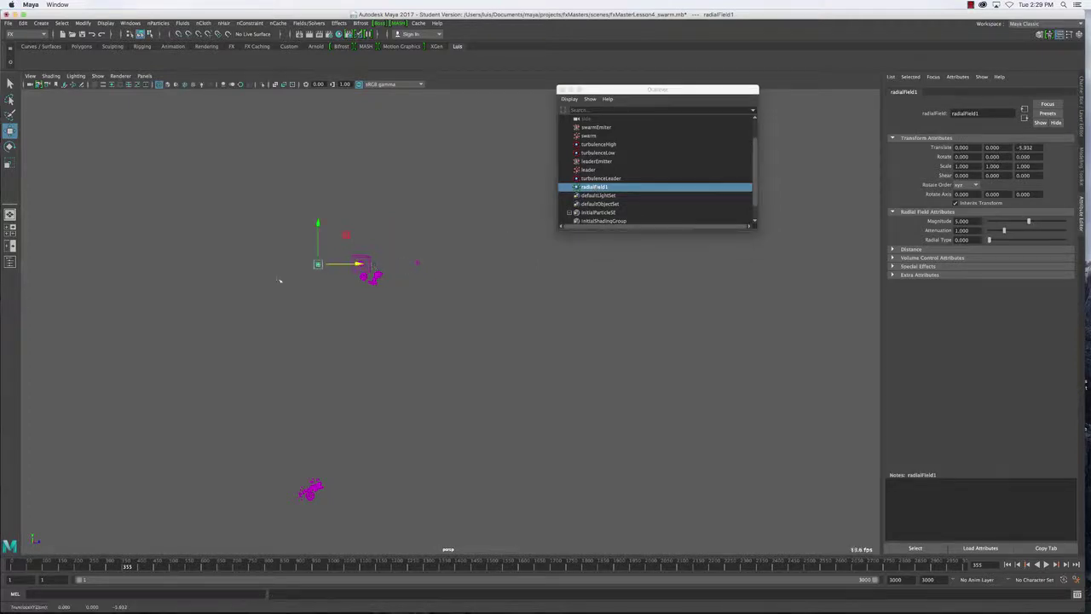
pyautogui.press('f')
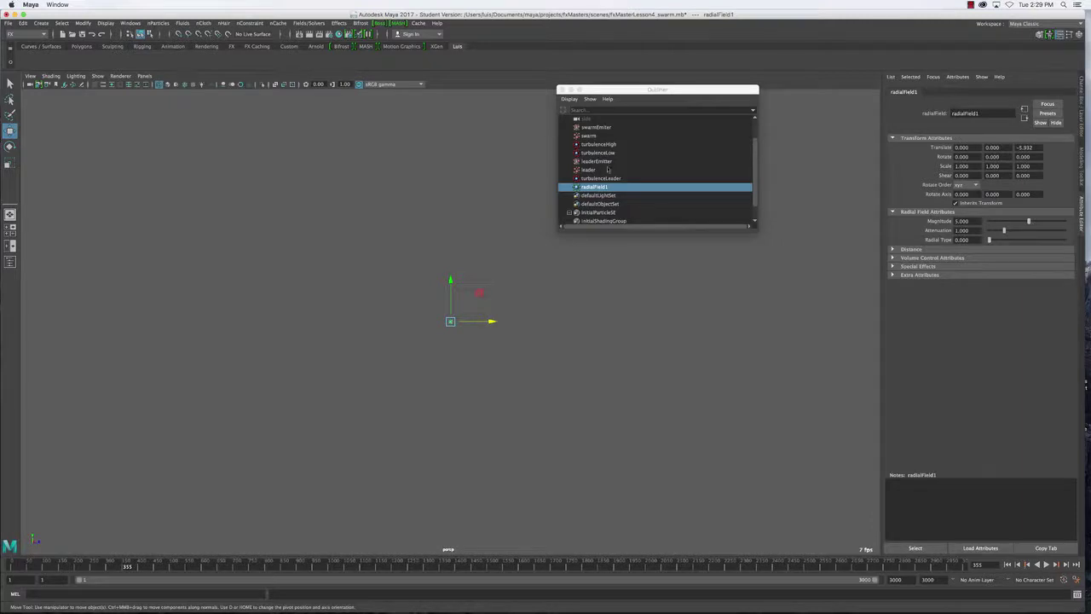
# Move the radial field along Z back to the centre of the swarmEmitter, at about 0.
pyautogui.click(596, 127)
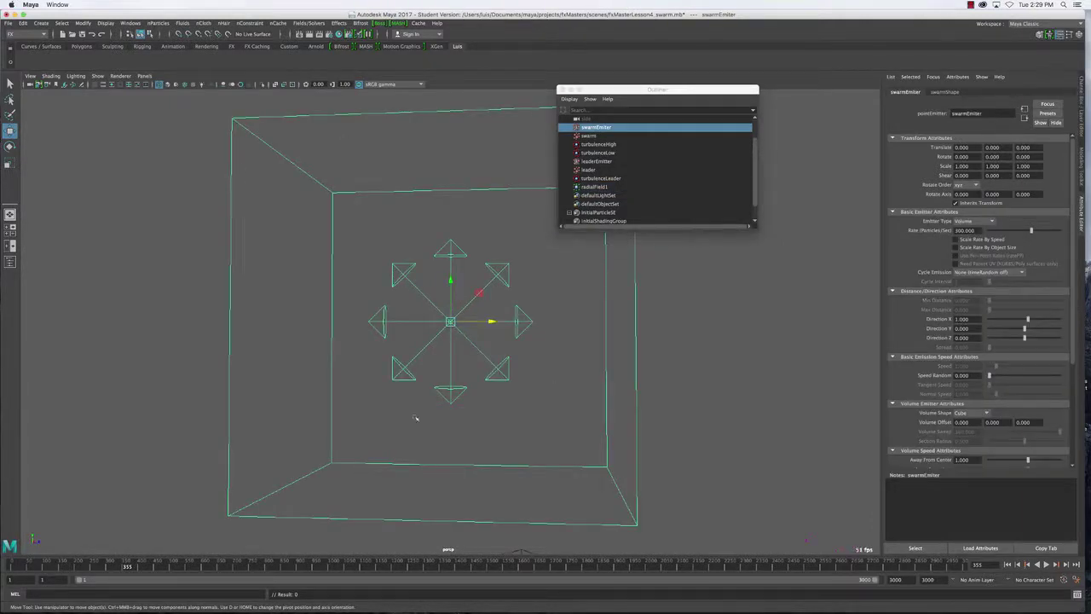
pyautogui.scroll(-10, 452, 380)
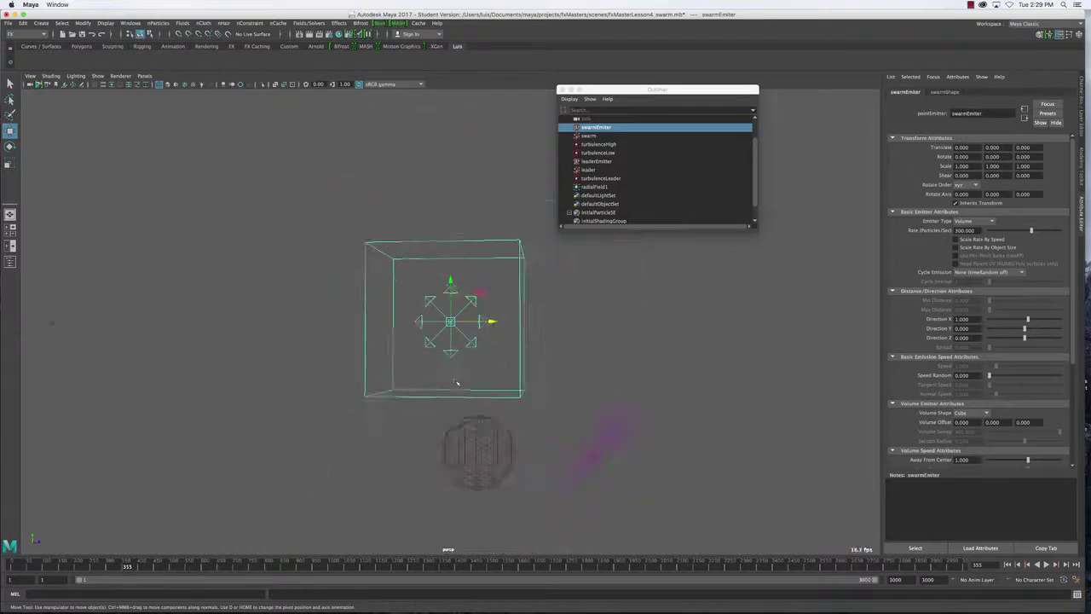
pyautogui.click(347, 321)
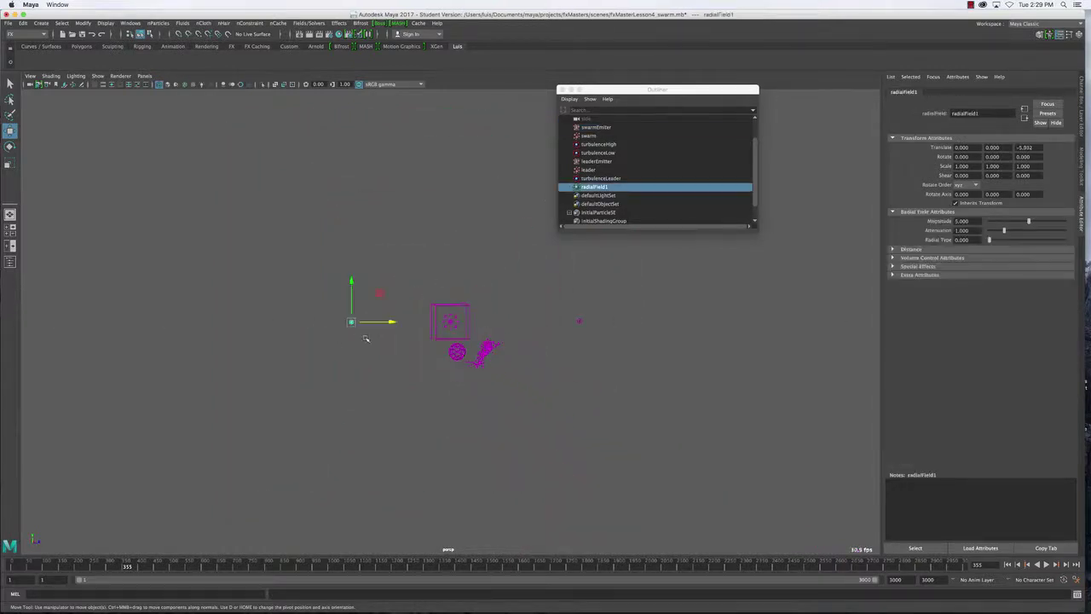
pyautogui.moveTo(391, 322); pyautogui.dragTo(492, 322)
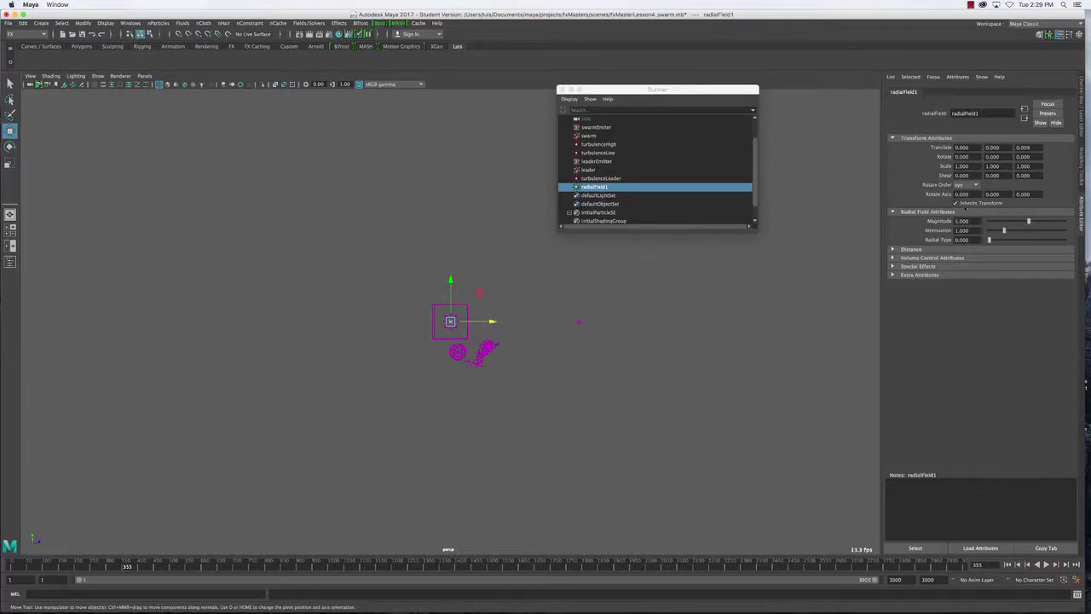
# Set the radial field's attenuation to 0.
pyautogui.doubleClick(962, 230)
pyautogui.write('0')
pyautogui.press('Return')
# Select the swarm and replay the simulation from the first frame, pausing at frame 28 and stopping at frame 171.
pyautogui.click(486, 349)
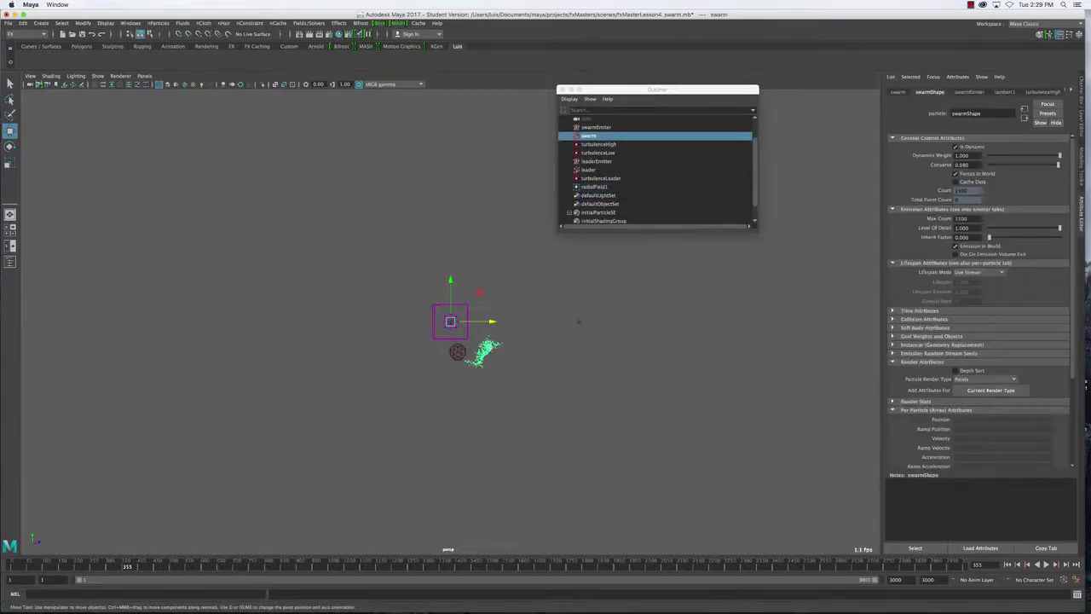
pyautogui.click(1007, 565)
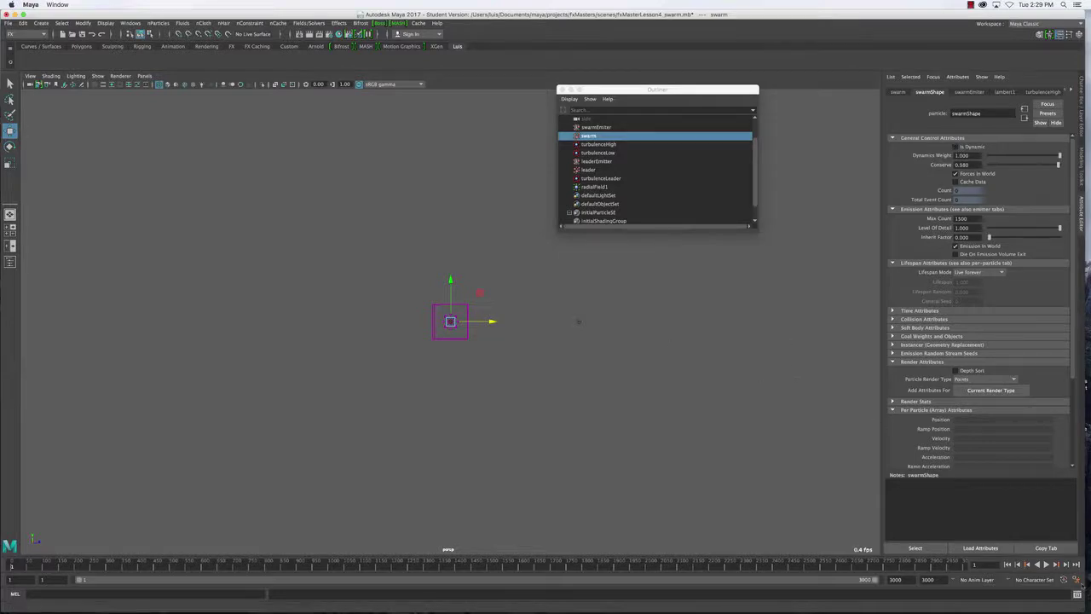
pyautogui.click(1047, 565)
pyautogui.press('Escape')
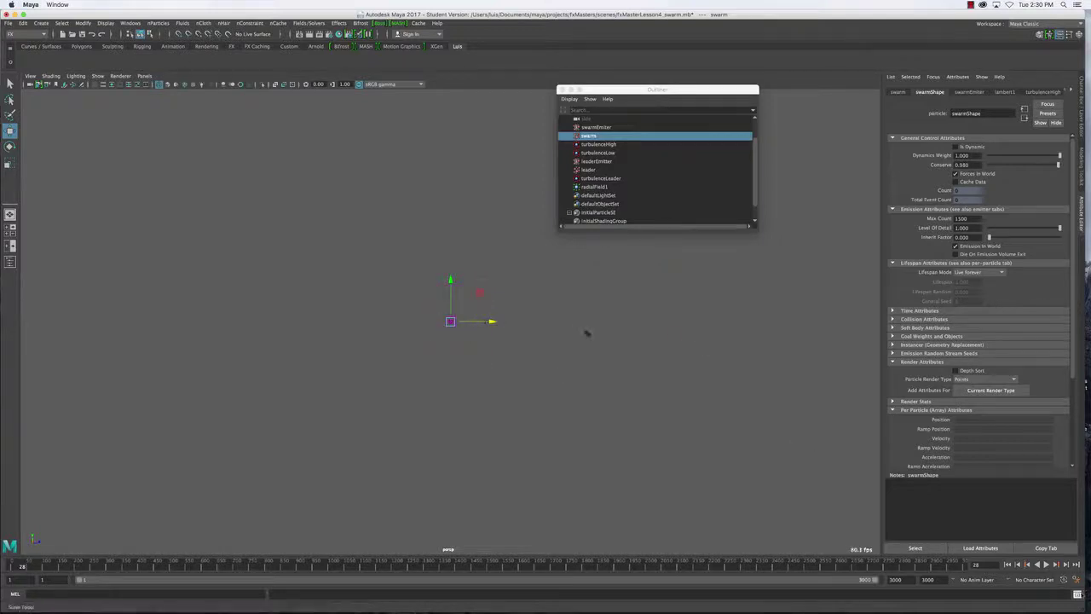
pyautogui.click(1047, 565)
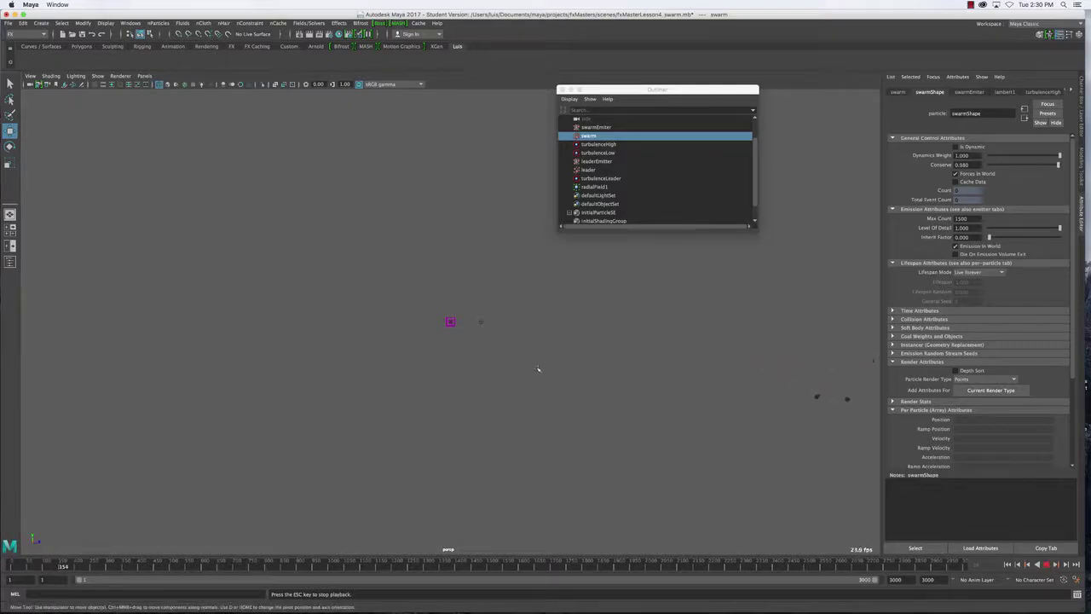
pyautogui.press('Escape')
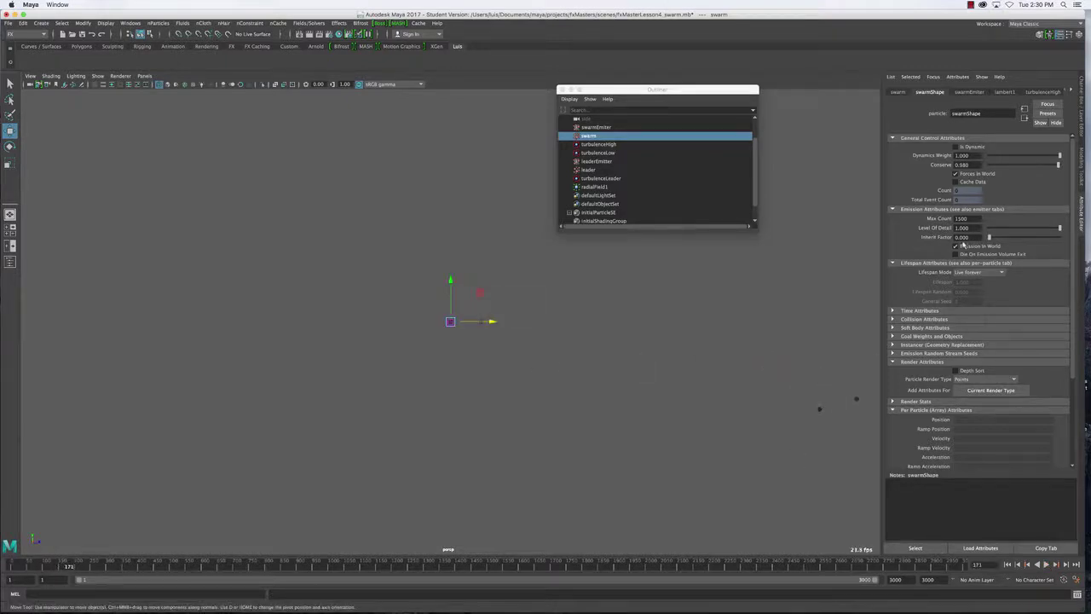
# Set the radial field's magnitude to -5.
pyautogui.click(596, 186)
pyautogui.doubleClick(963, 221)
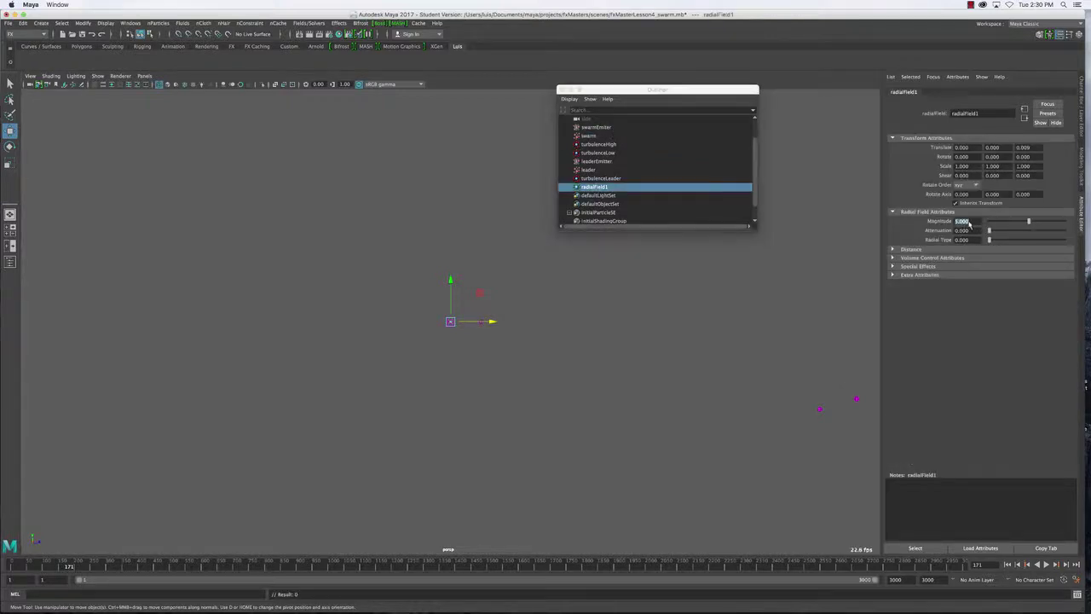
pyautogui.write('-5')
pyautogui.press('Return')
# Replay the simulation from the first frame with the radial field selected, stopping at frame 323.
pyautogui.click(1007, 564)
pyautogui.hotkey('alt', 'v')
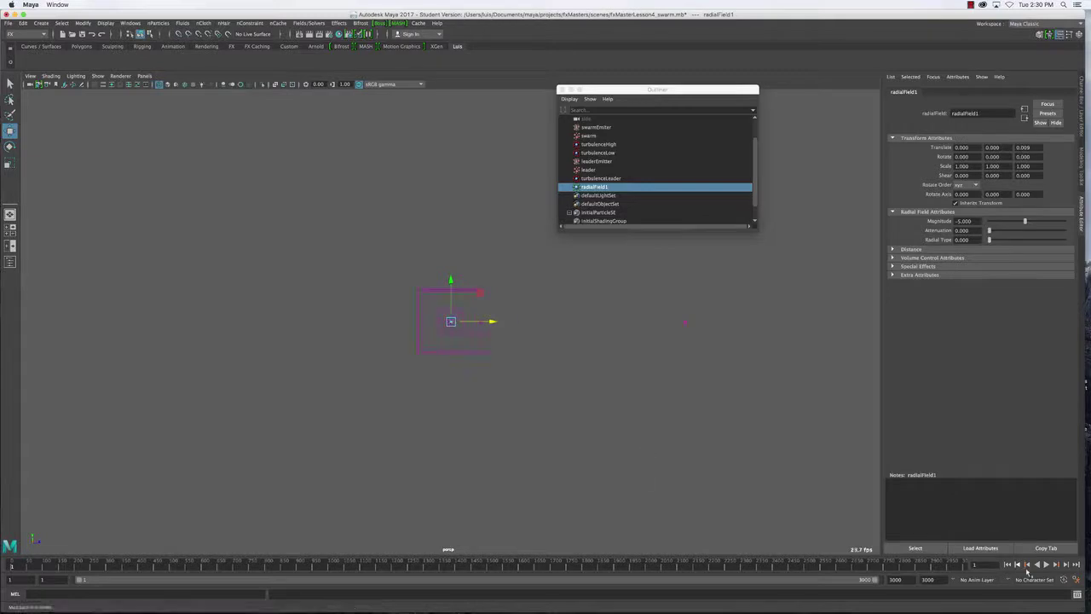
pyautogui.click(1047, 564)
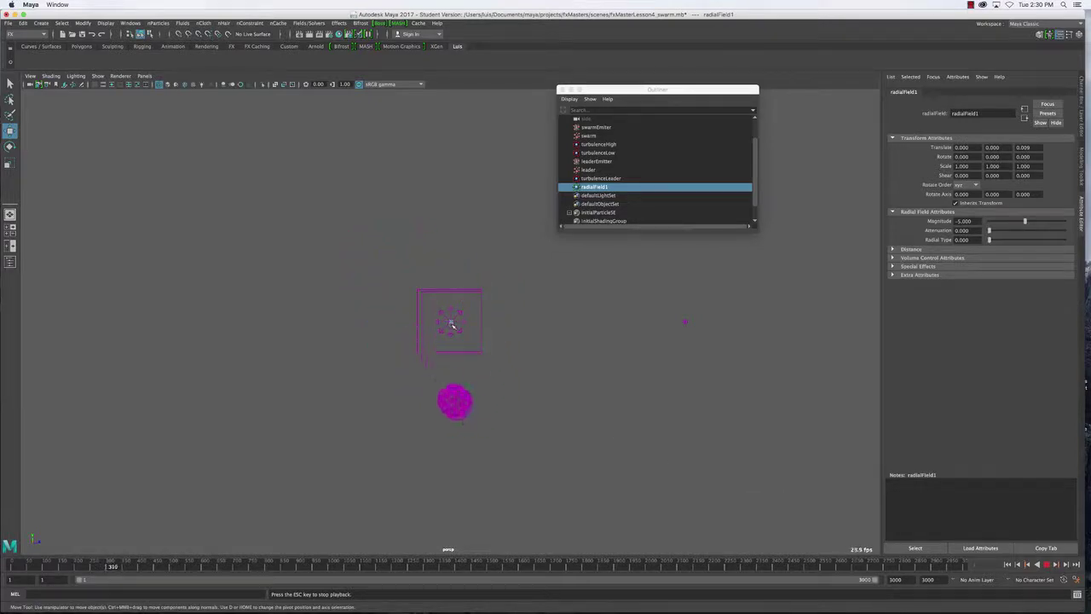
pyautogui.press('Escape')
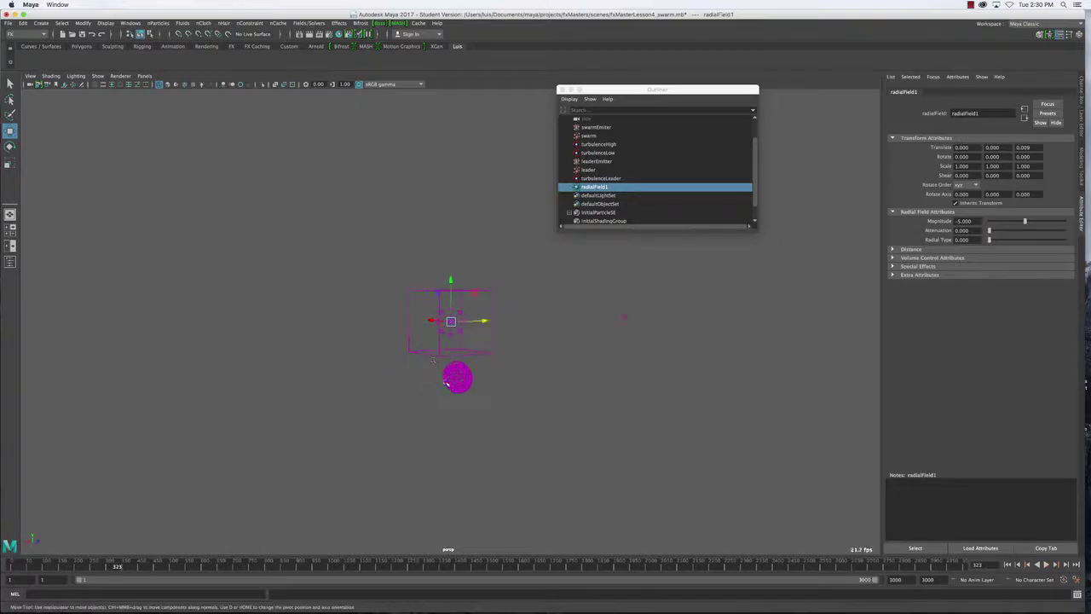
# Select the leader particles and replay the simulation from the first frame, stopping at frame 192.
pyautogui.click(446, 381)
pyautogui.click(1009, 565)
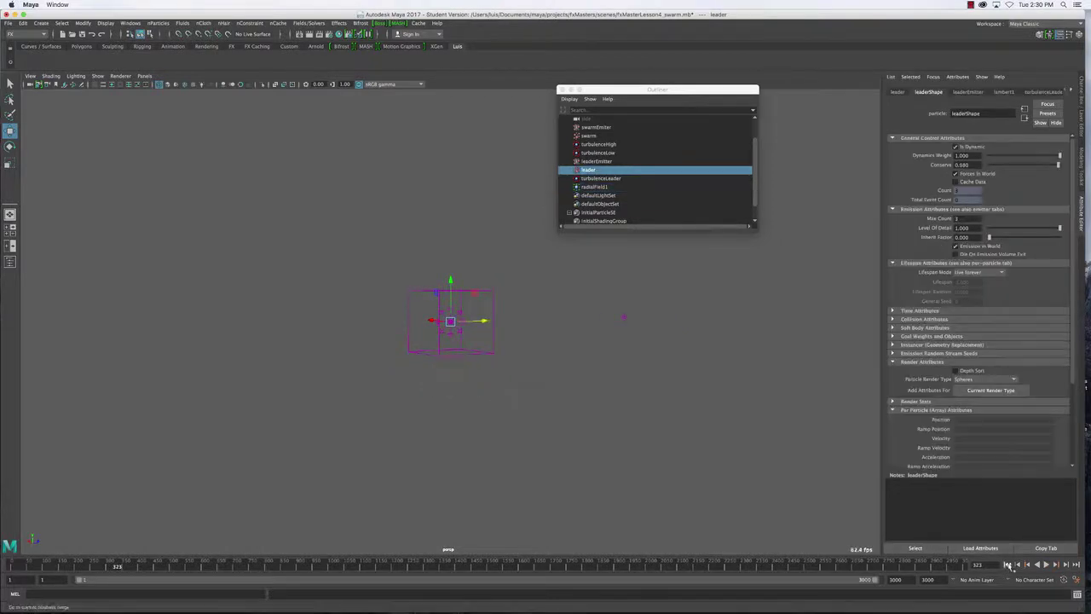
pyautogui.click(1046, 564)
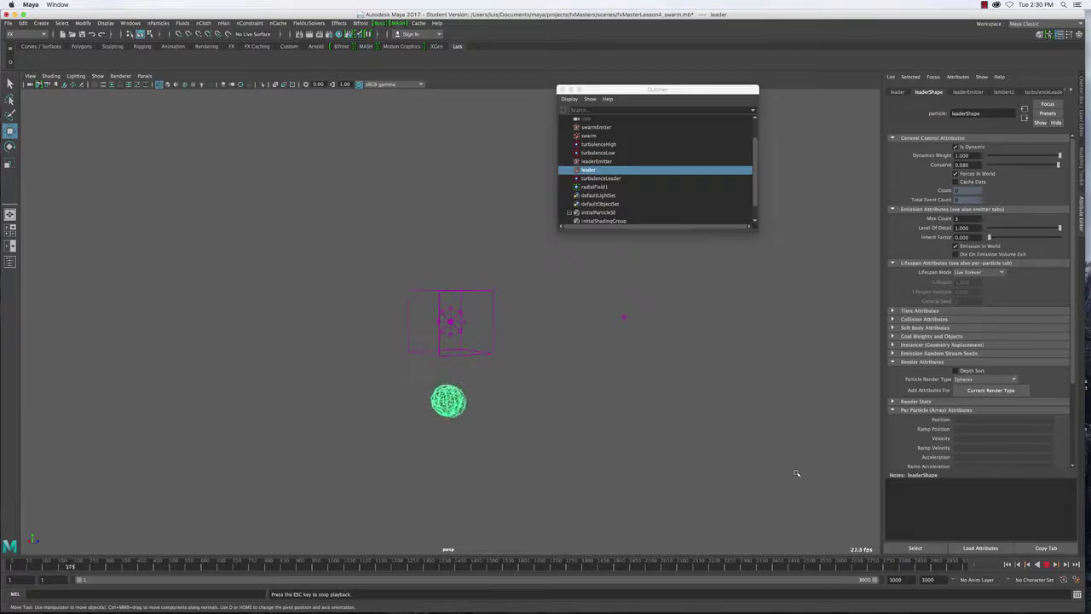
pyautogui.press('Escape')
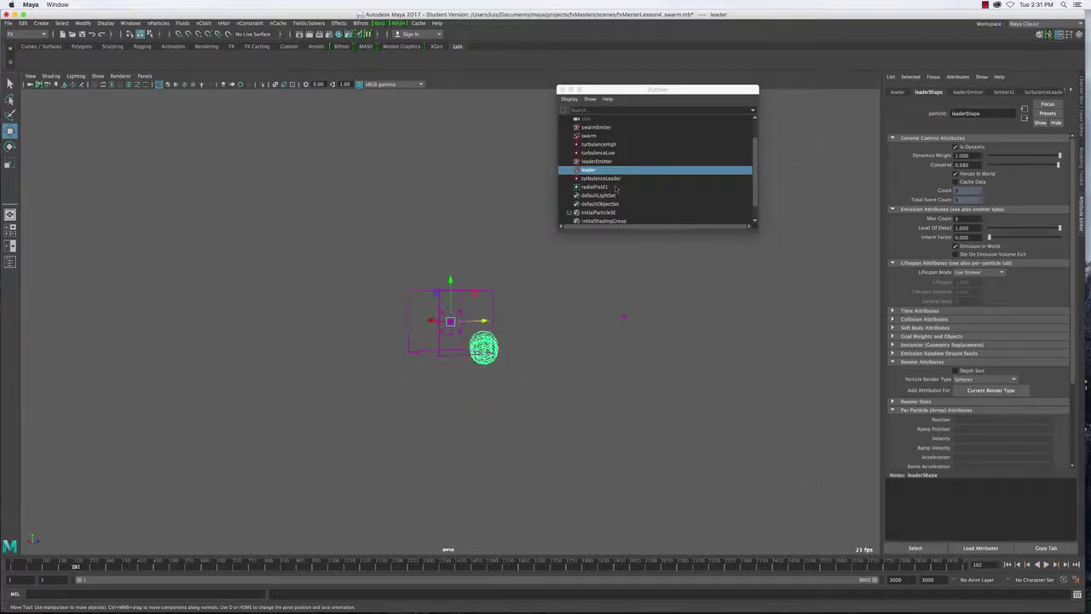
# Set the turbulenceLeader field's frequency to 1 and replay the simulation from the first frame, stopping at frame 169.
pyautogui.click(612, 178)
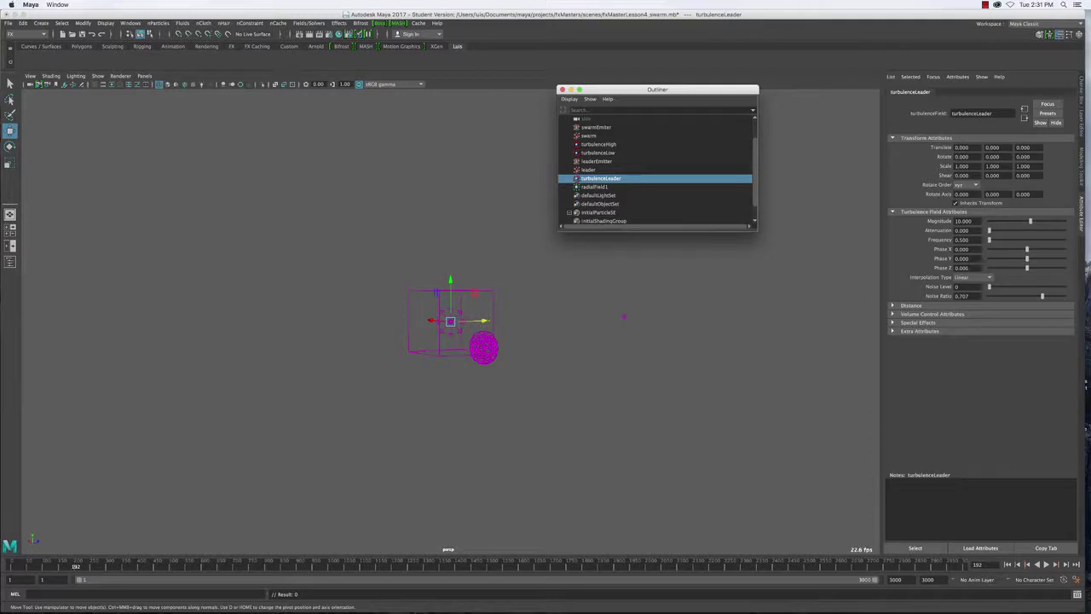
pyautogui.click(962, 239)
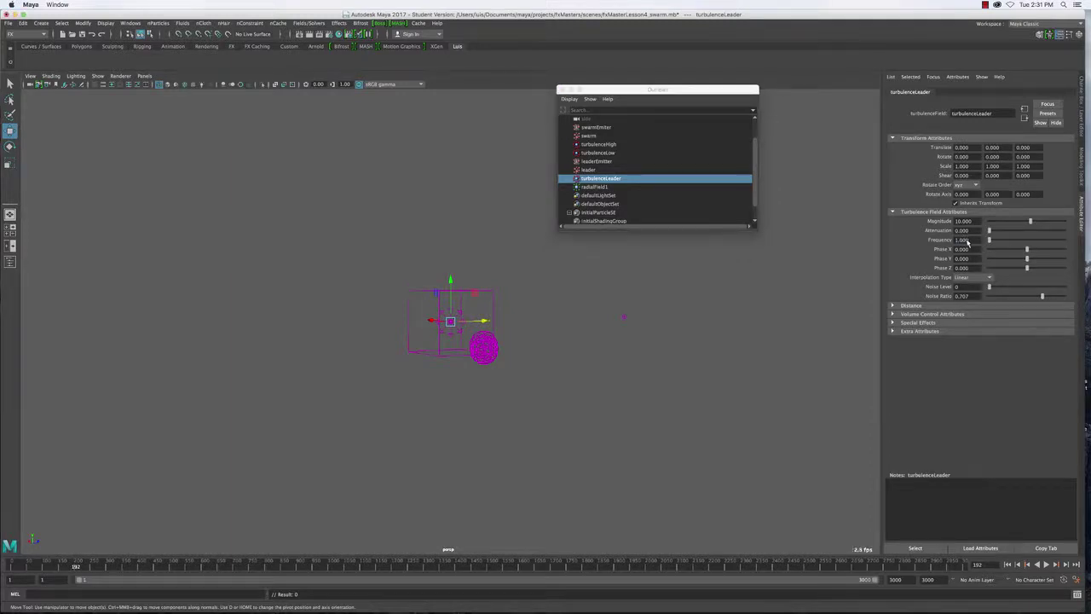
pyautogui.hotkey('shift', 'alt', 'v')
pyautogui.hotkey('alt', 'v')
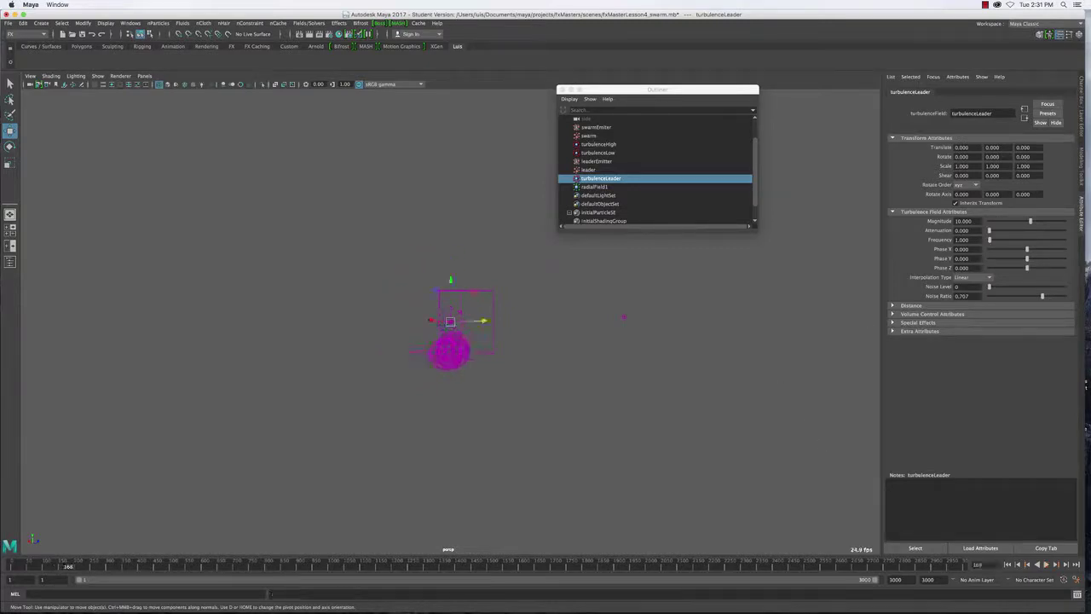
# Set the turbulenceLeader field's frequency to 3 and continue playing the simulation.
pyautogui.click(961, 239)
pyautogui.write('3')
pyautogui.press('Return')
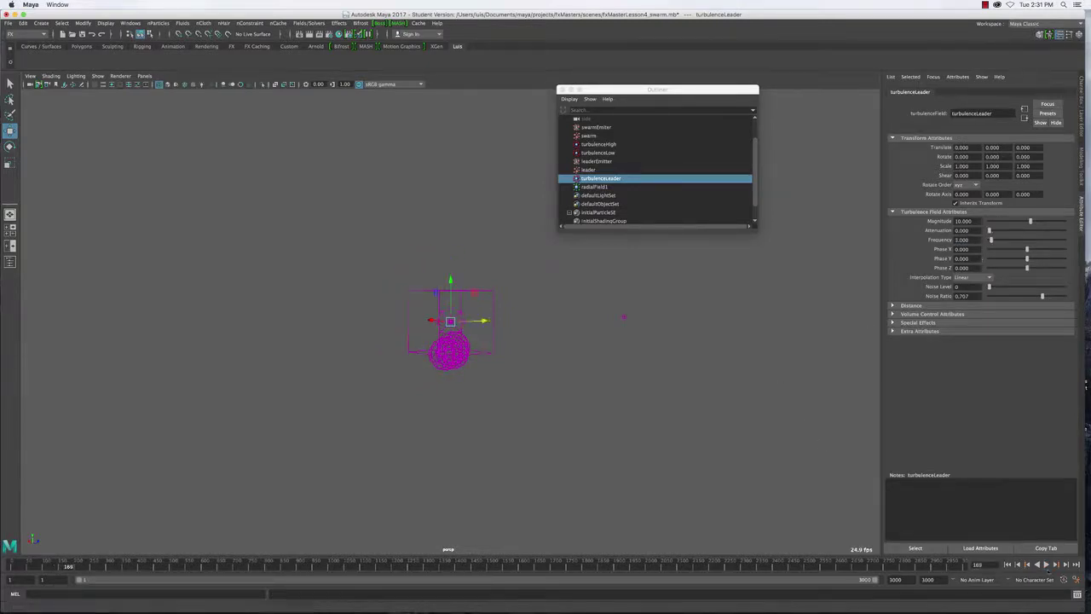
pyautogui.click(1047, 564)
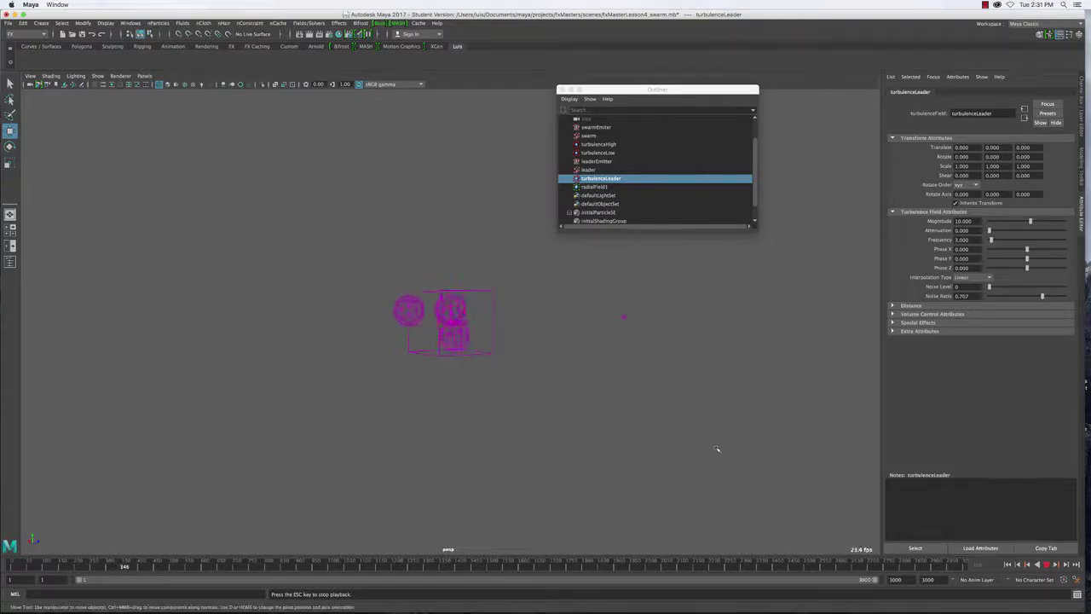
# Set the turbulenceLeader field's magnitude to 0 during playback and stop the simulation at frame 642.
pyautogui.doubleClick(963, 221)
pyautogui.write('0')
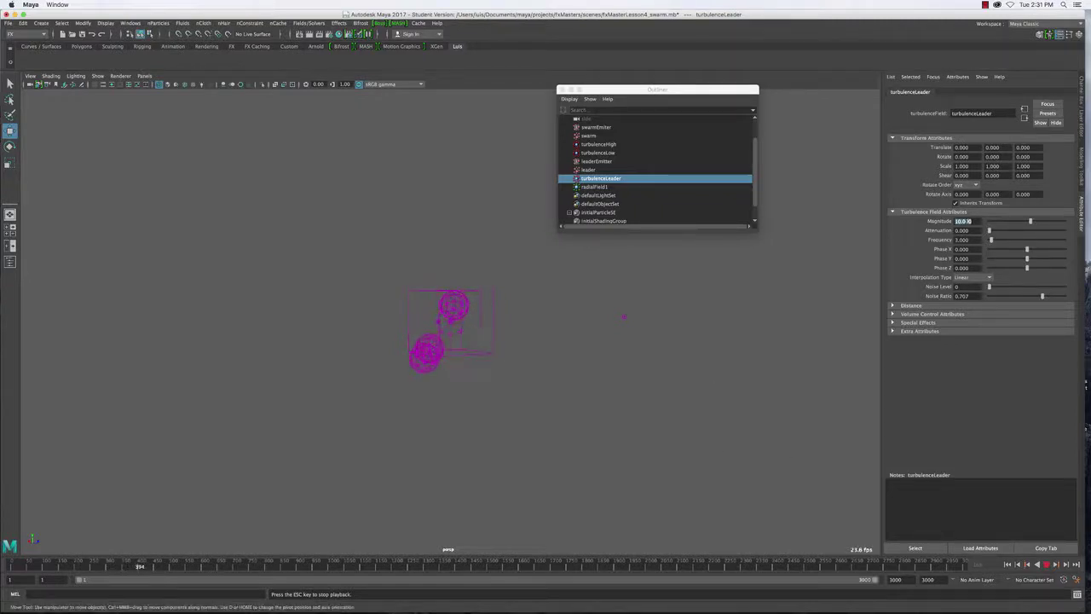
pyautogui.write('.001')
pyautogui.press('Return')
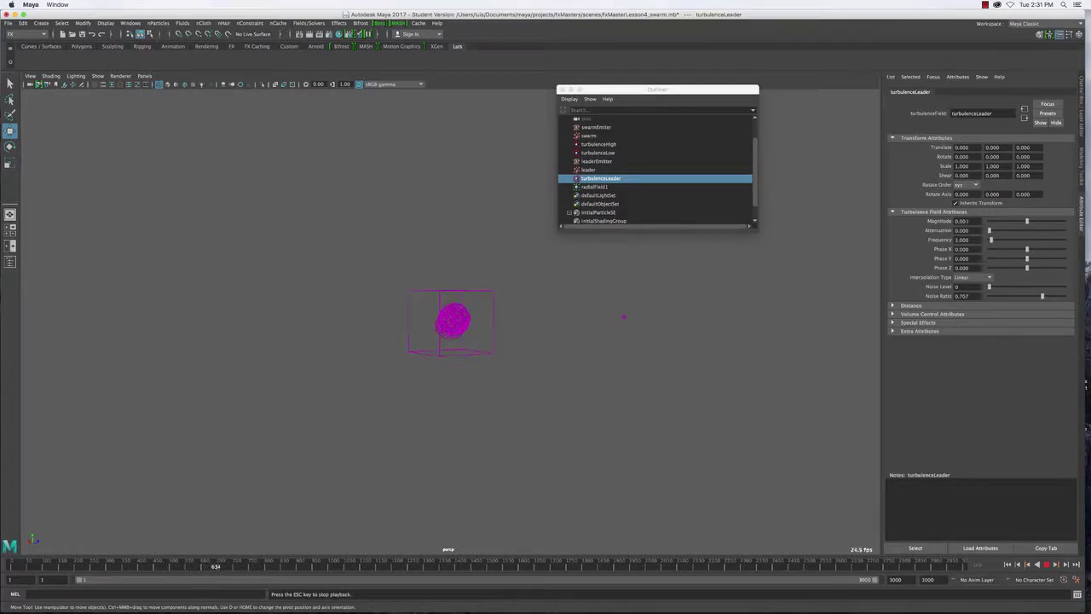
pyautogui.press('Escape')
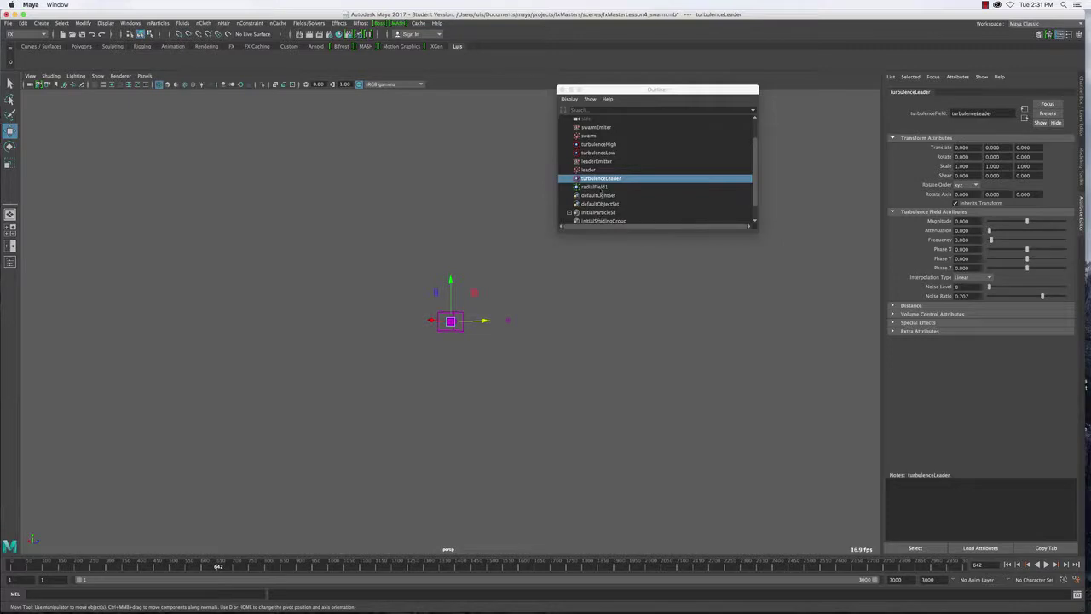
# Delete the radial field and add a Newton field to the leader particles.
pyautogui.click(596, 186)
pyautogui.press('Delete')
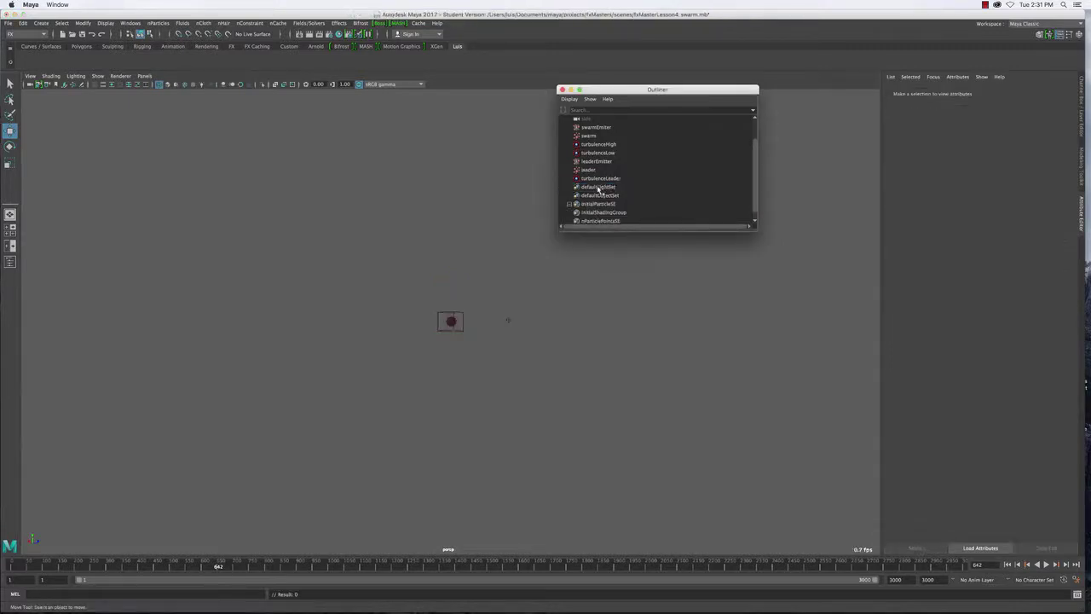
pyautogui.click(589, 169)
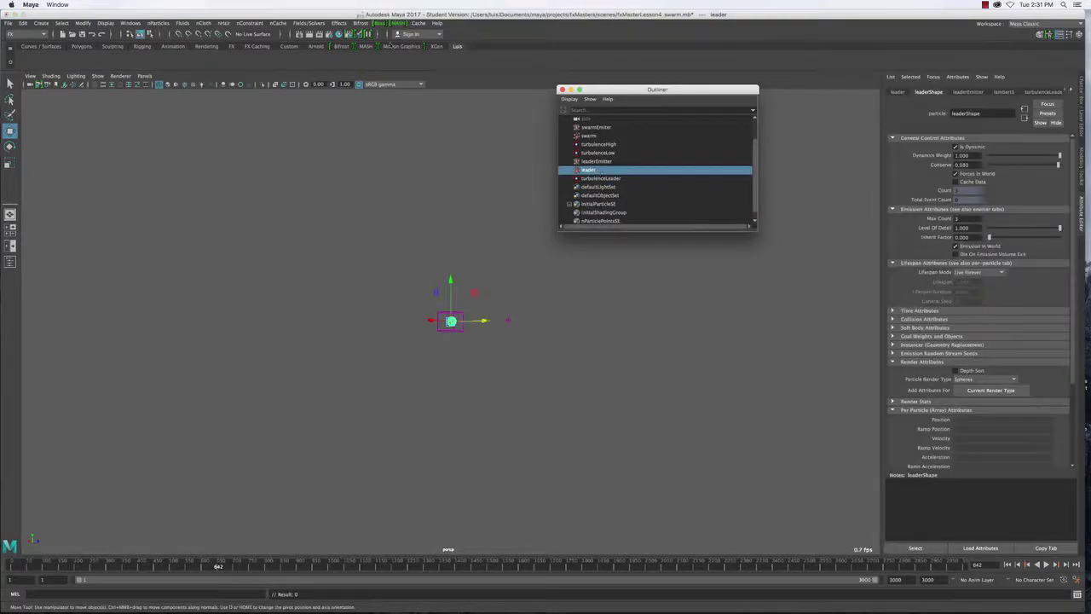
pyautogui.click(310, 23)
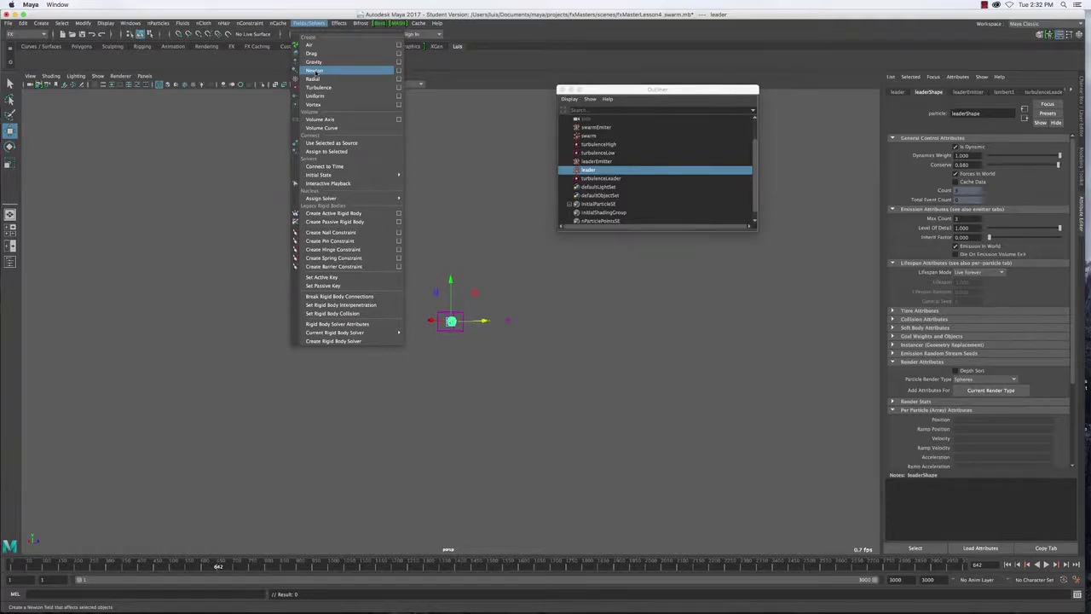
pyautogui.click(315, 70)
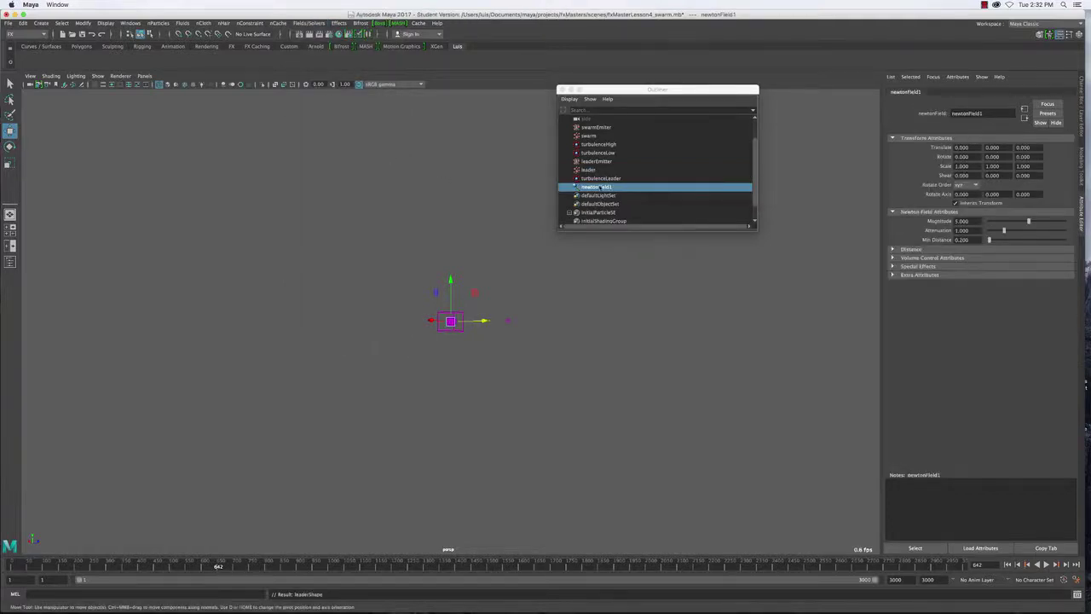
# Set the Newton field's attenuation to 0.
pyautogui.click(961, 230)
pyautogui.write('0')
pyautogui.press('Return')
pyautogui.click(962, 221)
# Select the leader particles and replay the simulation from the first frame, stopping at frame 180.
pyautogui.click(594, 172)
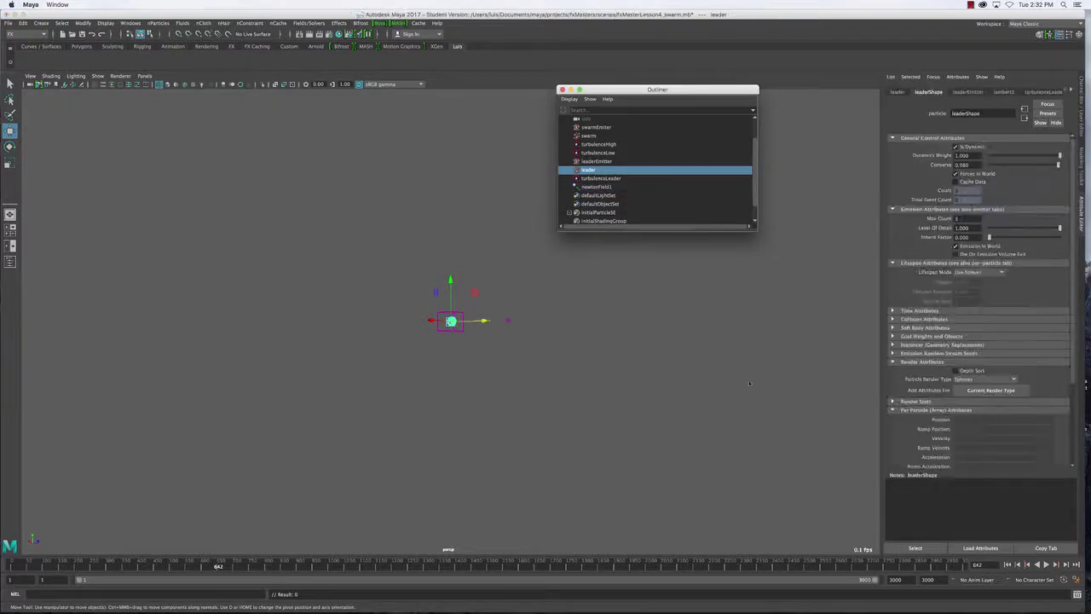
pyautogui.click(1007, 565)
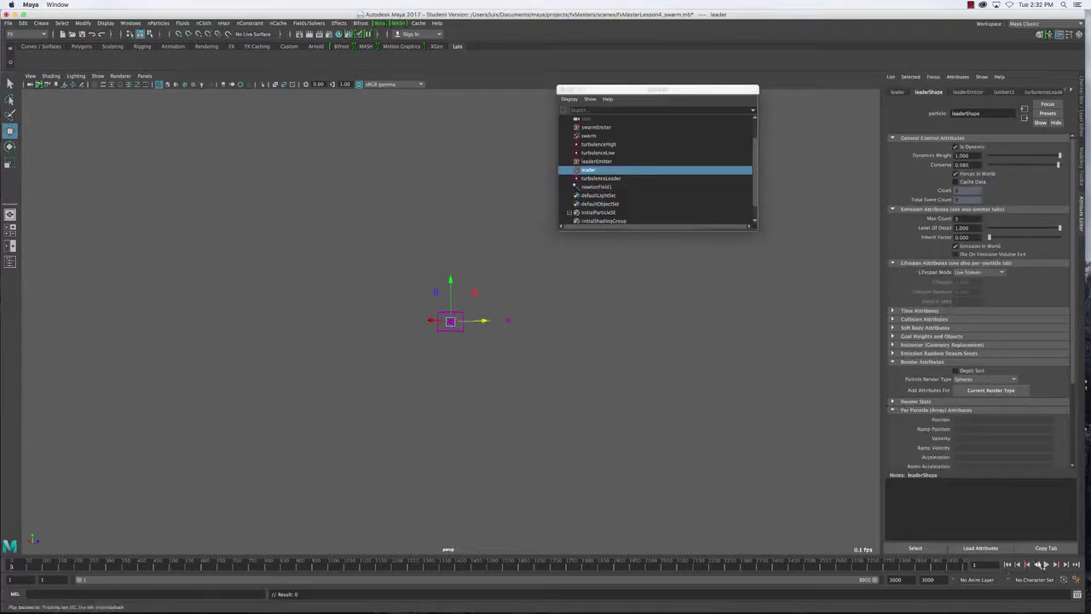
pyautogui.click(1036, 564)
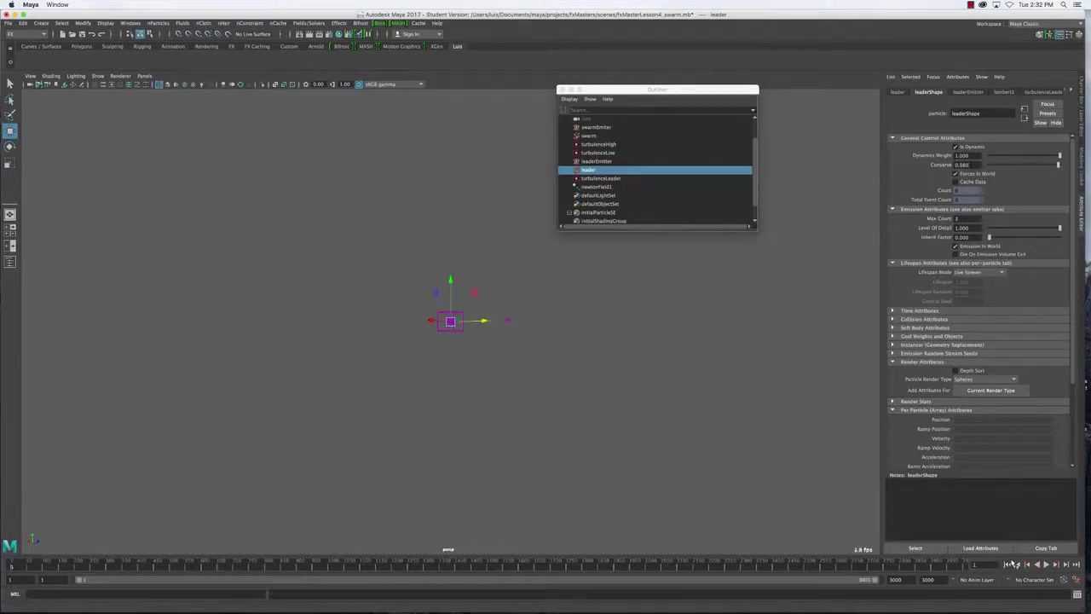
pyautogui.click(1053, 566)
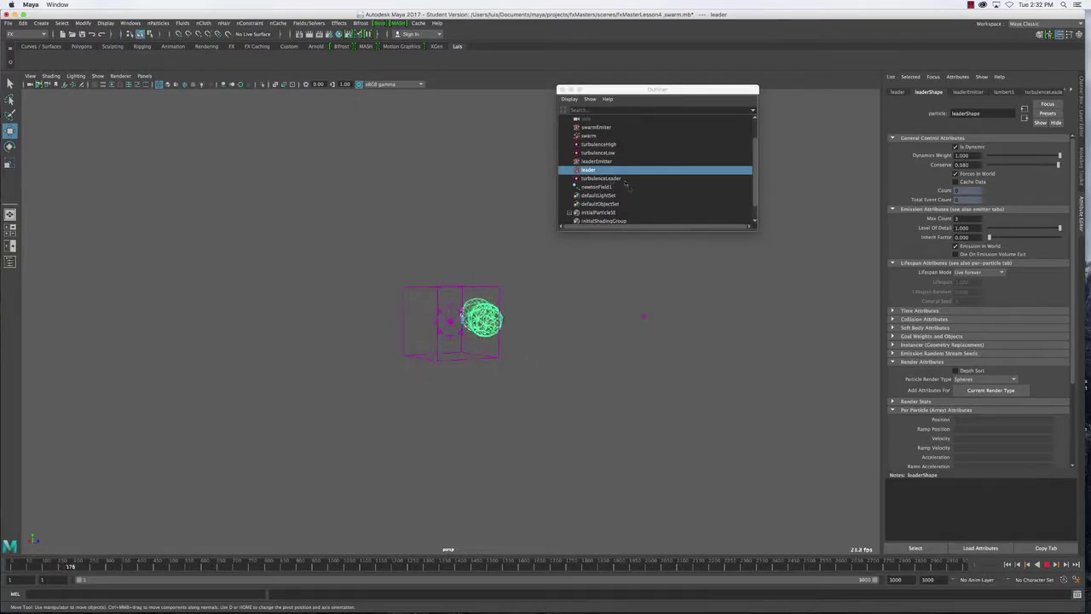
# Select the Newton field and set its magnitude to 25.
pyautogui.click(450, 322)
pyautogui.click(967, 222)
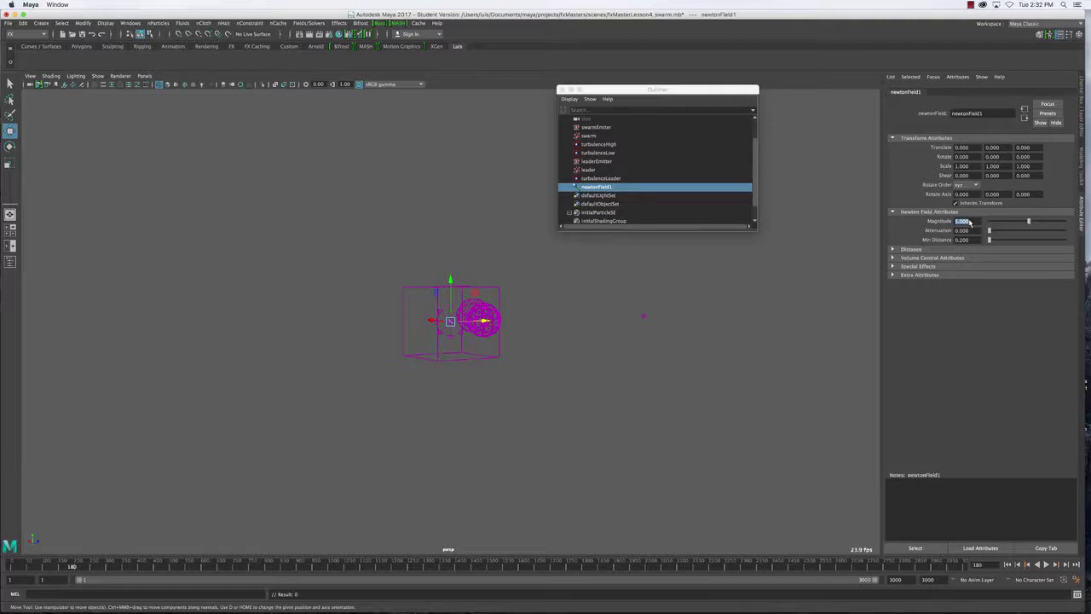
pyautogui.write('25')
pyautogui.press('Return')
pyautogui.click(913, 249)
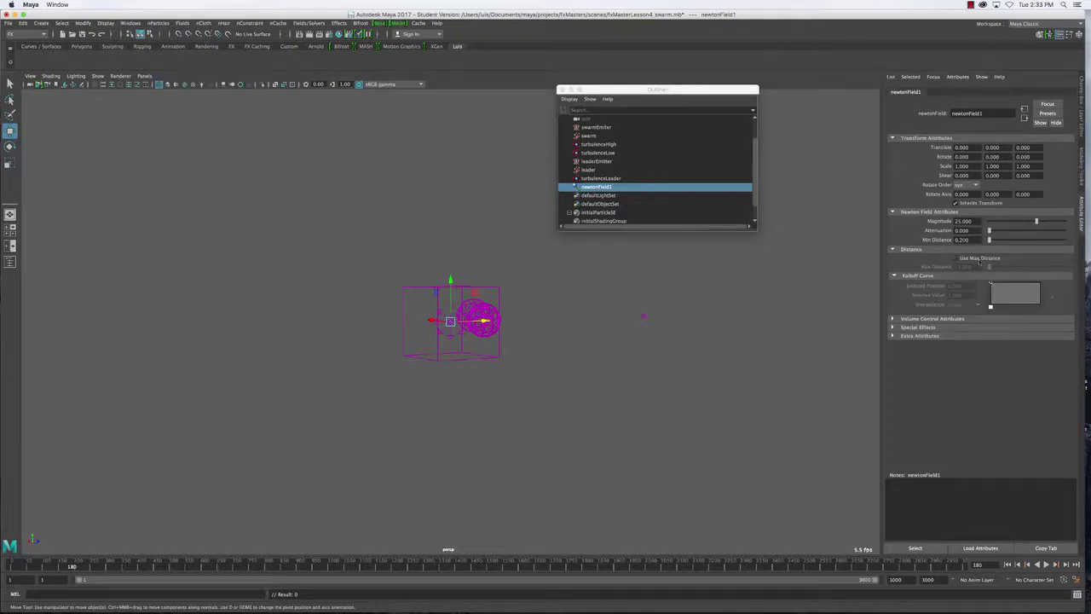
pyautogui.click(979, 260)
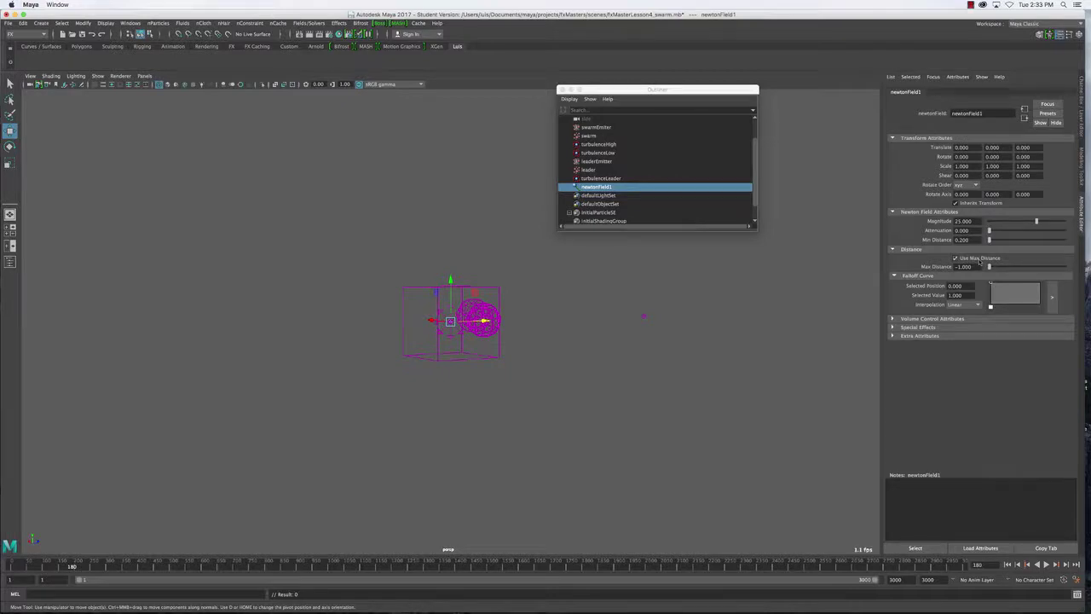
pyautogui.click(980, 259)
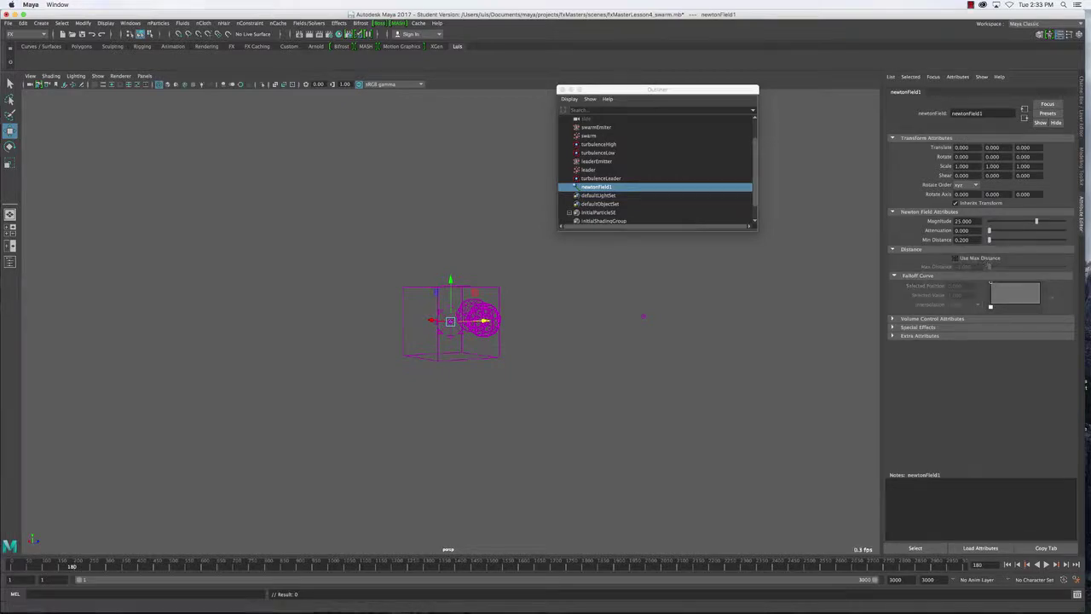
# Play the simulation with the Newton field selected, stopping at frame 304.
pyautogui.click(1047, 564)
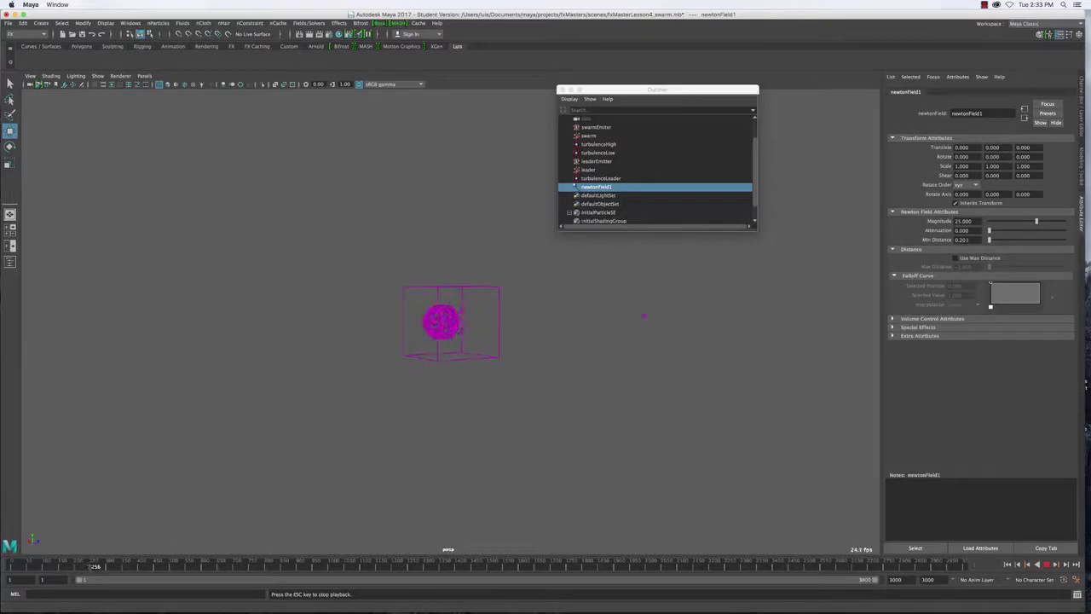
pyautogui.press('Escape')
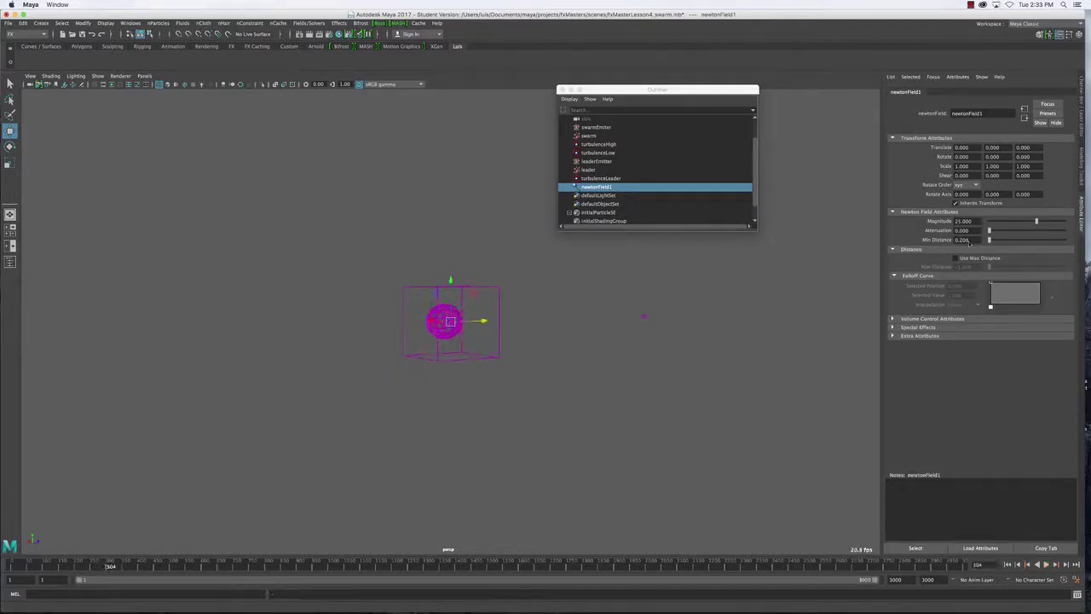
# Set the Newton field's minimum distance to 20.455 and replay the simulation from the first frame, stopping at frame 83.
pyautogui.moveTo(989, 241); pyautogui.dragTo(1004, 241)
pyautogui.click(1047, 565)
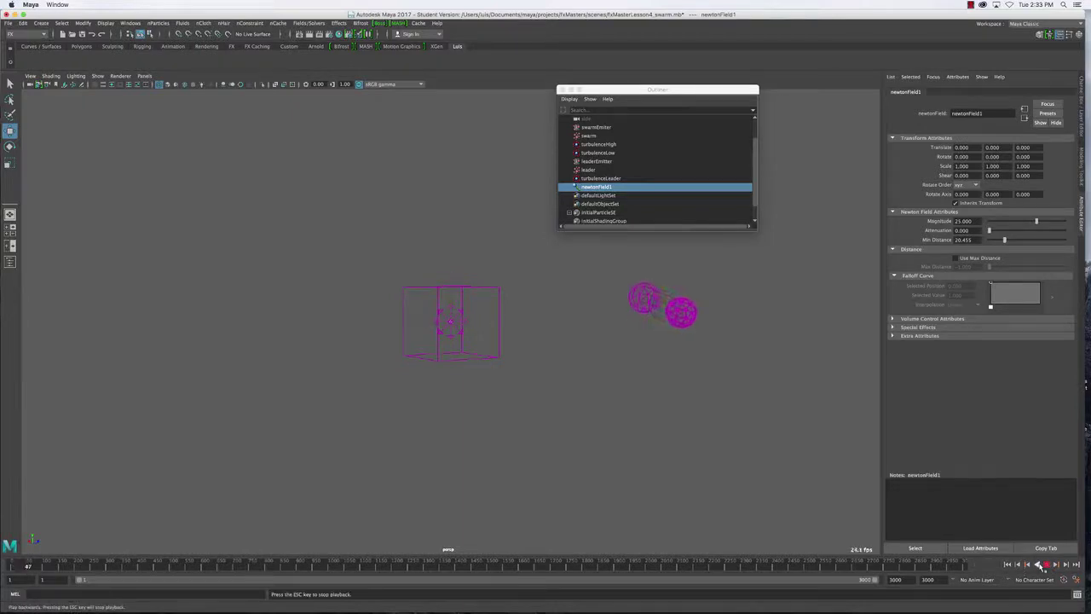
pyautogui.press('Escape')
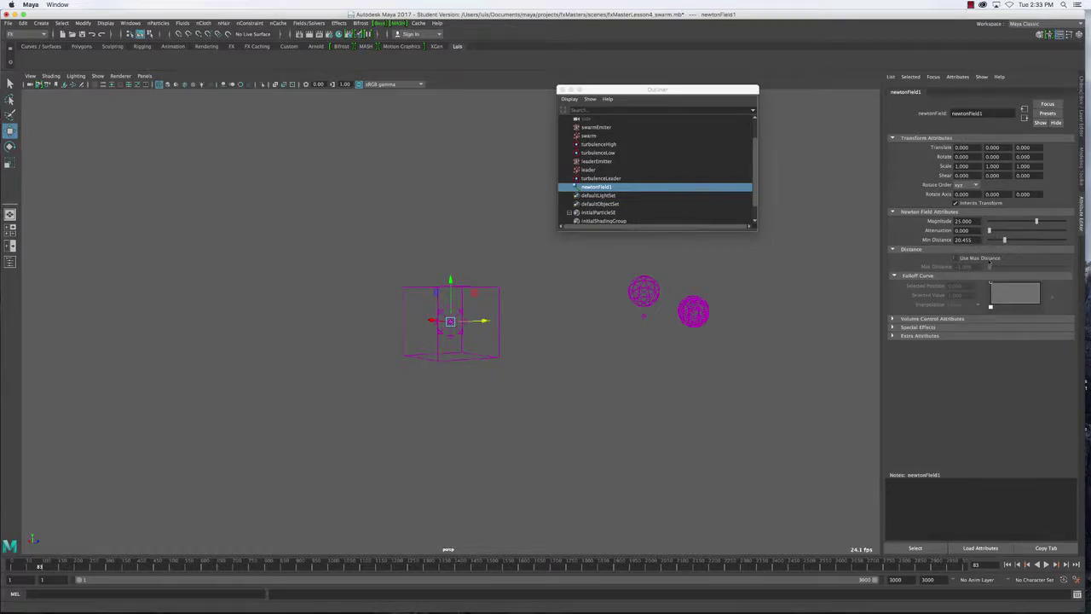
# Set the Newton field's minimum distance to 0 and replay the simulation, stopping at frame 400.
pyautogui.moveTo(1007, 241); pyautogui.dragTo(989, 240)
pyautogui.click(1046, 564)
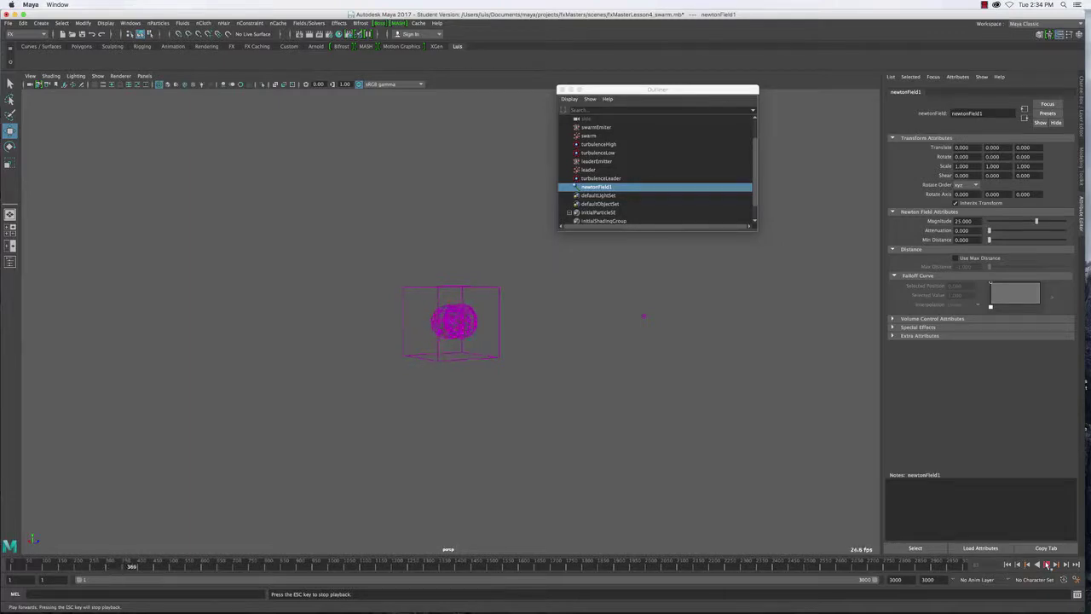
pyautogui.click(1047, 565)
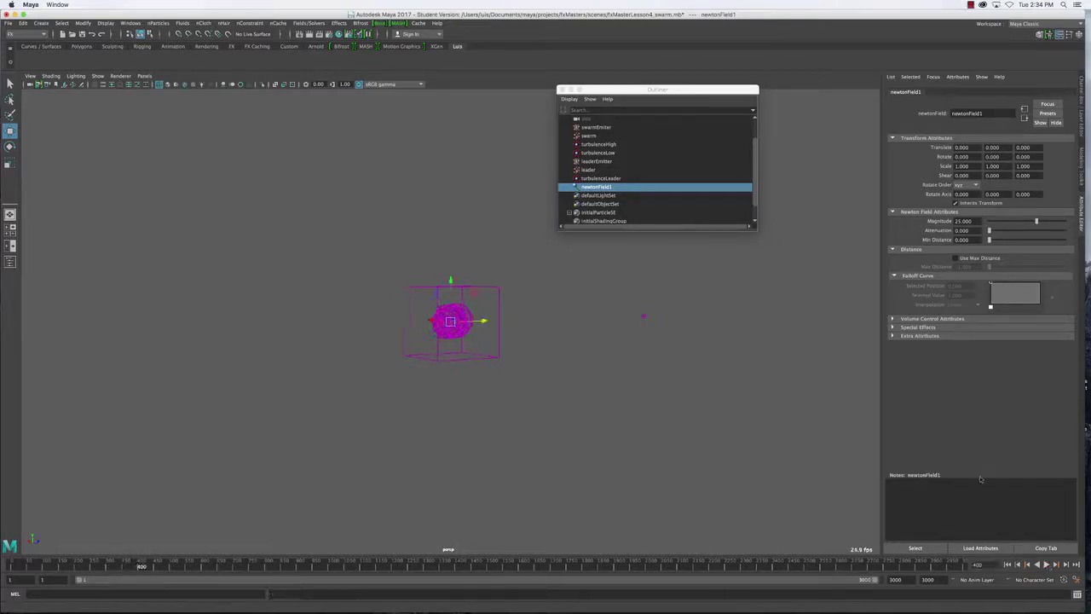
# Set the Newton field's magnitude to 500 and replay the simulation from the first frame, stopping at frame 146.
pyautogui.click(1084, 124)
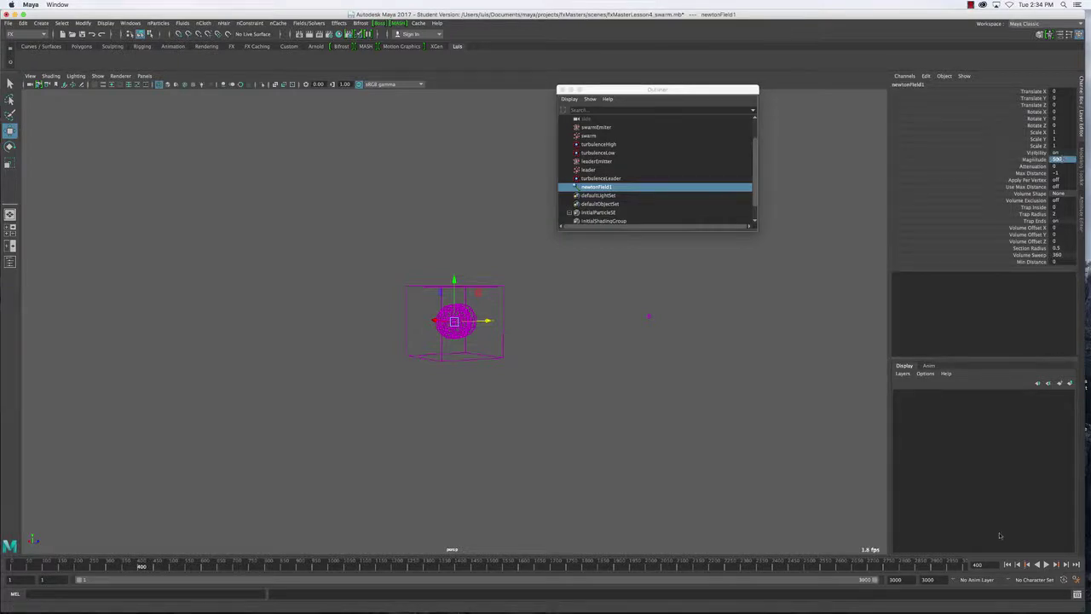
pyautogui.click(1047, 565)
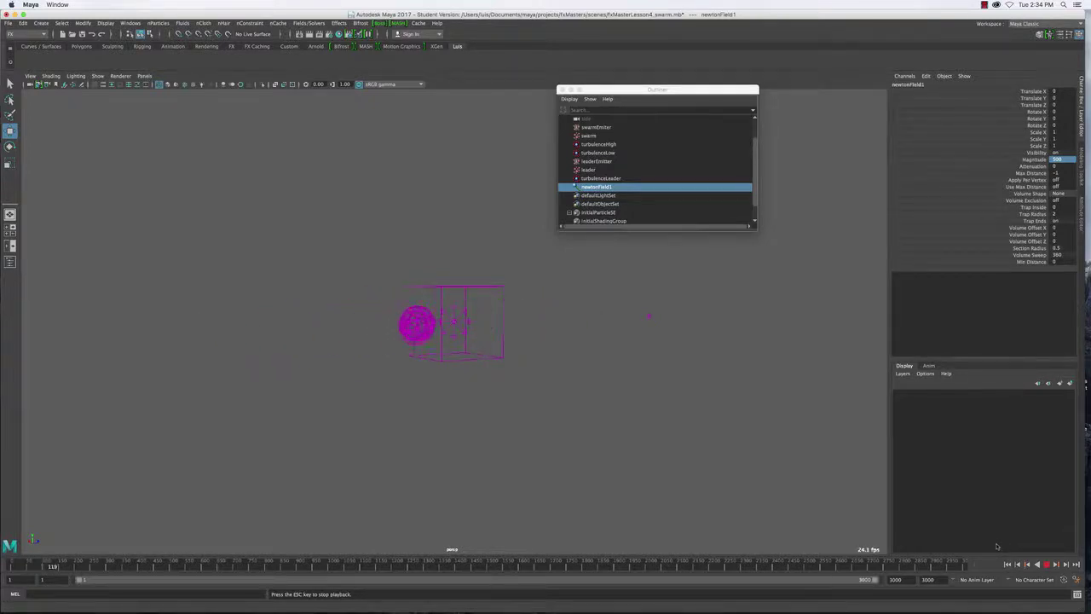
pyautogui.press('Escape')
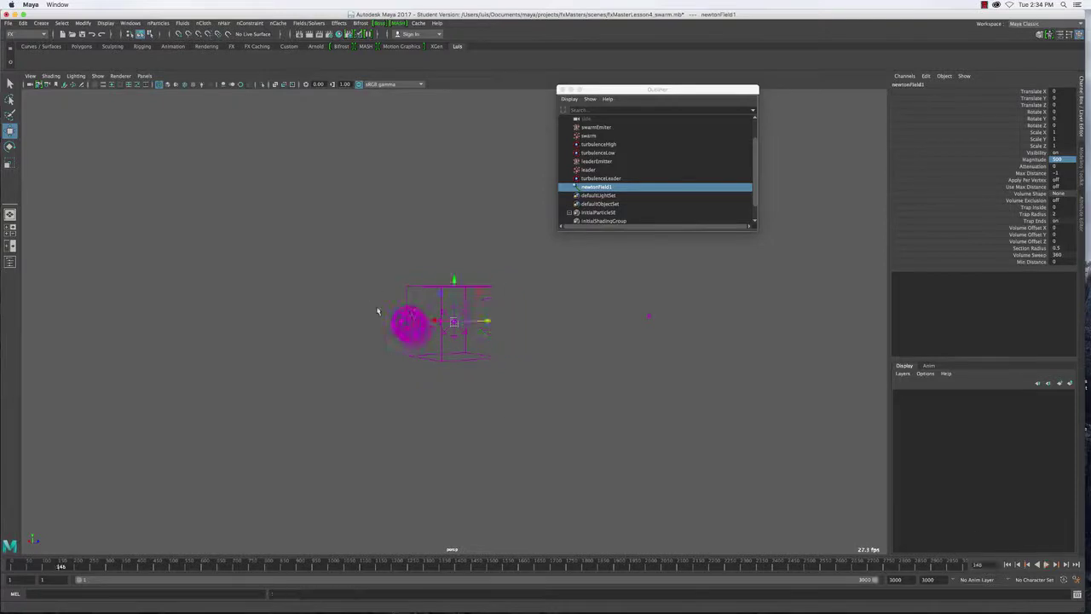
# Select the leader particles and continue the simulation to frame 335 to examine their motion around the emitter.
pyautogui.click(403, 321)
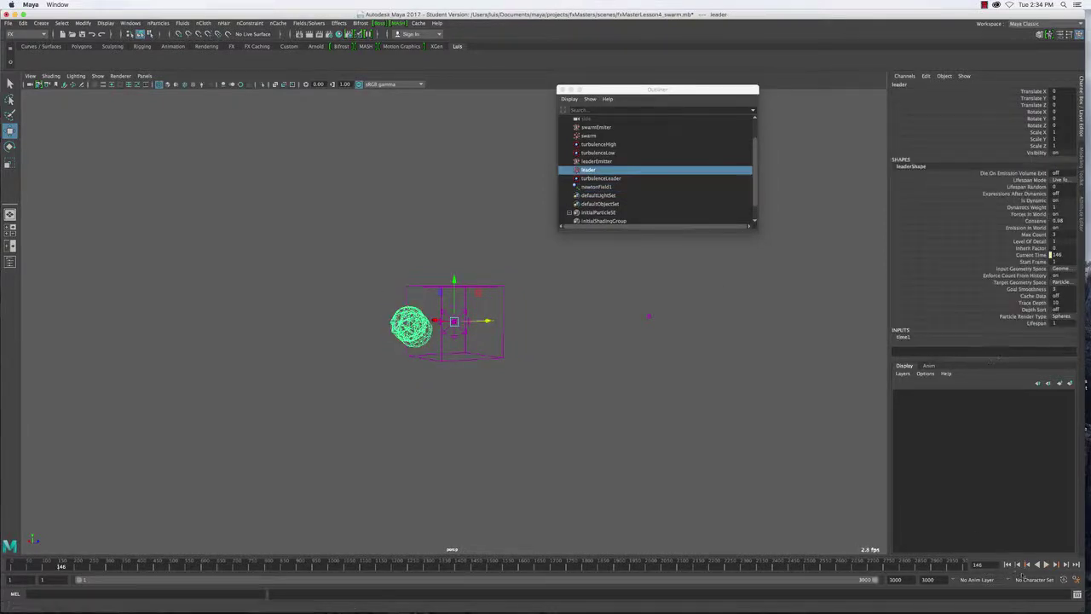
pyautogui.click(1046, 565)
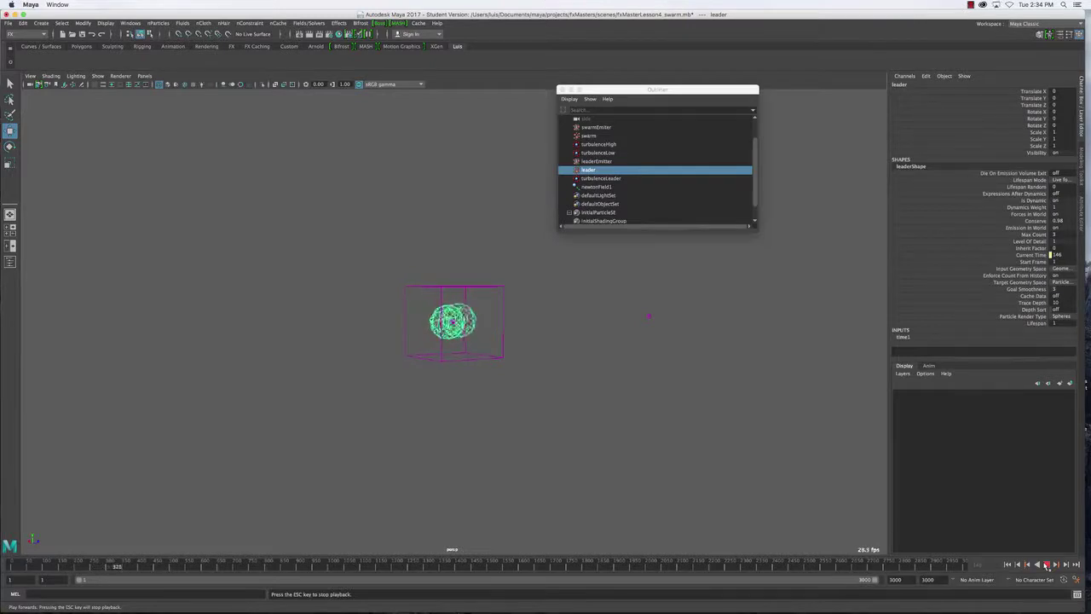
pyautogui.click(1047, 565)
pyautogui.keyDown('alt'); pyautogui.moveTo(552, 413); pyautogui.dragTo(514, 392); pyautogui.keyUp('alt')
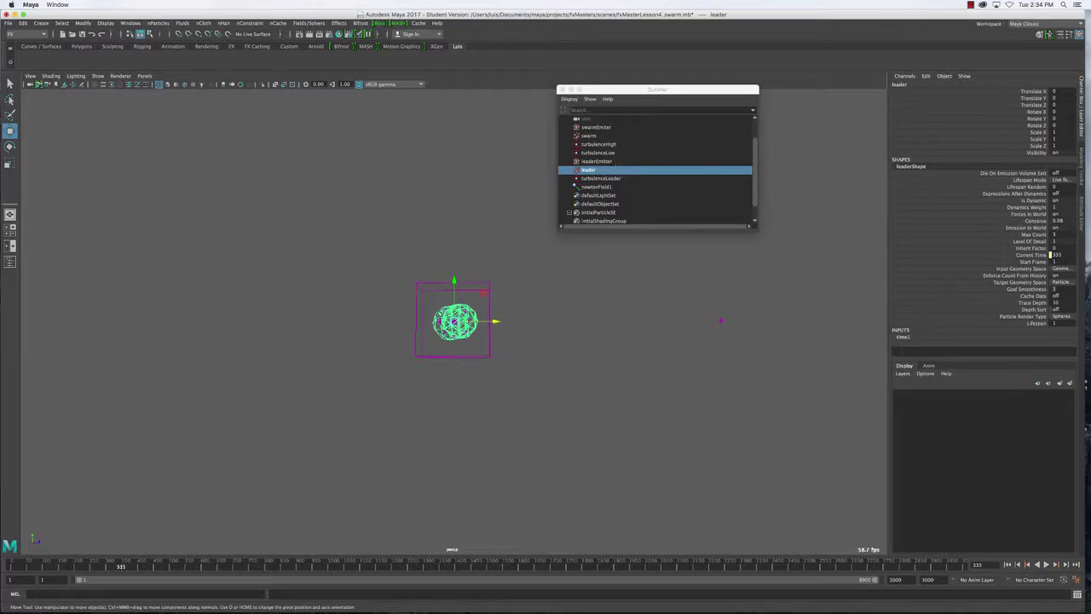
# Set the turbulenceLeader field's magnitude to 50 and replay the simulation from the first frame, stopping at frame 239.
pyautogui.click(600, 179)
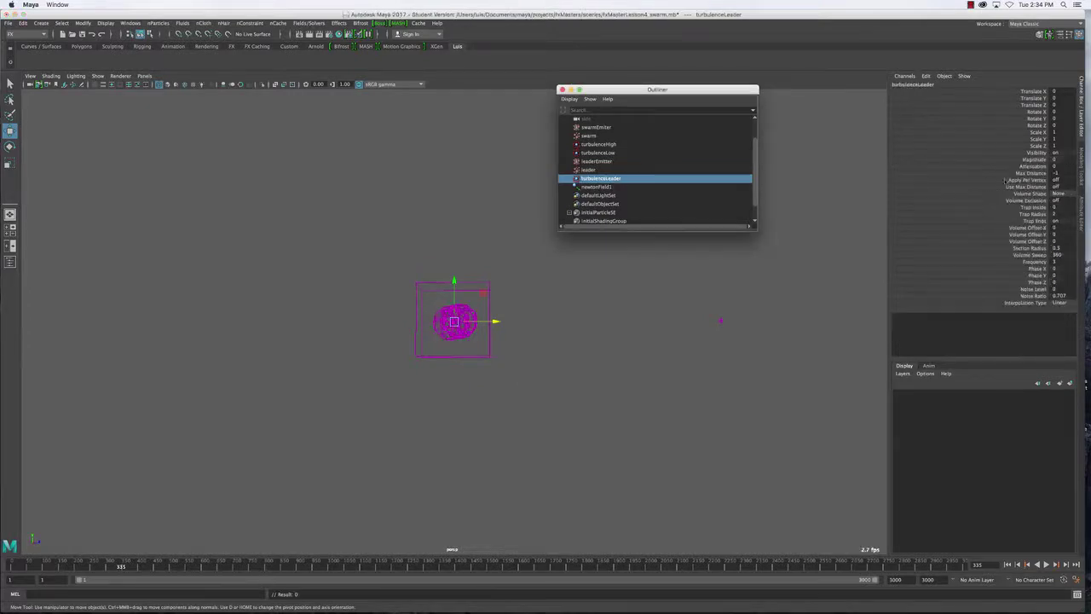
pyautogui.click(1055, 160)
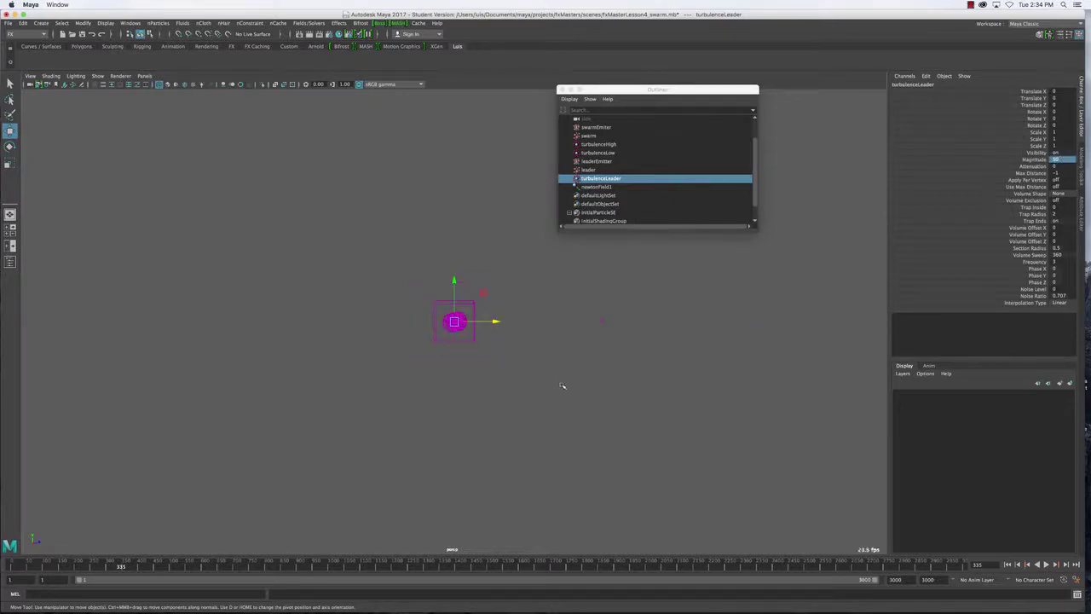
pyautogui.click(1008, 564)
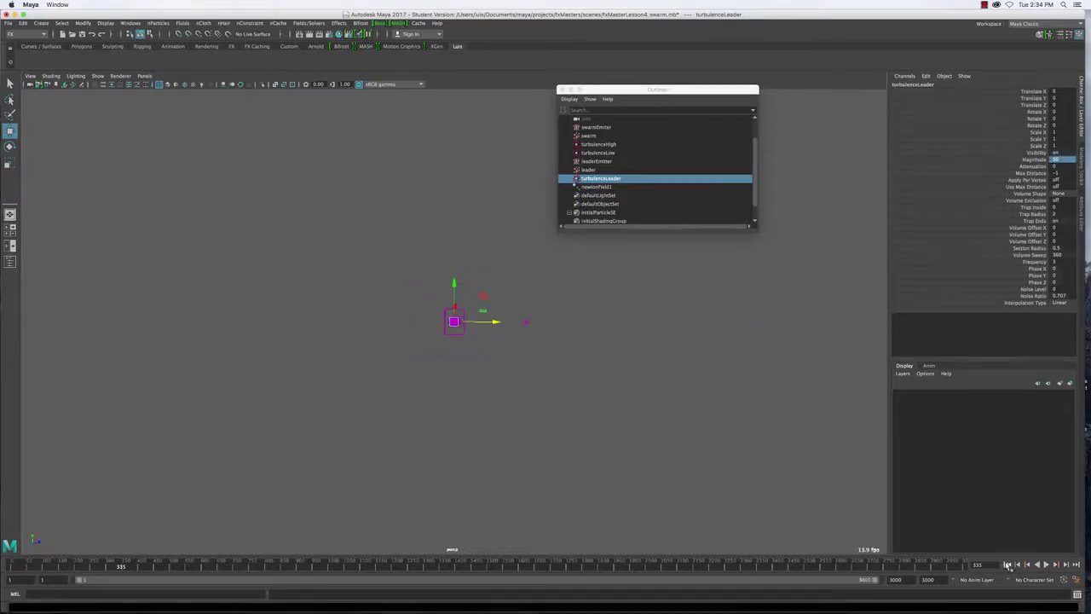
pyautogui.click(1047, 564)
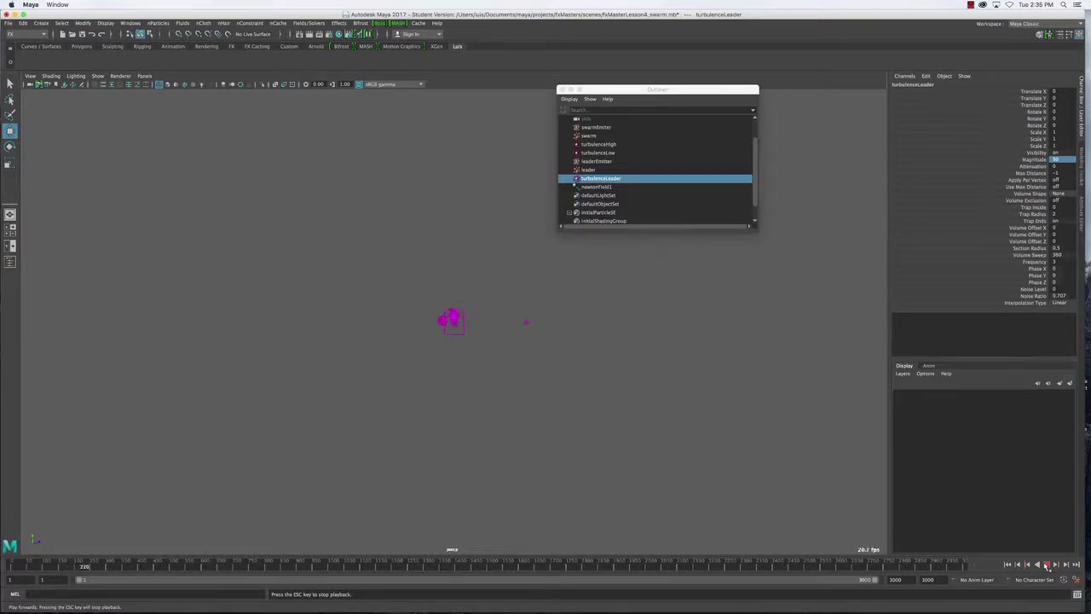
pyautogui.click(1047, 566)
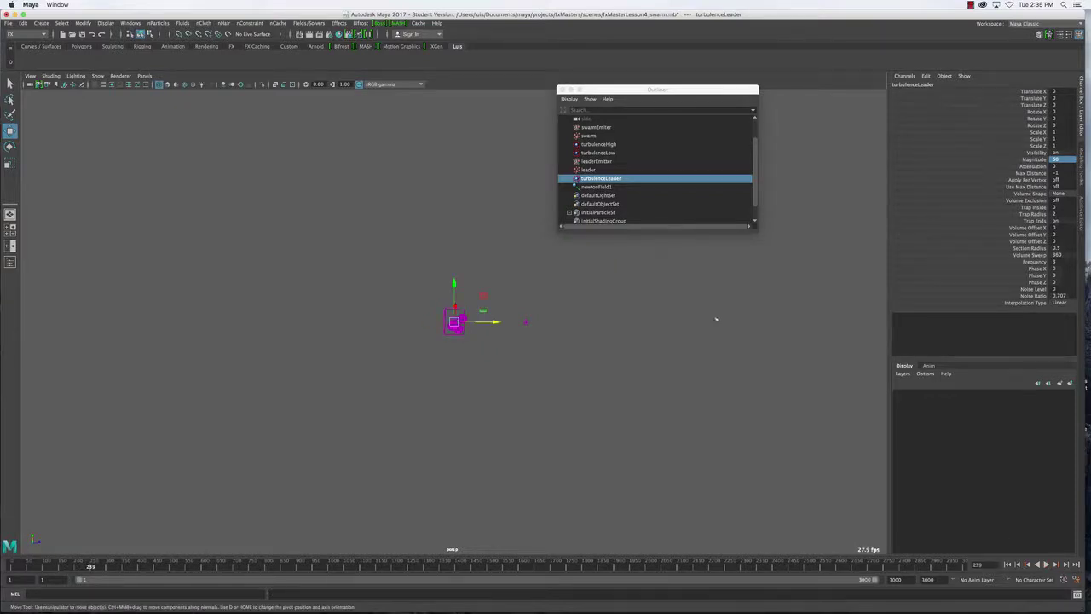
# Set the Newton field's magnitude to 100 and continue the simulation from the current frame to examine the leaders' motion.
pyautogui.click(597, 187)
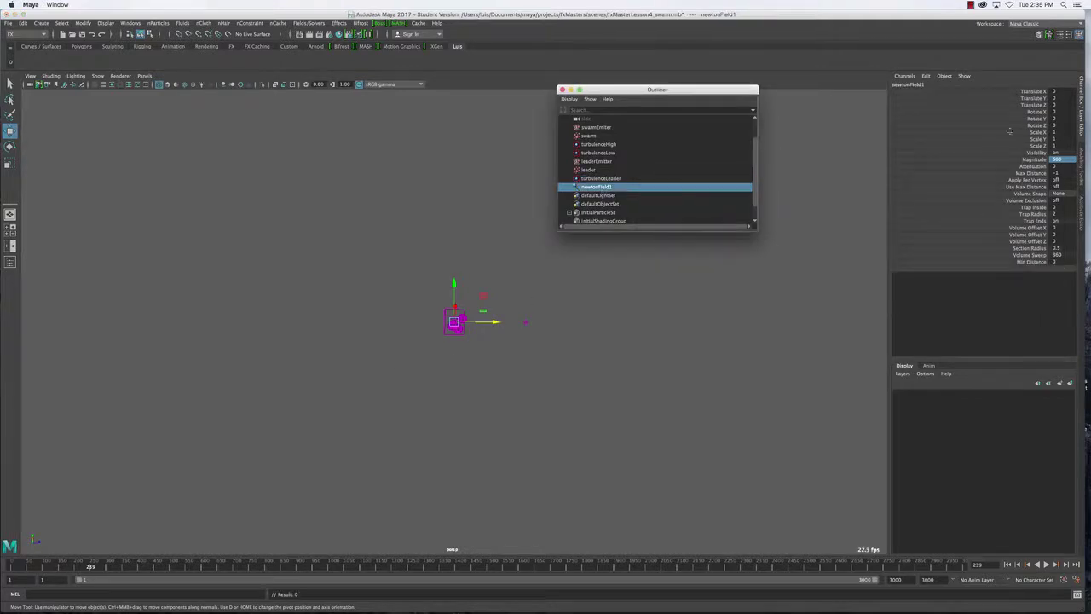
pyautogui.doubleClick(1058, 159)
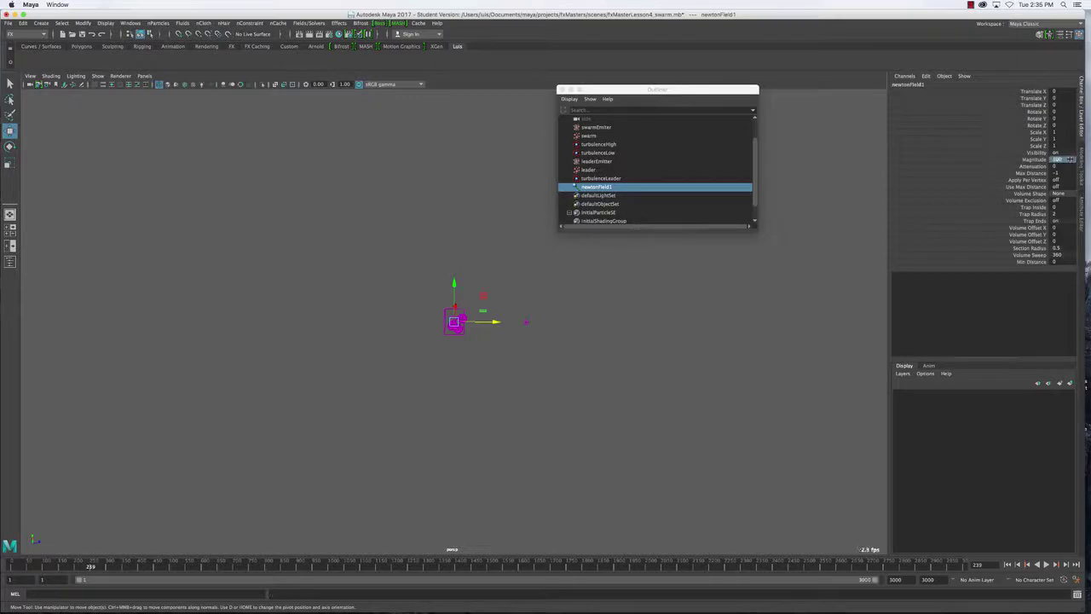
pyautogui.click(1047, 565)
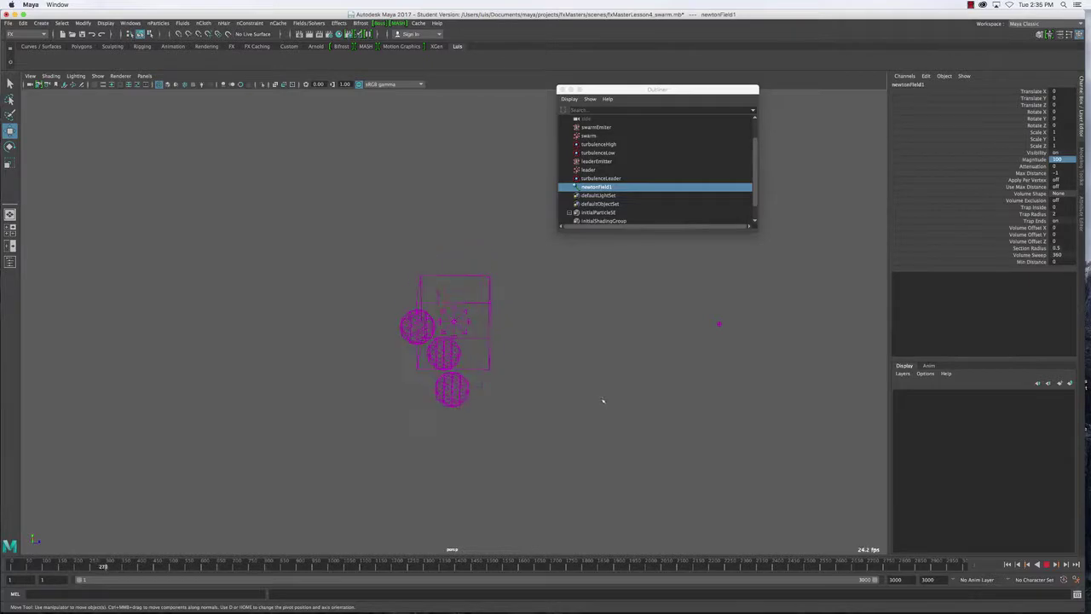
pyautogui.press('Escape')
# Set the Newton field's magnitude to 25, adjust it further, and replay the simulation from the first frame after each change.
pyautogui.click(1008, 565)
pyautogui.click(1046, 565)
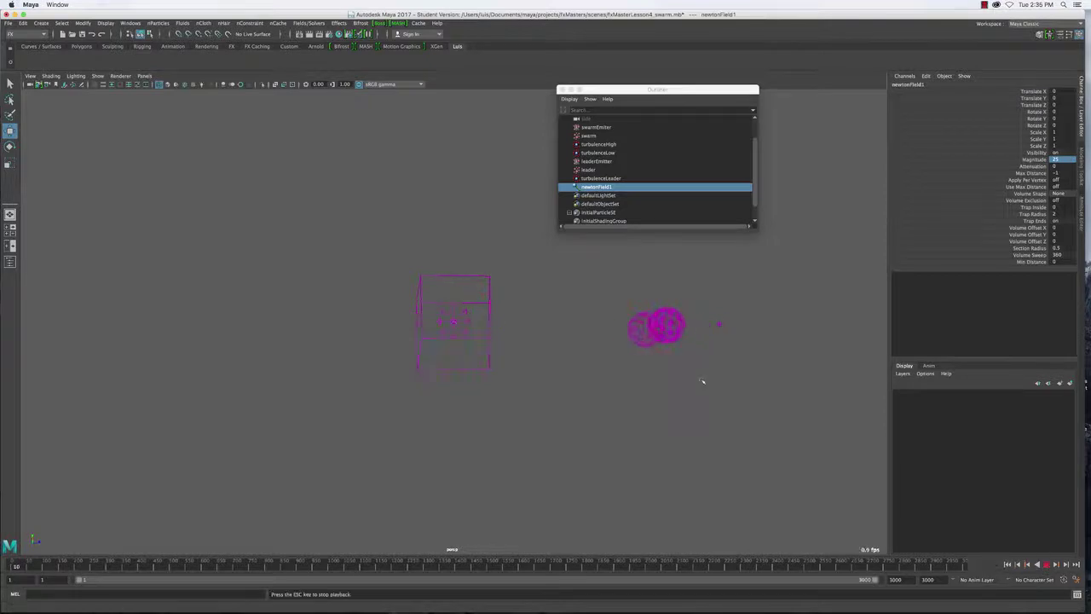
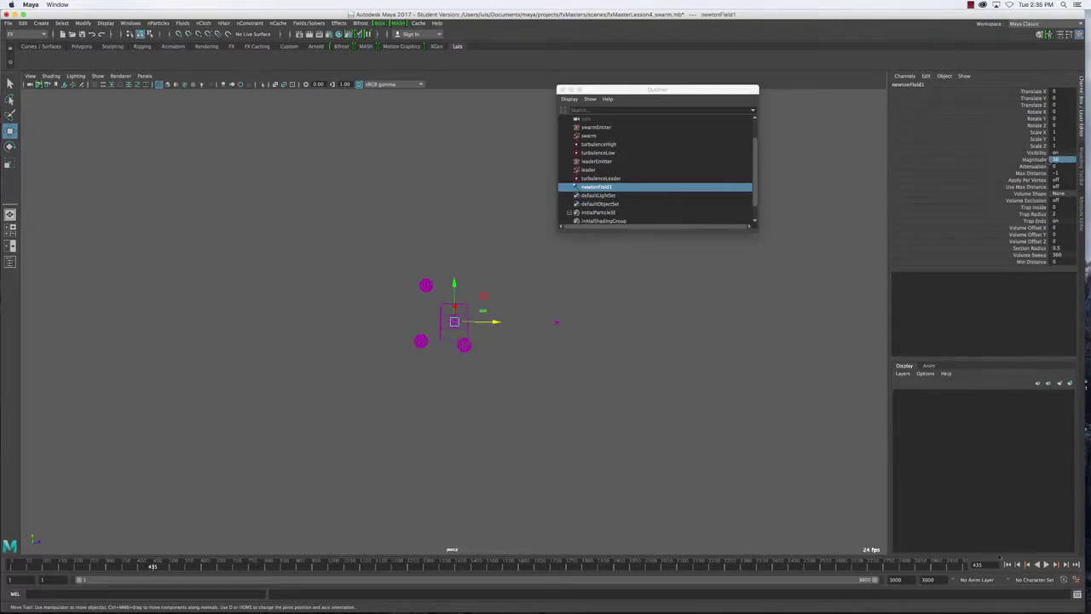
pyautogui.click(1007, 565)
pyautogui.click(1047, 564)
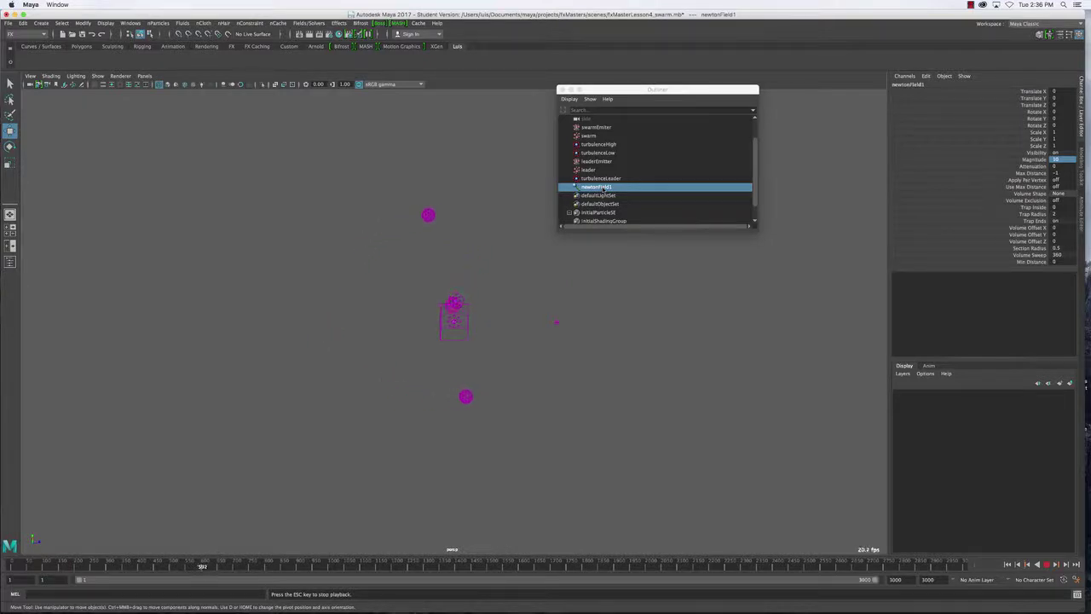
pyautogui.press('Escape')
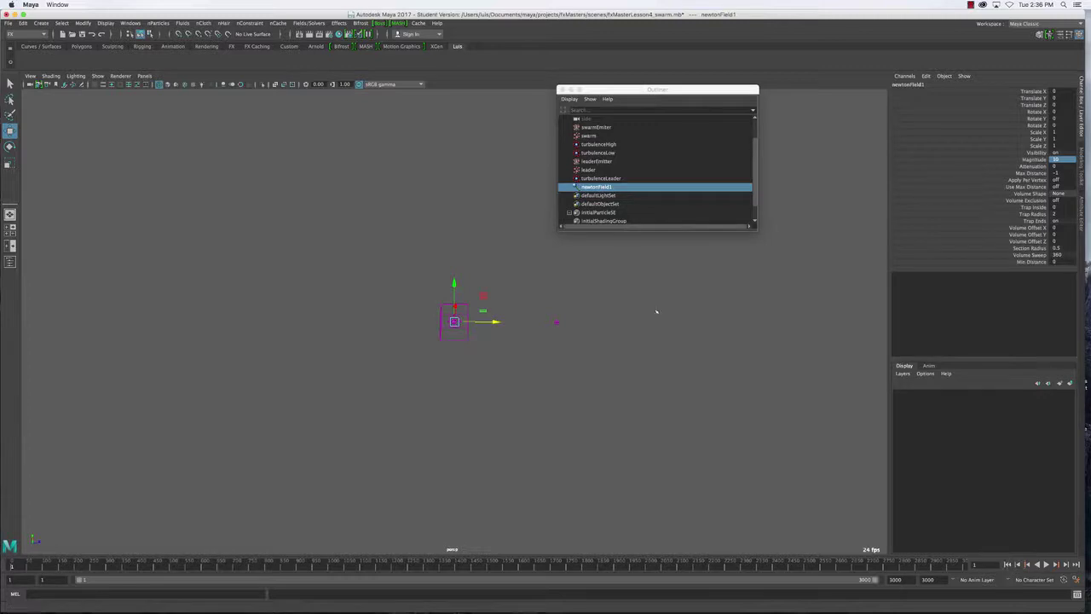
# Turn on Is Dynamic for the swarm particles and clear the selection.
pyautogui.click(594, 136)
pyautogui.hotkey('ctrl', 'a')
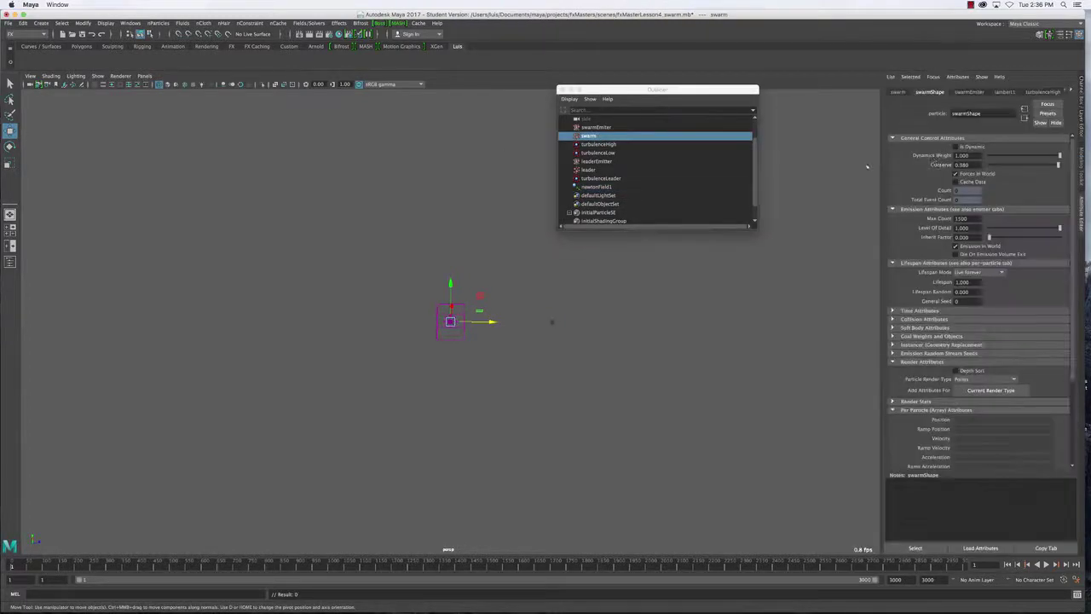
pyautogui.click(715, 333)
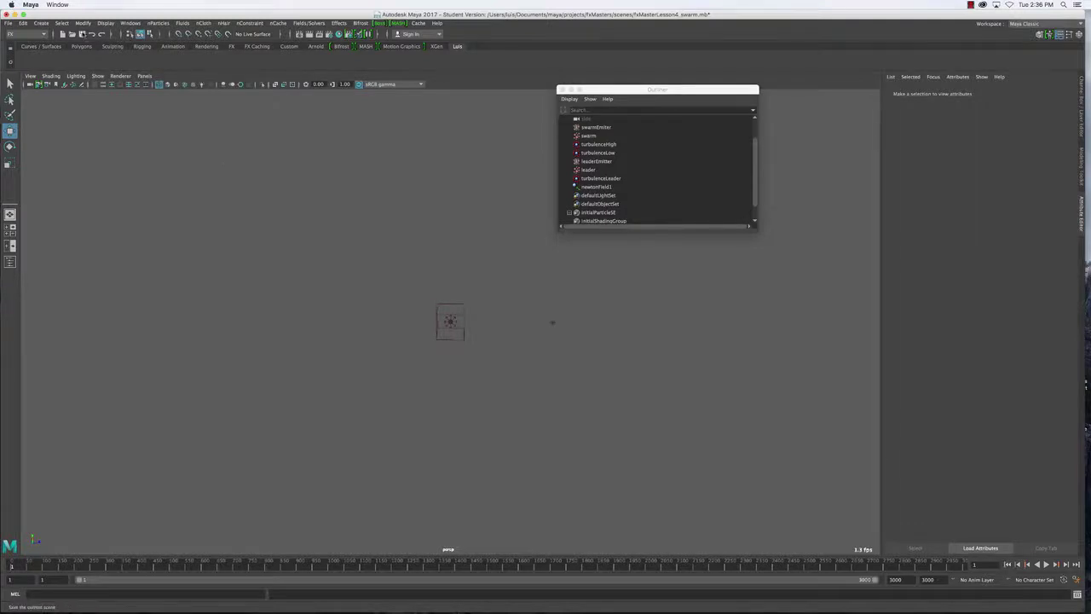
# Save the scene and play the simulation to frame 788 to examine how the swarm follows the leaders.
pyautogui.press('q')
pyautogui.press('super+s')
pyautogui.click(529, 328)
pyautogui.press('w')
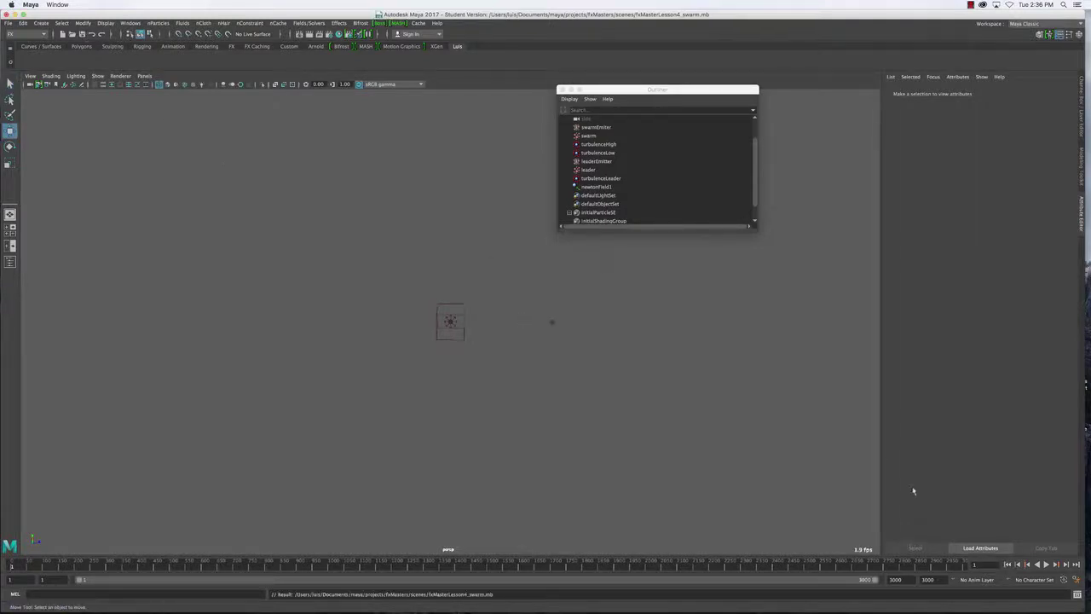
pyautogui.click(1046, 565)
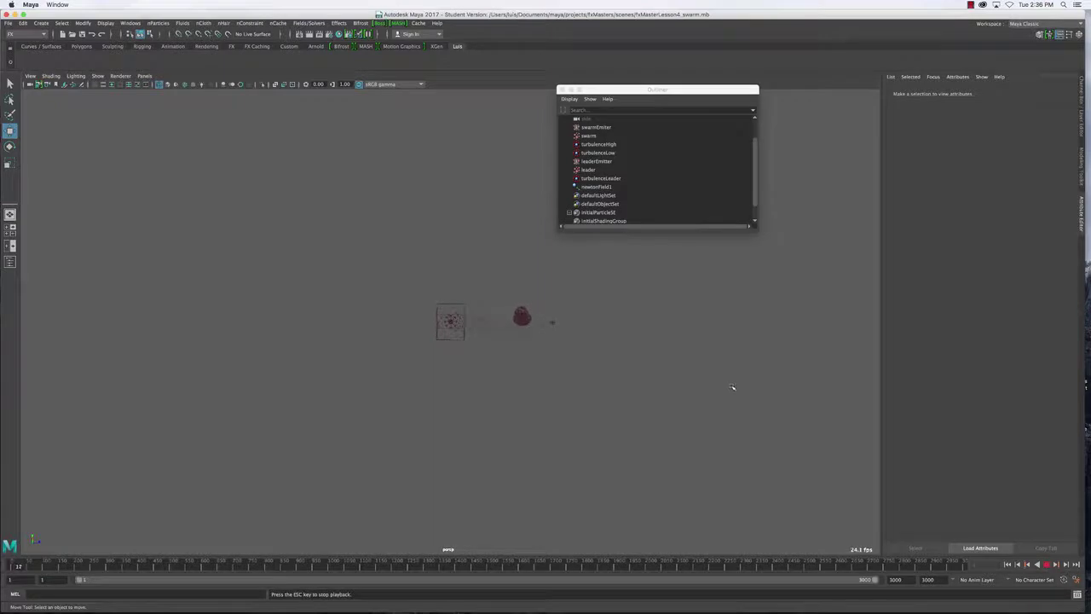
pyautogui.click(555, 358)
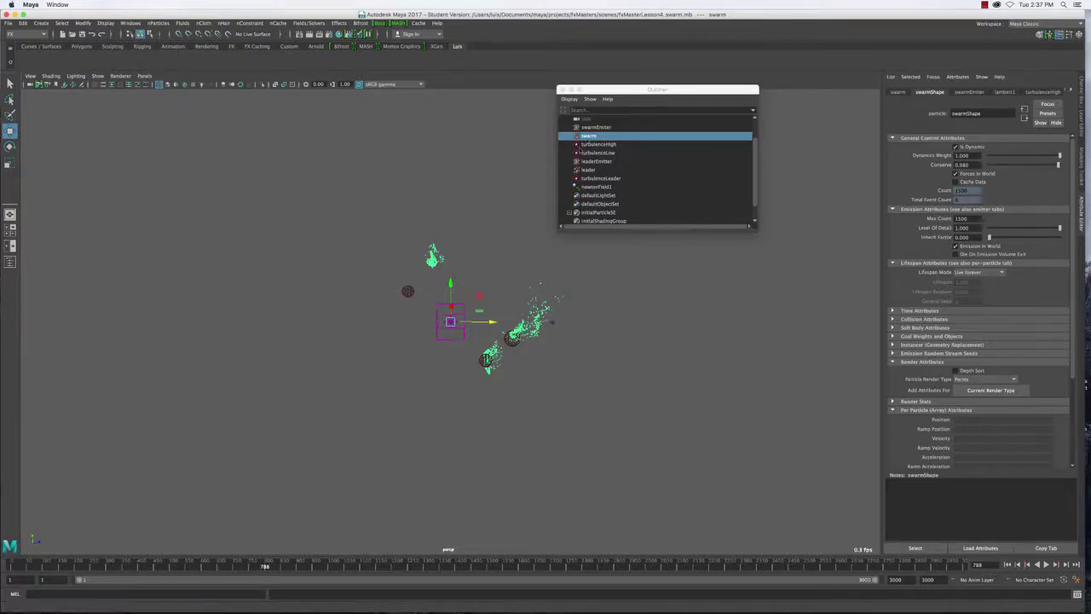
# Set the swarm's Goal Weight[2] to 0.1 and replay the simulation from the first frame, stopping at frame 559.
pyautogui.click(590, 137)
pyautogui.click(1083, 124)
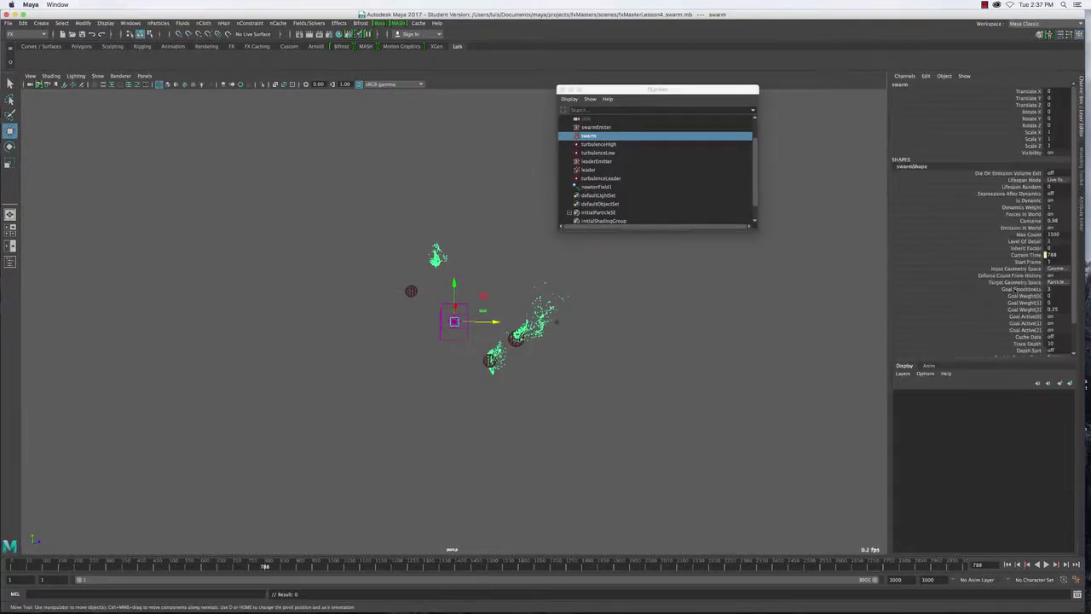
pyautogui.scroll(-2, 1012, 300)
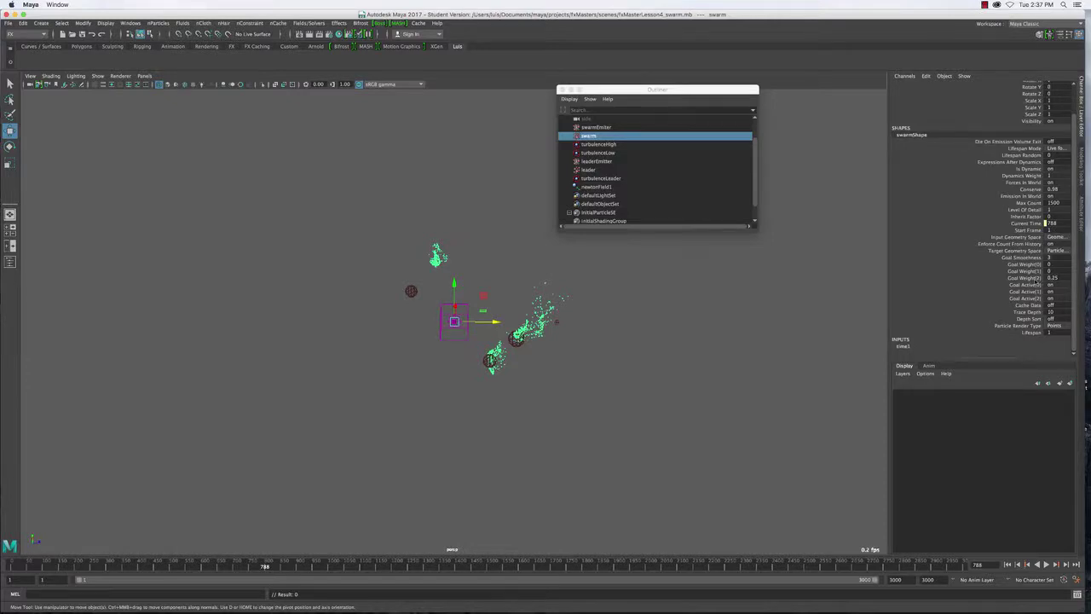
pyautogui.click(1028, 278)
pyautogui.click(1054, 278)
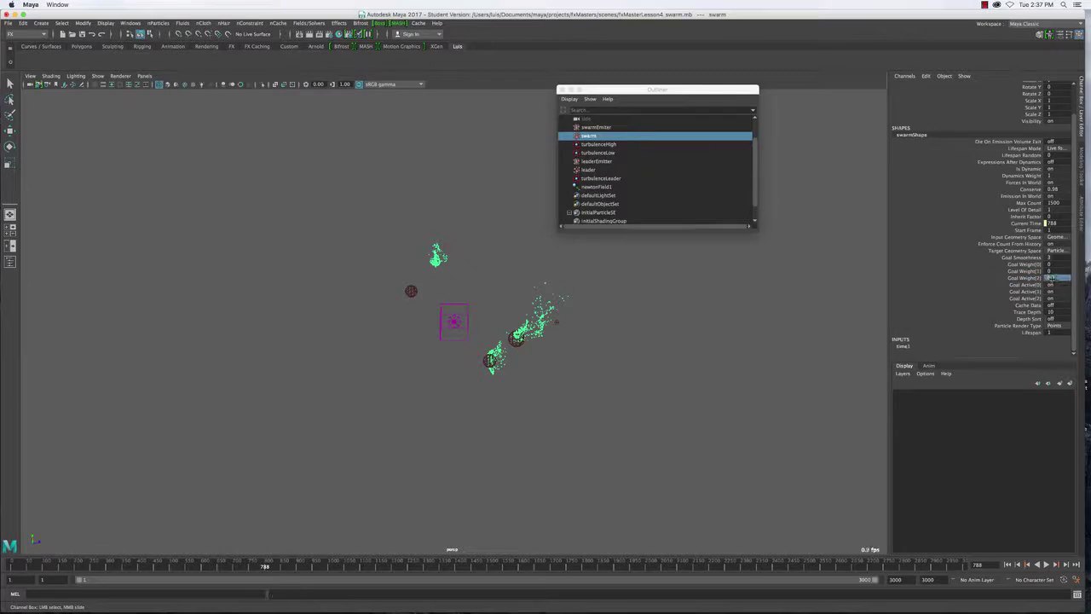
pyautogui.click(1007, 565)
pyautogui.click(1047, 564)
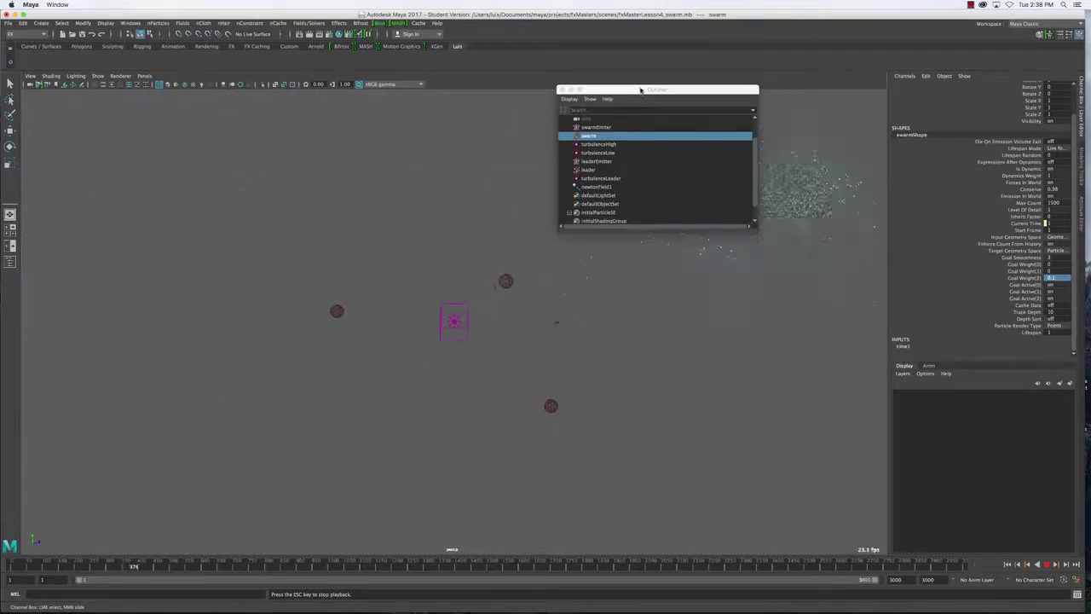
pyautogui.moveTo(656, 88); pyautogui.dragTo(64, 252)
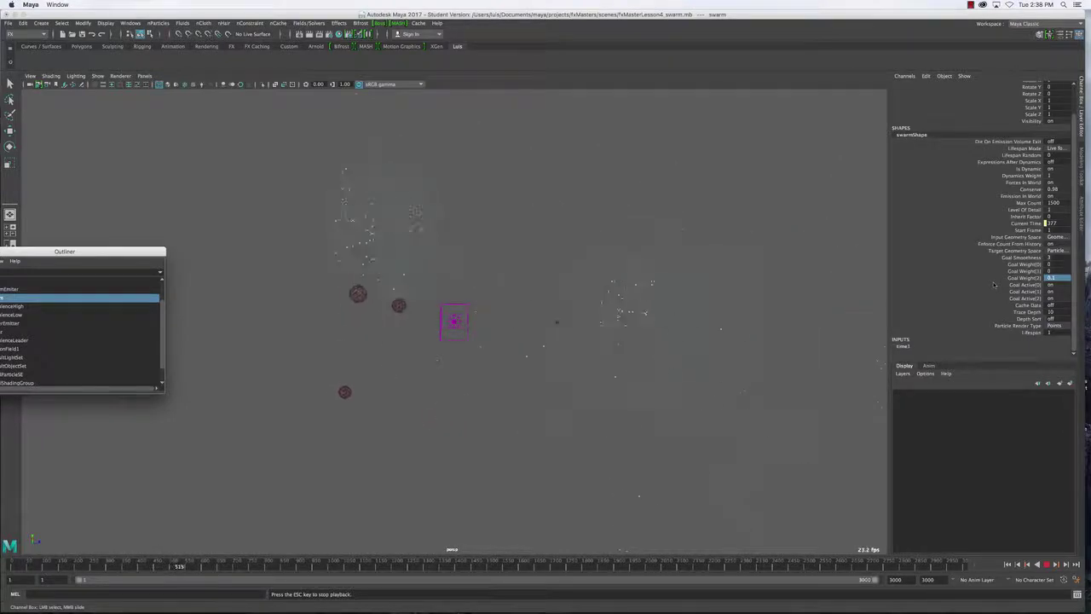
pyautogui.press('Escape')
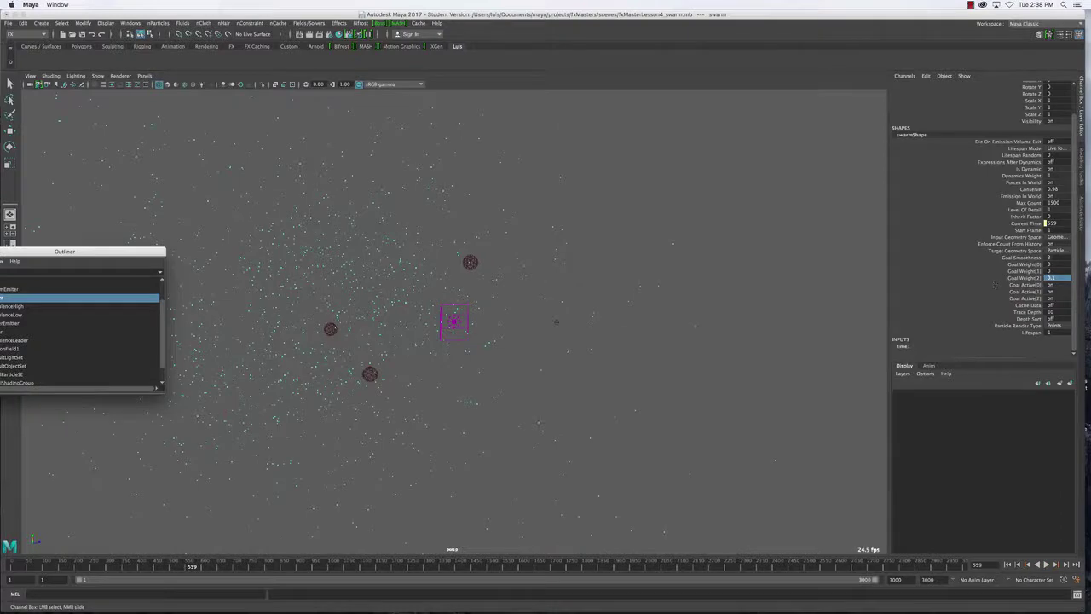
# Set the swarm's Goal Weight[2] to 0.2 and replay the simulation from the first frame, stopping at frame 218.
pyautogui.doubleClick(1057, 278)
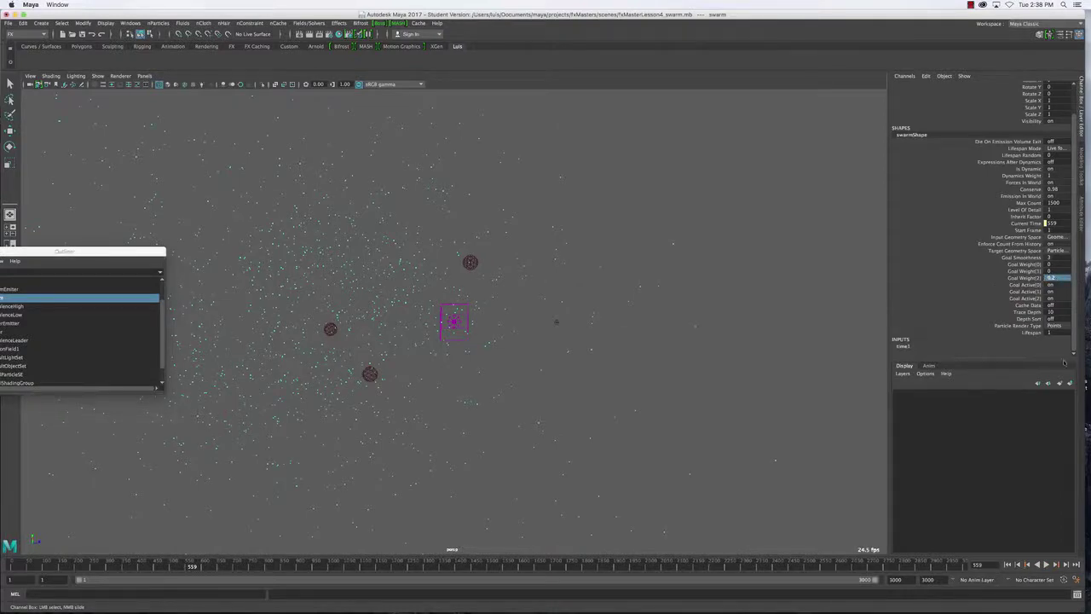
pyautogui.click(1008, 564)
pyautogui.click(1046, 564)
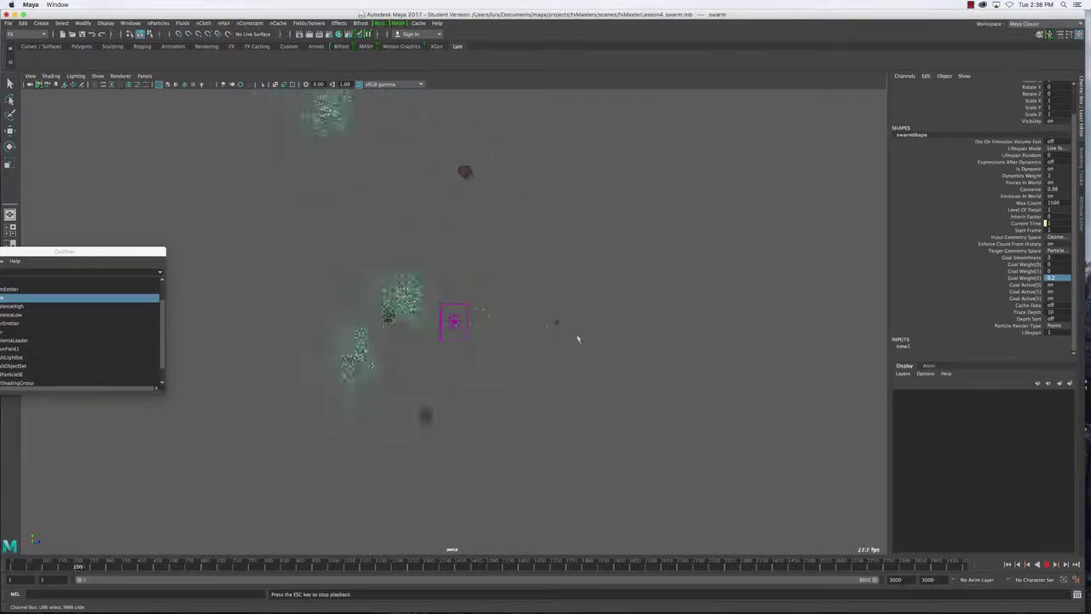
pyautogui.press('Escape')
pyautogui.press('w')
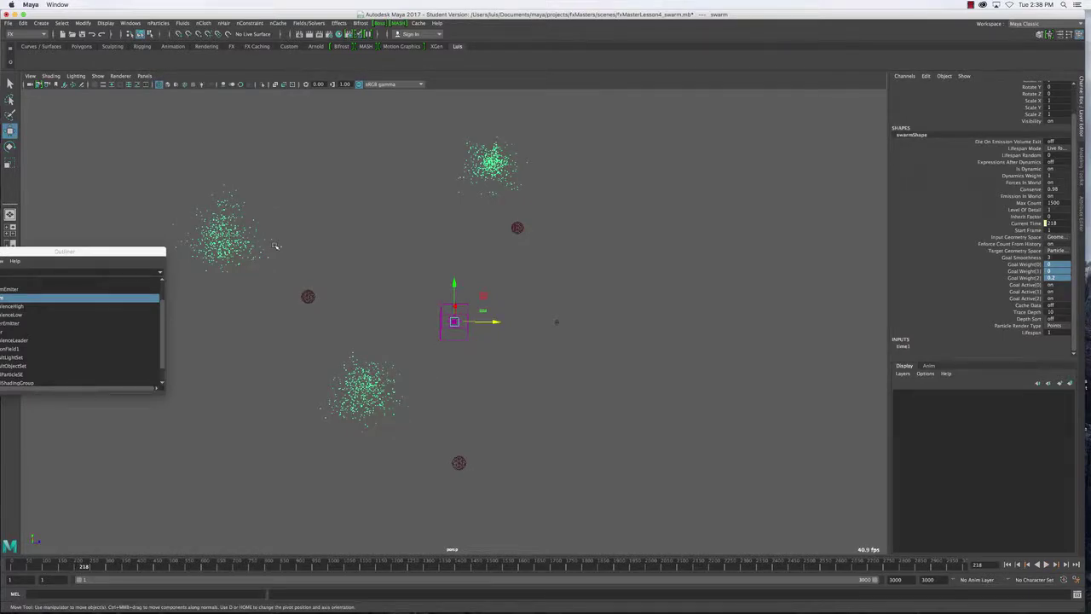
# Review the swarm shape's per-particle attributes, including Goal PP, and set the swarm's Goal Weight[2] to 0.
pyautogui.hotkey('ctrl', 'a')
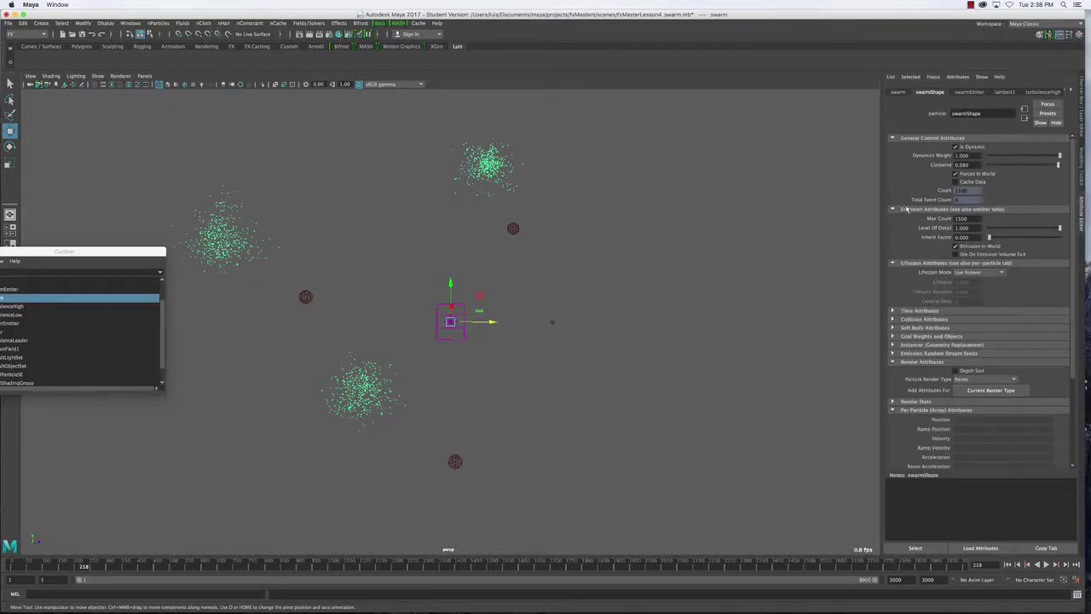
pyautogui.scroll(-3, 935, 292)
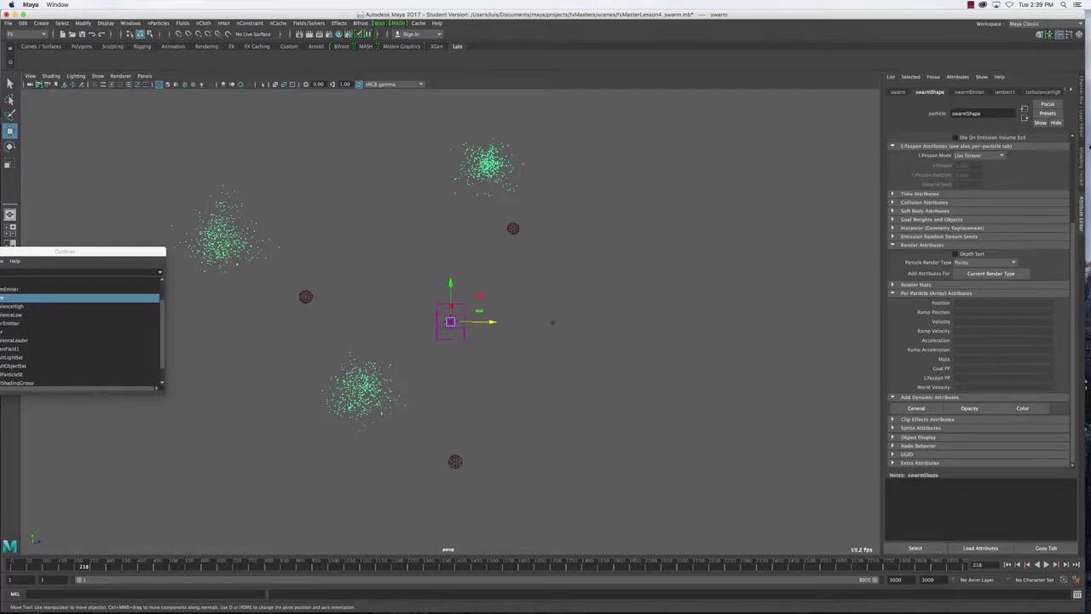
pyautogui.click(1082, 120)
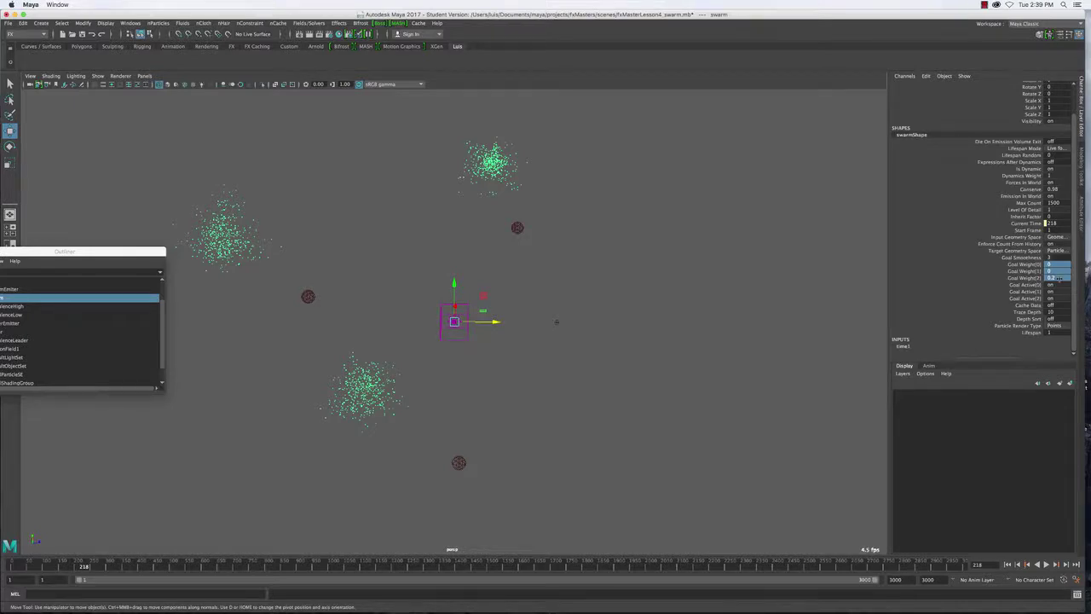
pyautogui.doubleClick(1055, 278)
pyautogui.write('0')
pyautogui.press('Return')
# Create a creation expression for the swarm's Goal PP reading swarmShape.goalPP = rand(0.15, 0.3);.
pyautogui.hotkey('ctrl', 'a')
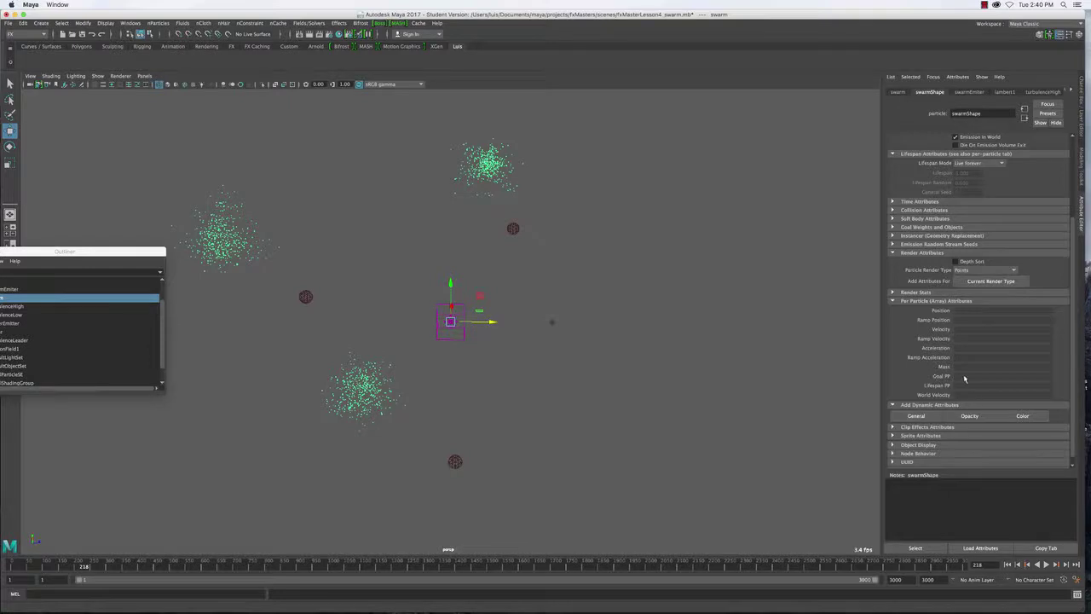
pyautogui.rightClick(972, 378)
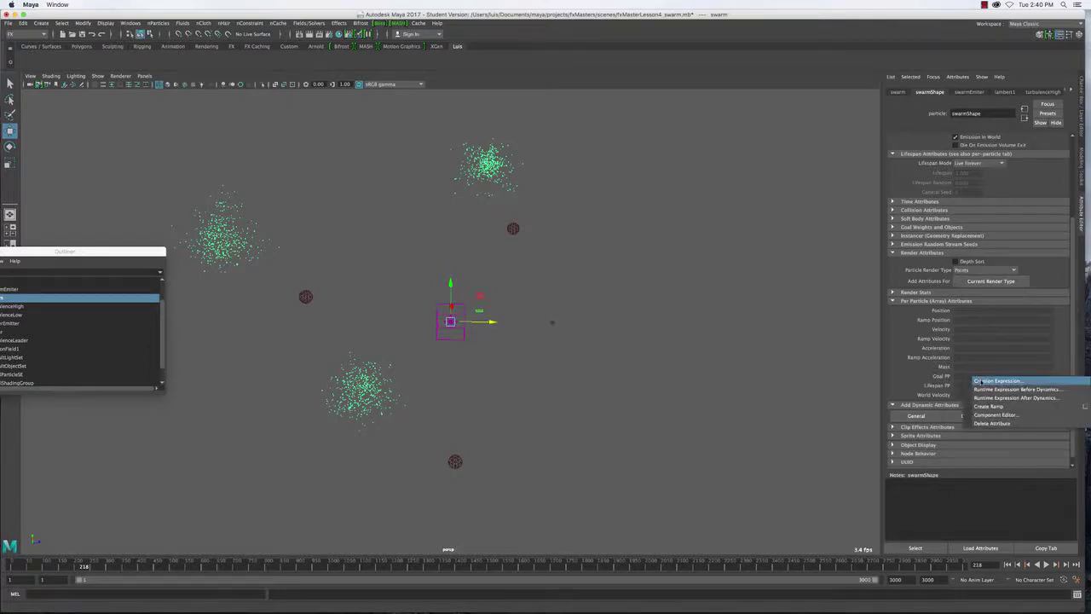
pyautogui.click(989, 380)
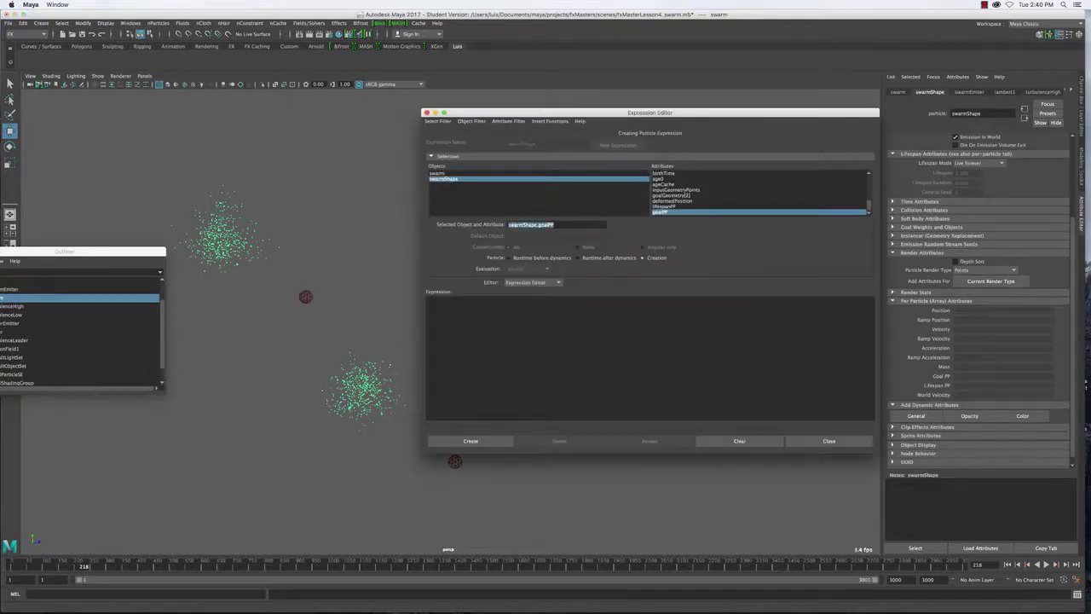
pyautogui.write('swarmShape.goalPP')
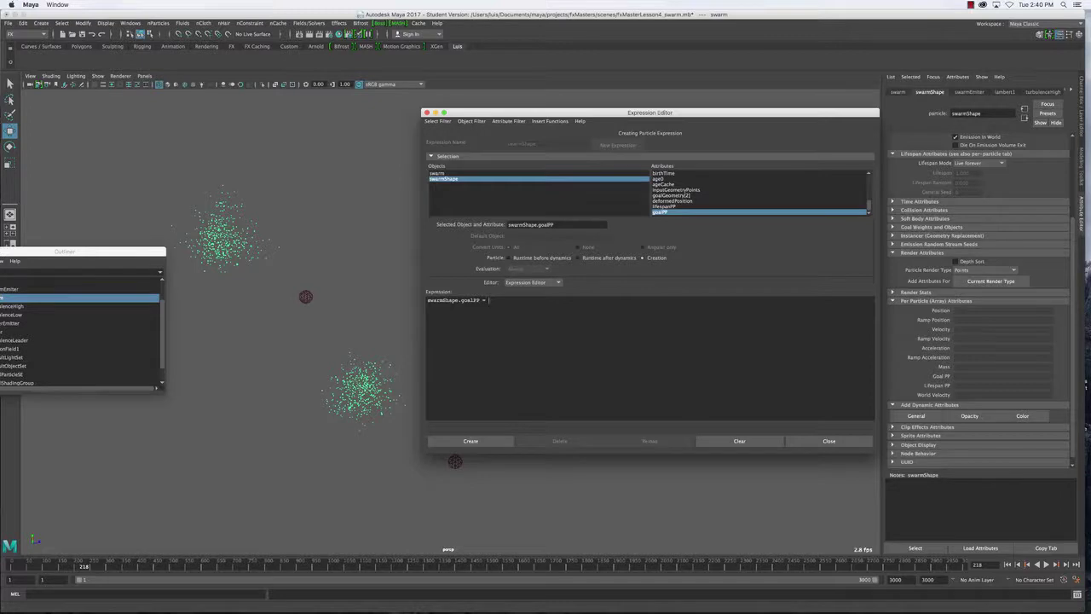
pyautogui.write('= rand(0')
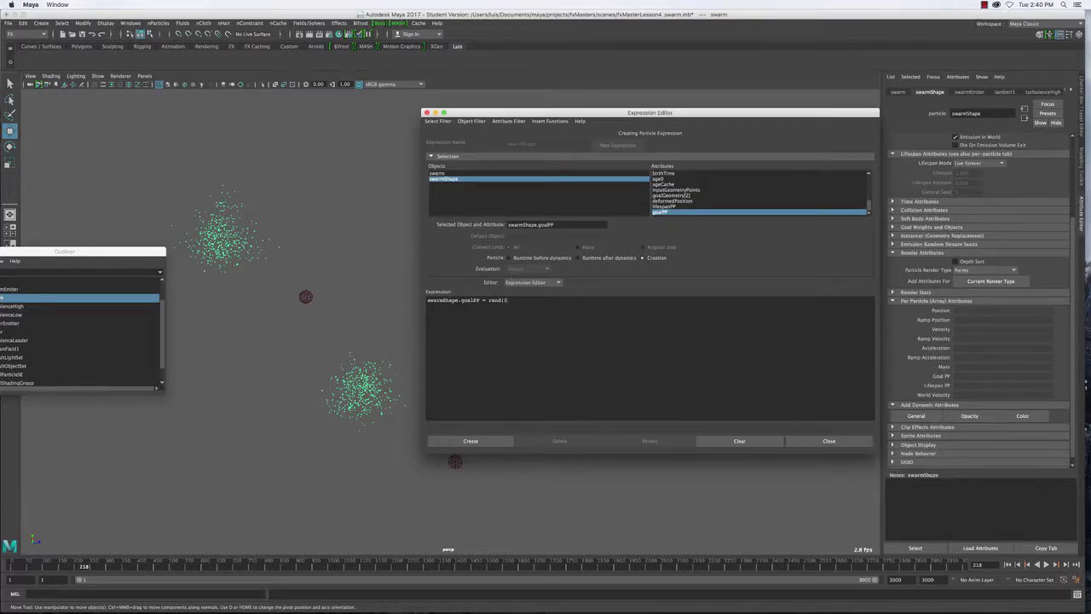
pyautogui.write('15, 0.3);')
pyautogui.click(502, 442)
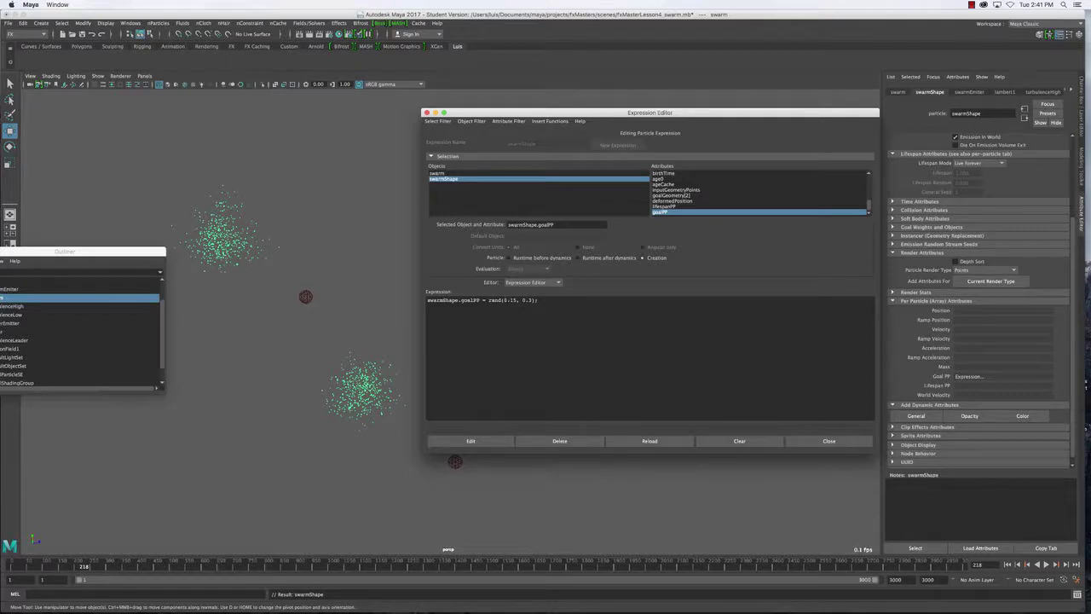
# Commit the Goal PP creation expression, then save the scene with the timeline back at the first frame.
pyautogui.click(489, 441)
pyautogui.click(829, 440)
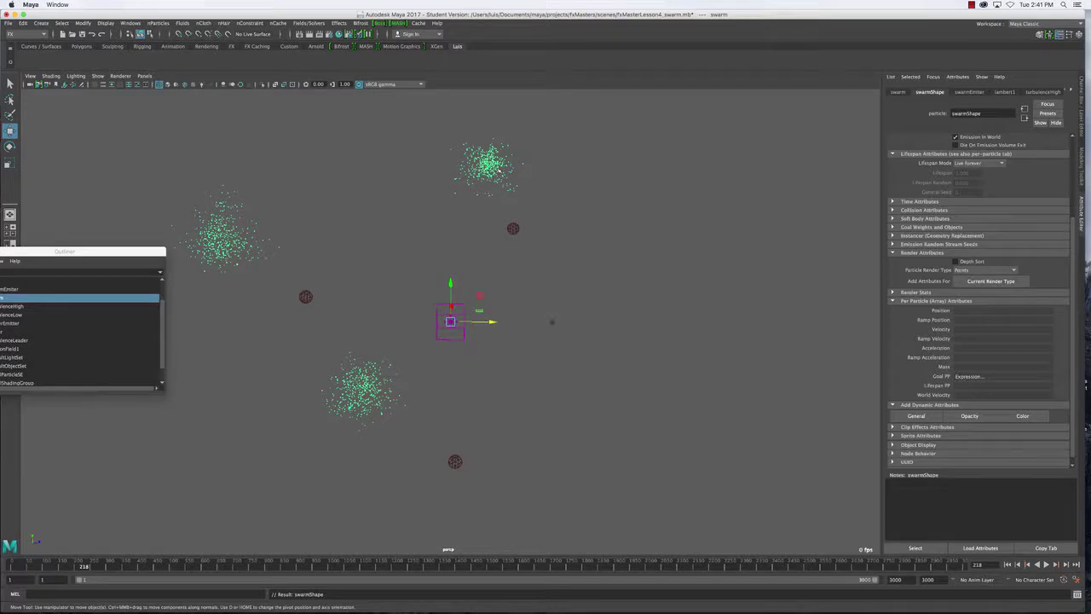
pyautogui.click(1007, 564)
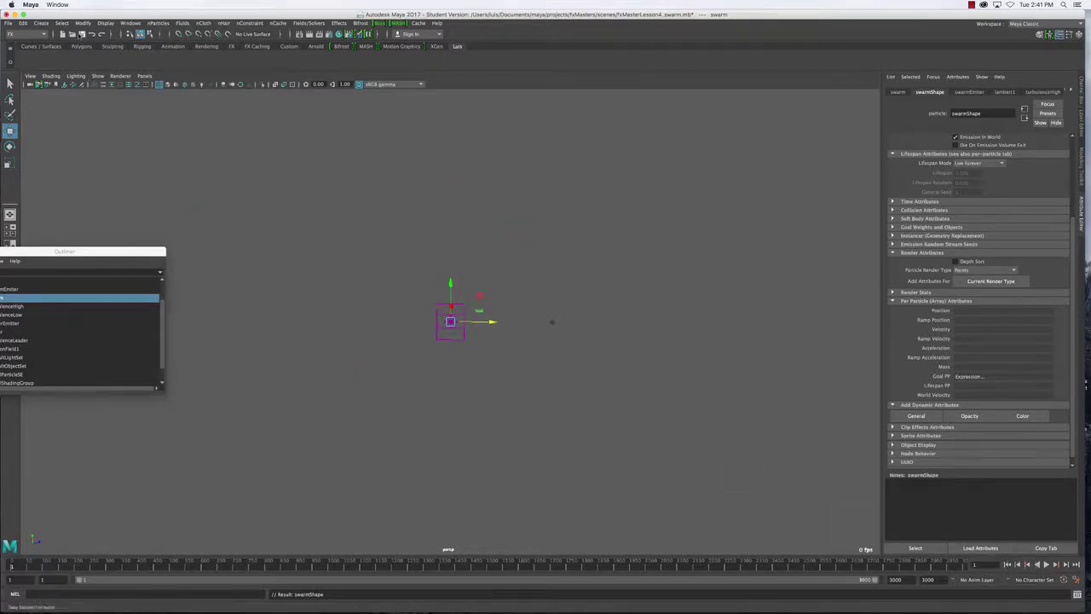
pyautogui.press('q')
pyautogui.press('super+s')
# Play the simulation up to frame 164 to examine how the swarm trails behind the leaders.
pyautogui.click(525, 328)
pyautogui.press('w')
pyautogui.hotkey('alt', 'v')
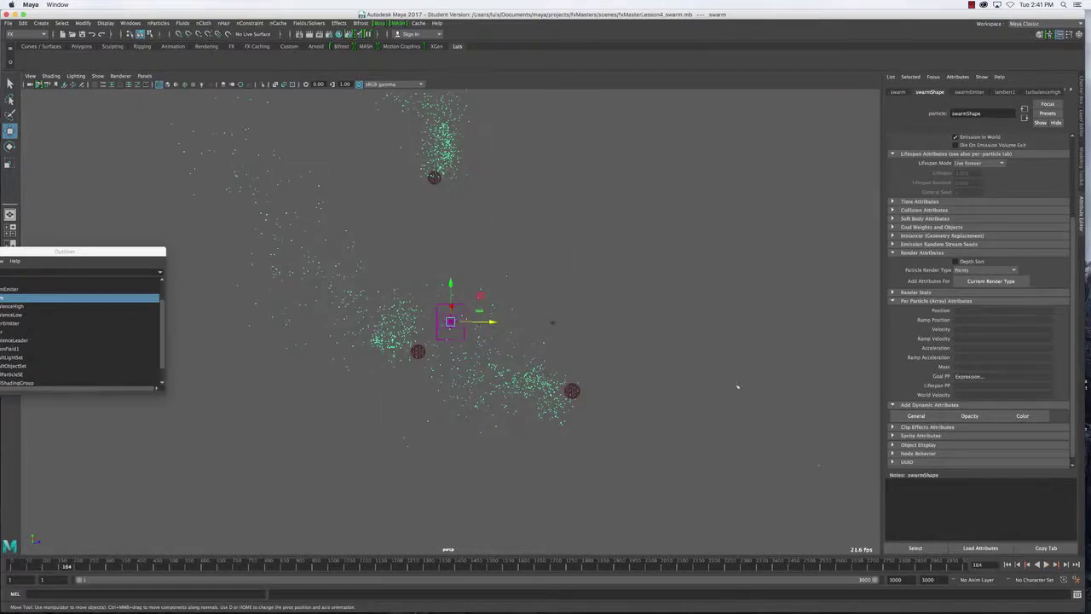
pyautogui.keyDown('alt'); pyautogui.moveTo(425, 214); pyautogui.dragTo(485, 317, button='middle'); pyautogui.keyUp('alt')
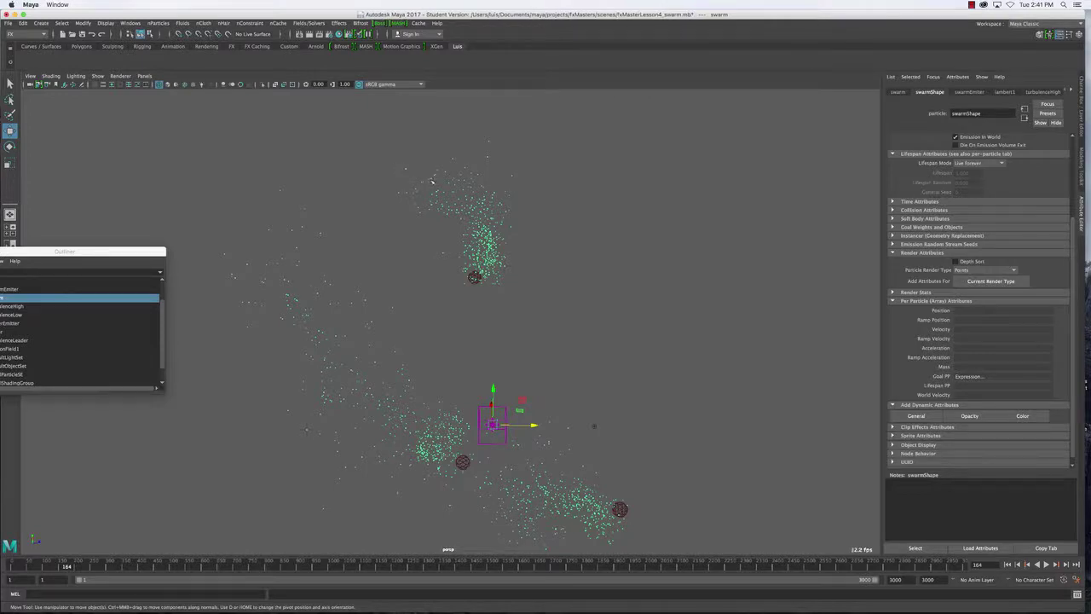
# Display the swarm particles as Numeric render type, showing the goalPP attribute for each particle.
pyautogui.click(970, 270)
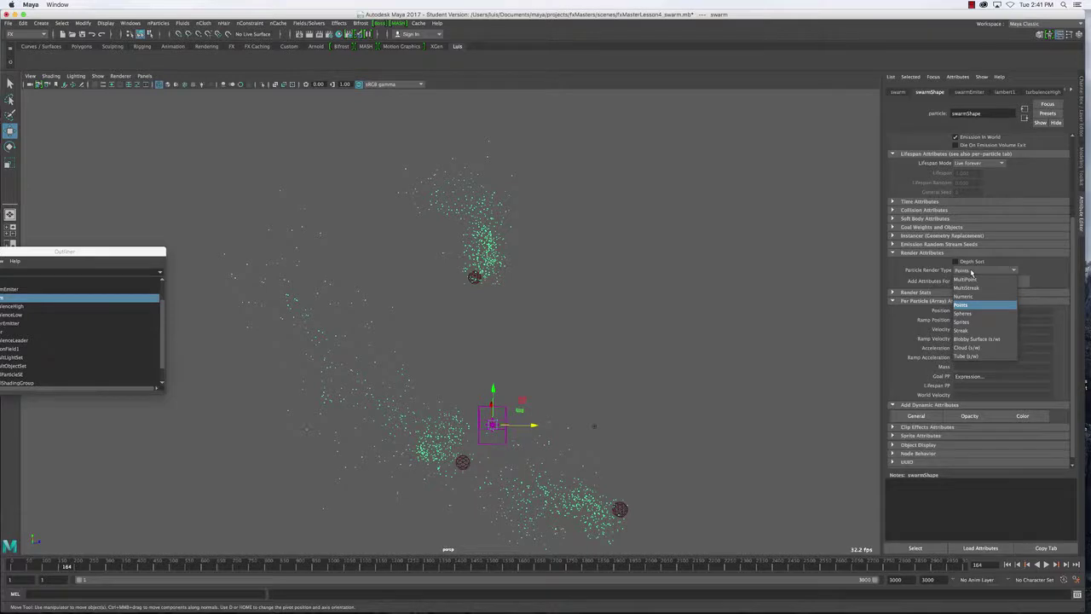
pyautogui.click(972, 295)
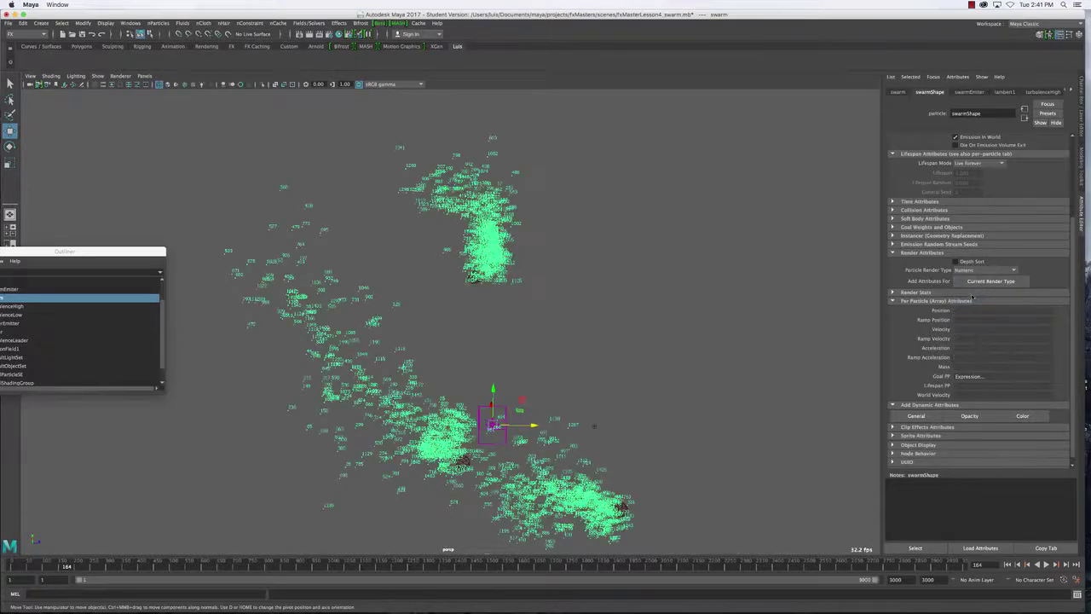
pyautogui.click(990, 281)
pyautogui.doubleClick(966, 293)
pyautogui.write('goalPP')
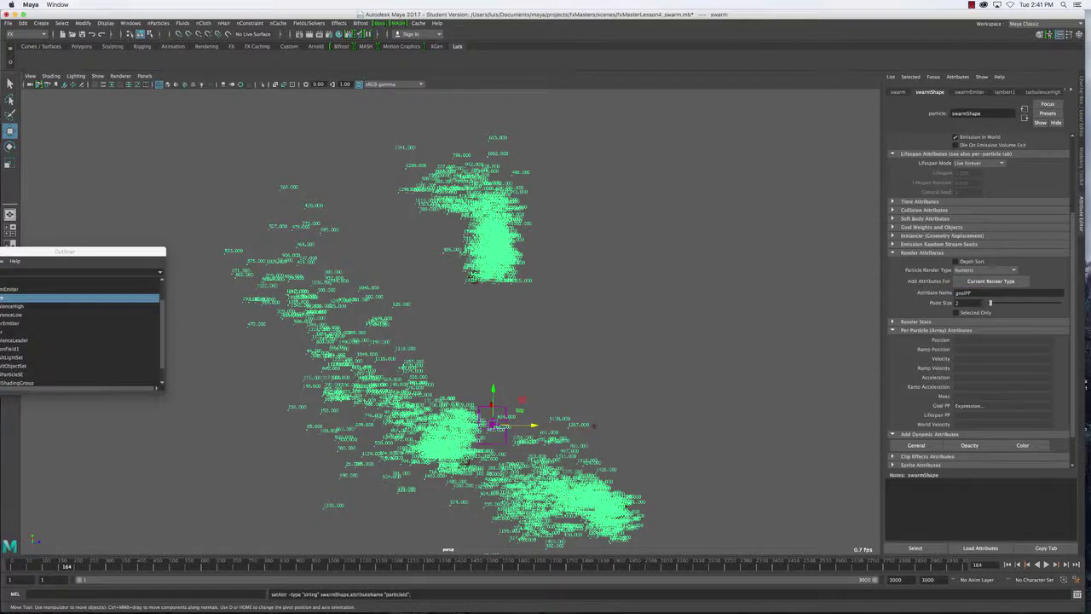
pyautogui.press('Return')
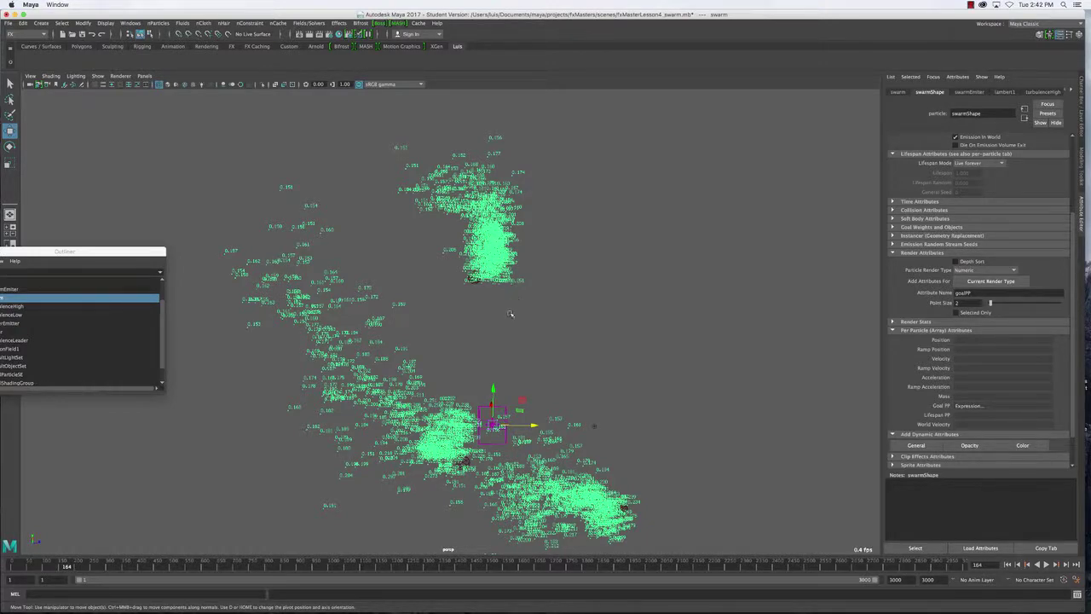
# Inspect the per-particle goalPP values around the leaders and return the swarm's Particle Render Type to Points.
pyautogui.hotkey('alt', 'v')
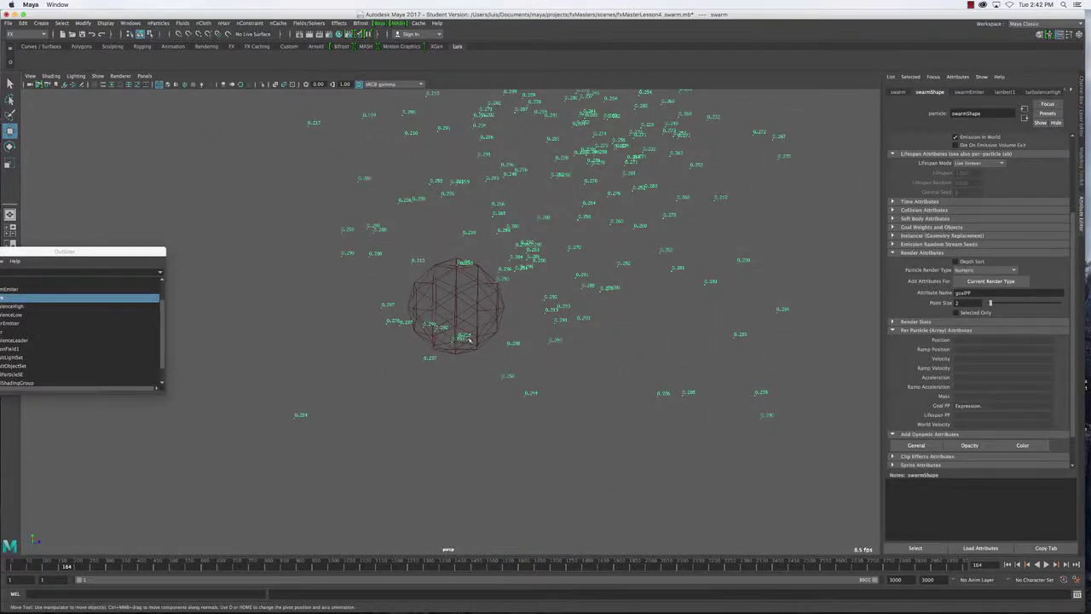
pyautogui.hotkey('alt', 'v')
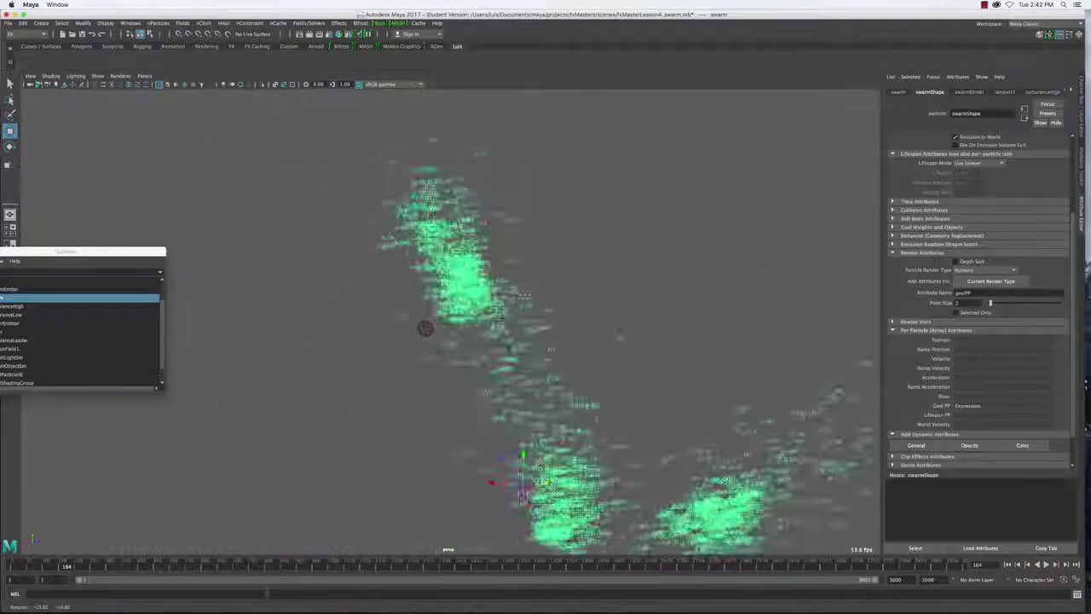
pyautogui.keyDown('alt'); pyautogui.moveTo(602, 510); pyautogui.dragTo(511, 317); pyautogui.keyUp('alt')
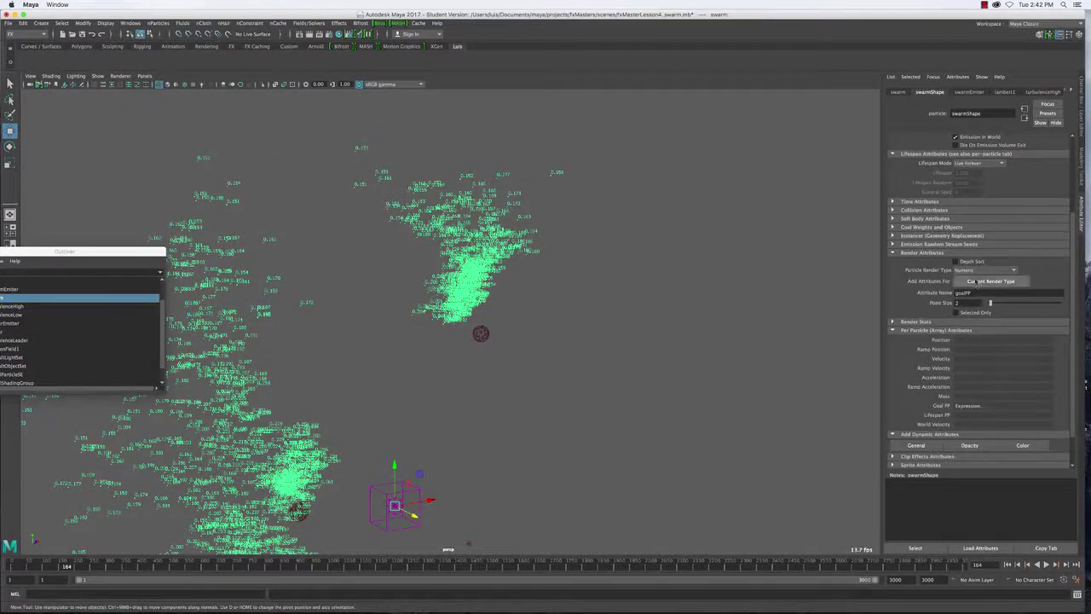
pyautogui.click(983, 269)
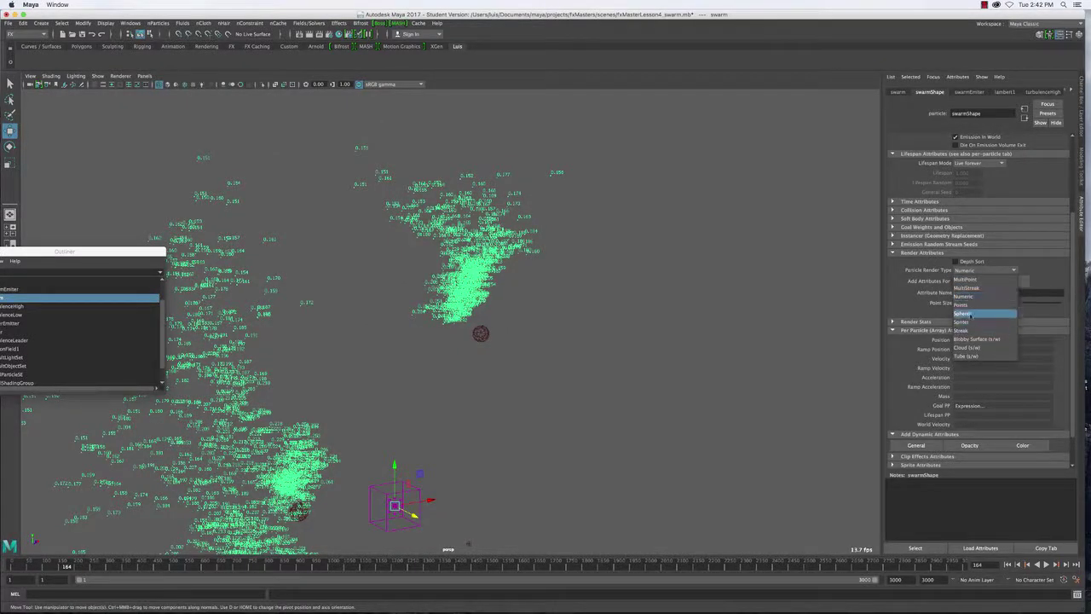
pyautogui.click(967, 305)
pyautogui.keyDown('alt'); pyautogui.moveTo(470, 378); pyautogui.dragTo(549, 353); pyautogui.keyUp('alt')
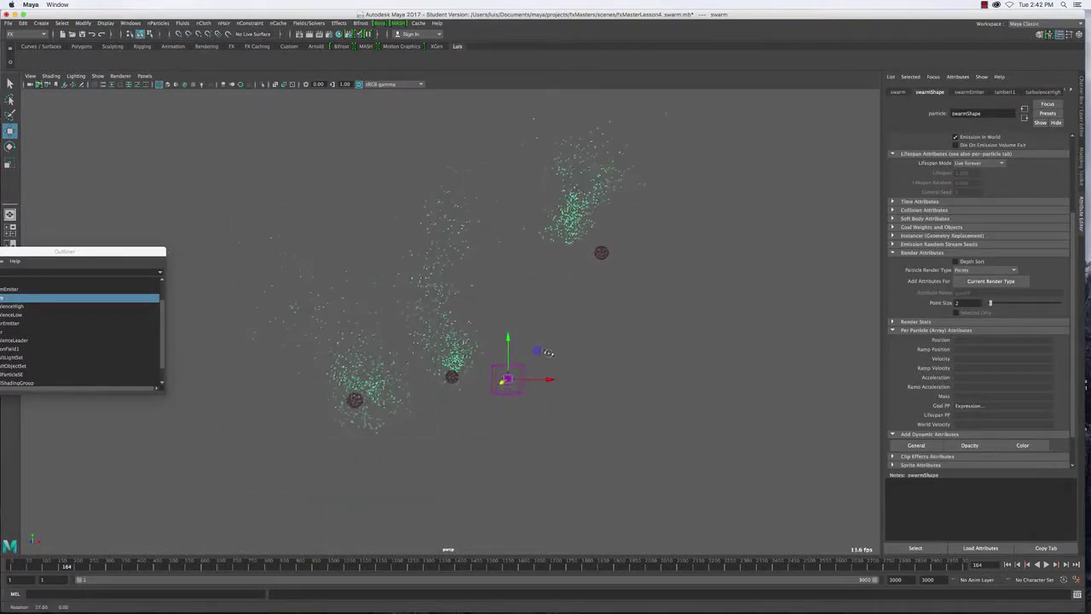
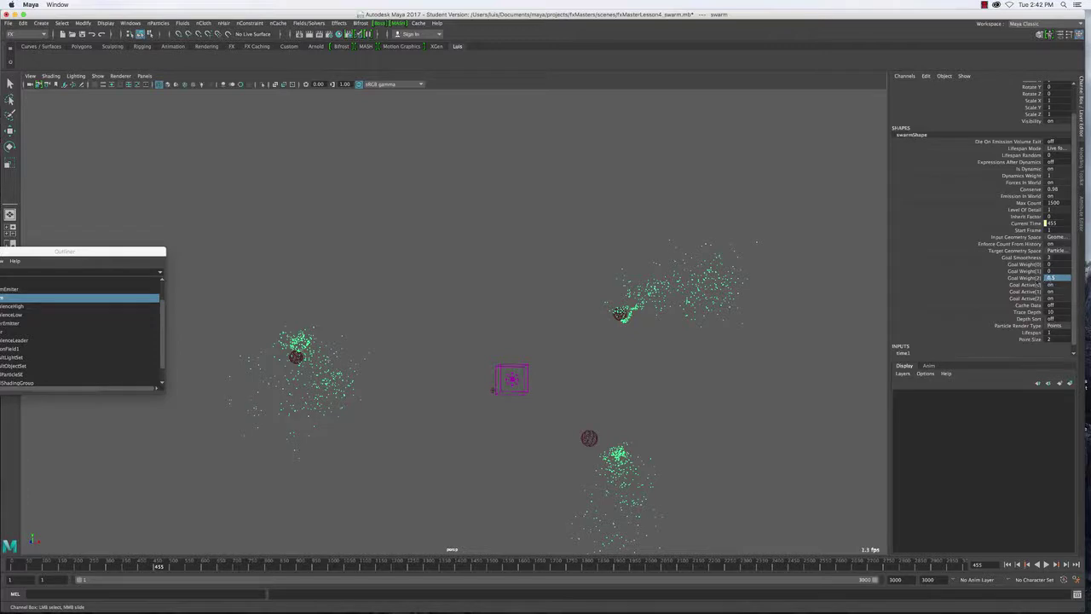
# Set the swarm's Goal Weight[2] to 0.7 during a replay from the first frame and continue the simulation to frame 1119.
pyautogui.click(1008, 565)
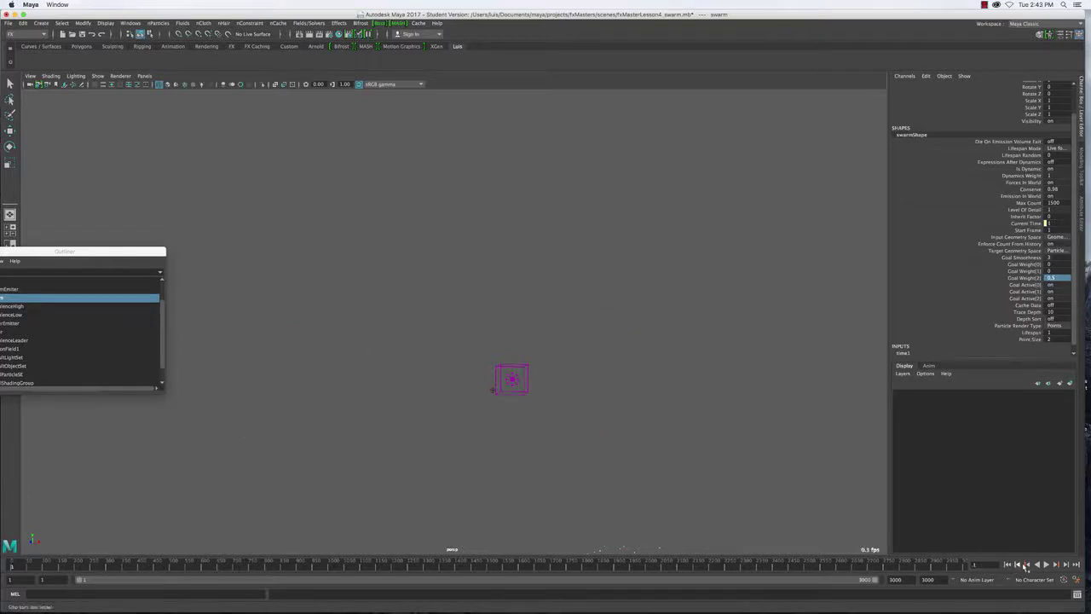
pyautogui.click(1047, 565)
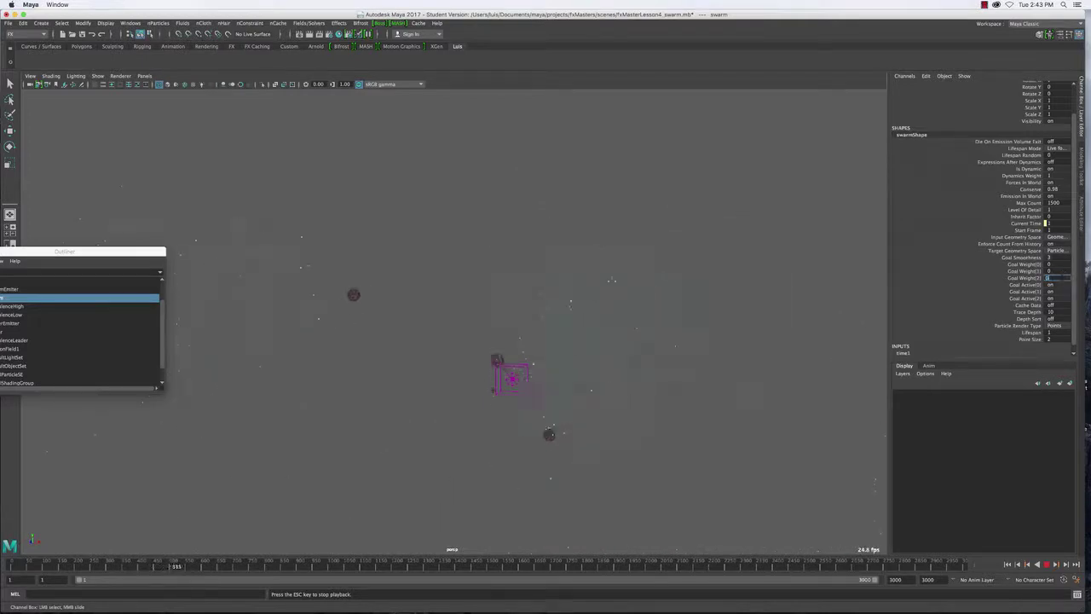
pyautogui.write('0')
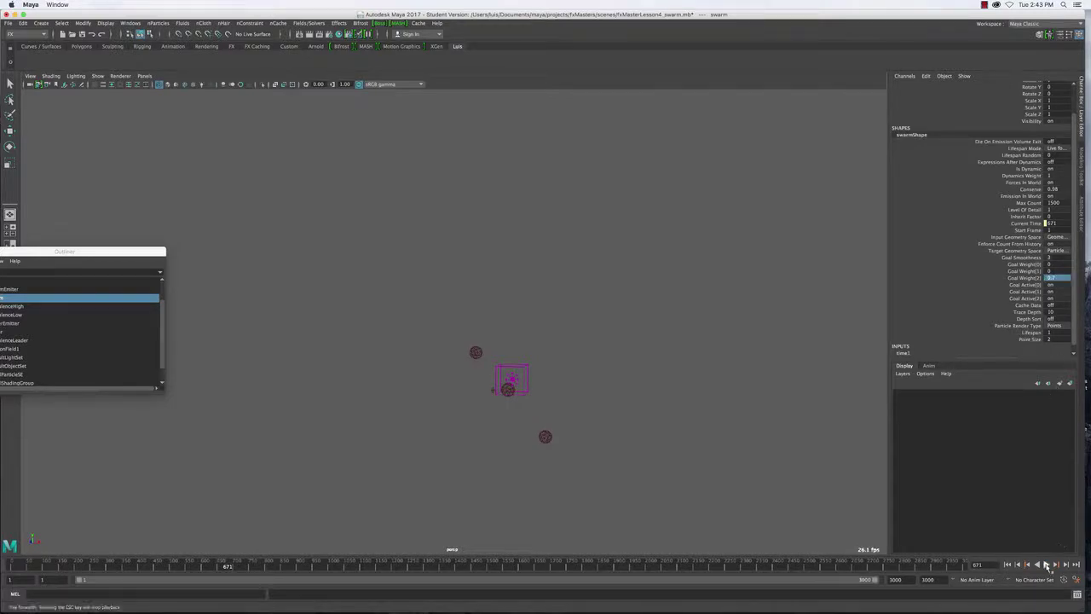
pyautogui.click(1047, 564)
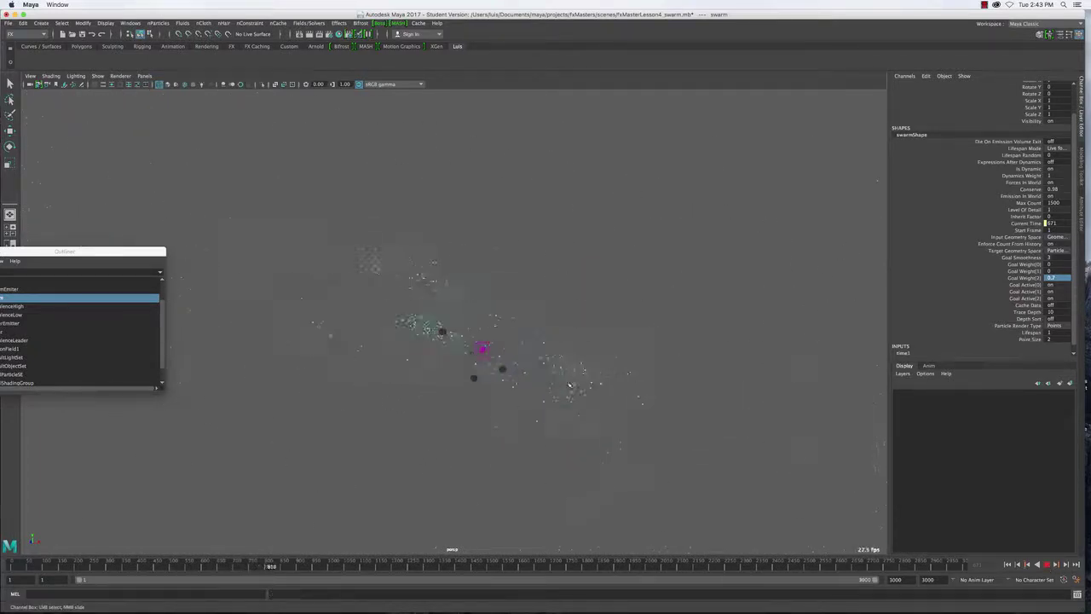
pyautogui.keyDown('alt'); pyautogui.moveTo(473, 339); pyautogui.dragTo(513, 317); pyautogui.keyUp('alt')
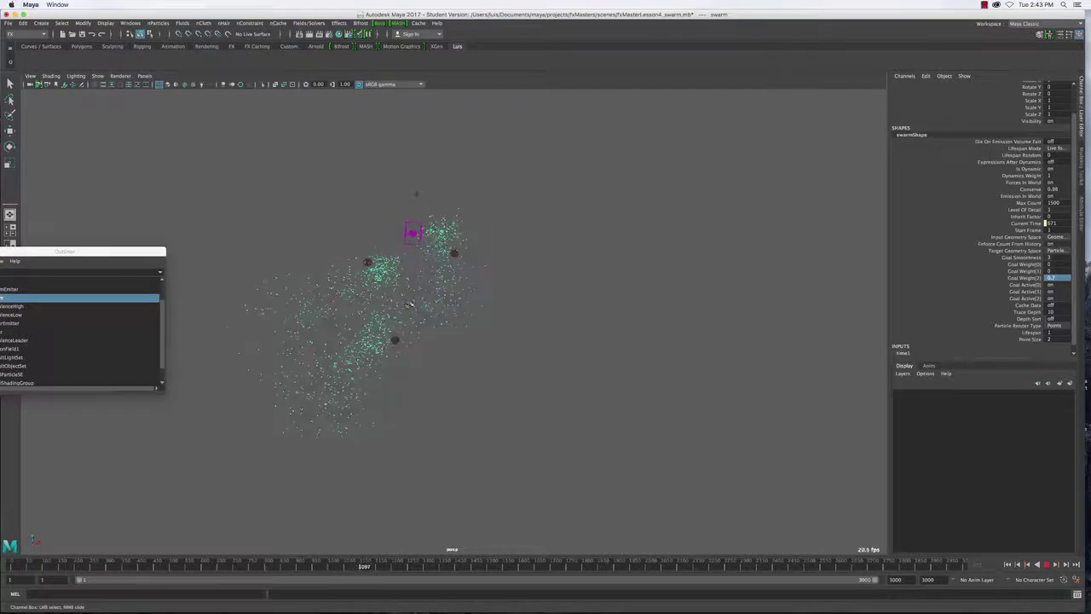
# Set the leader particles' Particle Render Type to Points and clear the selection.
pyautogui.click(358, 242)
pyautogui.press('w')
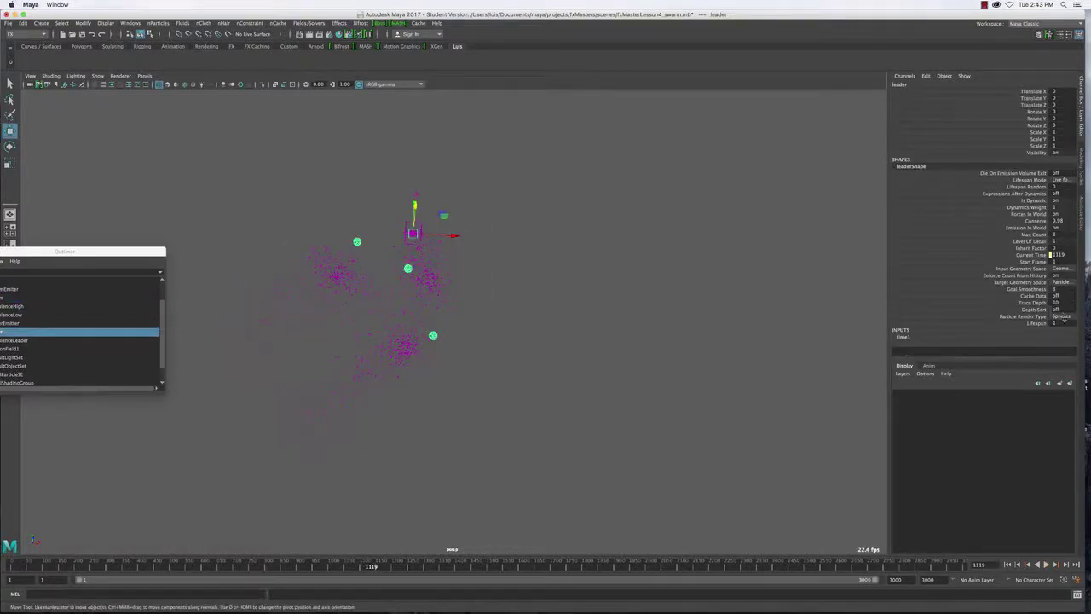
pyautogui.click(1061, 317)
pyautogui.click(1052, 348)
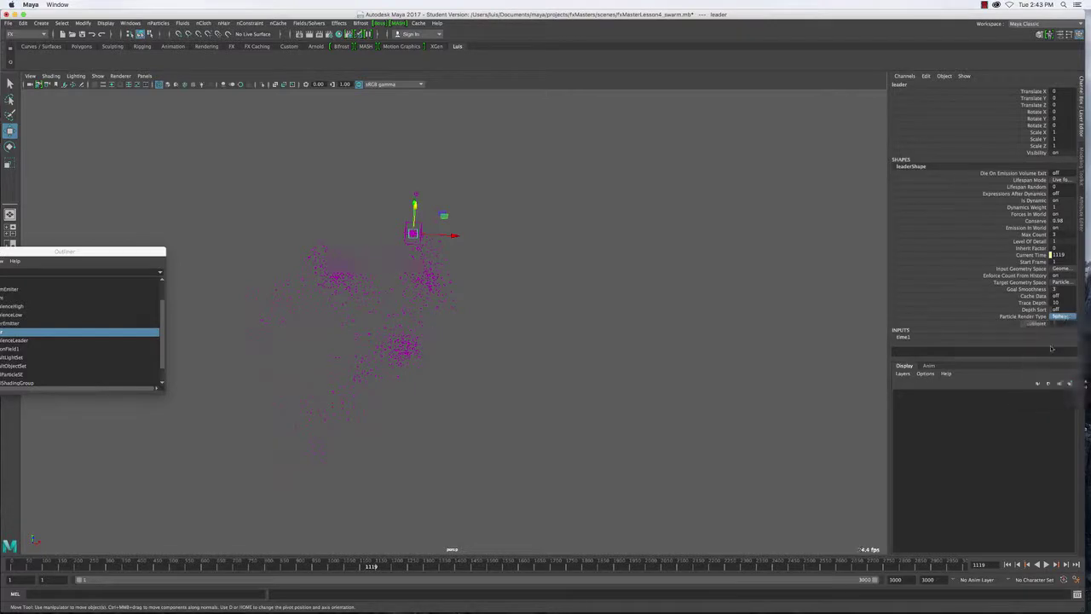
pyautogui.click(755, 302)
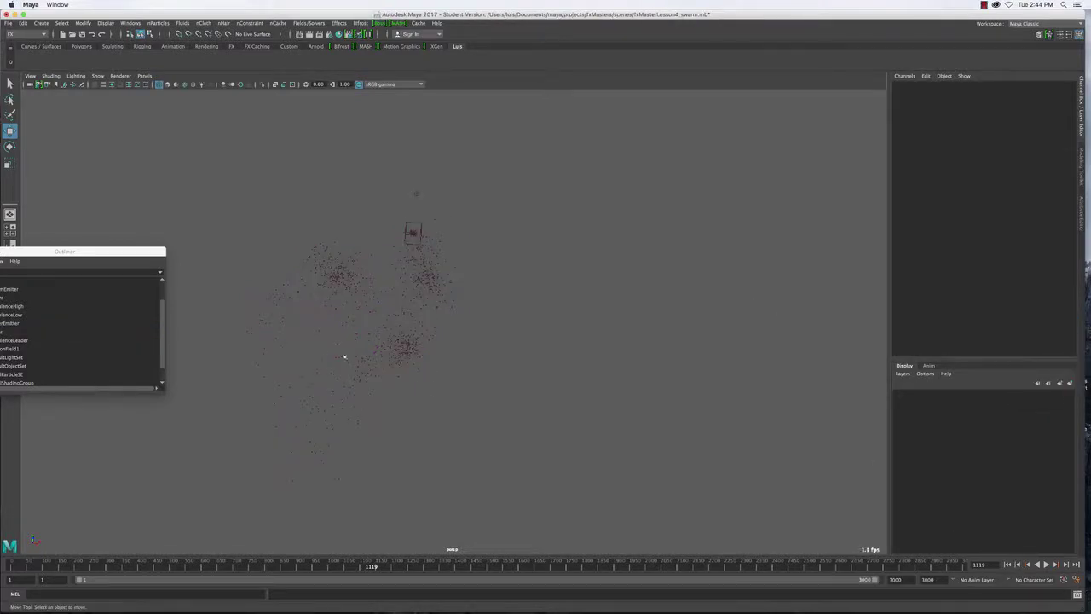
# Select the swarm and continue the simulation from frame 1119, stopping at frame 1402.
pyautogui.moveTo(344, 356); pyautogui.dragTo(407, 410)
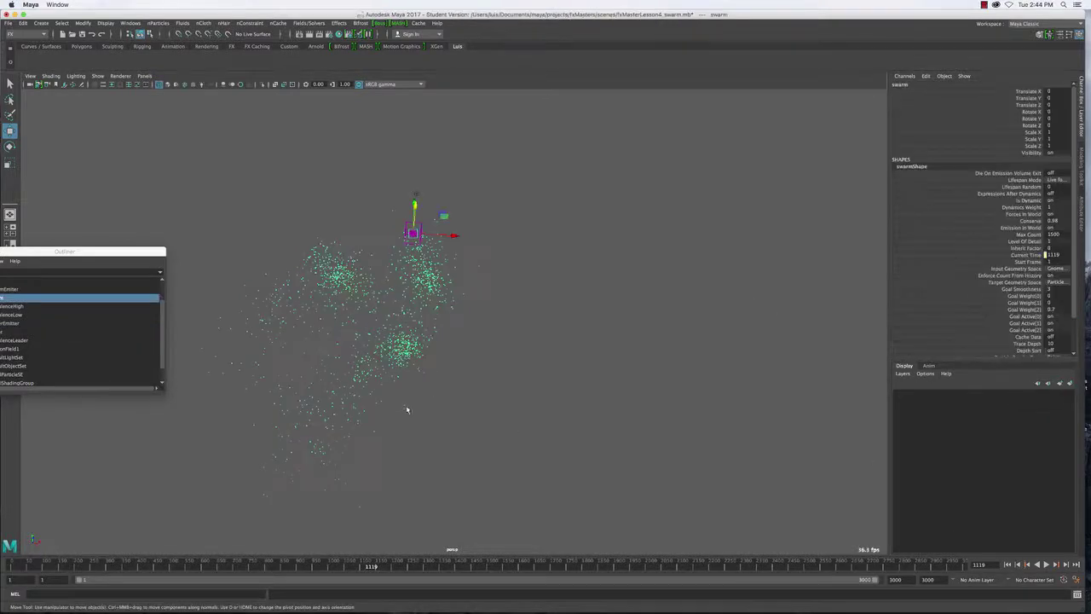
pyautogui.click(1047, 565)
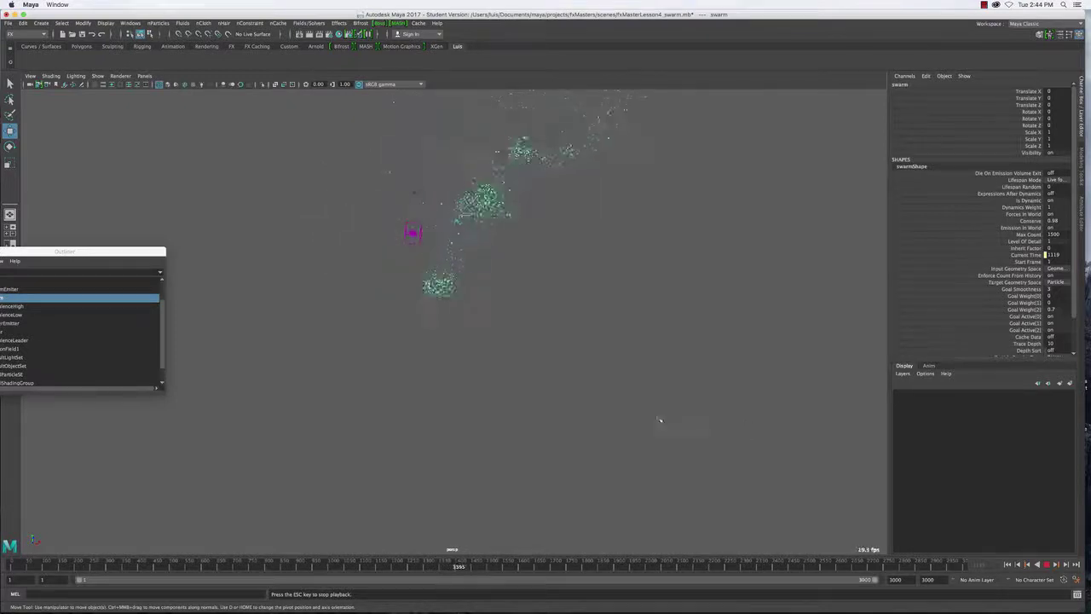
pyautogui.press('Escape')
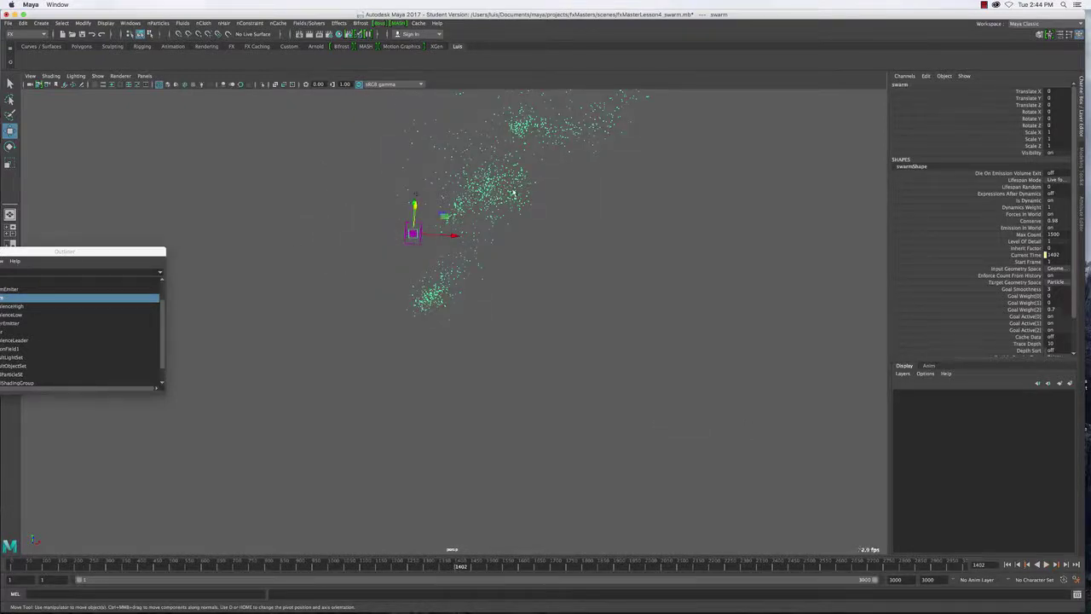
# Set the swarm's Max Count to 15000 and replay the simulation from the first frame, stopping at frame 54.
pyautogui.hotkey('ctrl', 'a')
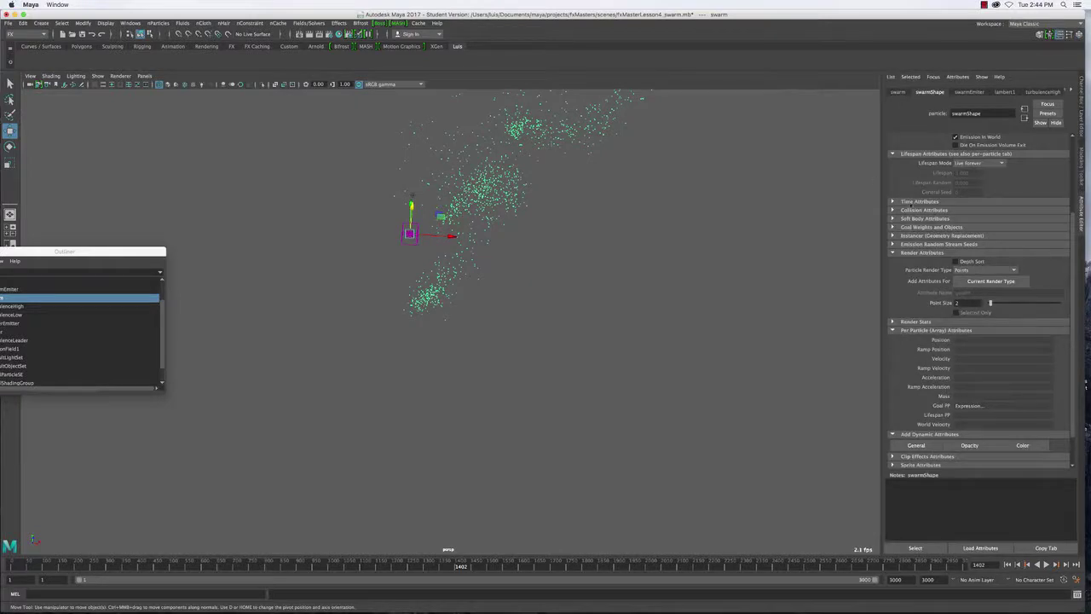
pyautogui.scroll(5, 909, 207)
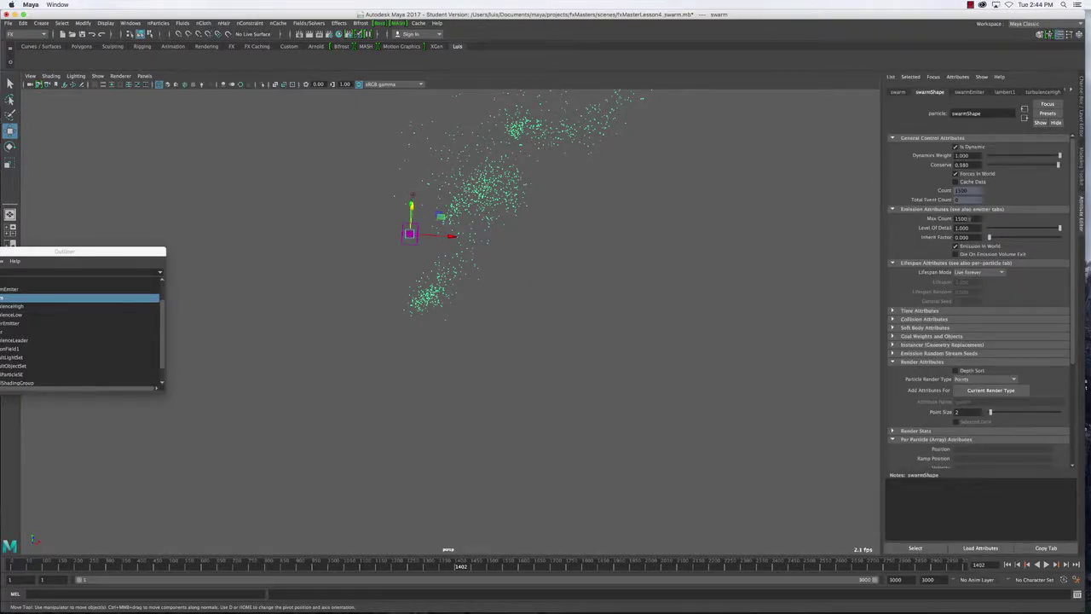
pyautogui.click(1009, 564)
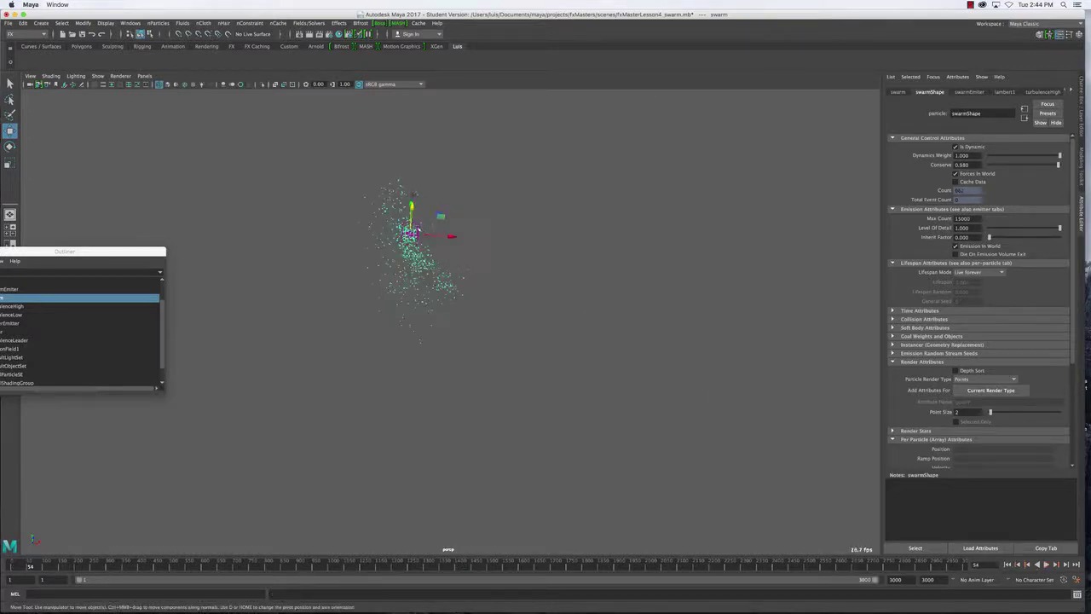
# Set the swarmEmitter's Rate to 3000 particles per second and play the simulation, stopping at frame 387.
pyautogui.click(417, 230)
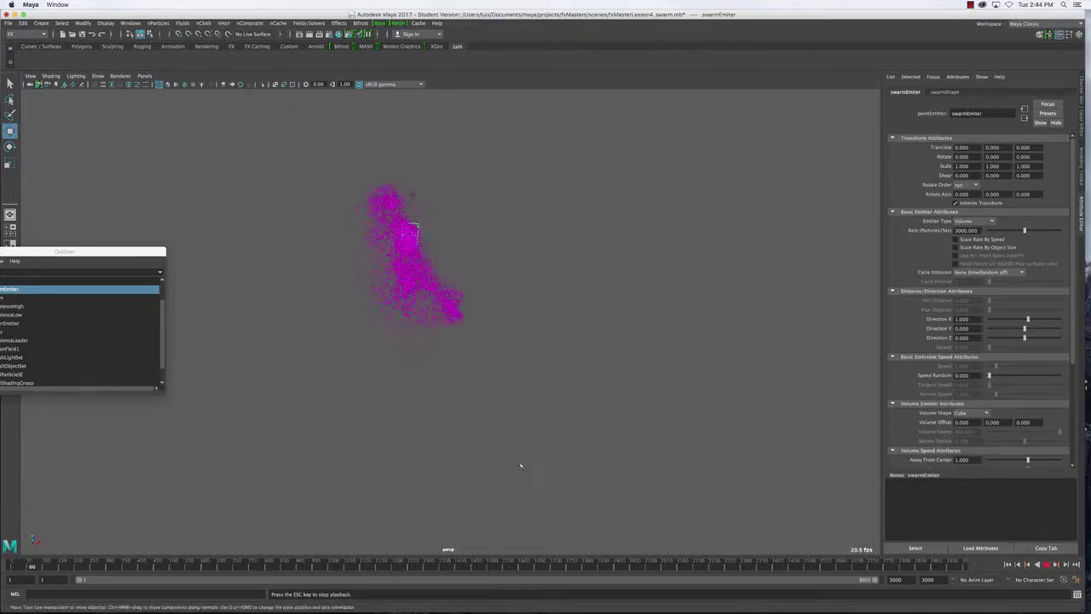
pyautogui.click(375, 264)
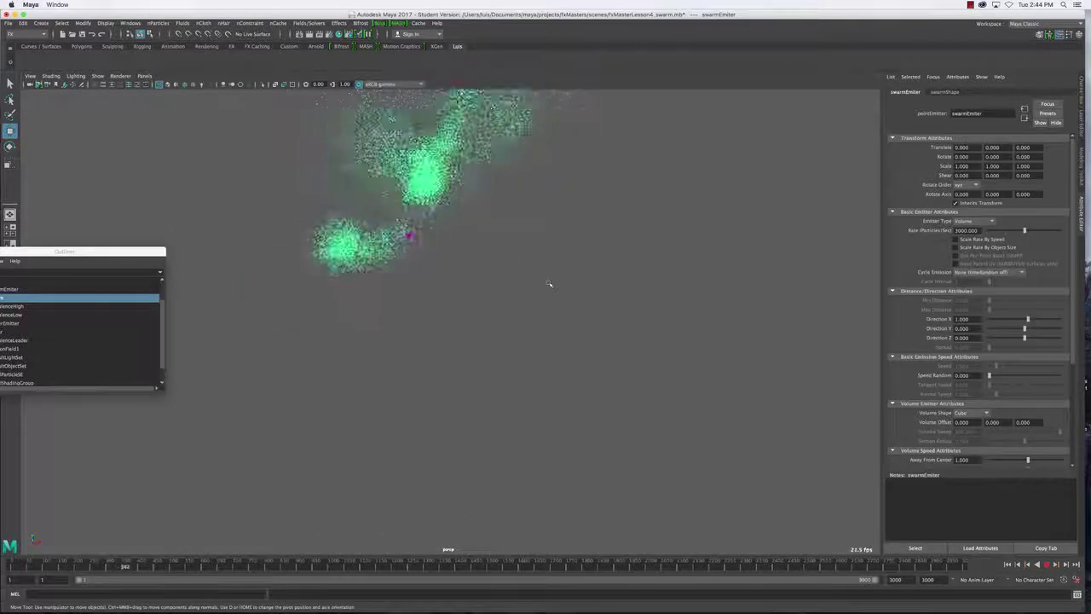
pyautogui.click(332, 235)
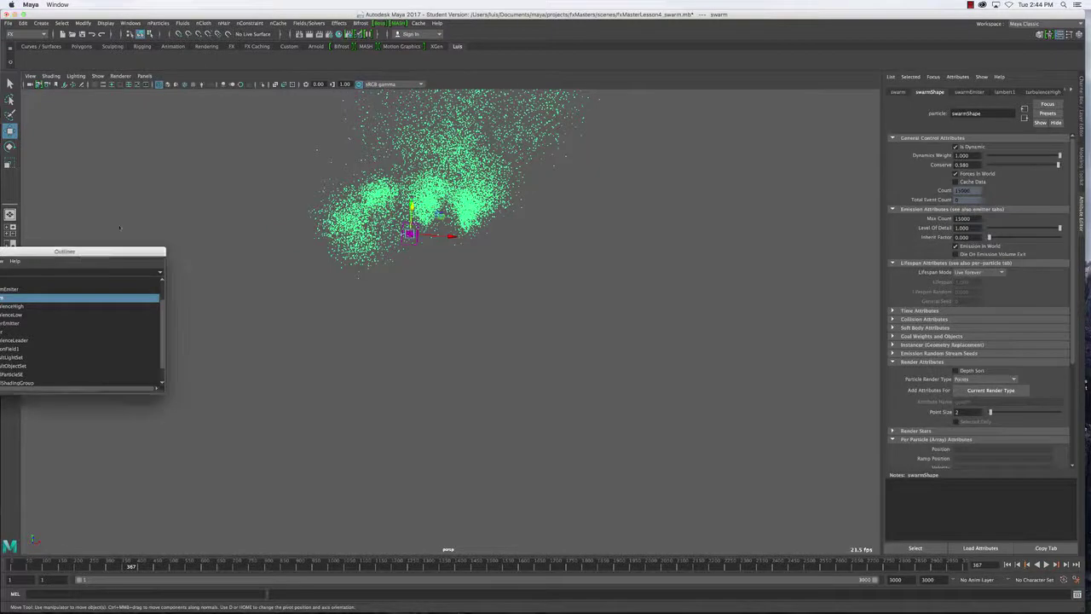
# Set the leader's Max Count to 6 and resume the simulation from frame 387.
pyautogui.moveTo(104, 252); pyautogui.dragTo(164, 167)
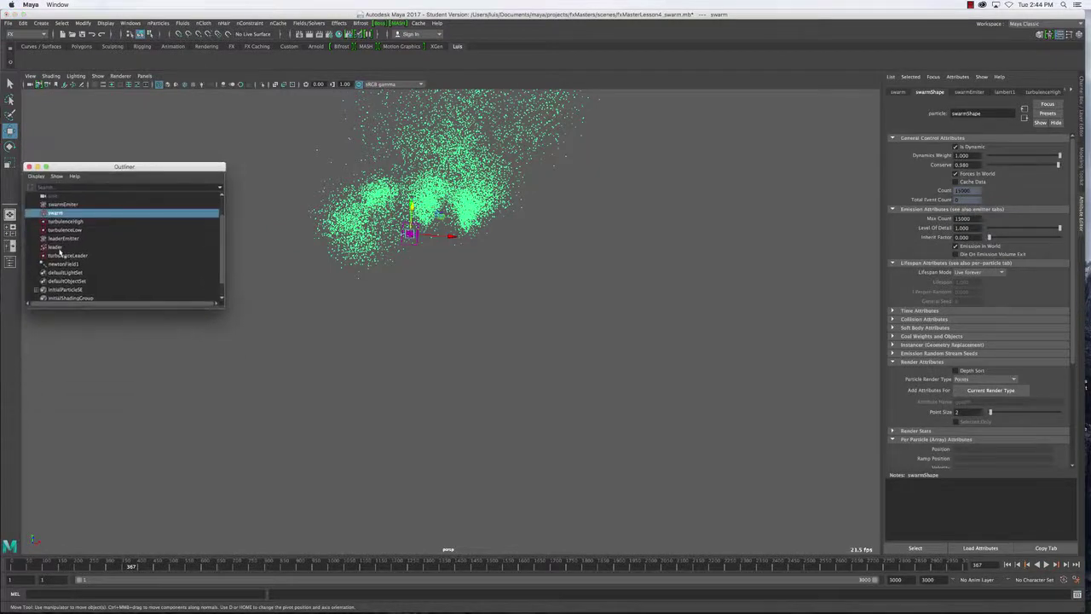
pyautogui.click(56, 247)
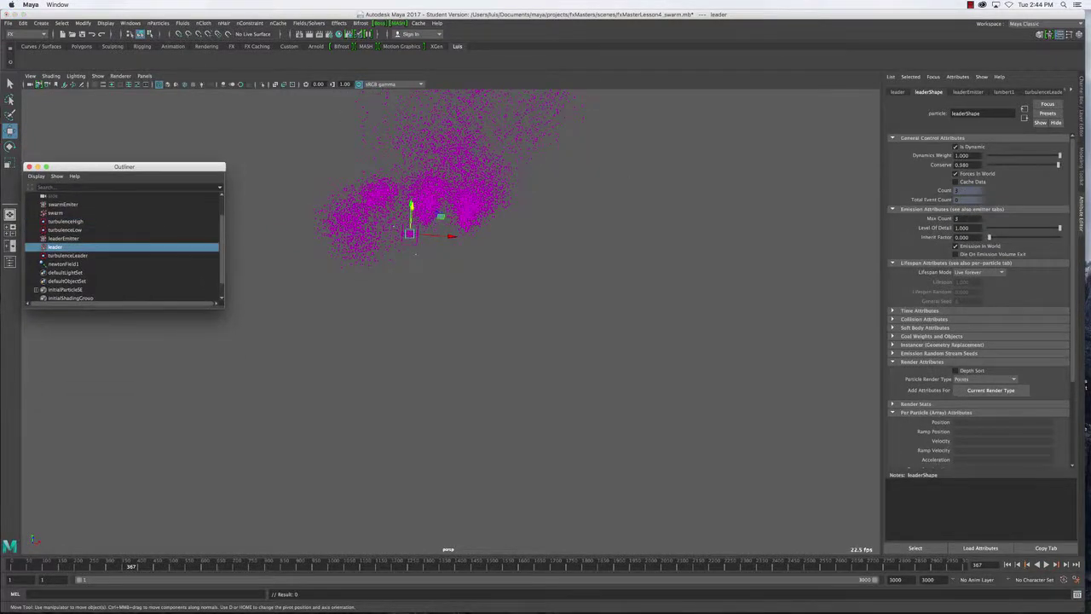
pyautogui.click(964, 220)
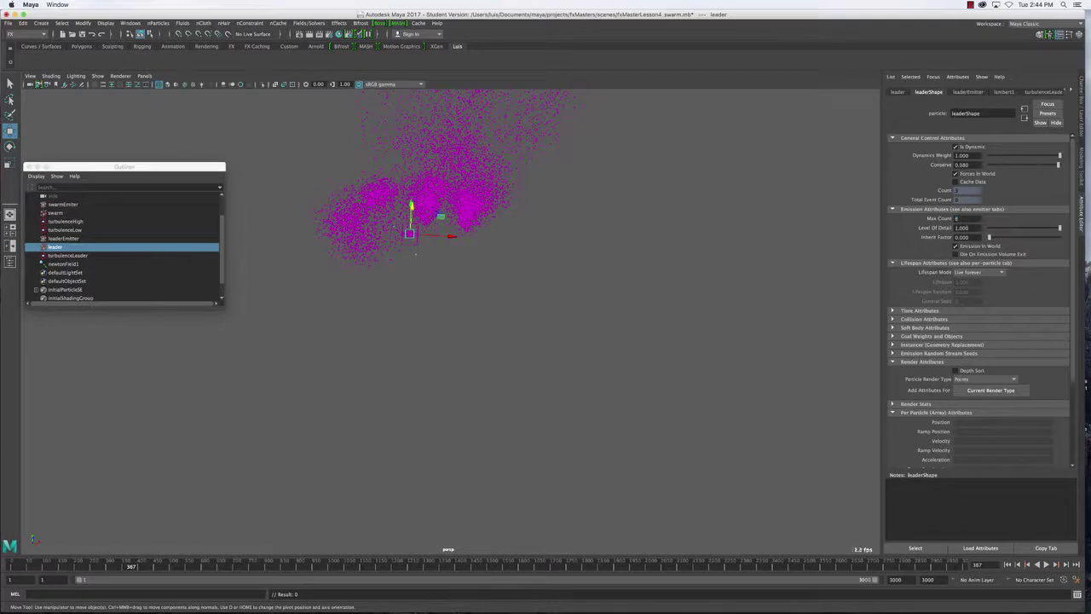
pyautogui.click(1047, 565)
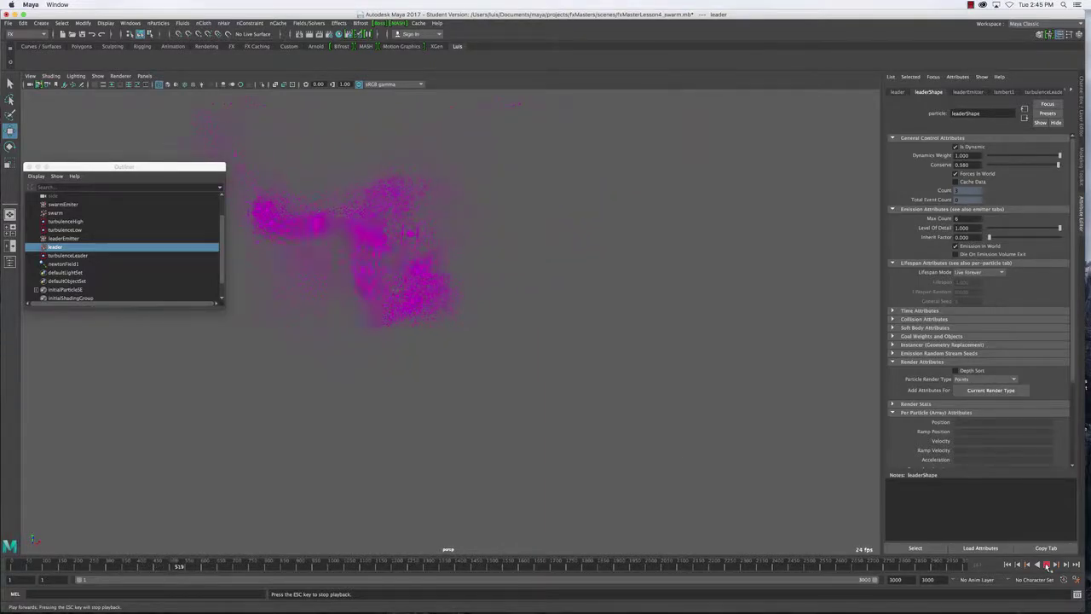
# Stop playback, select the swarm and continue the simulation from frame 542, stopping at frame 668.
pyautogui.press('Escape')
pyautogui.moveTo(136, 168); pyautogui.dragTo(135, 392)
pyautogui.click(56, 437)
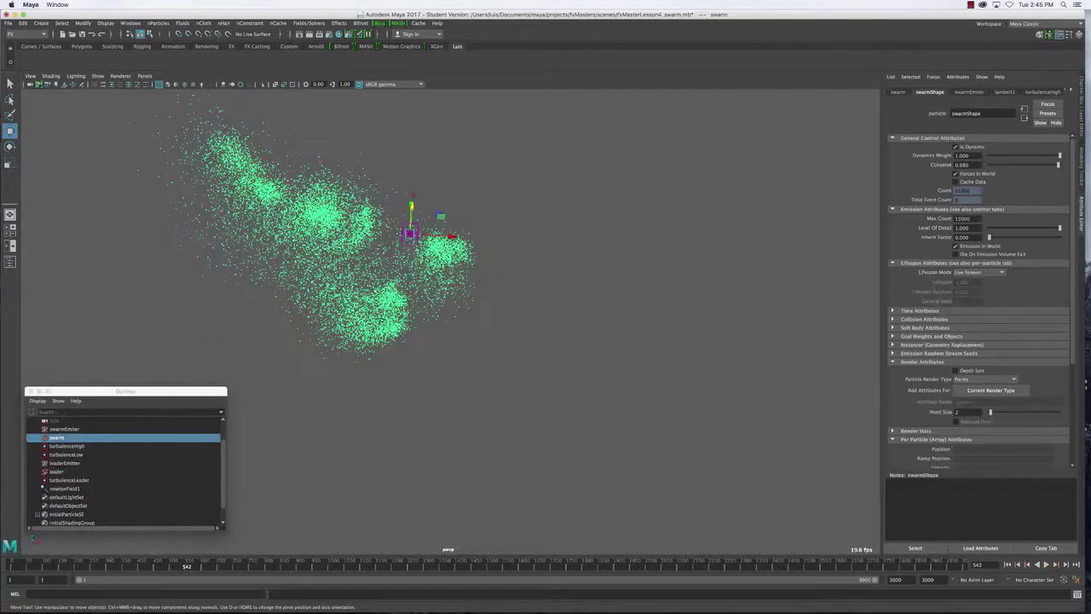
pyautogui.click(1047, 565)
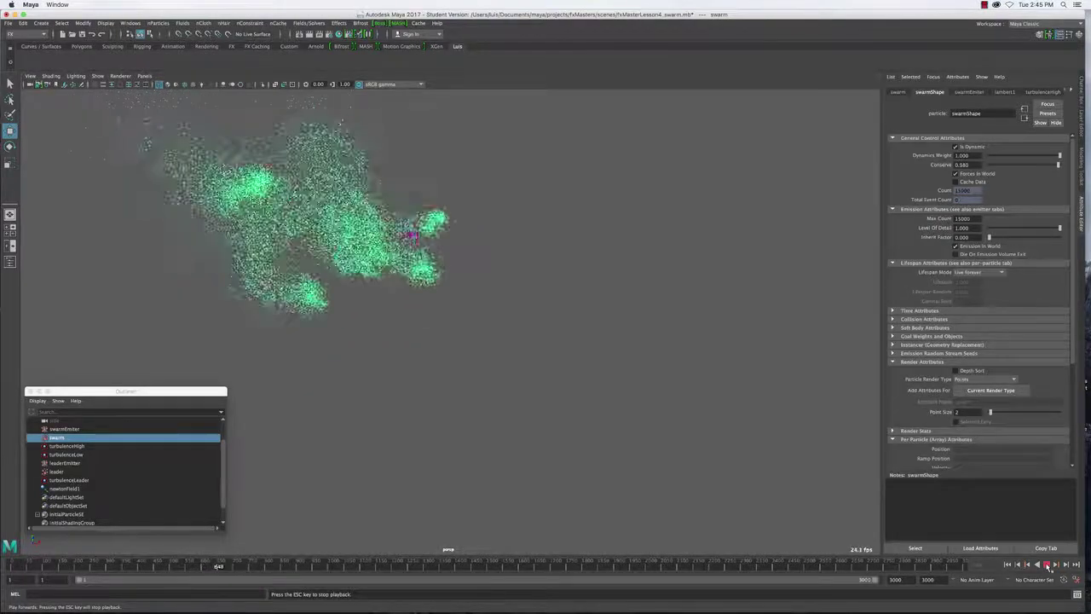
pyautogui.press('w')
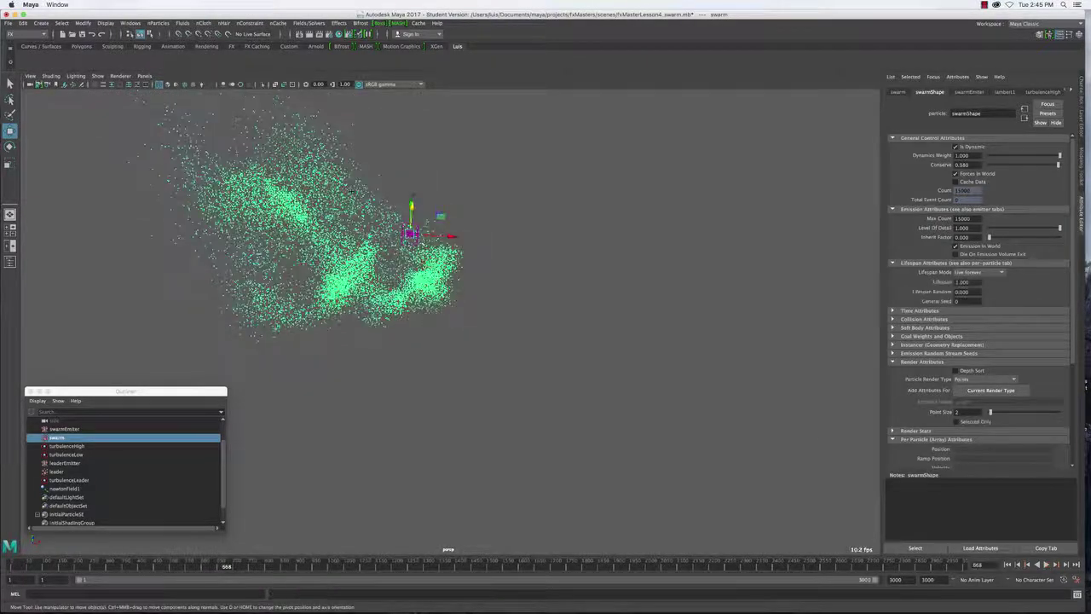
# Set the swarm's Particle Render Type to Streak and continue the simulation from frame 668, stopping at frame 994.
pyautogui.click(970, 380)
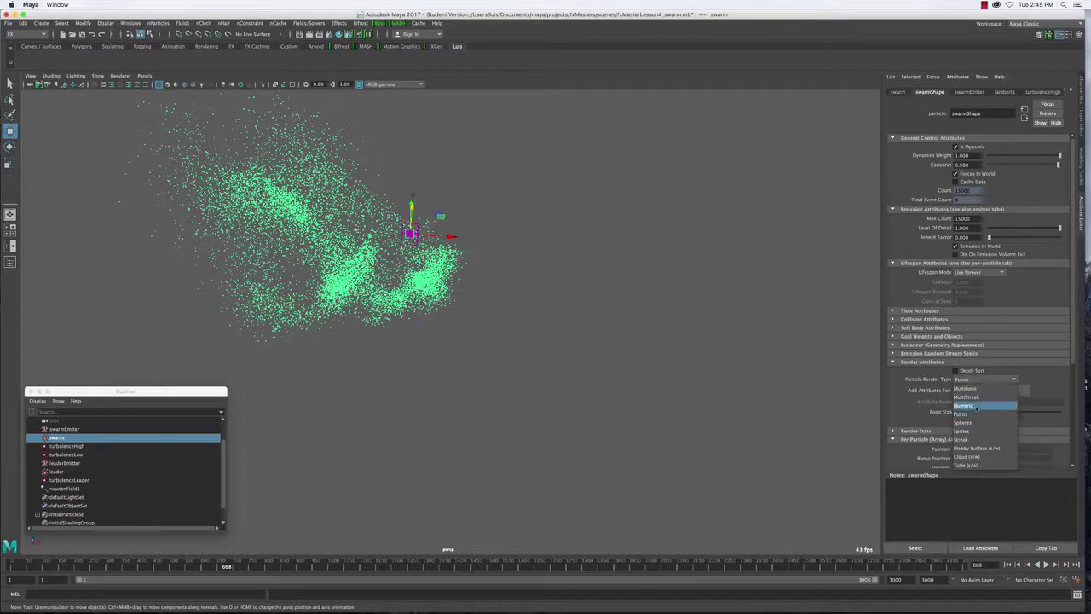
pyautogui.click(961, 440)
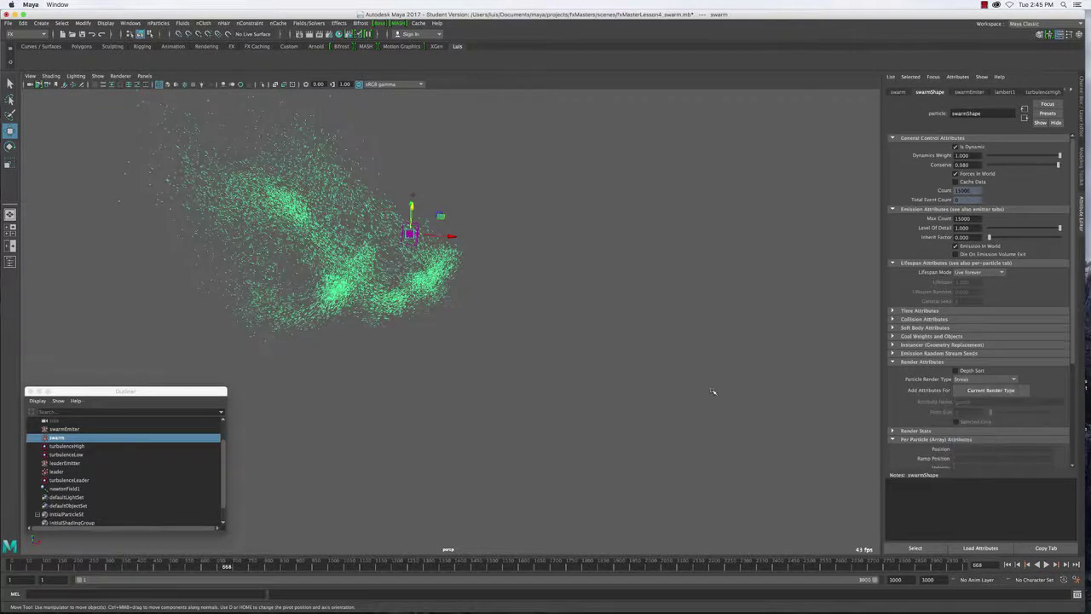
pyautogui.click(1047, 565)
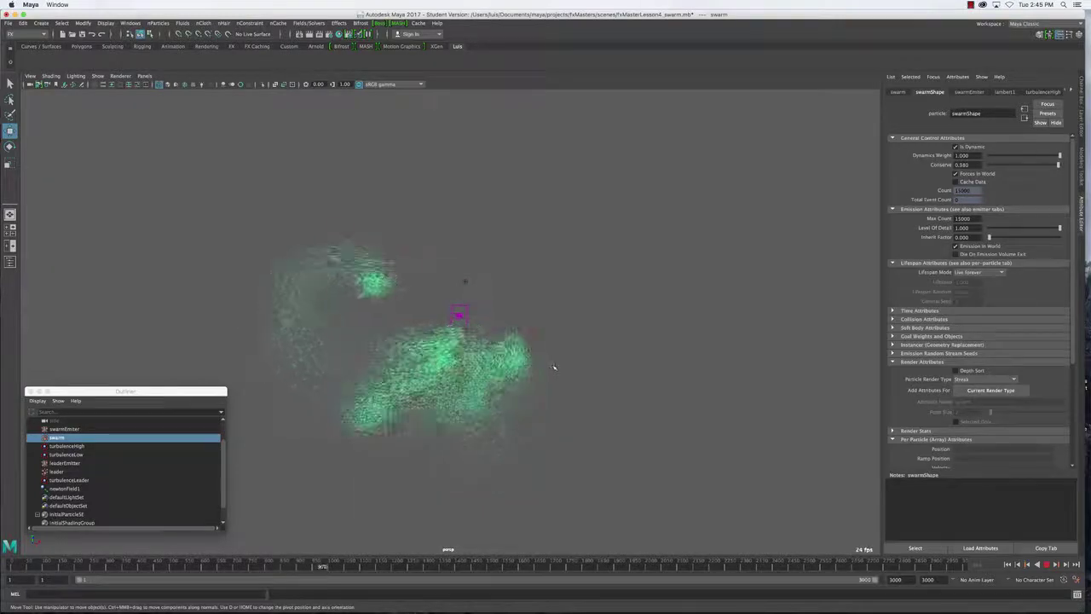
pyautogui.click(726, 407)
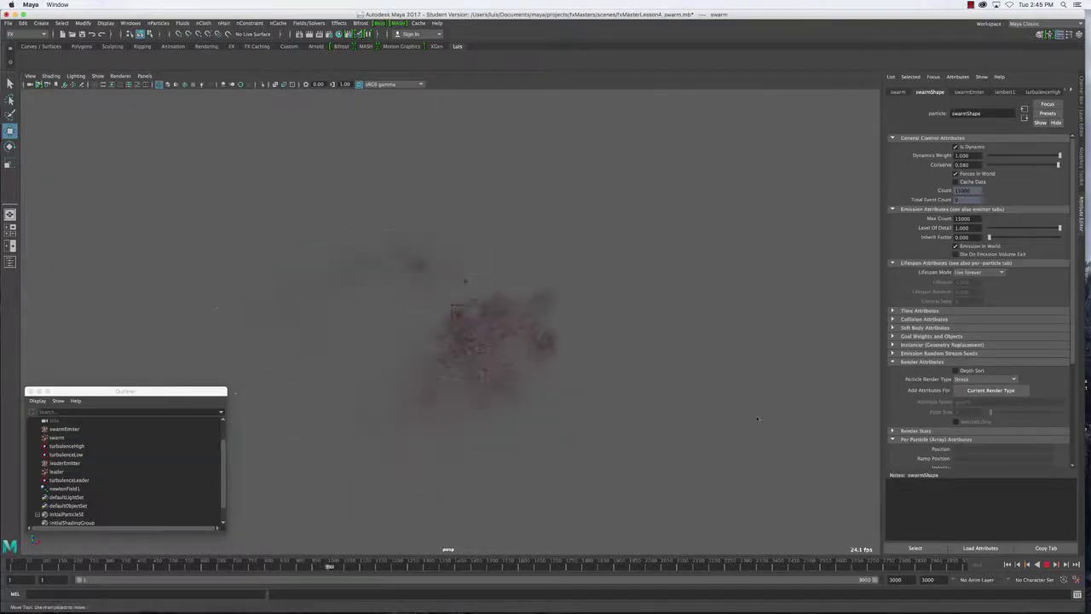
pyautogui.click(535, 296)
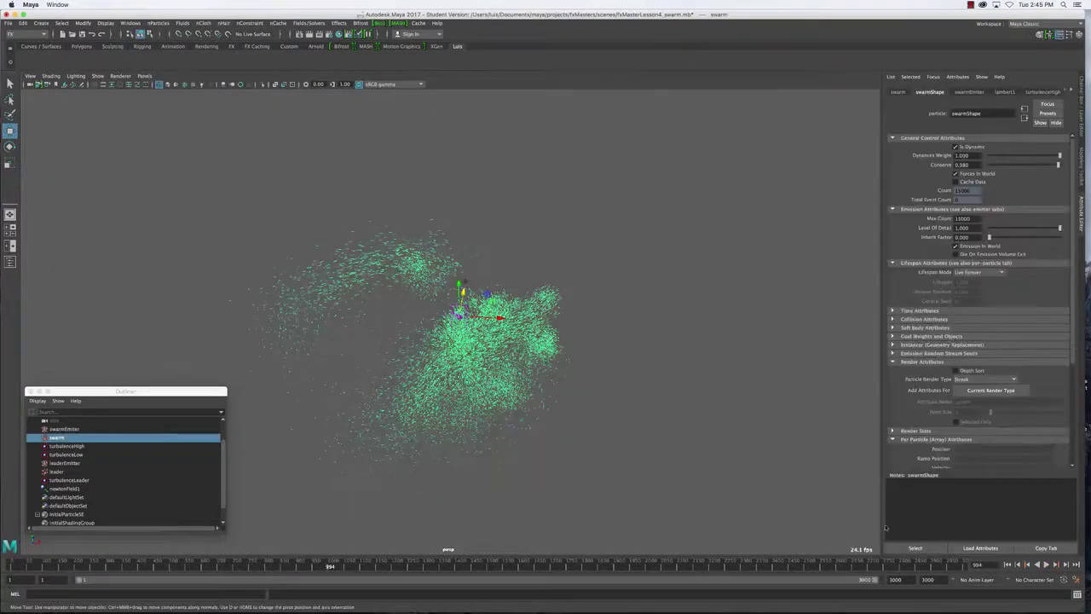
# Return the simulation to the first frame, save the scene and clear the selection.
pyautogui.click(1008, 565)
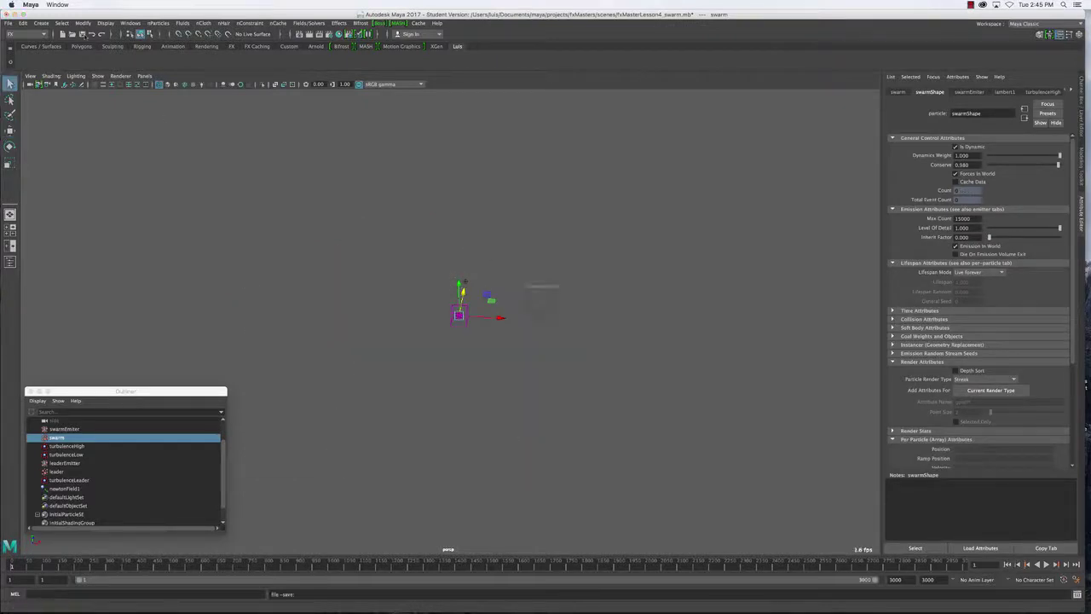
pyautogui.press('super+s')
pyautogui.click(525, 327)
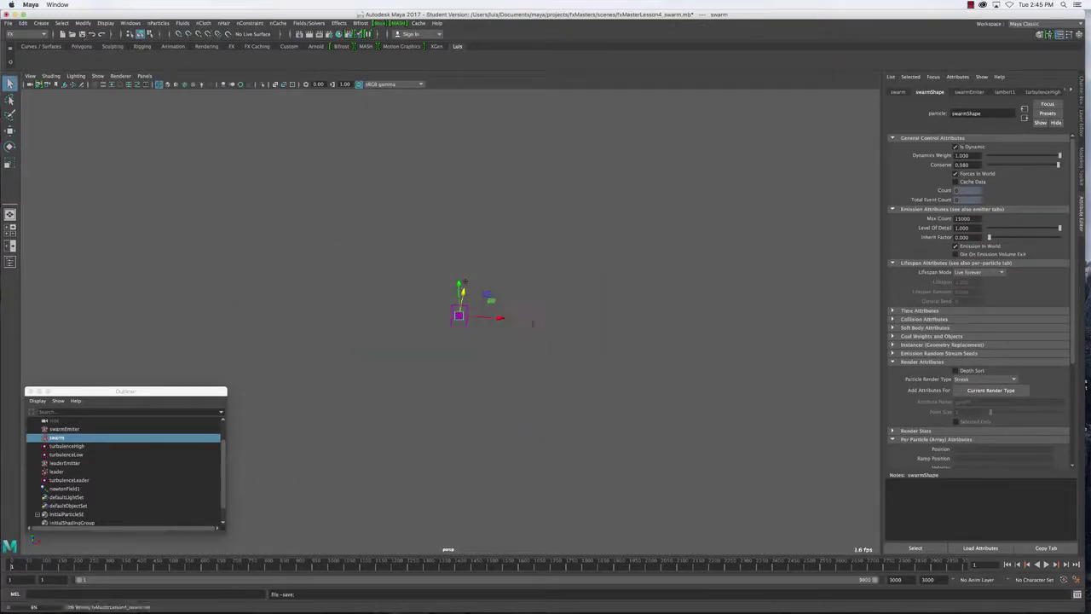
pyautogui.click(464, 281)
# Create a locator, scale it up and move it along the X axis away from the emitters.
pyautogui.click(42, 23)
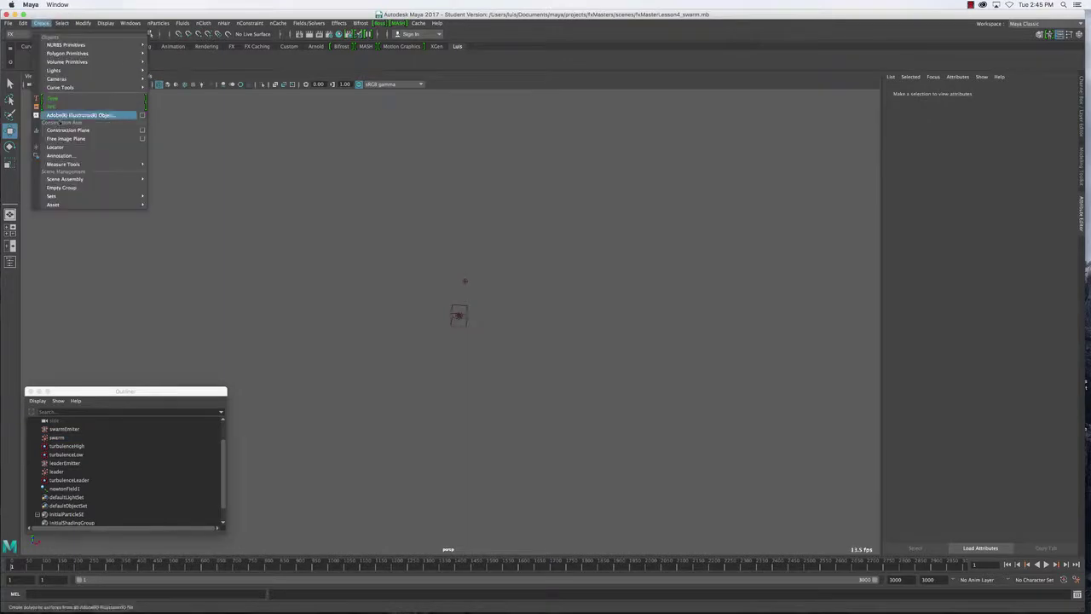
pyautogui.click(64, 147)
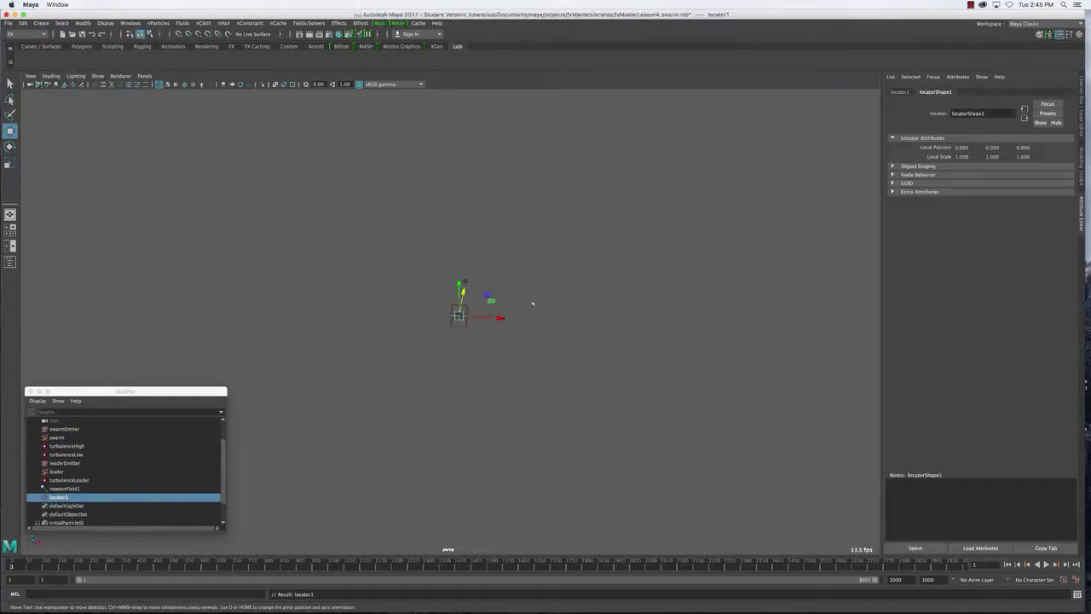
pyautogui.press('r')
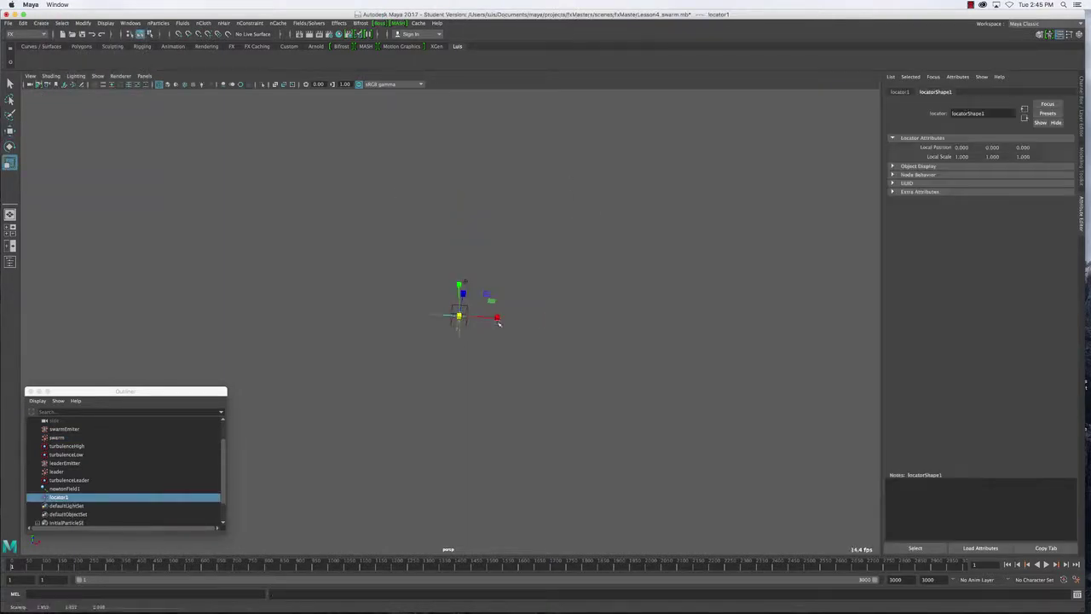
pyautogui.press('w')
pyautogui.moveTo(497, 319); pyautogui.dragTo(641, 342)
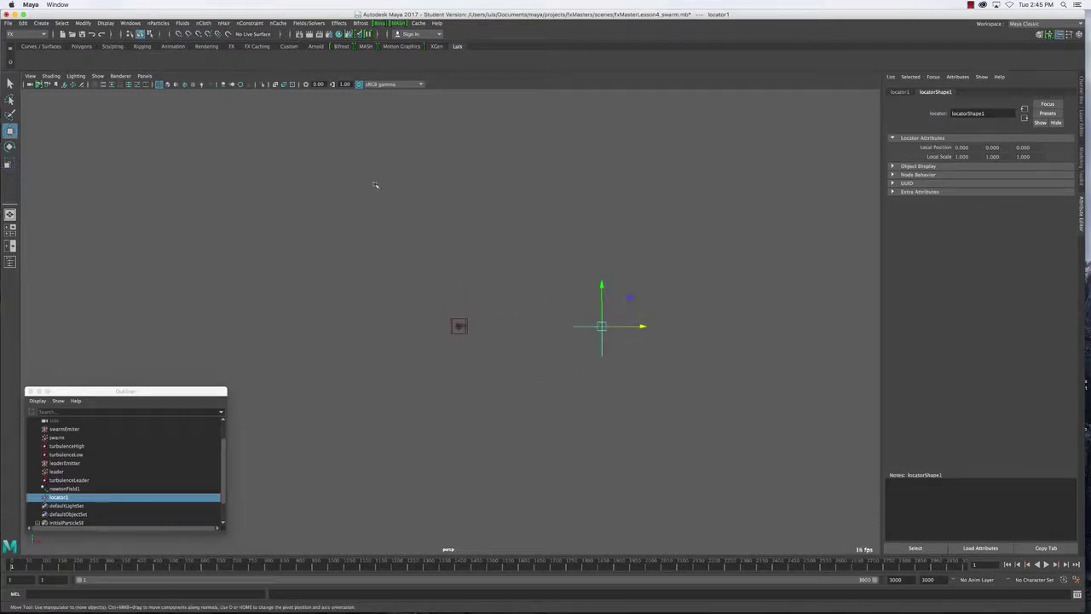
pyautogui.keyDown('alt'); pyautogui.moveTo(517, 304); pyautogui.dragTo(384, 278, button='middle'); pyautogui.keyUp('alt')
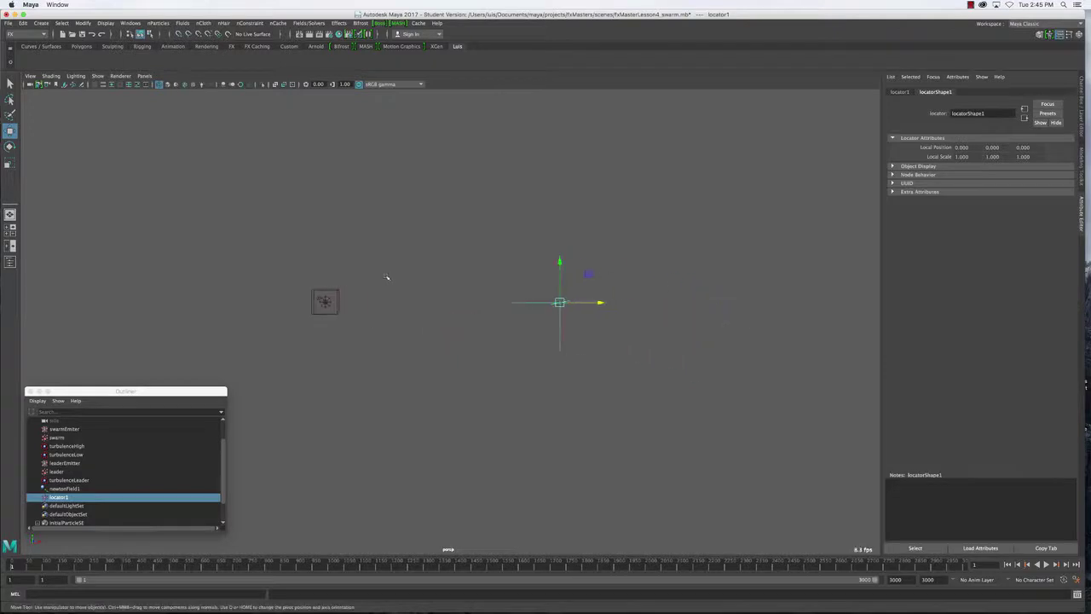
pyautogui.keyDown('alt'); pyautogui.moveTo(385, 278); pyautogui.dragTo(390, 278, button='right'); pyautogui.keyUp('alt')
pyautogui.keyDown('alt'); pyautogui.moveTo(390, 278); pyautogui.dragTo(449, 280, button='middle'); pyautogui.keyUp('alt')
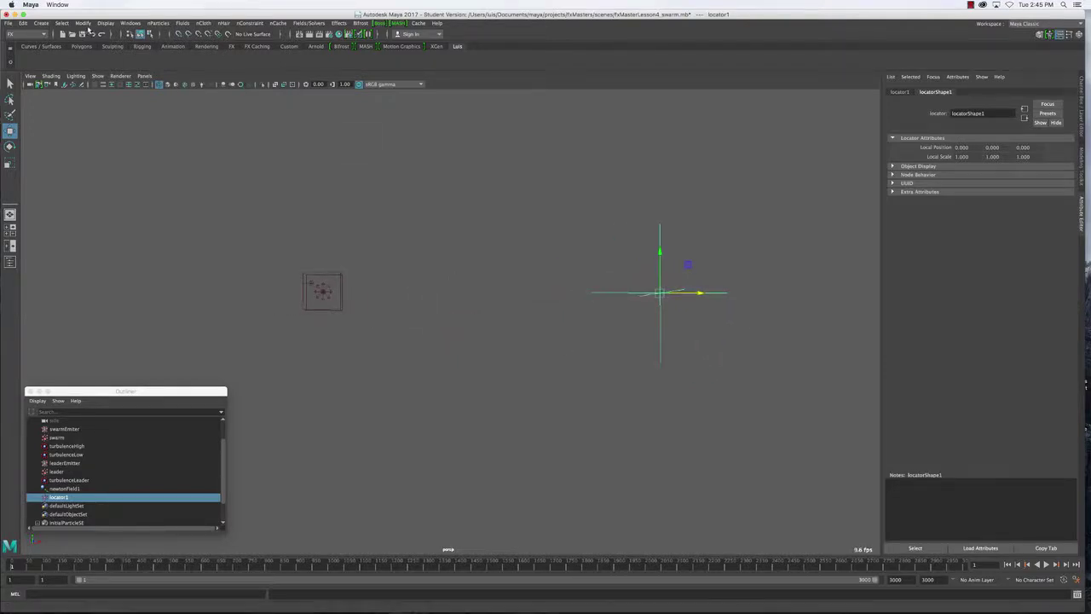
# Make all of the locator's rotate, scale, translate and visibility channels nonkeyable and hidden using Channel Control.
pyautogui.click(130, 23)
pyautogui.moveTo(152, 52)
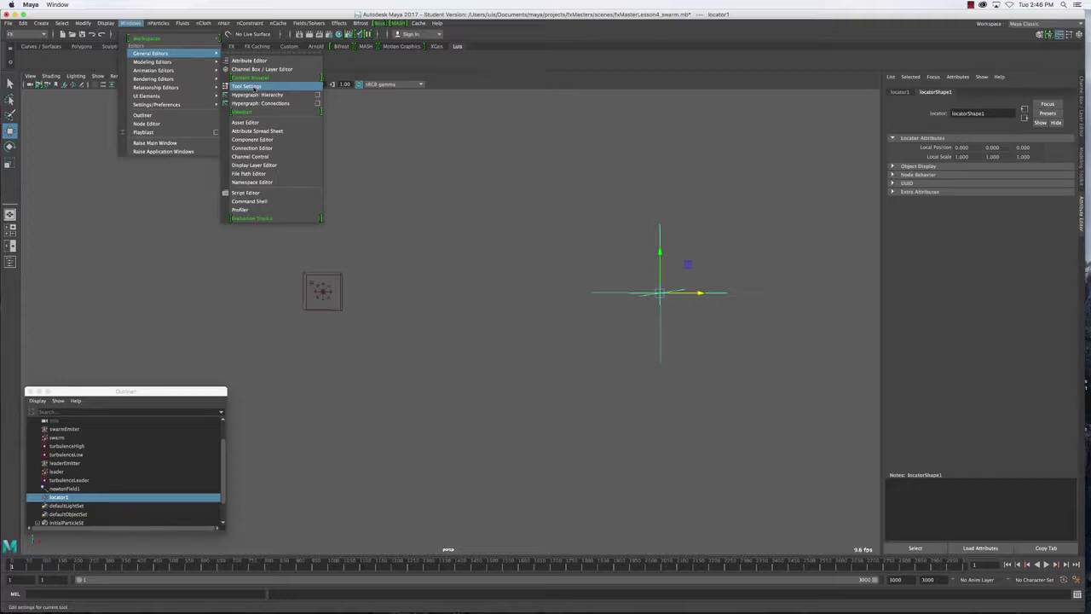
pyautogui.click(250, 156)
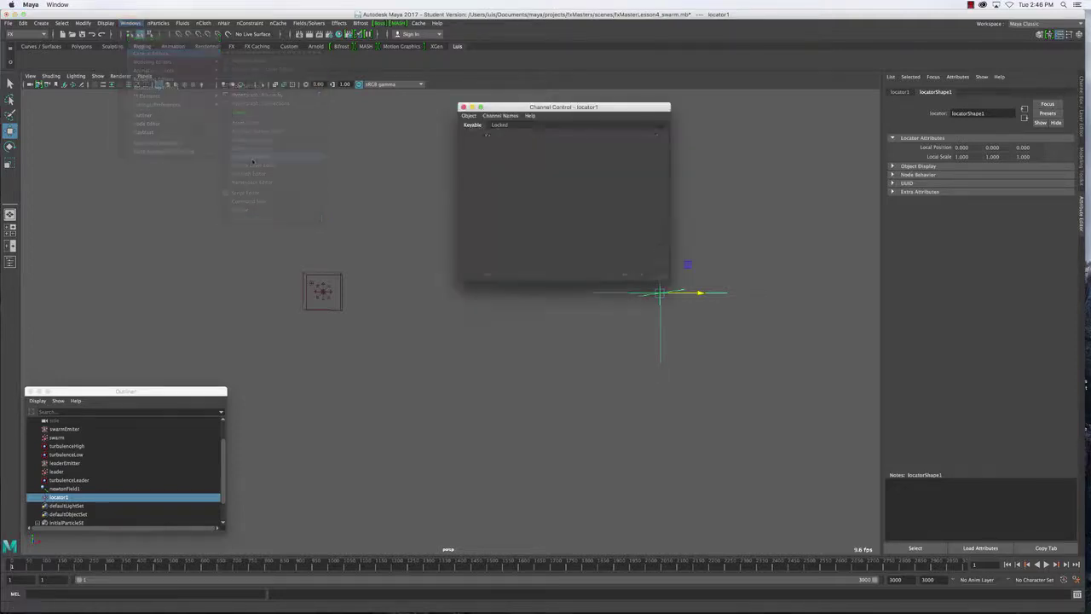
pyautogui.moveTo(511, 107); pyautogui.dragTo(337, 77)
pyautogui.moveTo(308, 117); pyautogui.dragTo(309, 128)
pyautogui.click(332, 245)
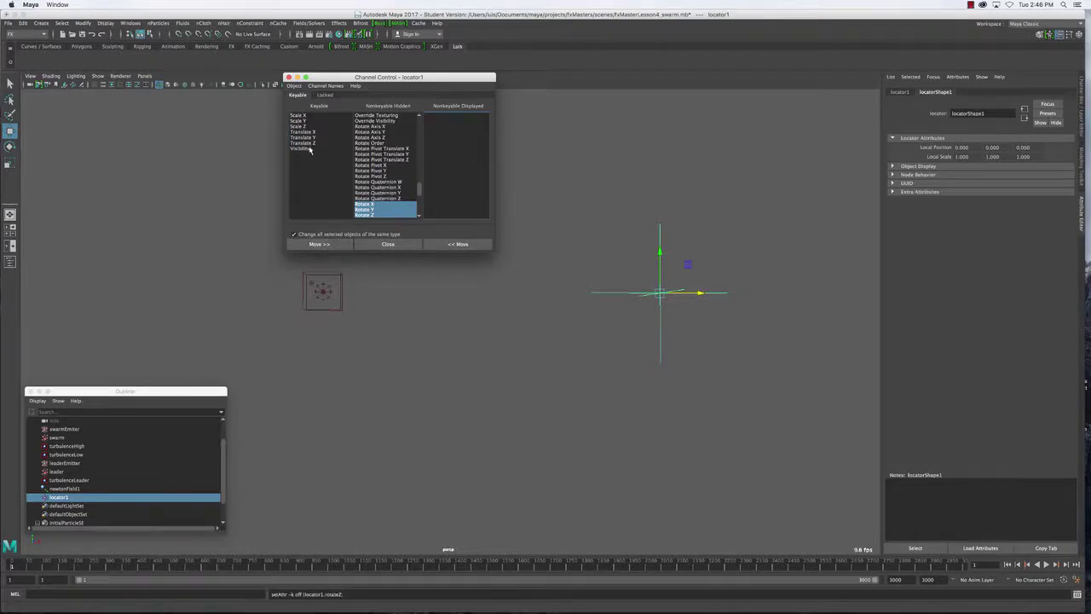
pyautogui.moveTo(306, 115); pyautogui.dragTo(310, 154)
pyautogui.click(319, 245)
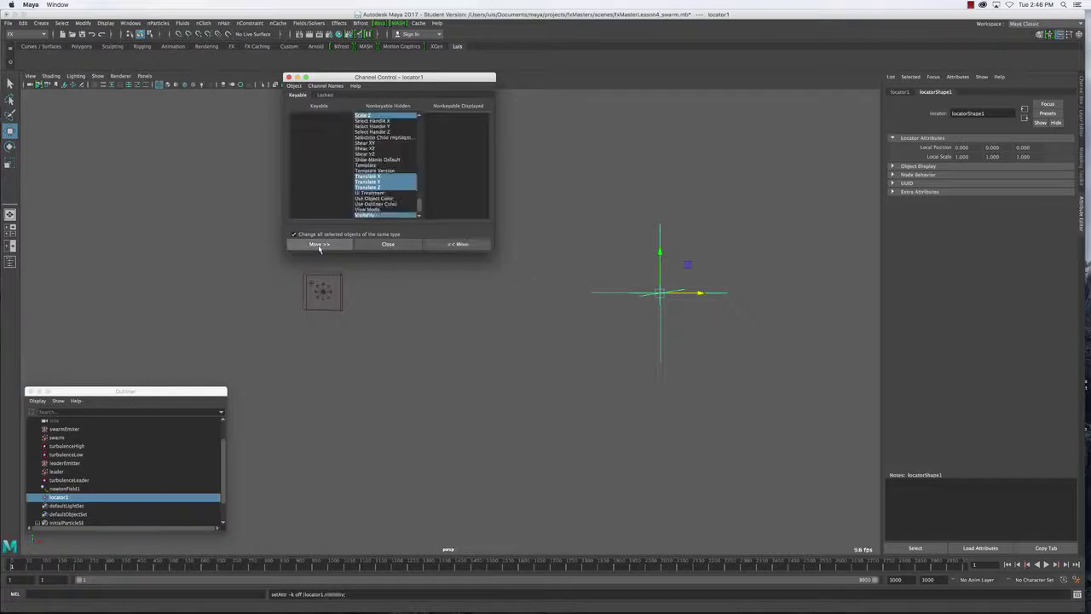
pyautogui.click(388, 245)
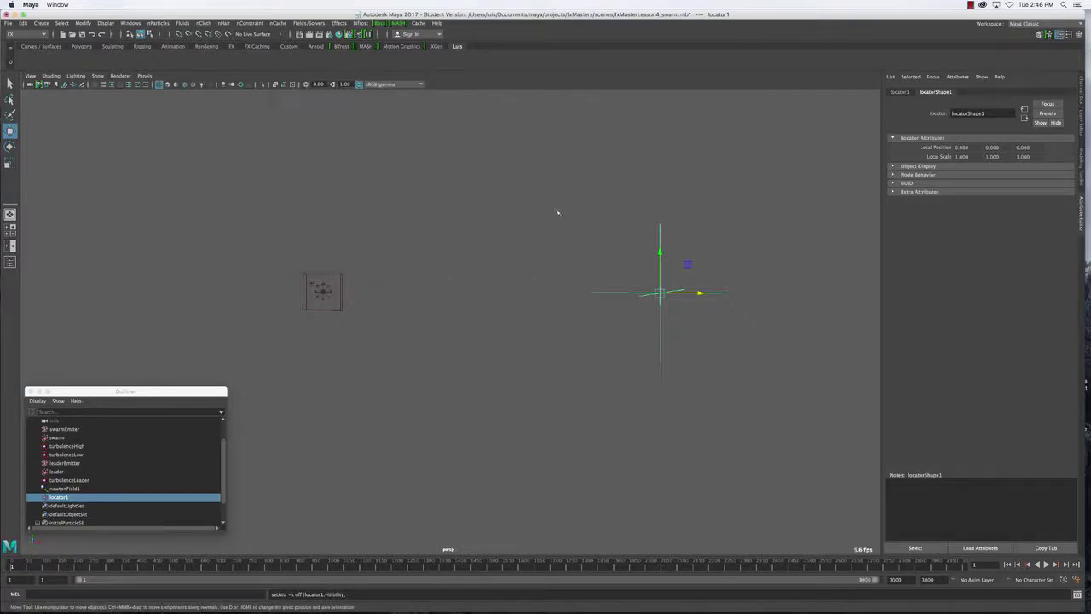
# Add a keyable float attribute swarmCount to the locator with minimum 0 and default 150000.
pyautogui.click(1081, 98)
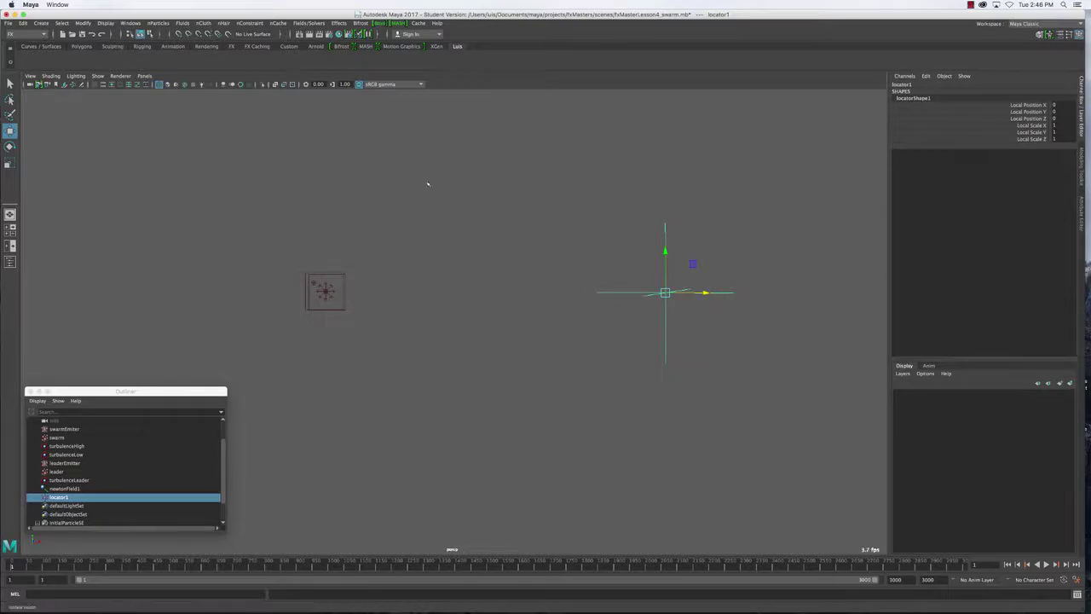
pyautogui.click(83, 23)
pyautogui.click(106, 179)
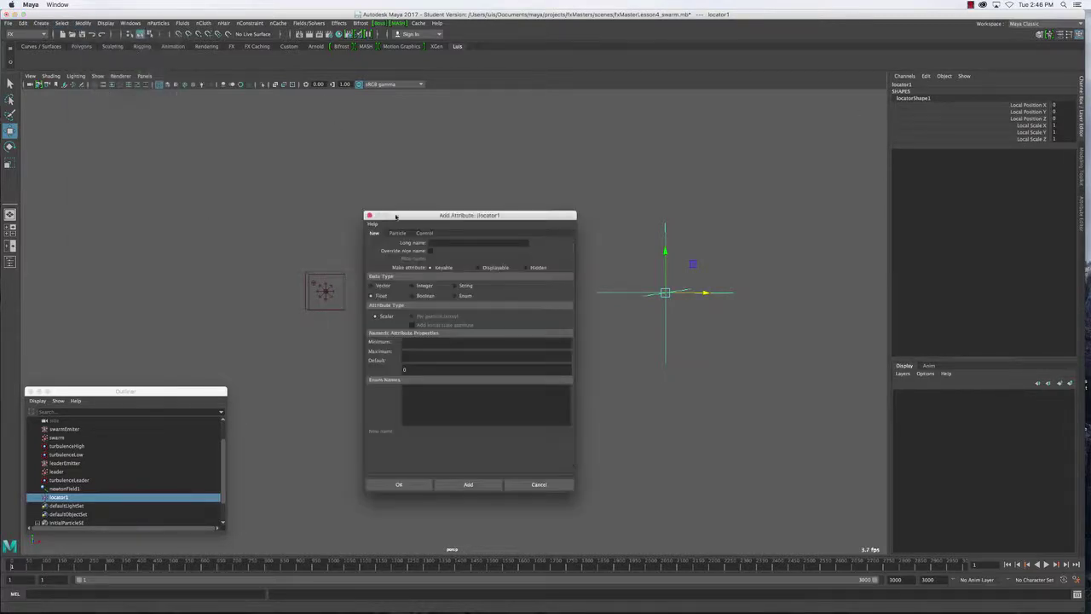
pyautogui.moveTo(410, 212); pyautogui.dragTo(326, 30)
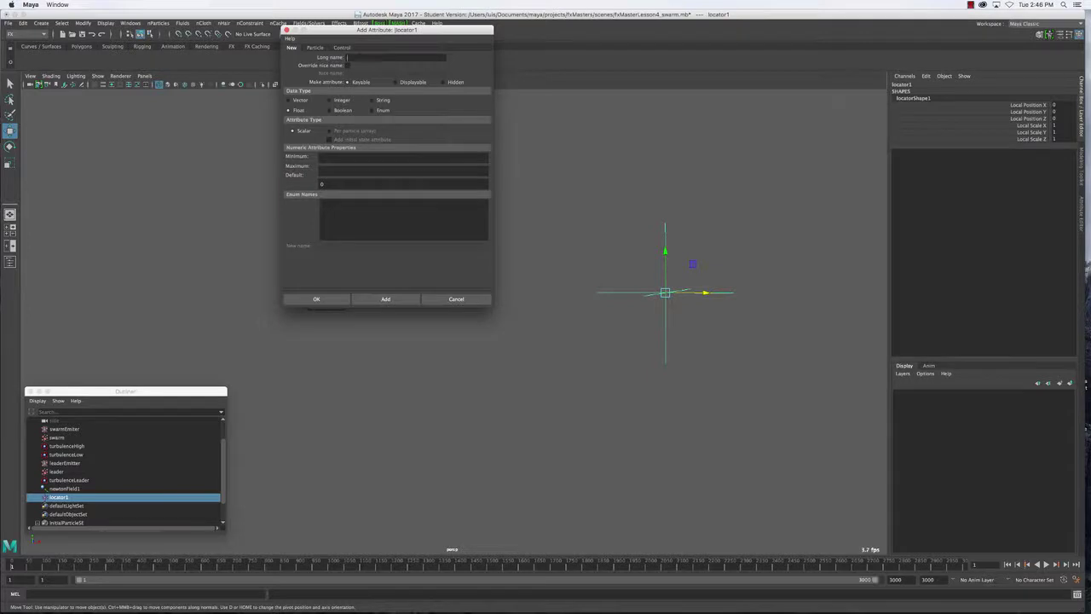
pyautogui.write('swarmS')
pyautogui.press('BackSpace')
pyautogui.press('BackSpace')
pyautogui.write('C')
pyautogui.click(358, 156)
pyautogui.write('0')
pyautogui.write('150000')
pyautogui.click(386, 298)
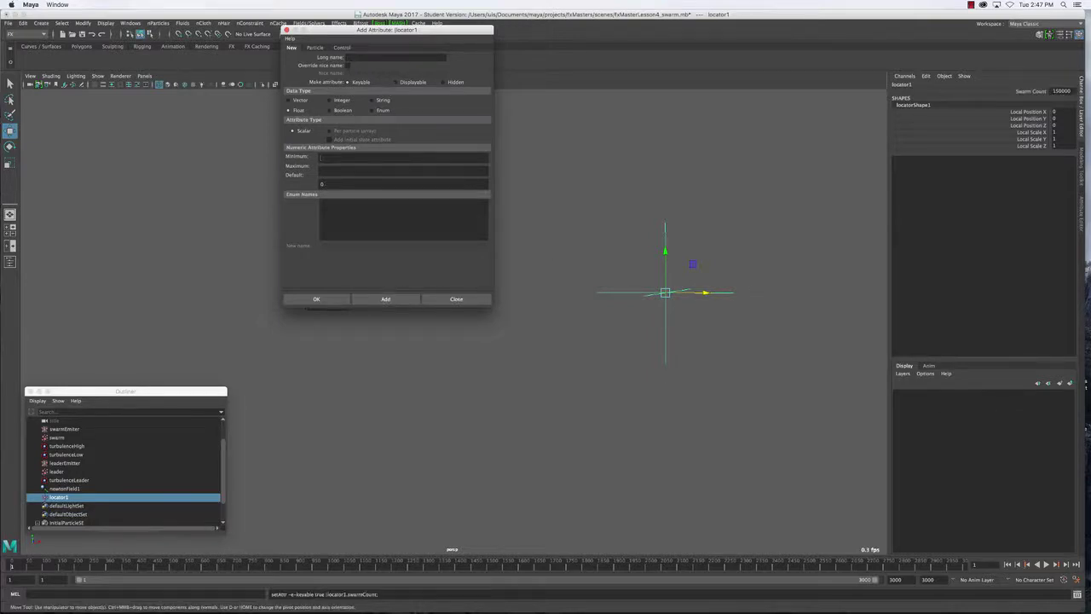
# Add two keyable float attributes to the locator: leaderCount with default 6 and swarmTurbHigh with default 25.
pyautogui.write('leaderCount')
pyautogui.click(386, 299)
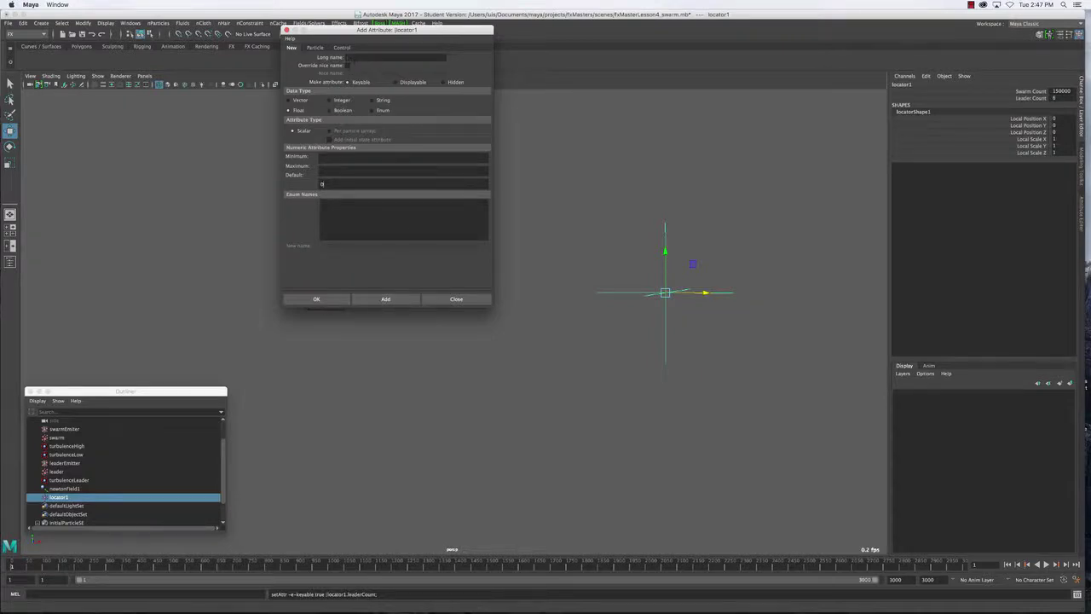
pyautogui.write('turb')
pyautogui.write('swarmTurbHigh')
pyautogui.doubleClick(369, 60)
pyautogui.press('super+c')
pyautogui.click(341, 157)
pyautogui.click(386, 298)
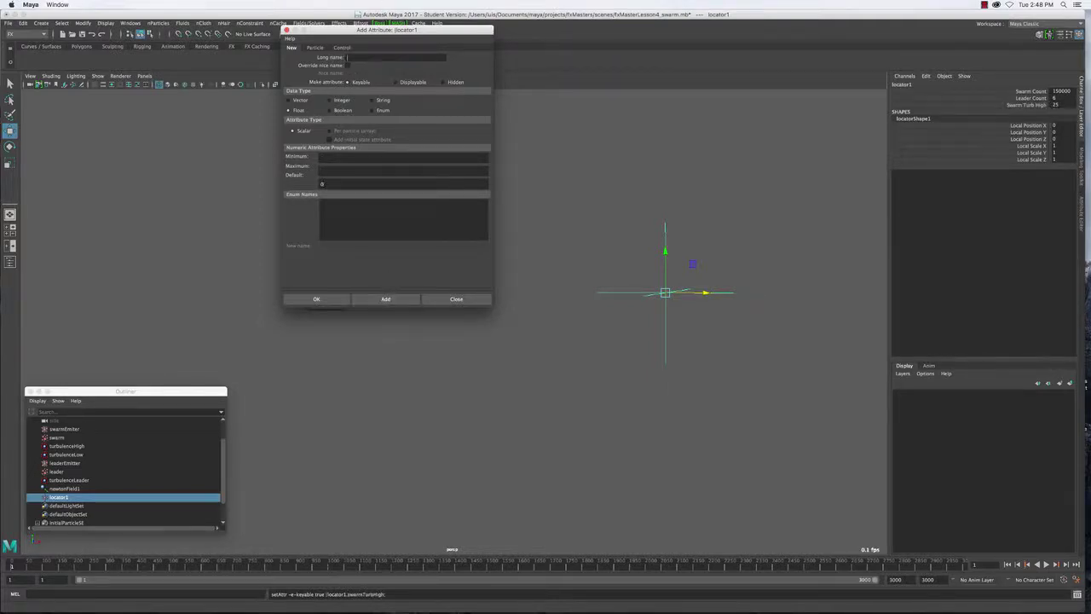
# Add a keyable float attribute swarmTurbLow to the locator with default 25.
pyautogui.press('super+v')
pyautogui.press('BackSpace')
pyautogui.press('BackSpace')
pyautogui.press('BackSpace')
pyautogui.press('BackSpace')
pyautogui.write('Low')
pyautogui.press('Tab')
pyautogui.press('Tab')
pyautogui.write('25')
pyautogui.click(385, 298)
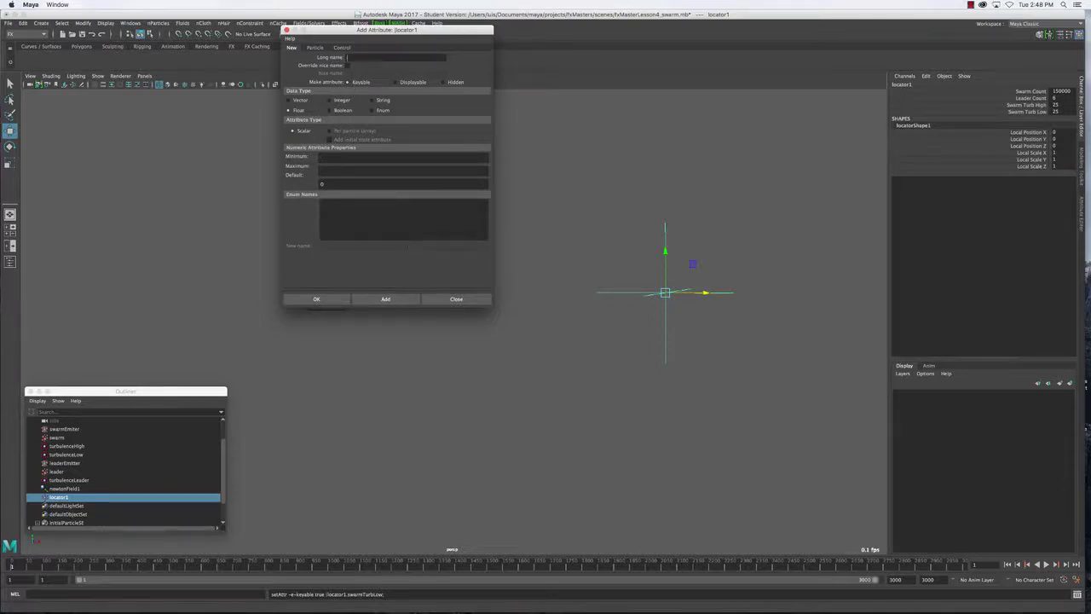
# Add a keyable float attribute leaderTurb to the locator with minimum 0 and default 50.
pyautogui.write('leader')
pyautogui.write('Tail')
pyautogui.doubleClick(322, 184)
pyautogui.write('33')
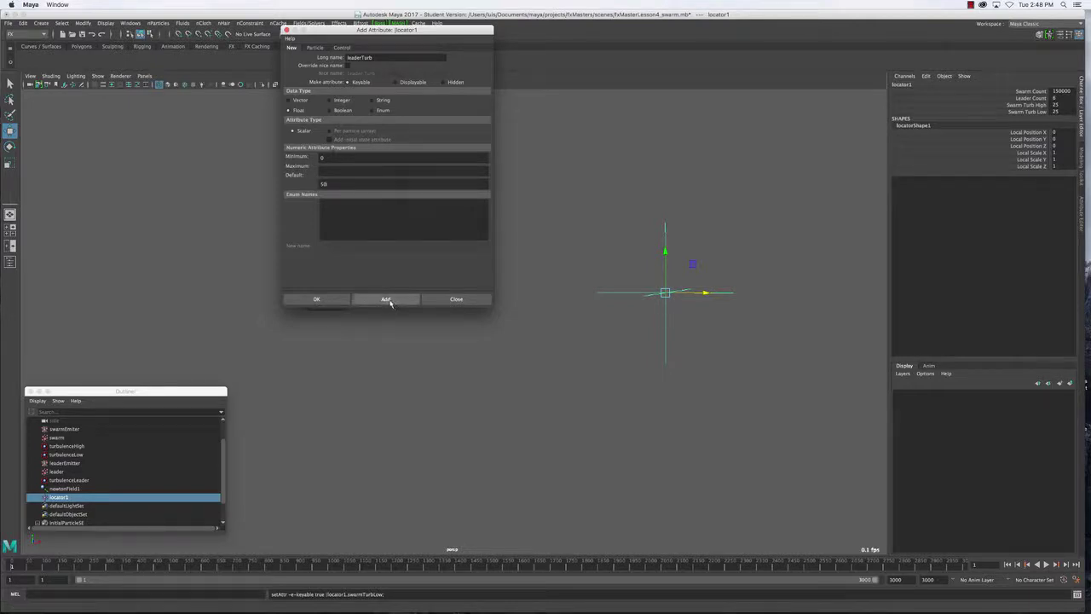
pyautogui.click(386, 299)
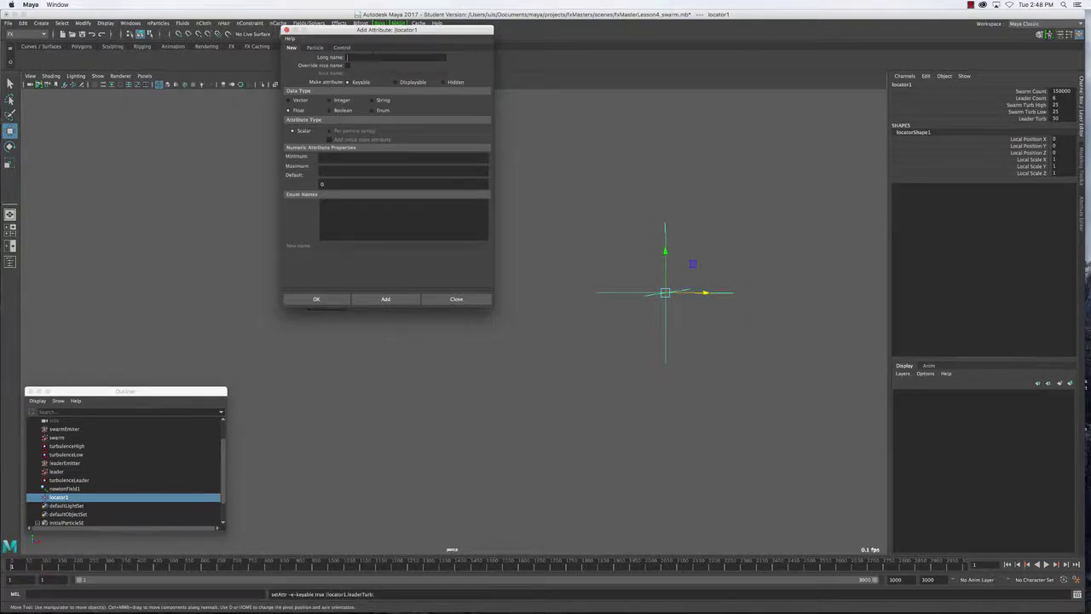
# Add a keyable float attribute leaderSeparation to the locator with default 35.
pyautogui.write('leade')
pyautogui.write('rSe')
pyautogui.write('pa')
pyautogui.write('ratio')
pyautogui.write('15')
pyautogui.click(398, 301)
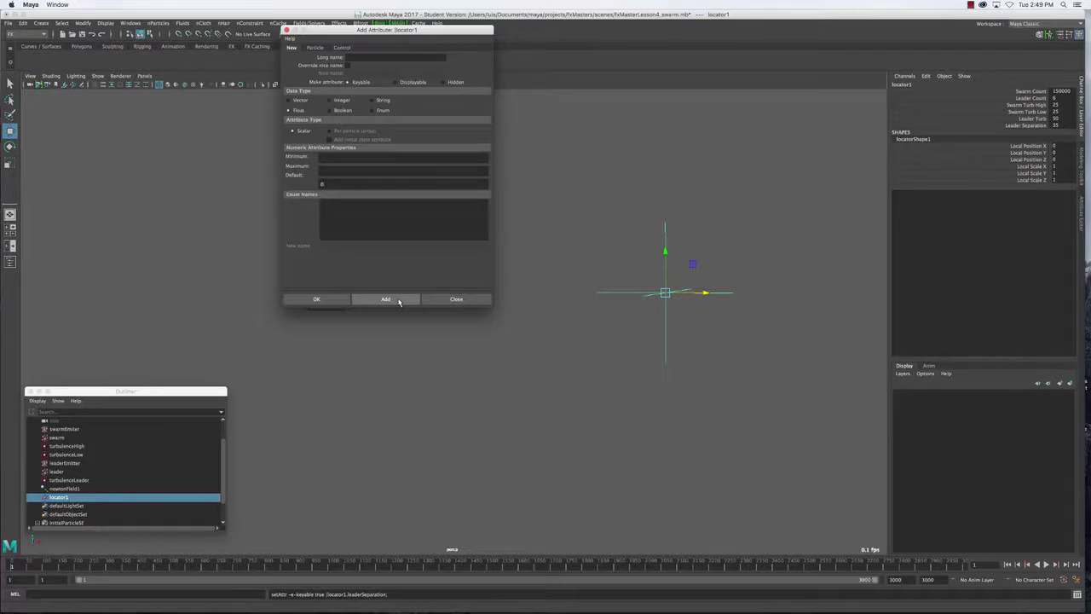
# Add a keyable float attribute swarmGoalWeight to the locator with default 0.5 and close the Add Attribute dialog.
pyautogui.click(348, 57)
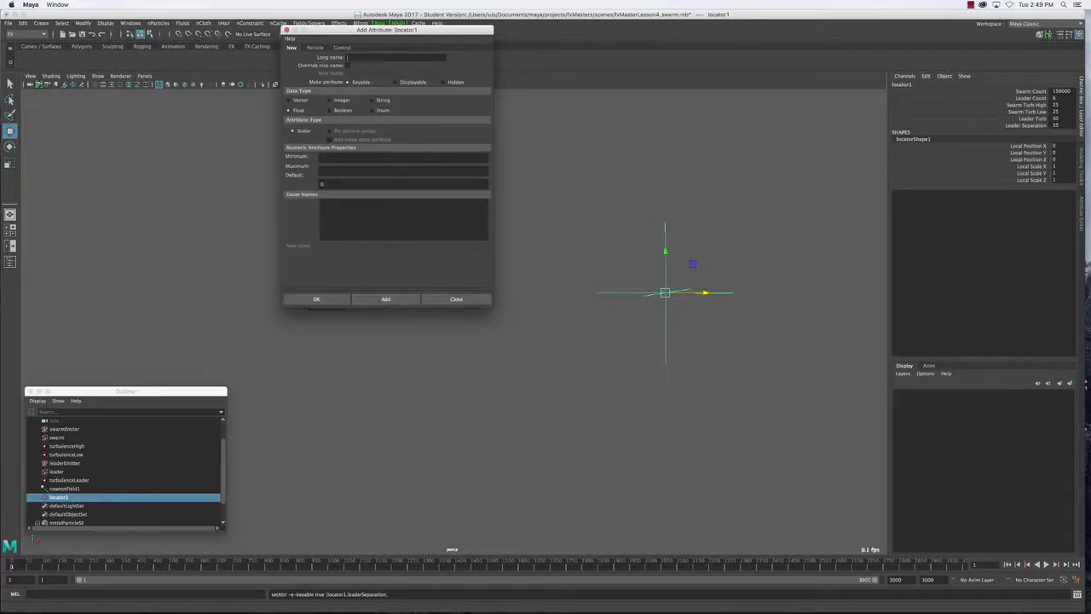
pyautogui.write('swarmGoalWeight')
pyautogui.click(321, 157)
pyautogui.click(373, 298)
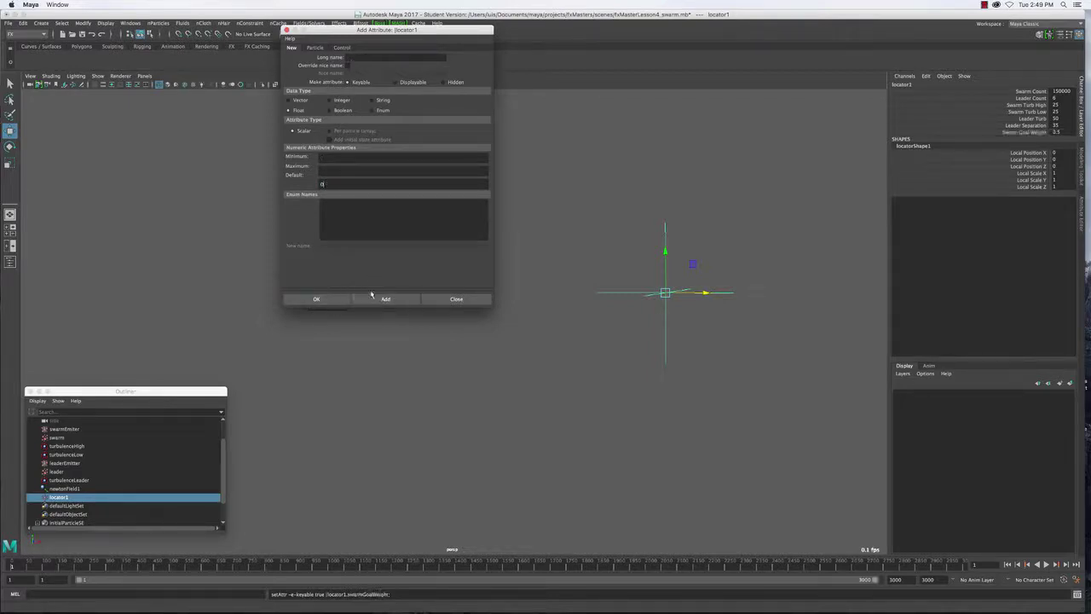
pyautogui.click(457, 298)
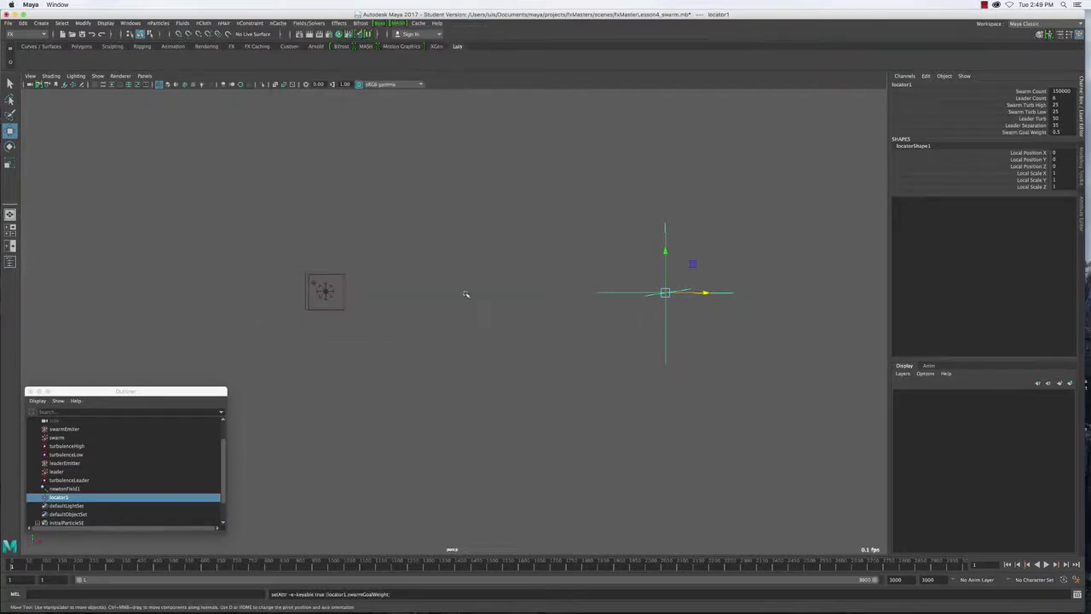
pyautogui.keyDown('alt'); pyautogui.moveTo(517, 409); pyautogui.dragTo(534, 395, button='middle'); pyautogui.keyUp('alt')
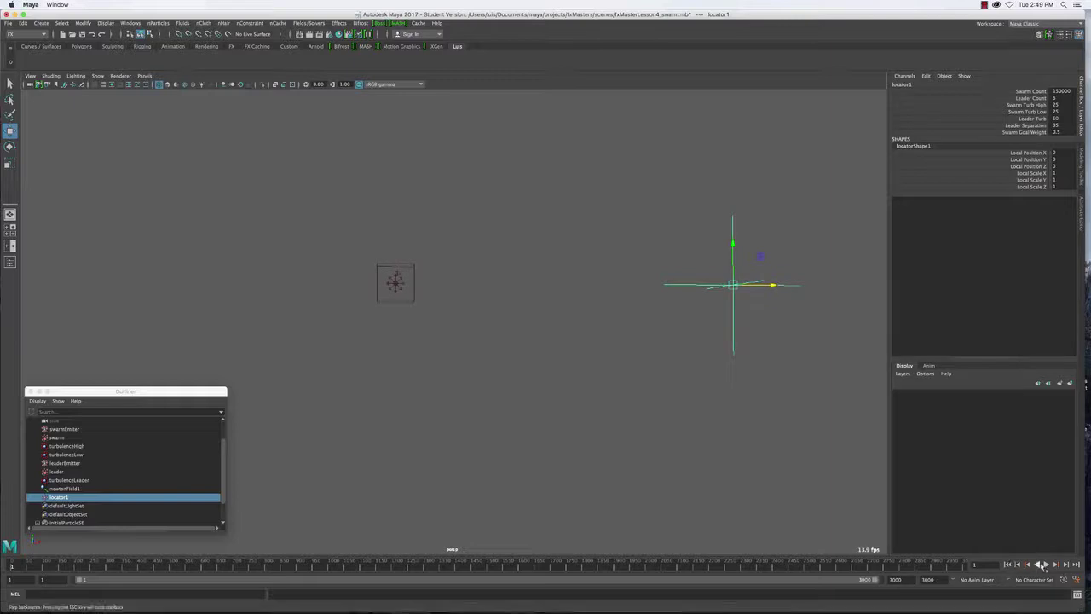
# Play the particle simulation to about frame 161, stop it, and inspect the swarm object's channel values.
pyautogui.click(1046, 564)
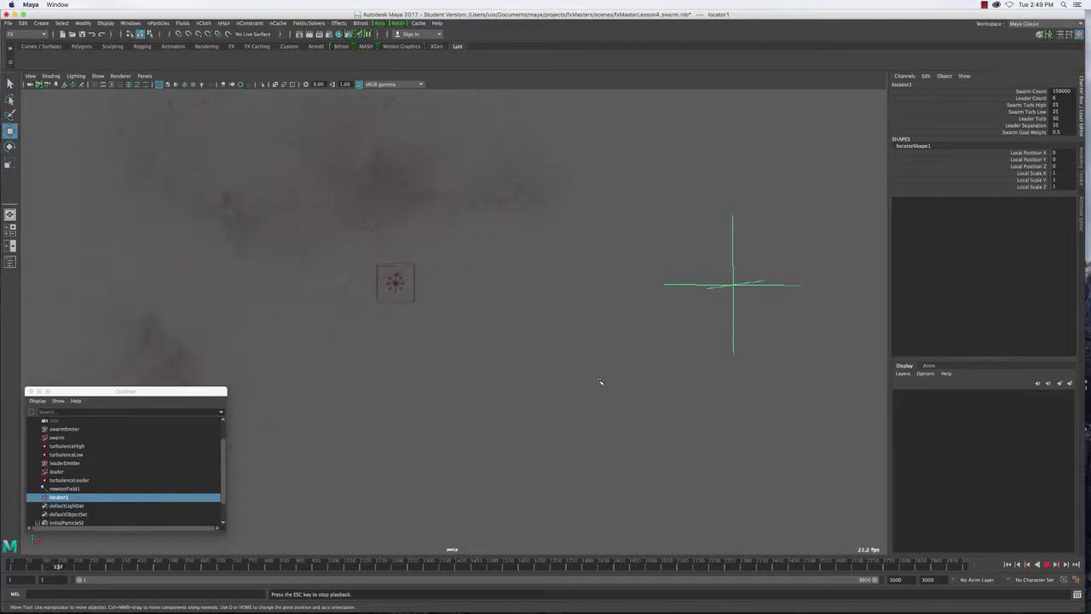
pyautogui.press('Escape')
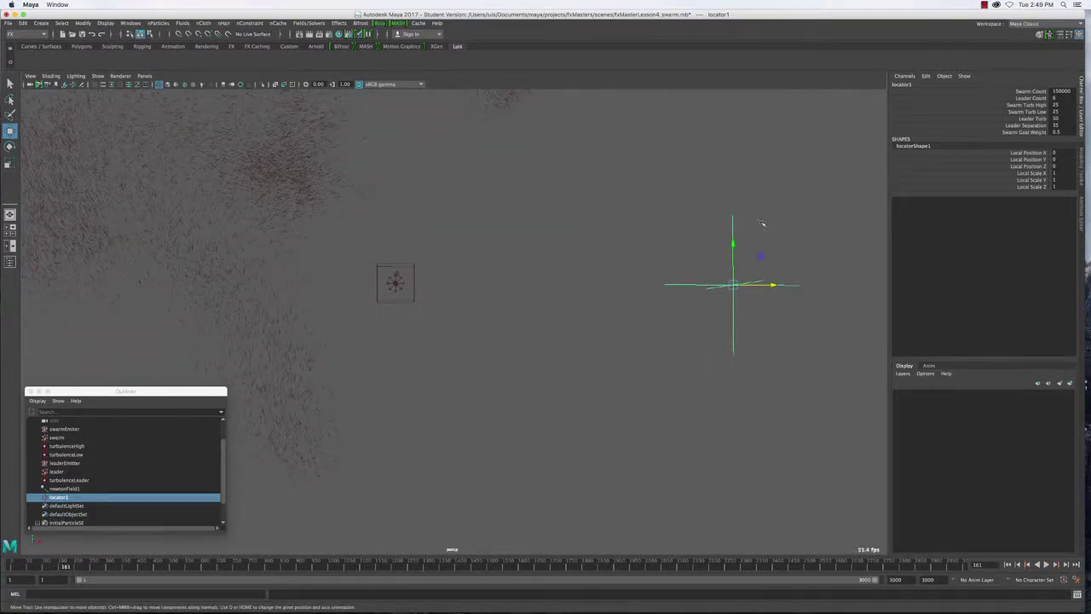
pyautogui.doubleClick(1055, 90)
pyautogui.click(307, 145)
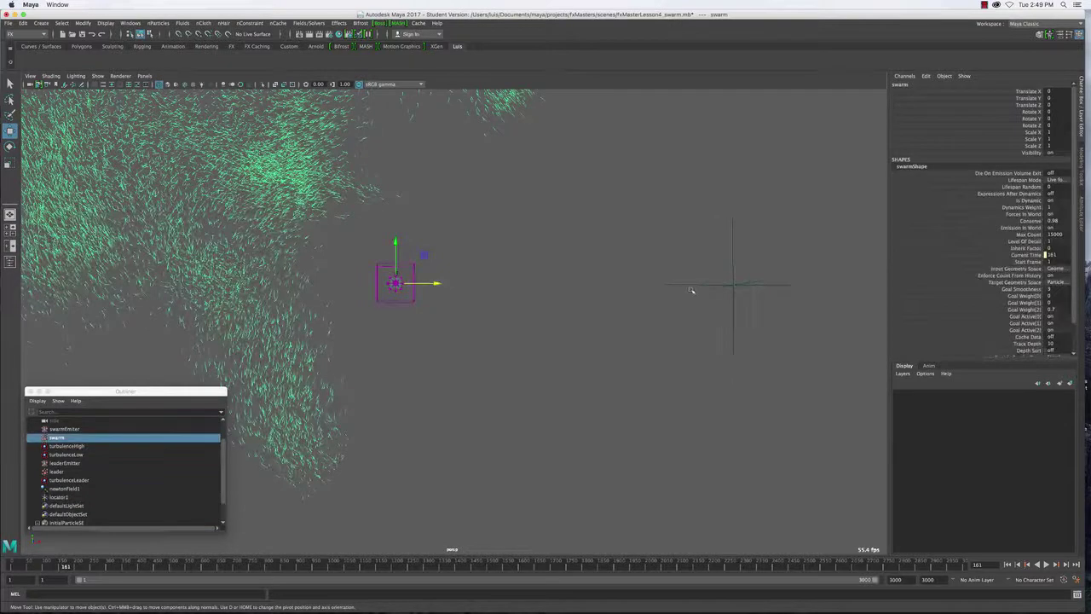
# Select the control locator, open the Connection Editor with it as the source, and move the window clear of the locator.
pyautogui.moveTo(804, 250); pyautogui.dragTo(690, 210)
pyautogui.click(111, 23)
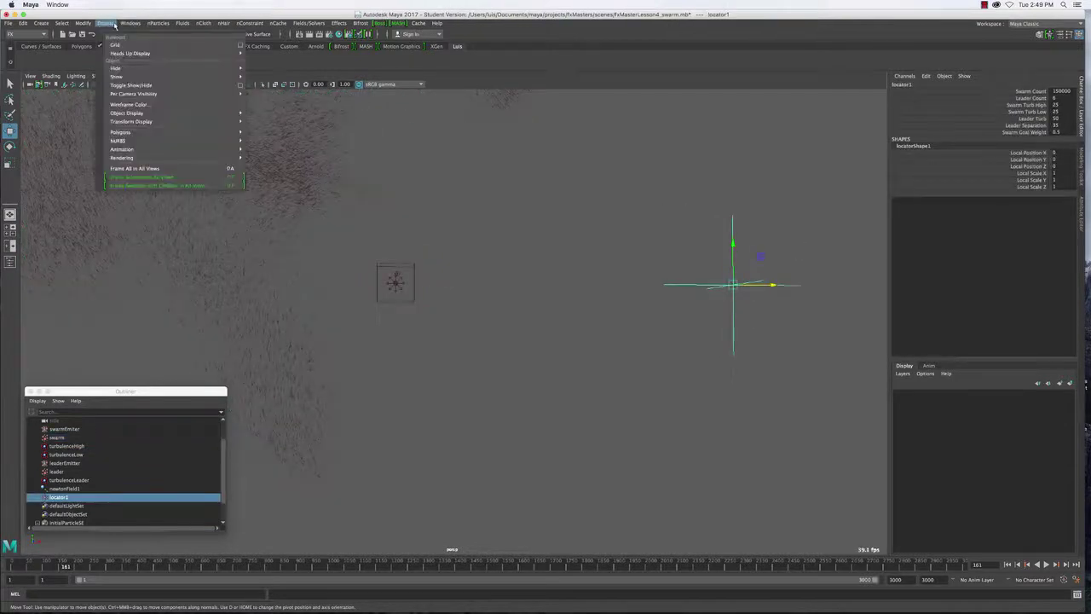
pyautogui.moveTo(130, 23)
pyautogui.moveTo(150, 53)
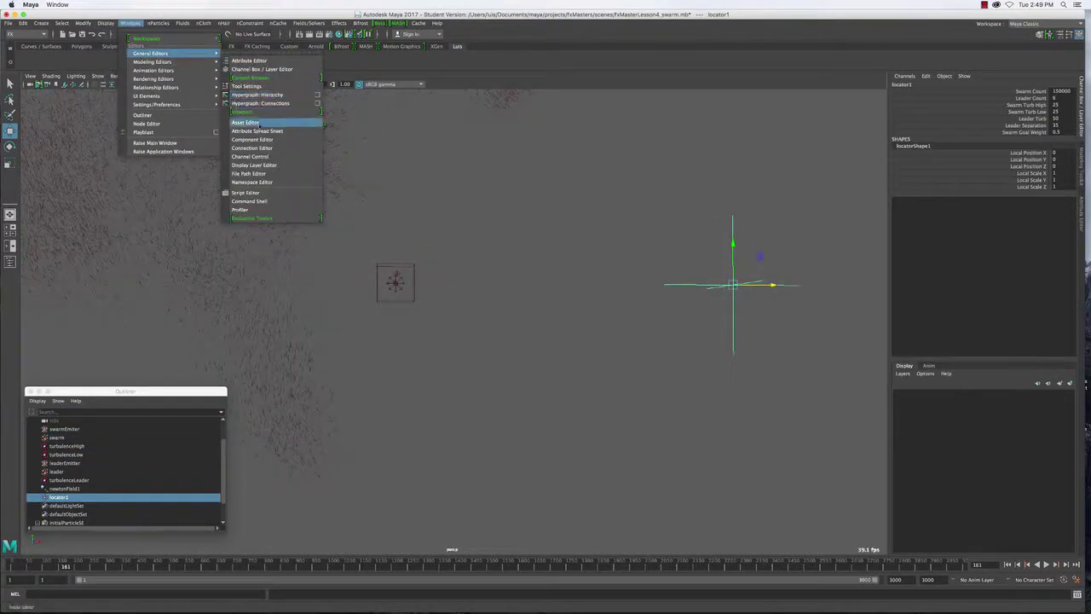
pyautogui.click(252, 147)
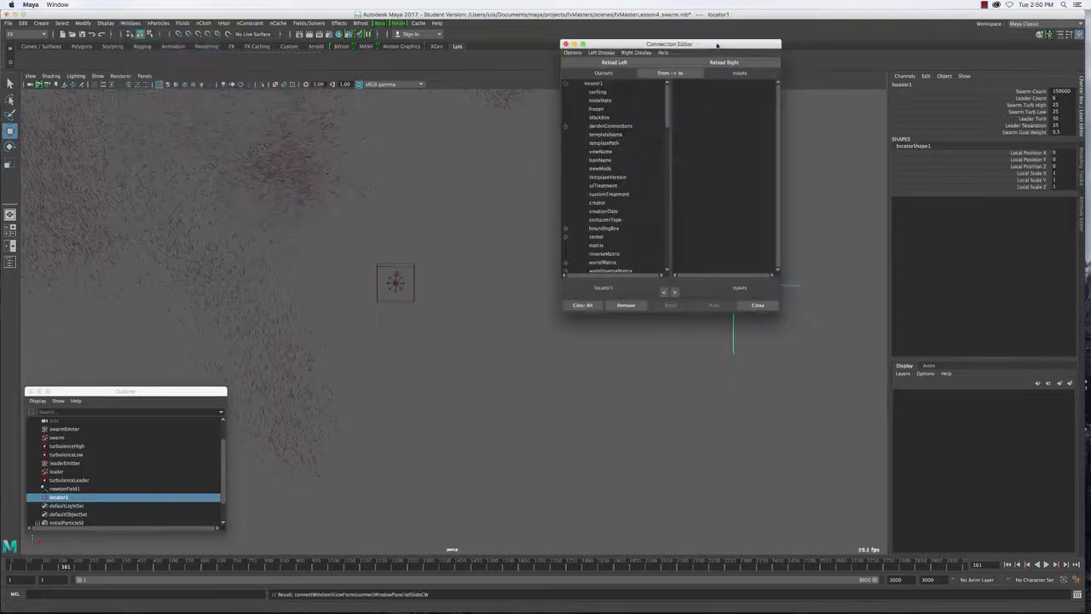
pyautogui.moveTo(717, 45); pyautogui.dragTo(547, 21)
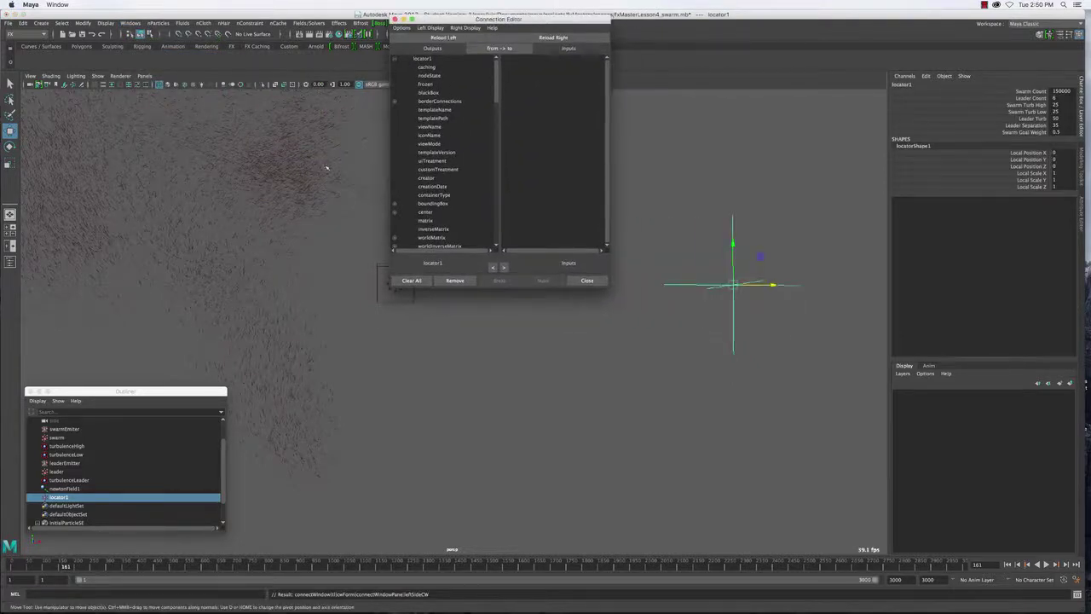
# Load swarmShape as the connection target and connect the locator's swarmCount to its maxCount.
pyautogui.click(288, 149)
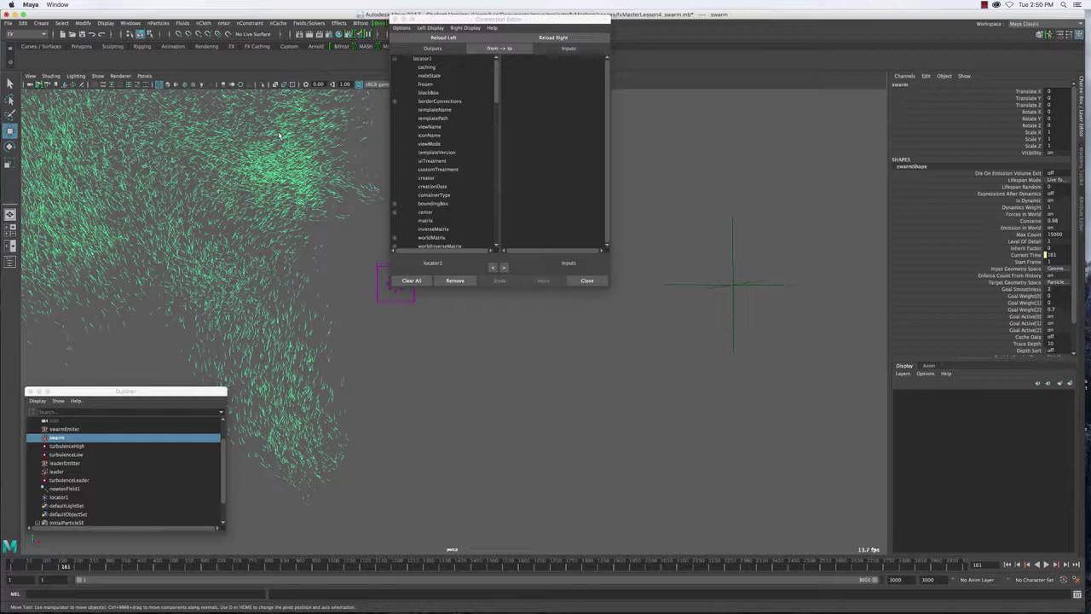
pyautogui.press('Down')
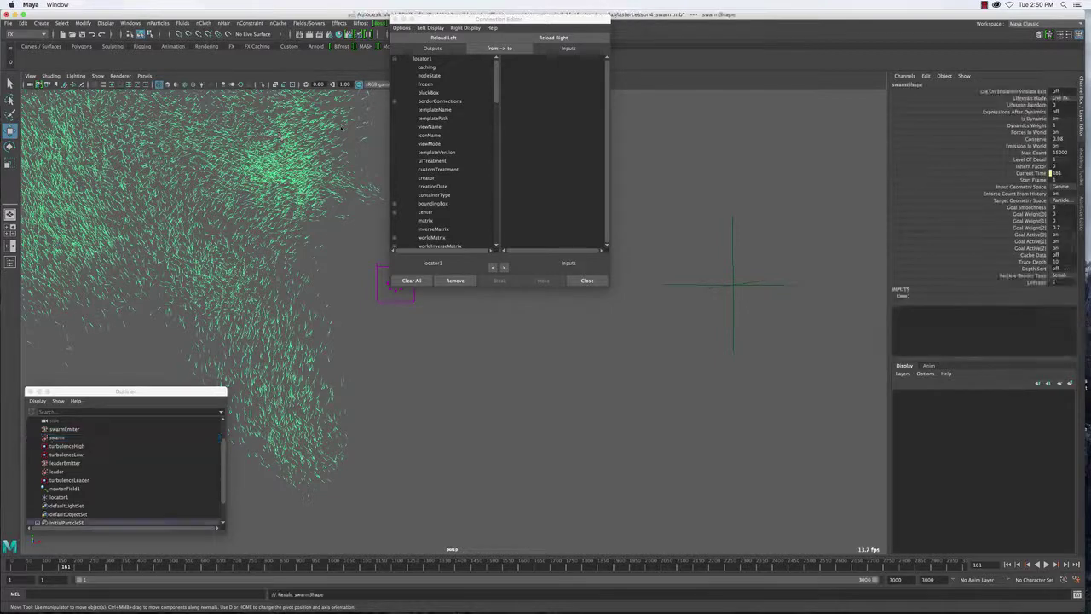
pyautogui.click(553, 37)
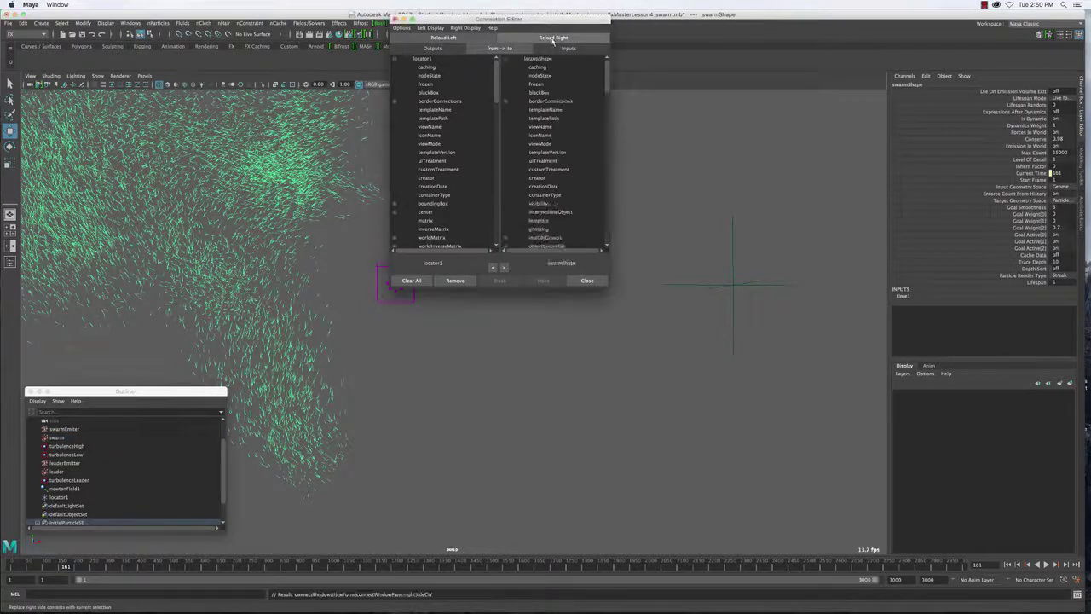
pyautogui.scroll(-10, 455, 162)
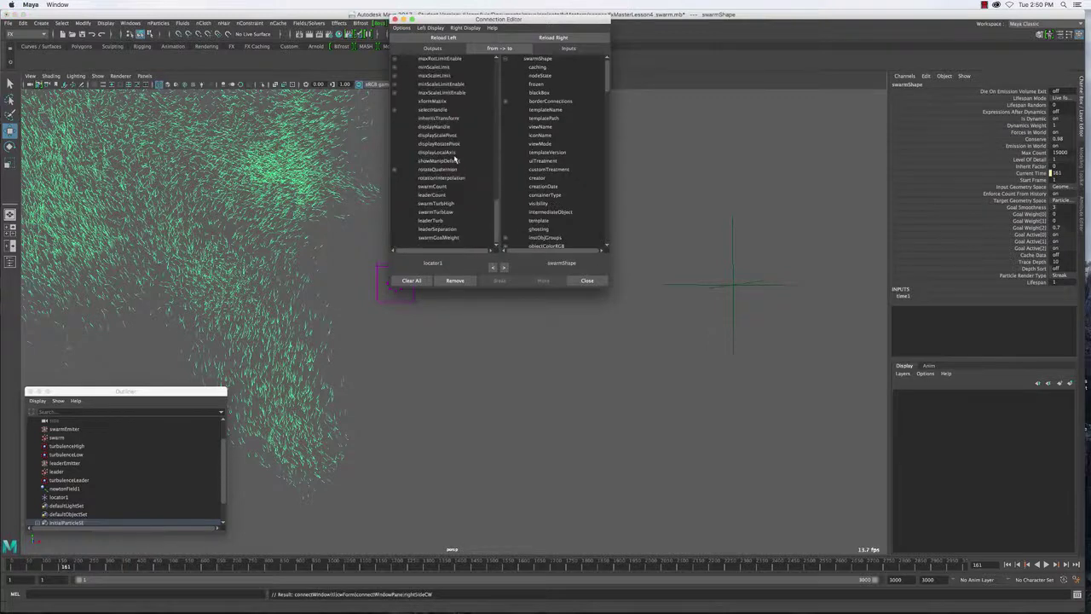
pyautogui.click(437, 188)
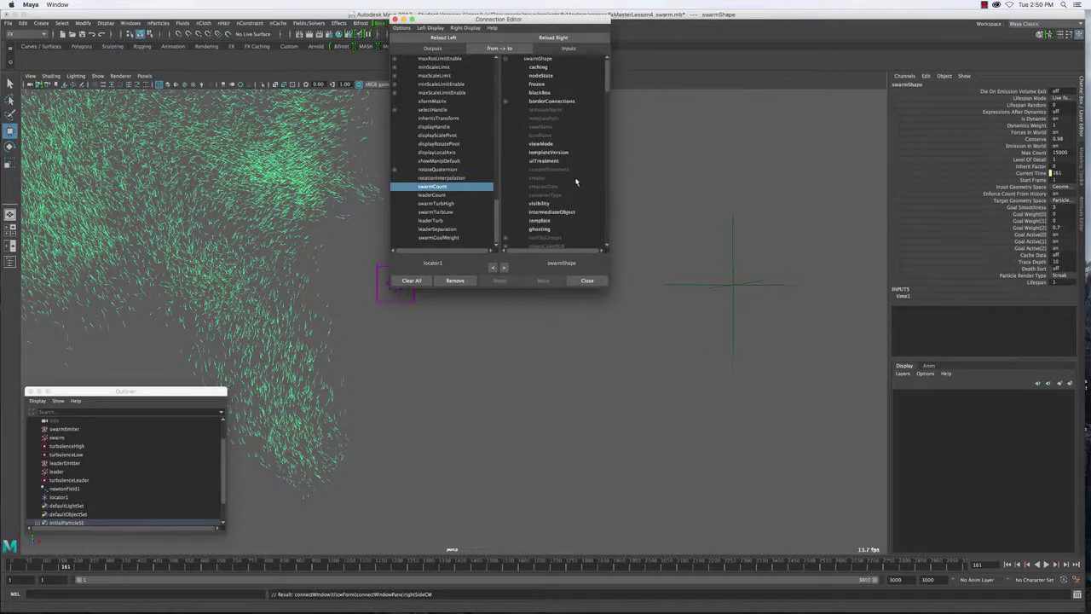
pyautogui.scroll(-5, 576, 181)
pyautogui.scroll(-5, 577, 181)
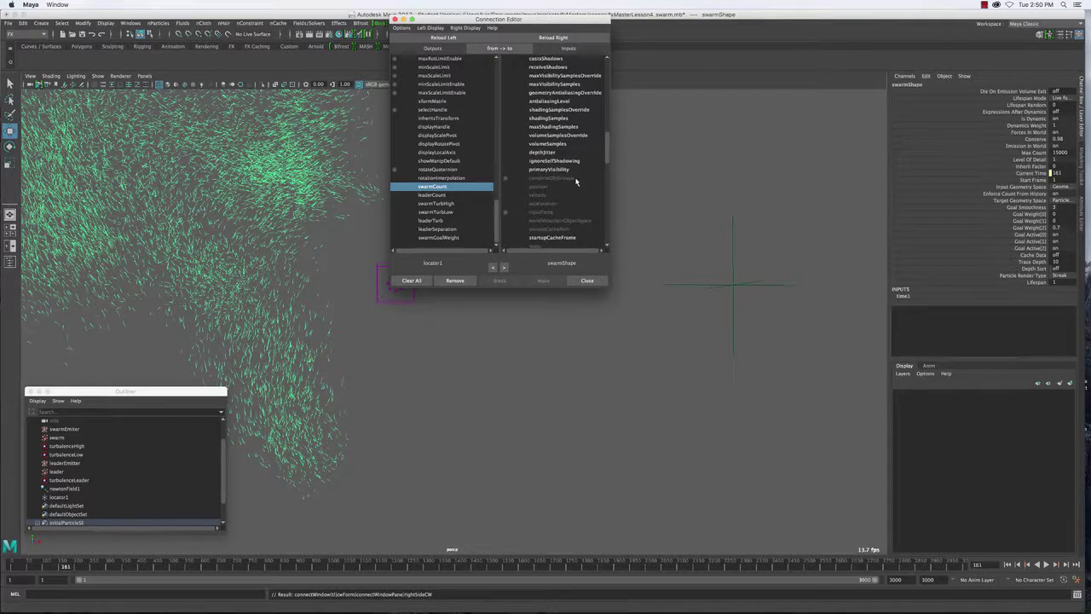
pyautogui.scroll(-3, 577, 181)
pyautogui.scroll(-3, 576, 181)
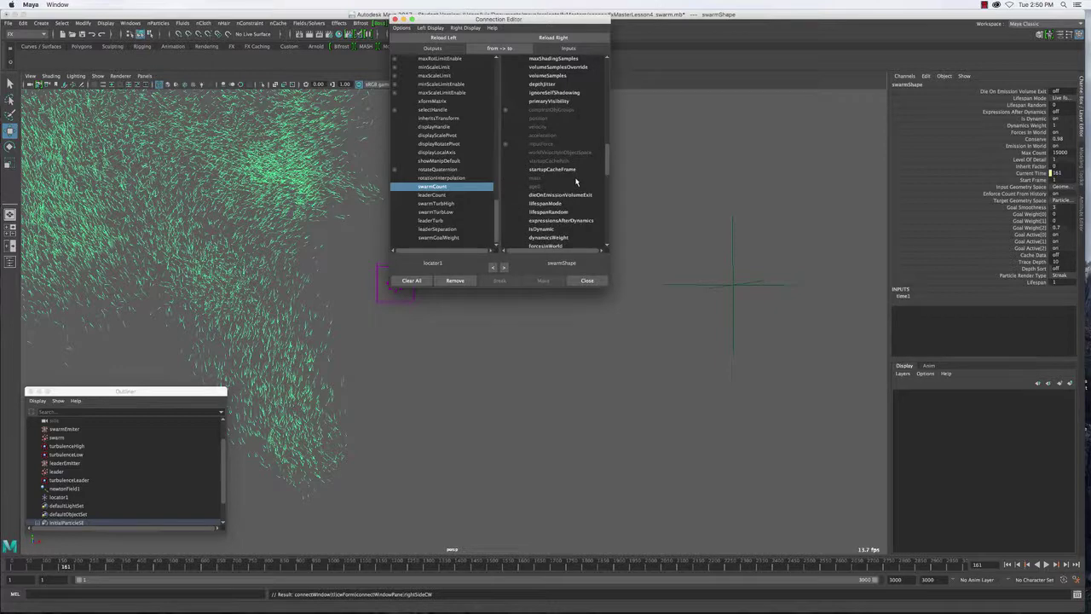
pyautogui.click(550, 205)
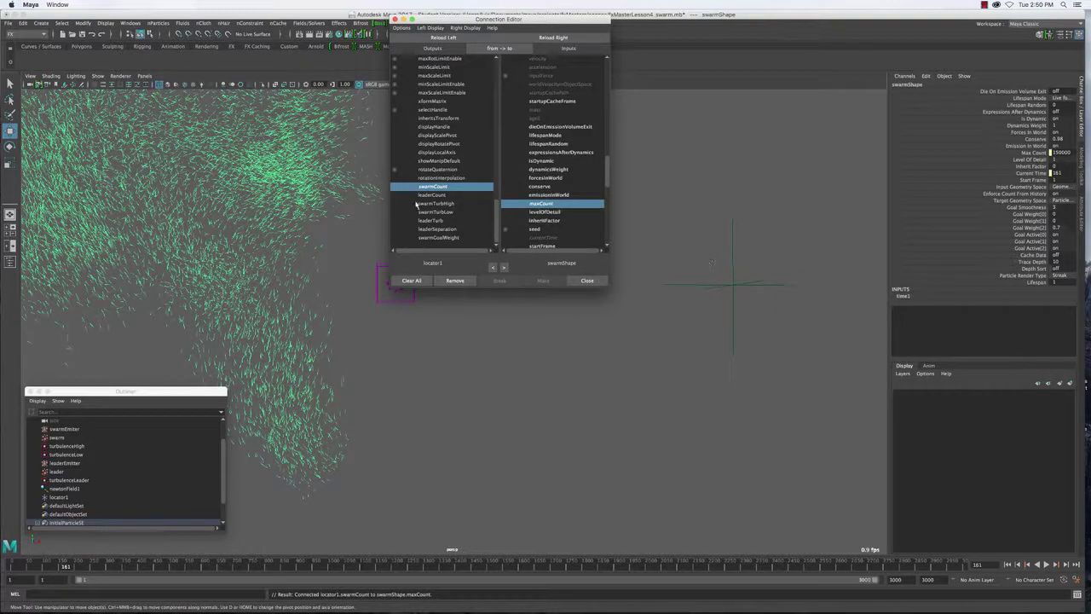
# Load leaderShape as the connection target and connect the locator's swarmCount to its maxCount.
pyautogui.click(59, 472)
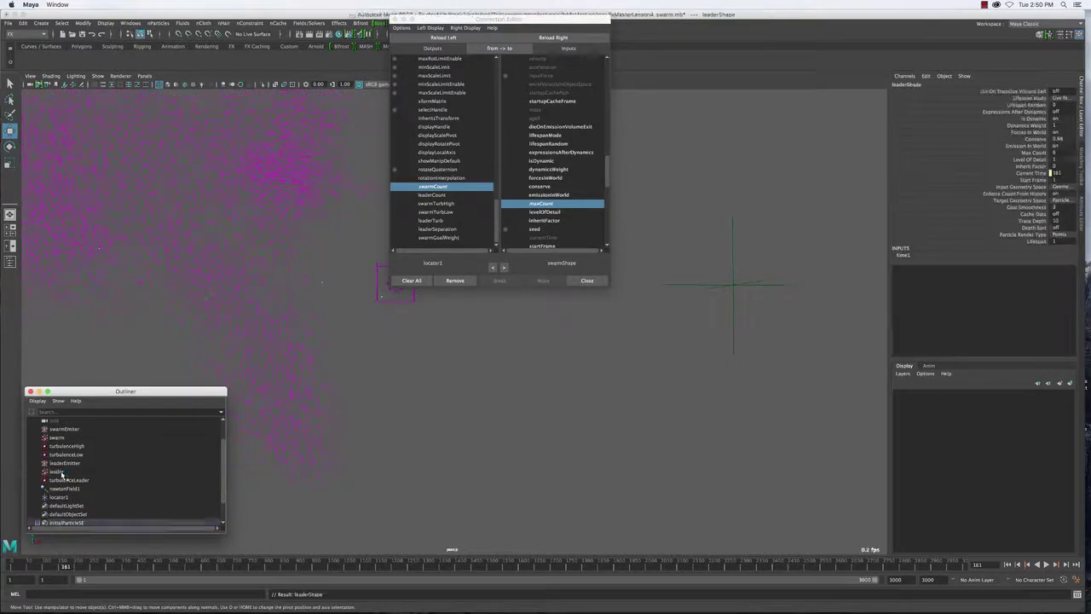
pyautogui.click(575, 38)
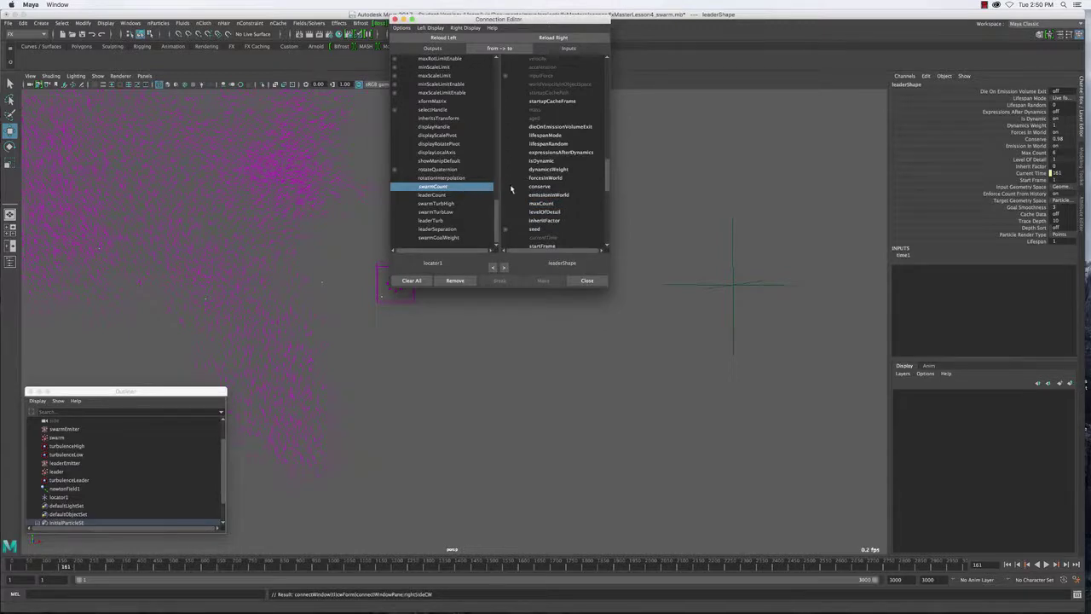
pyautogui.click(542, 204)
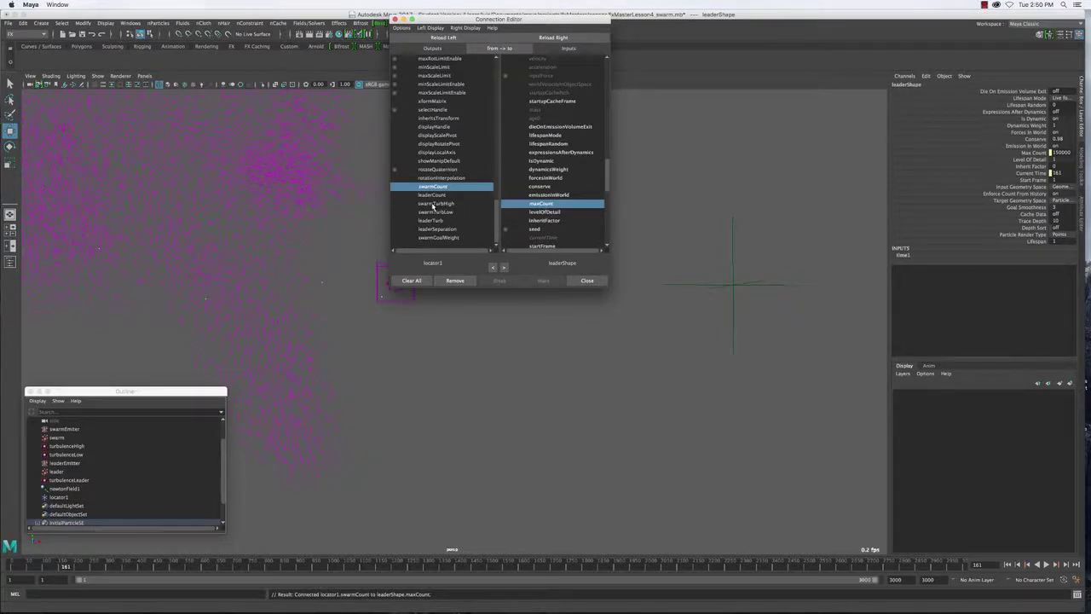
# Load turbulenceHigh as the connection target and connect the locator's swarmTurbHigh to its magnitude.
pyautogui.click(434, 204)
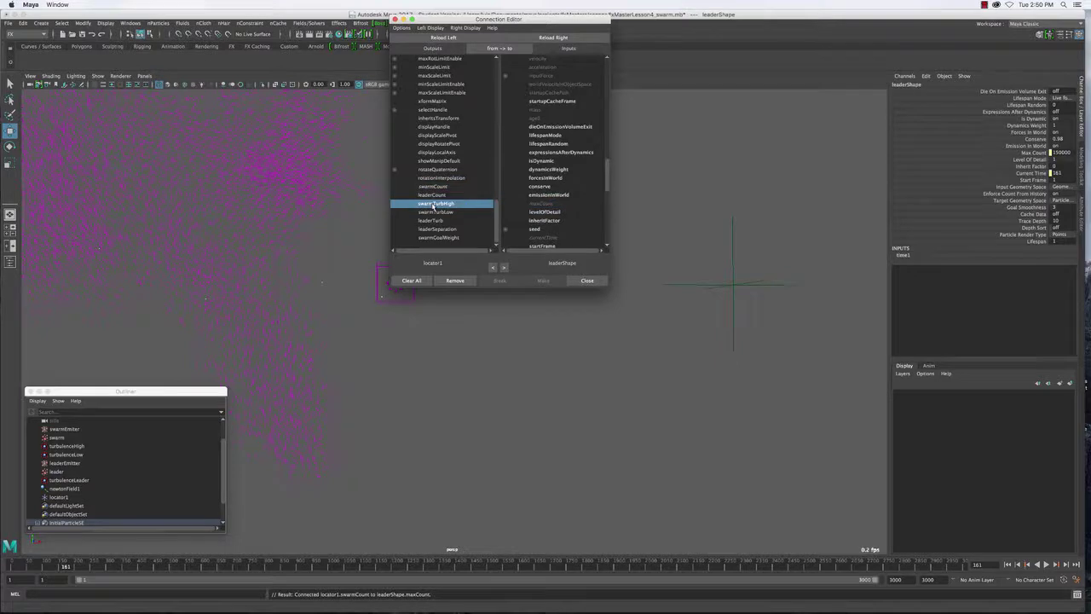
pyautogui.click(75, 446)
pyautogui.click(583, 40)
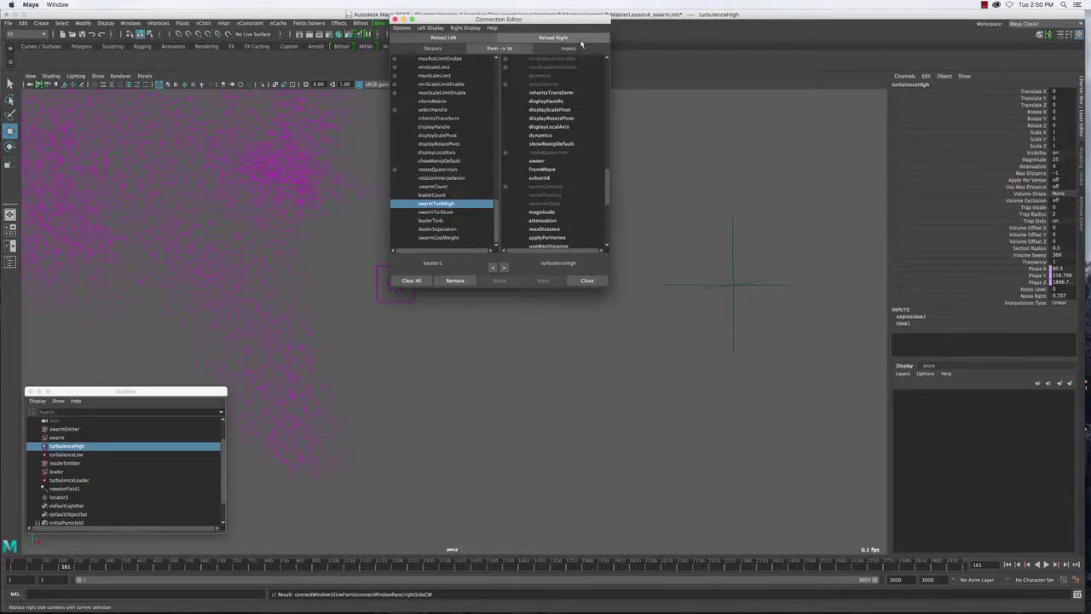
pyautogui.click(537, 212)
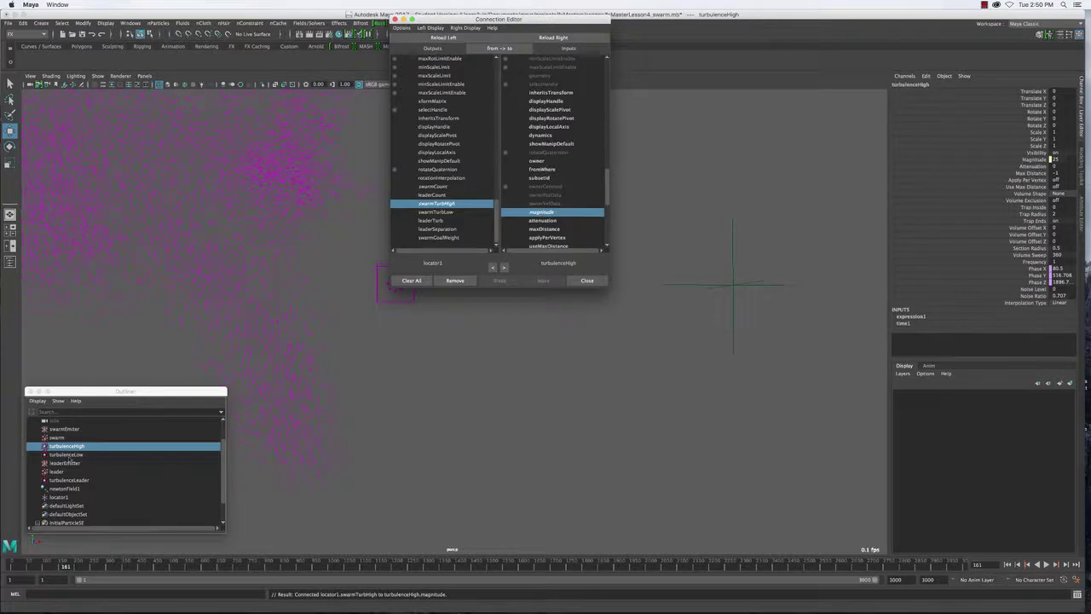
# Load turbulenceLow as the connection target and connect the locator's swarmTurbLow to its magnitude.
pyautogui.click(65, 455)
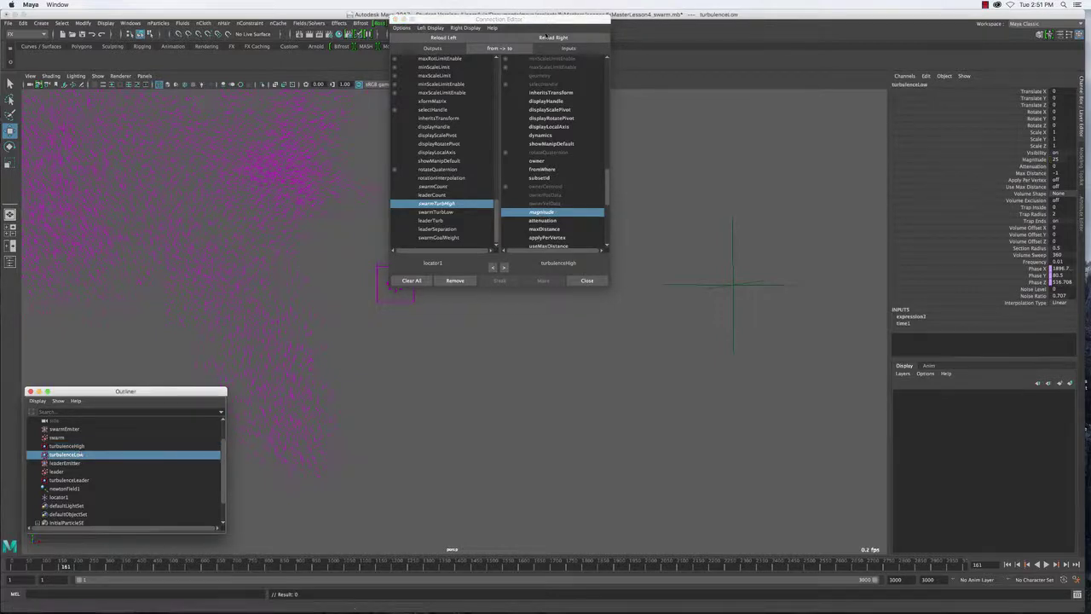
pyautogui.click(552, 38)
pyautogui.click(448, 212)
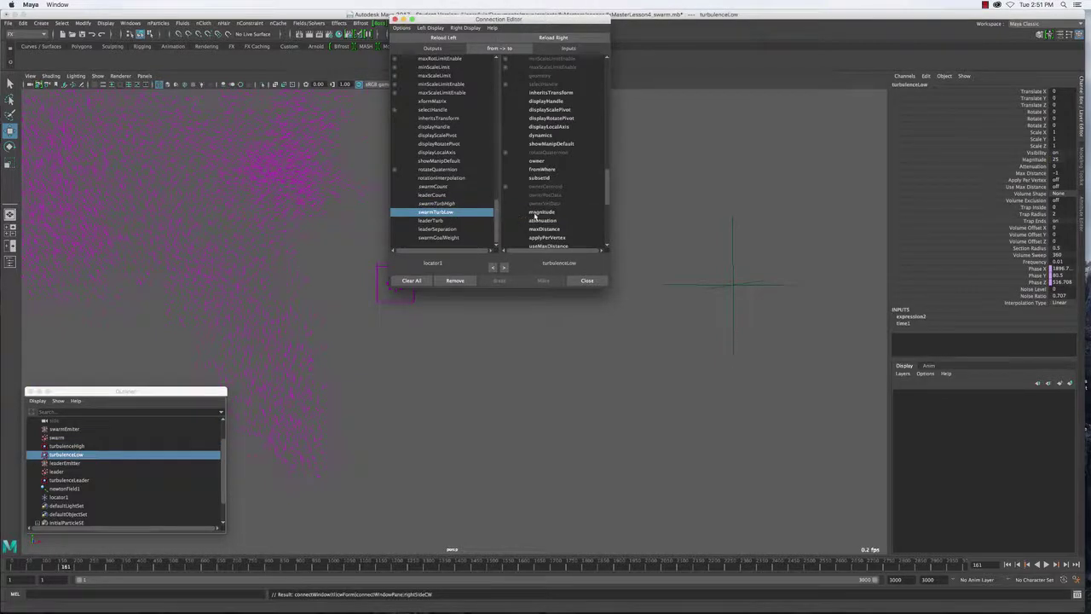
pyautogui.click(535, 213)
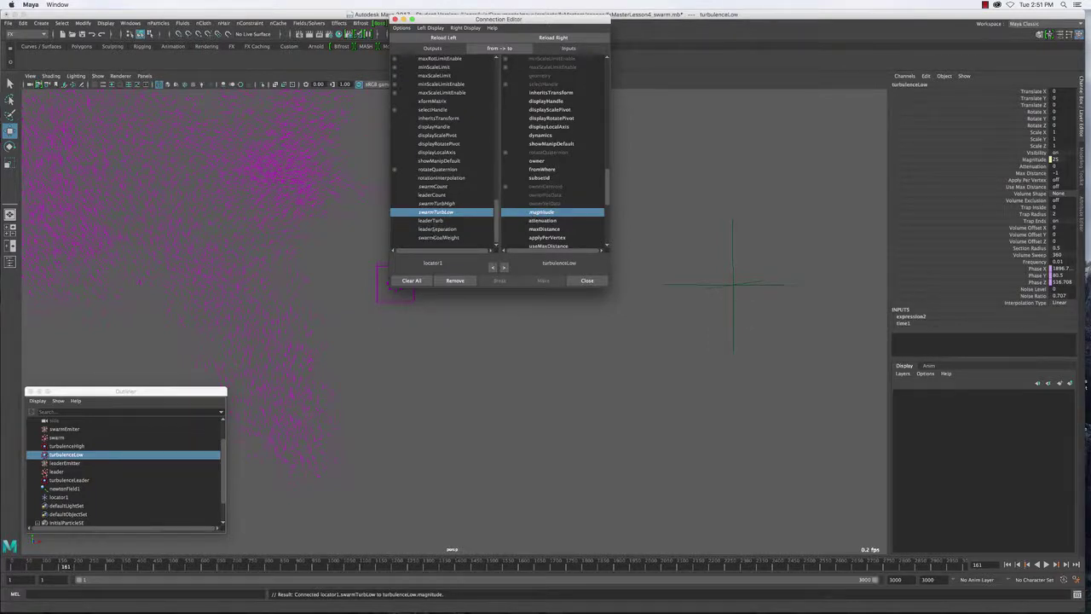
# Load turbulenceLeader as the connection target and connect the locator's leaderTurb to its magnitude.
pyautogui.click(60, 481)
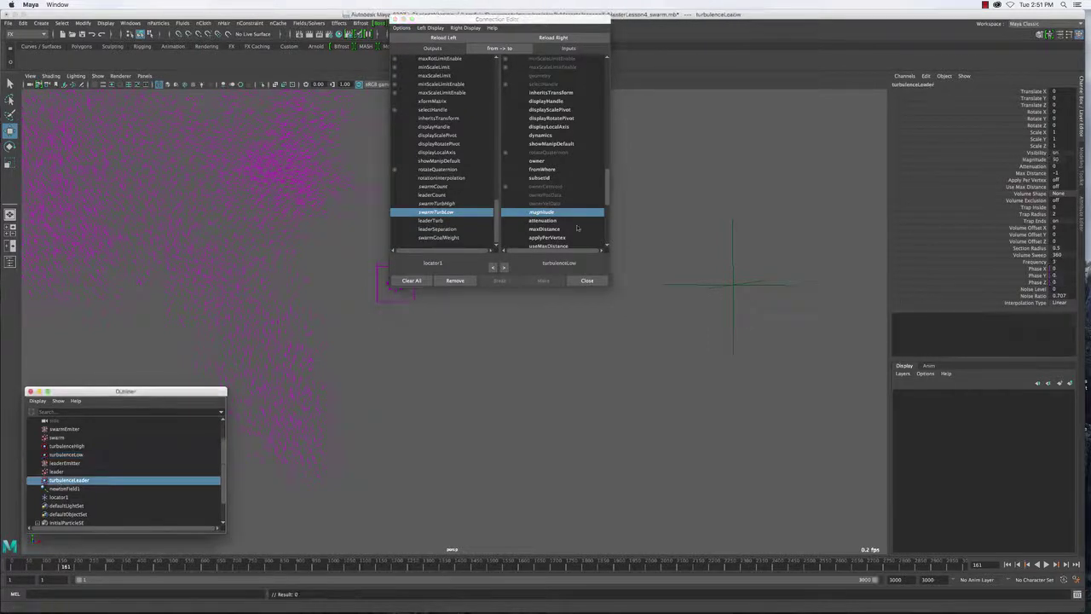
pyautogui.click(554, 38)
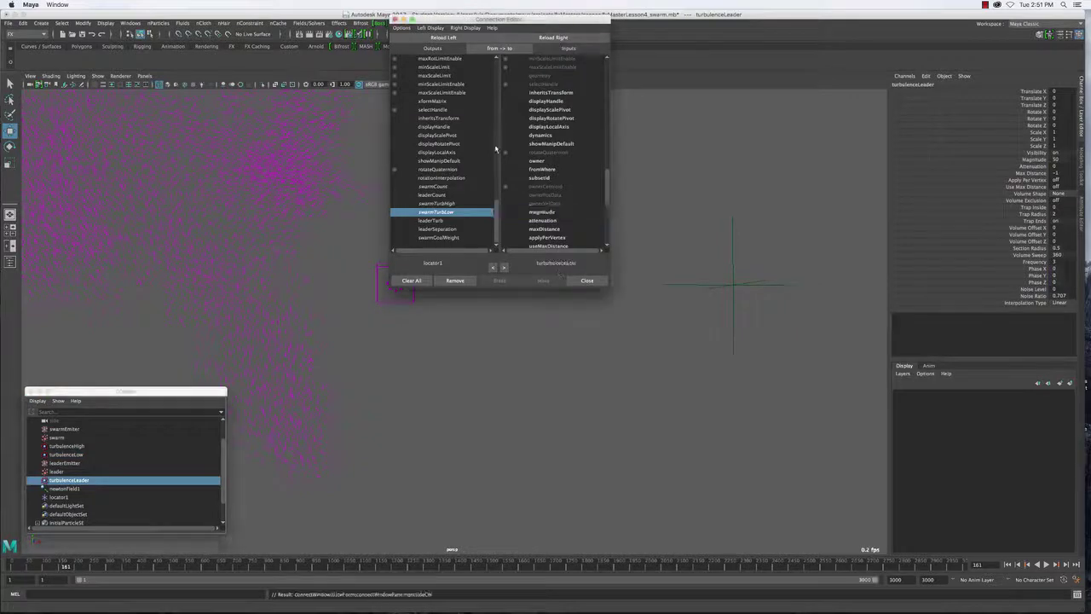
pyautogui.click(432, 220)
pyautogui.click(555, 213)
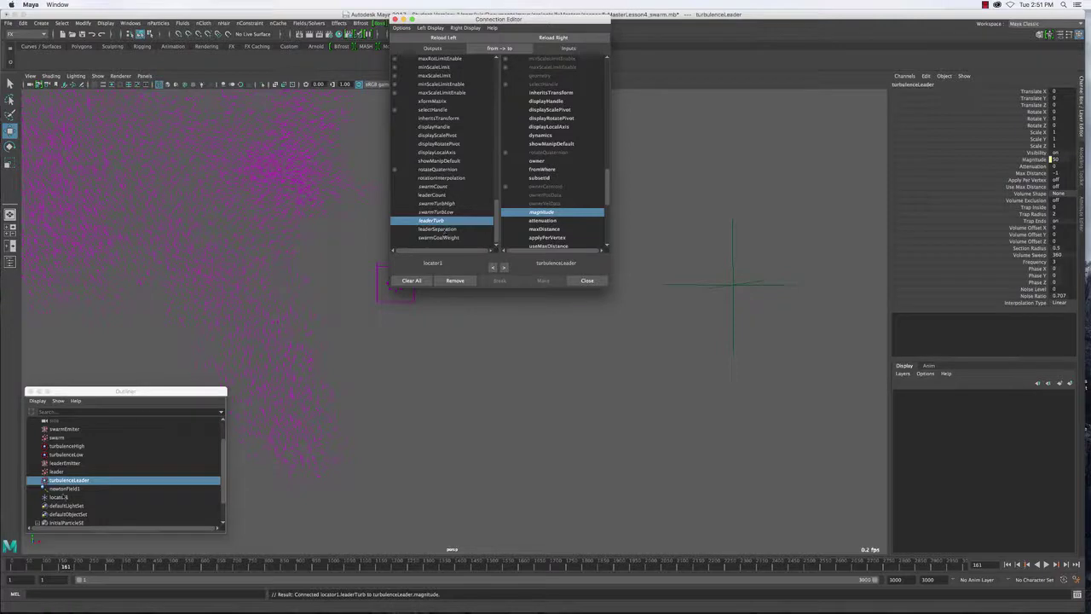
# Load newtonField1 as the connection target and connect the locator's leaderSeparation to its magnitude.
pyautogui.click(65, 490)
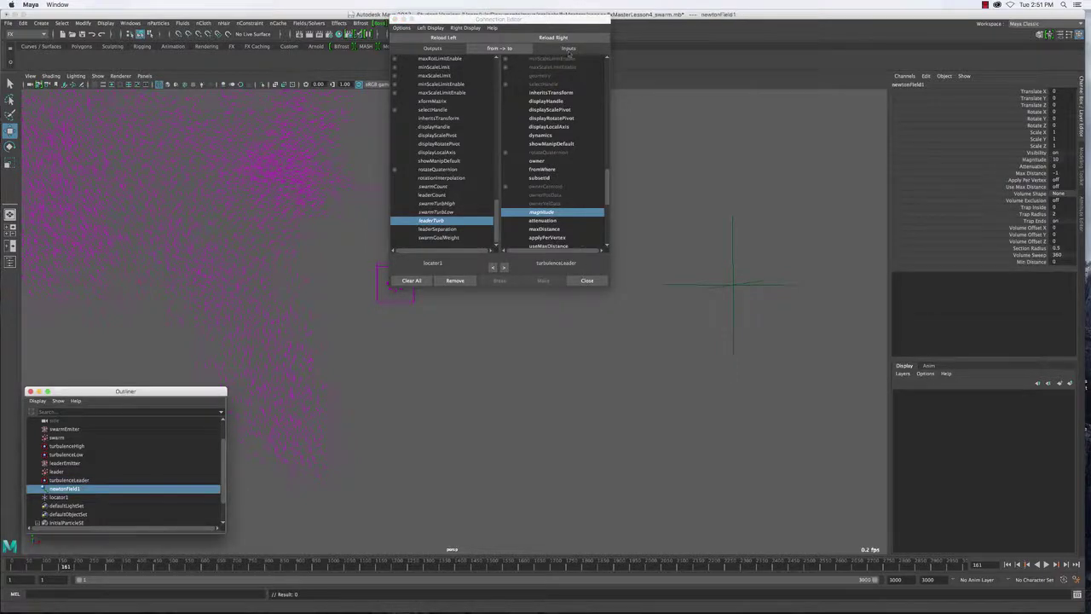
pyautogui.click(564, 38)
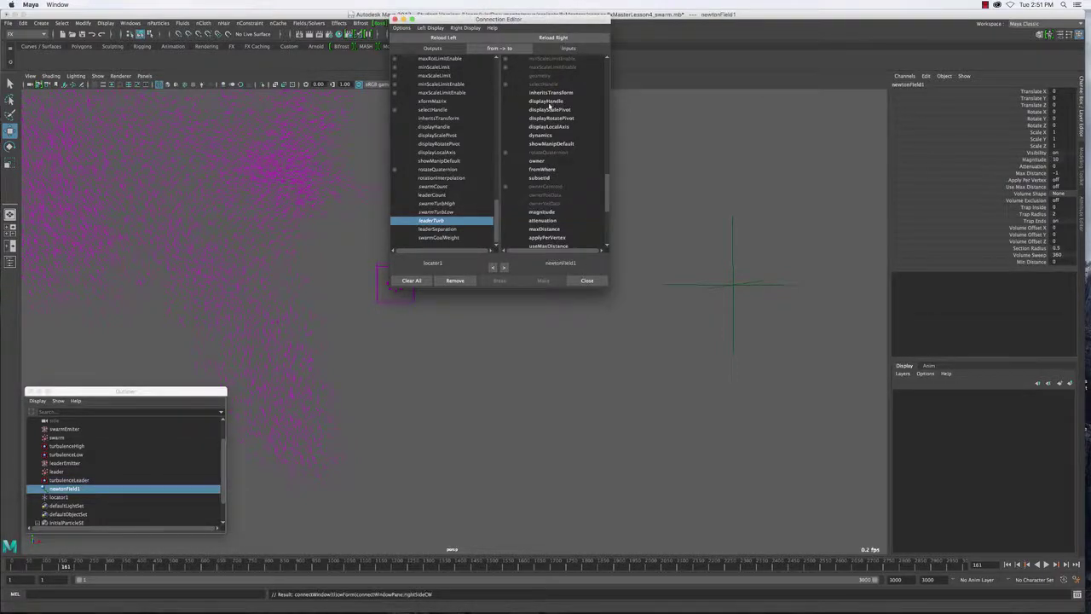
pyautogui.click(430, 229)
pyautogui.click(542, 211)
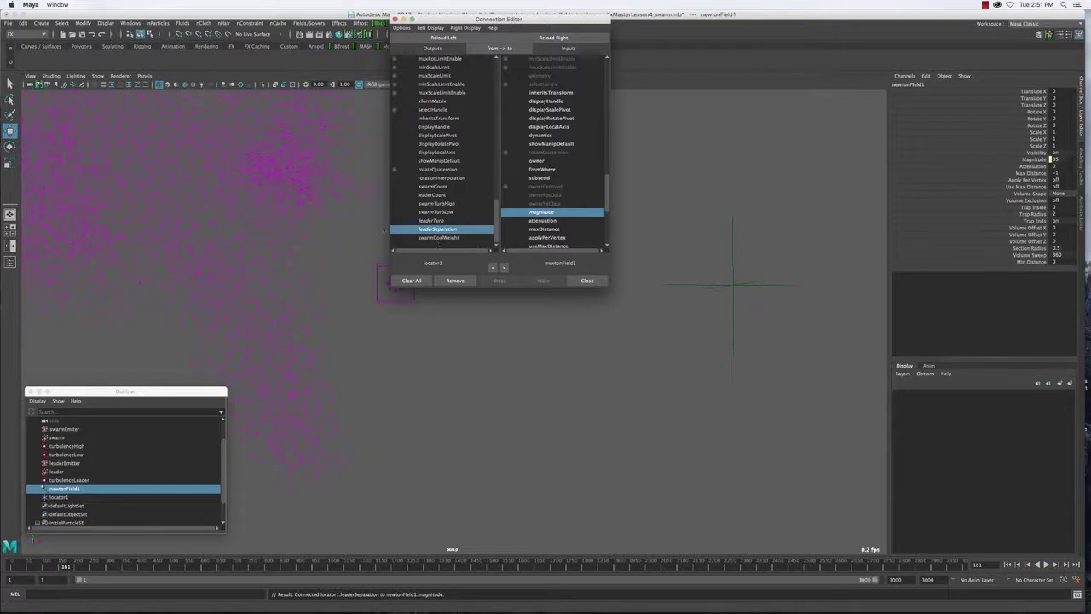
# Load swarmShape as the connection target and connect the locator's swarmGoalWeight to goalWeight[2], closing the Connection Editor.
pyautogui.click(287, 162)
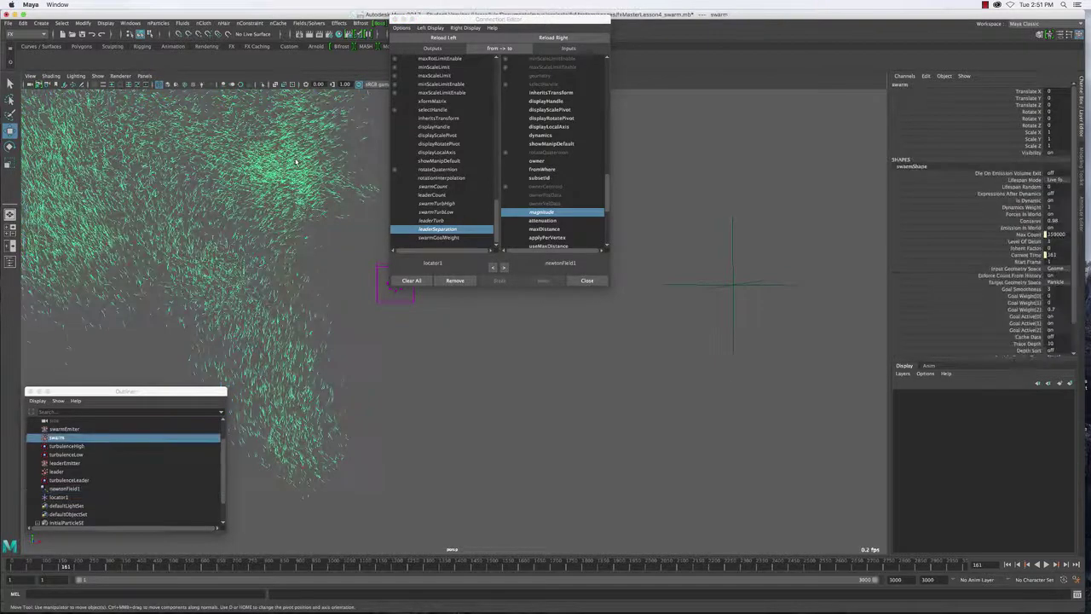
pyautogui.press('Down')
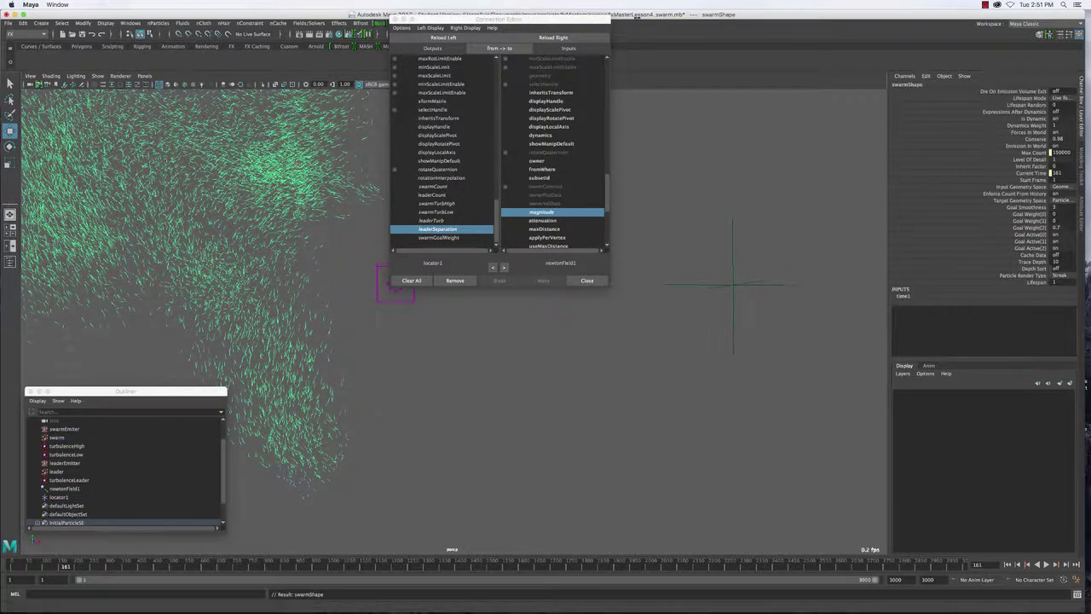
pyautogui.click(561, 39)
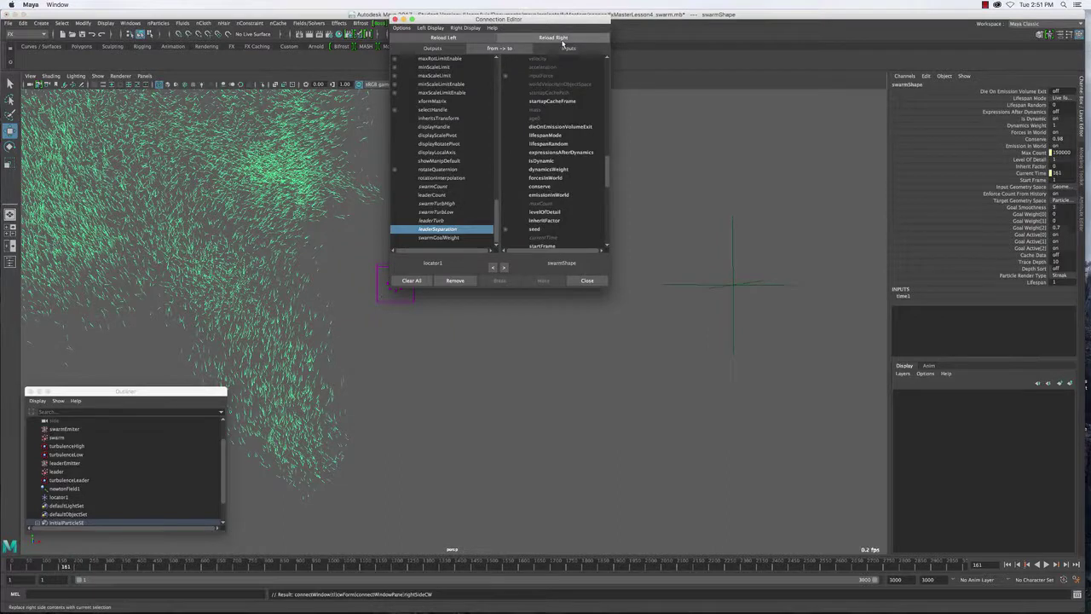
pyautogui.click(452, 237)
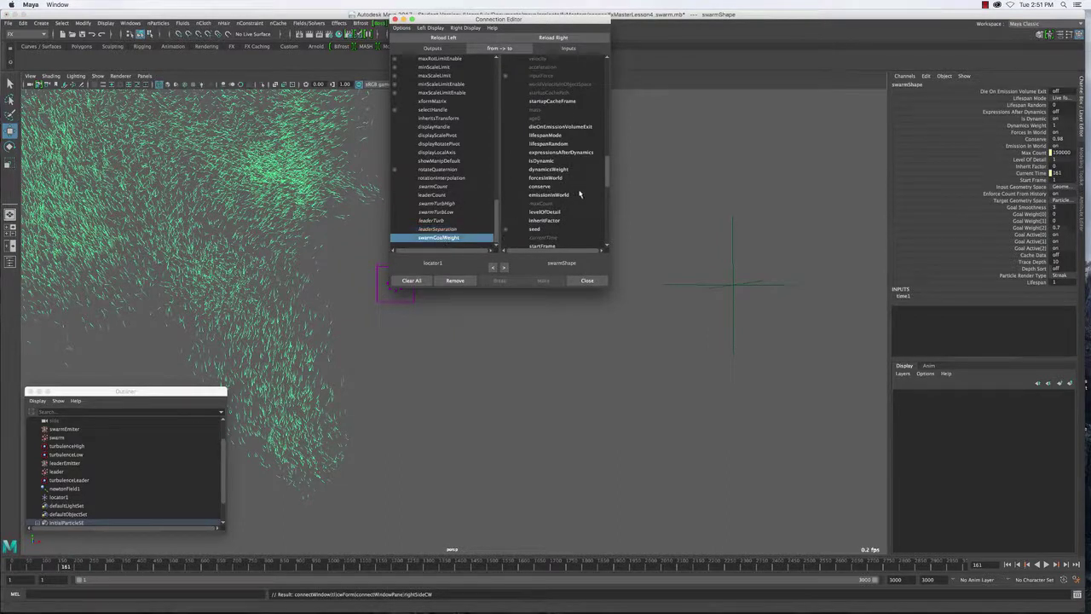
pyautogui.scroll(-5, 579, 197)
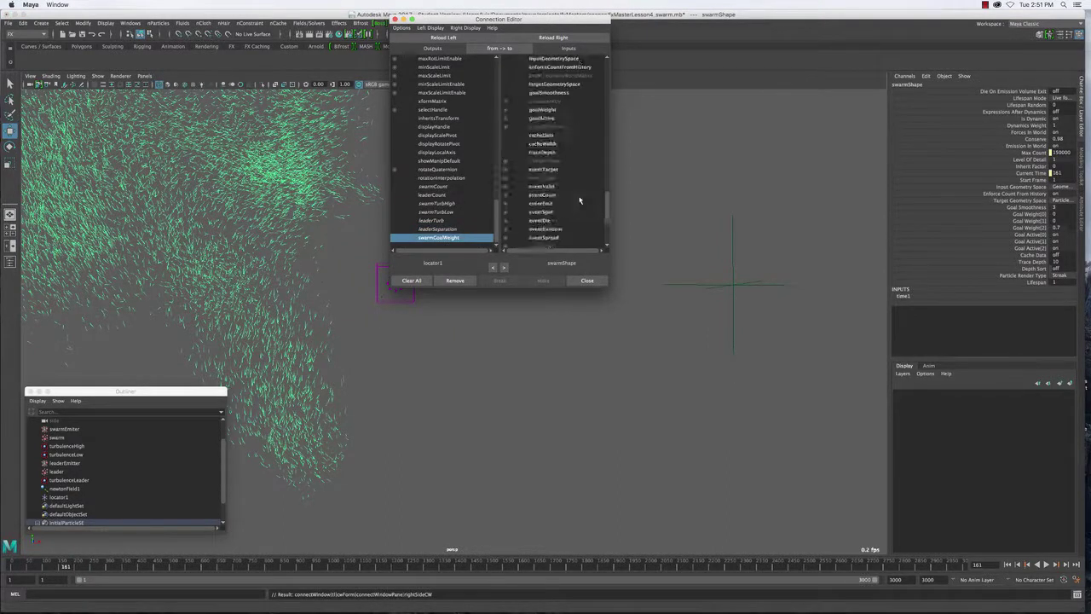
pyautogui.click(505, 110)
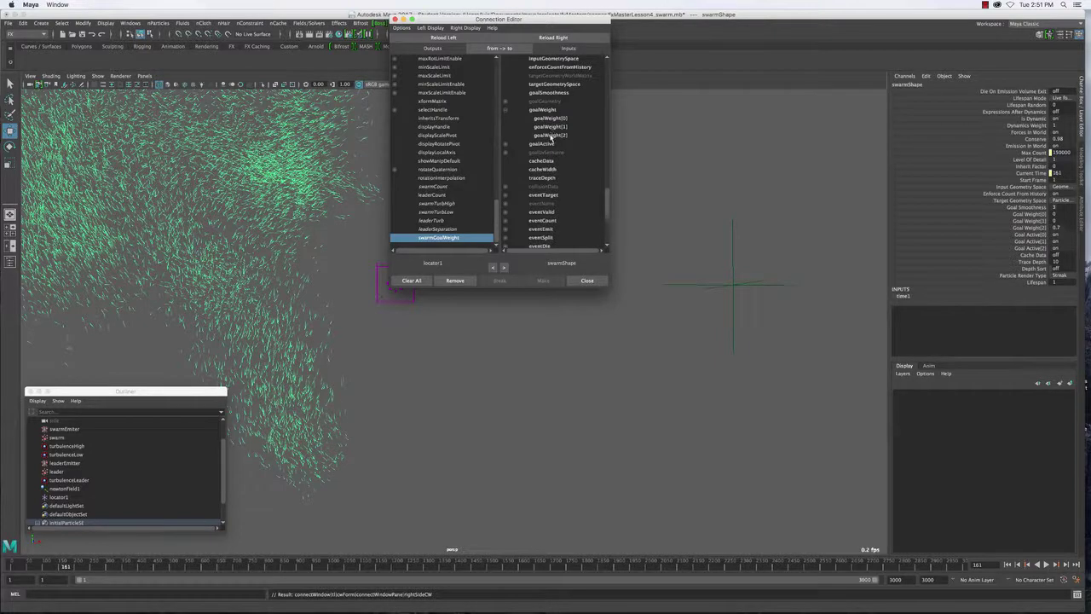
pyautogui.click(550, 135)
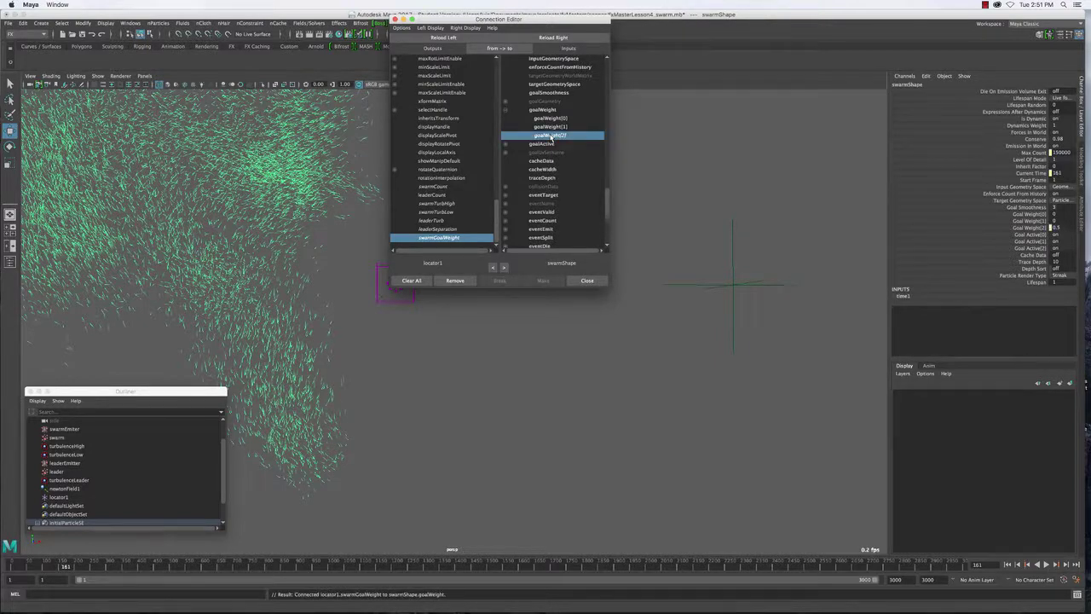
pyautogui.click(586, 281)
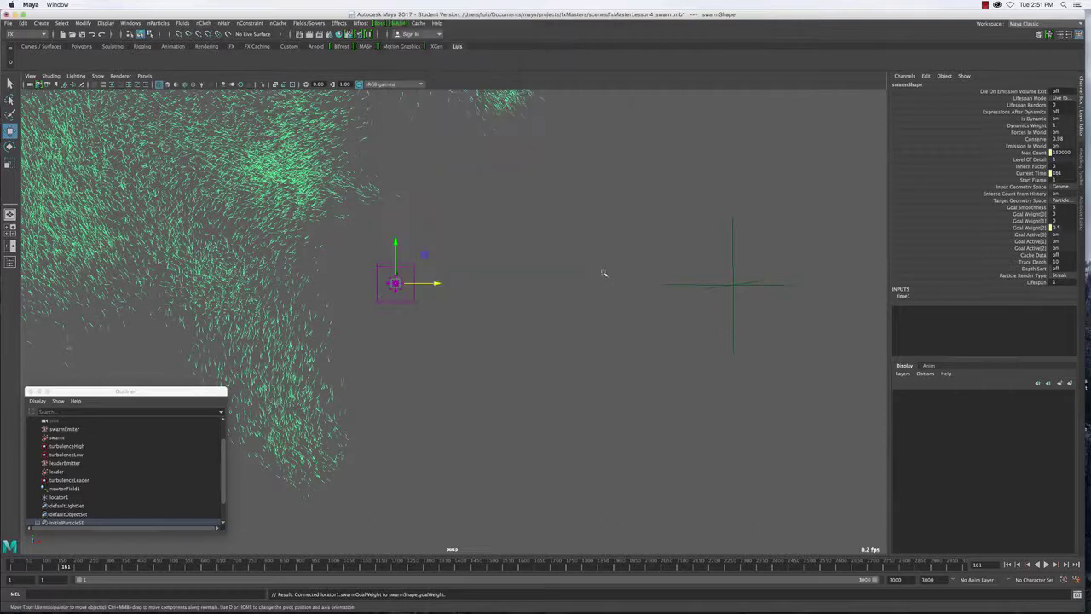
# Rewind the simulation to frame 1 and save the scene, accepting the student version notice.
pyautogui.click(1008, 563)
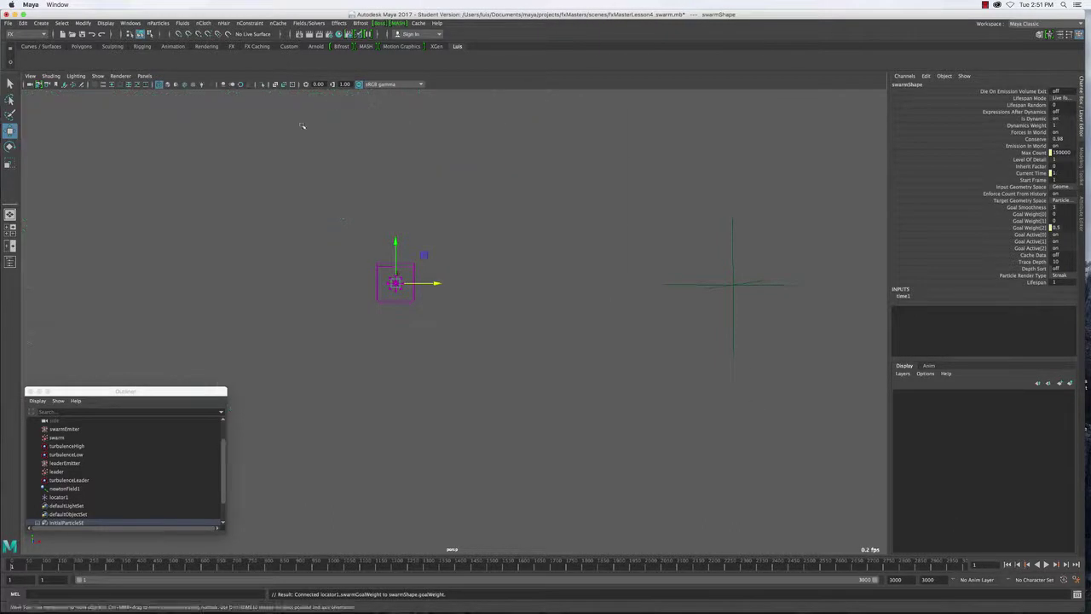
pyautogui.click(81, 34)
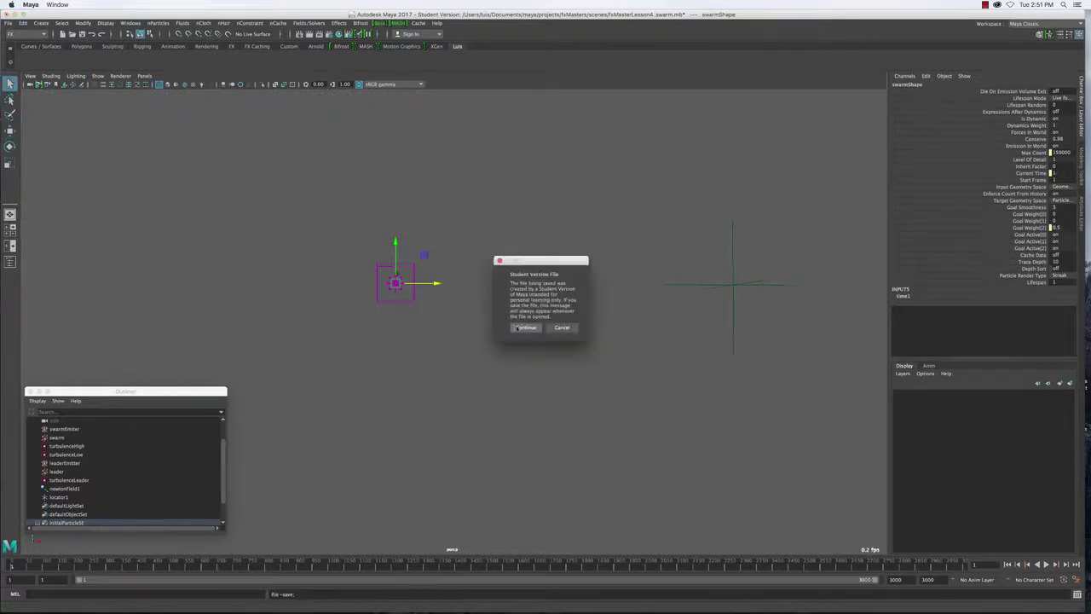
pyautogui.click(519, 324)
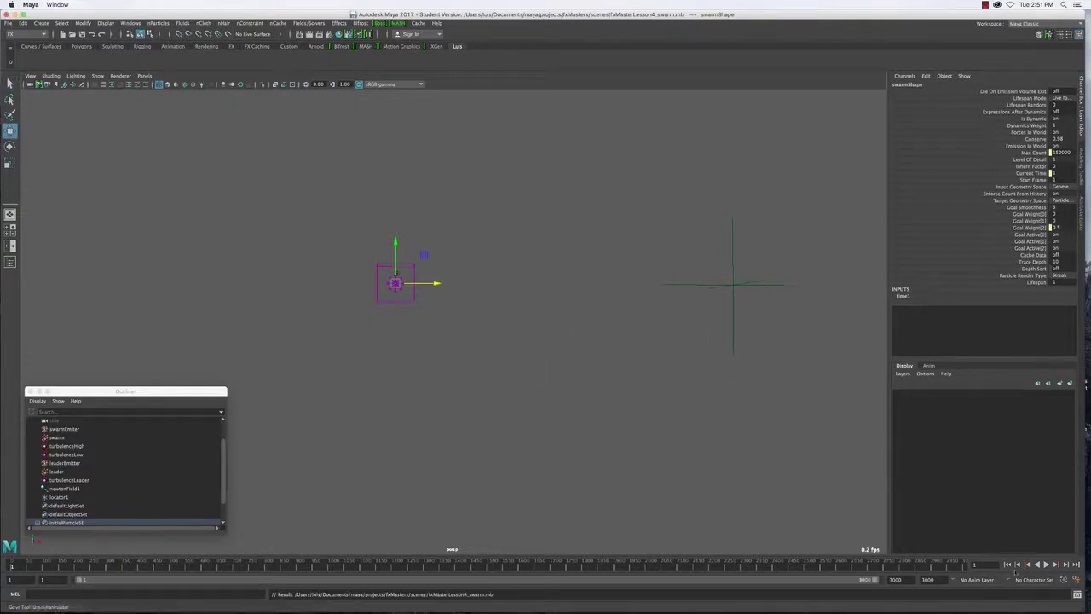
# Play the simulation from the start, stop it, and select the leader particles to examine their Max Count.
pyautogui.click(1047, 565)
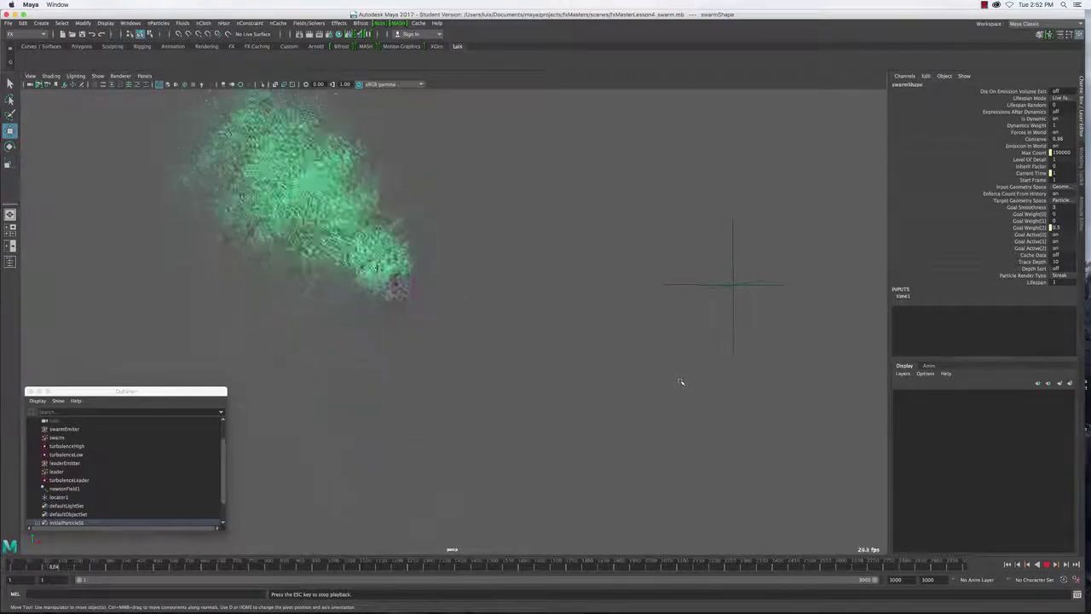
pyautogui.press('Escape')
pyautogui.click(445, 282)
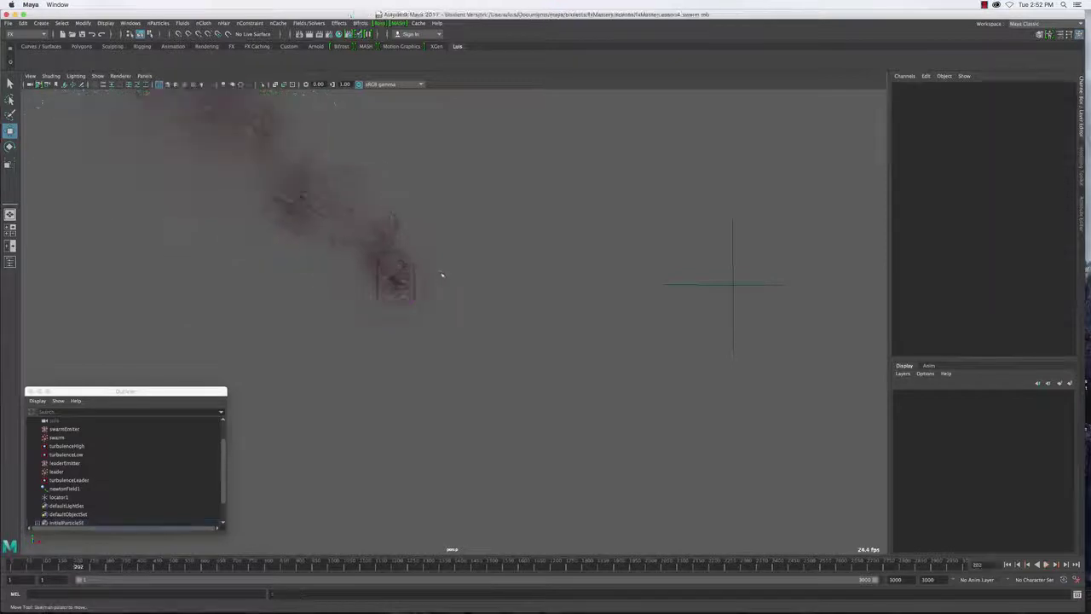
pyautogui.click(449, 279)
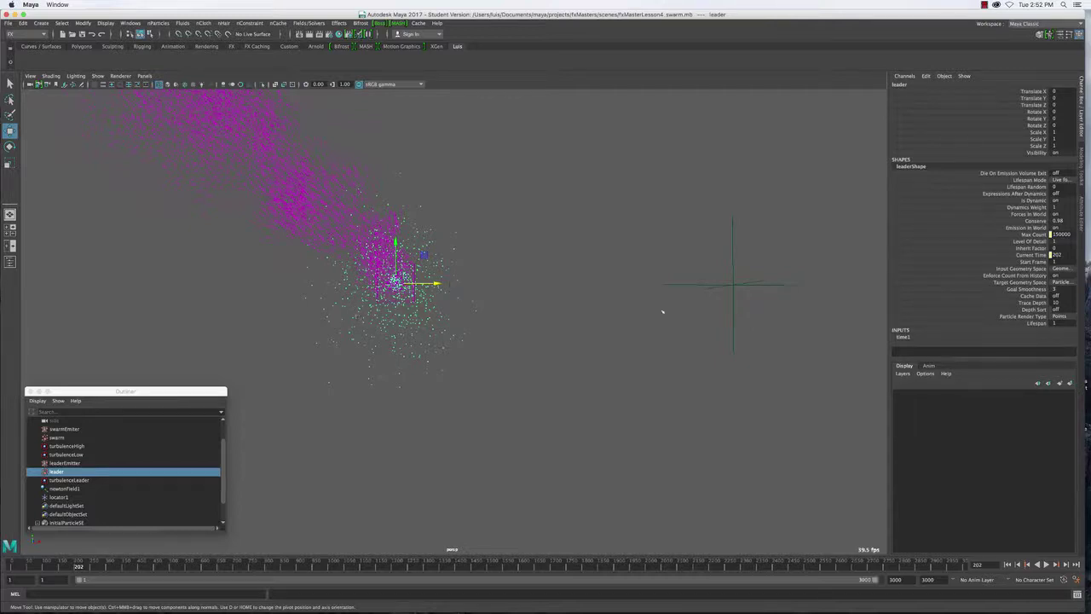
# Compare the locator's Leader Count with the Max Count of the swarm and leader particles.
pyautogui.moveTo(715, 239); pyautogui.dragTo(810, 365)
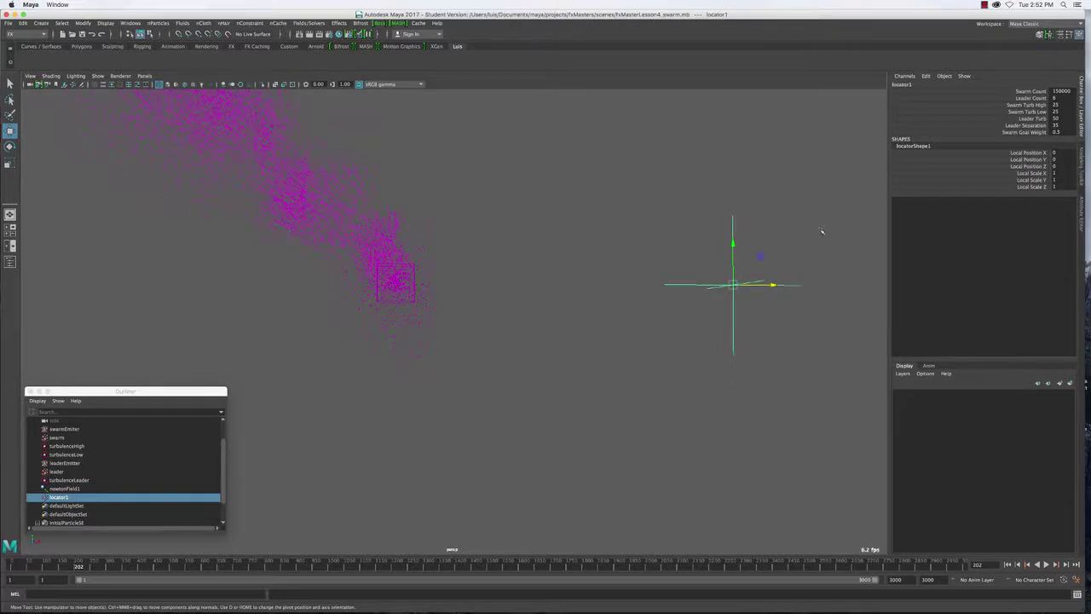
pyautogui.click(1034, 98)
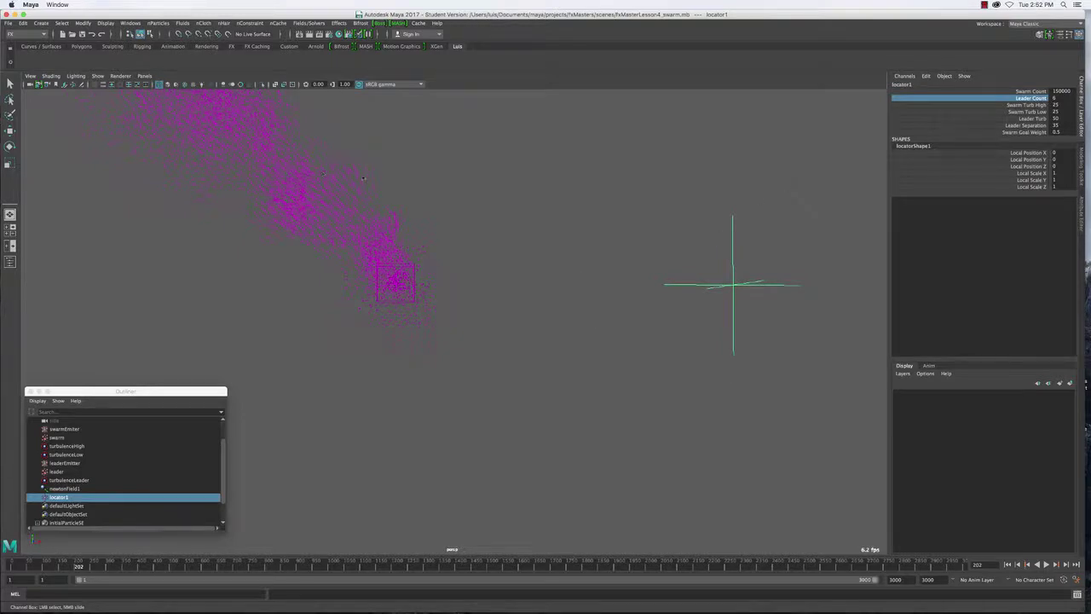
pyautogui.press('z')
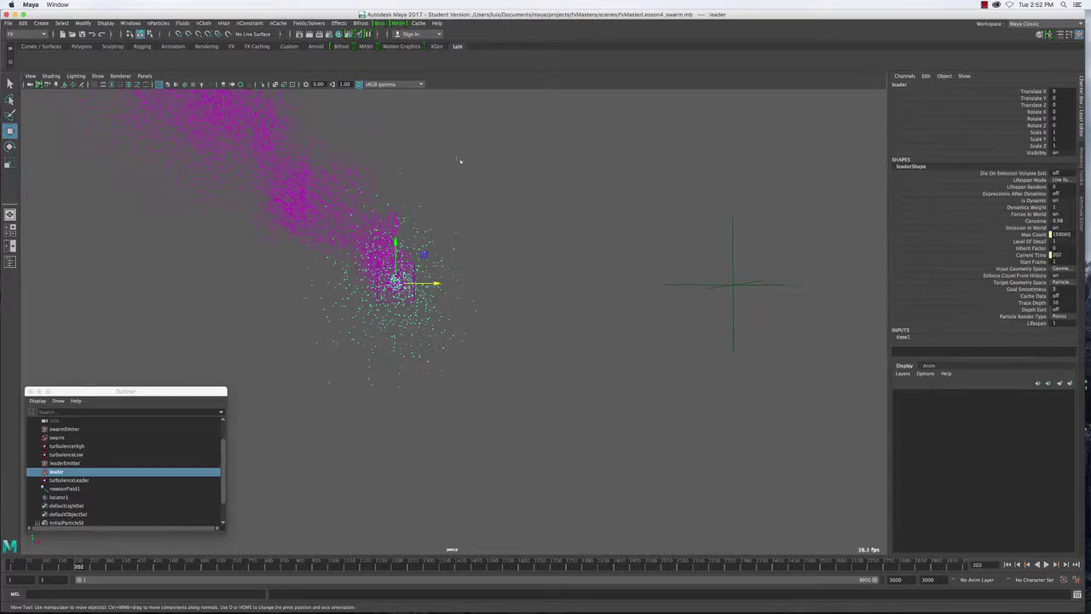
pyautogui.click(248, 130)
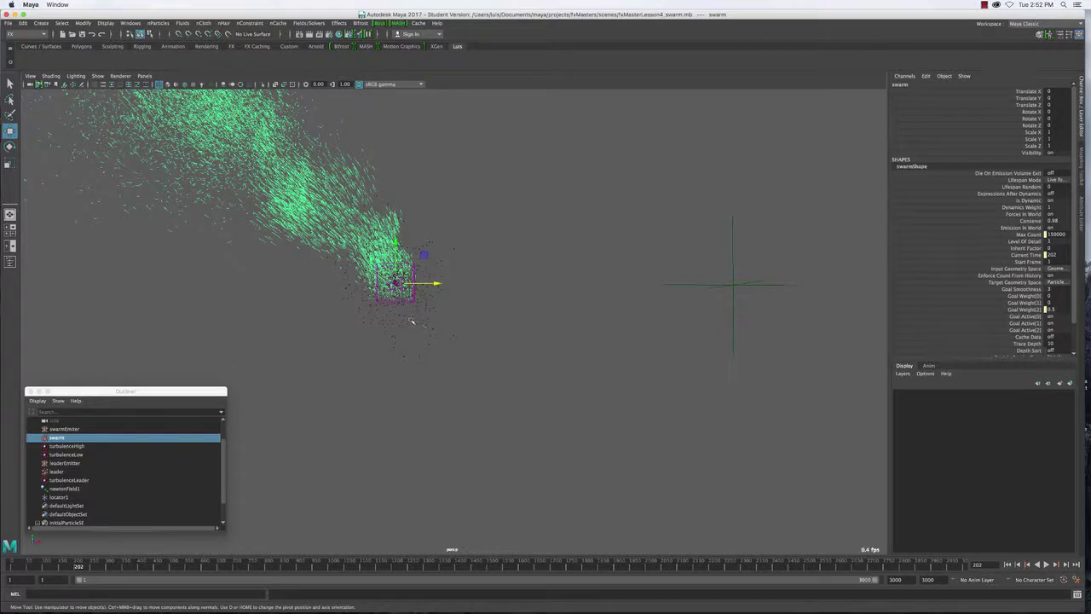
pyautogui.click(411, 323)
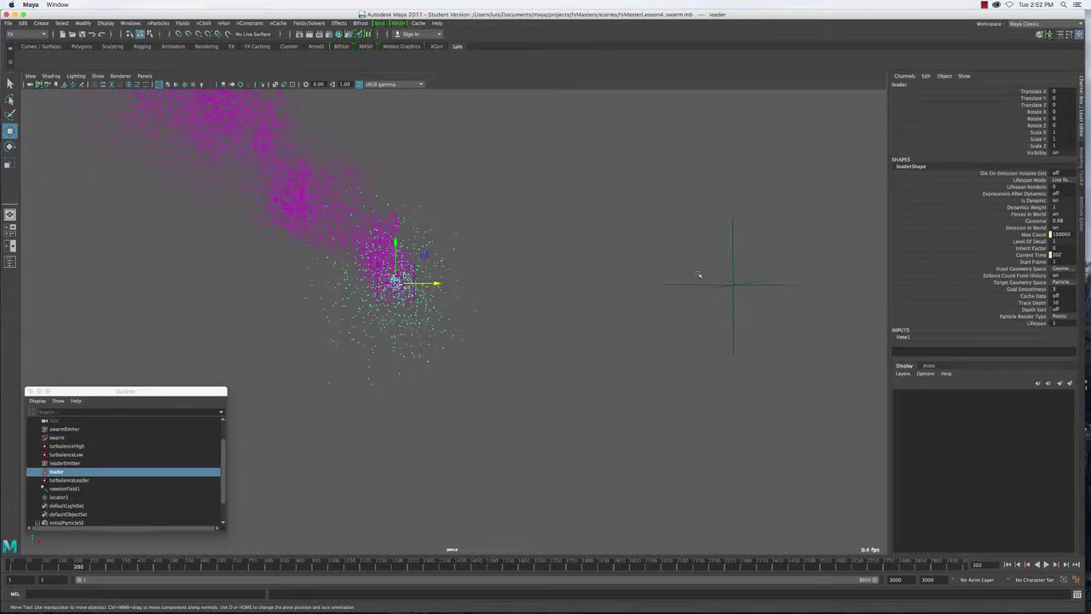
# Open the Connection Editor with the locator as source and load leaderShape as the connection target.
pyautogui.moveTo(697, 258); pyautogui.dragTo(792, 336)
pyautogui.click(131, 23)
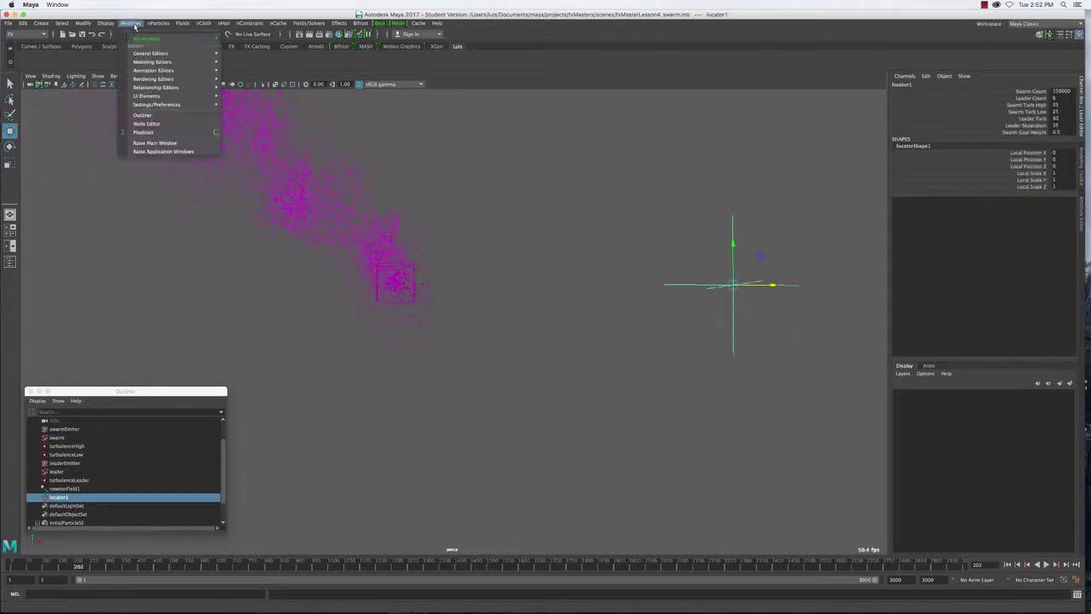
pyautogui.moveTo(147, 62)
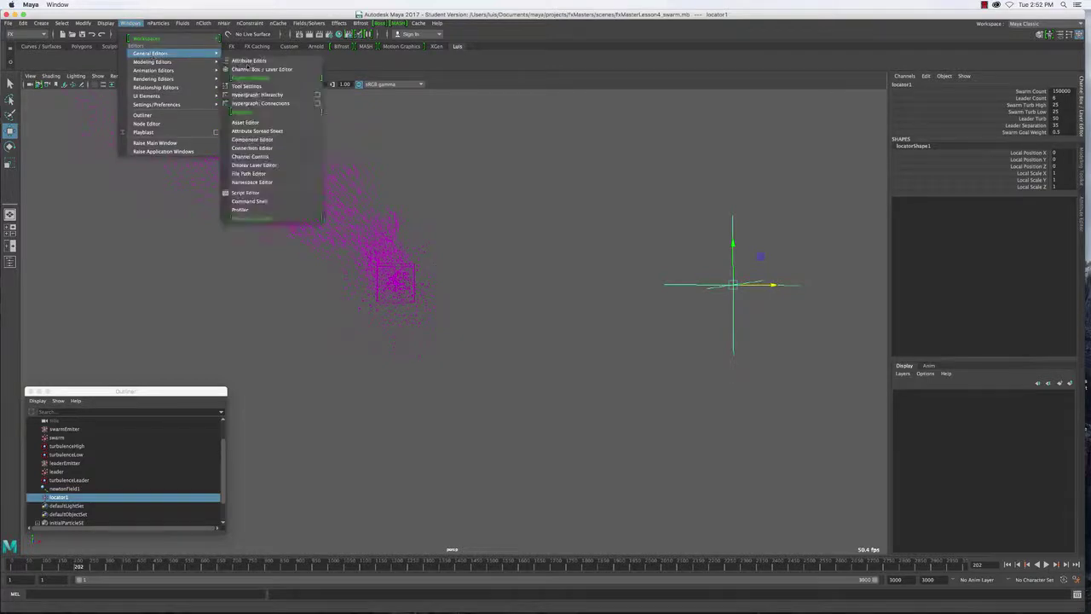
pyautogui.click(253, 149)
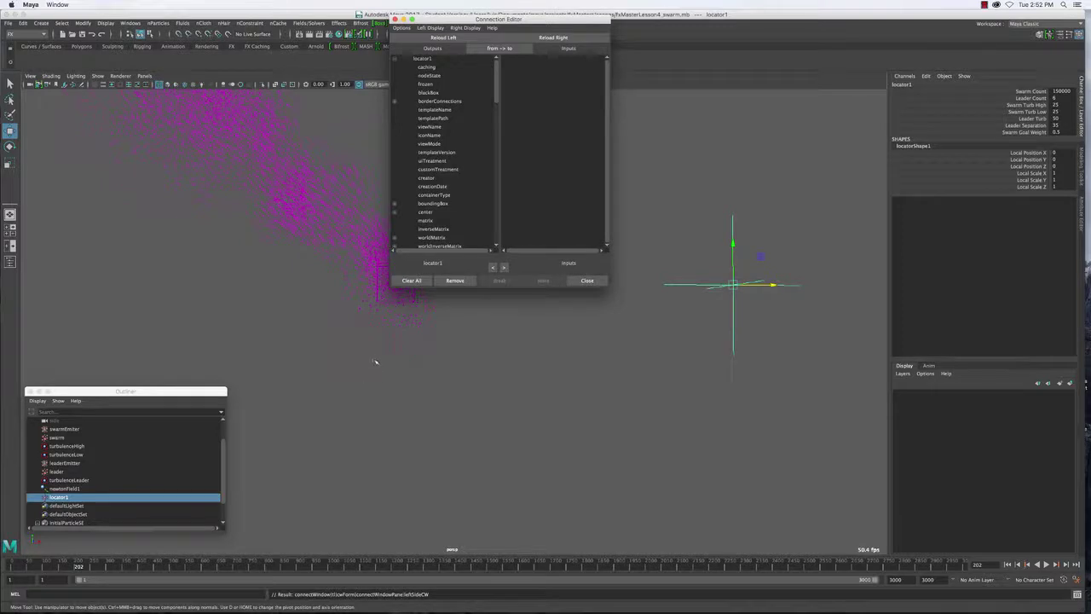
pyautogui.click(373, 356)
pyautogui.press('Down')
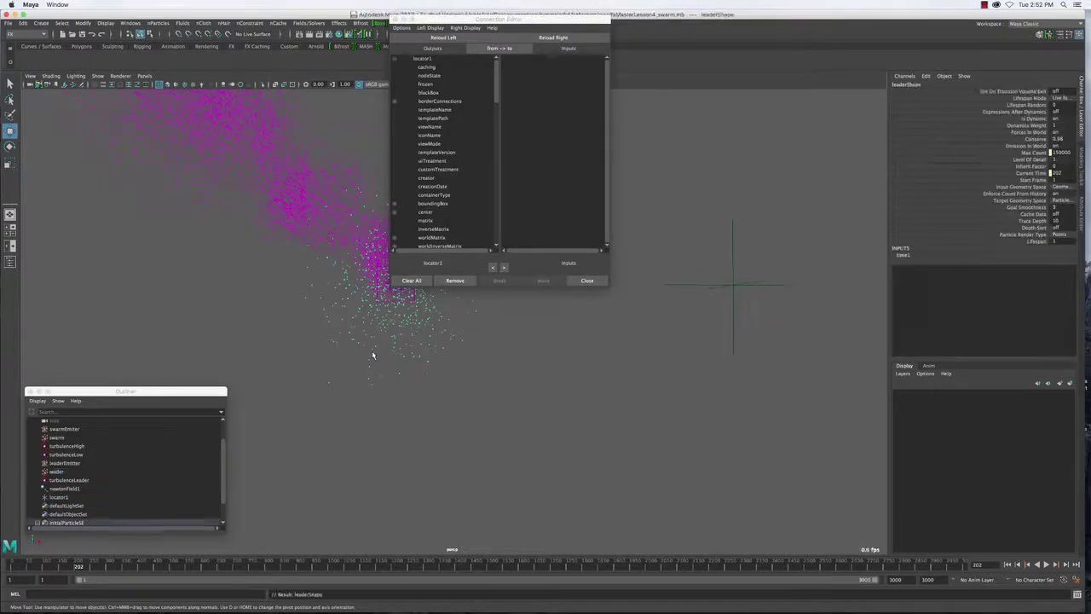
pyautogui.click(563, 39)
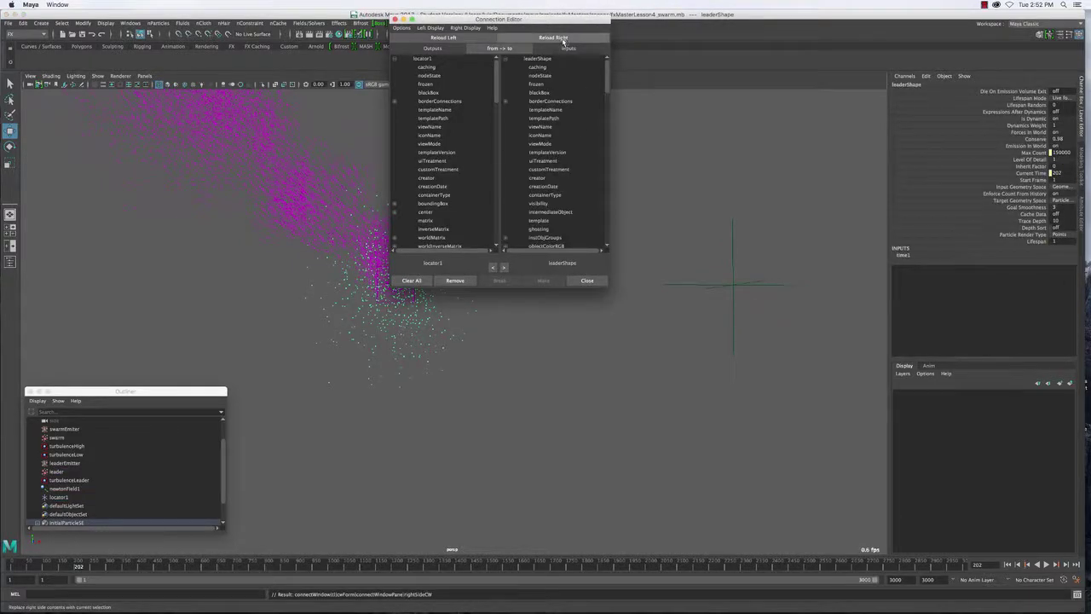
# Connect the locator's leaderCount to leaderShape's maxCount and close the Connection Editor.
pyautogui.scroll(-10, 458, 220)
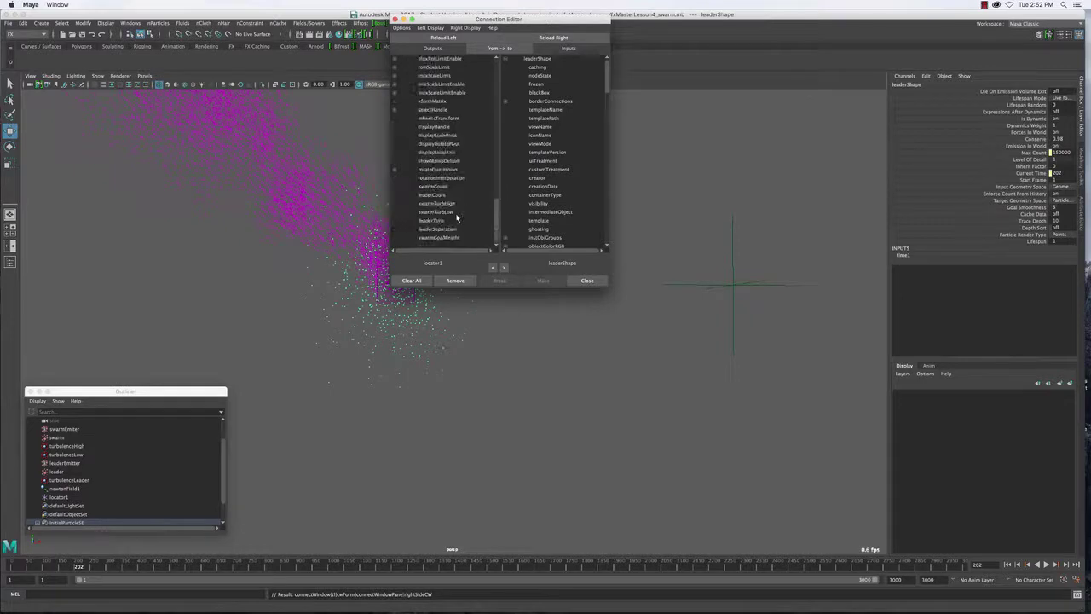
pyautogui.click(441, 196)
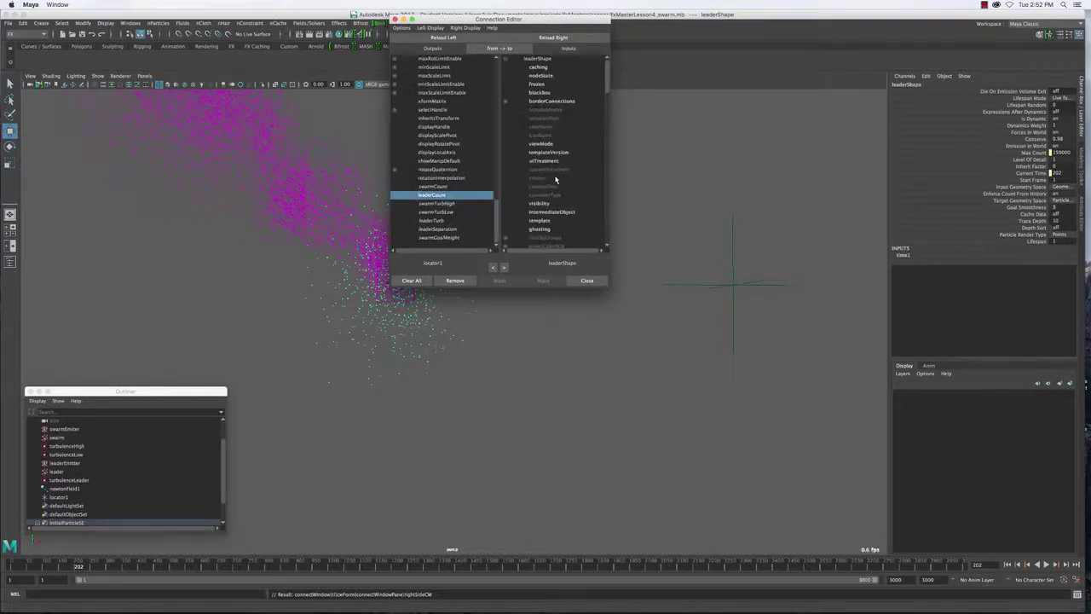
pyautogui.scroll(-5, 564, 197)
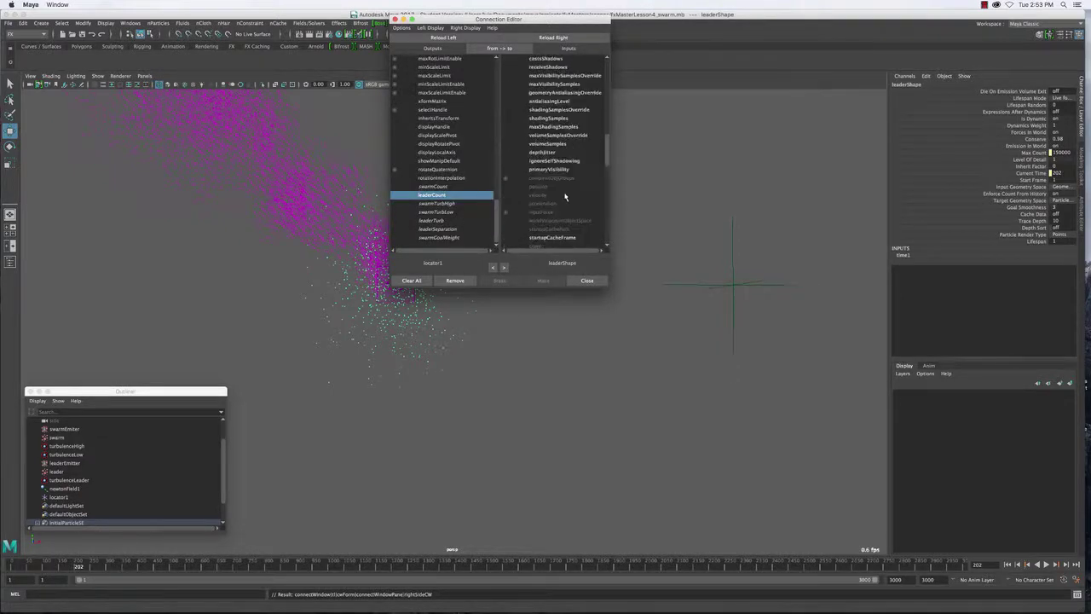
pyautogui.scroll(-5, 564, 197)
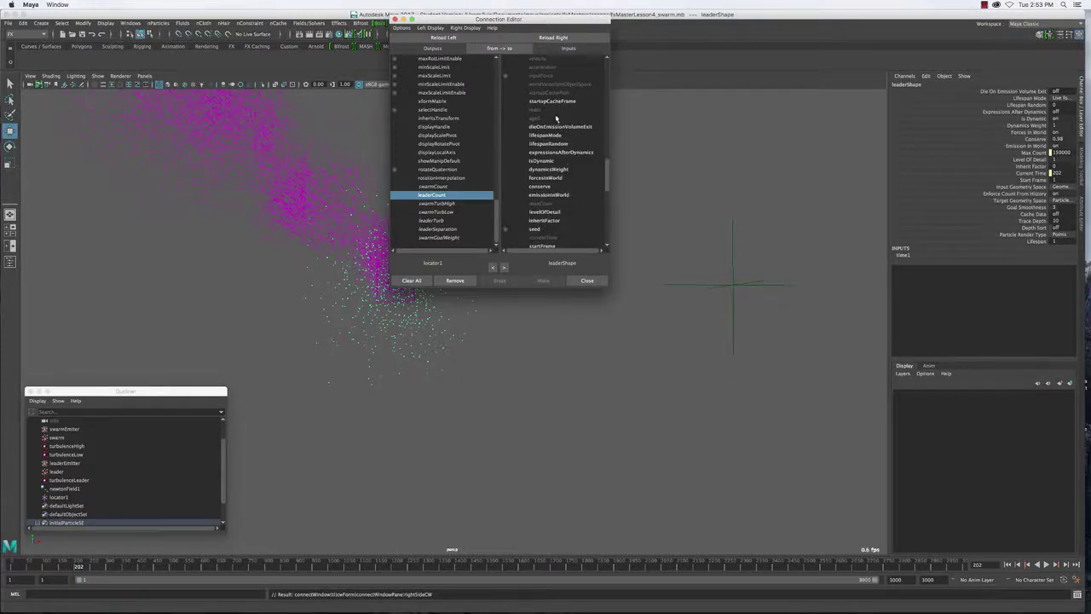
pyautogui.click(551, 204)
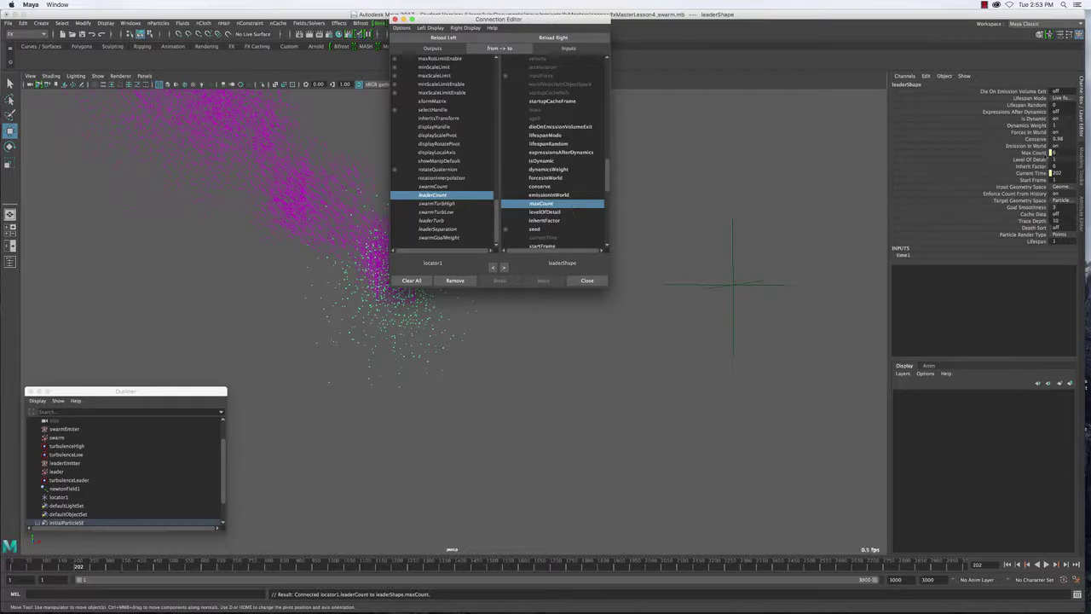
pyautogui.click(587, 281)
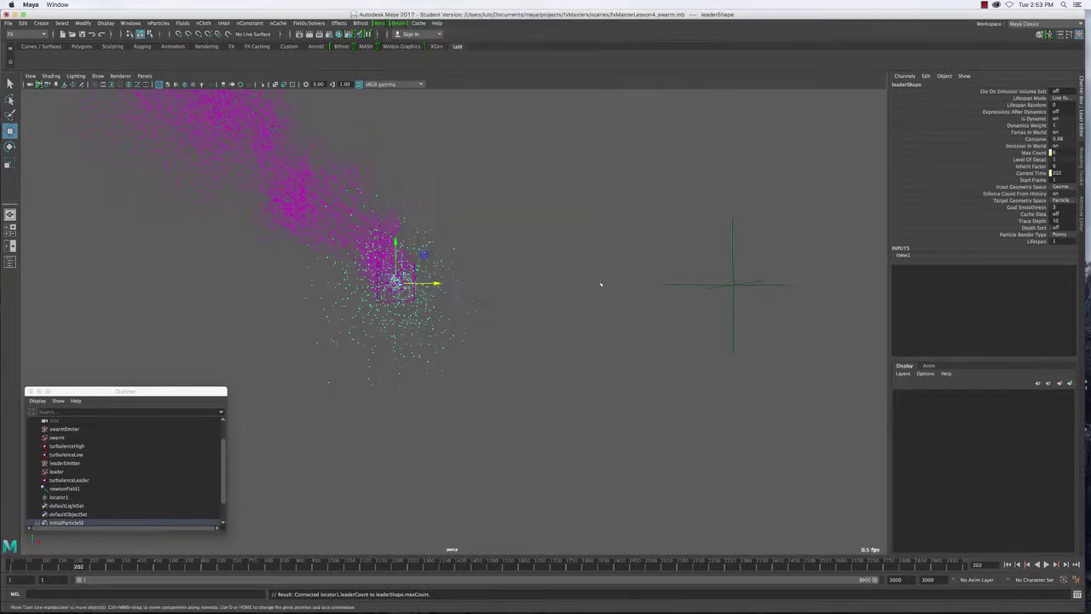
# Return the timeline to frame 1 and save the scene with the corrected leader connection.
pyautogui.click(1007, 565)
pyautogui.click(81, 34)
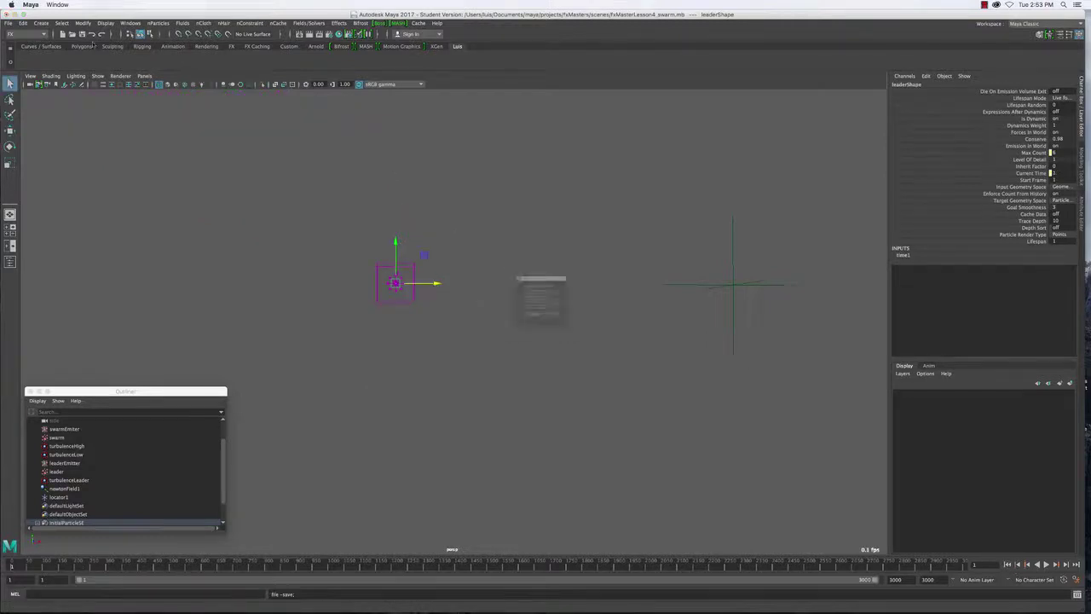
pyautogui.click(525, 329)
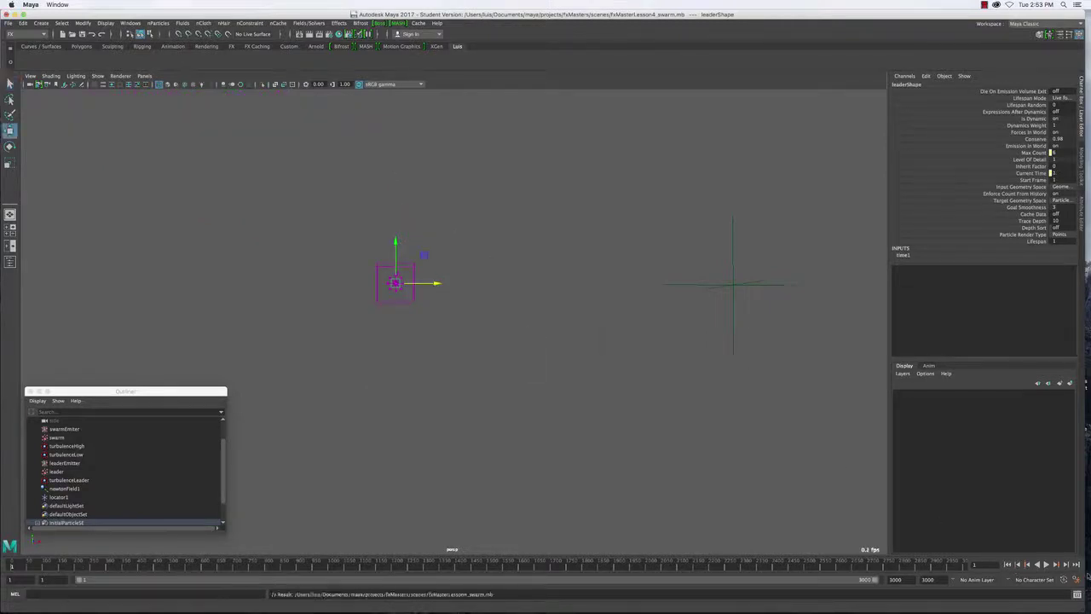
# Play the simulation to check how the swarm follows the leaders, stop it, and select the swarm particles.
pyautogui.click(1047, 564)
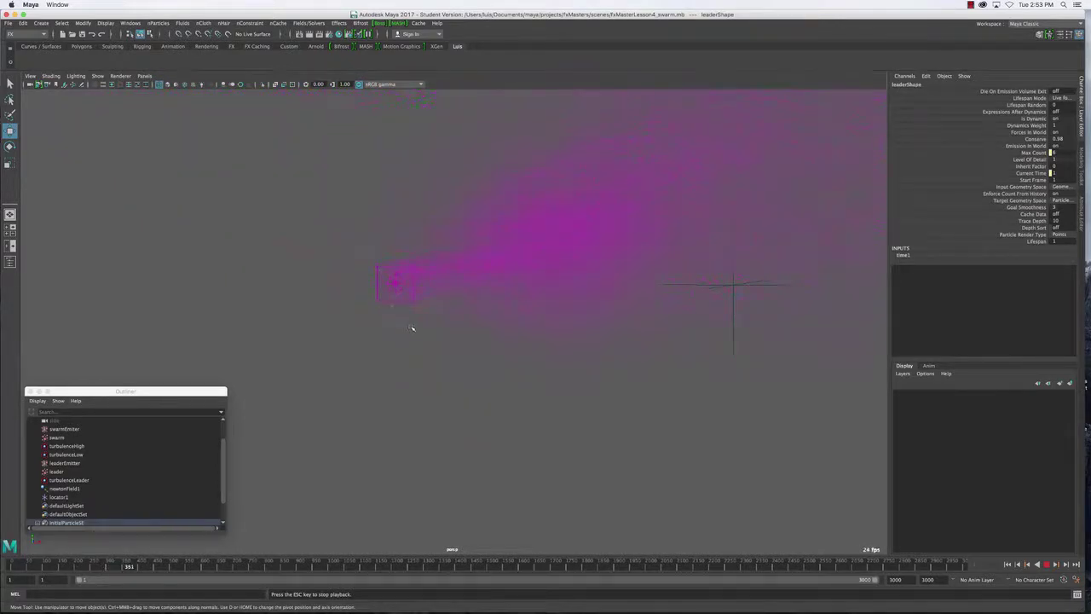
pyautogui.press('Escape')
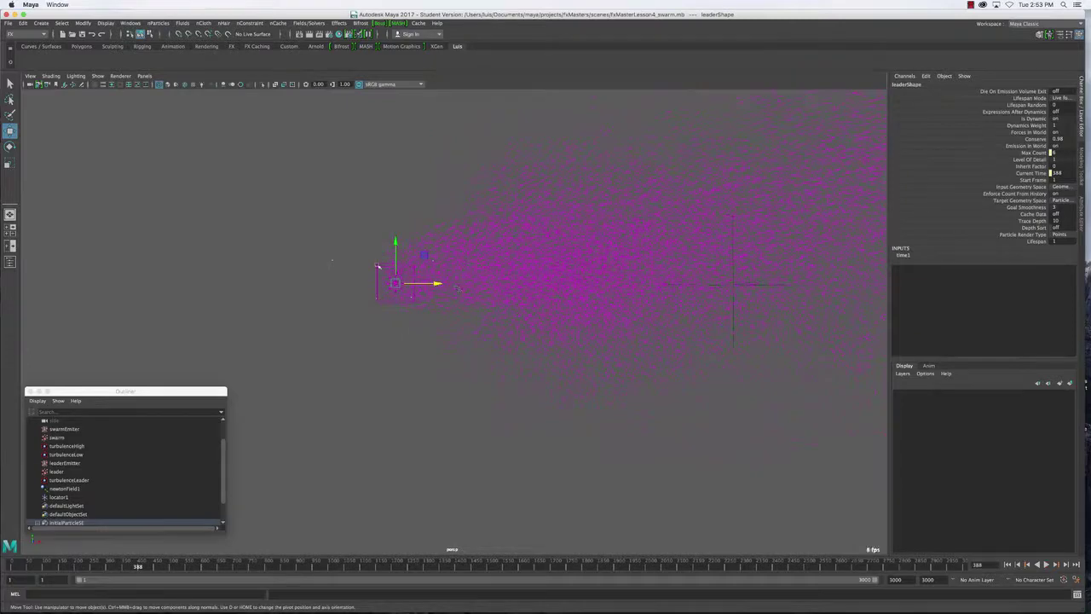
pyautogui.click(623, 248)
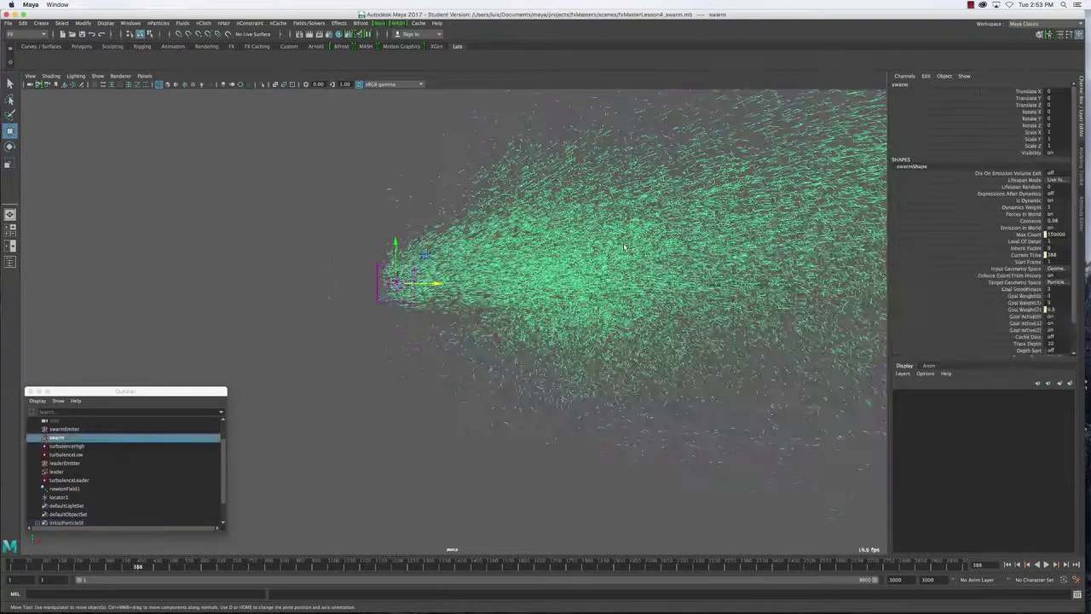
# Show the swarm's shape attributes, then play the simulation and stop it to check the particle count.
pyautogui.hotkey('ctrl', 'a')
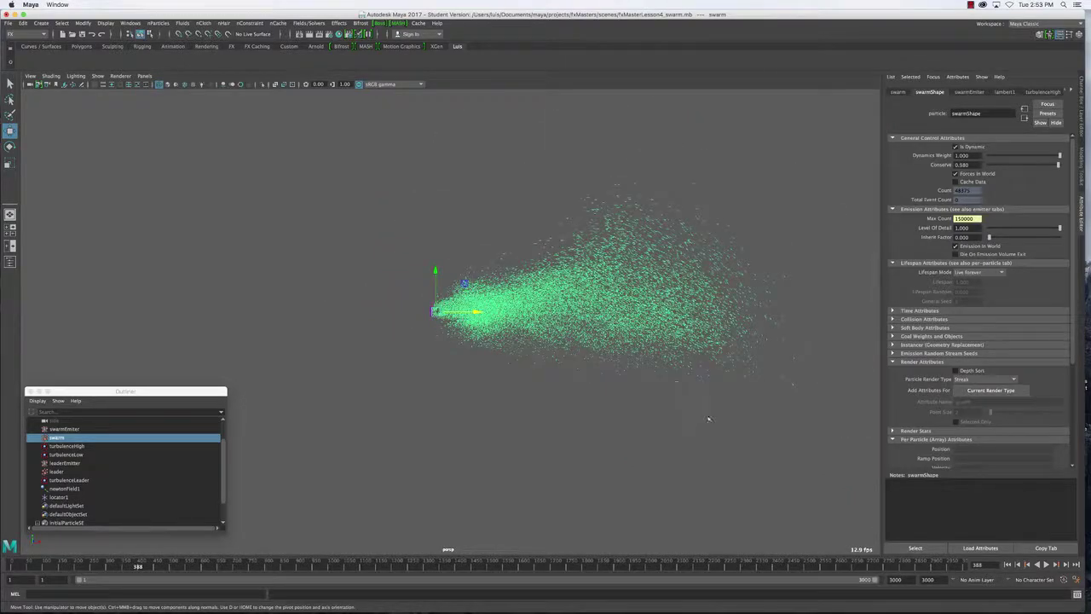
pyautogui.click(1047, 565)
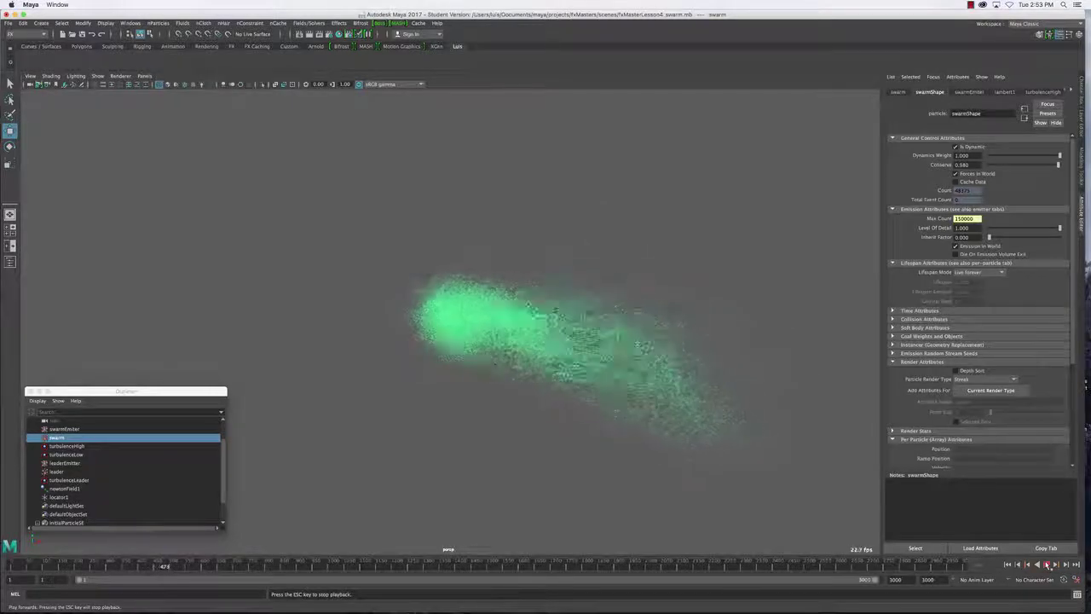
pyautogui.click(1047, 565)
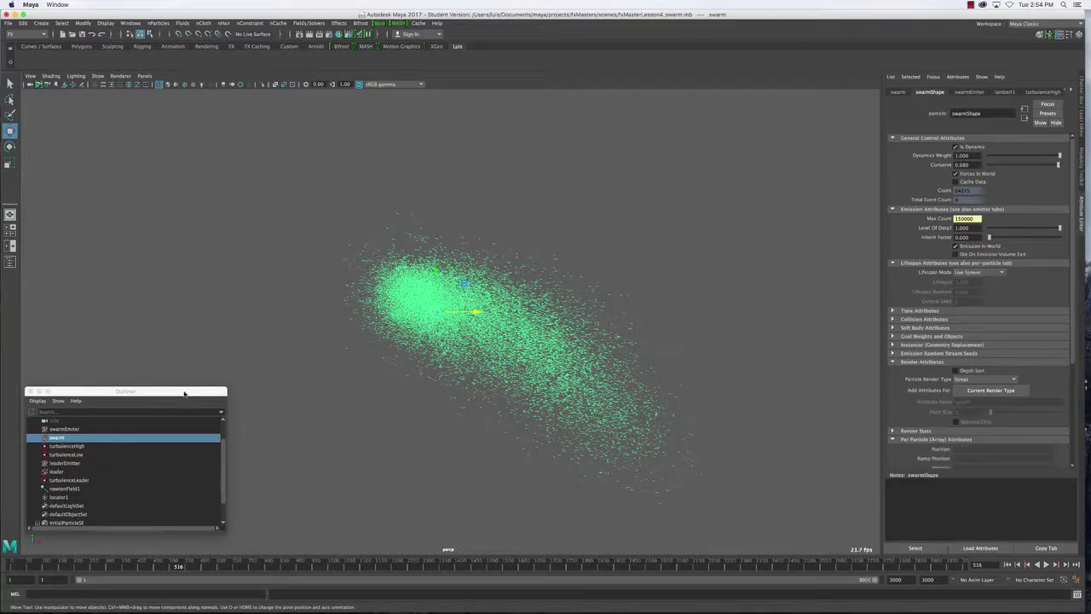
# Set the locator's Swarm Count to 15000, moving the Outliner out of the way.
pyautogui.moveTo(184, 393); pyautogui.dragTo(191, 350)
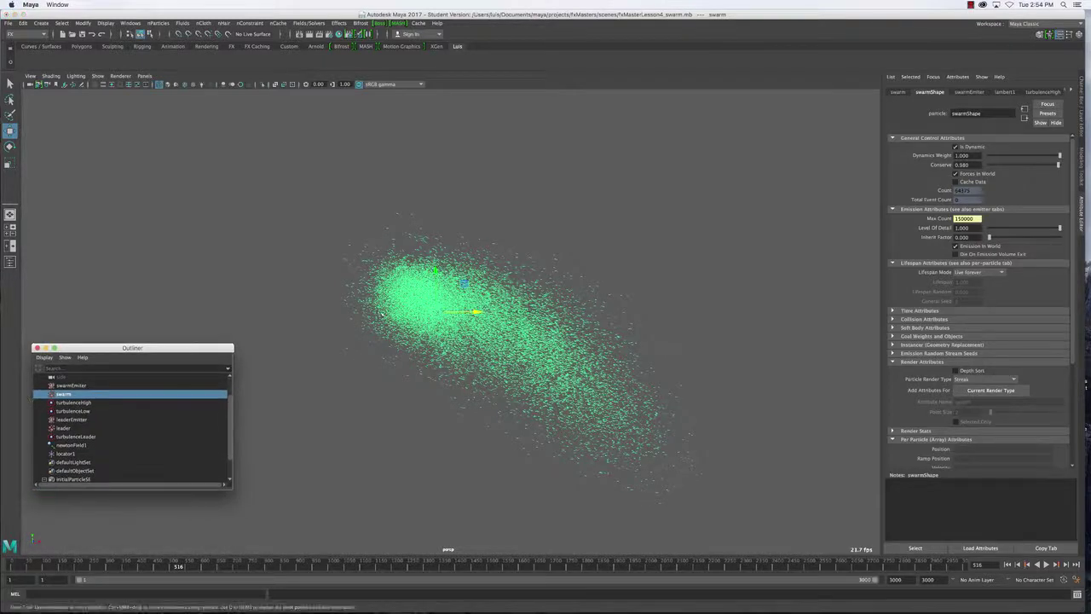
pyautogui.click(65, 455)
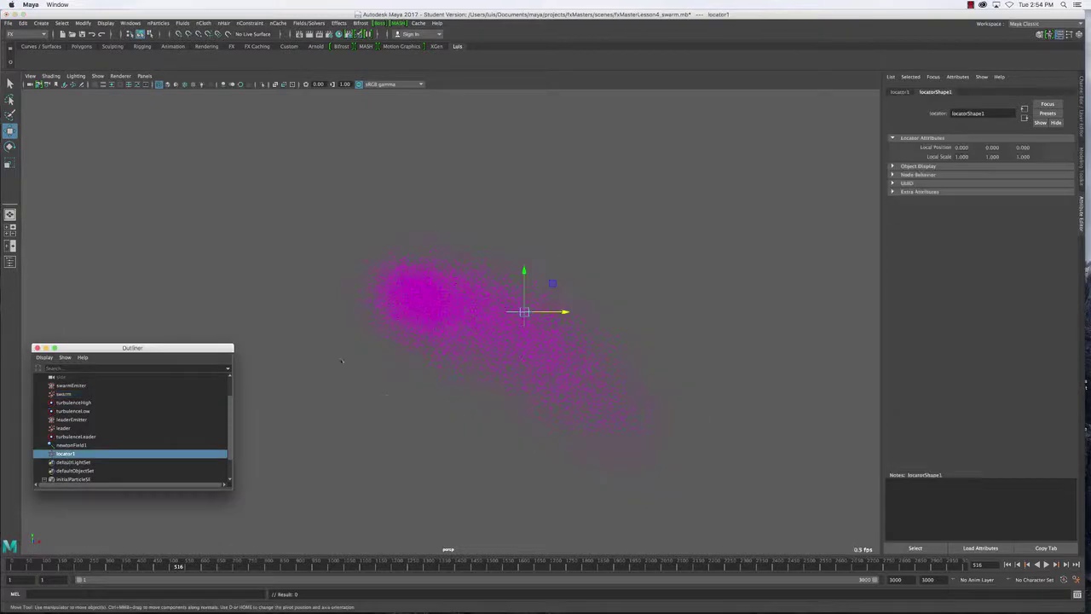
pyautogui.hotkey('ctrl', 'a')
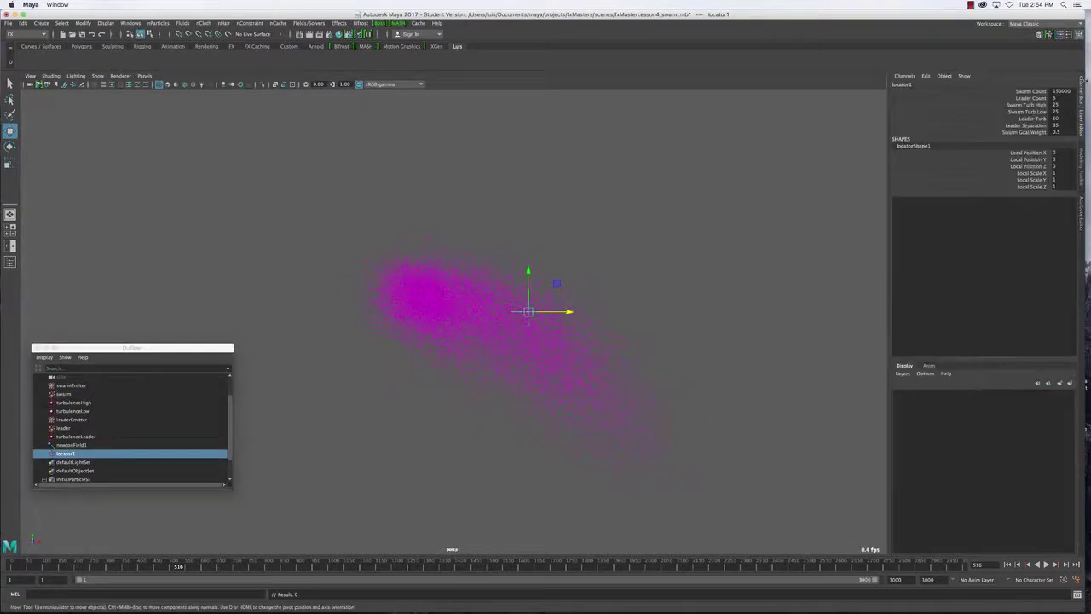
pyautogui.doubleClick(1061, 91)
pyautogui.write('15000')
pyautogui.press('Return')
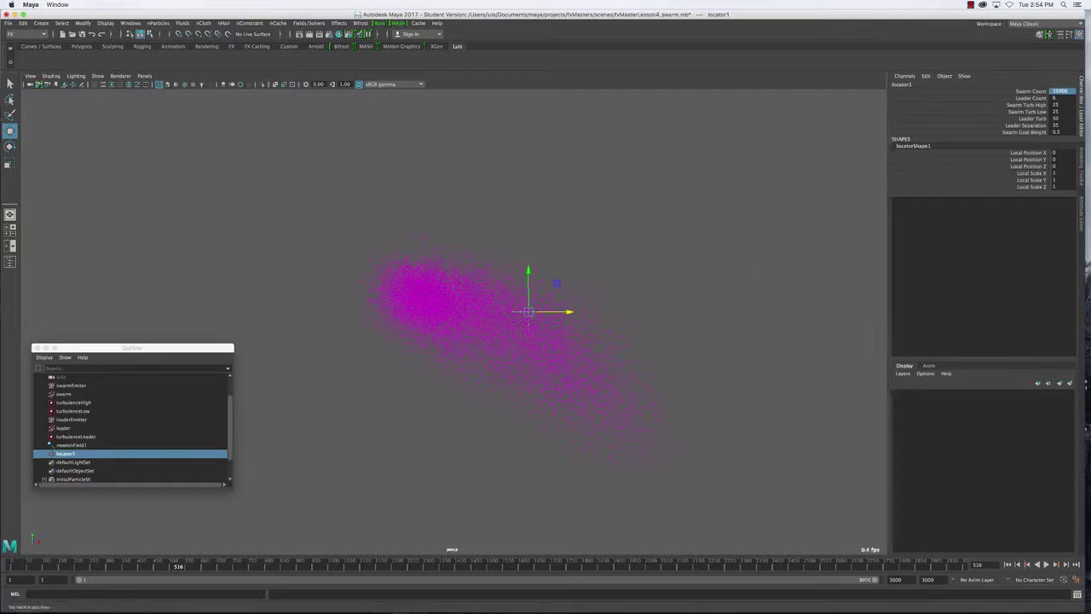
# Replay the simulation from frame 1 with the swarm particles selected, and stop it after viewing the smaller swarm.
pyautogui.hotkey('shift', 'alt', 'v')
pyautogui.hotkey('alt', 'v')
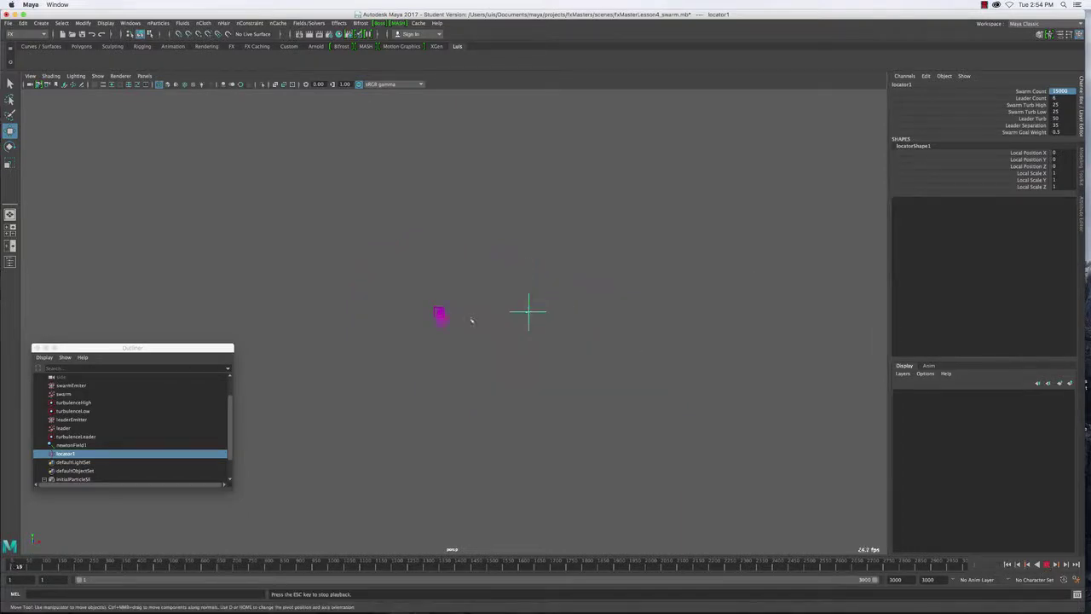
pyautogui.click(440, 331)
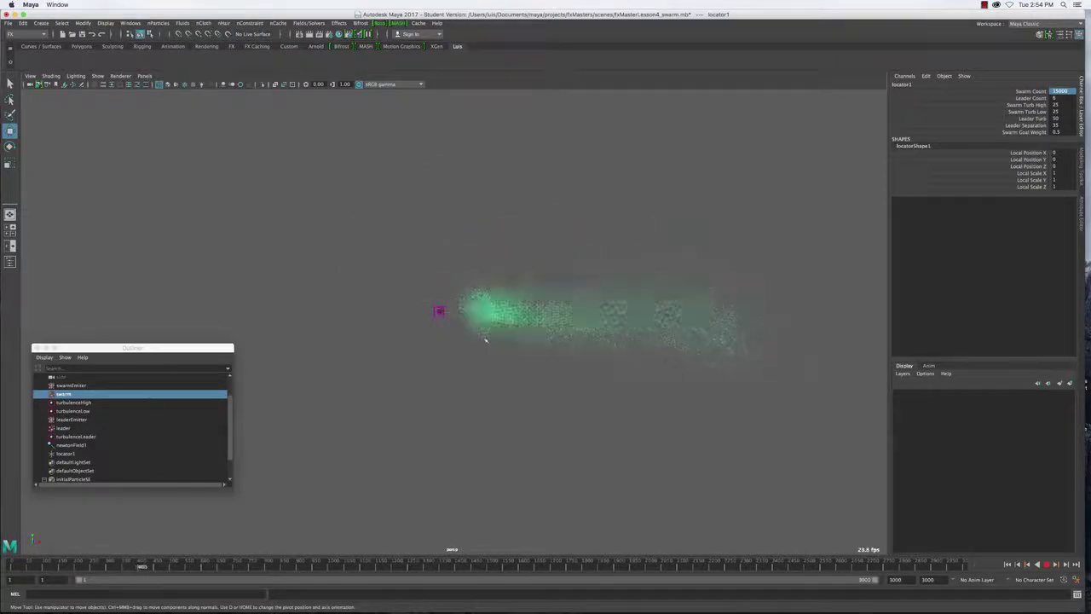
pyautogui.press('Escape')
# Examine the locator's custom attributes and the swarm's Max Count and Goal Weight channels.
pyautogui.click(61, 453)
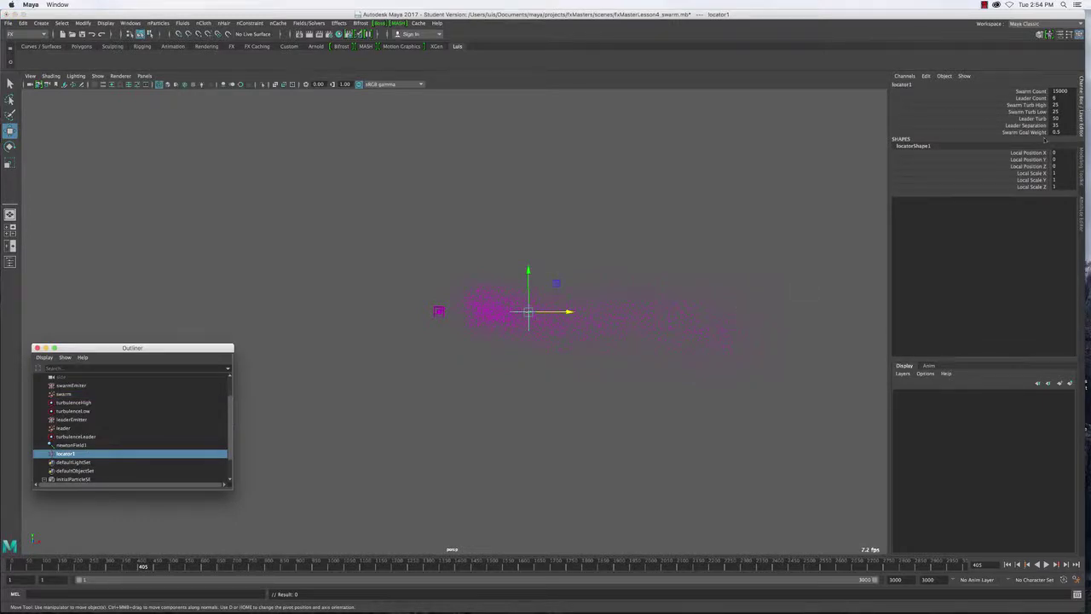
pyautogui.click(1081, 116)
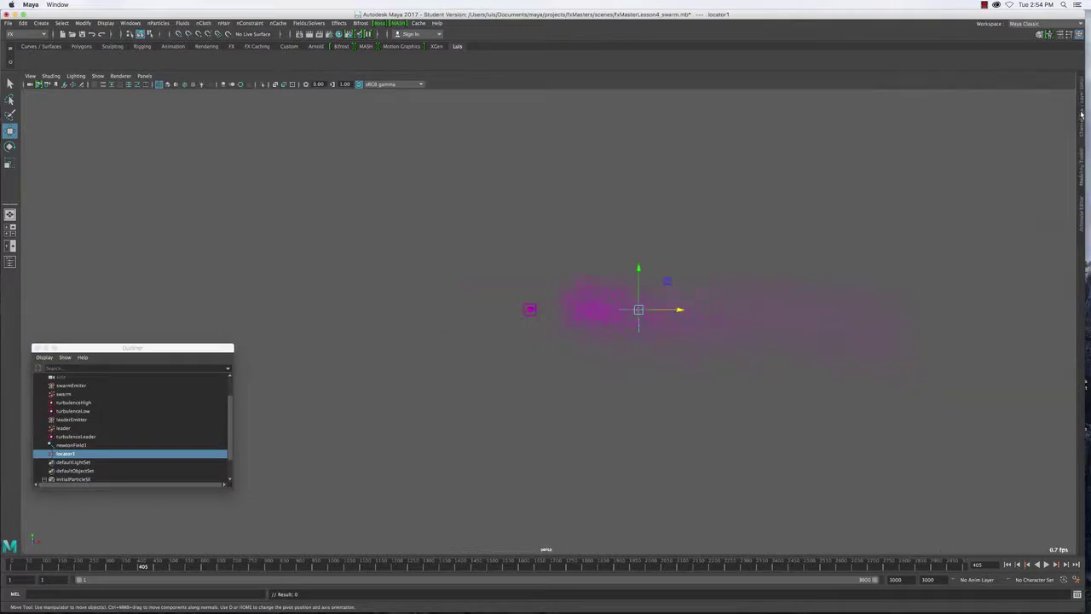
pyautogui.click(620, 298)
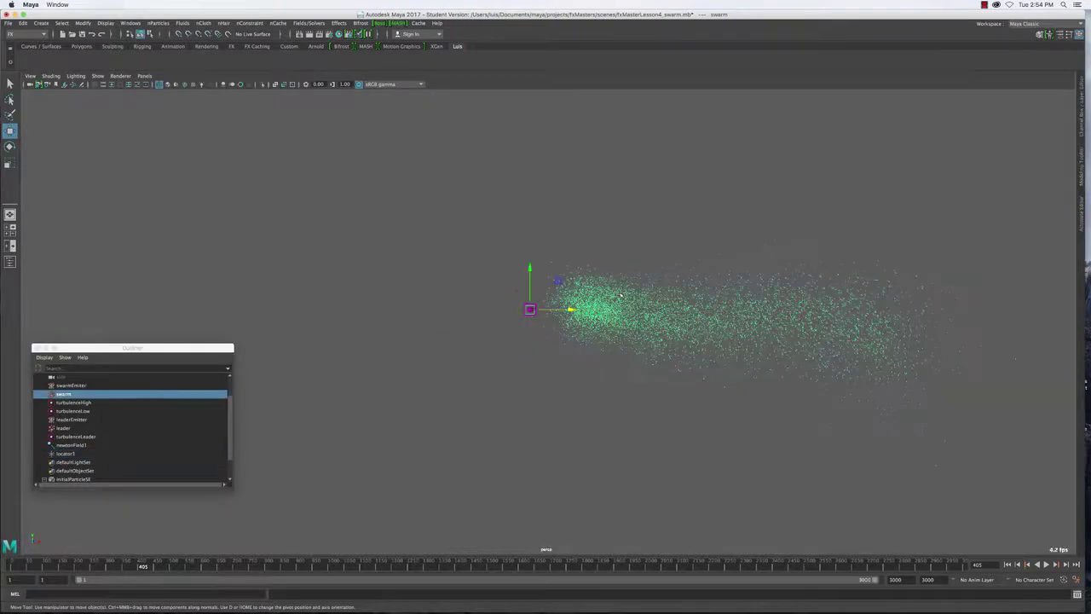
pyautogui.click(1081, 130)
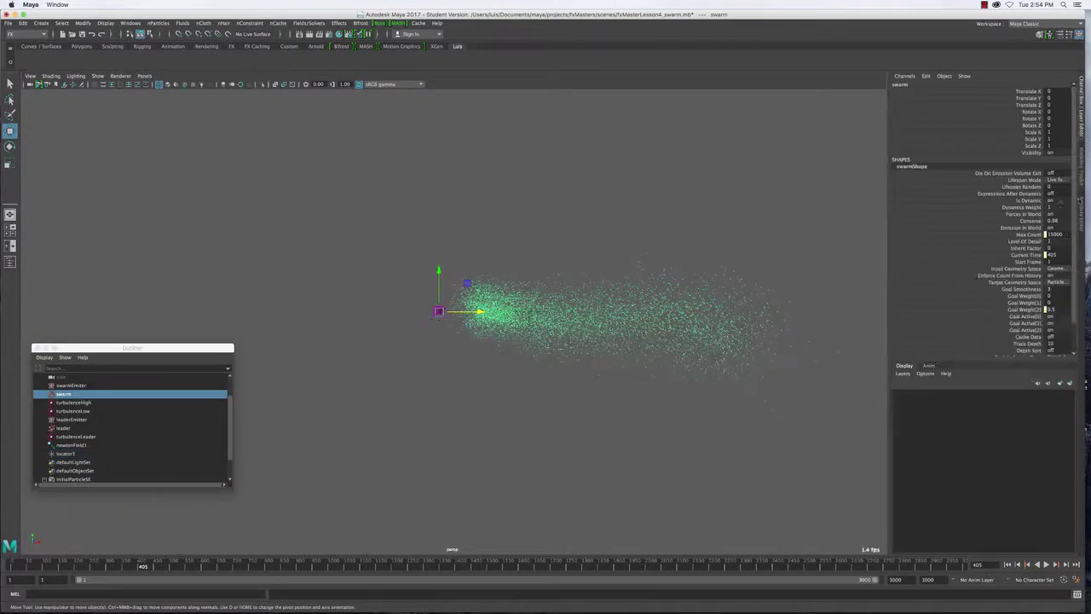
pyautogui.scroll(-2, 1057, 208)
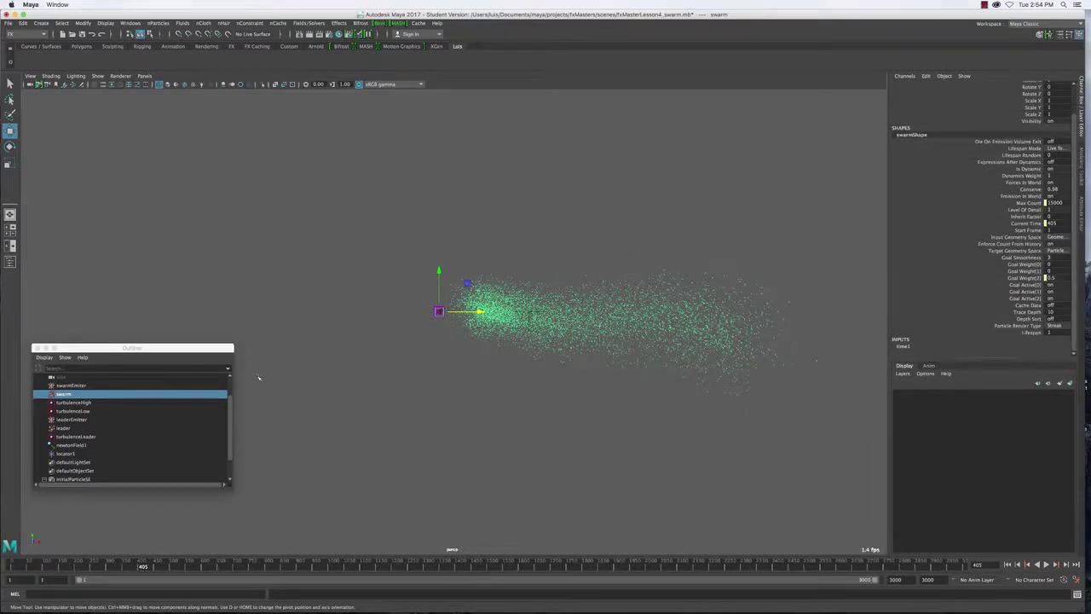
# Set the locator's Swarm Goal Weight to 1 and play the simulation with the swarm particles selected.
pyautogui.click(64, 453)
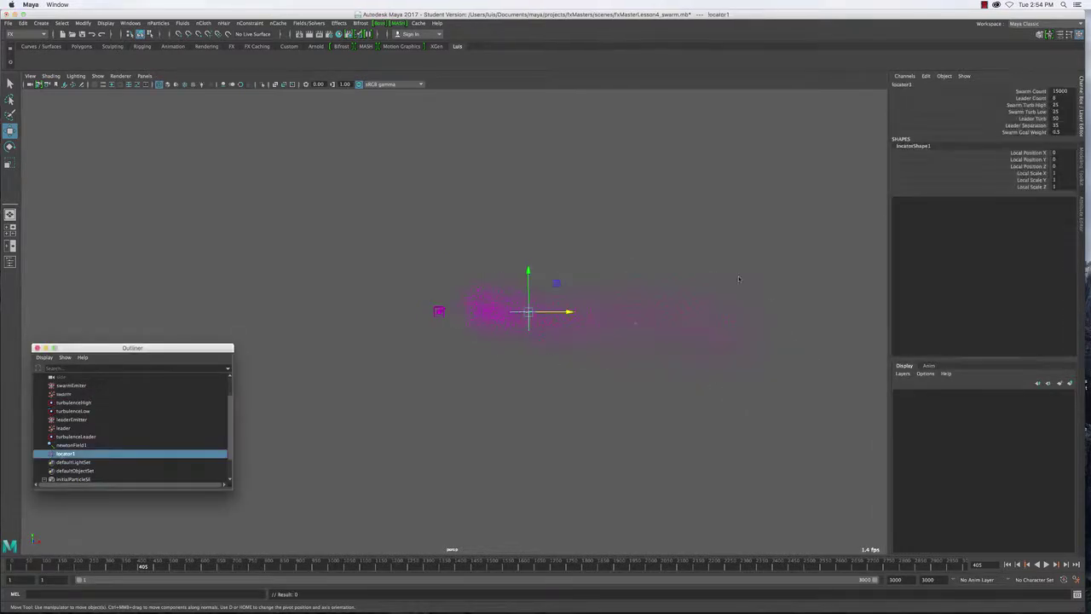
pyautogui.click(1042, 134)
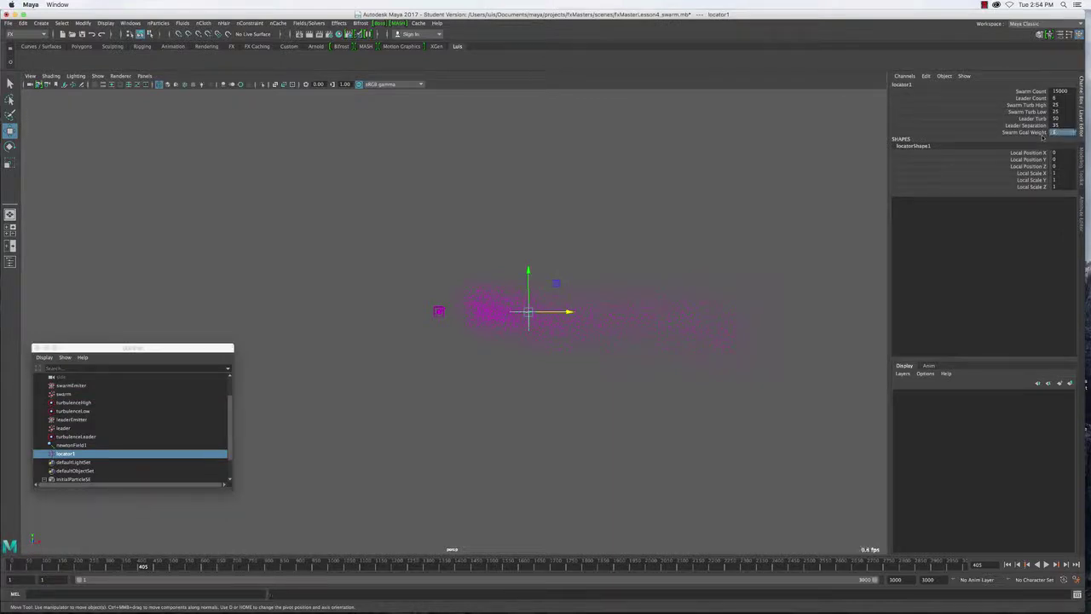
pyautogui.click(1047, 564)
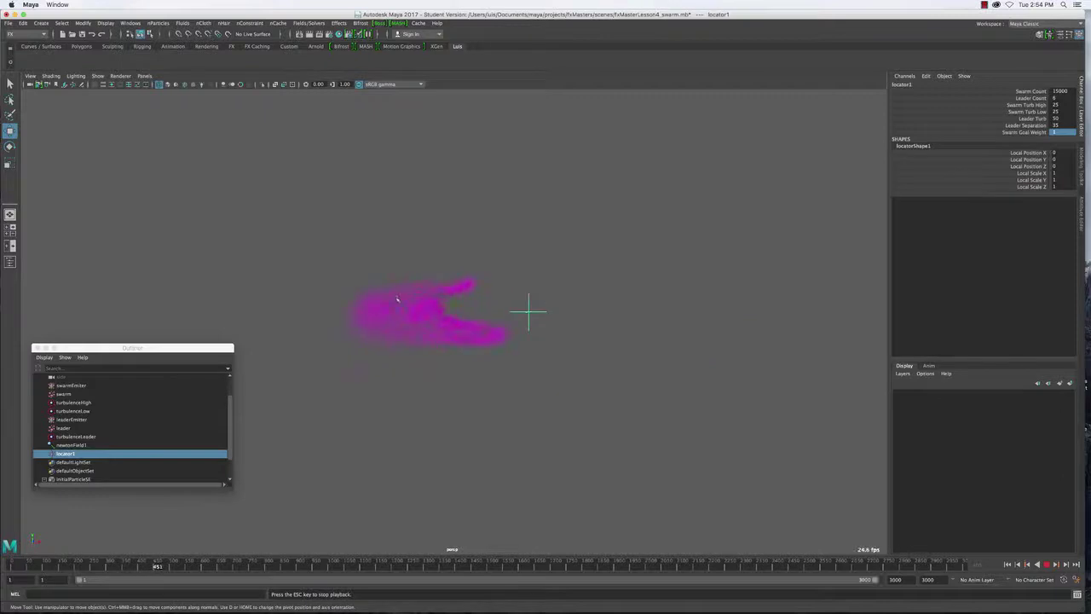
pyautogui.click(439, 309)
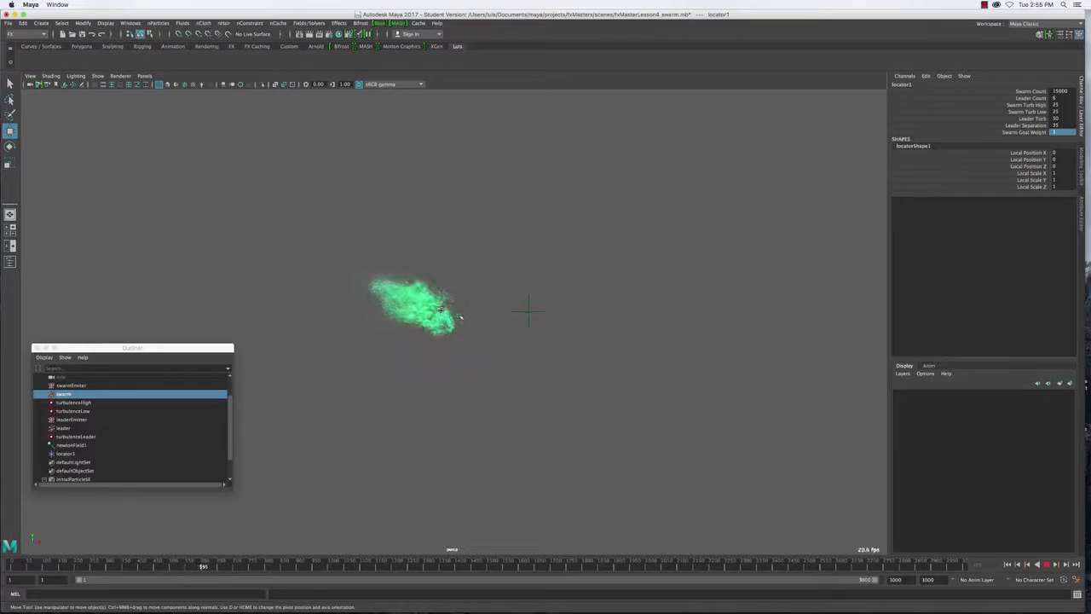
# Set the locator's Swarm Goal Weight to 0.7 and play the simulation to check how tightly the swarm follows.
pyautogui.click(527, 310)
pyautogui.click(1053, 133)
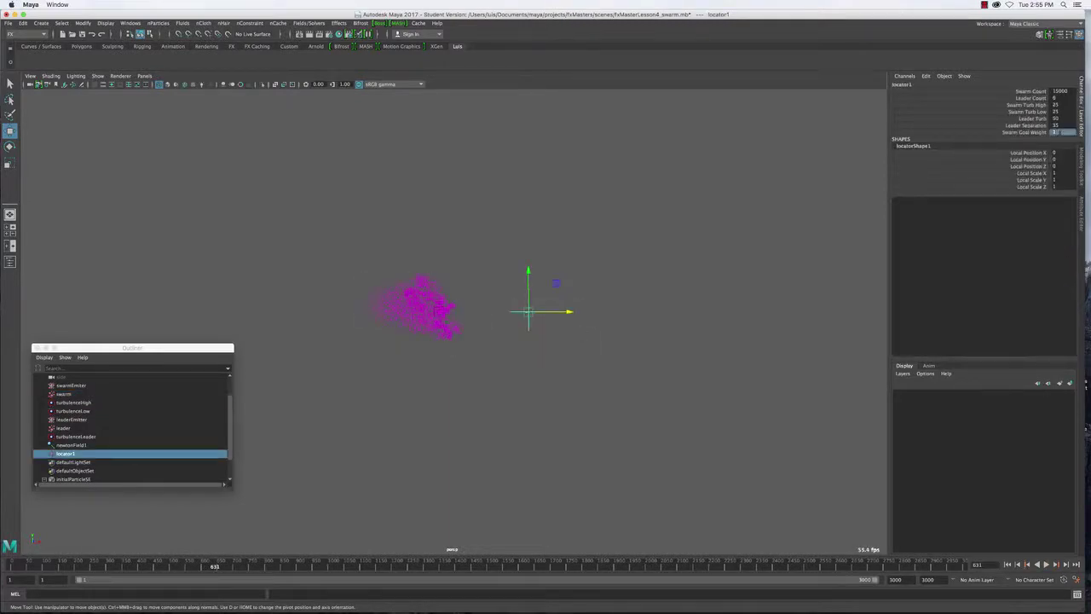
pyautogui.write('0.7')
pyautogui.press('Return')
pyautogui.click(1046, 565)
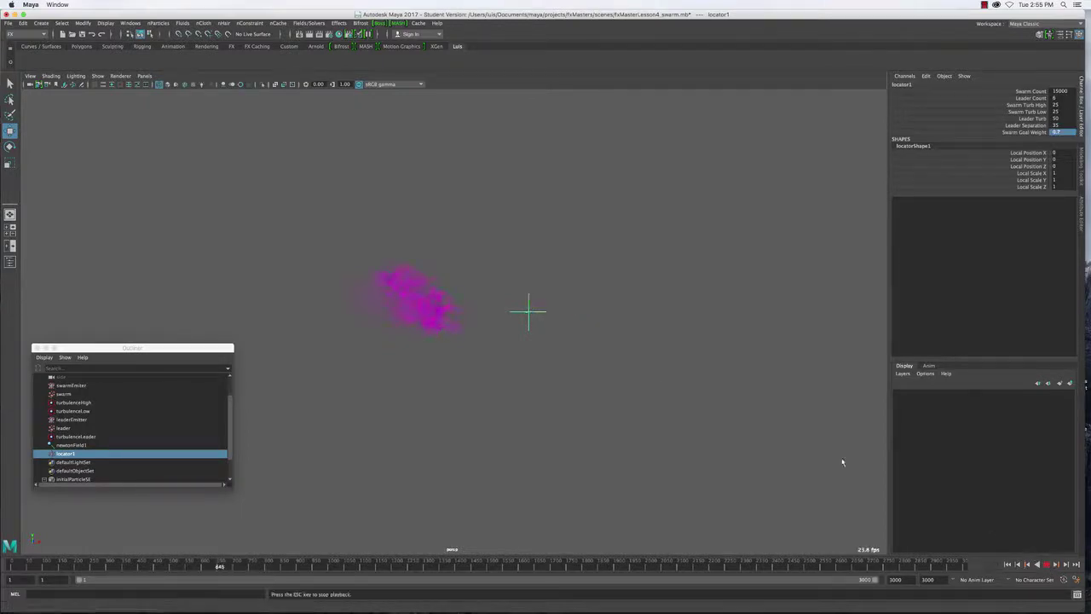
pyautogui.click(396, 268)
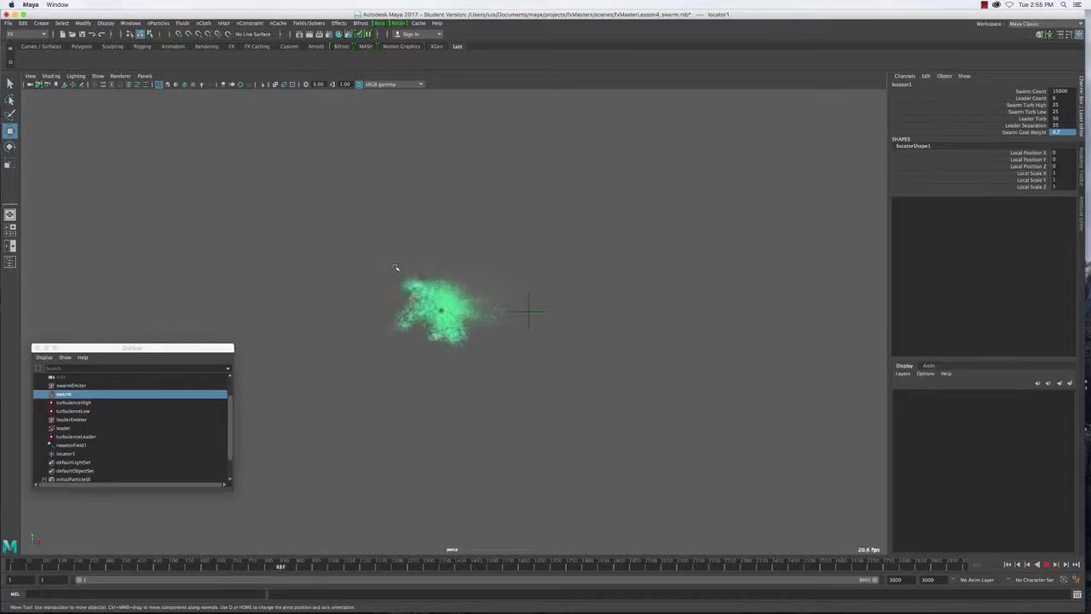
pyautogui.press('Escape')
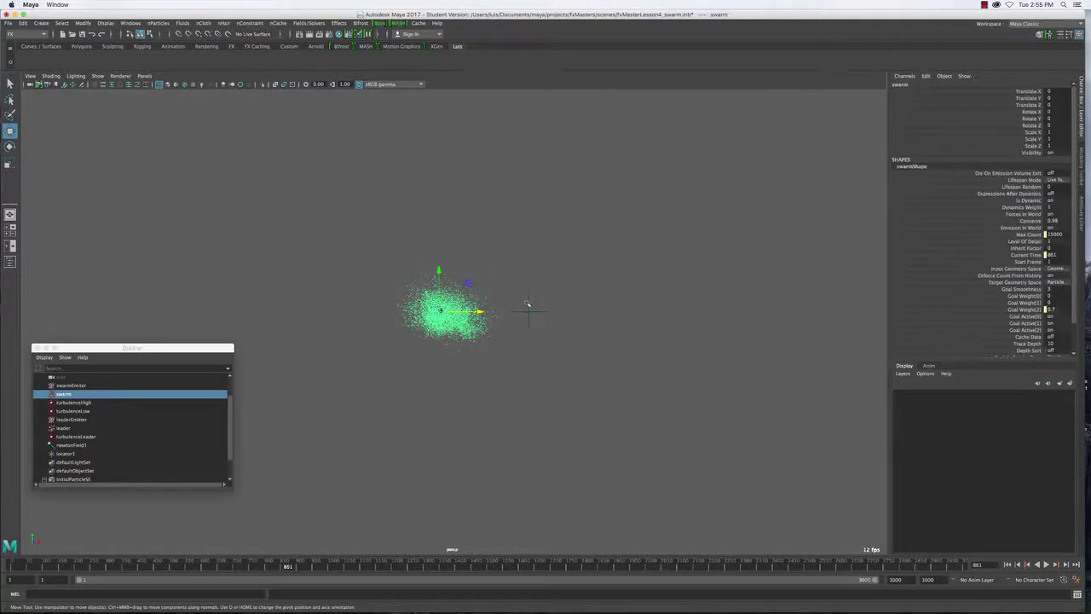
# Set the locator's Leader Separation to 100 and play the simulation to test the leaders' spacing.
pyautogui.click(529, 300)
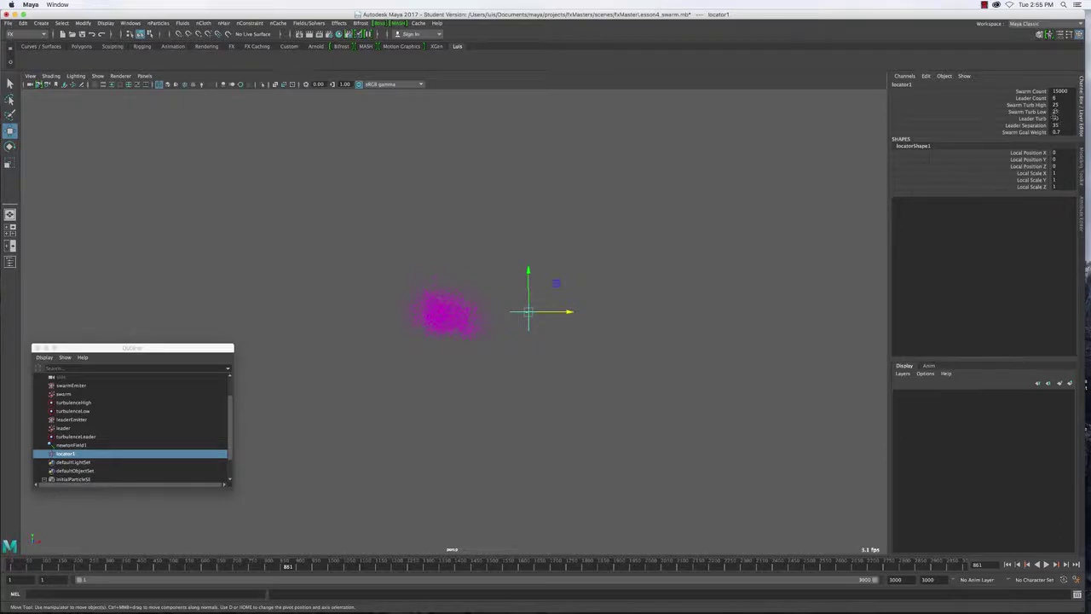
pyautogui.doubleClick(1064, 125)
pyautogui.write('100')
pyautogui.press('Return')
pyautogui.click(1047, 564)
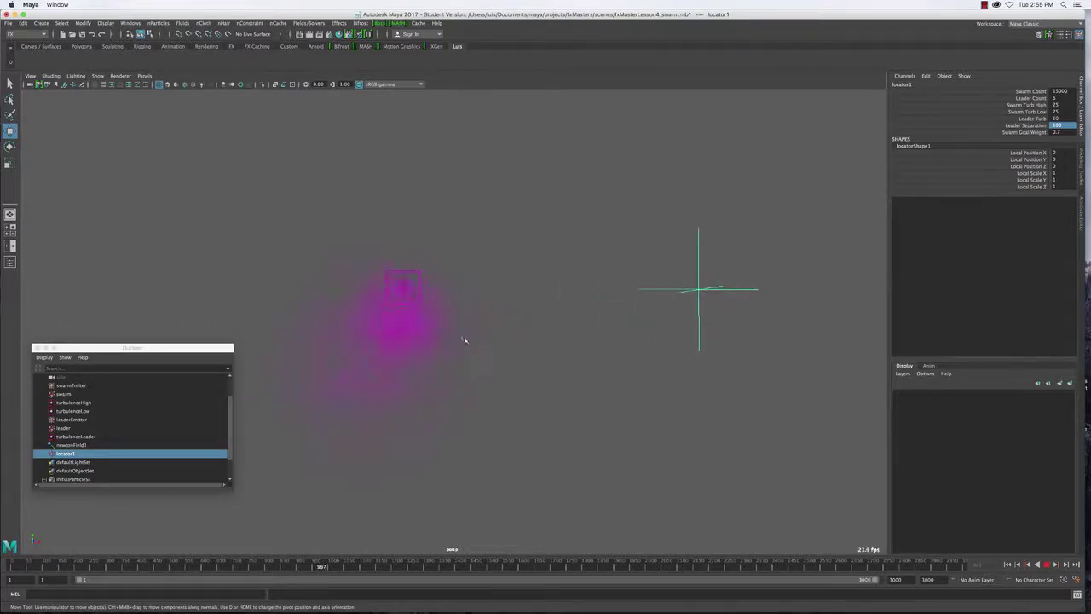
pyautogui.press('Escape')
# Select the leader particles and continue the playback to examine their spacing.
pyautogui.click(64, 428)
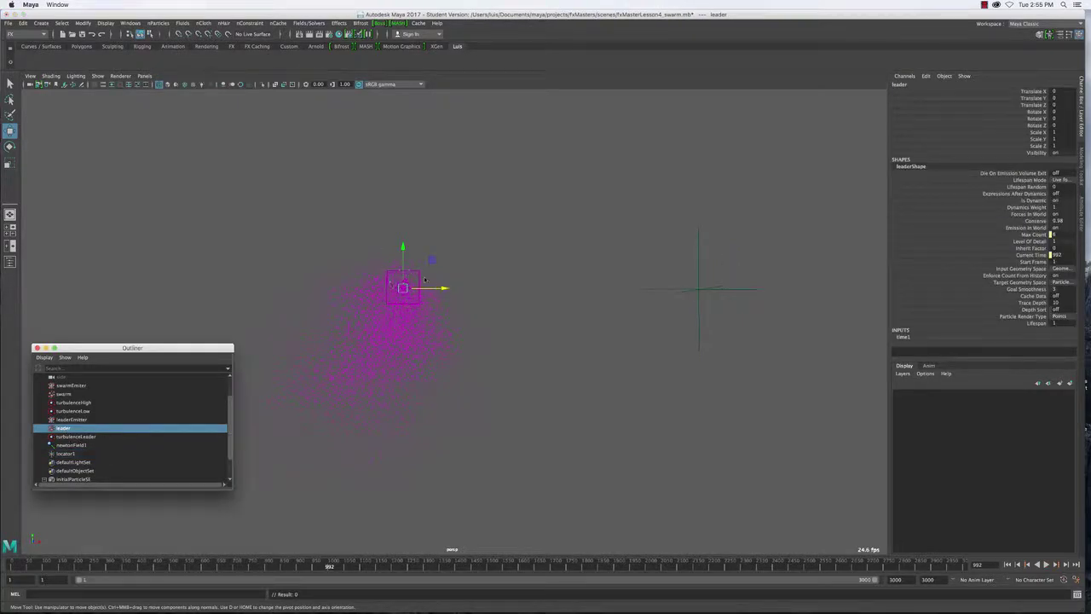
pyautogui.click(1047, 564)
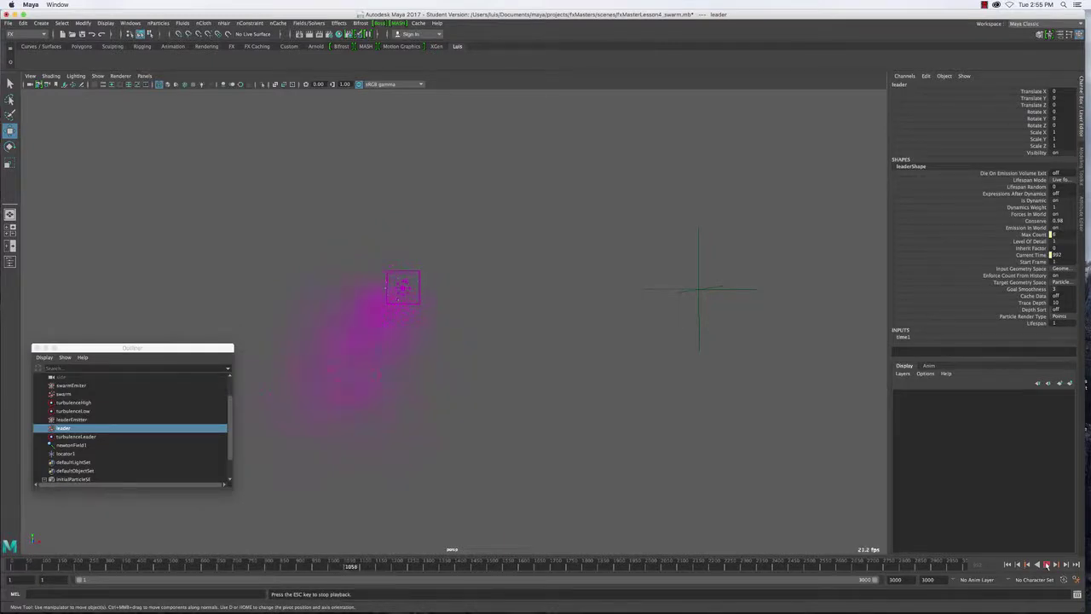
pyautogui.click(1047, 564)
# Lower the locator's Leader Separation and play the simulation to check how the leaders spread out.
pyautogui.click(733, 290)
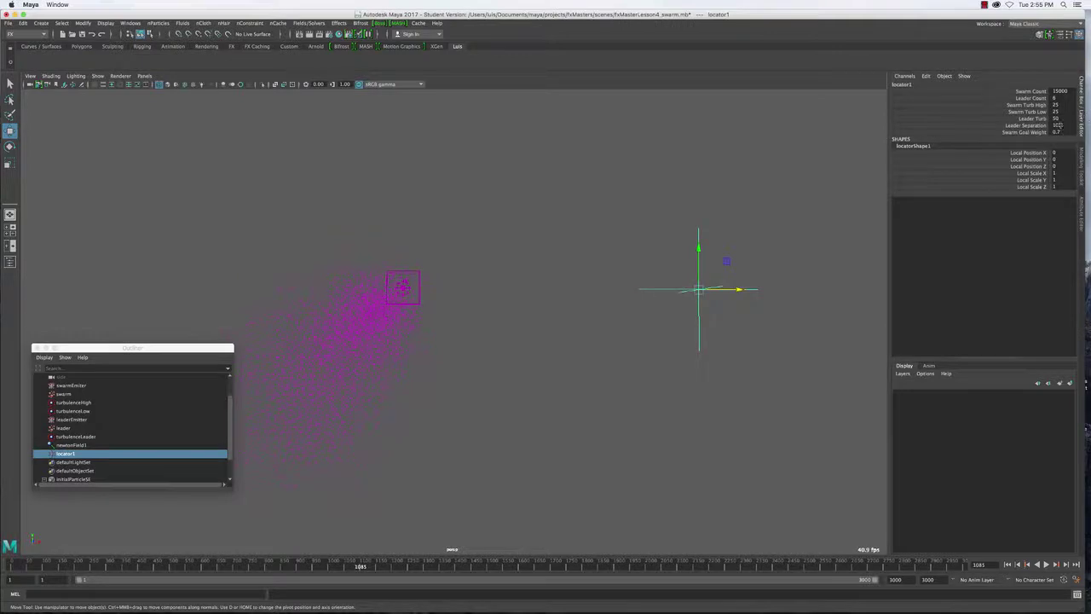
pyautogui.doubleClick(1060, 125)
pyautogui.write('60')
pyautogui.press('Return')
pyautogui.click(1047, 565)
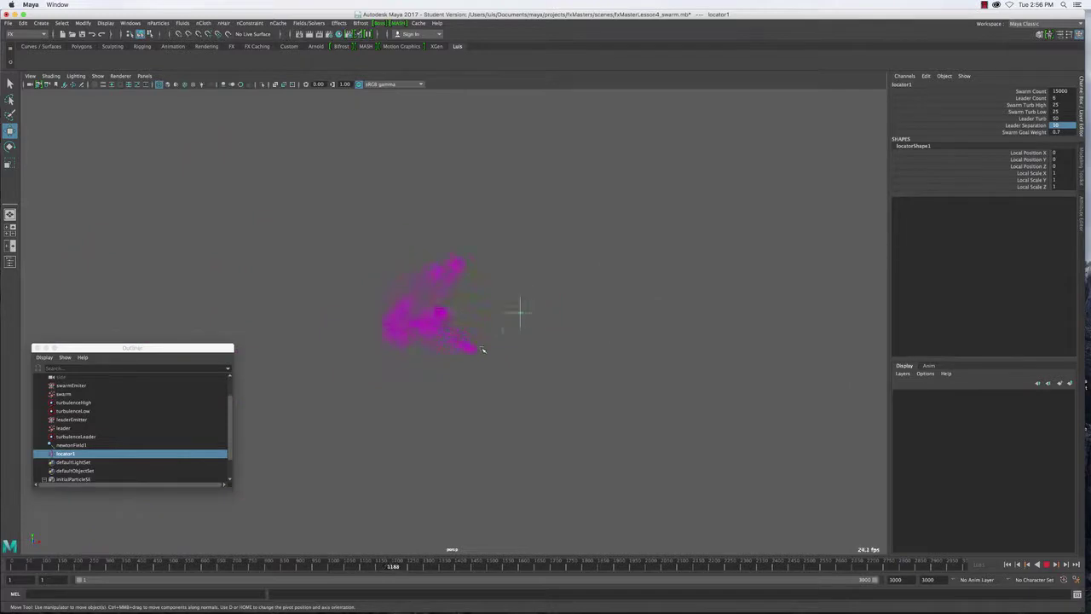
pyautogui.press('Escape')
# Set the locator's Leader Separation to 2 and play the simulation to check the separated swarm groups.
pyautogui.write('2')
pyautogui.press('Return')
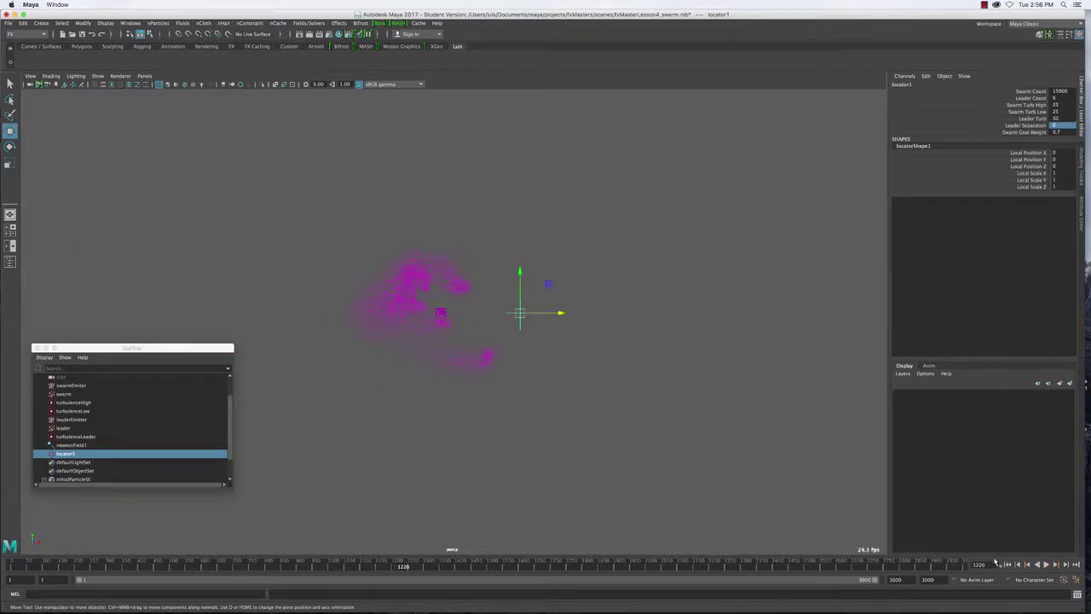
pyautogui.click(1047, 565)
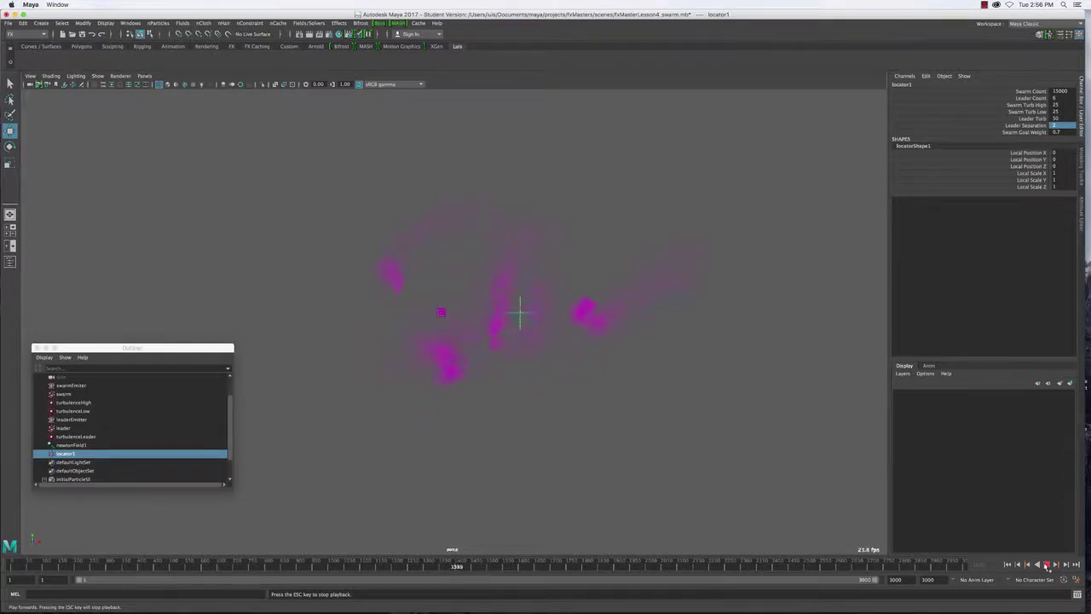
pyautogui.click(1047, 564)
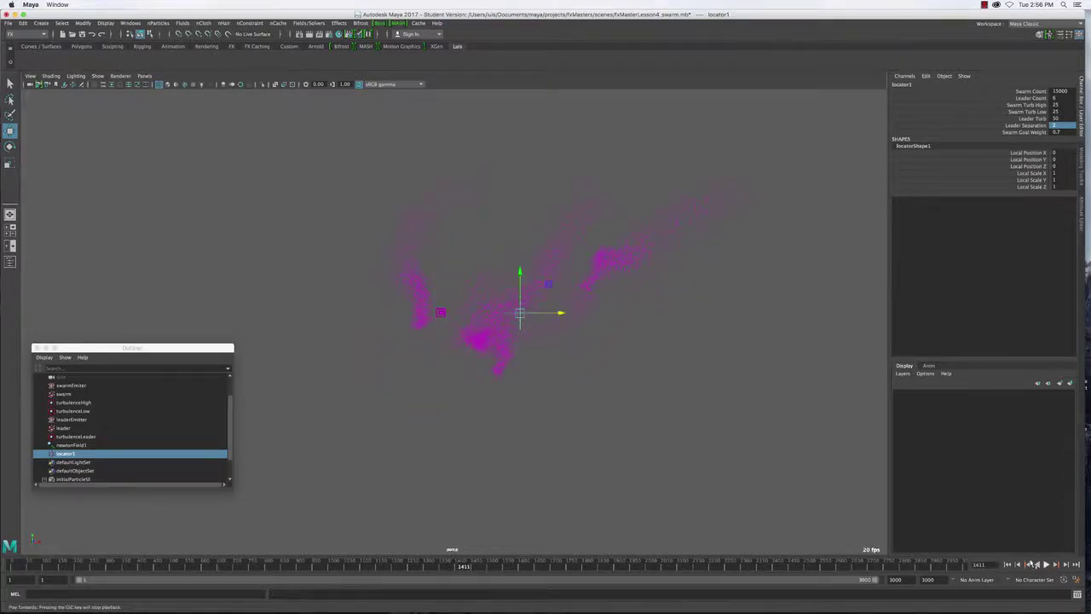
# Rewind to frame 1 and replay the swarm from its start, selecting the swarm particles before stopping.
pyautogui.click(1008, 565)
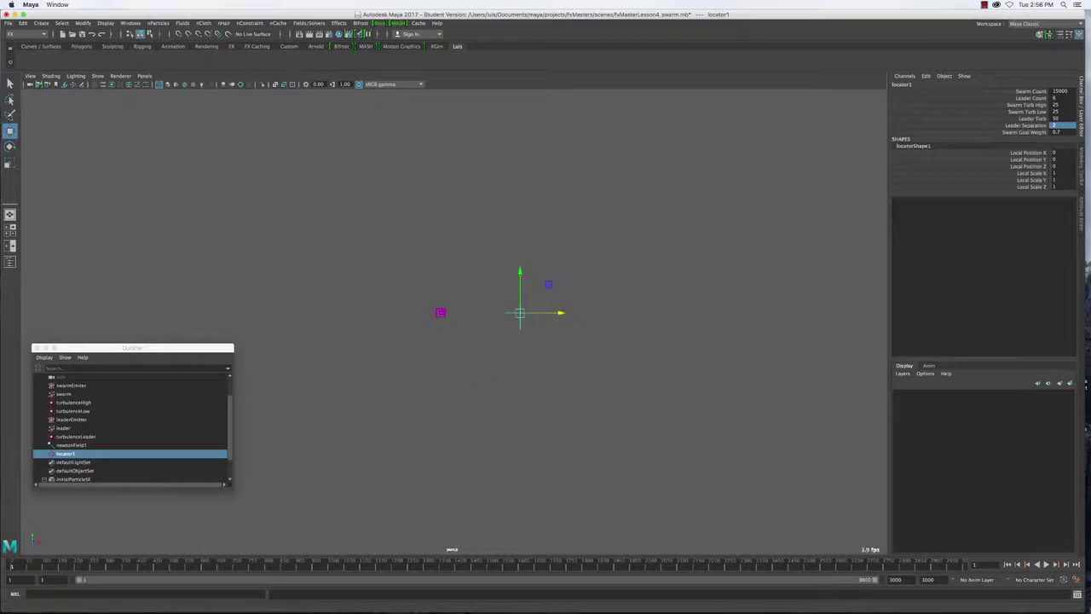
pyautogui.hotkey('alt', 'v')
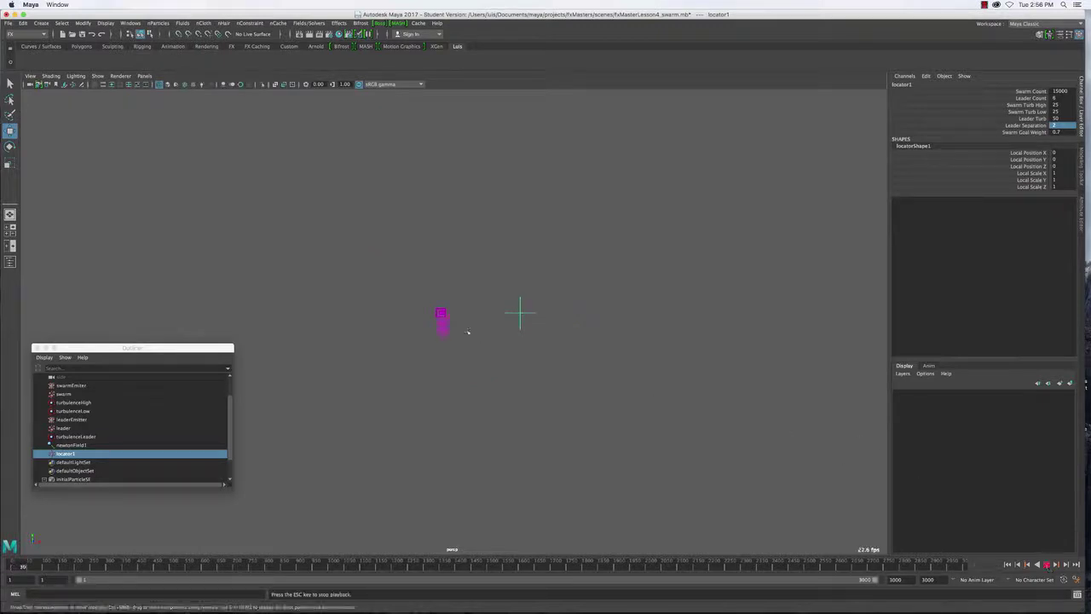
pyautogui.click(448, 322)
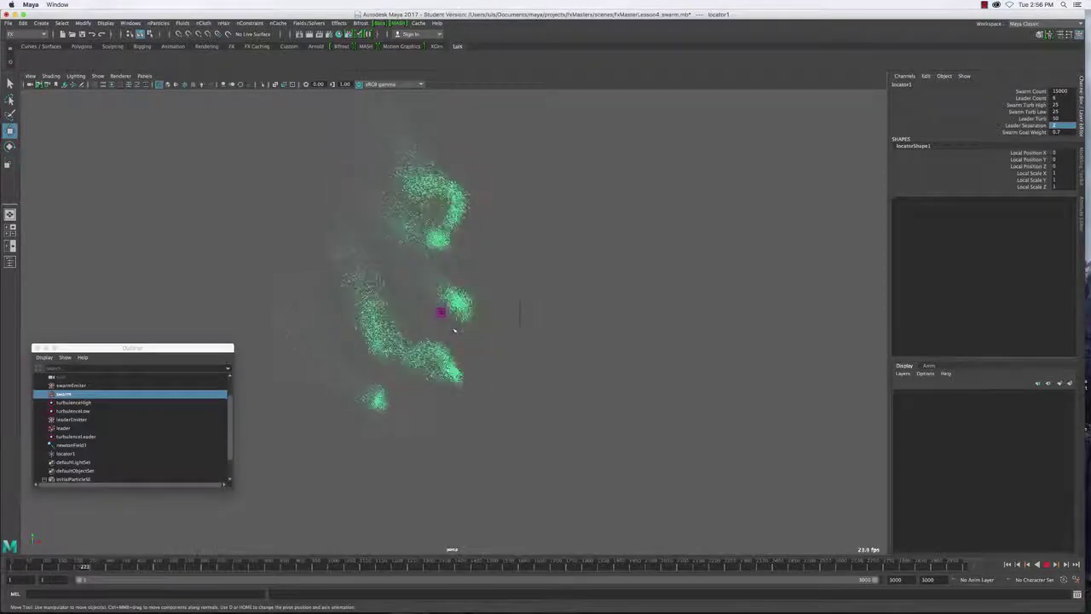
pyautogui.press('Escape')
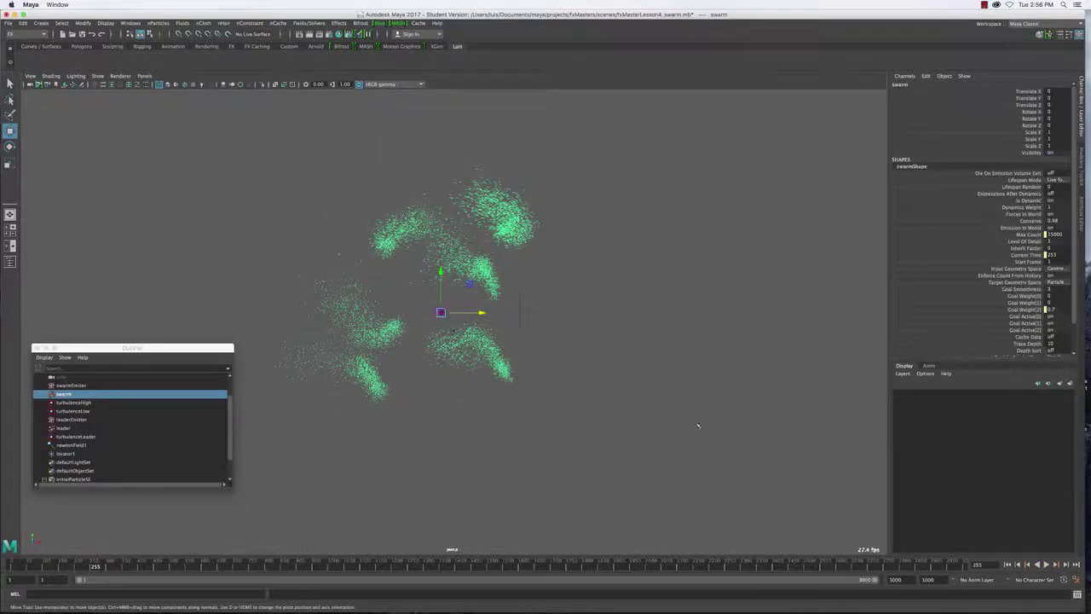
# Return the timeline to frame 1 and save the scene with the tuned swarm settings, accepting the student version notice.
pyautogui.click(1008, 564)
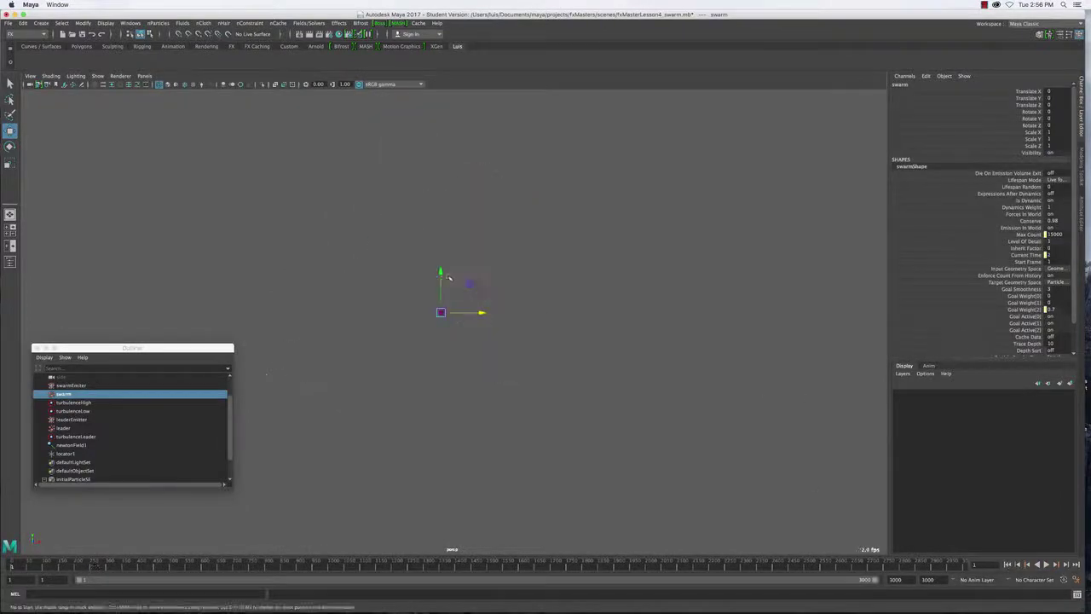
pyautogui.scroll(5, 447, 286)
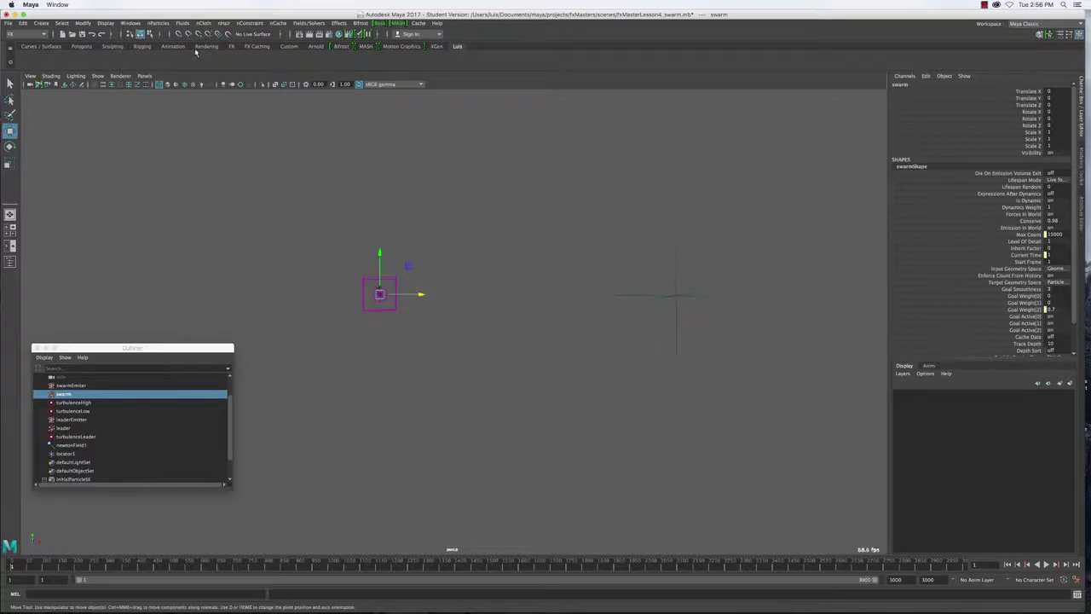
pyautogui.hotkey('ctrl', 's')
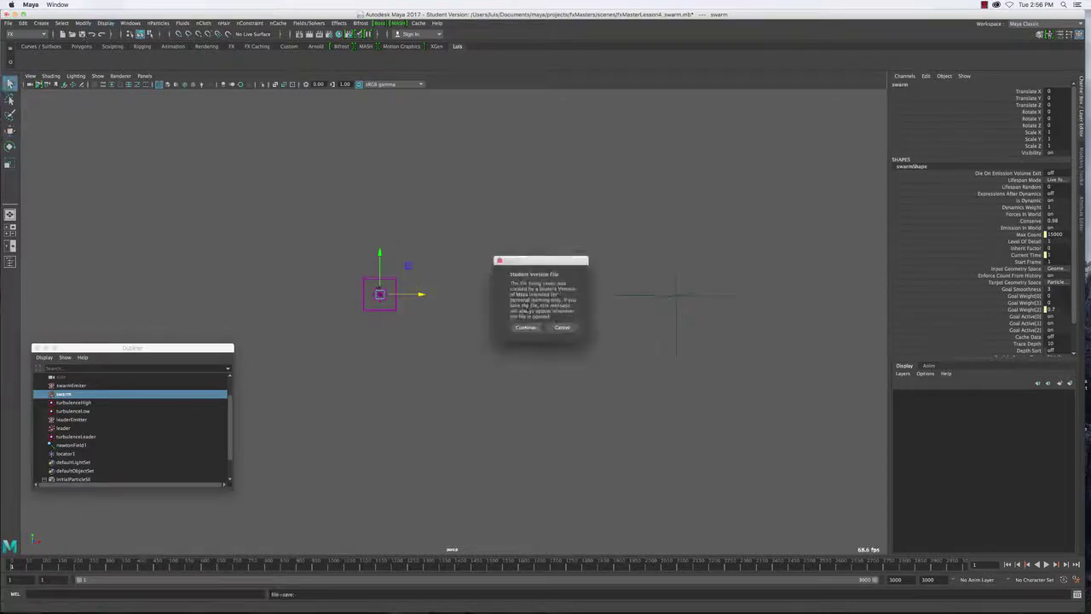
pyautogui.click(525, 328)
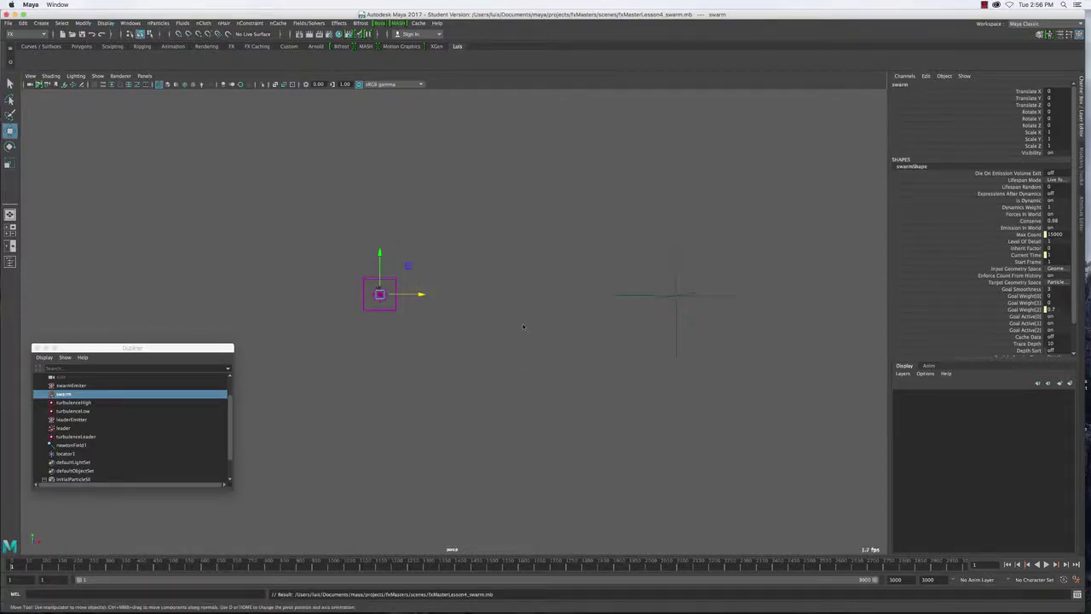